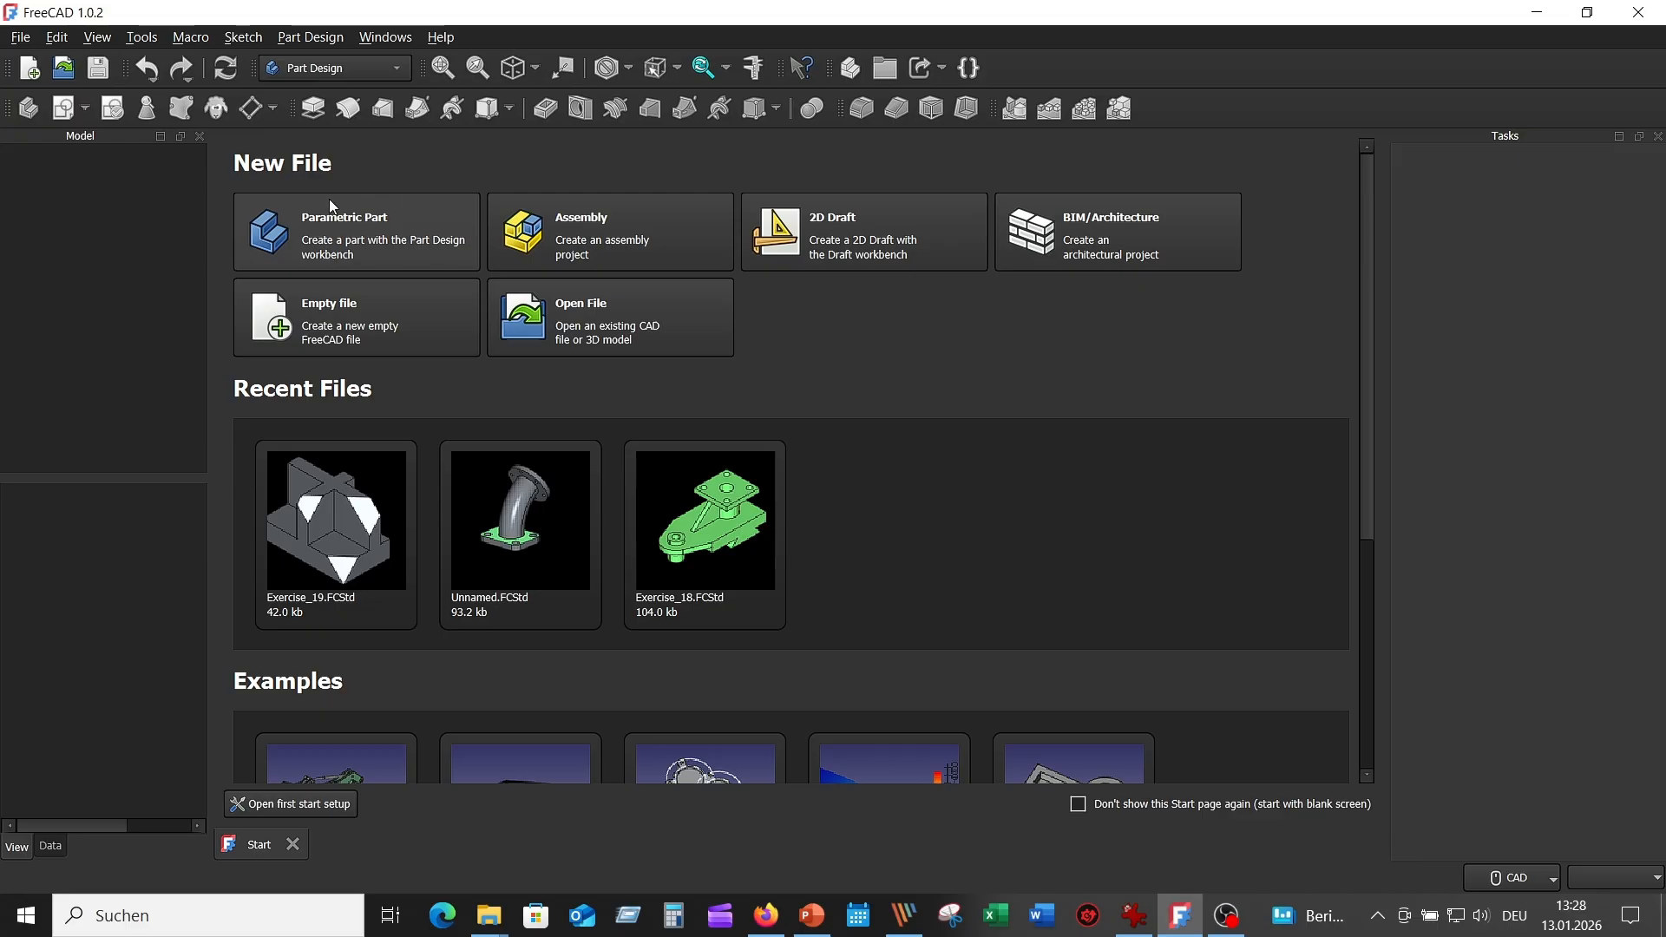
Step: Create a new parametric part and start a sketch on the YZ plane
click(356, 242)
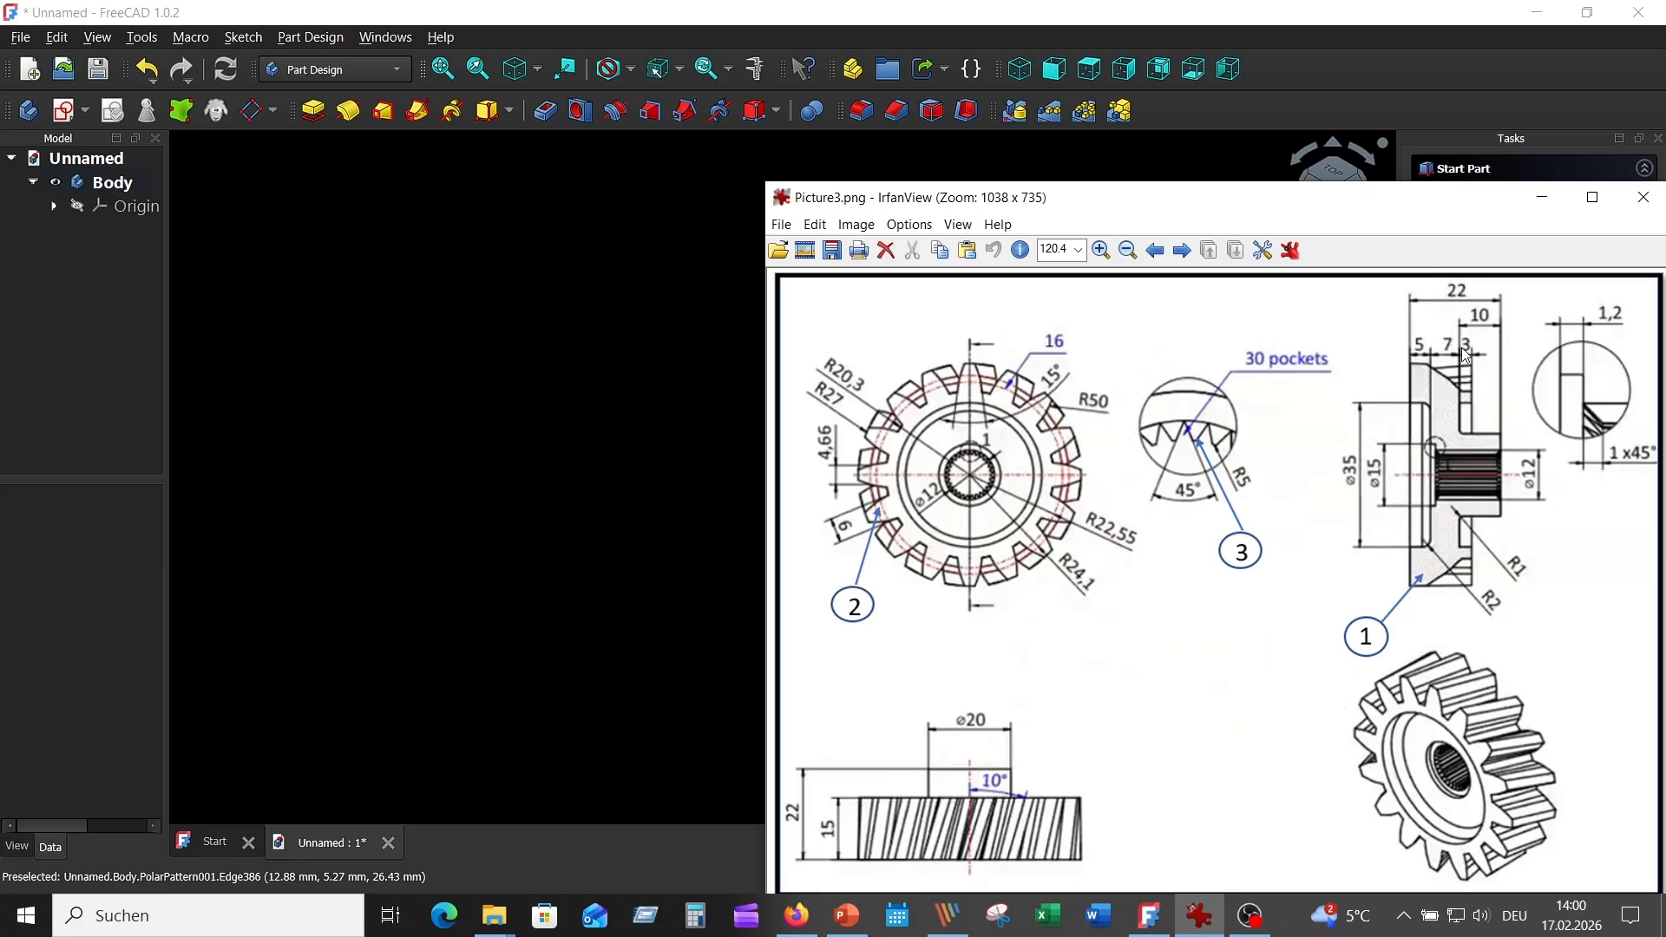
click(69, 110)
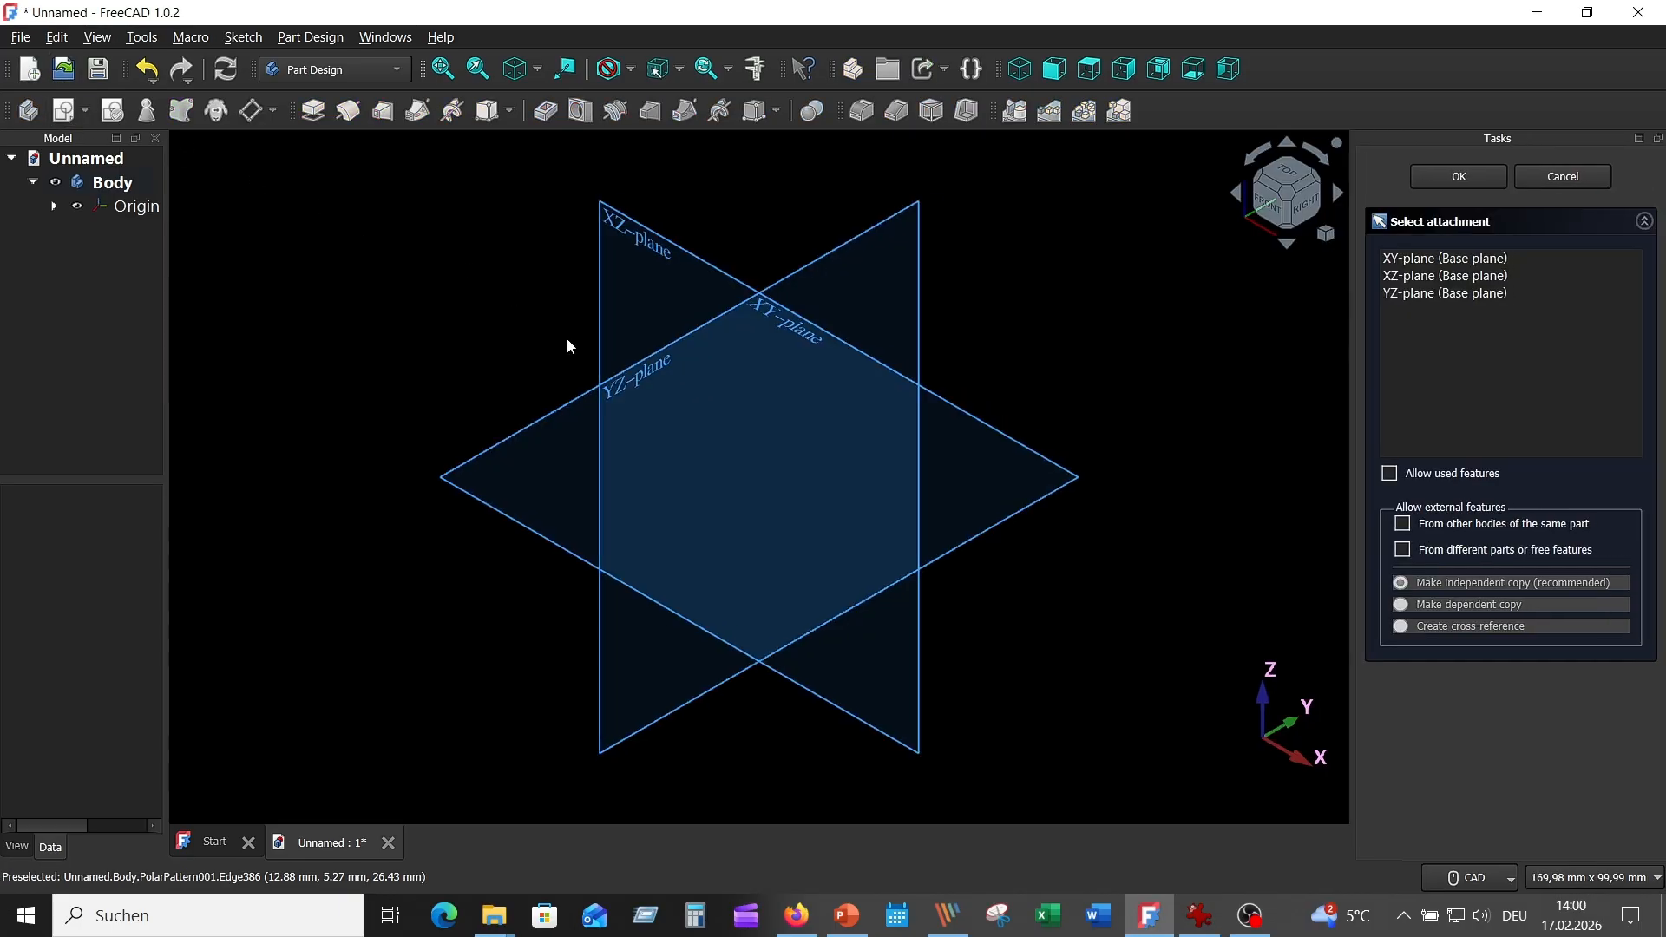
click(615, 383)
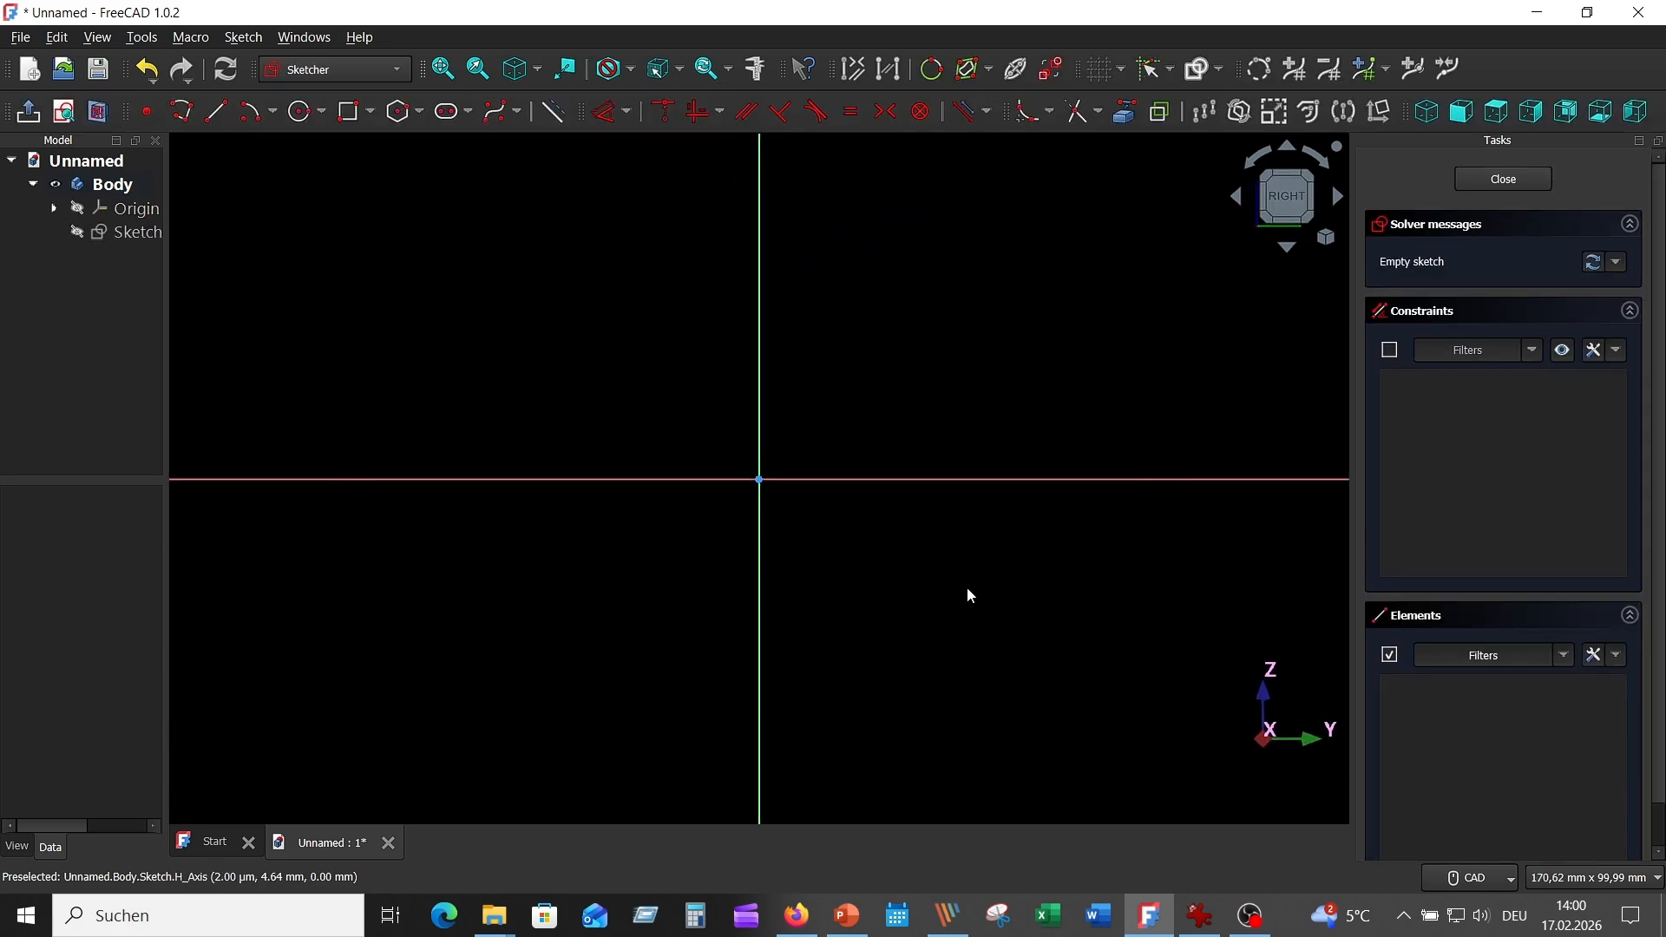
Step: Sketch a closed, stepped twelve-segment polyline profile above the horizontal axis, starting about 36 mm across and 7 mm up from the origin
middle_drag(968, 589, 808, 586)
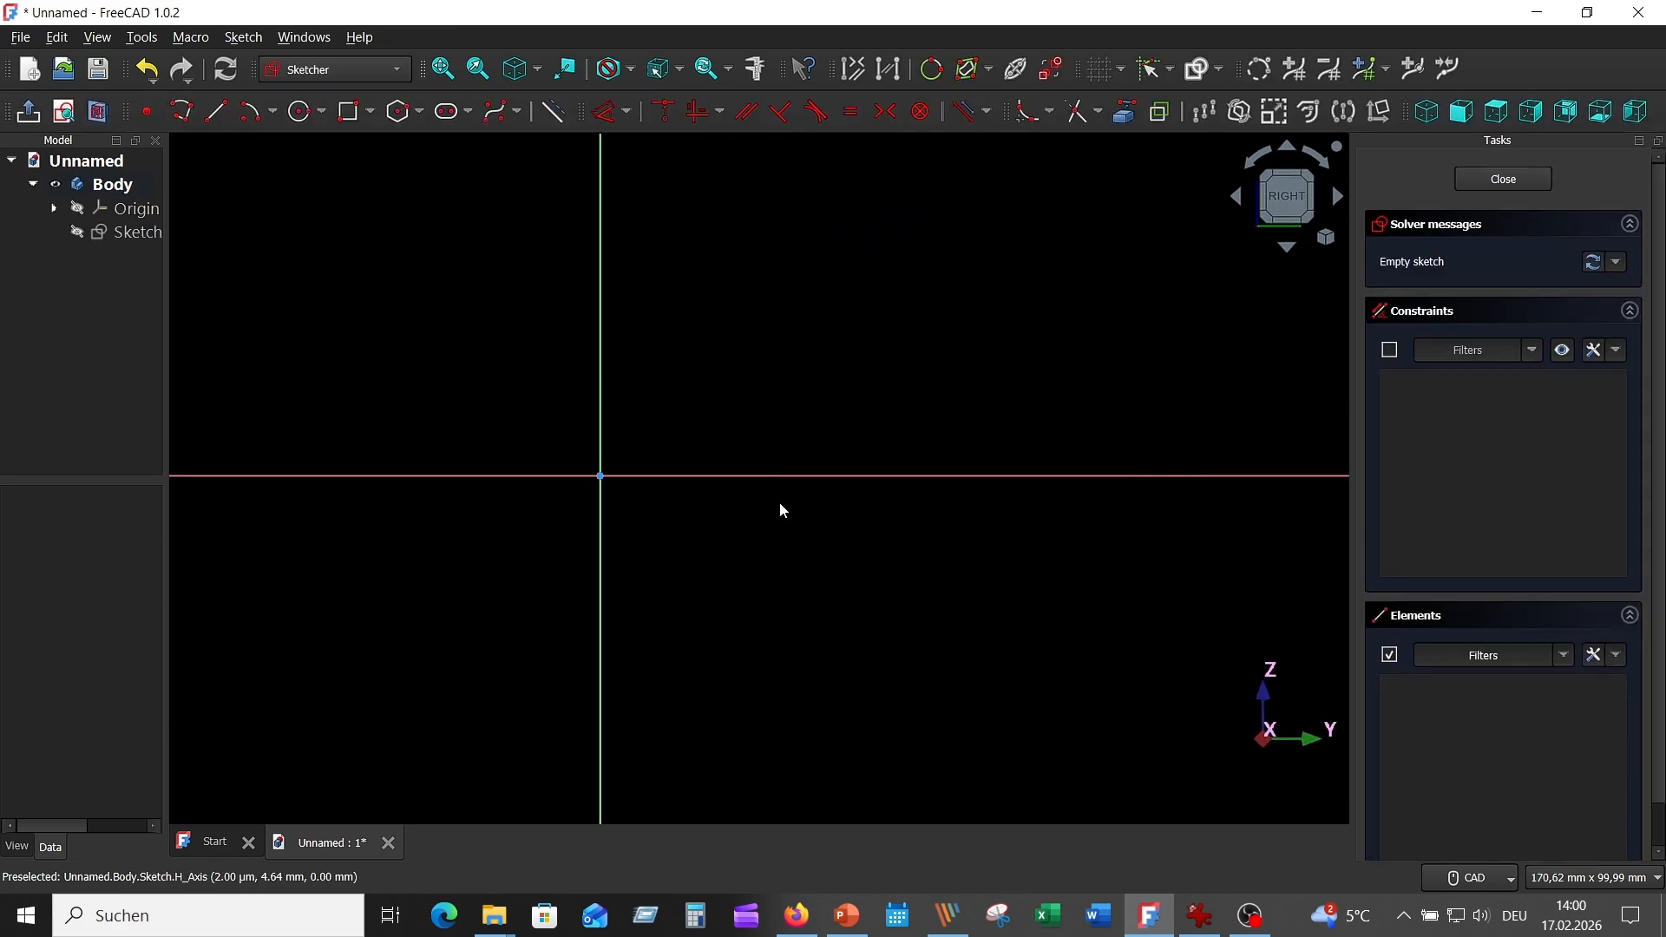
click(198, 112)
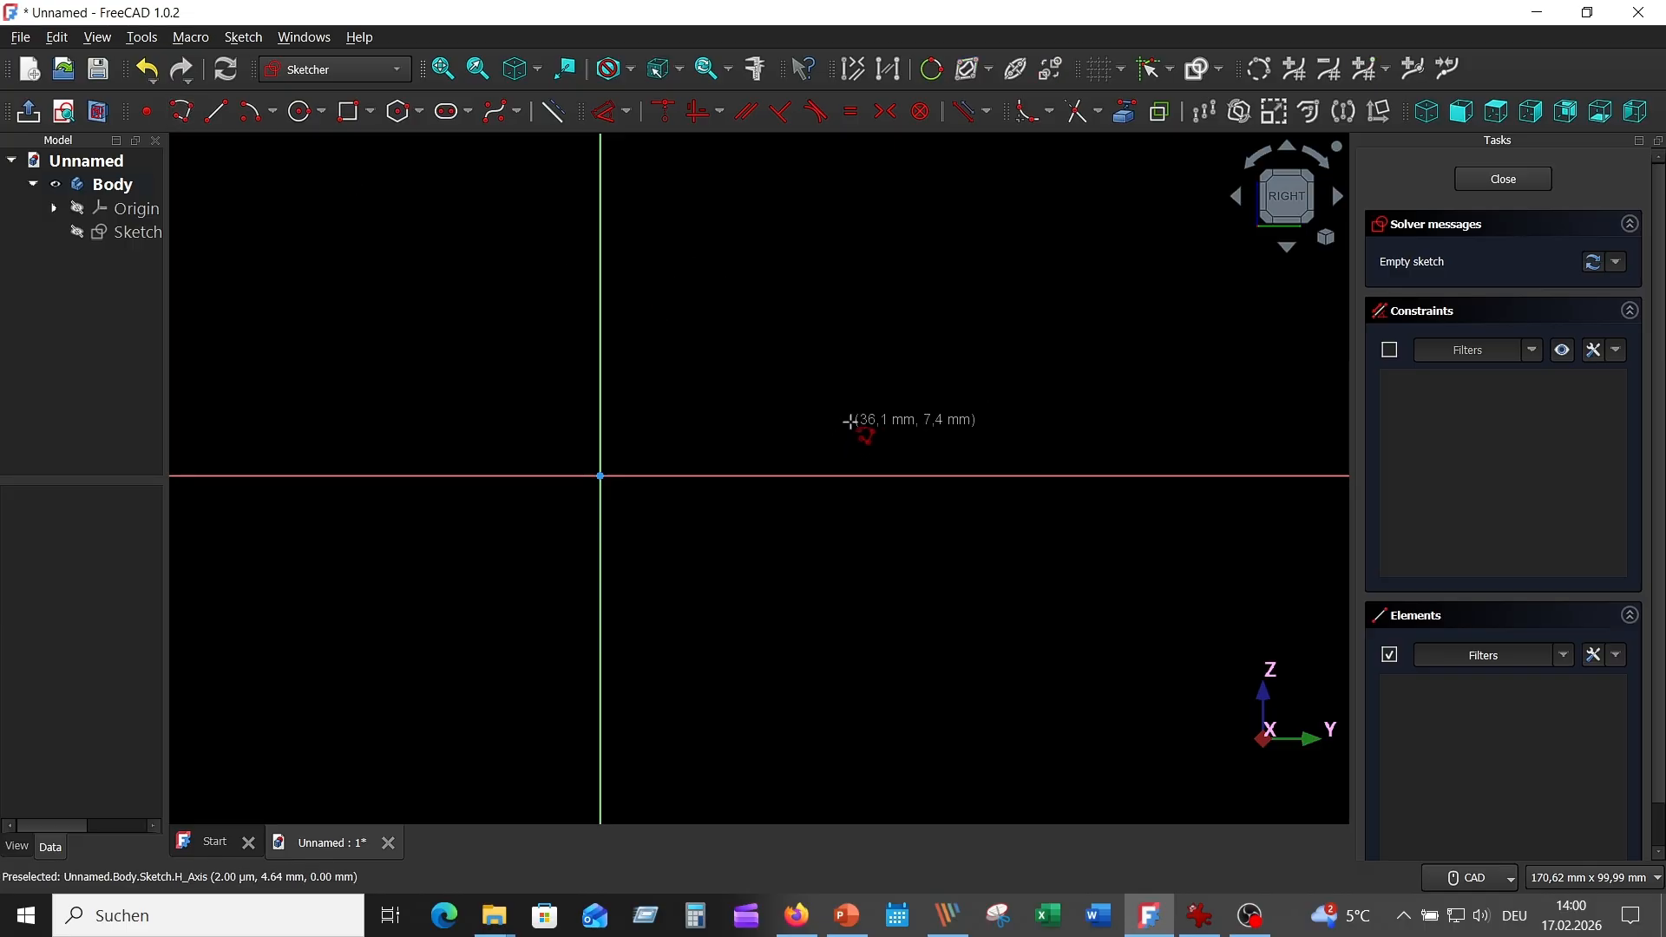
click(850, 422)
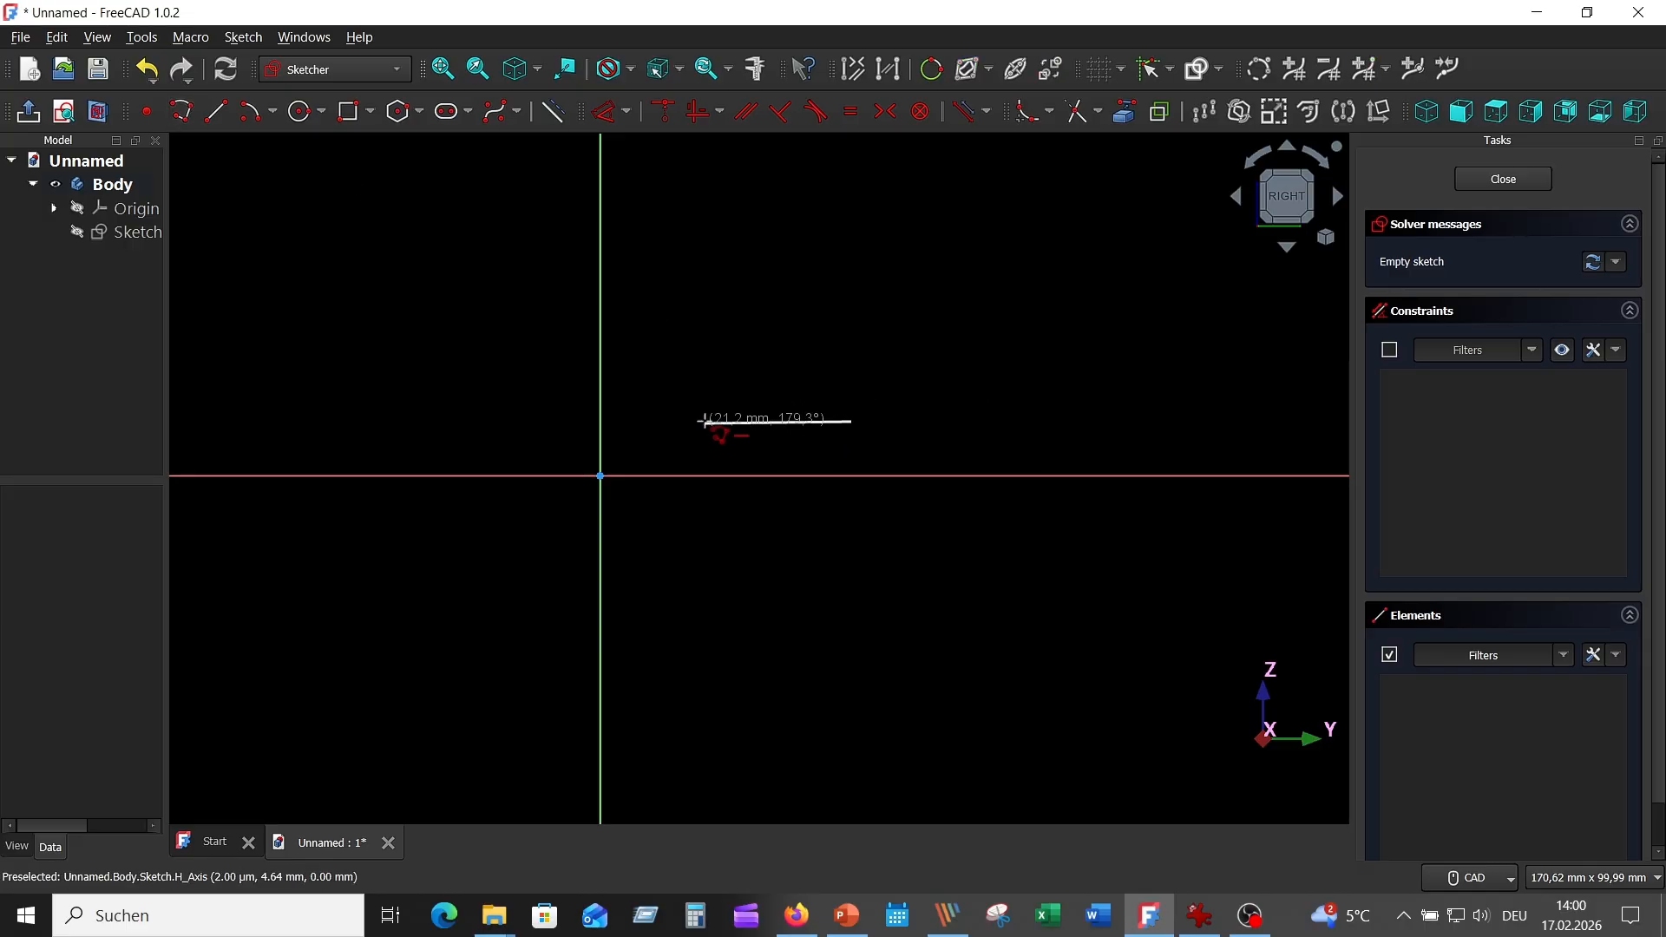
click(717, 421)
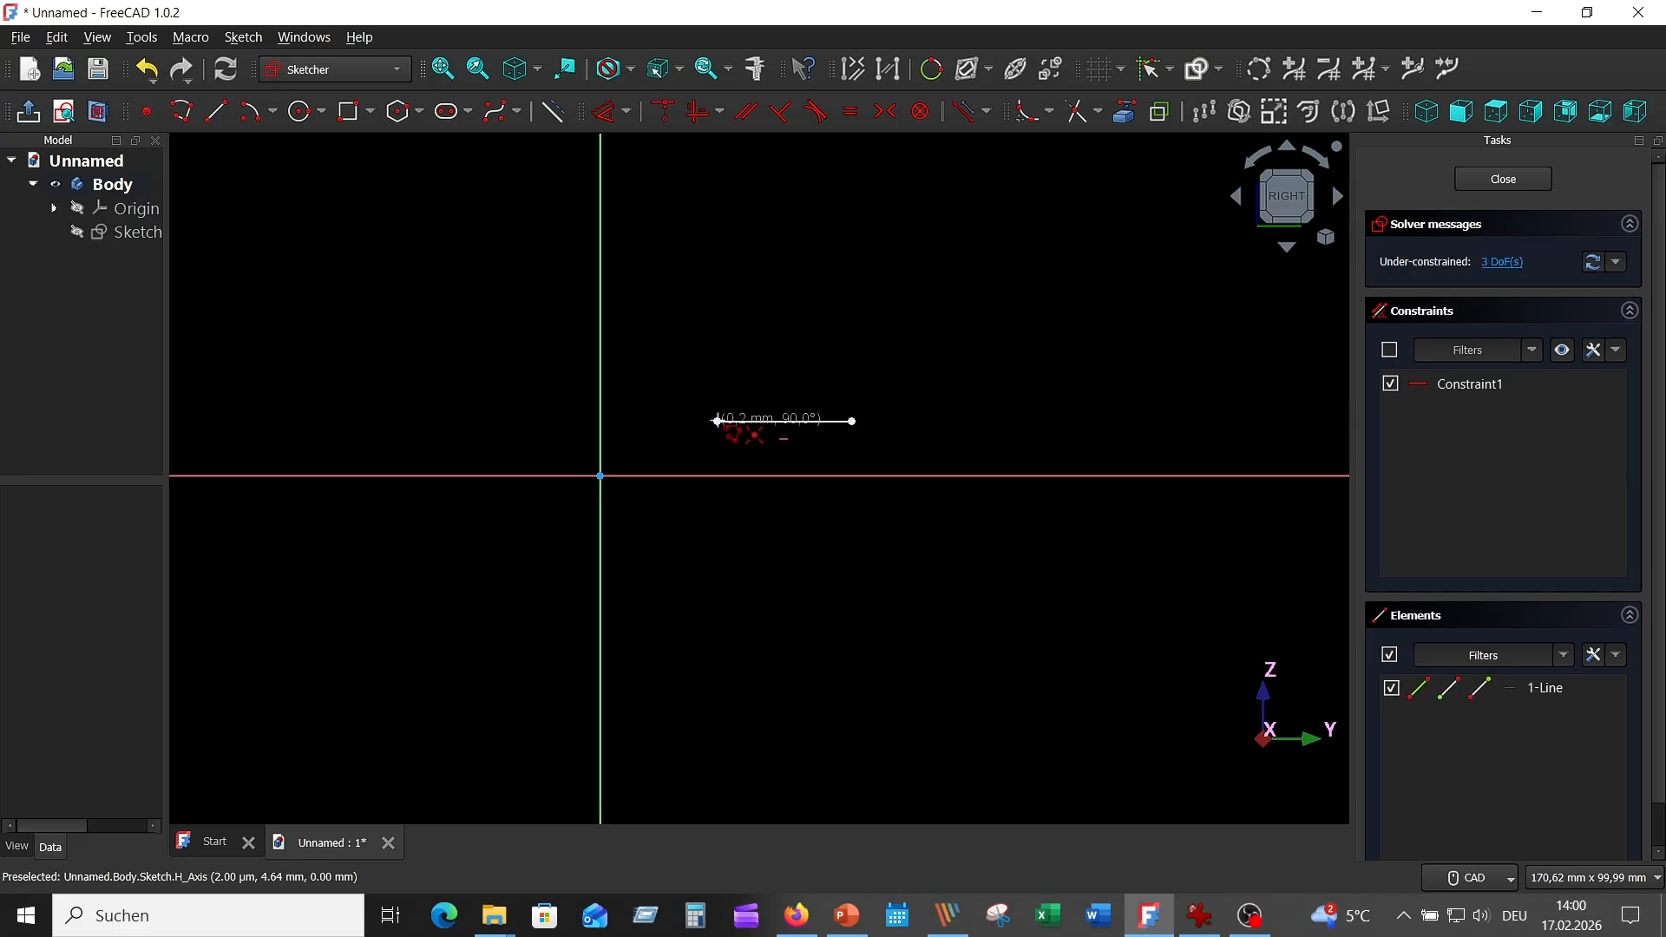
click(718, 408)
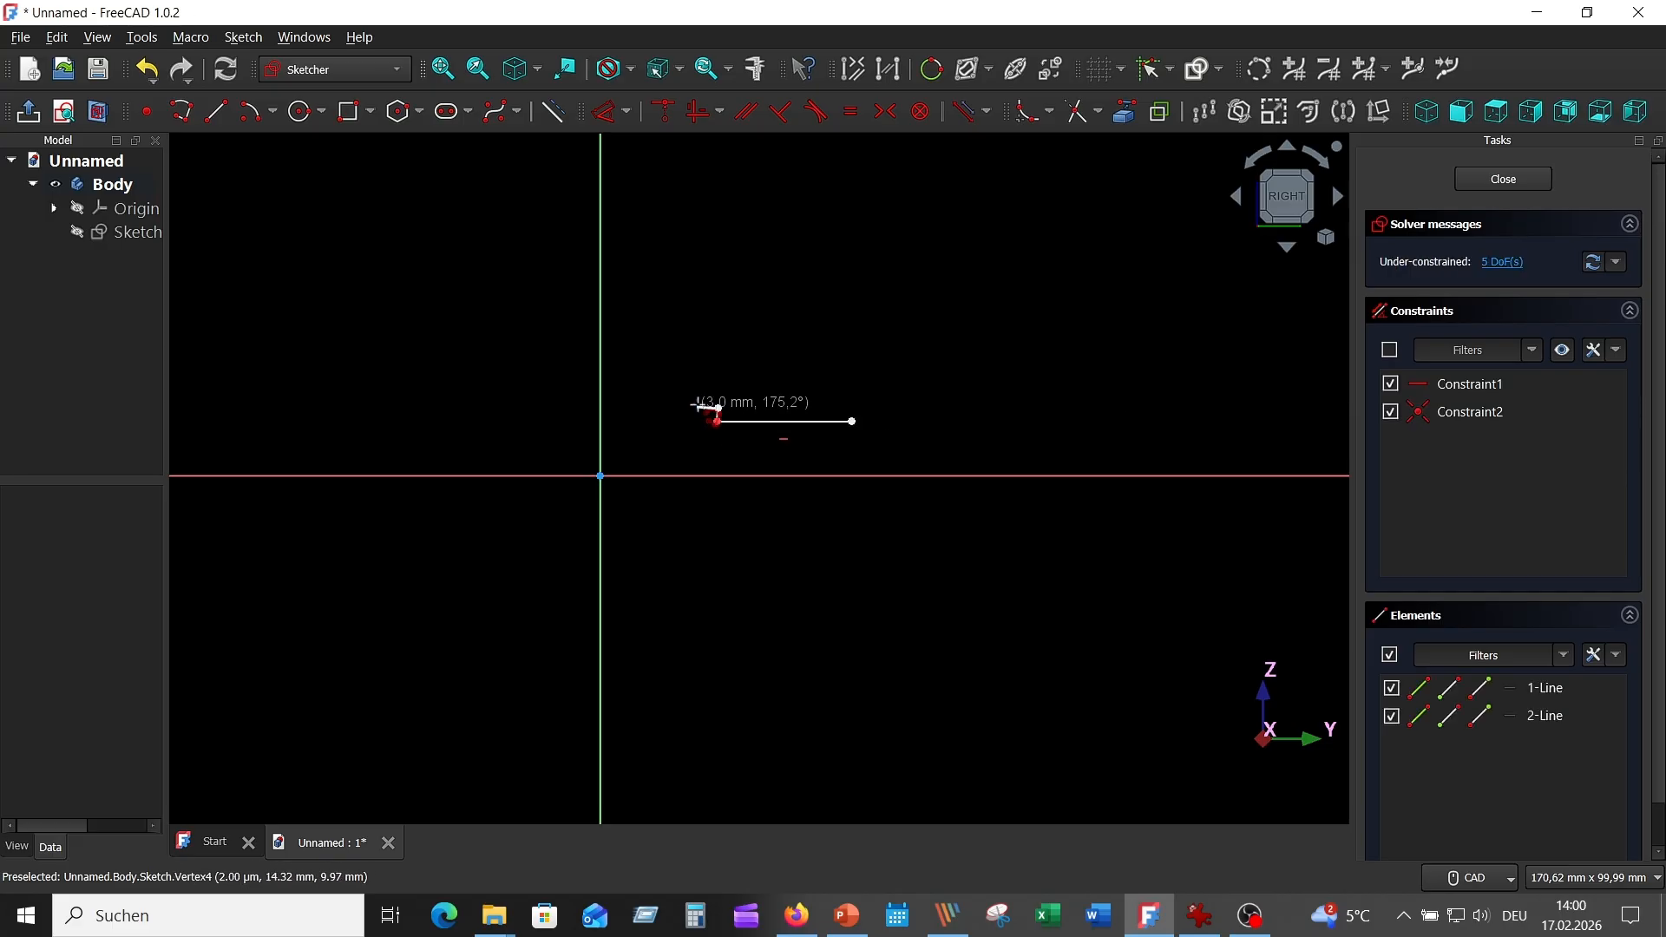
click(698, 407)
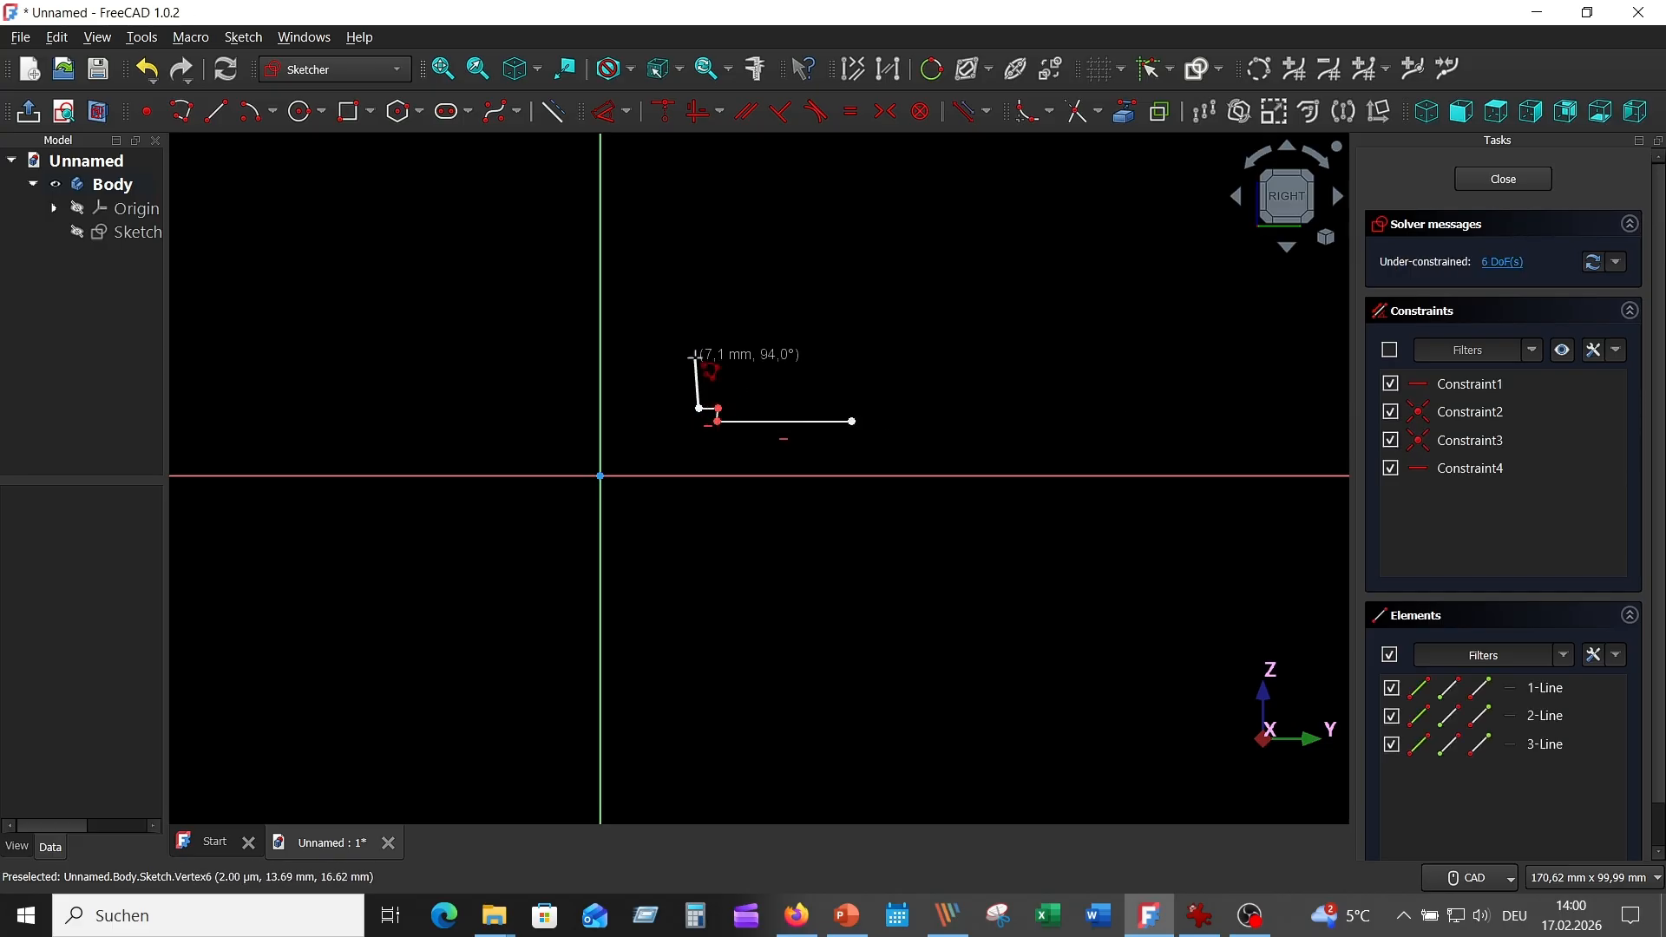
click(698, 345)
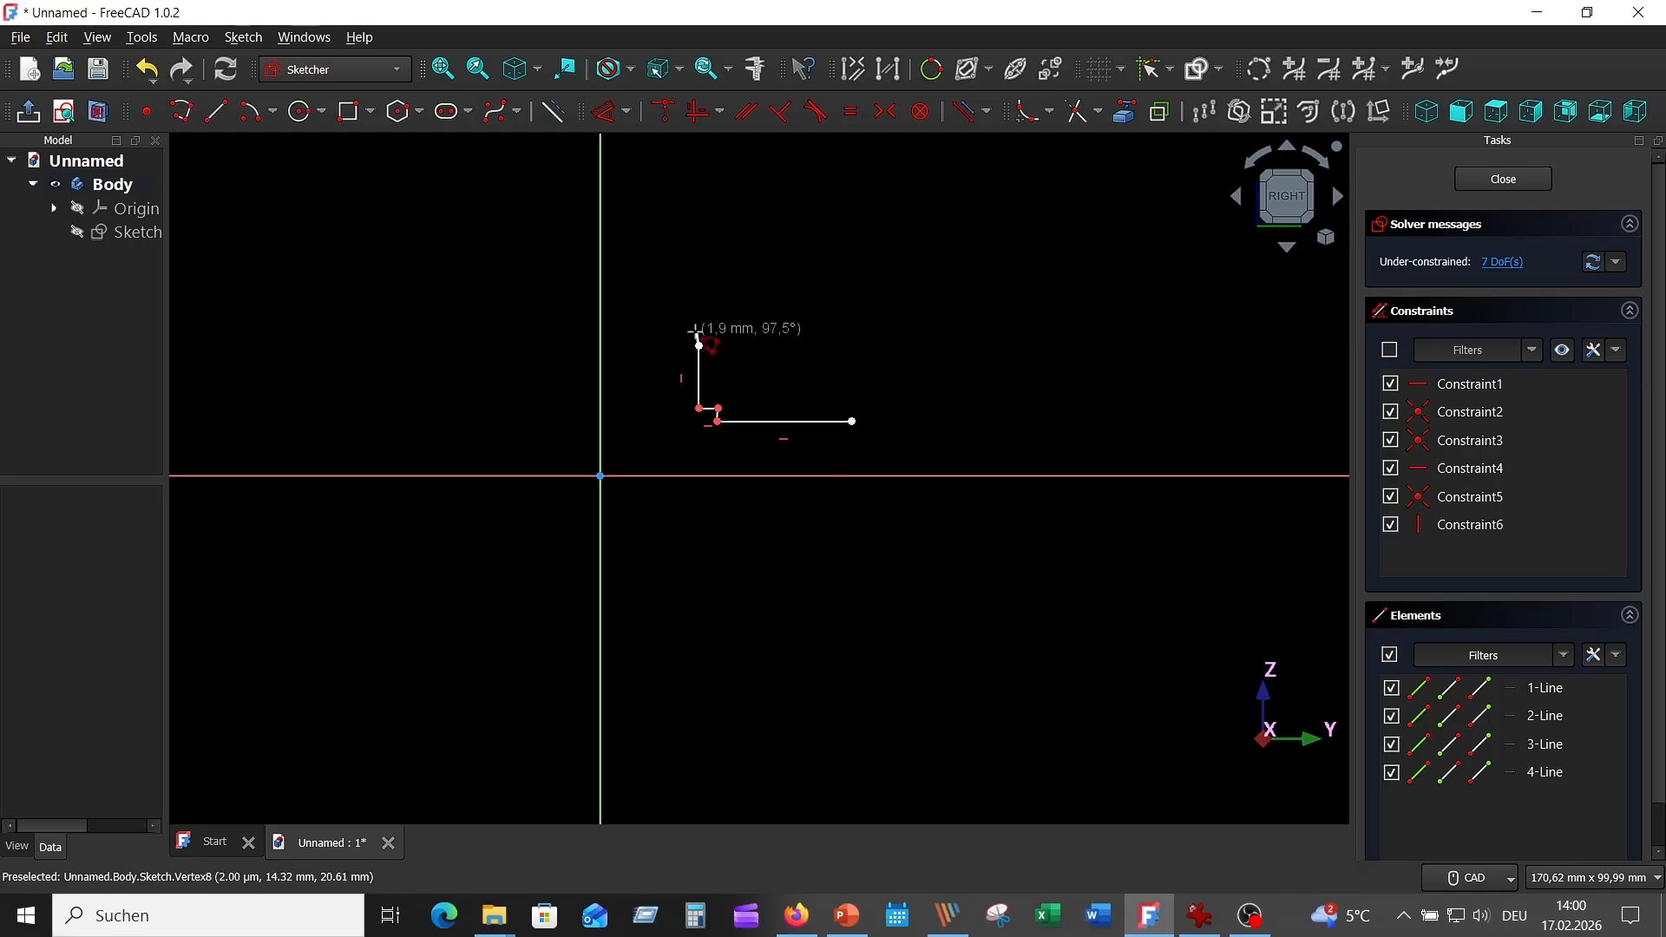
click(666, 345)
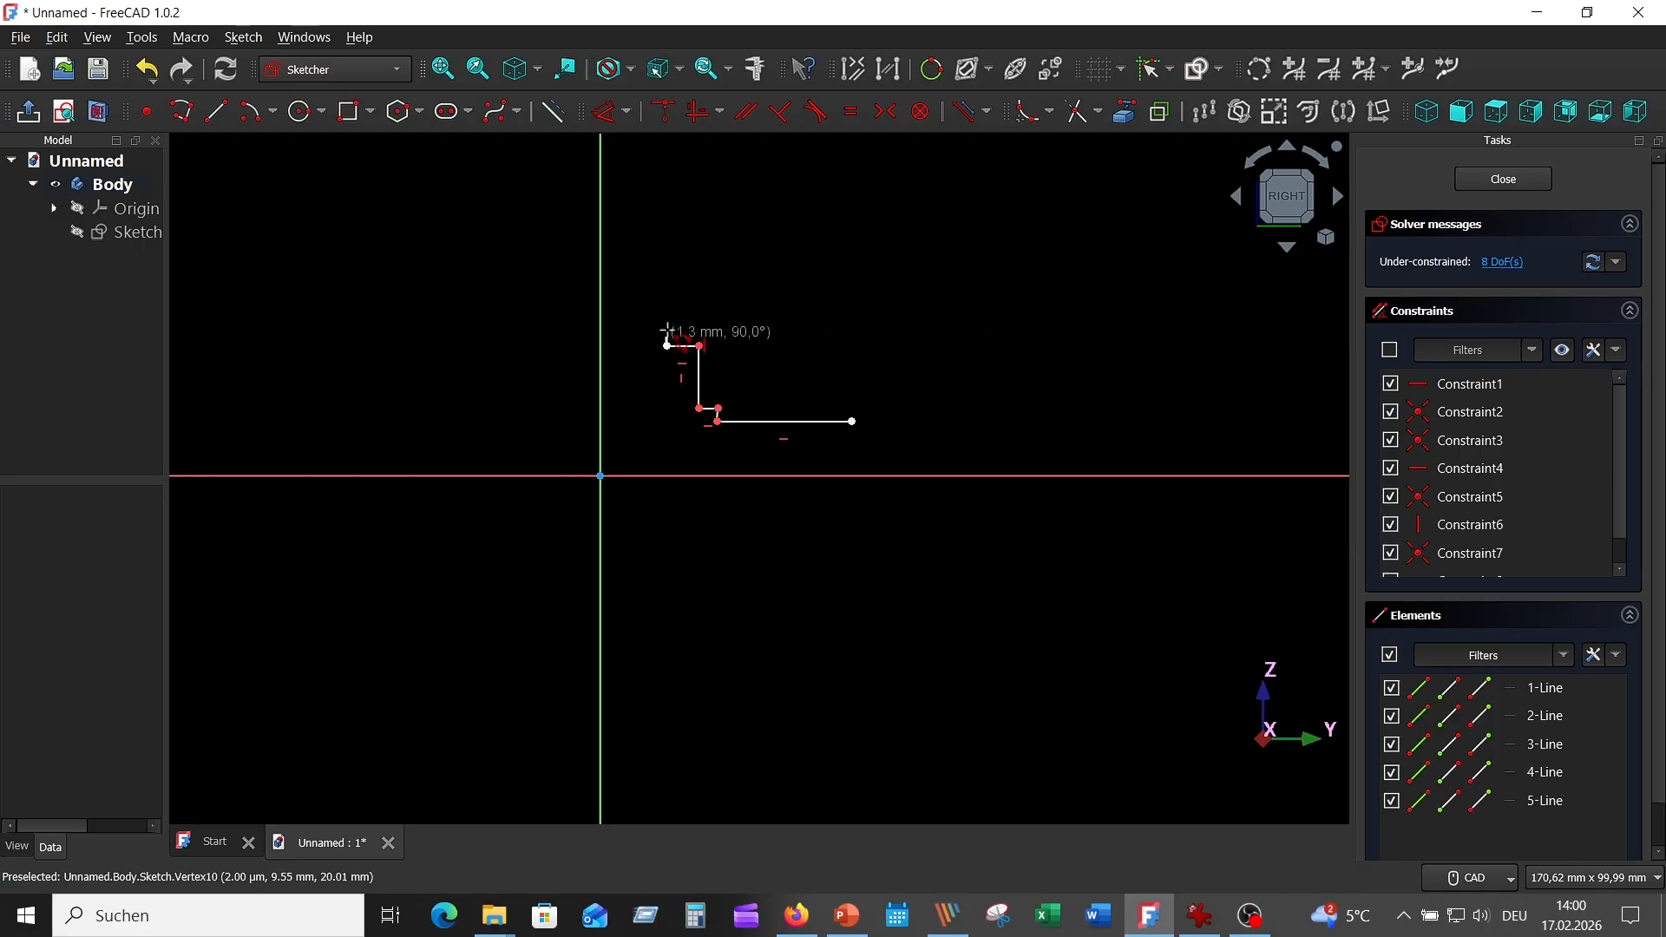
click(666, 308)
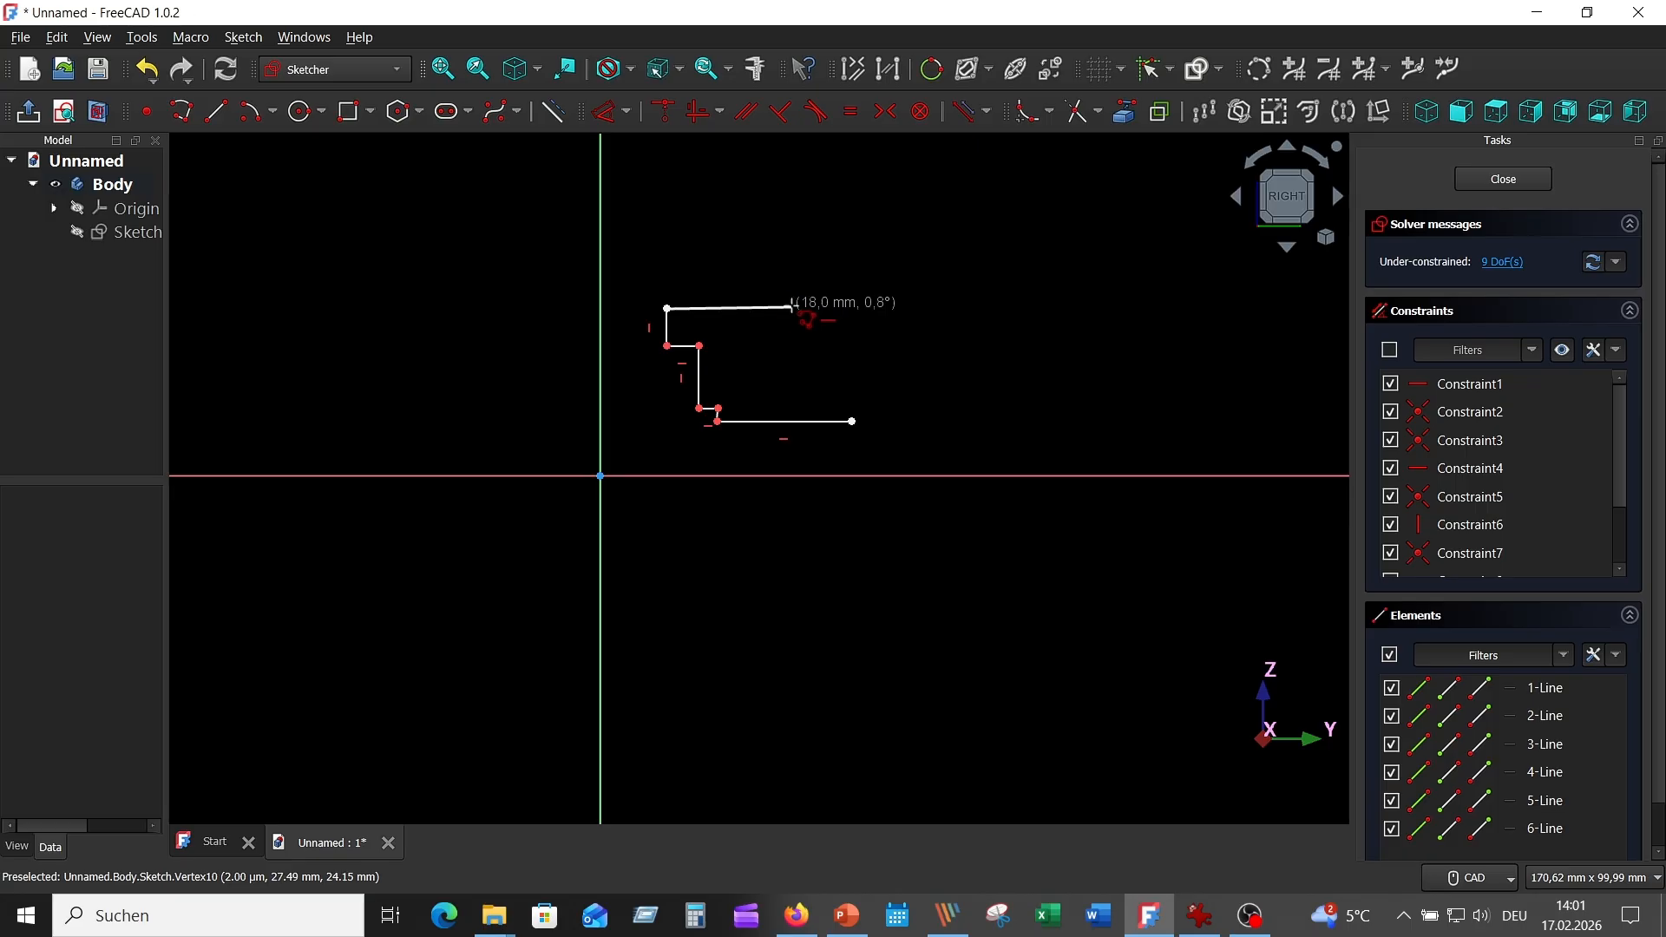
click(792, 308)
click(791, 345)
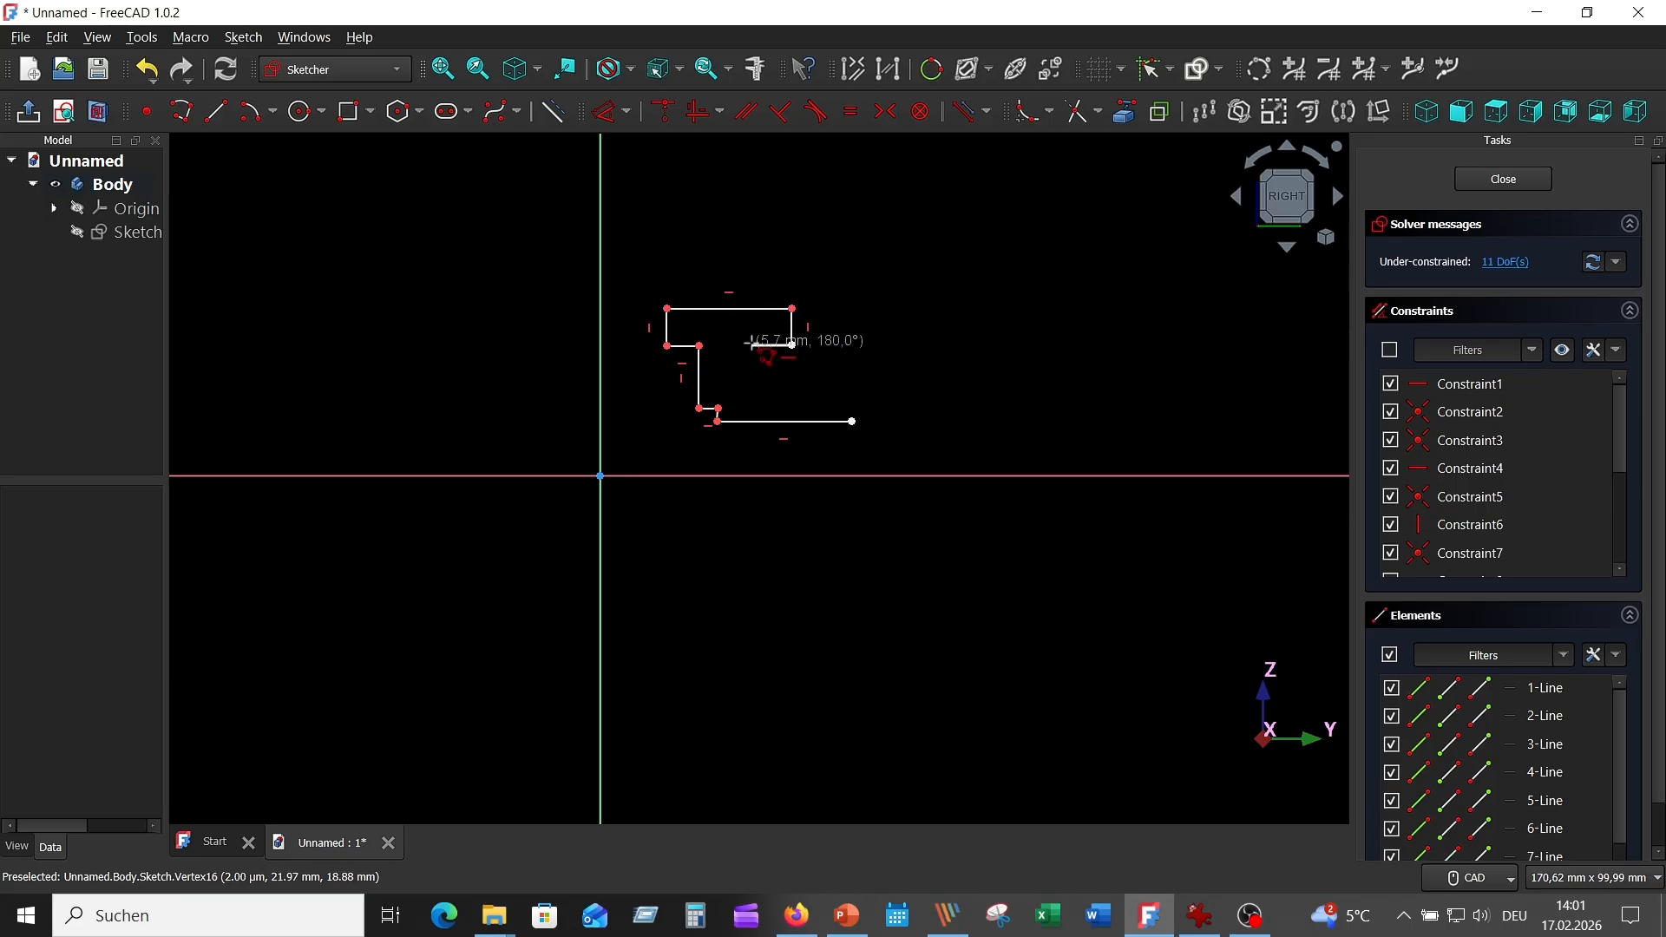
click(751, 345)
click(750, 402)
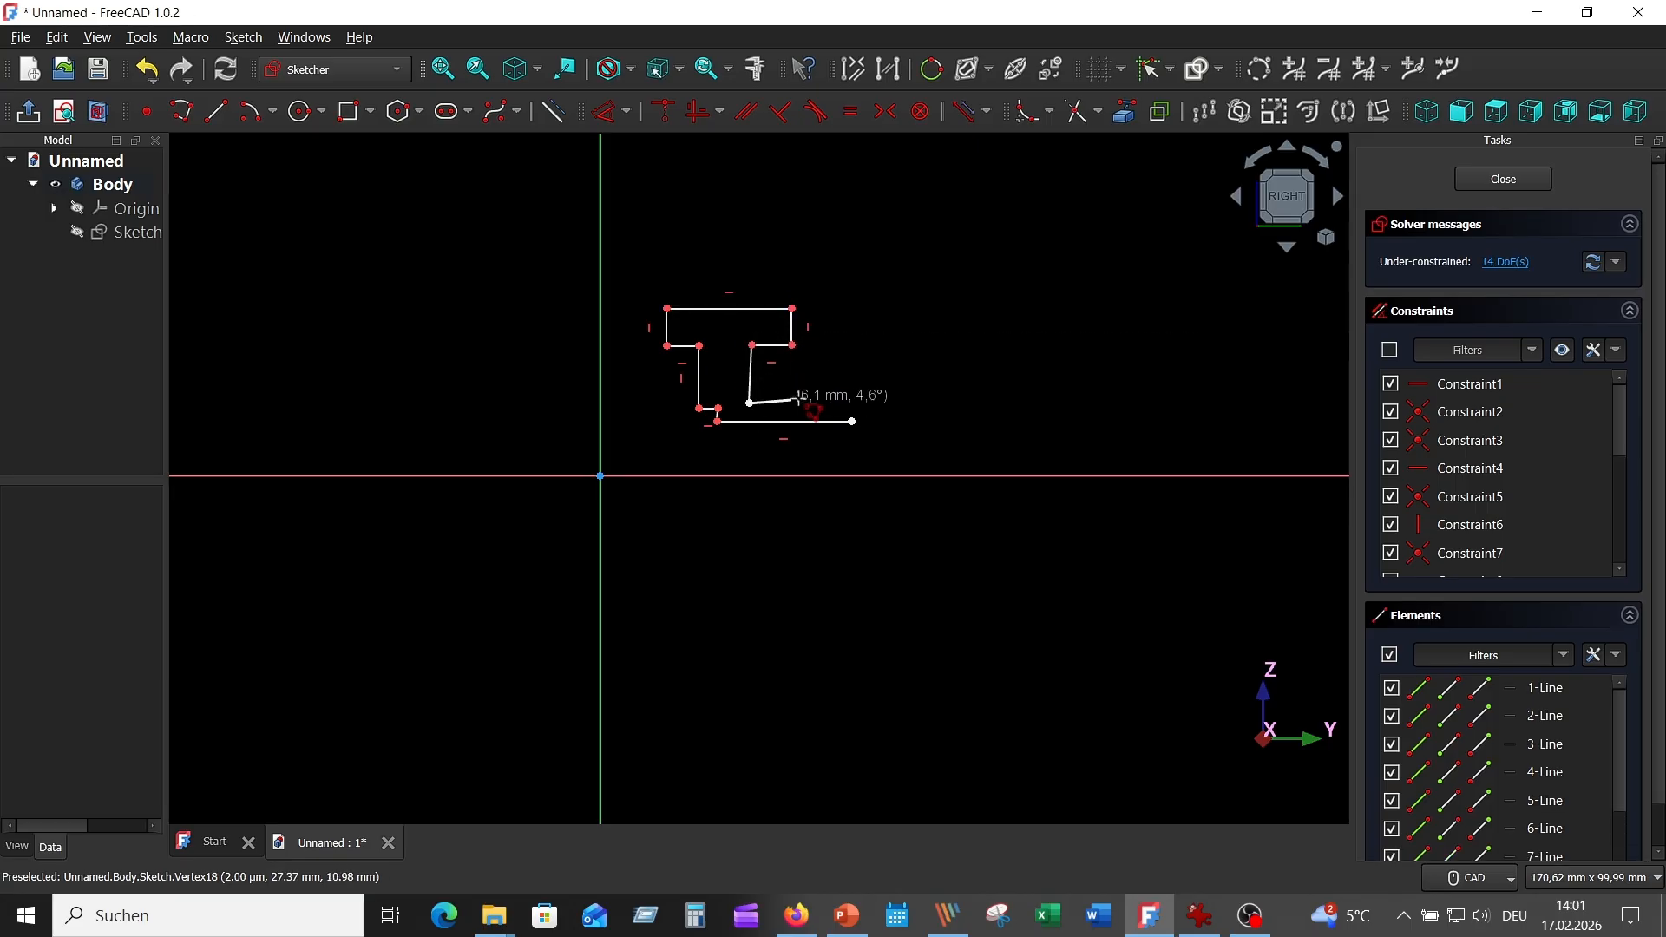
click(851, 402)
click(851, 422)
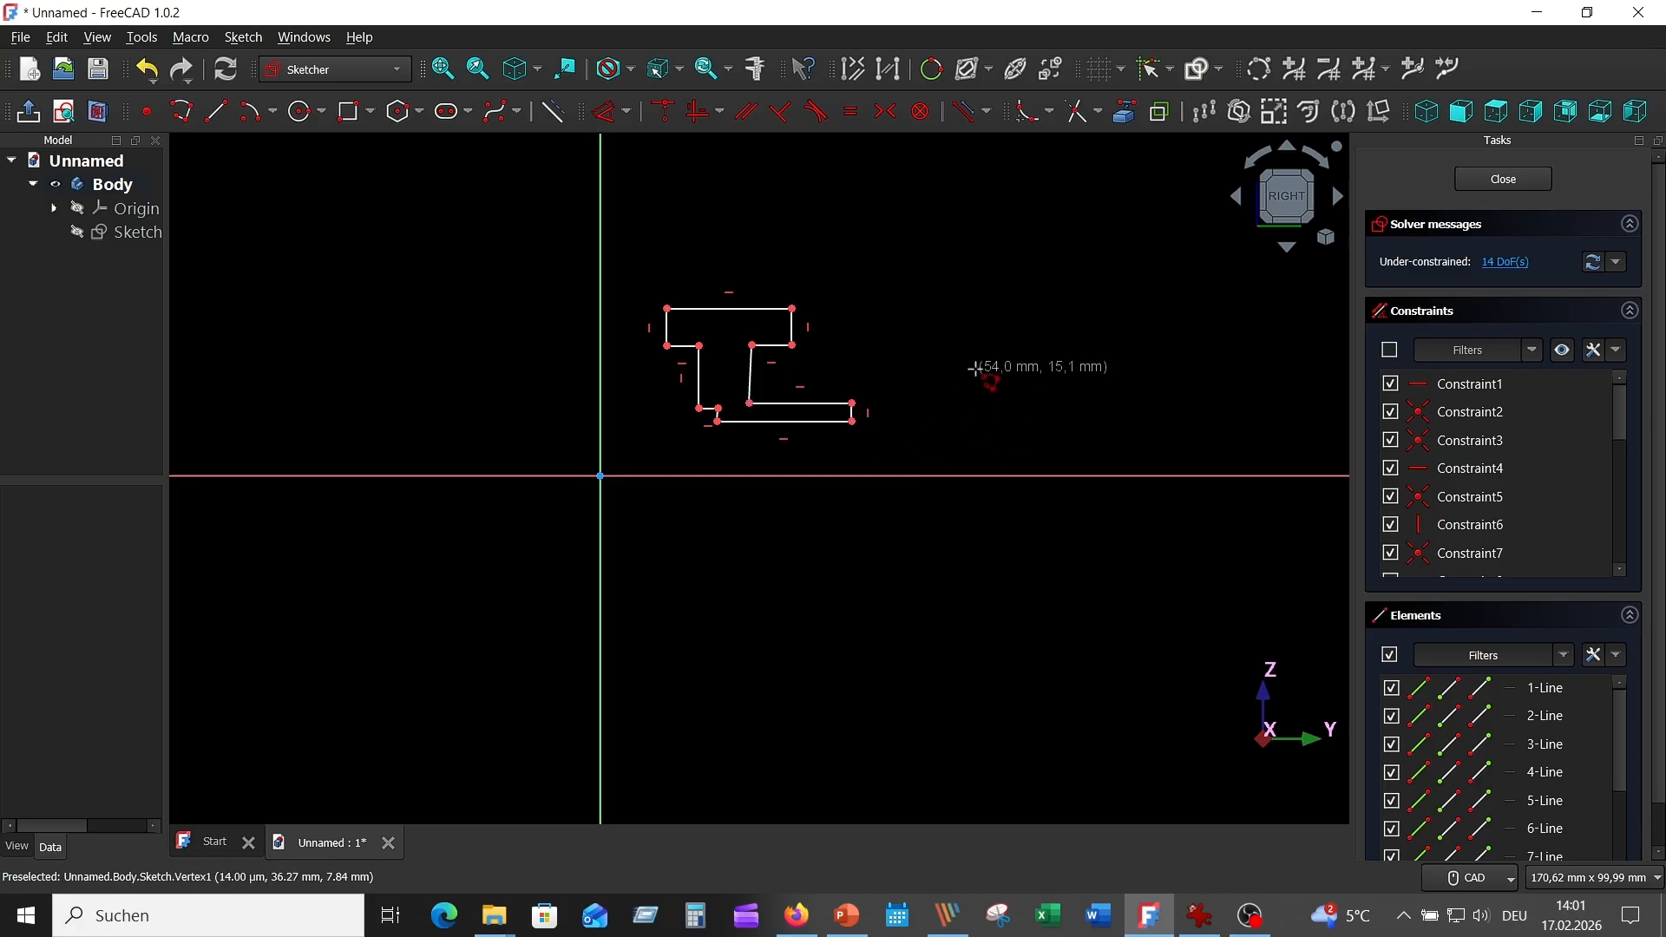
scroll(940, 353, up, 2)
right_click(949, 353)
Step: Constrain the slanted web edge and the short slanted step edge of the profile to vertical
middle_drag(933, 352, 1023, 350)
click(719, 390)
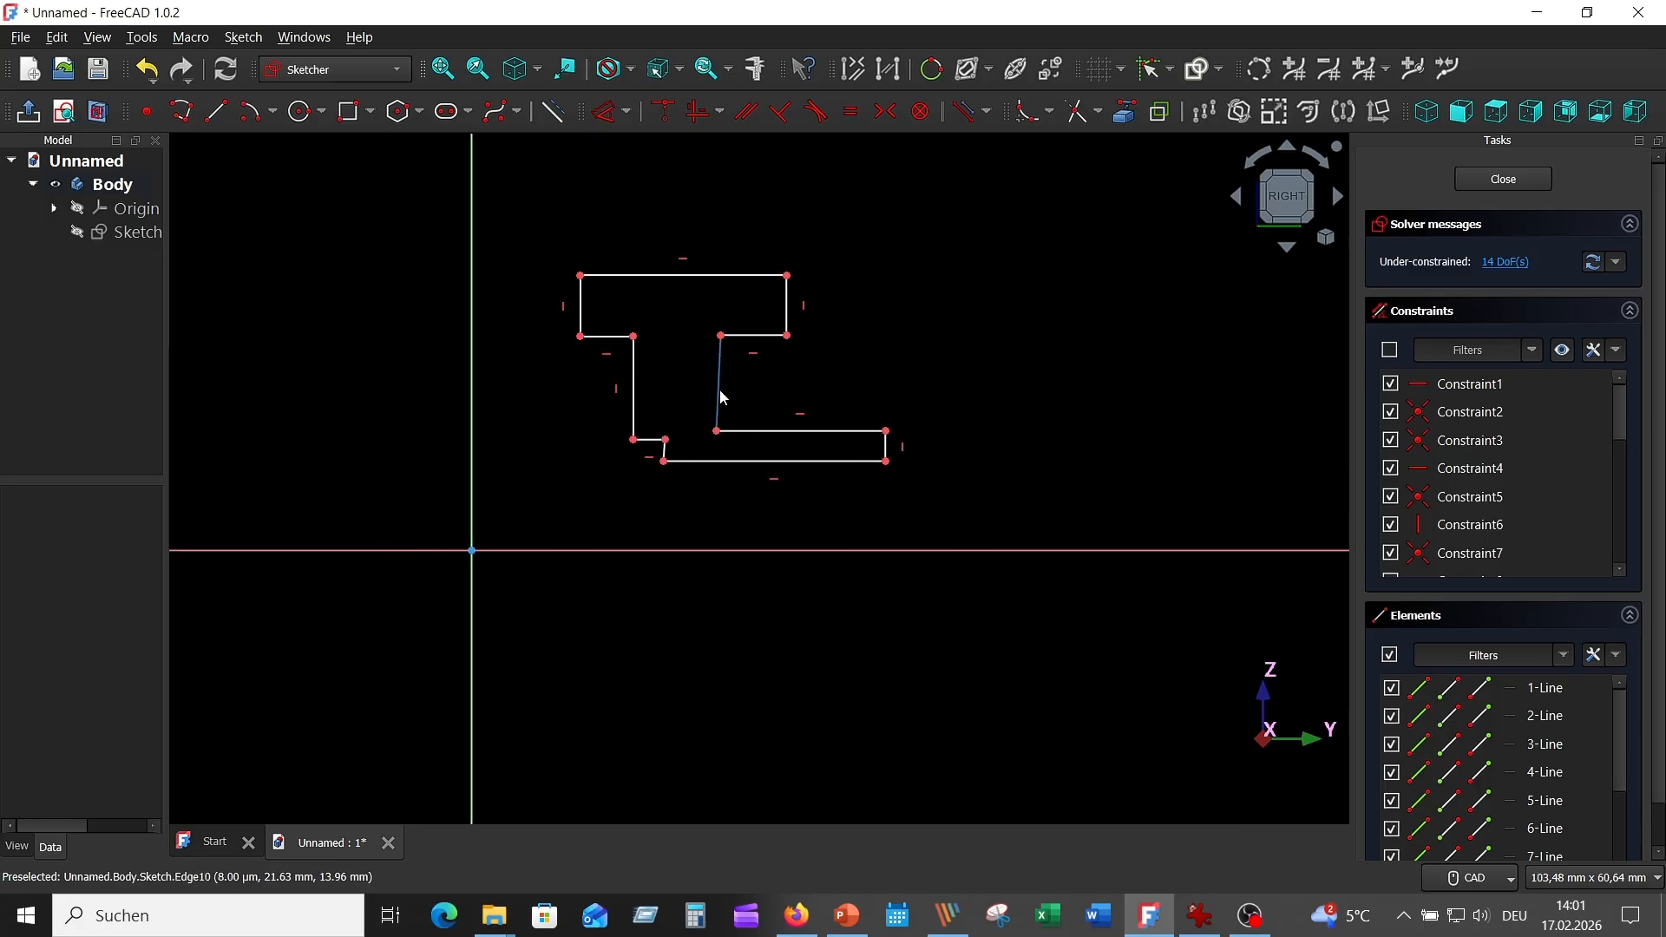
click(699, 111)
scroll(681, 499, up, 4)
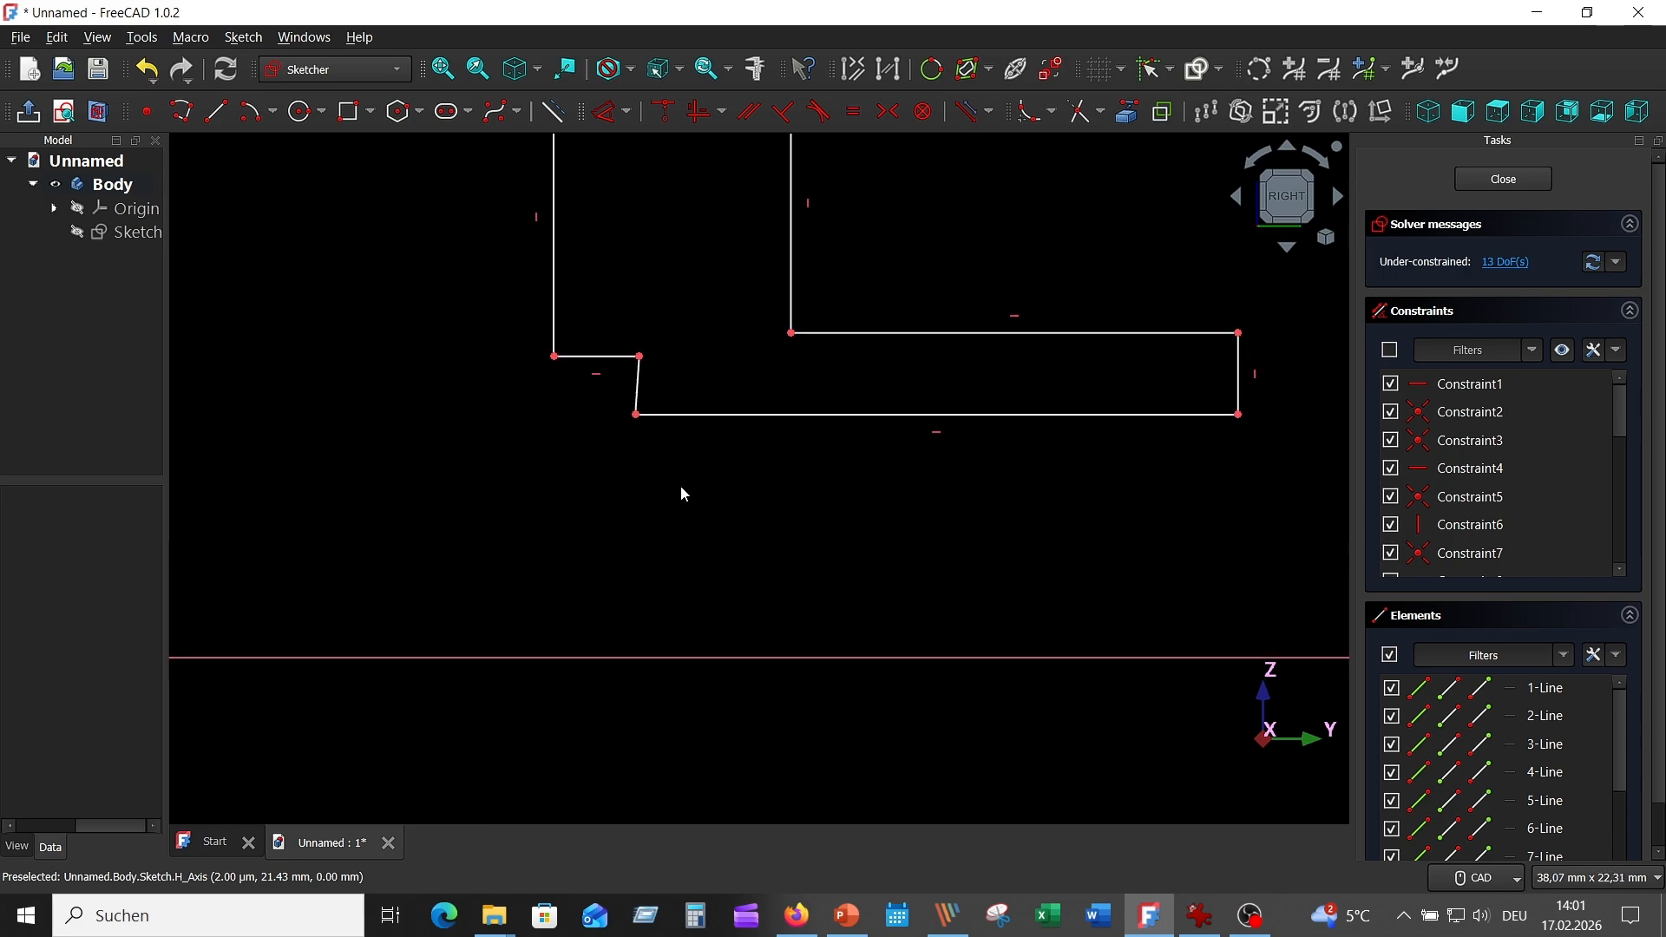
click(639, 381)
click(698, 111)
scroll(731, 364, down, 5)
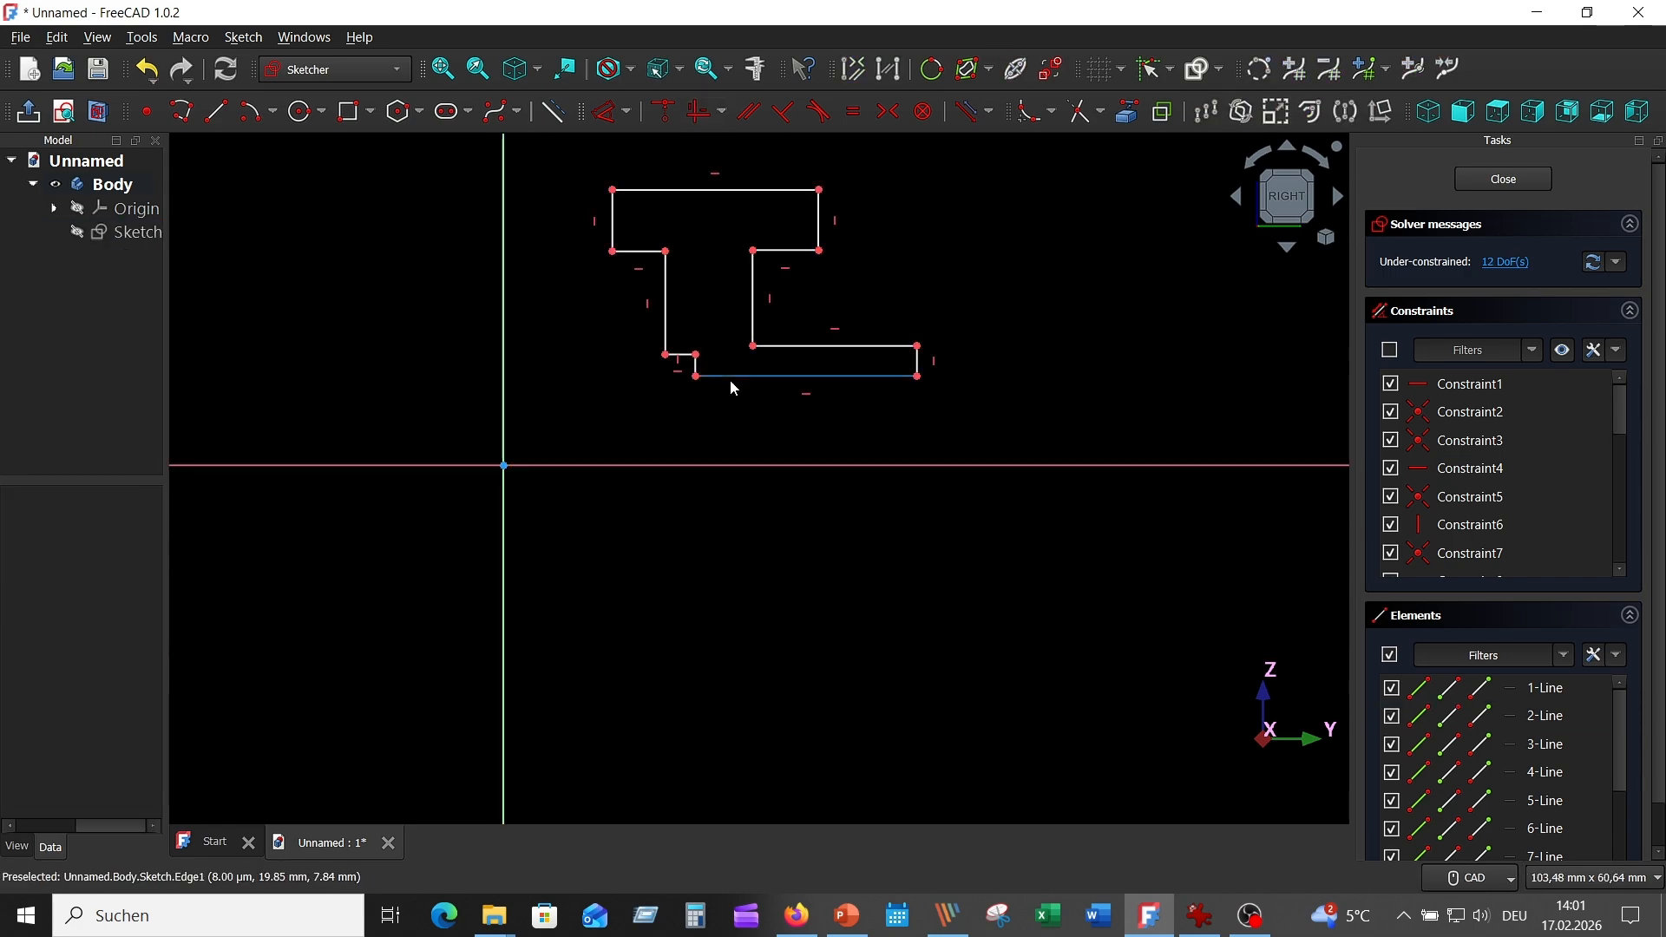
Step: Constrain the profile's upper-left corner onto the vertical axis
middle_drag(731, 378, 739, 493)
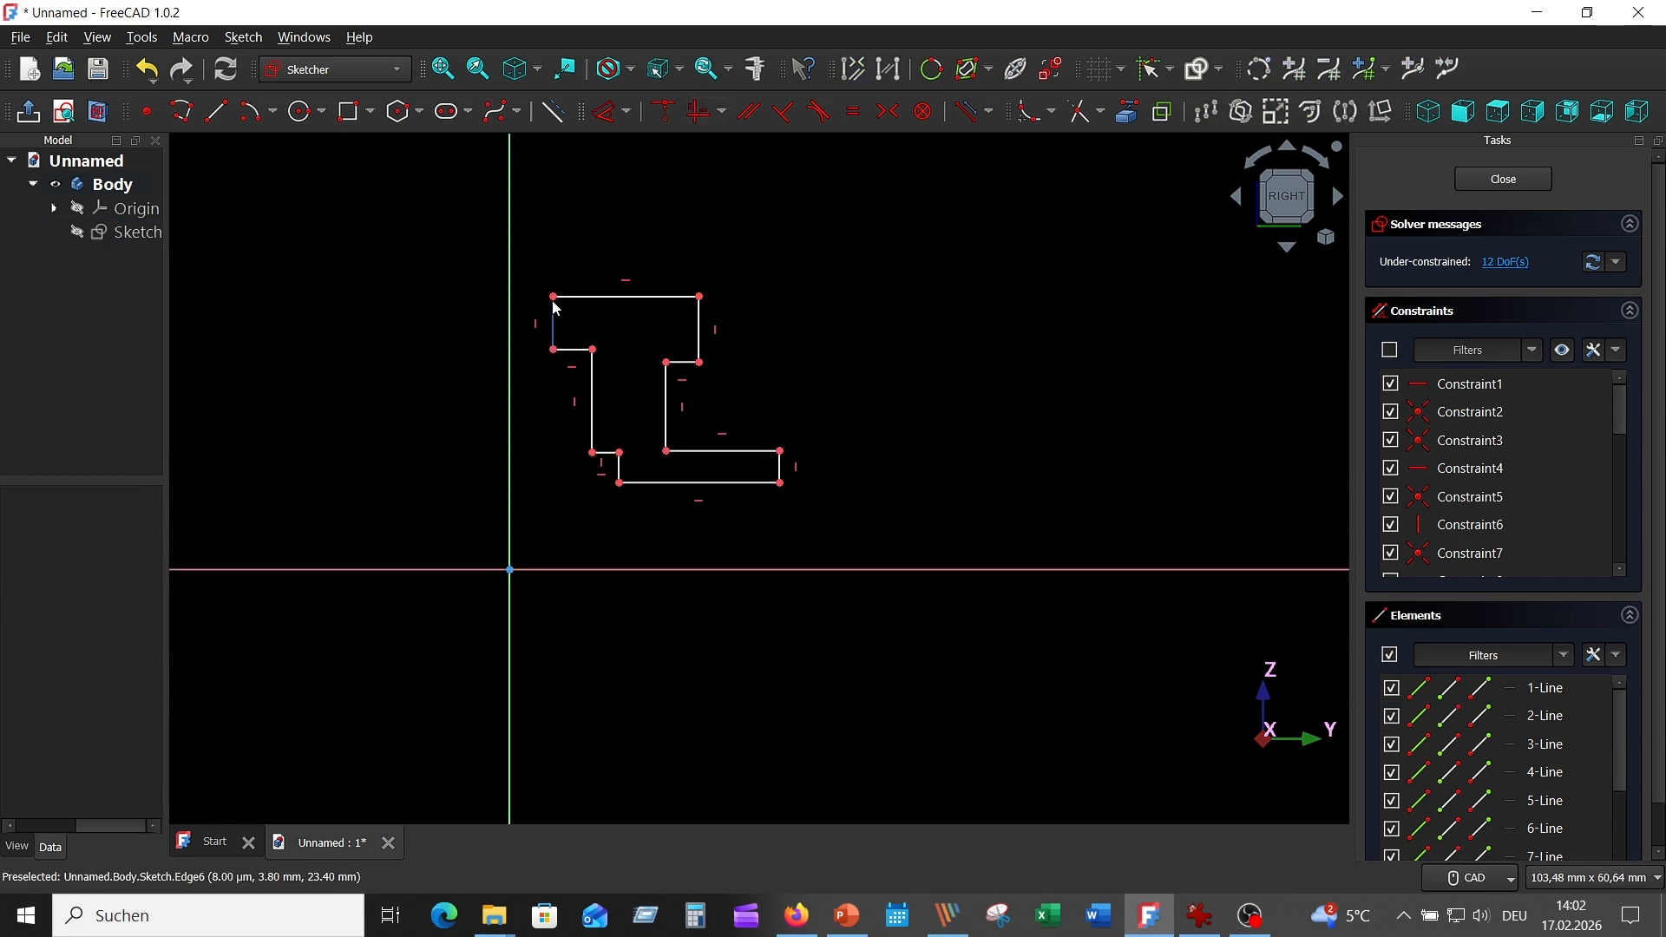
click(554, 298)
click(509, 286)
click(663, 111)
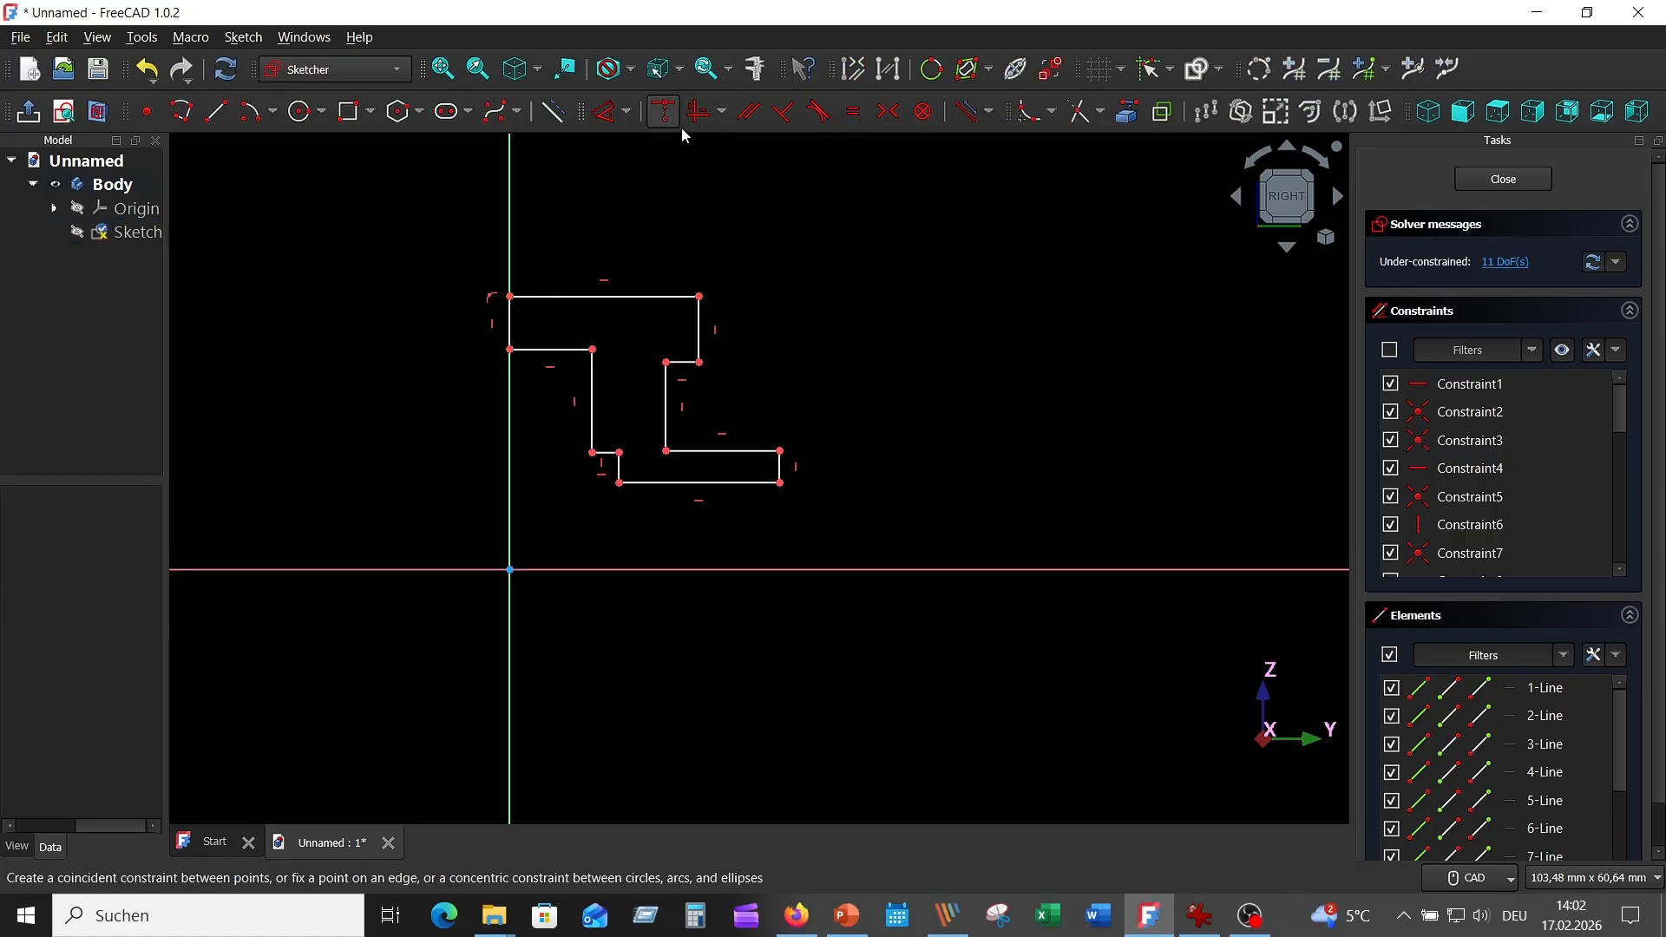
Step: Dimension the profile's lowest edge 6 mm above the horizontal axis
click(740, 483)
click(743, 569)
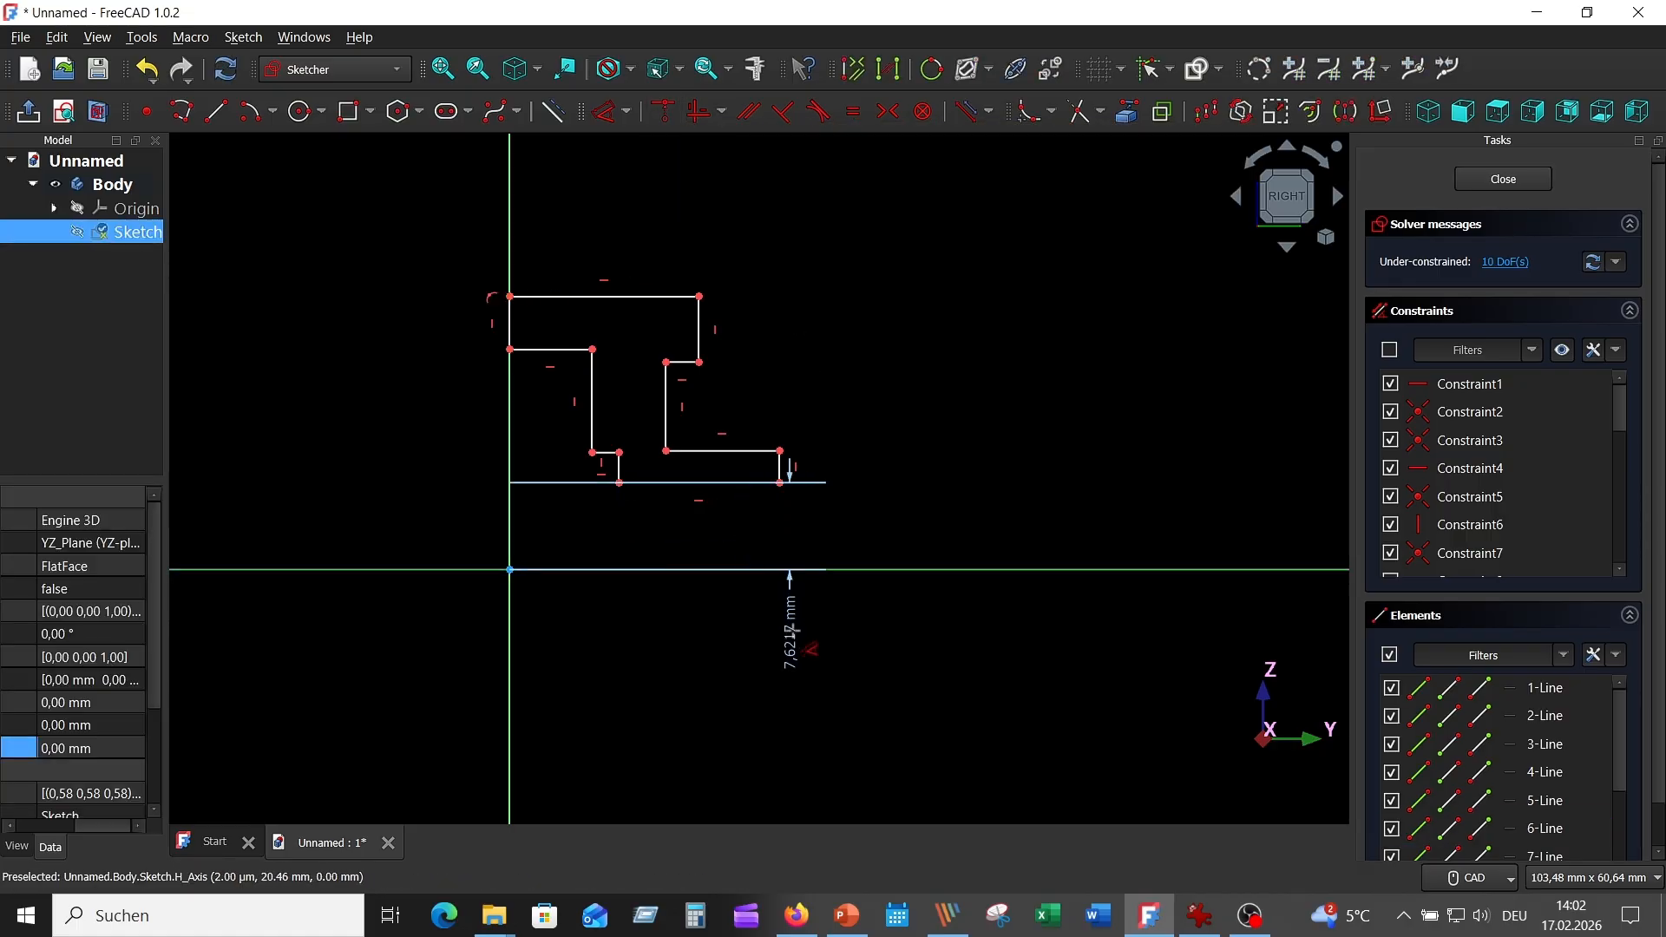
click(753, 646)
text(6)
key(Return)
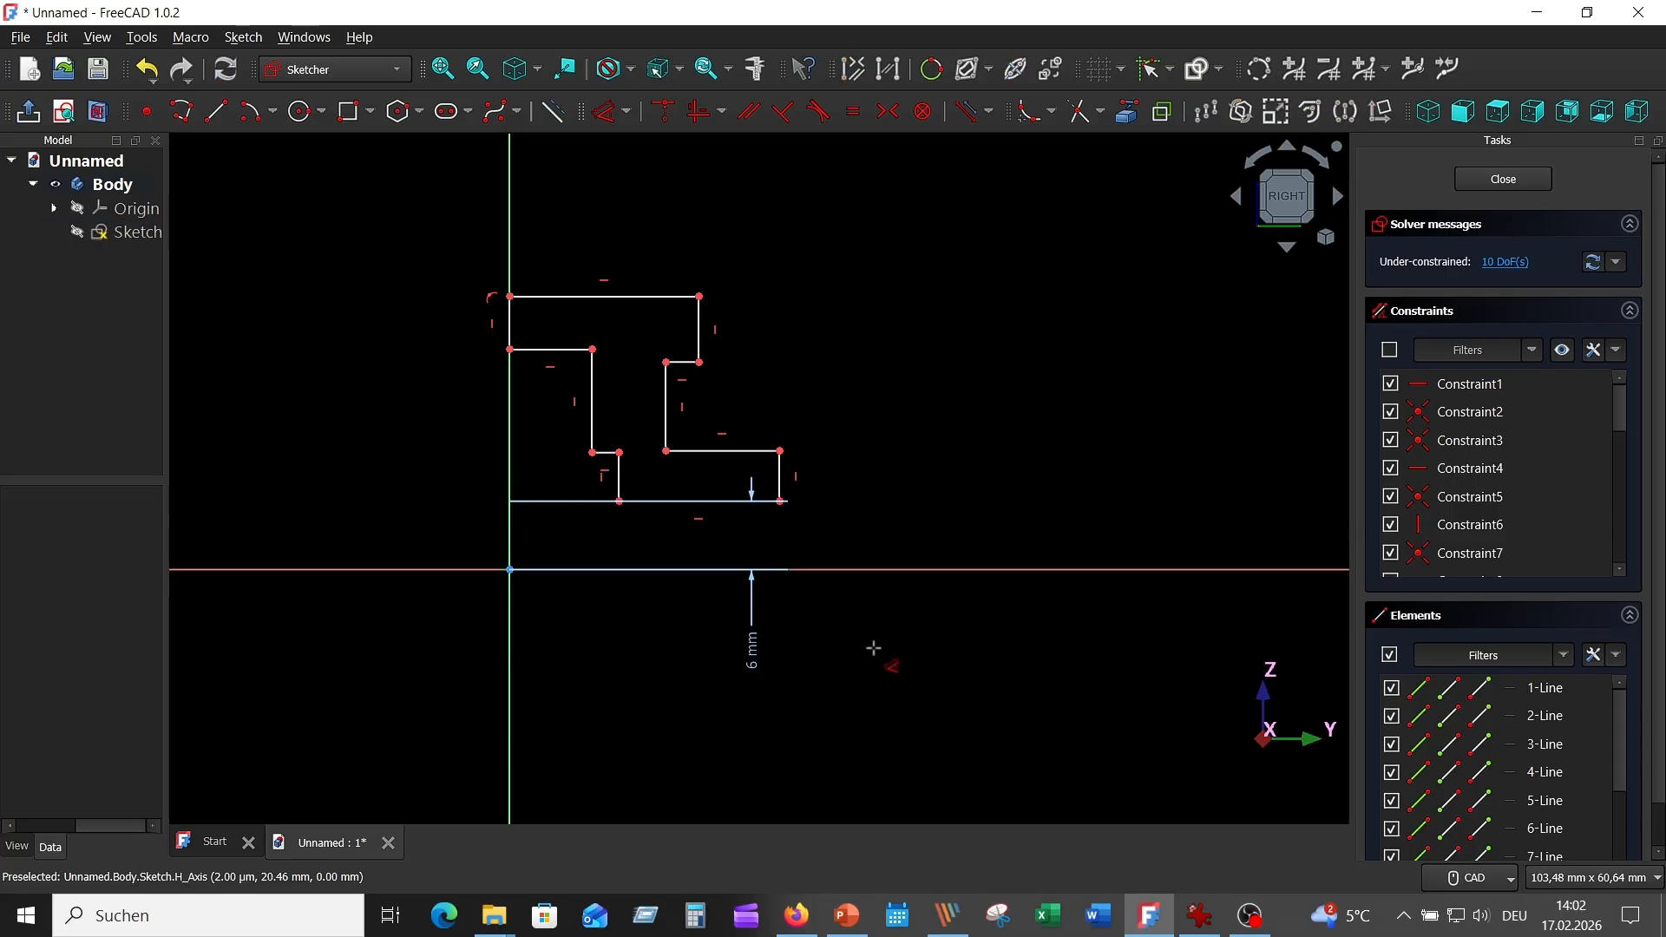
Step: Dimension the short horizontal step edge 7.5 mm above the horizontal axis
click(612, 452)
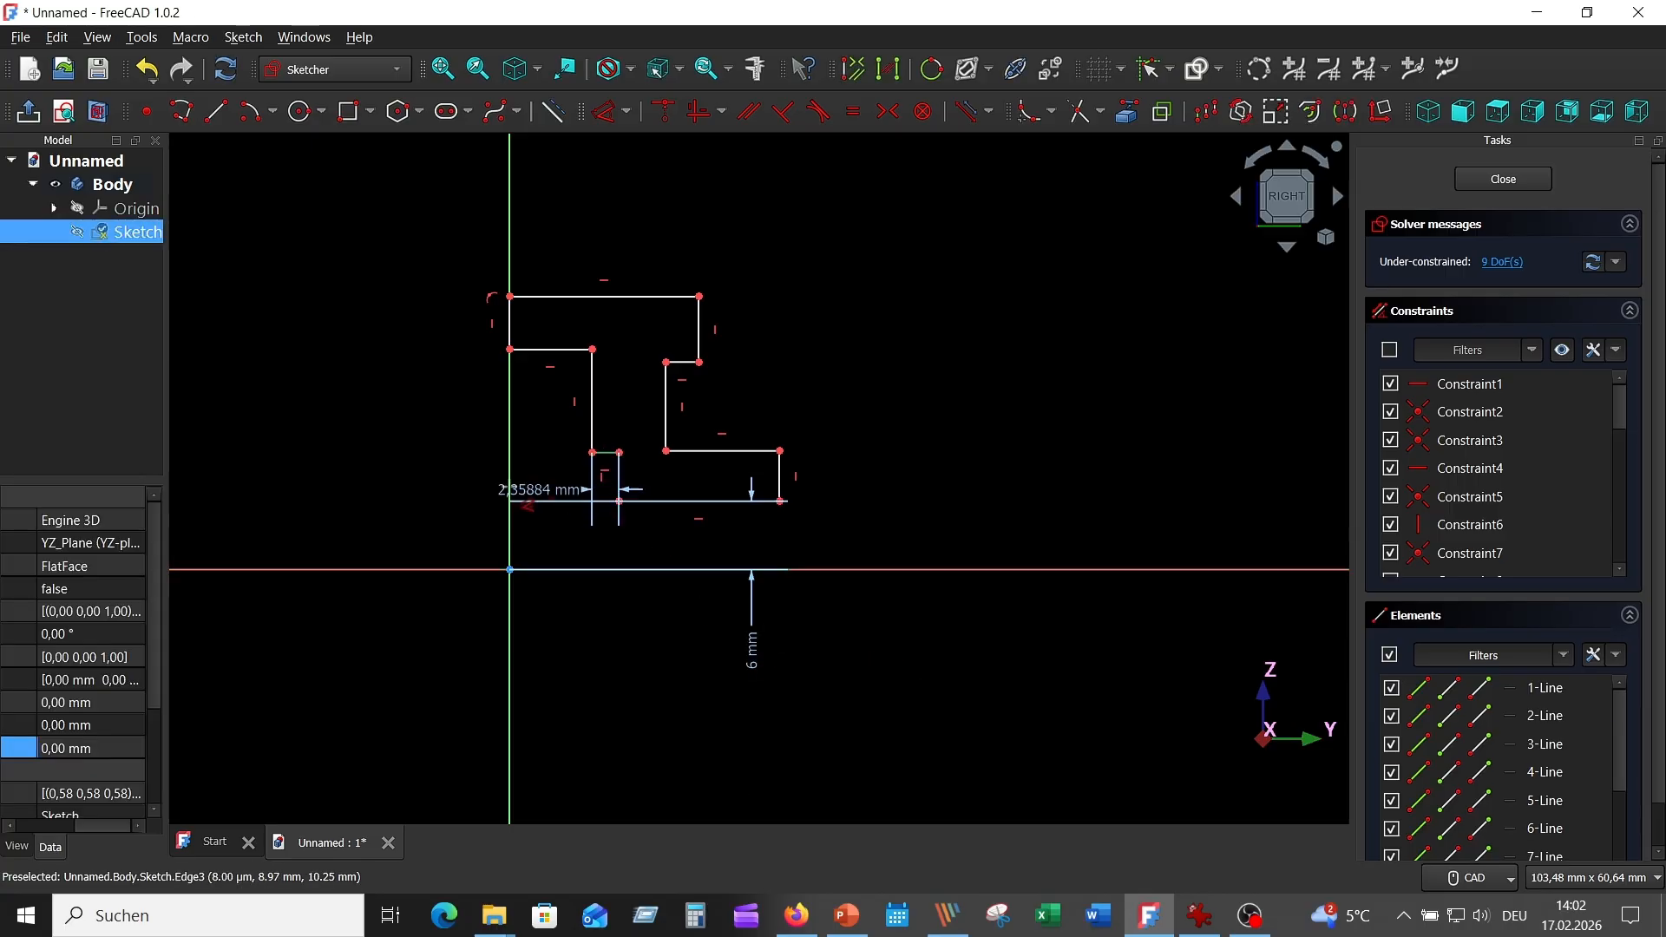
click(542, 569)
click(475, 526)
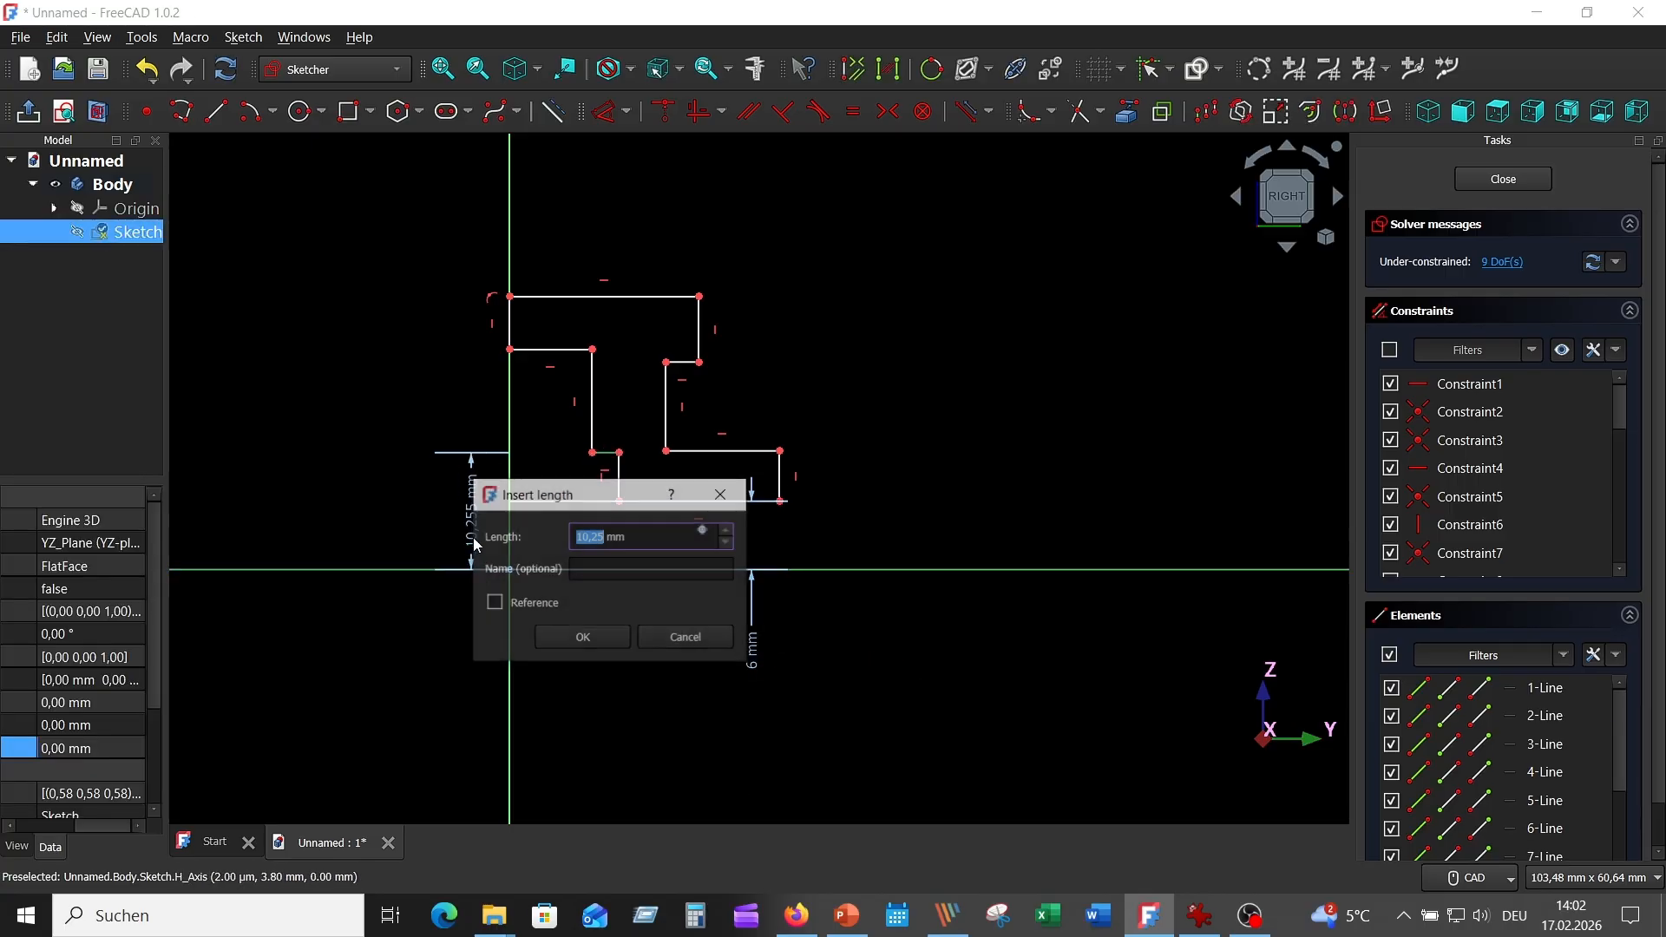
text(7,5)
key(Return)
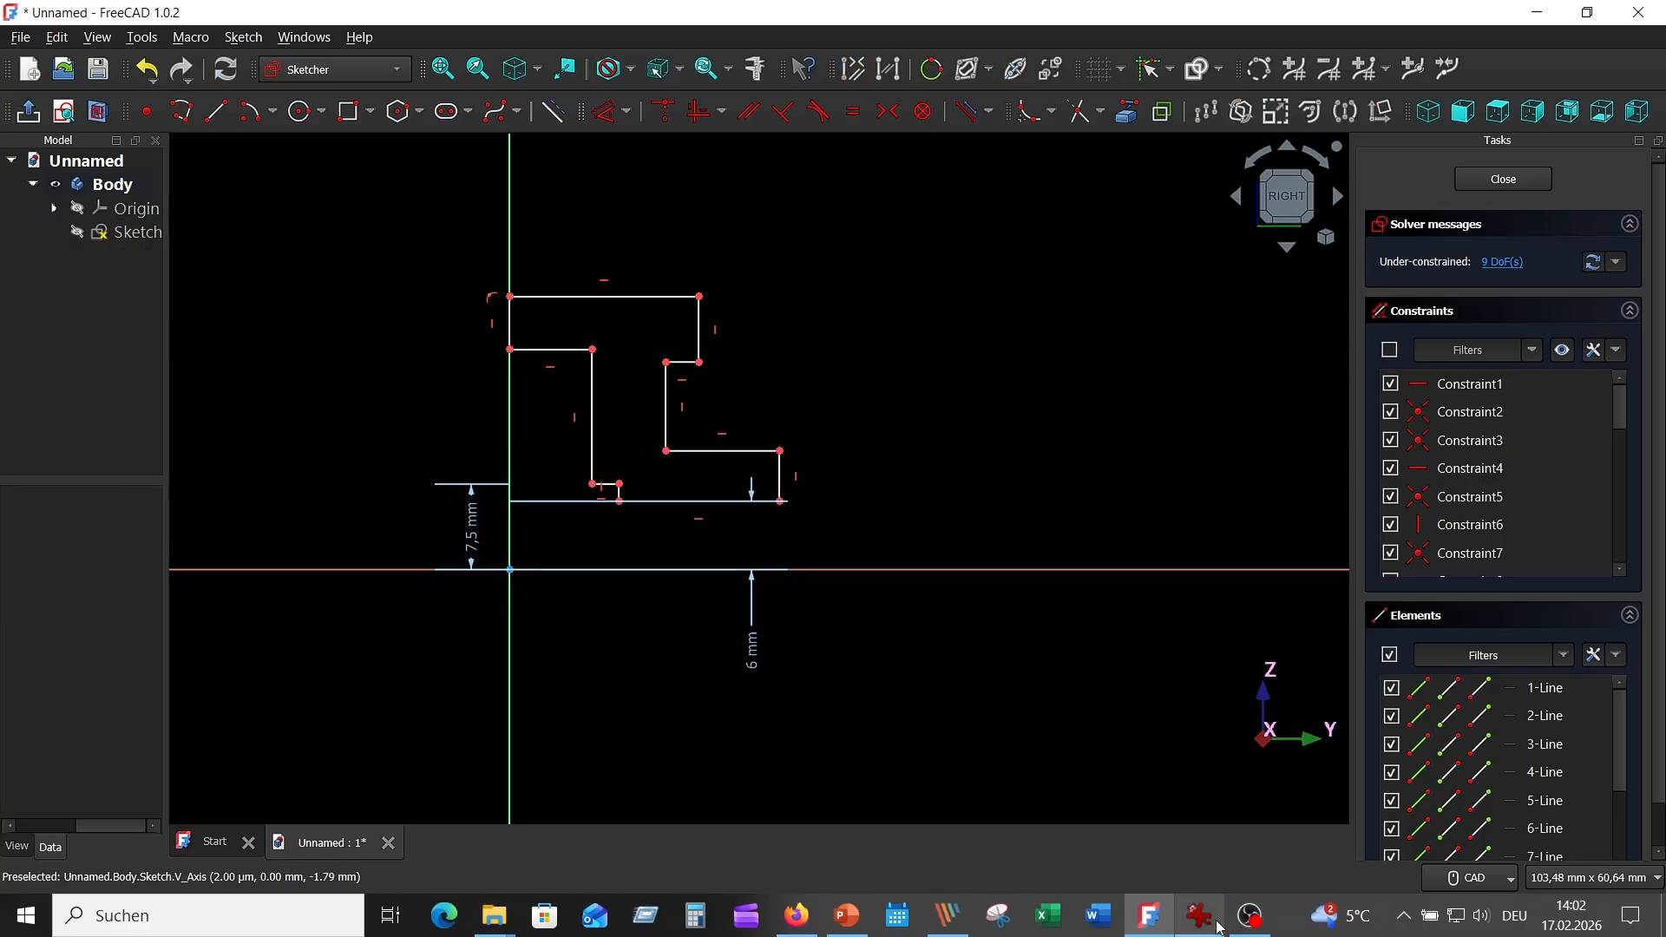
Step: Consult the gear drawing in IrfanView and dimension the recess's upper horizontal edge 17.5 mm above the sketch's horizontal axis
click(1200, 915)
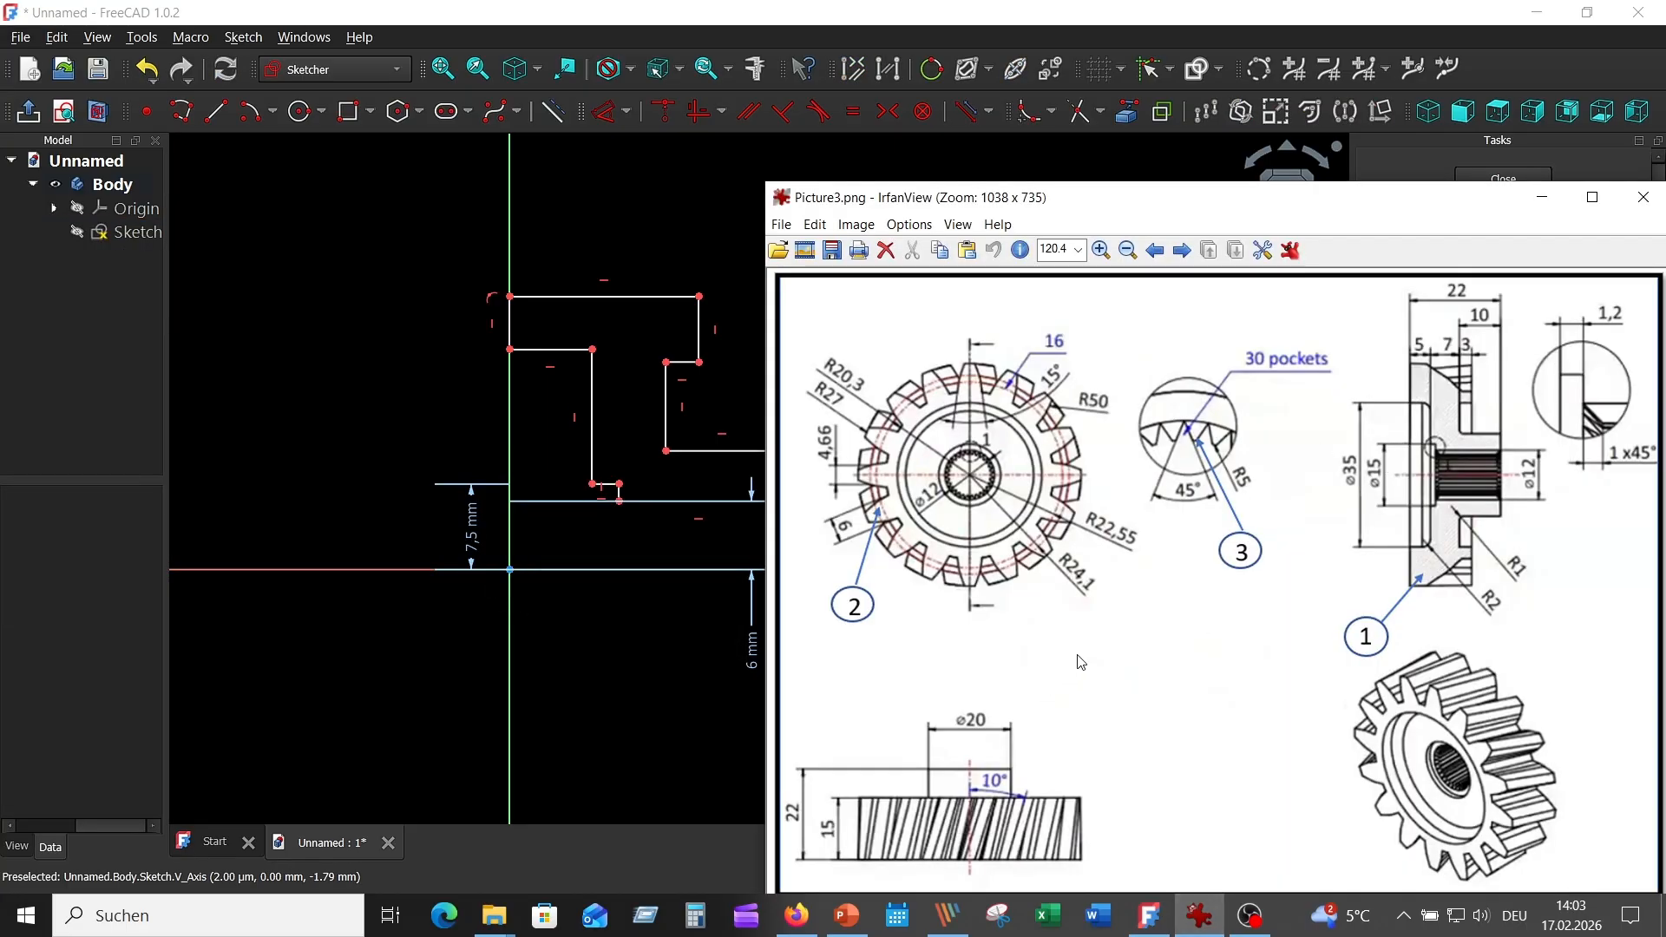
click(554, 349)
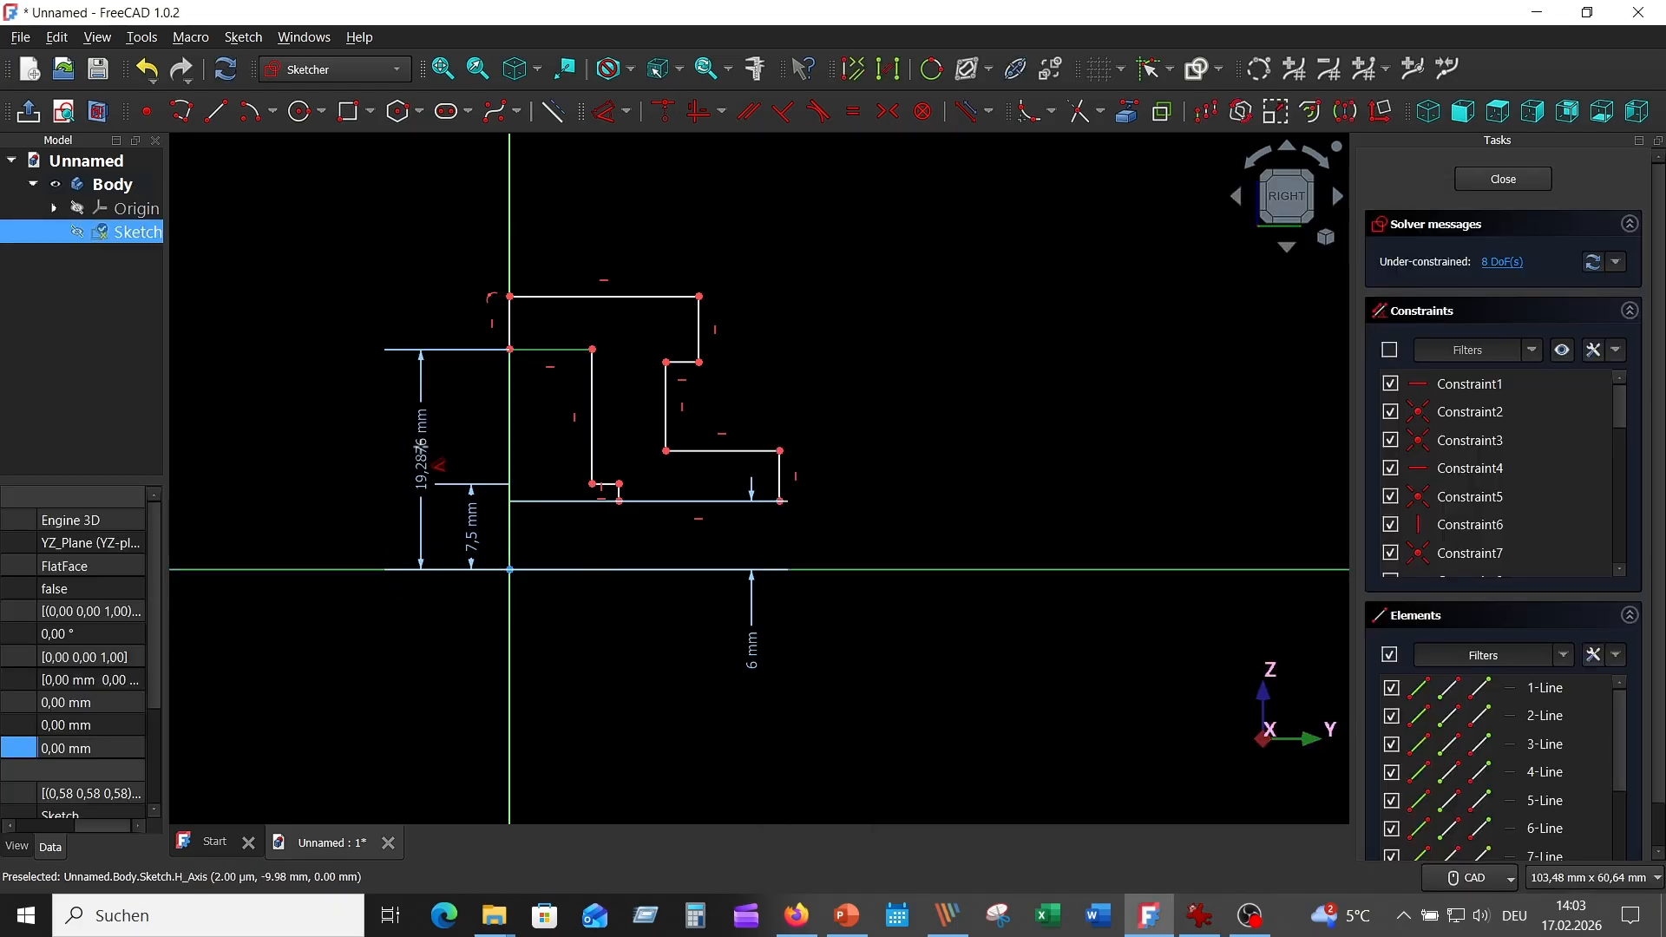
click(426, 447)
text(17,5)
key(Return)
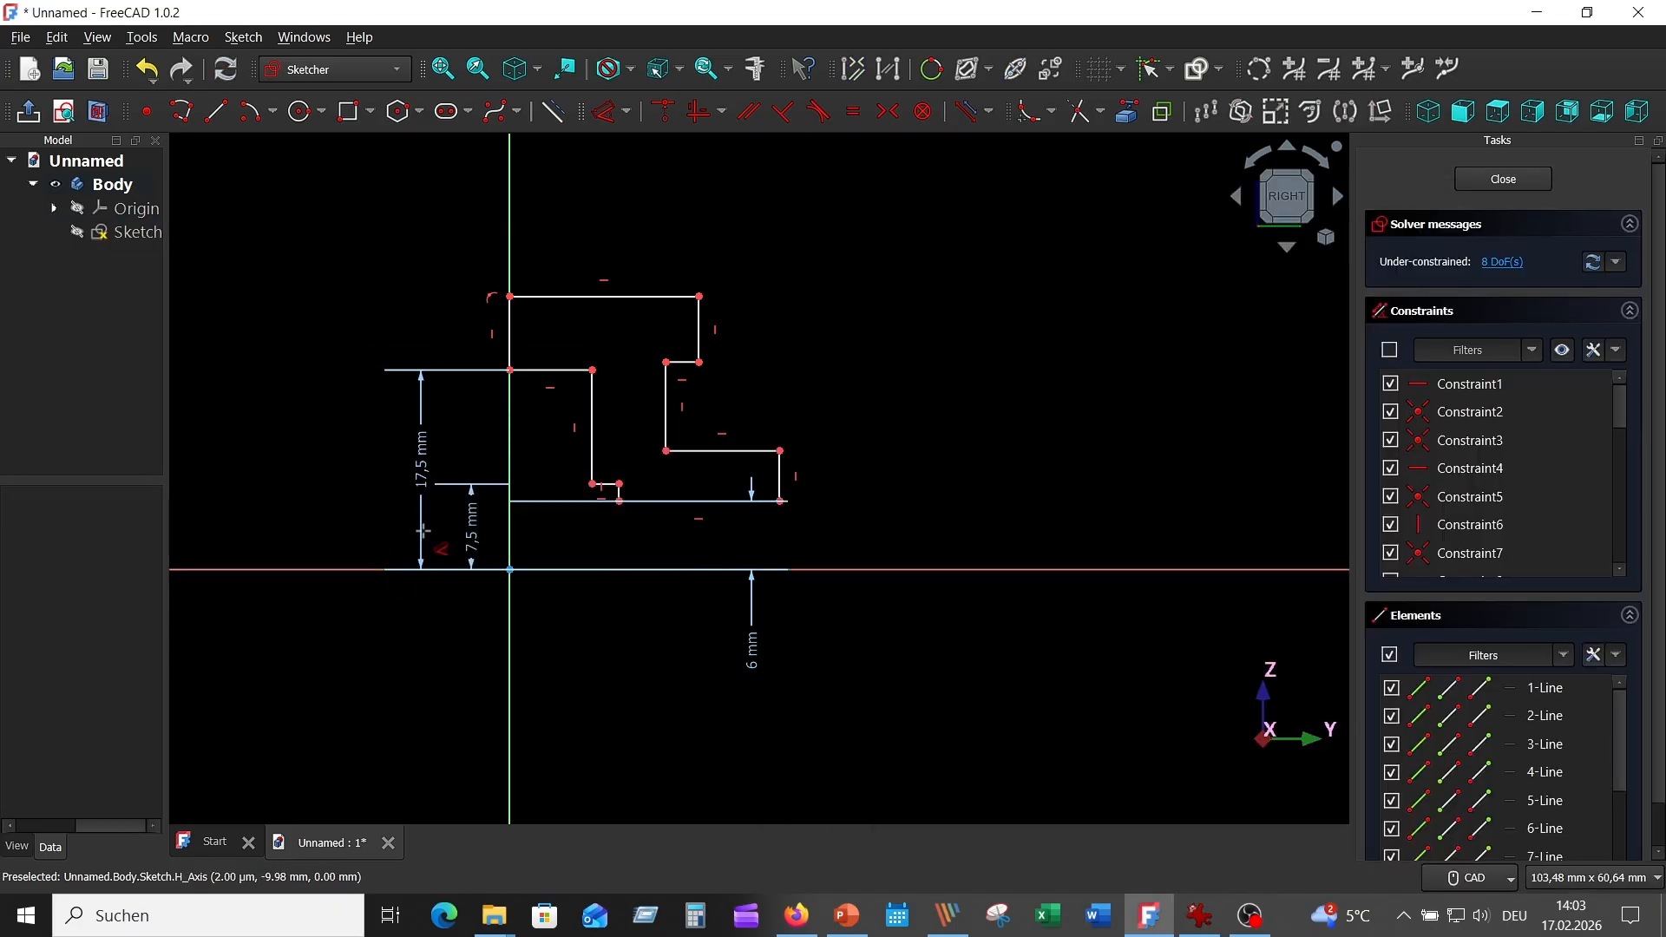
click(556, 299)
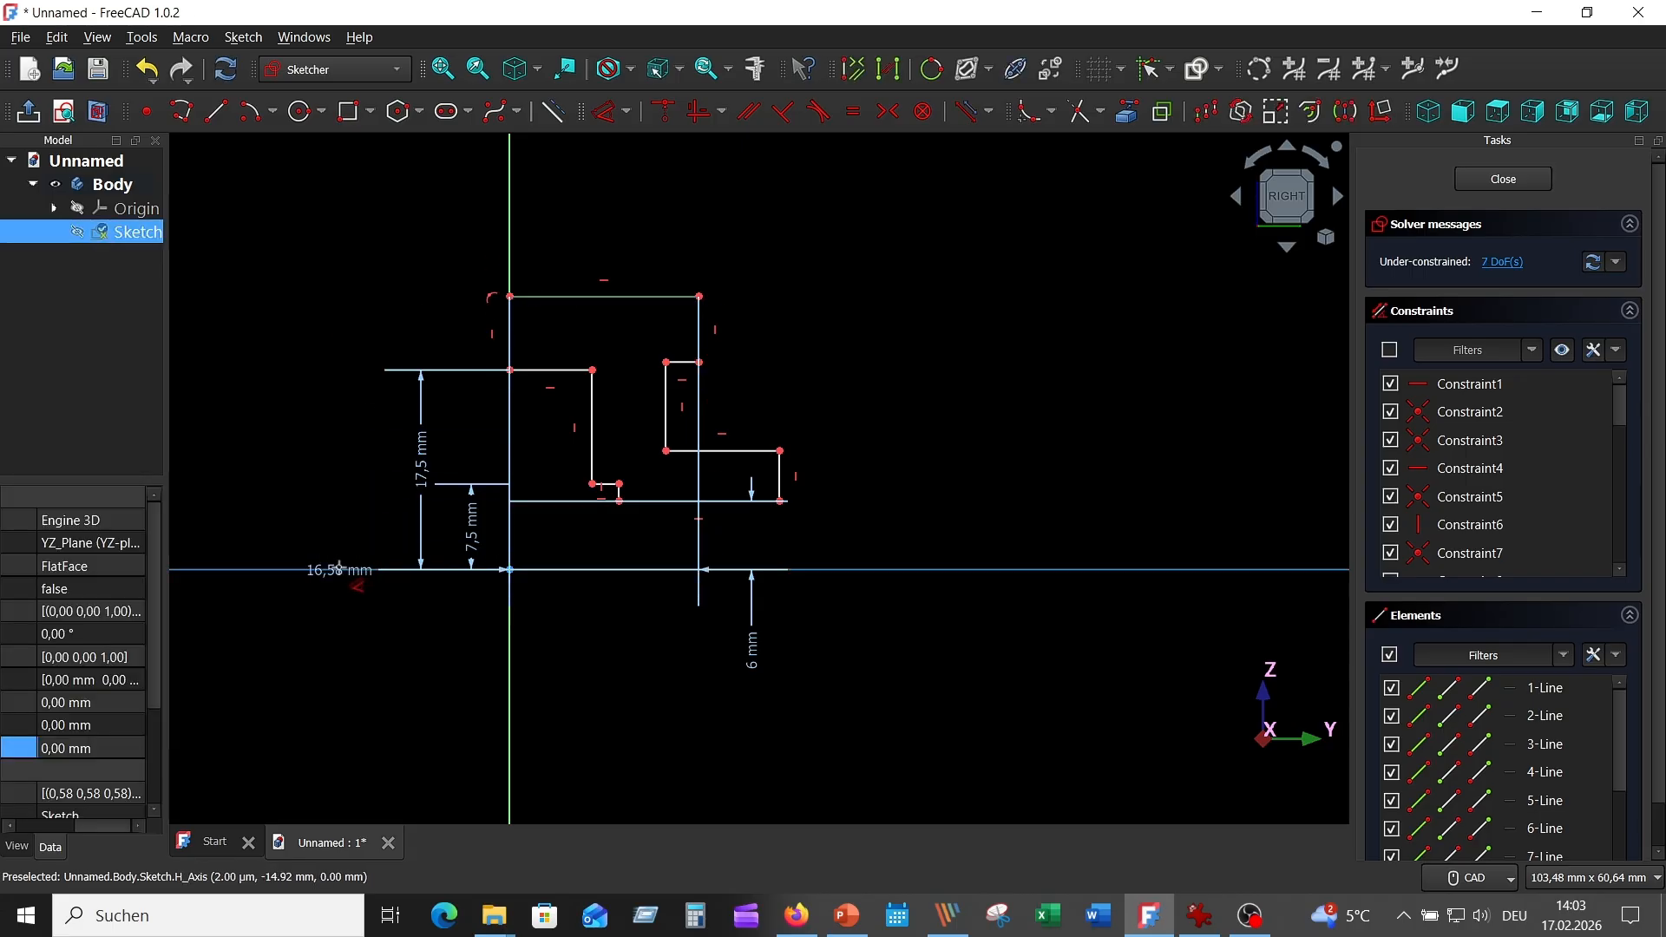
click(334, 562)
click(564, 683)
click(570, 296)
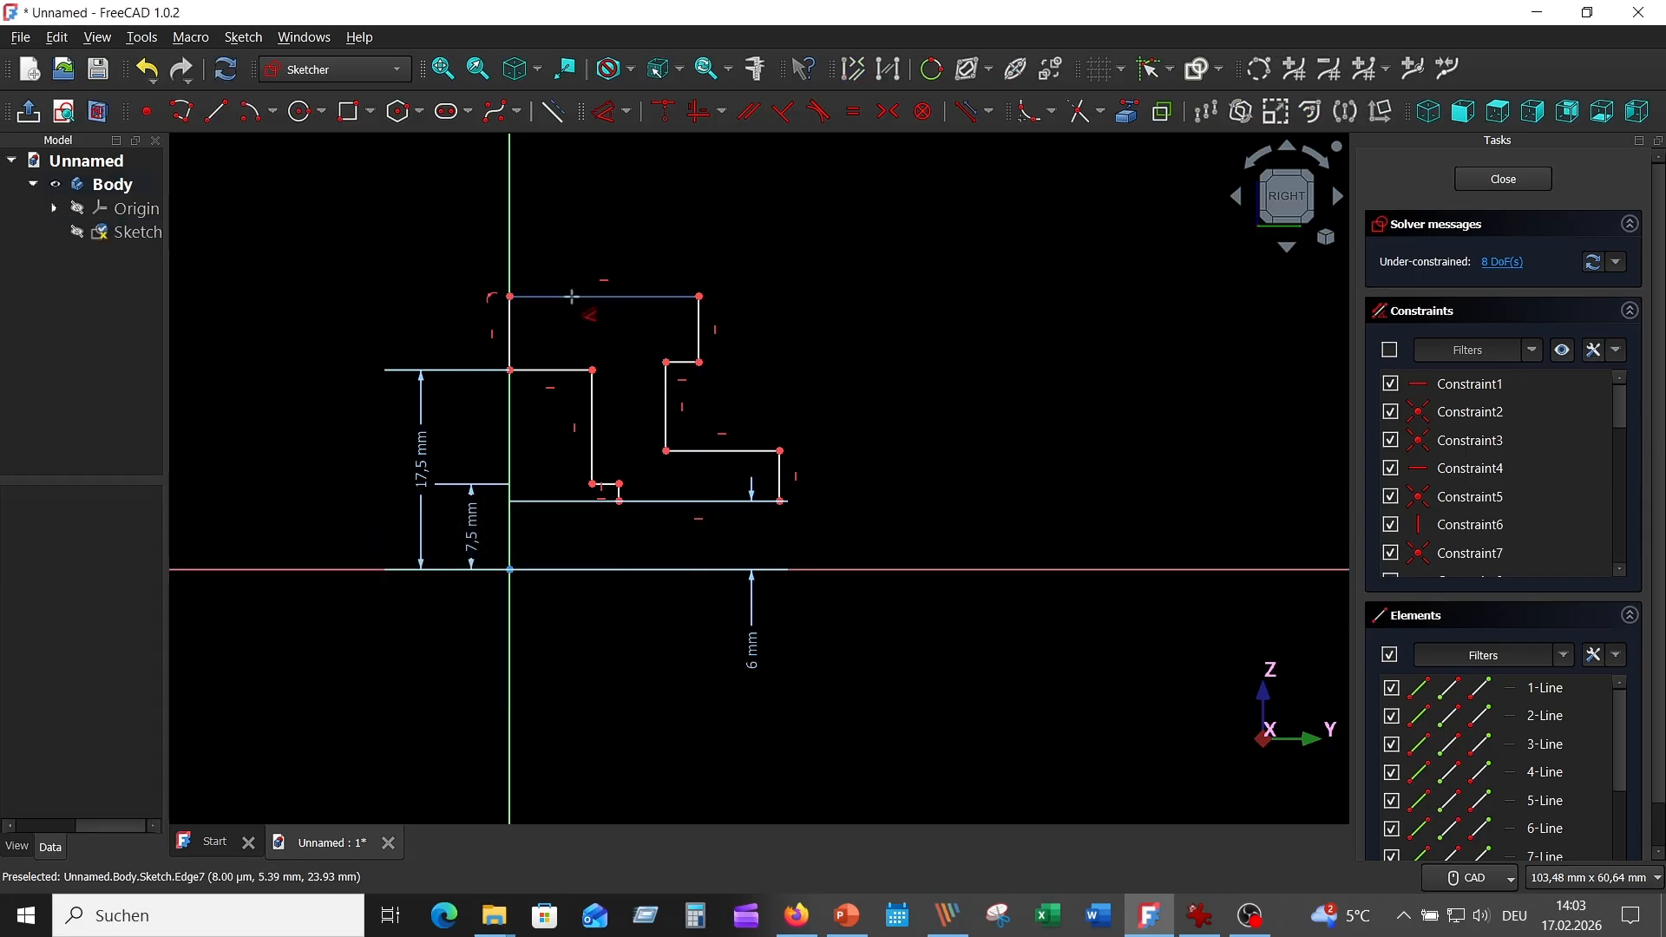
click(308, 561)
click(525, 682)
Step: Dimension the profile's uppermost edge 20.3 mm above the horizontal axis
click(568, 296)
click(312, 569)
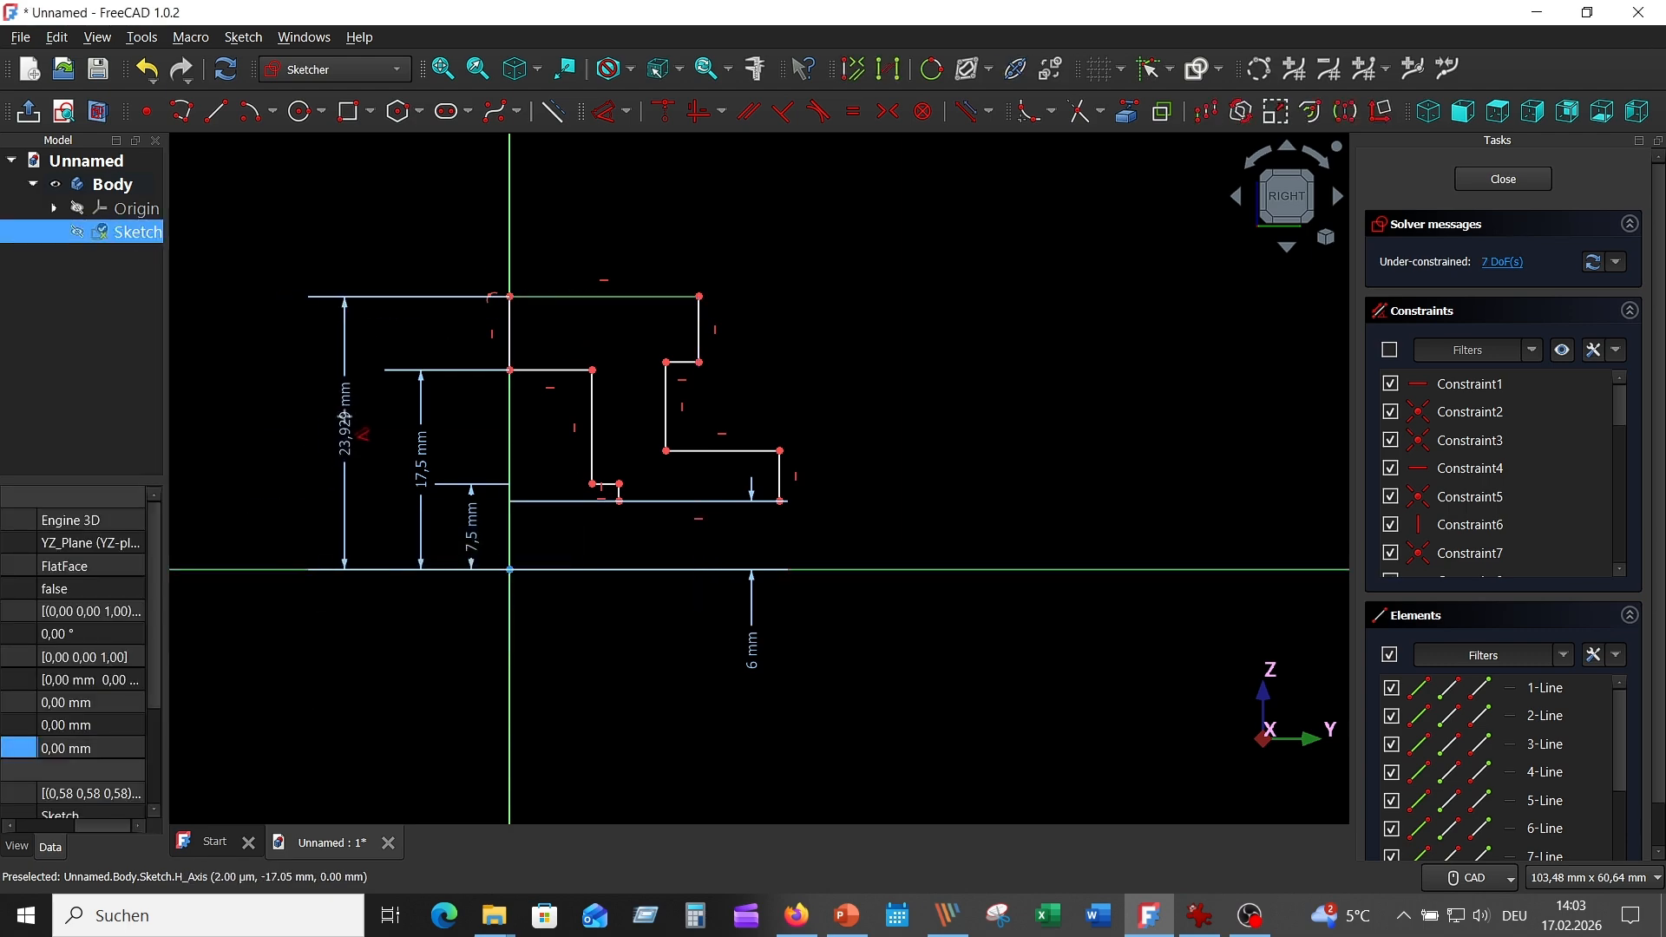
click(360, 433)
text(20,3)
key(Return)
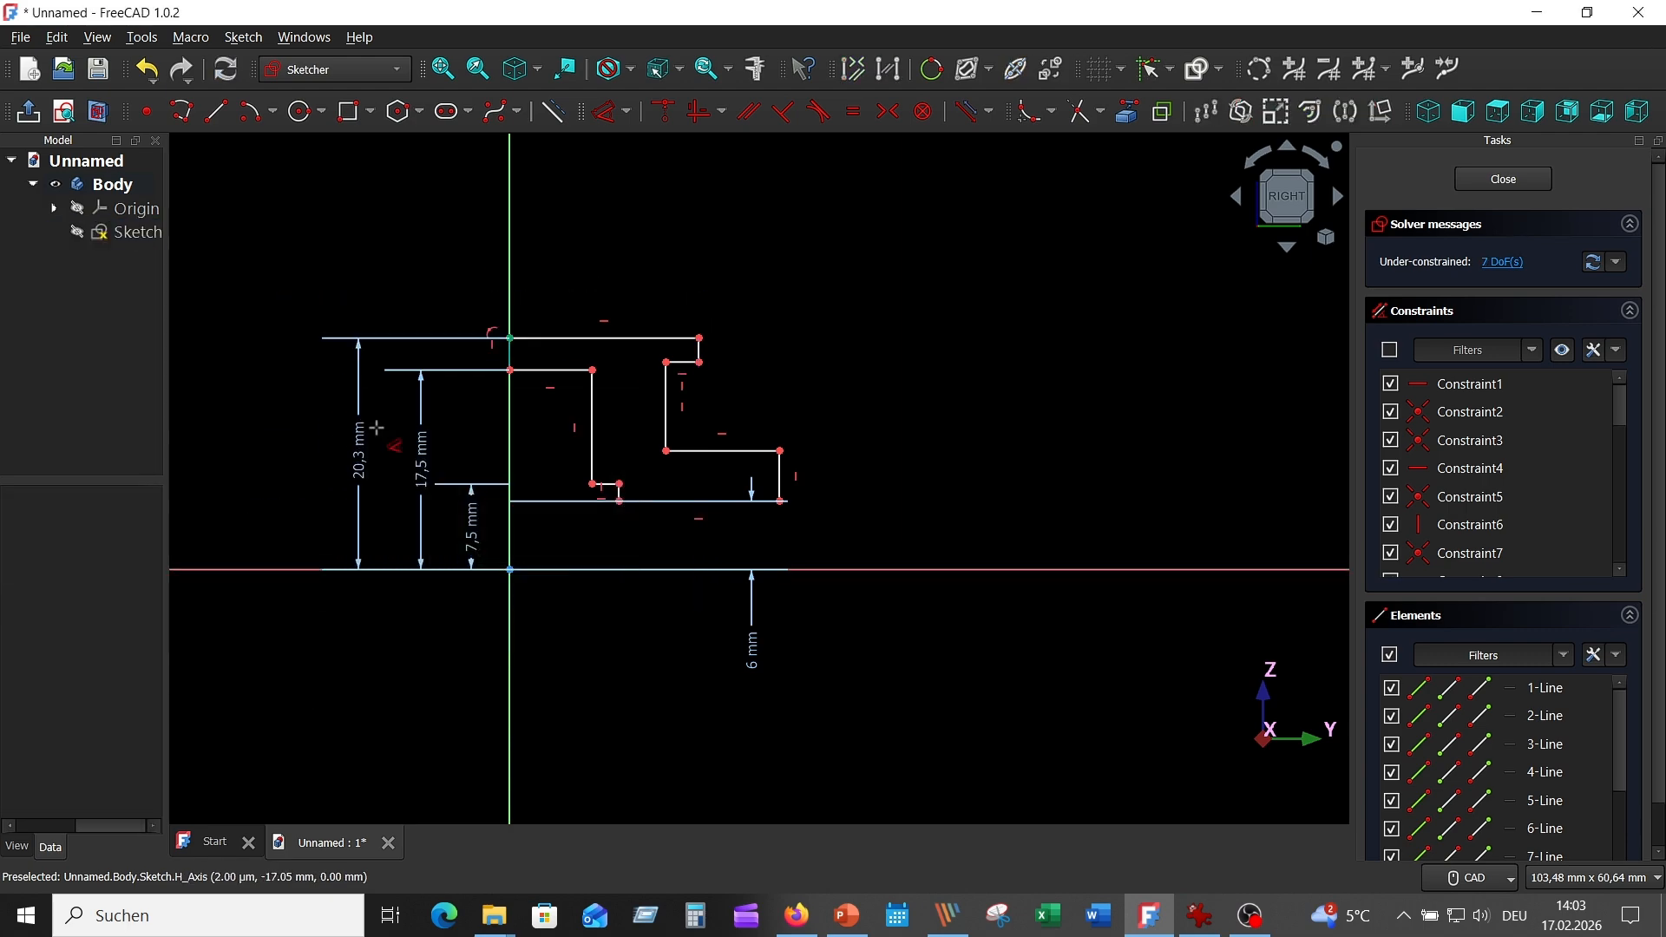
Step: Dimension the hub's end edge 22 mm from the vertical axis and reposition the 6 mm dimension label
scroll(948, 371, up, 3)
click(1042, 434)
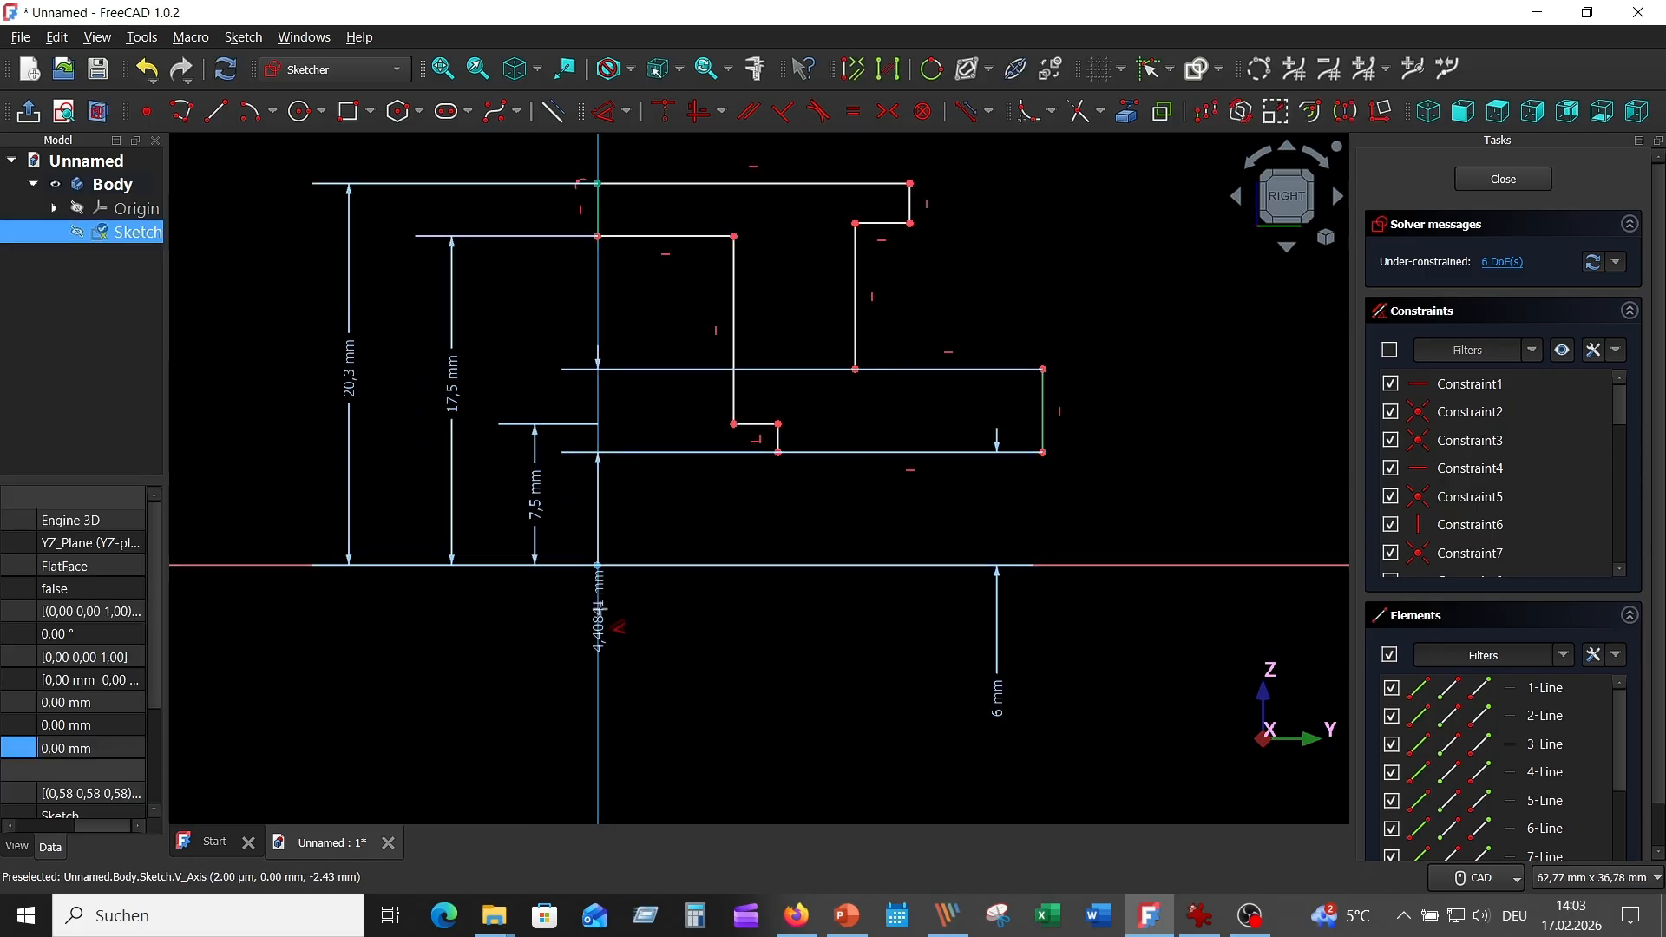
click(598, 631)
click(823, 590)
text(22)
key(Return)
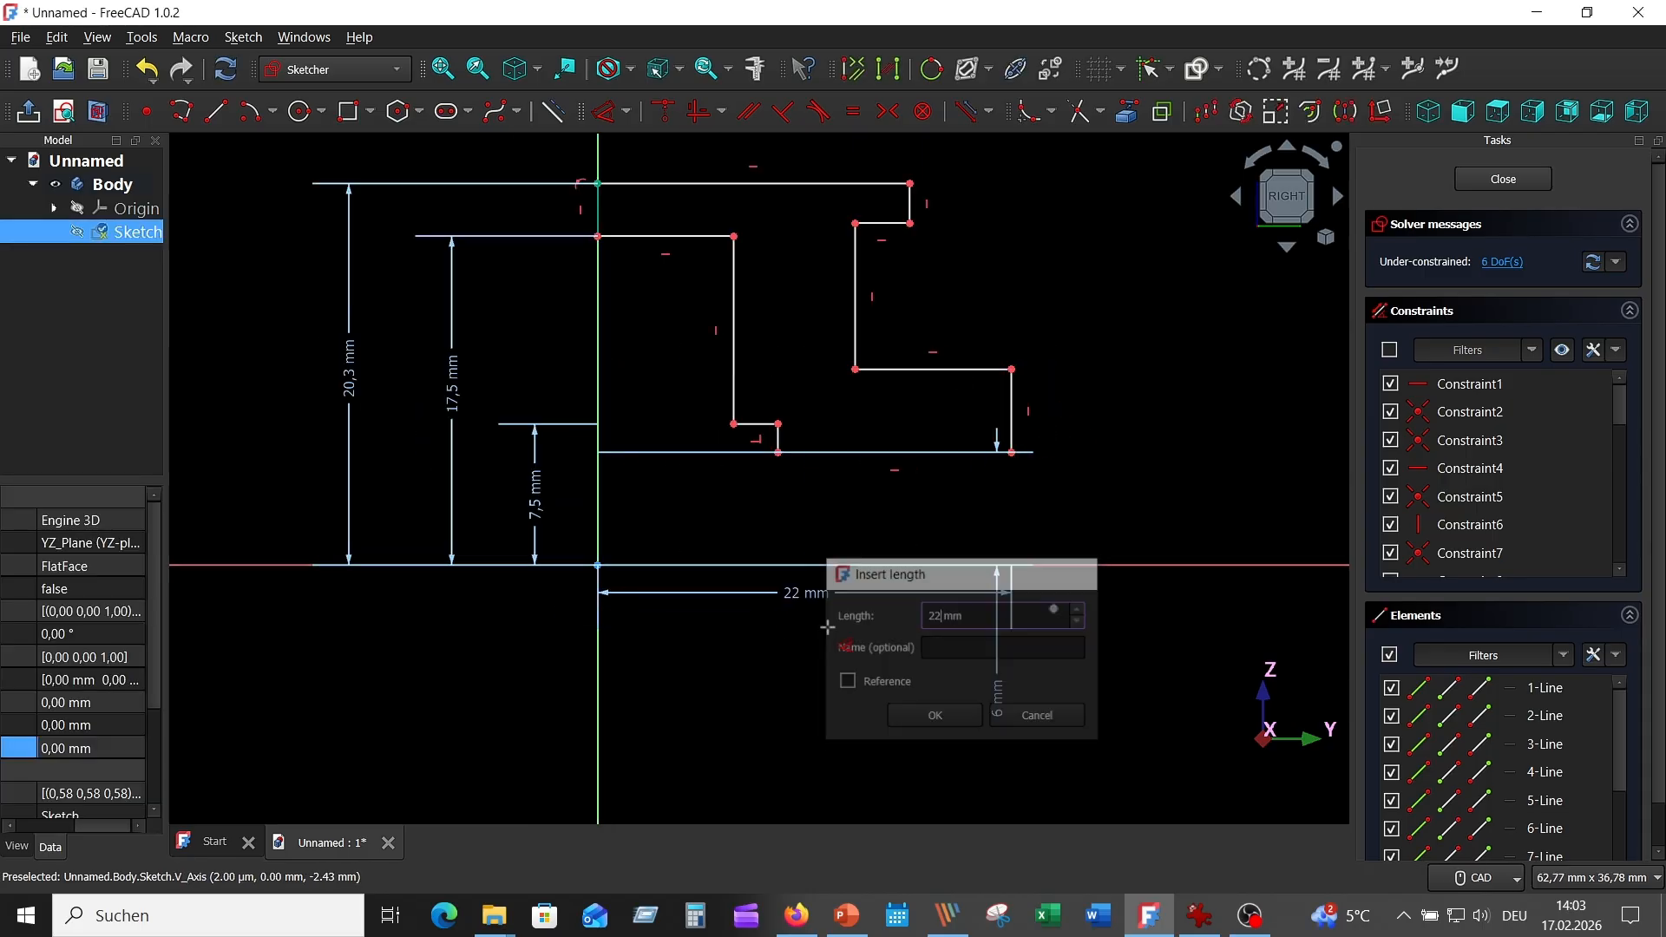
drag(1002, 727, 814, 525)
Step: Consult the gear drawing in IrfanView and align the recess's upper inner corner horizontally with the inner corner beneath the rim
click(1199, 914)
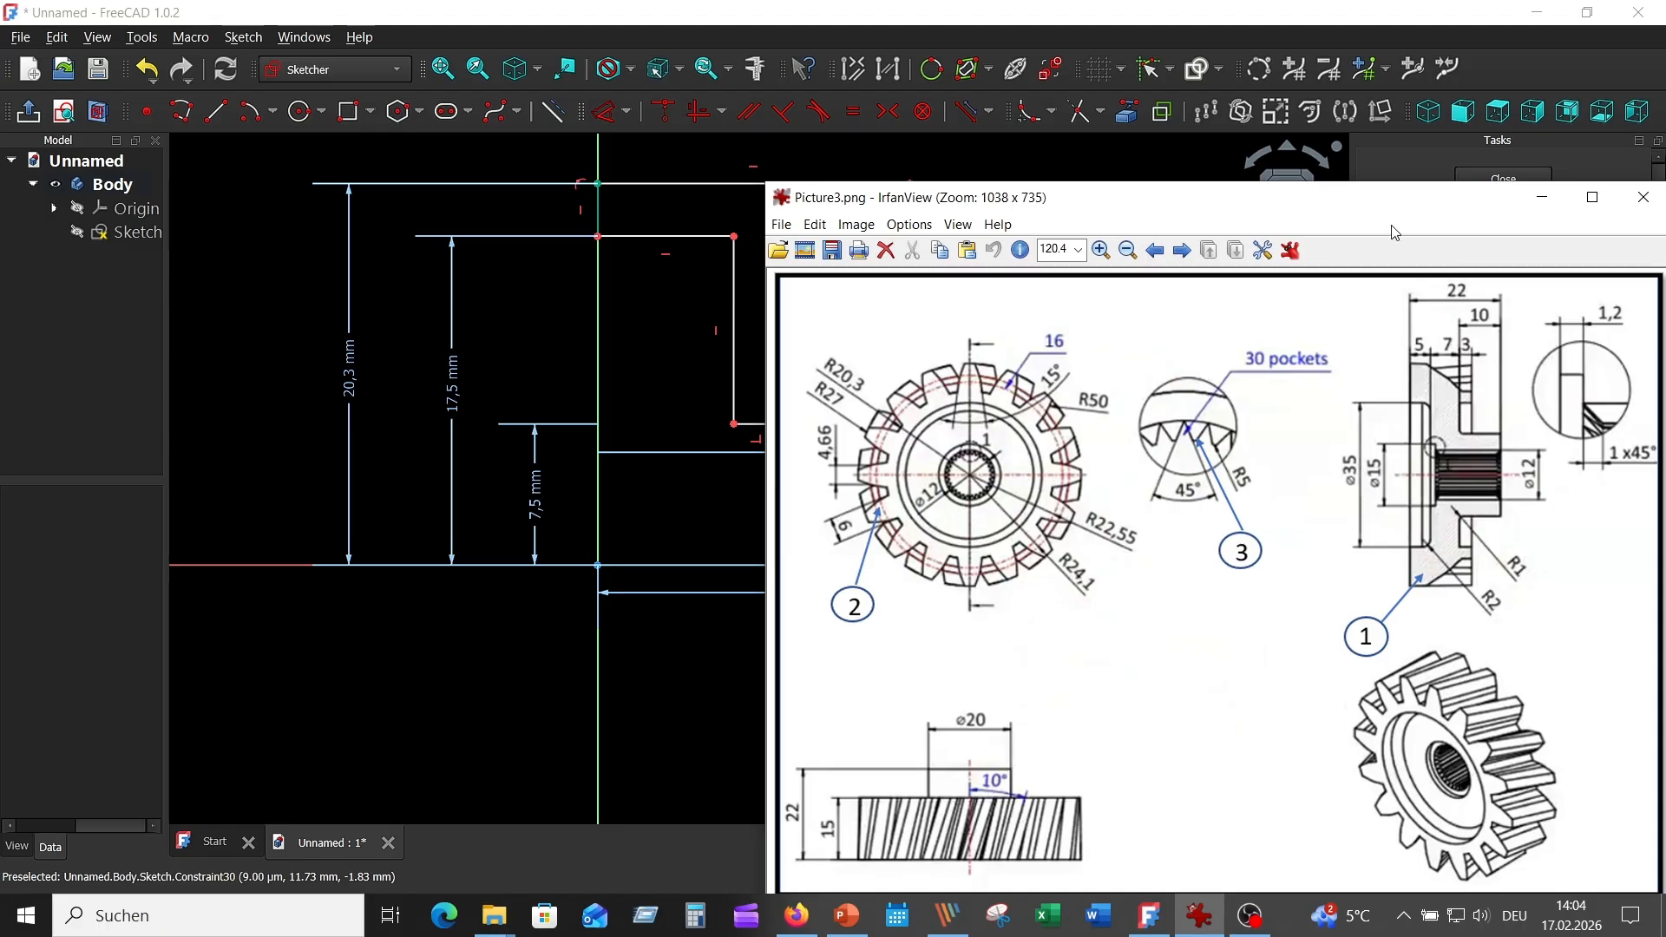
click(637, 322)
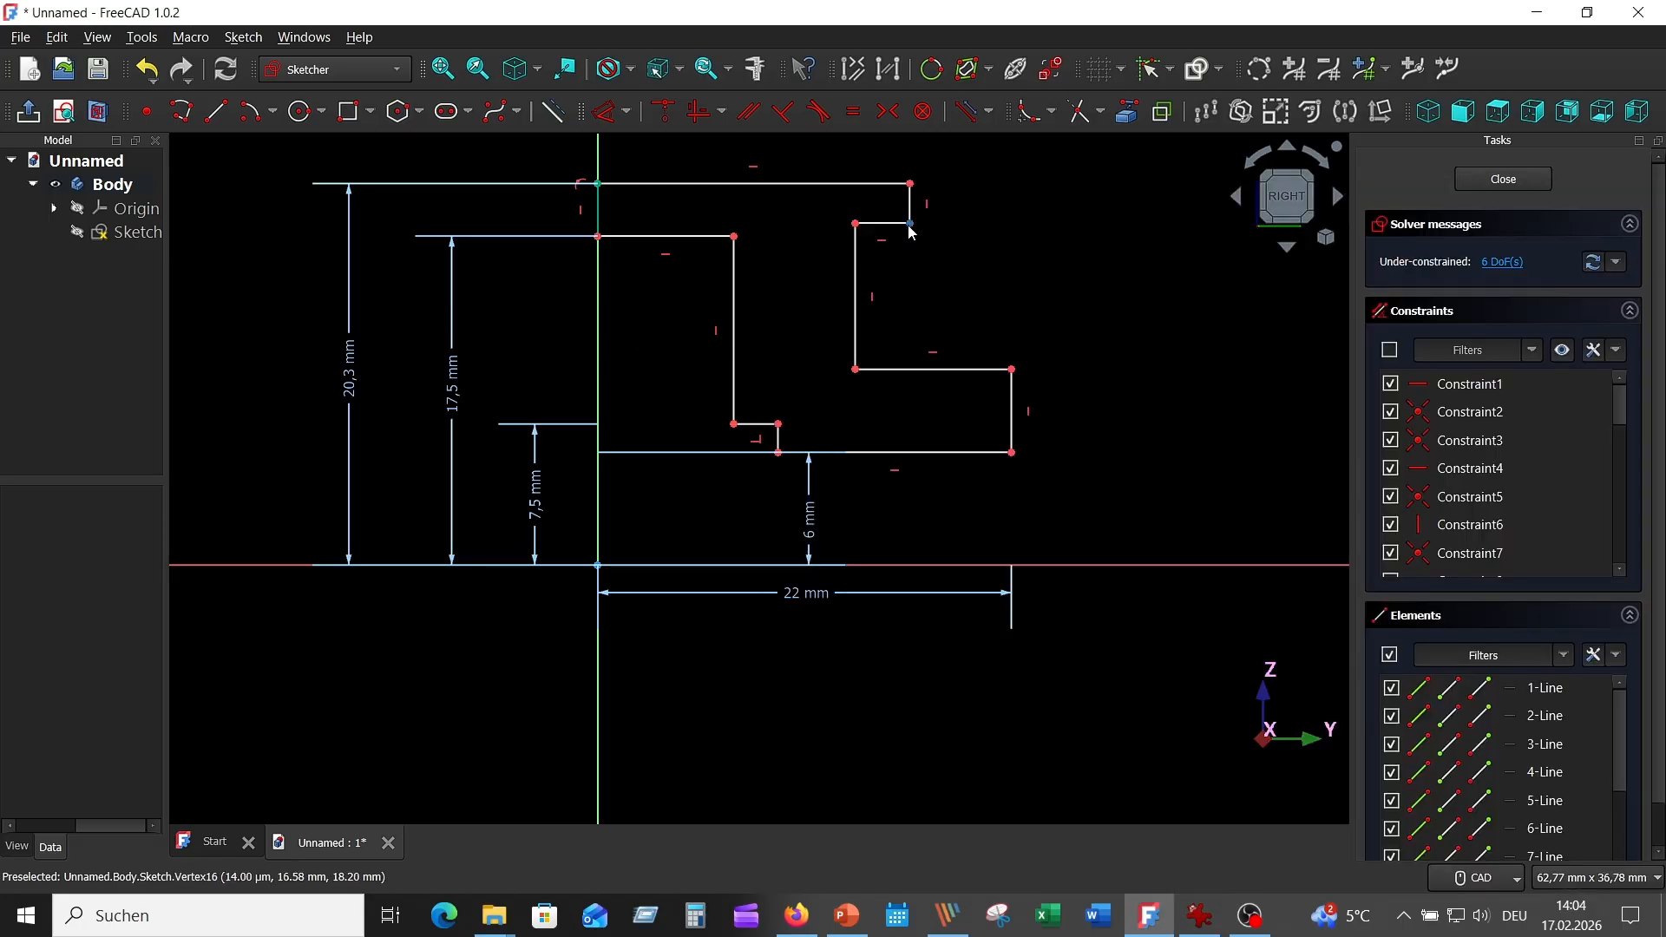
click(855, 224)
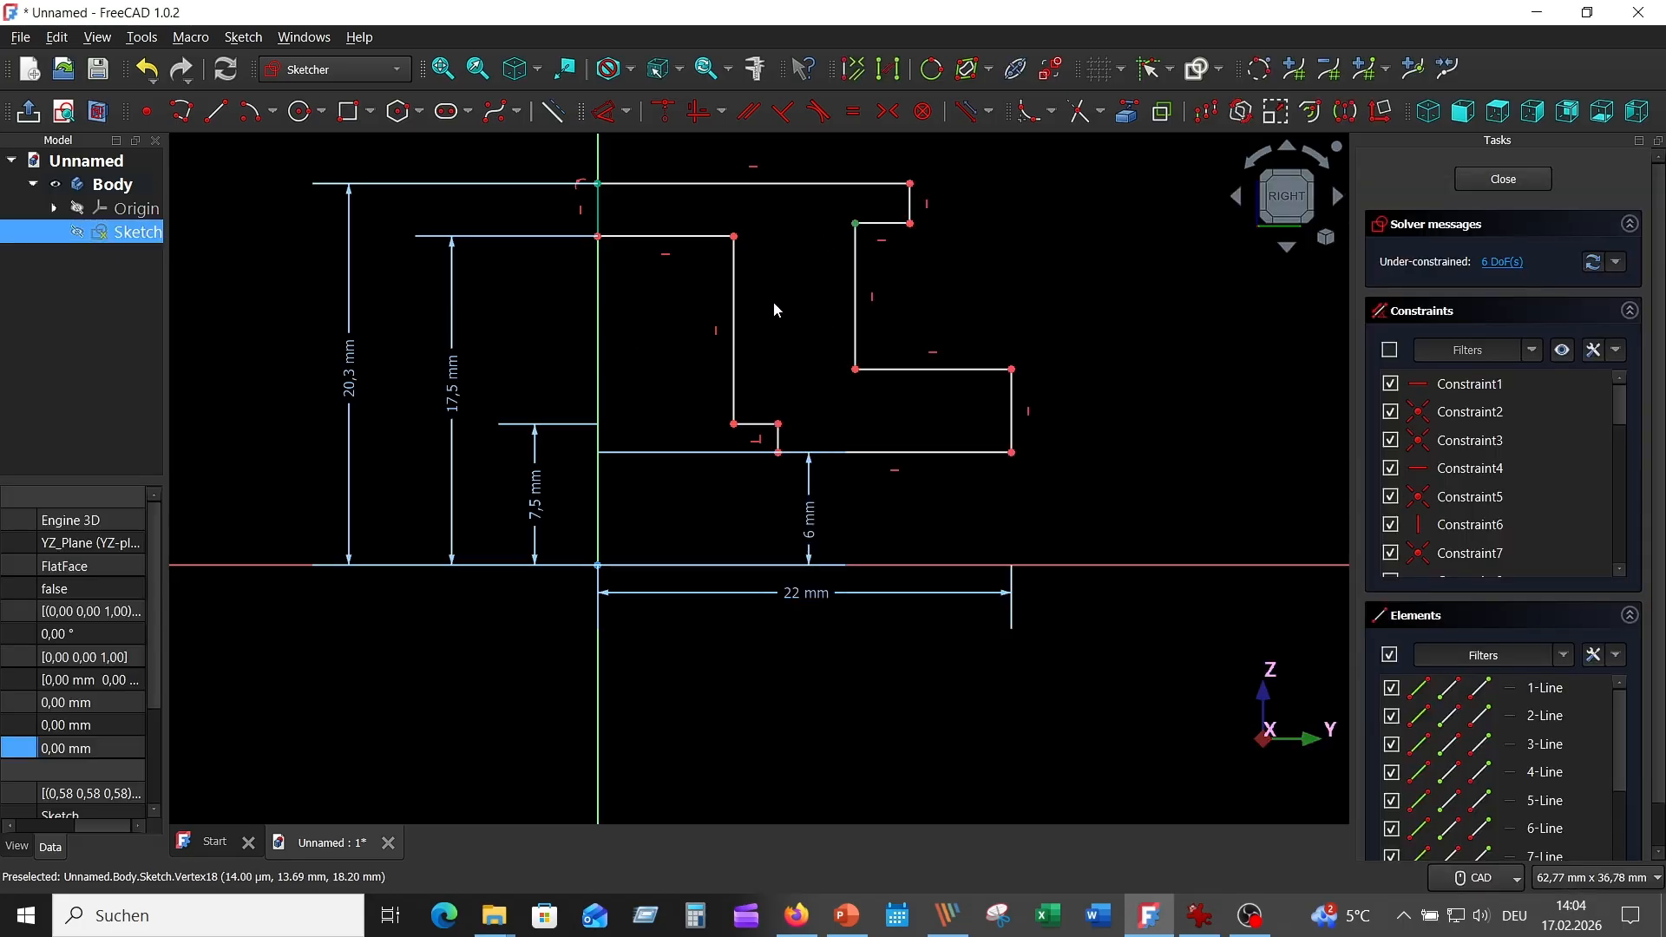
click(734, 236)
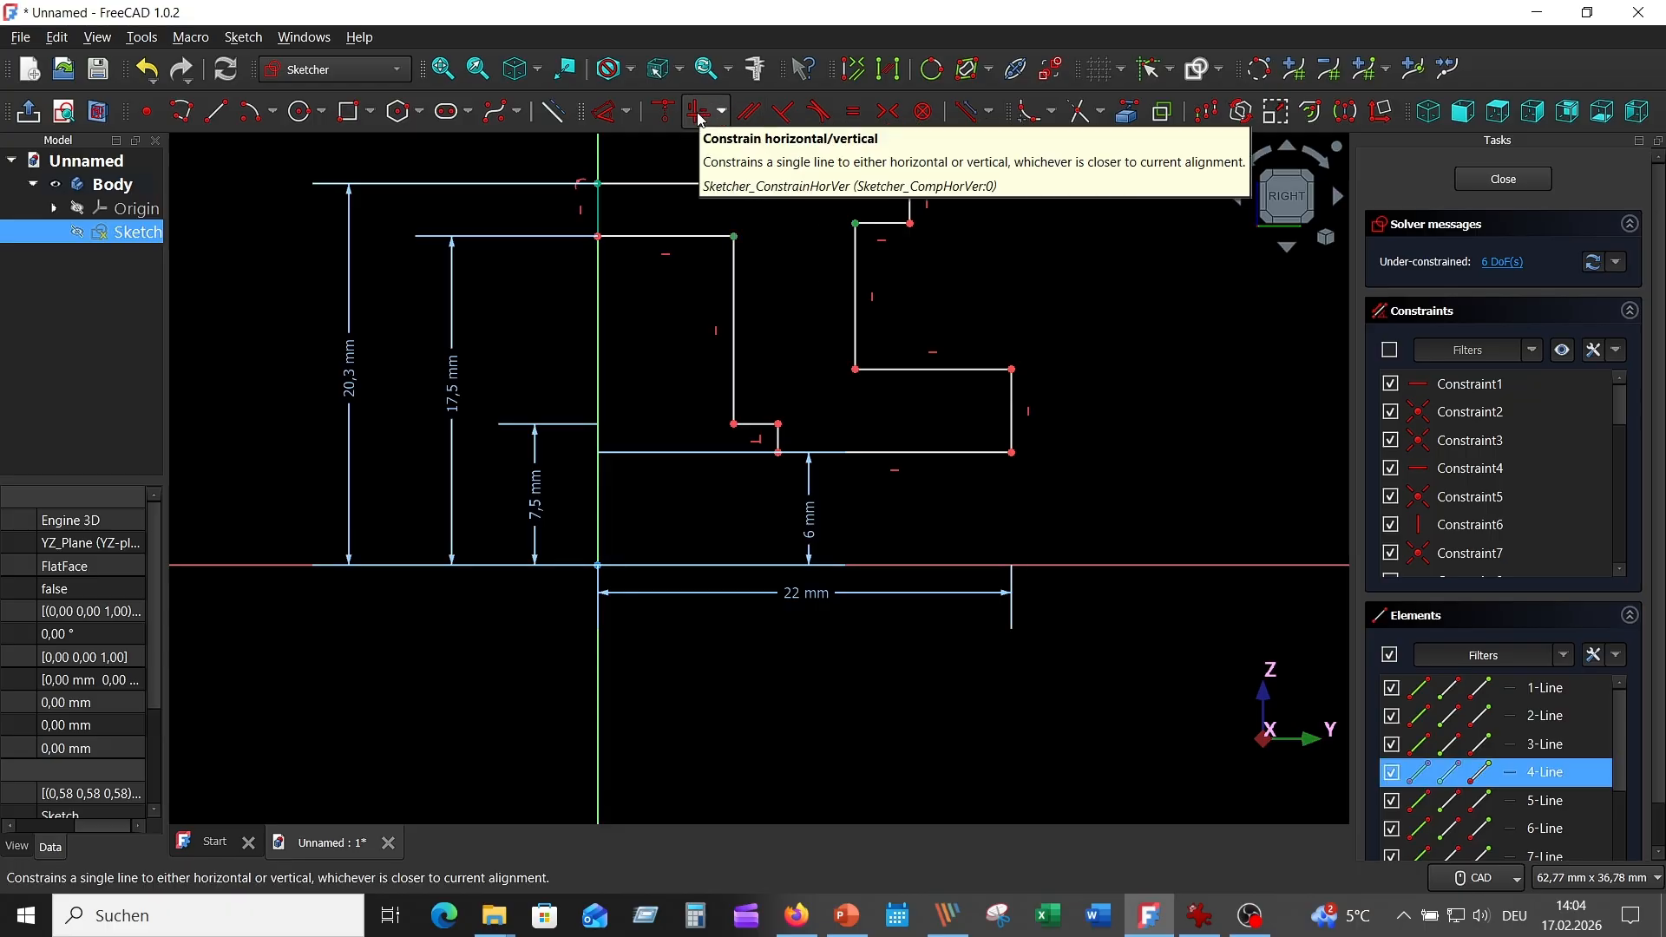
click(699, 113)
Step: Dimension the length of the profile's uppermost edge as 15 mm
middle_drag(969, 310, 967, 386)
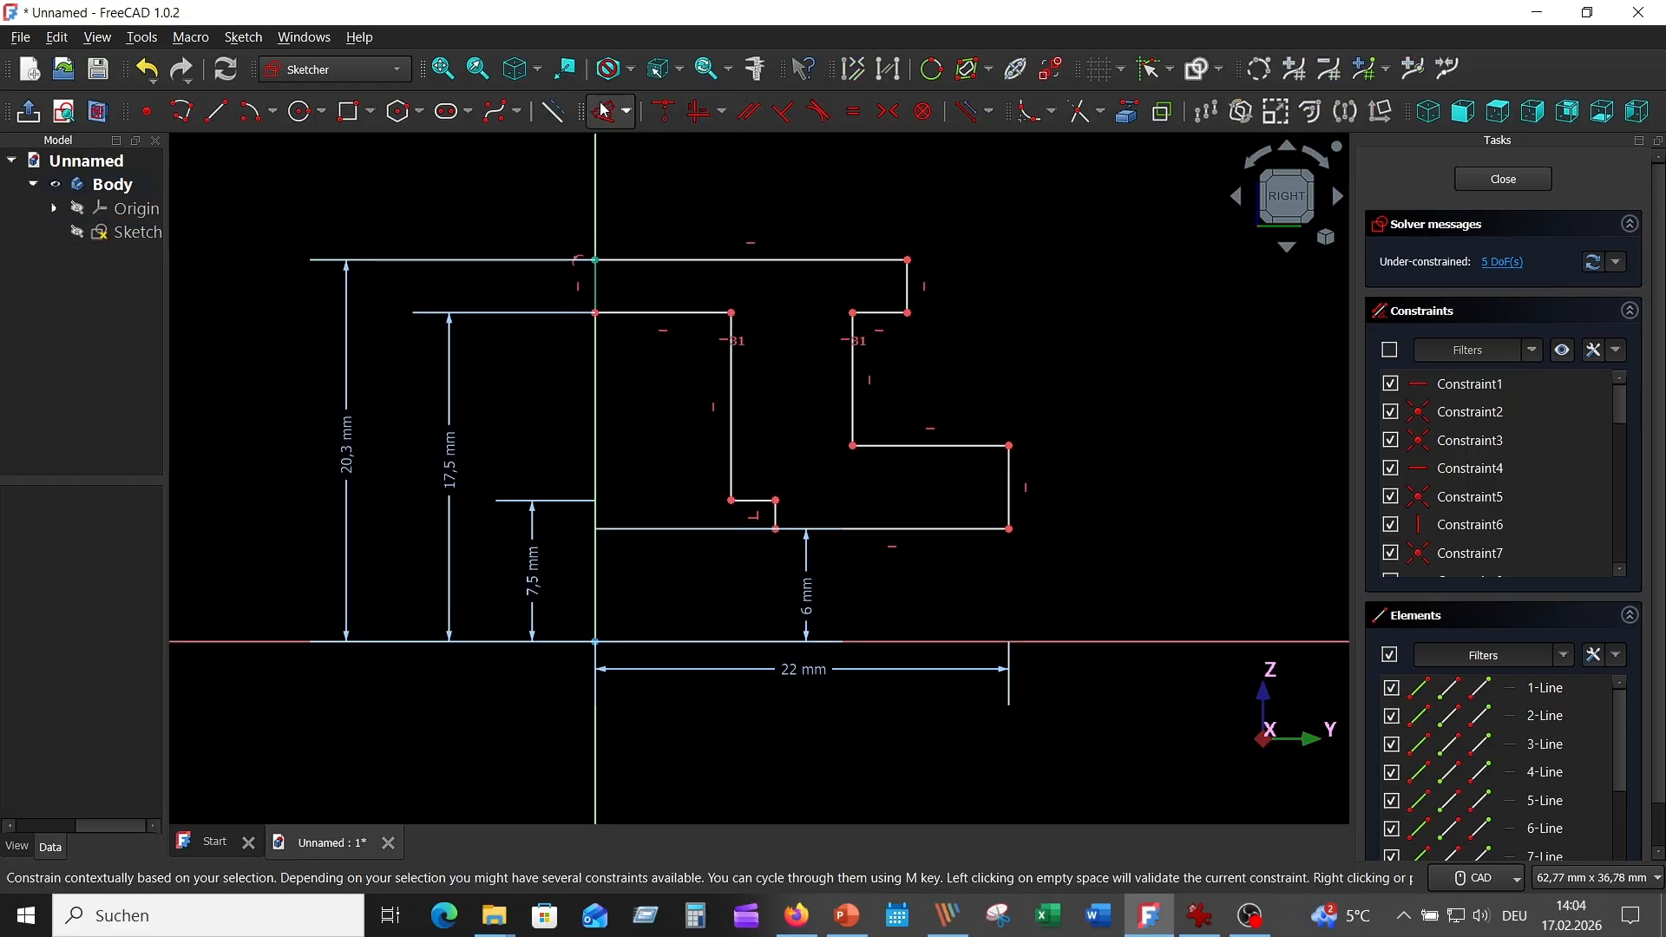
click(603, 112)
click(730, 260)
click(730, 224)
text(15)
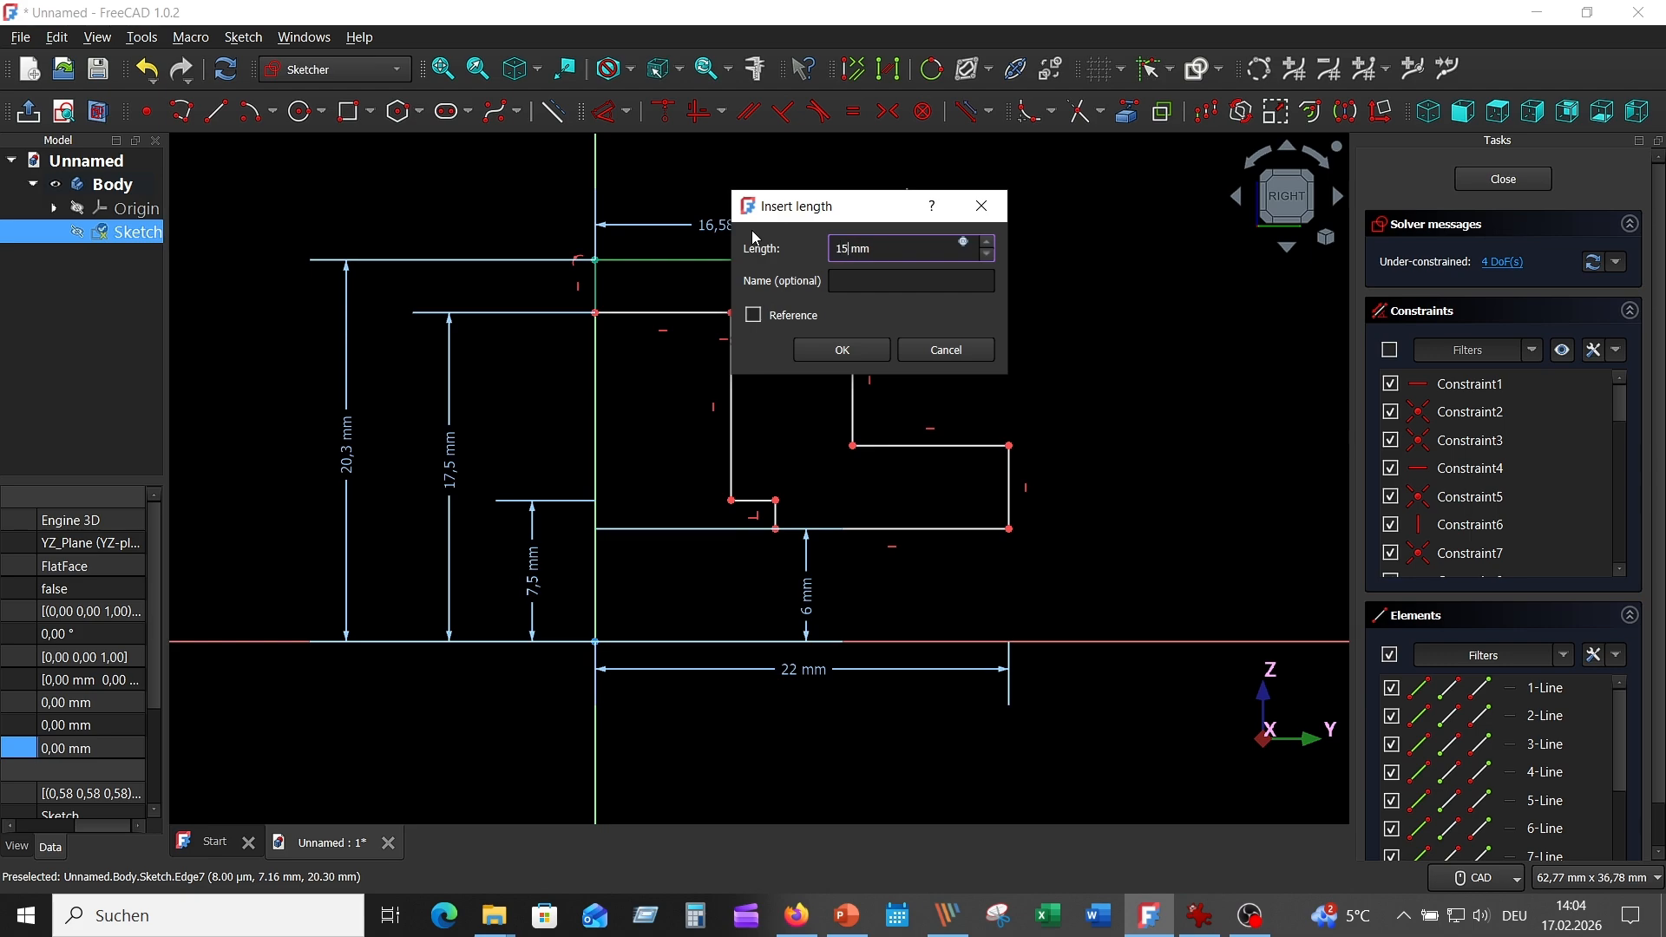
key(Return)
Step: Dimension the short horizontal edge on the underside of the rim as 3 mm
click(865, 313)
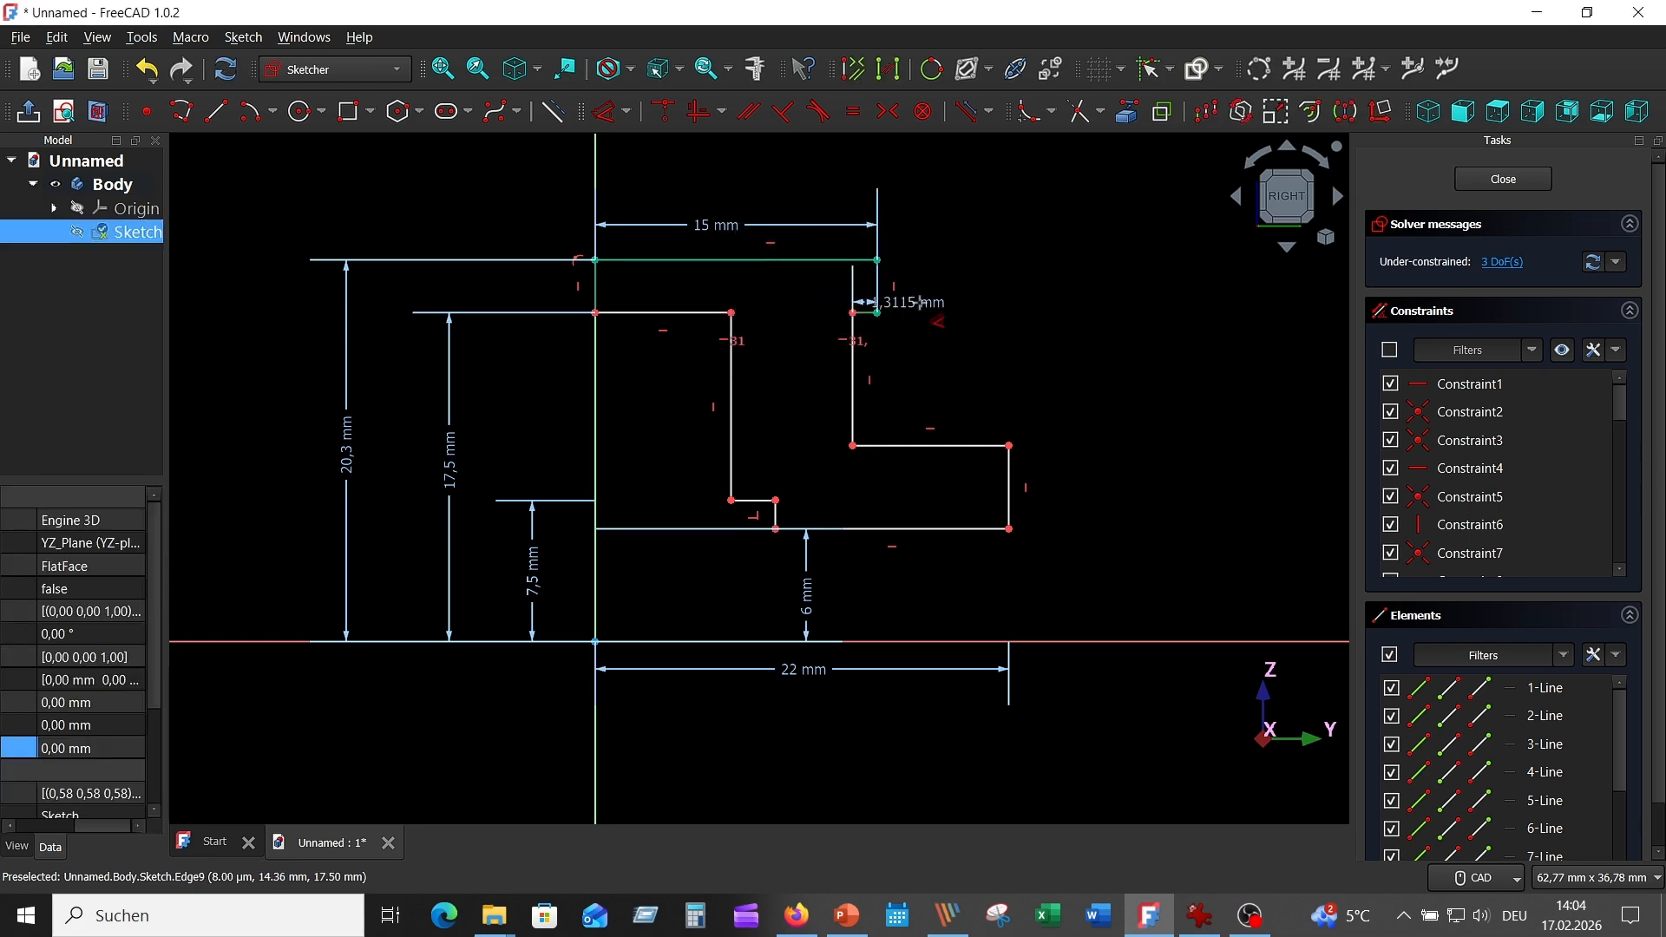
click(976, 288)
text(3)
key(Return)
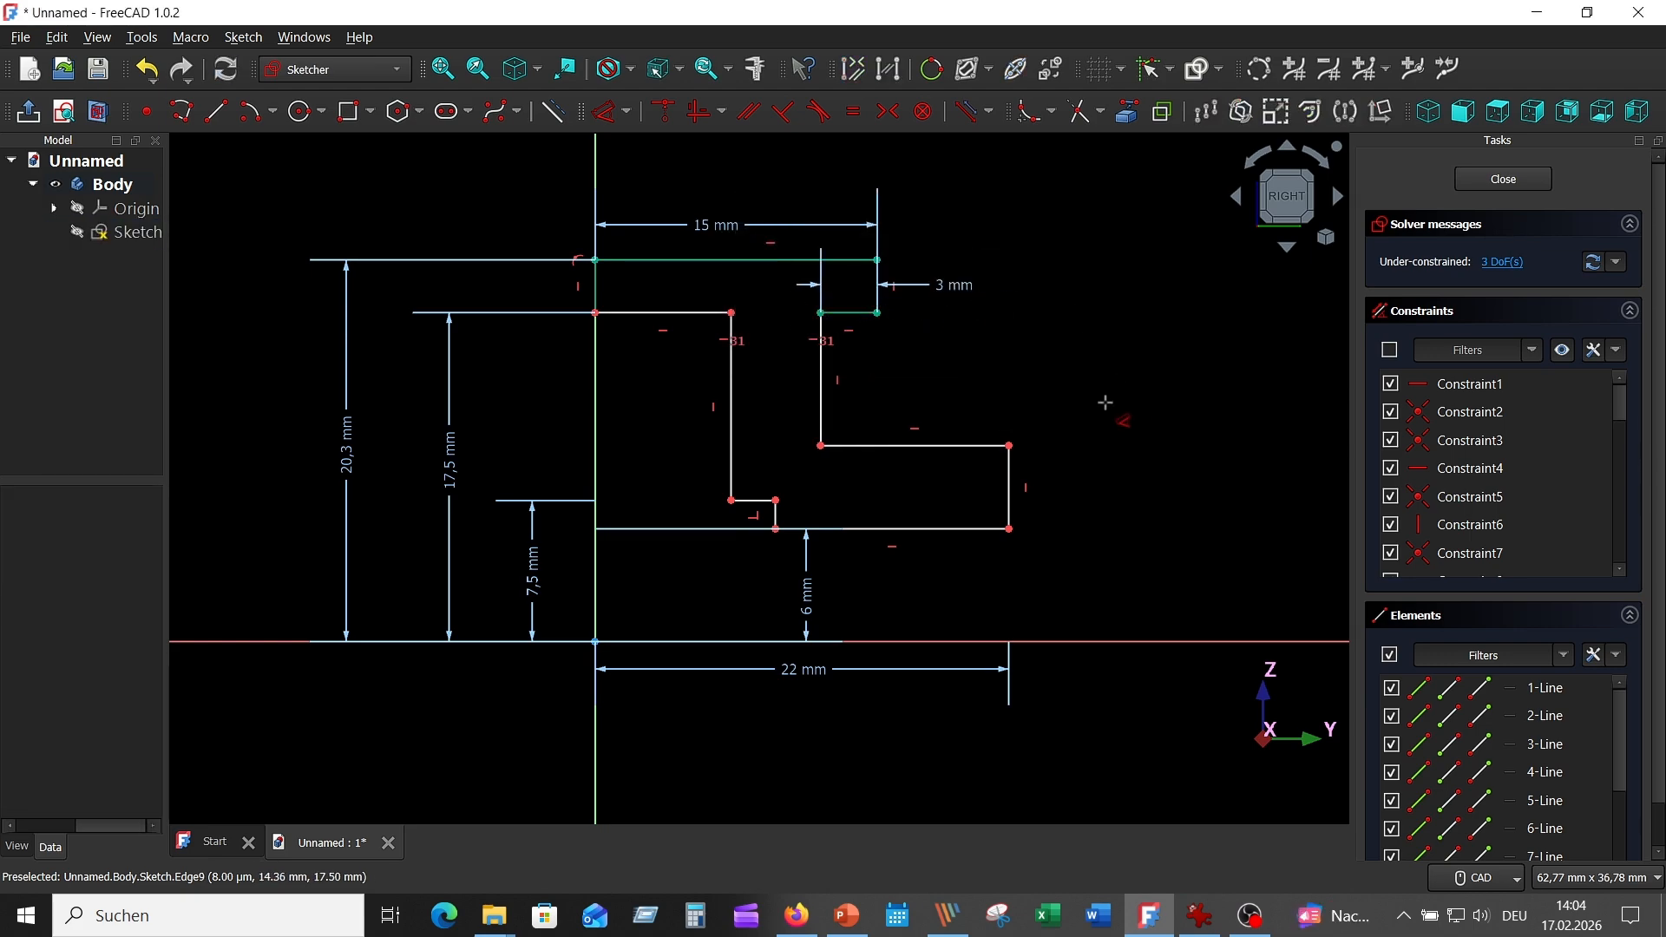
Step: Dimension the short horizontal step edge at the foot of the recess as 1.2 mm
middle_drag(1109, 404, 1108, 371)
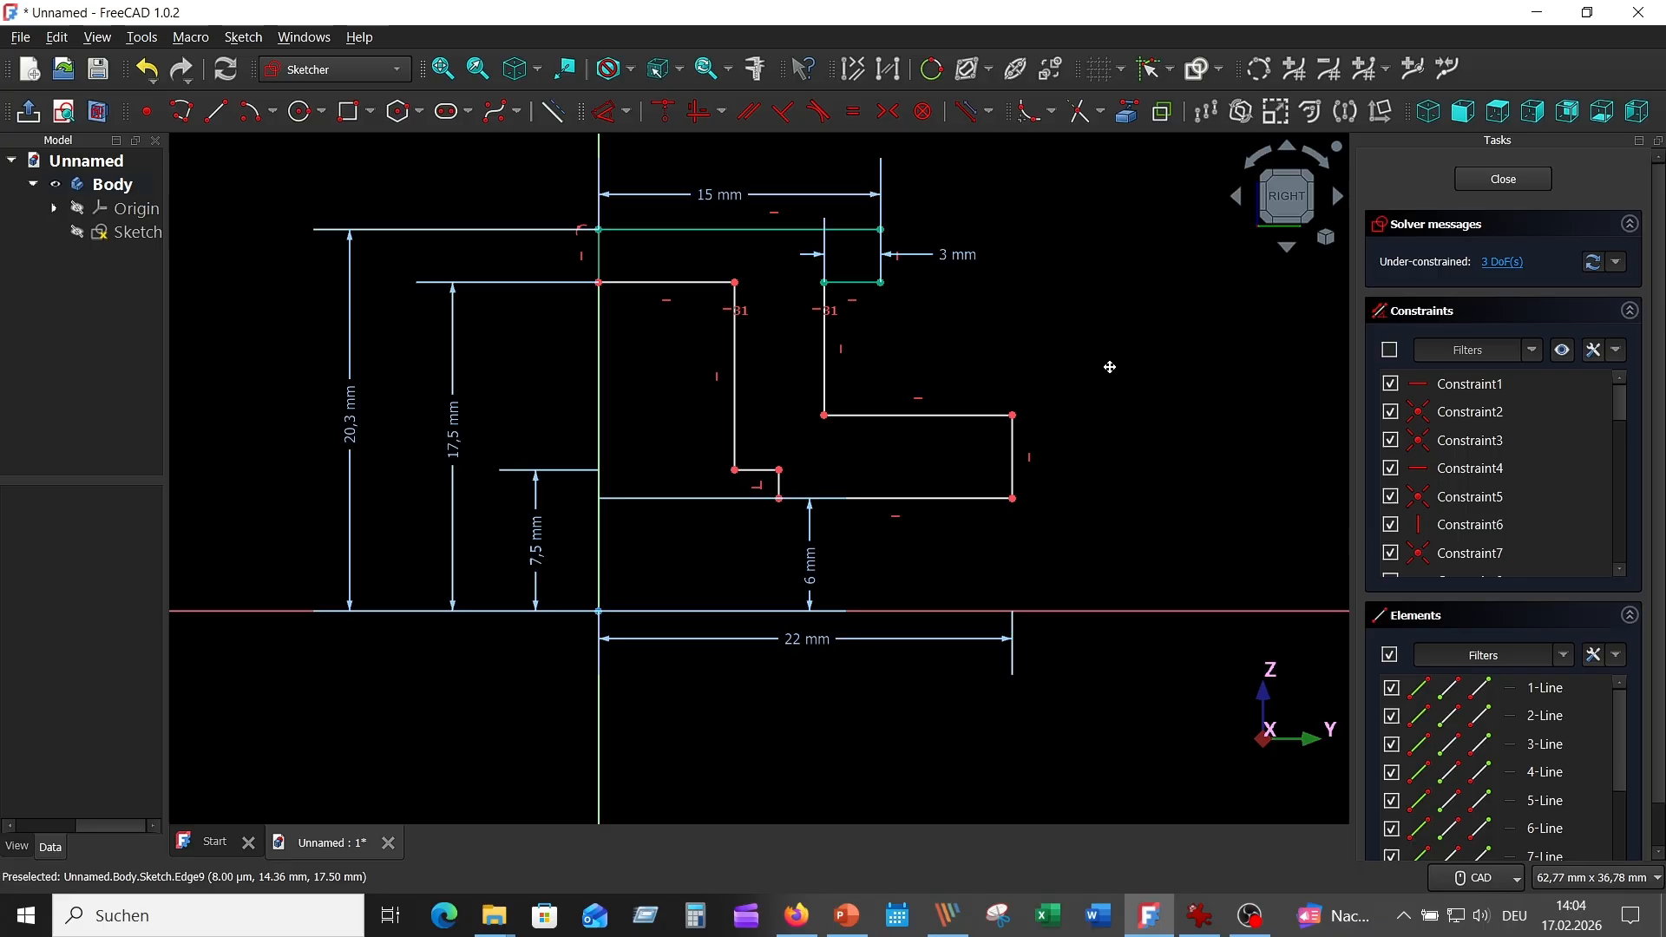
click(768, 470)
click(678, 432)
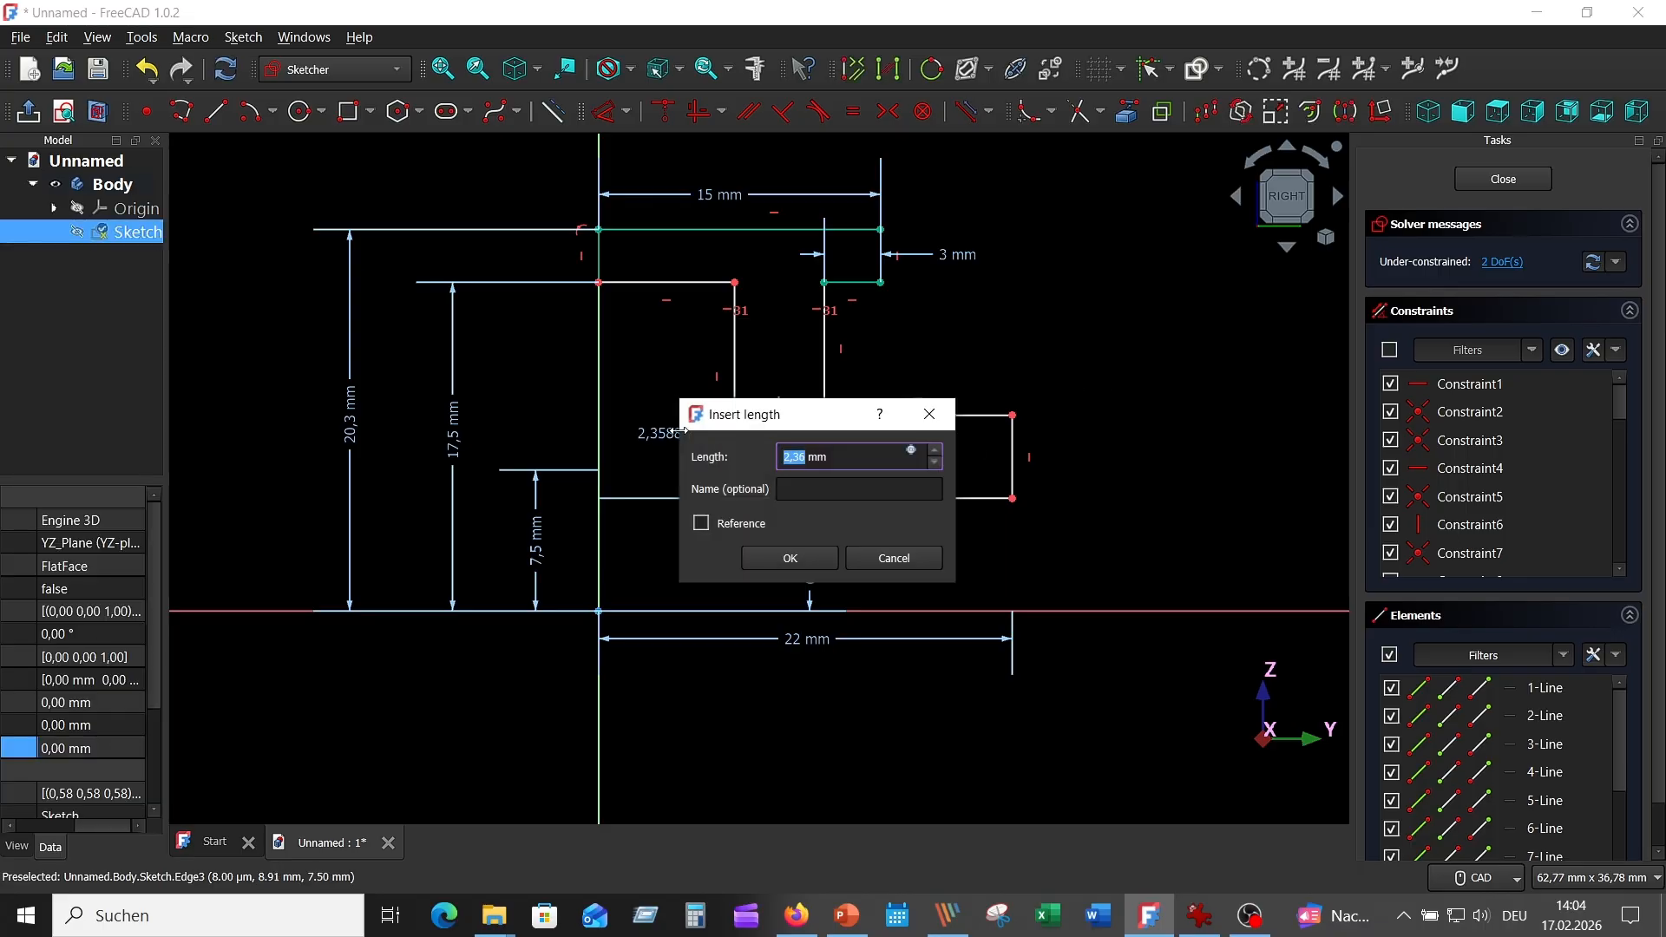
text(1,2)
key(Return)
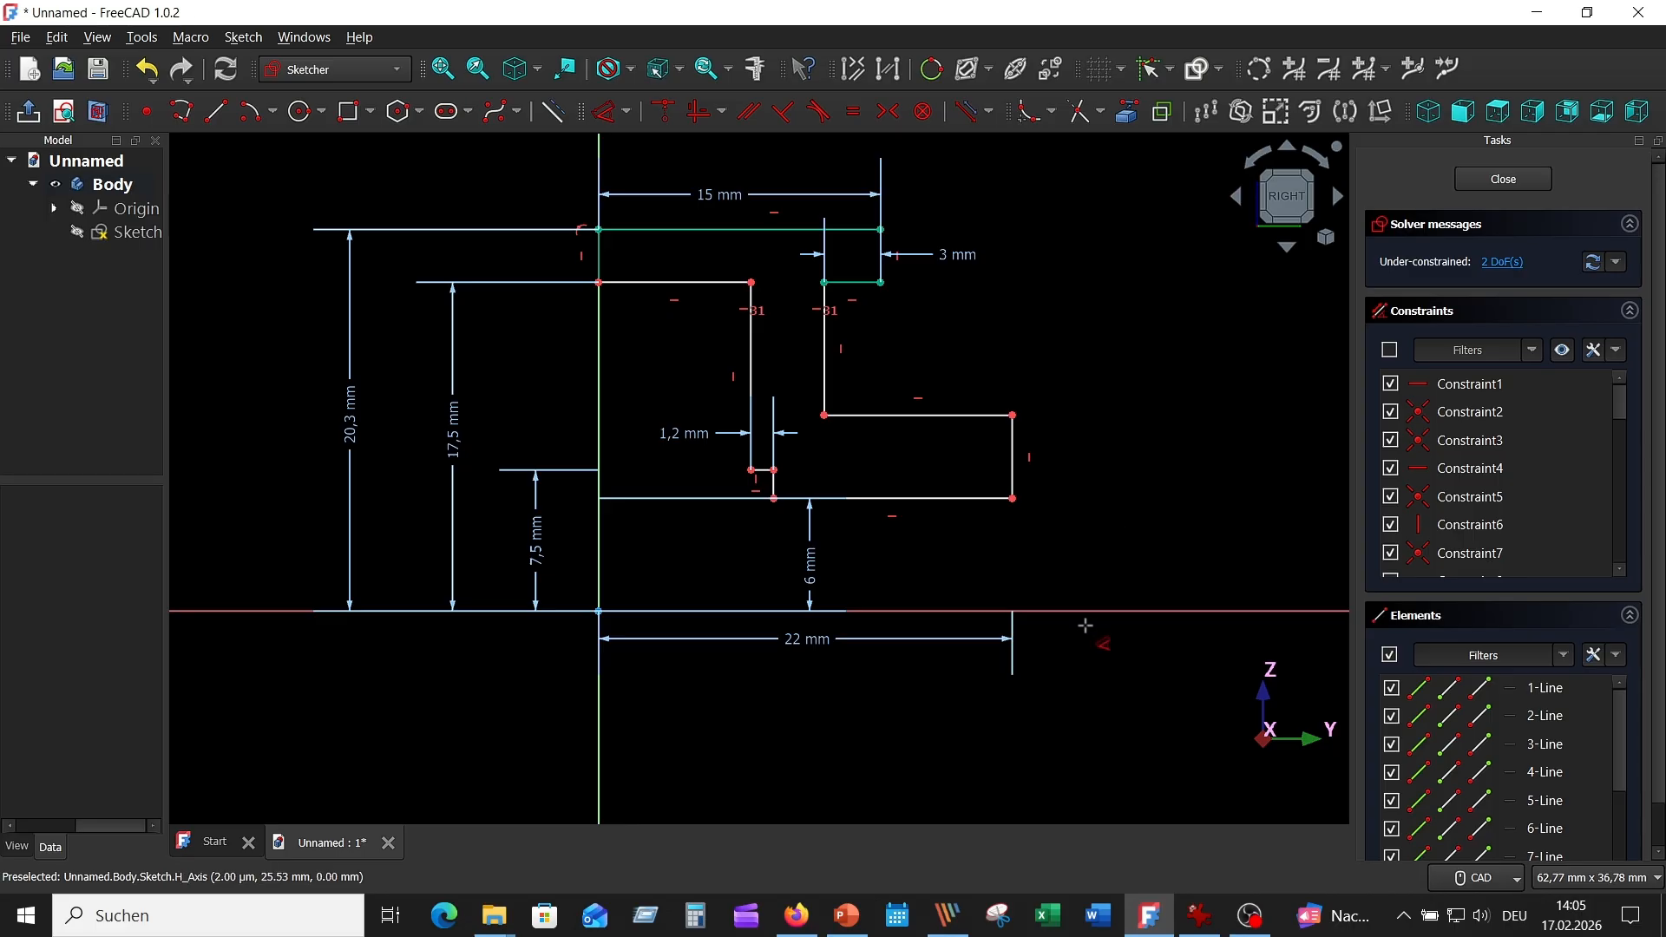
Step: Dimension the hub's upper edge 10 mm above the horizontal axis
click(989, 417)
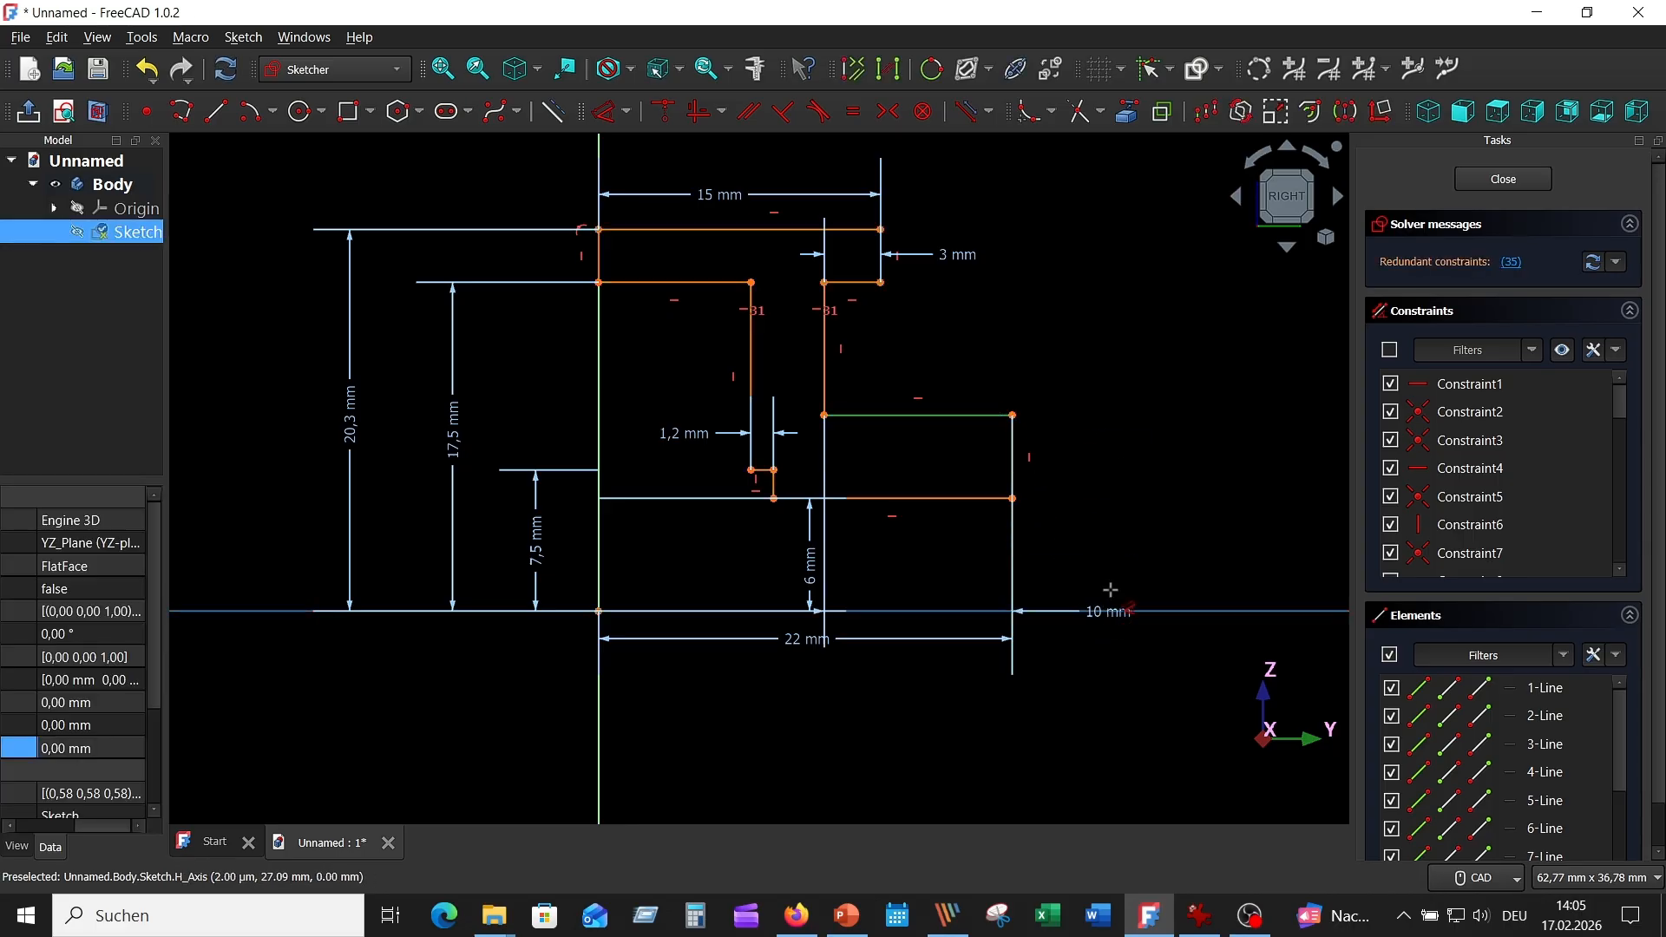
click(1110, 609)
click(1116, 521)
text(10)
key(Return)
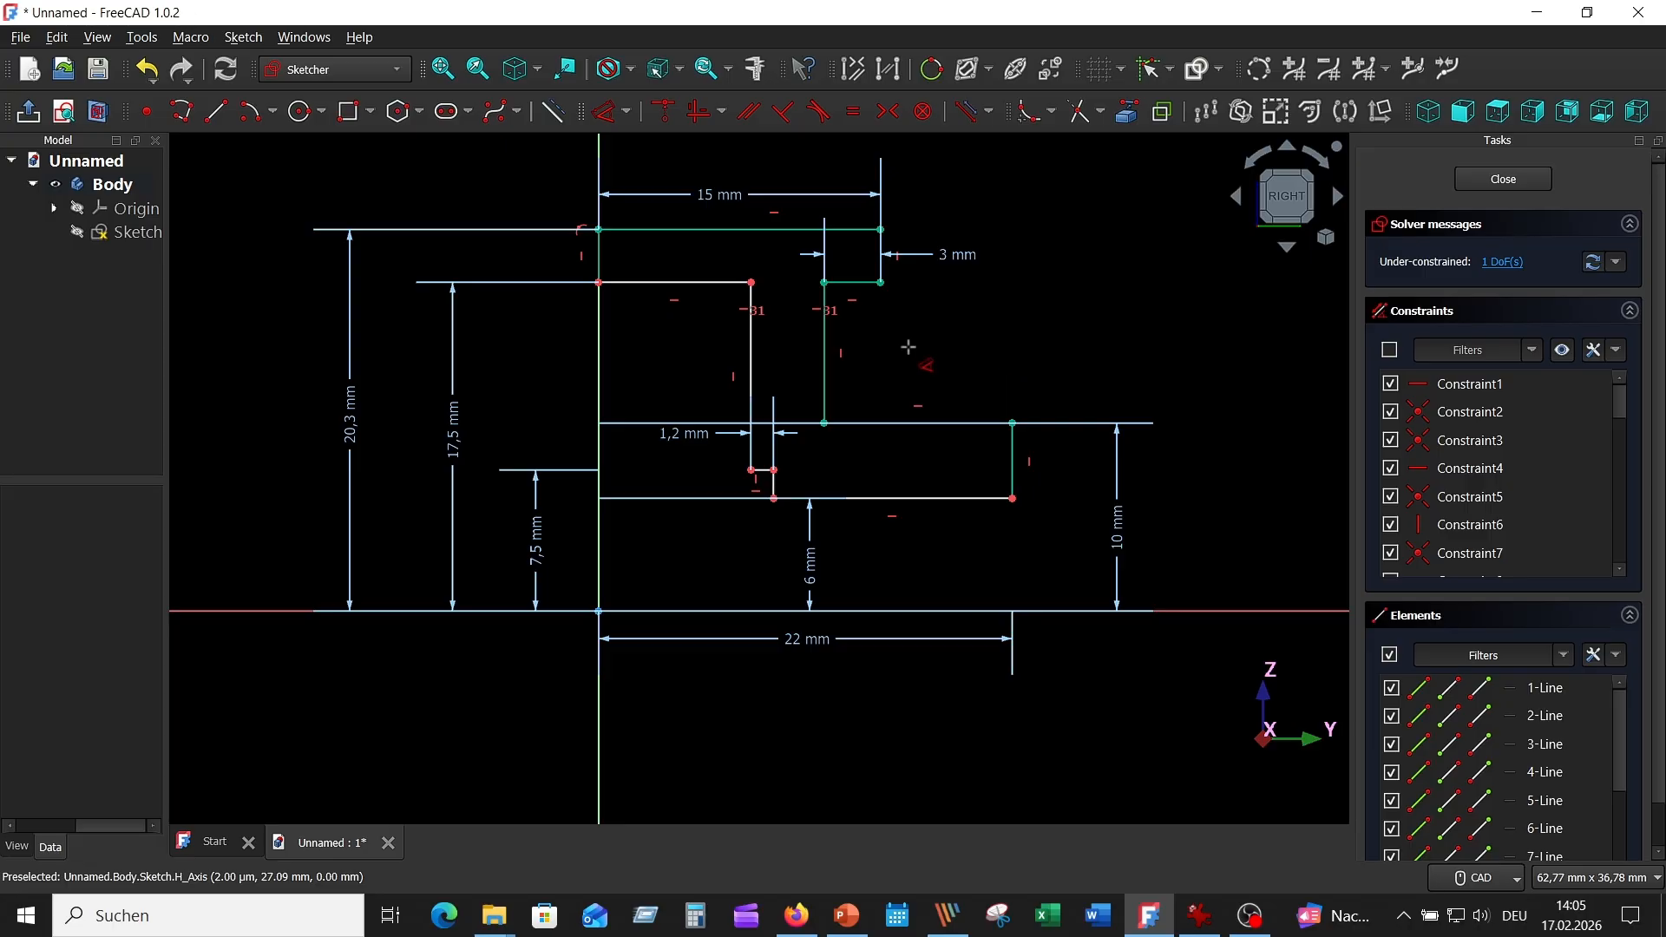
Step: Dimension the recess's upper horizontal edge as 5 mm long
click(686, 281)
click(671, 261)
text(5)
key(Return)
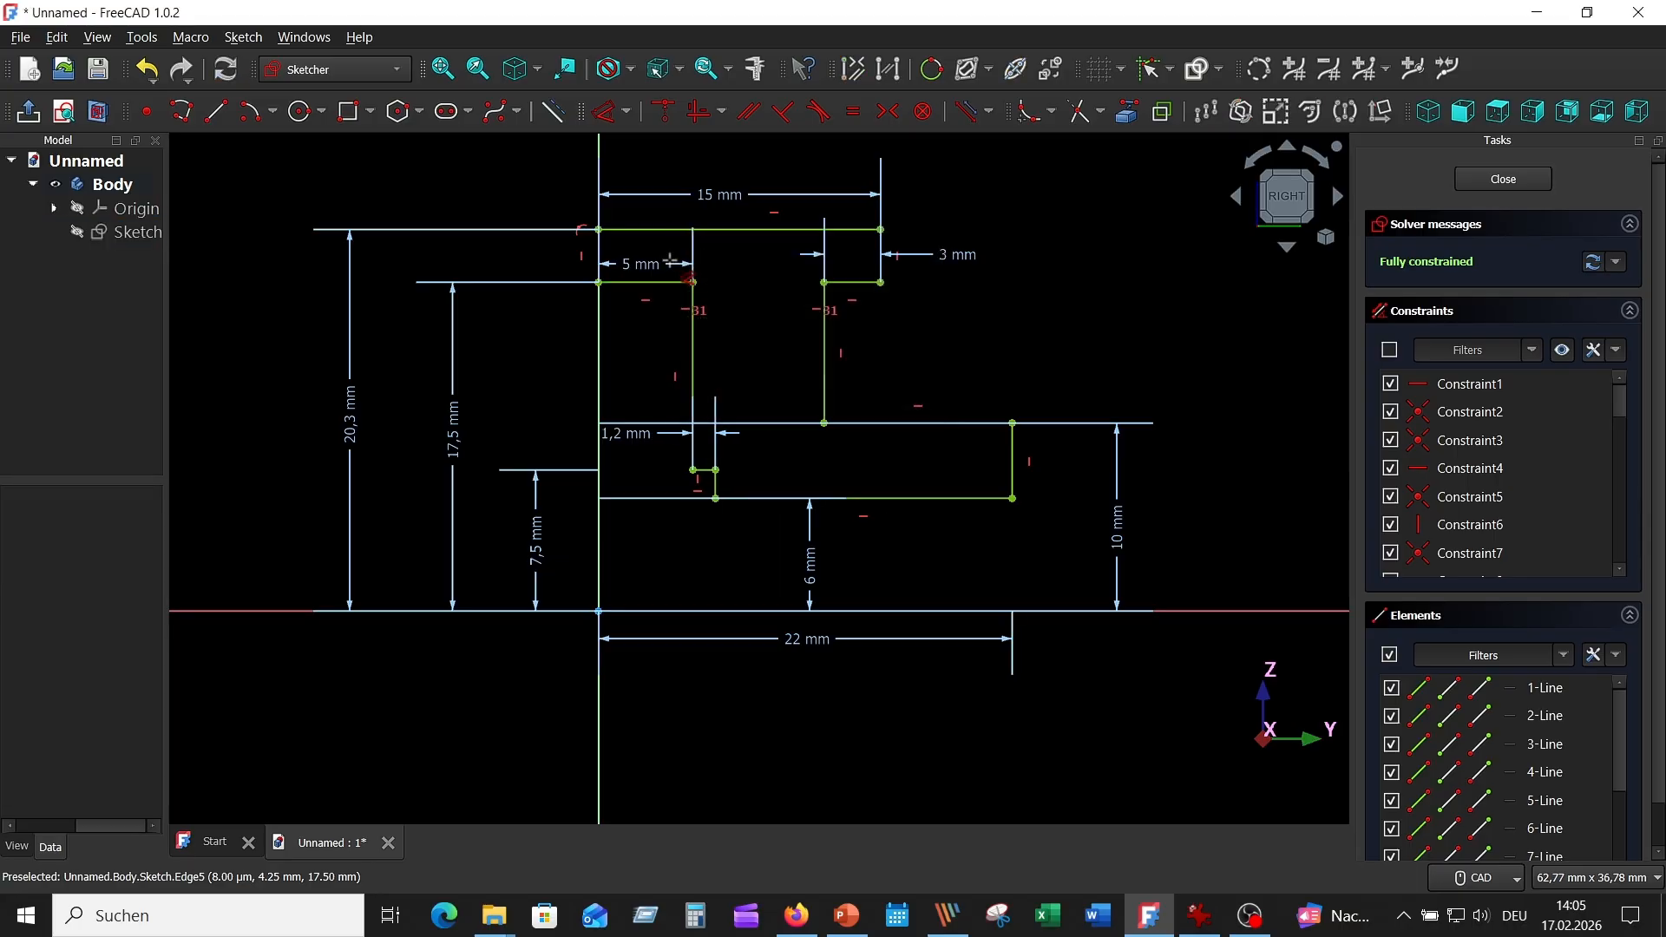
Step: Hide all sketch constraints to check the bare profile, show them again, and finish the sketch
click(1563, 350)
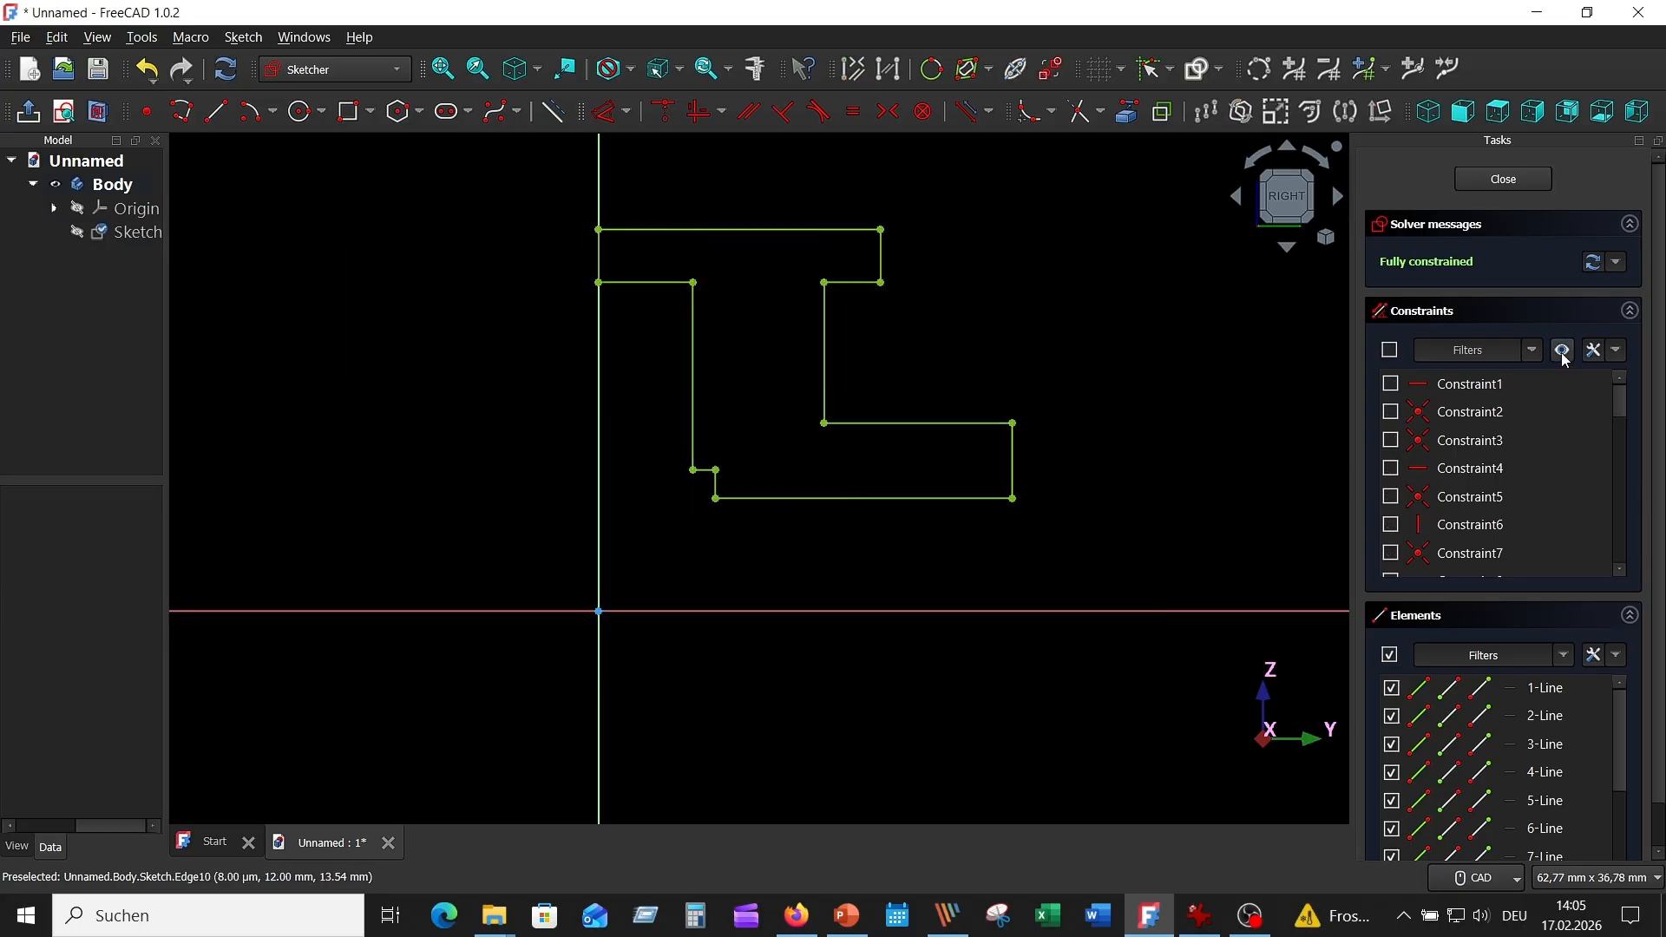
click(1564, 355)
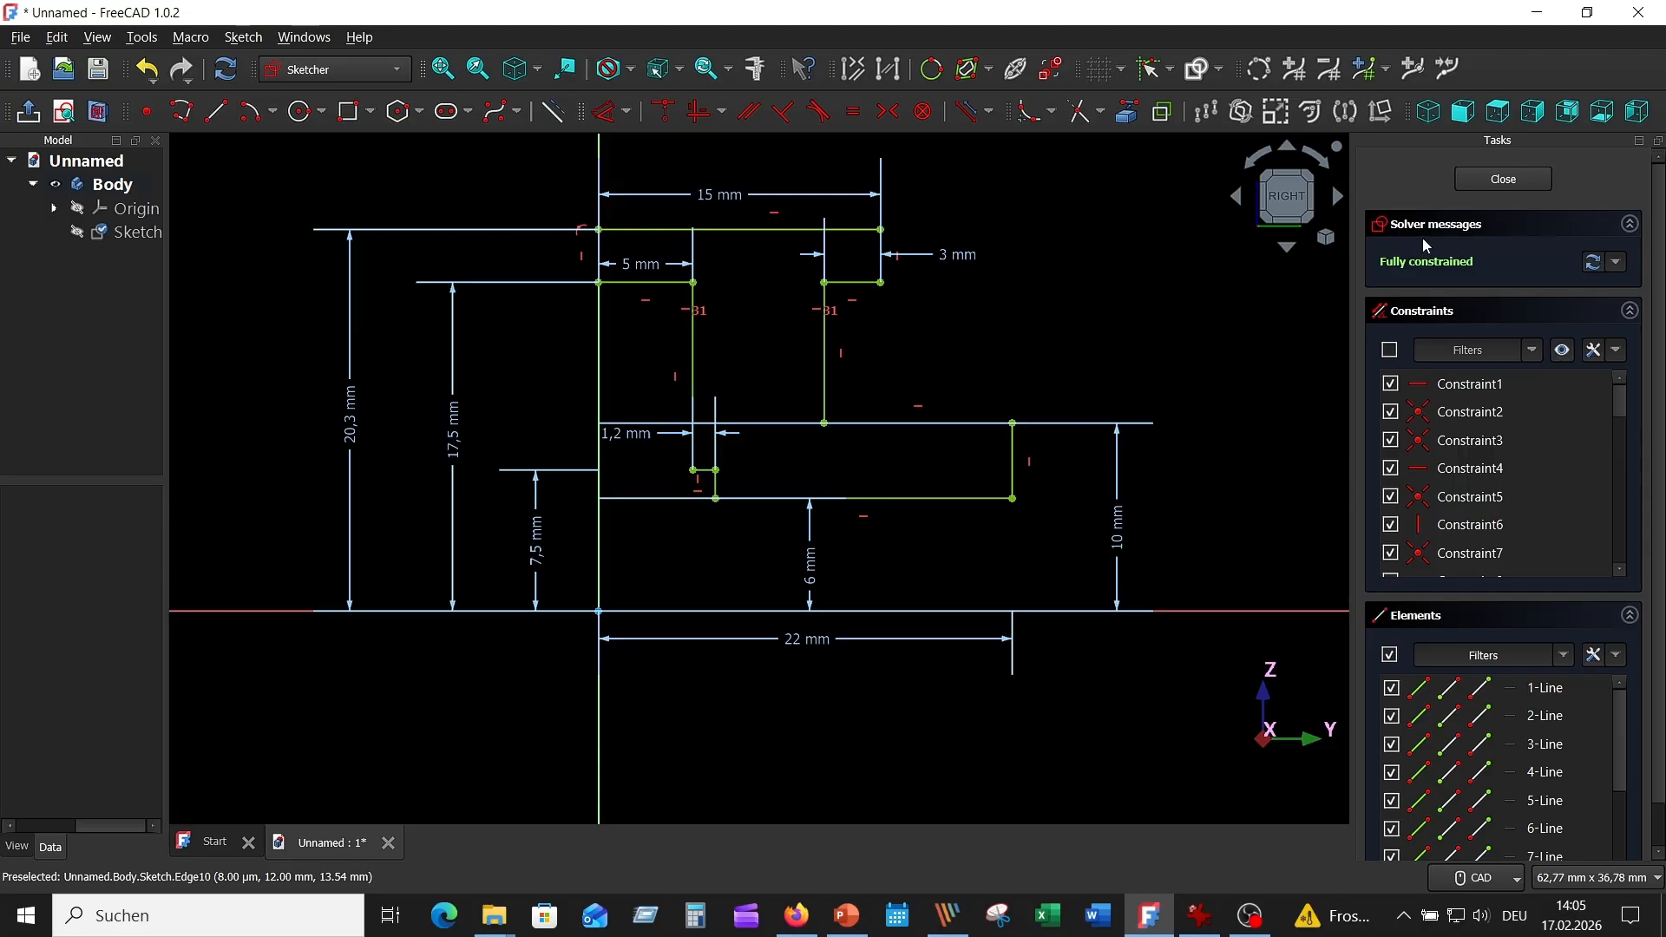
click(1514, 180)
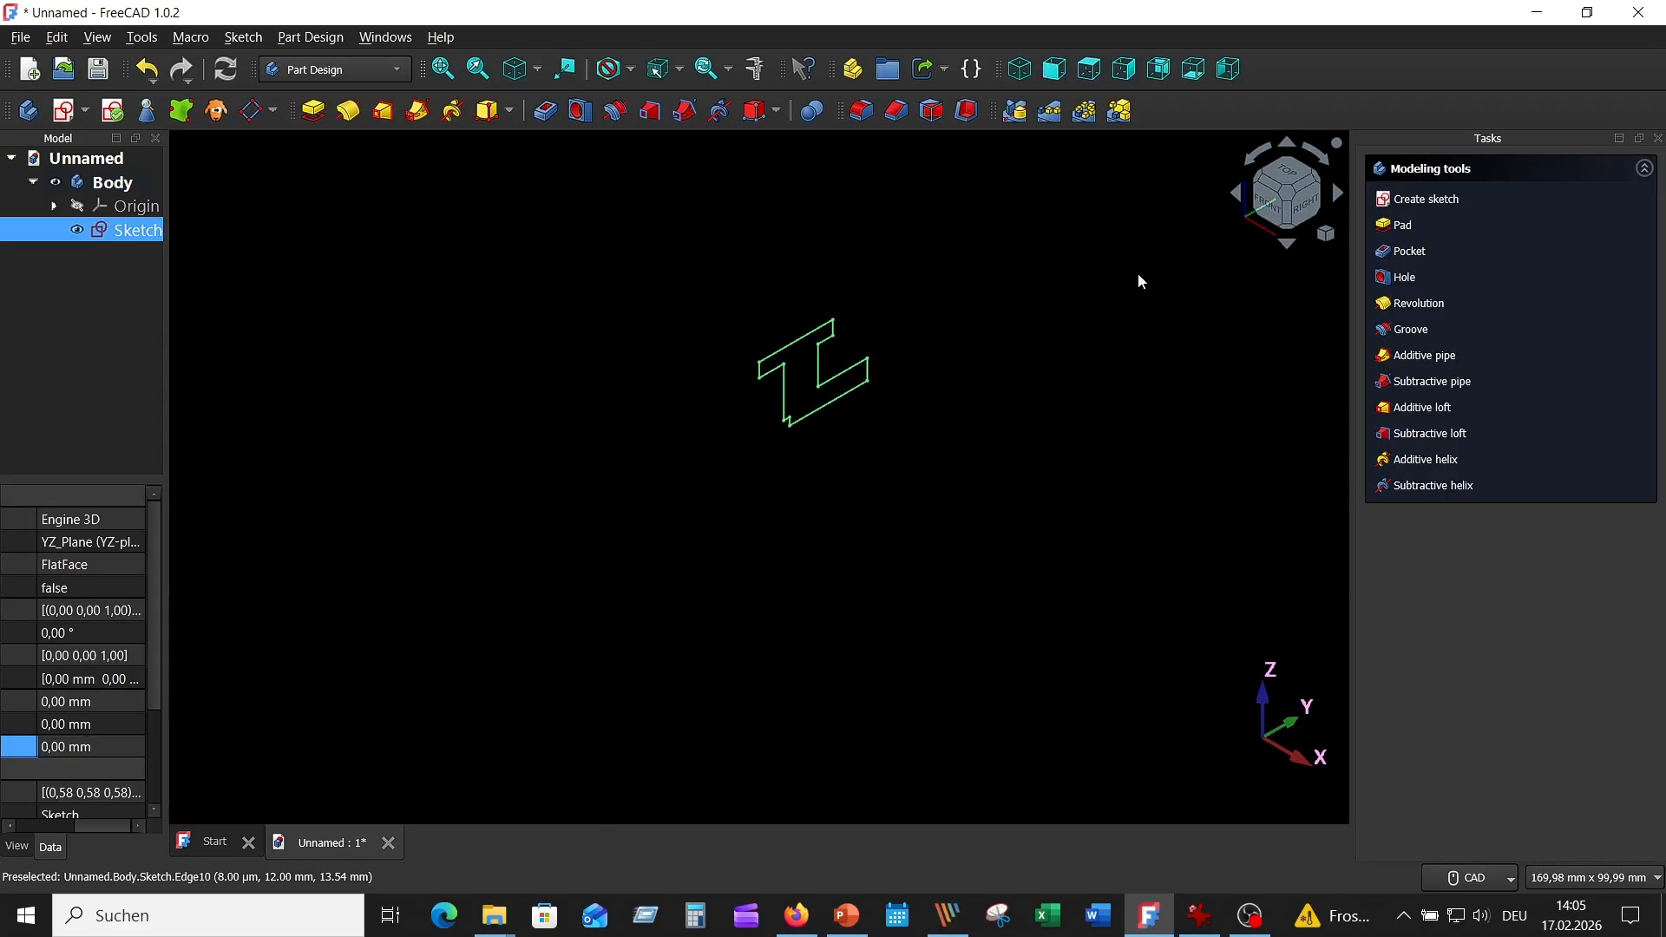
Step: Revolve the profile sketch 360° around the base Y axis to form the gear blank
key(3)
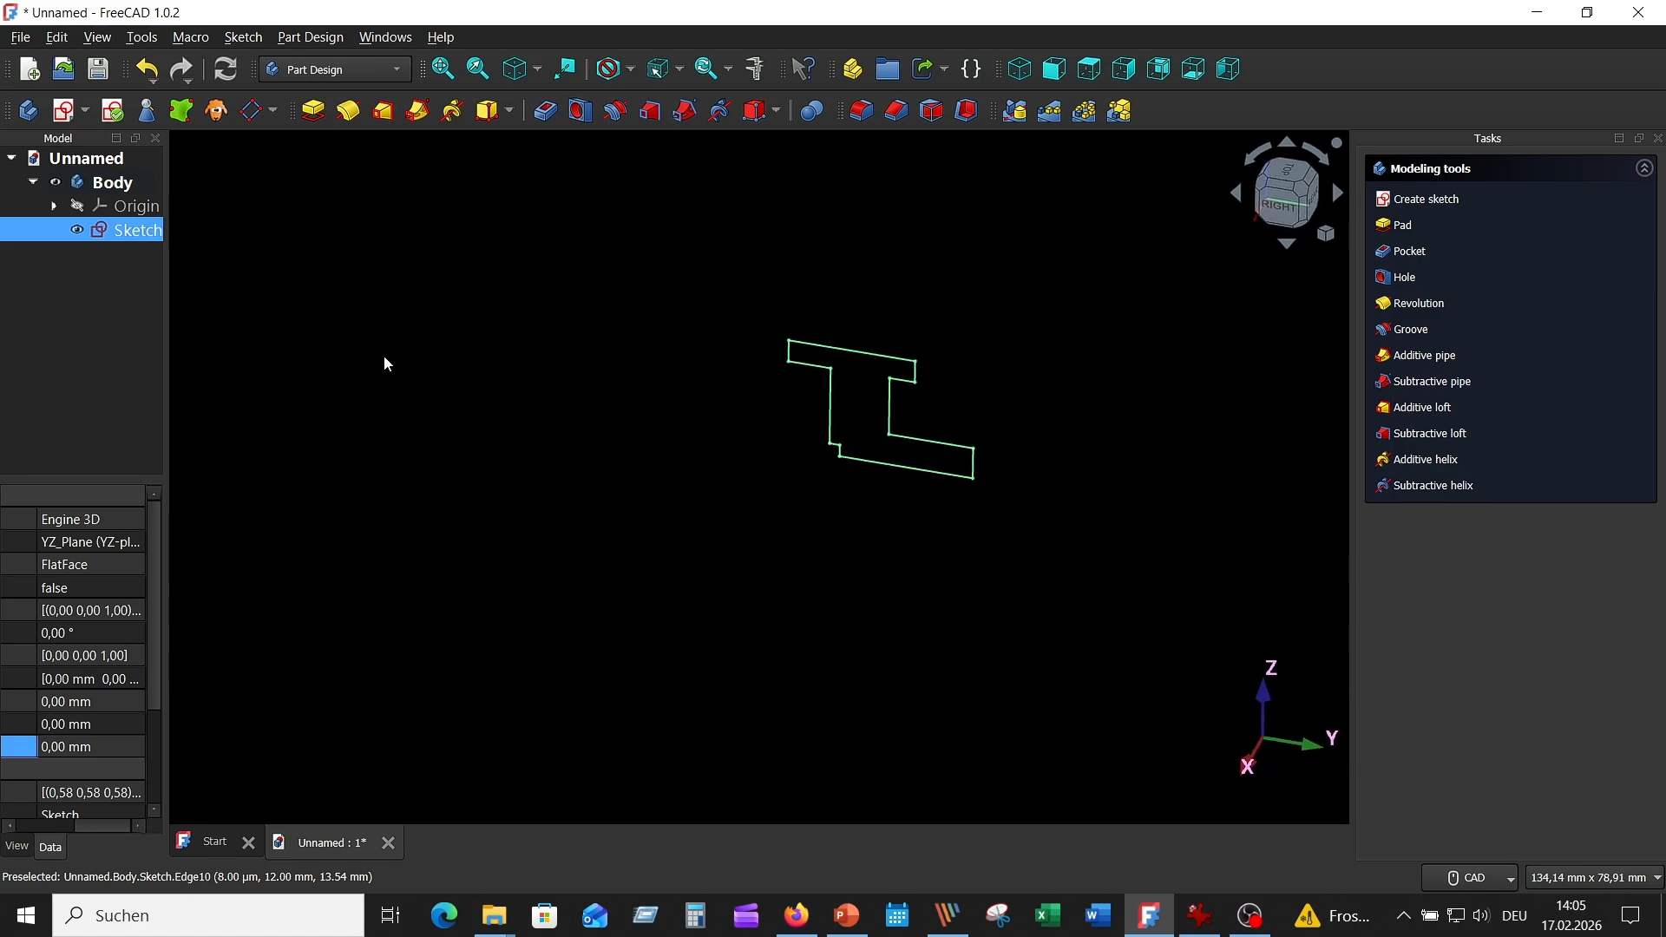
click(349, 110)
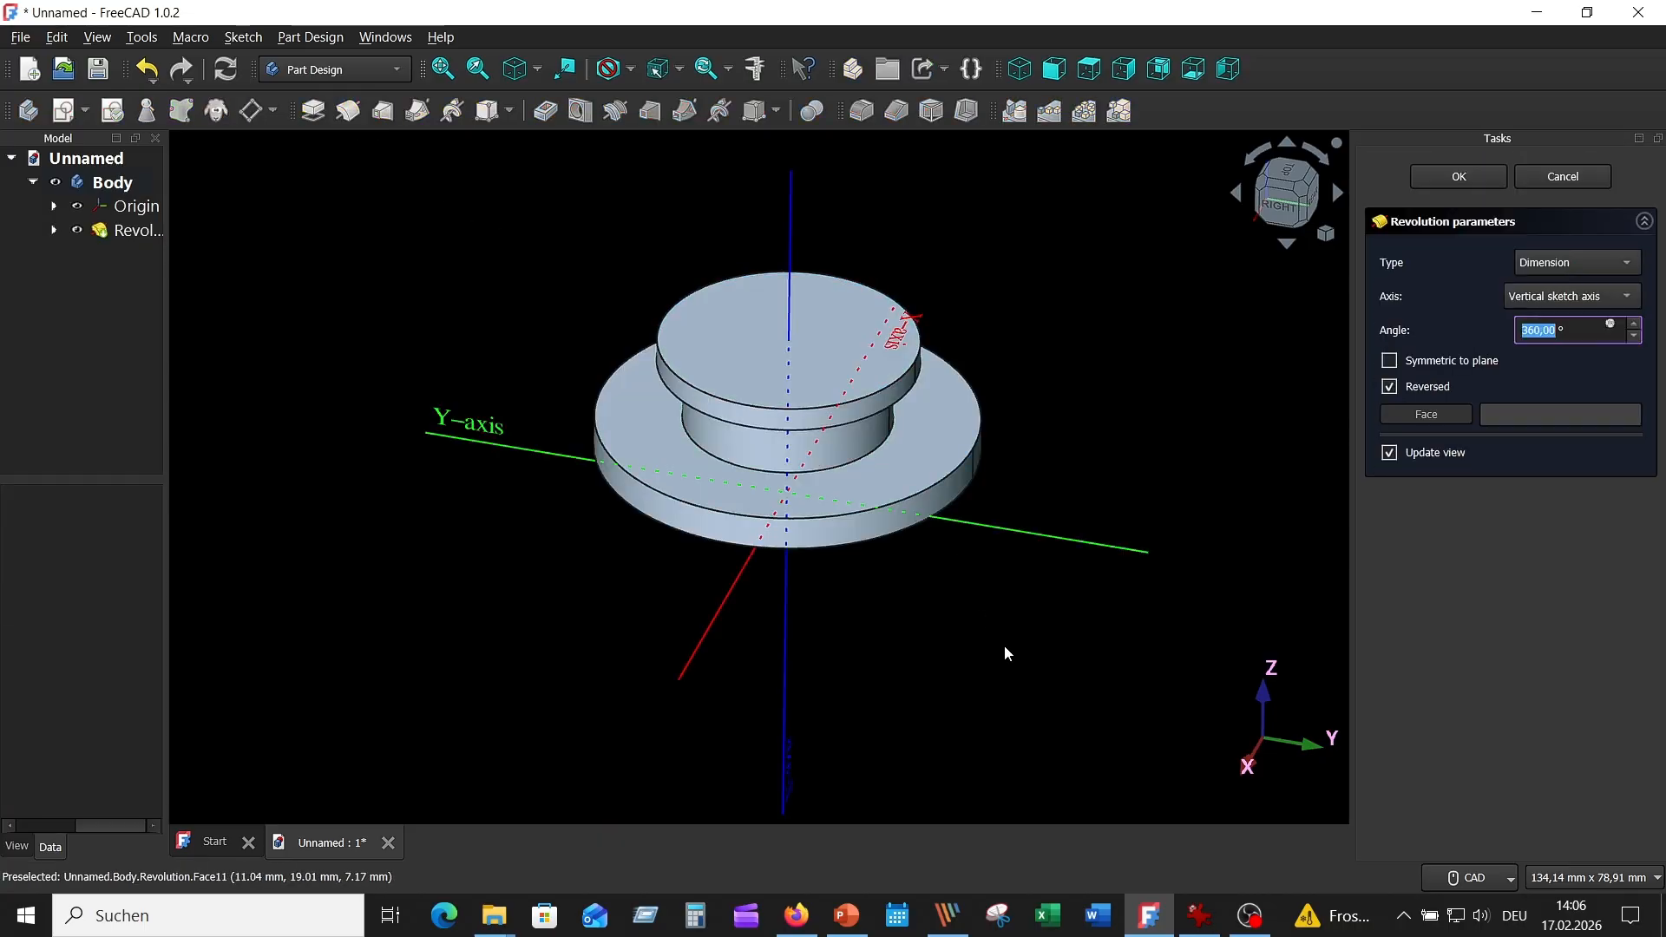
middle_drag(1015, 621, 1201, 499)
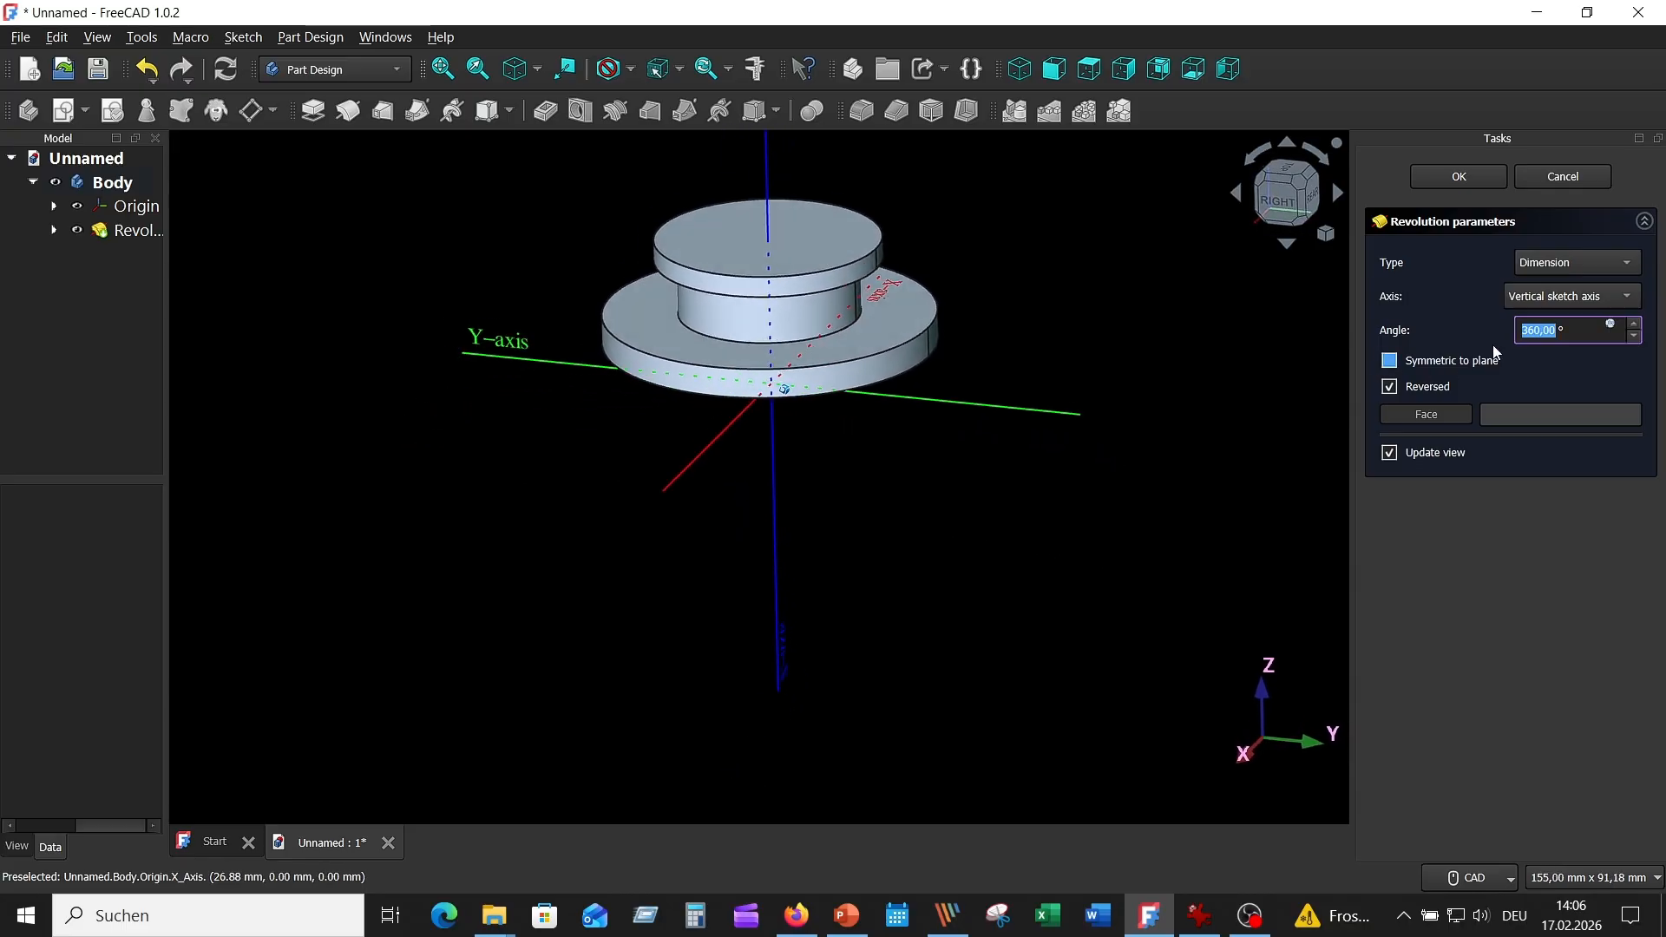
click(1627, 296)
click(1553, 357)
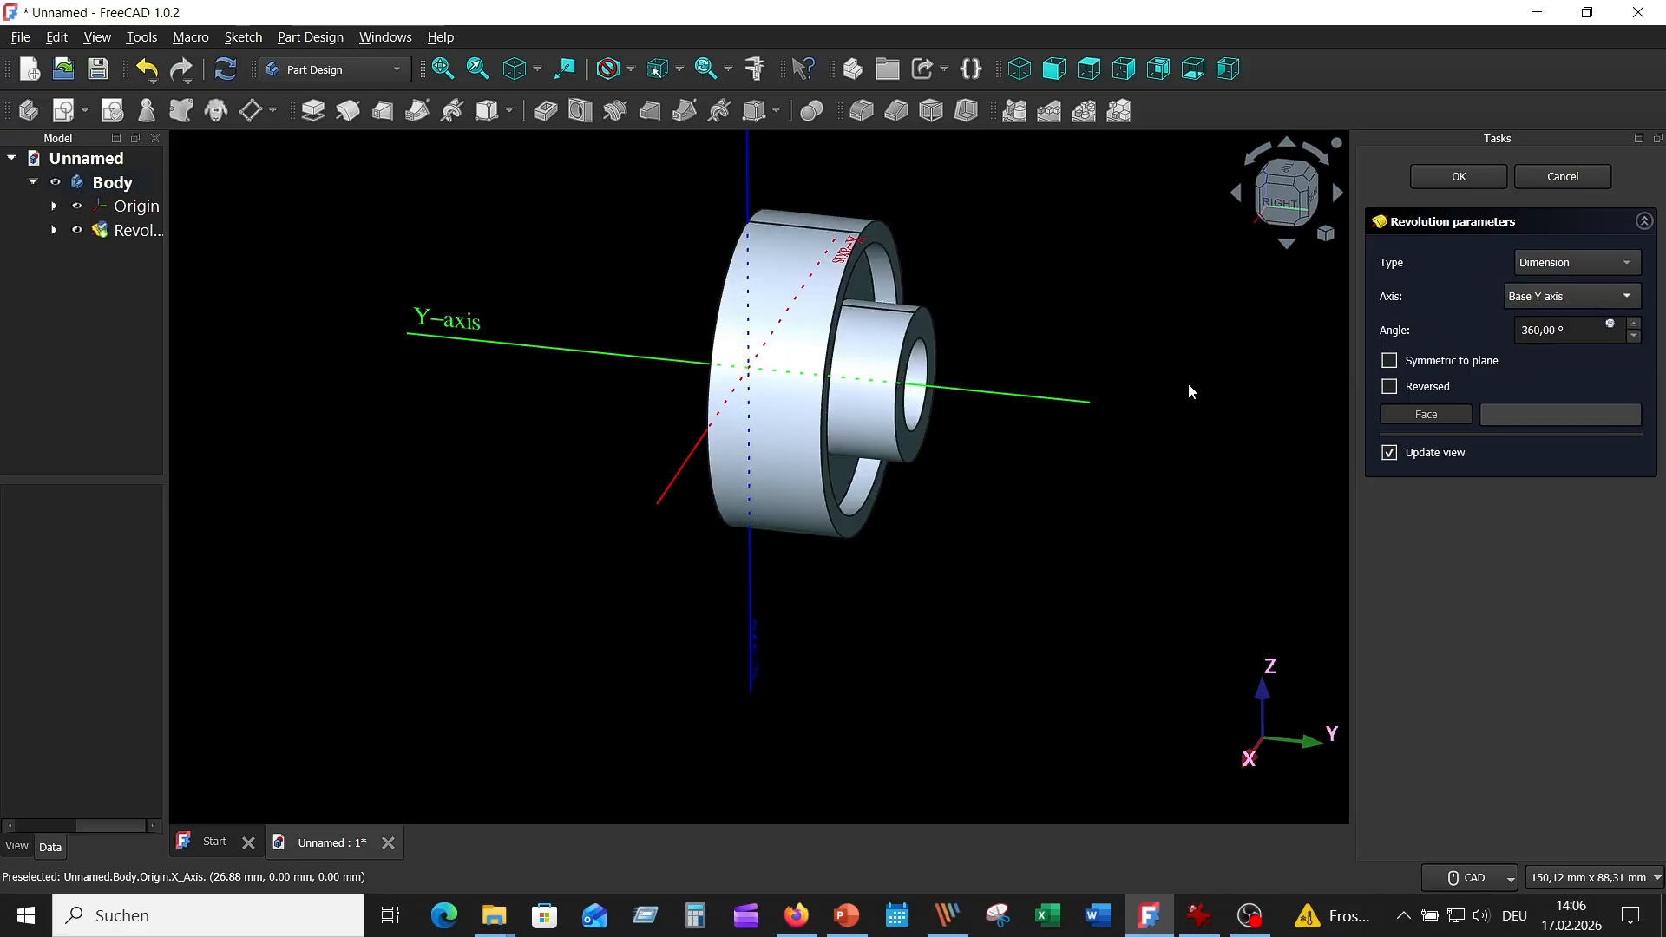
key(1)
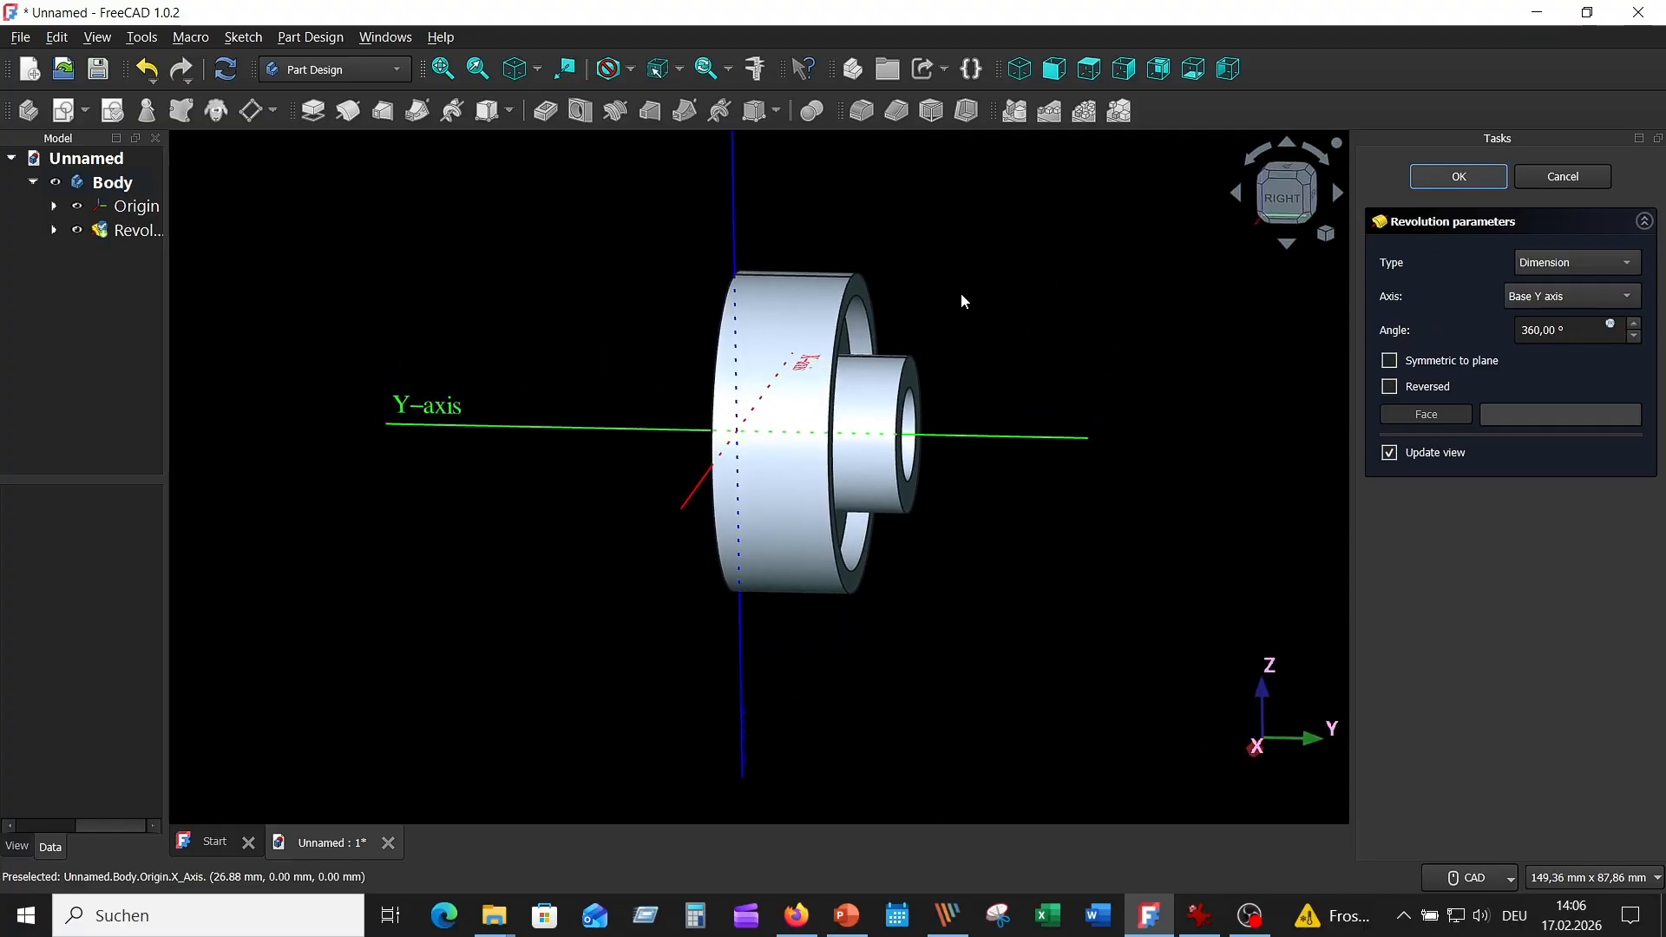
key(Return)
key(0)
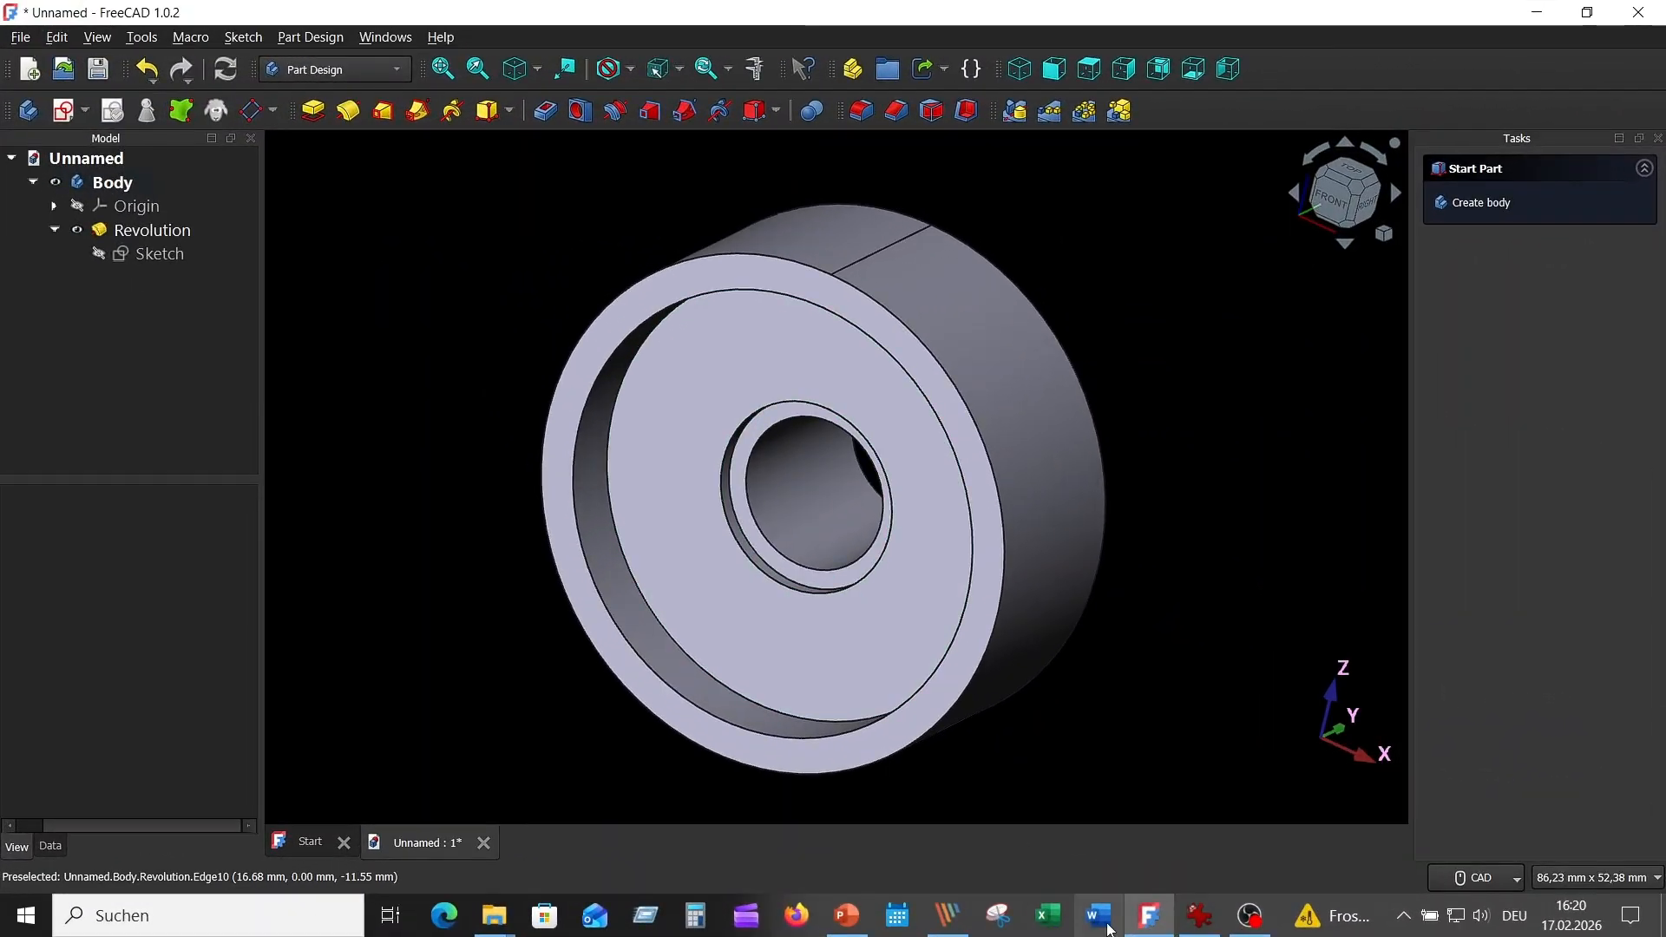
Step: Consult the gear drawing and start a sketch on the rim's annular end face at the recess side
click(1200, 915)
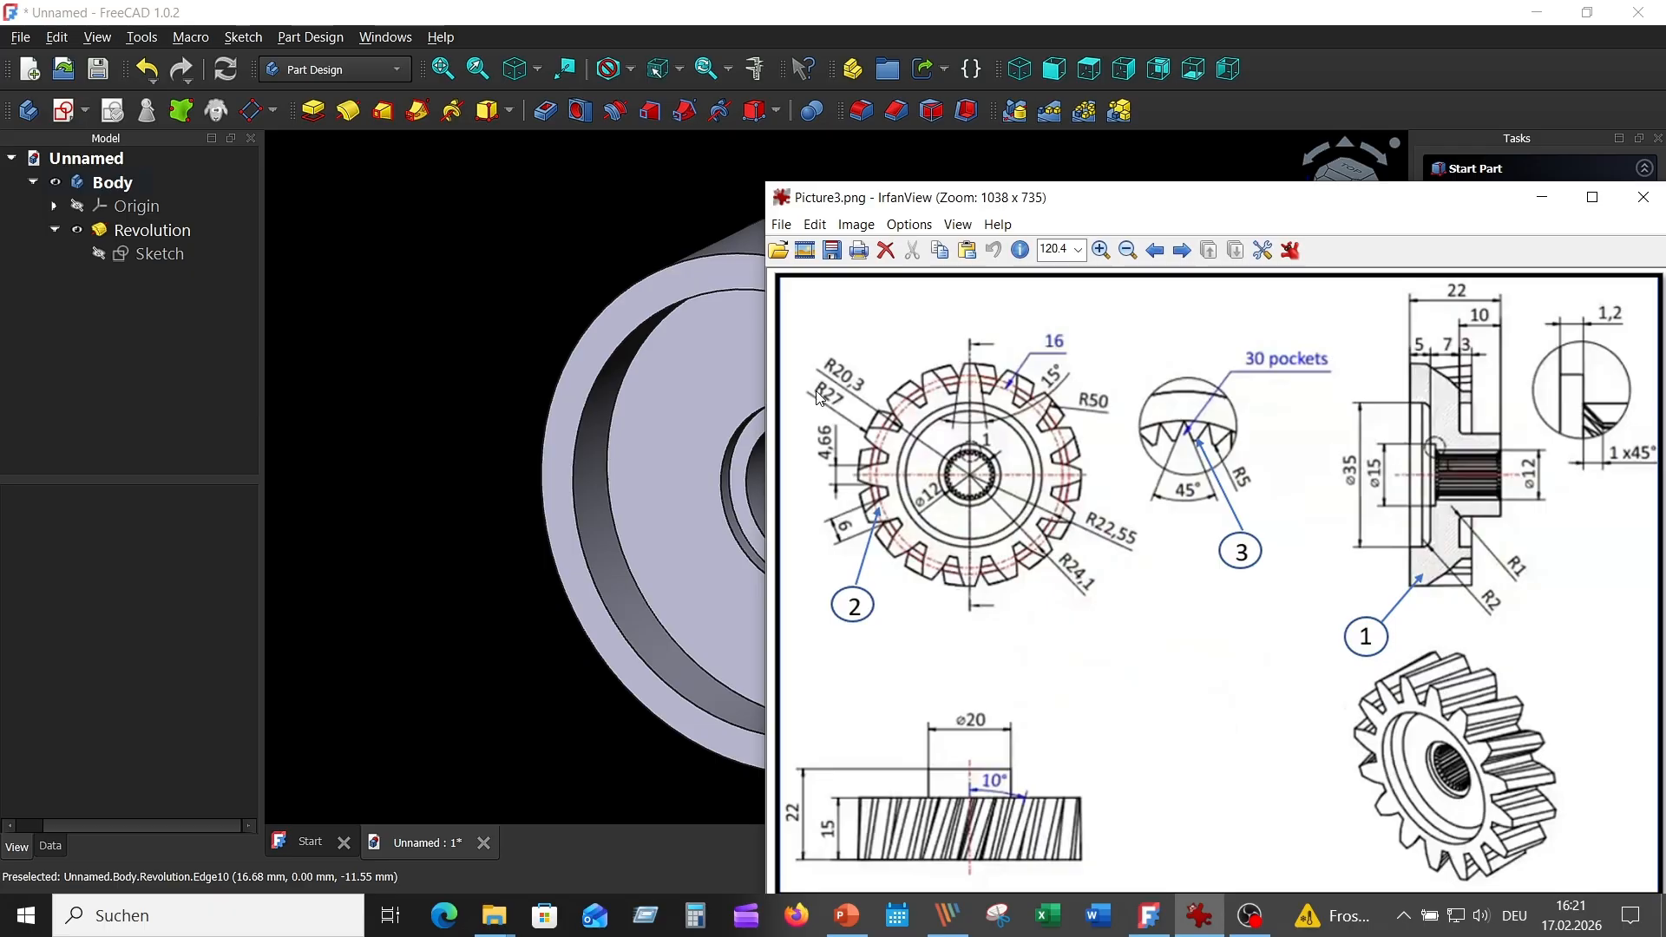
click(420, 302)
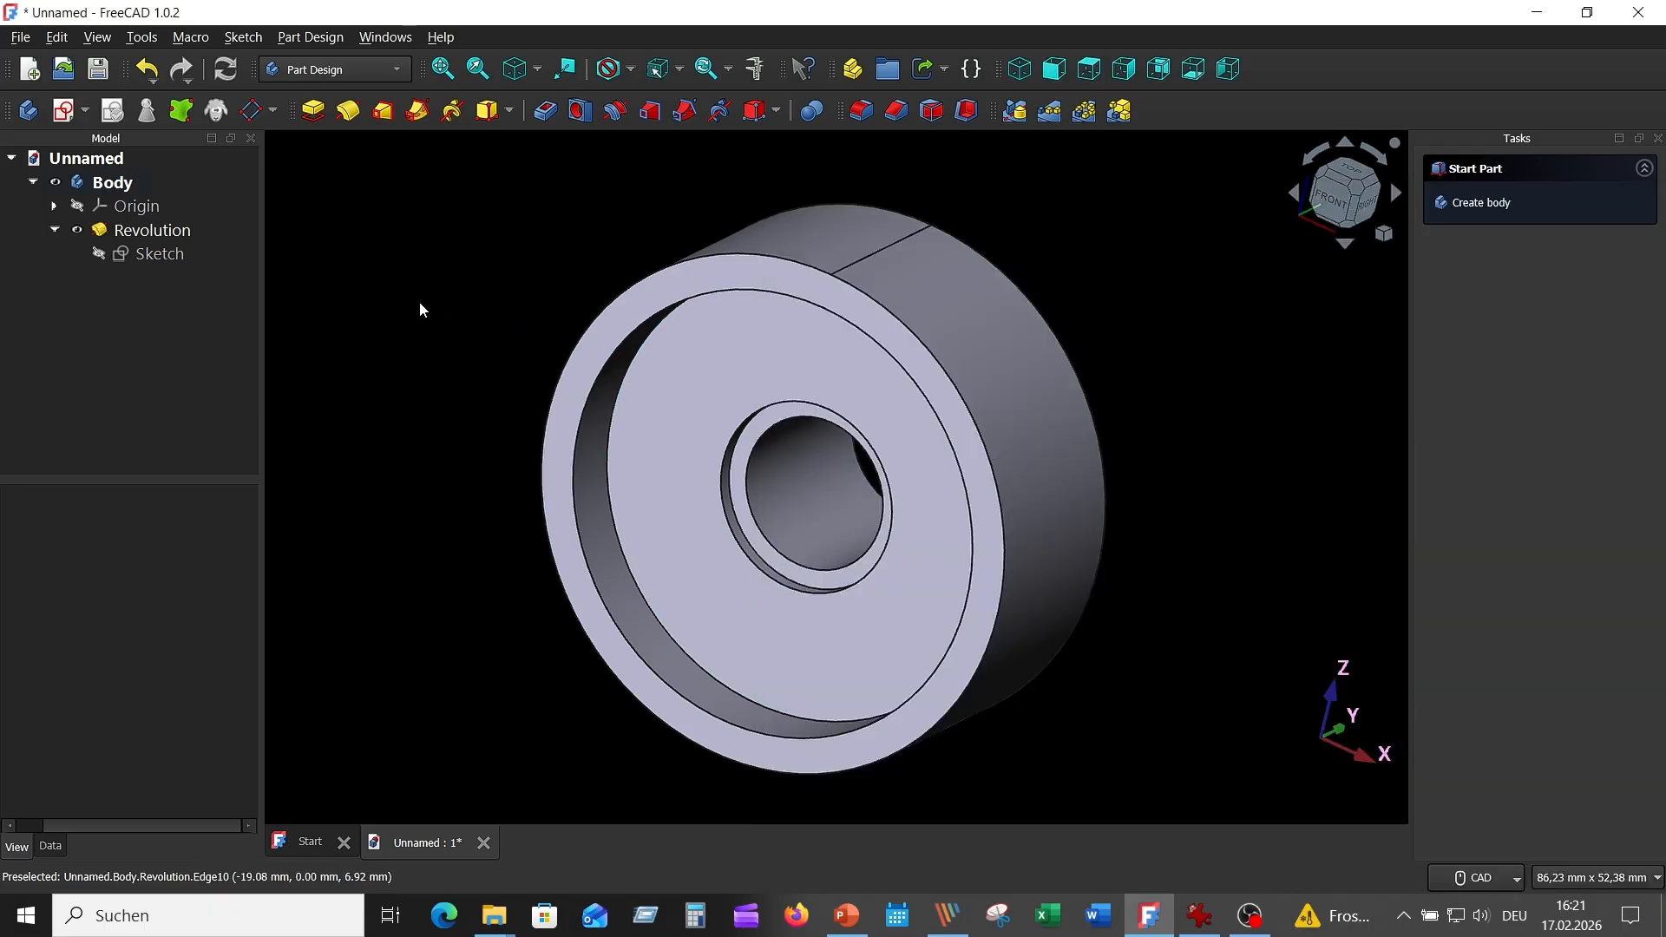
click(848, 310)
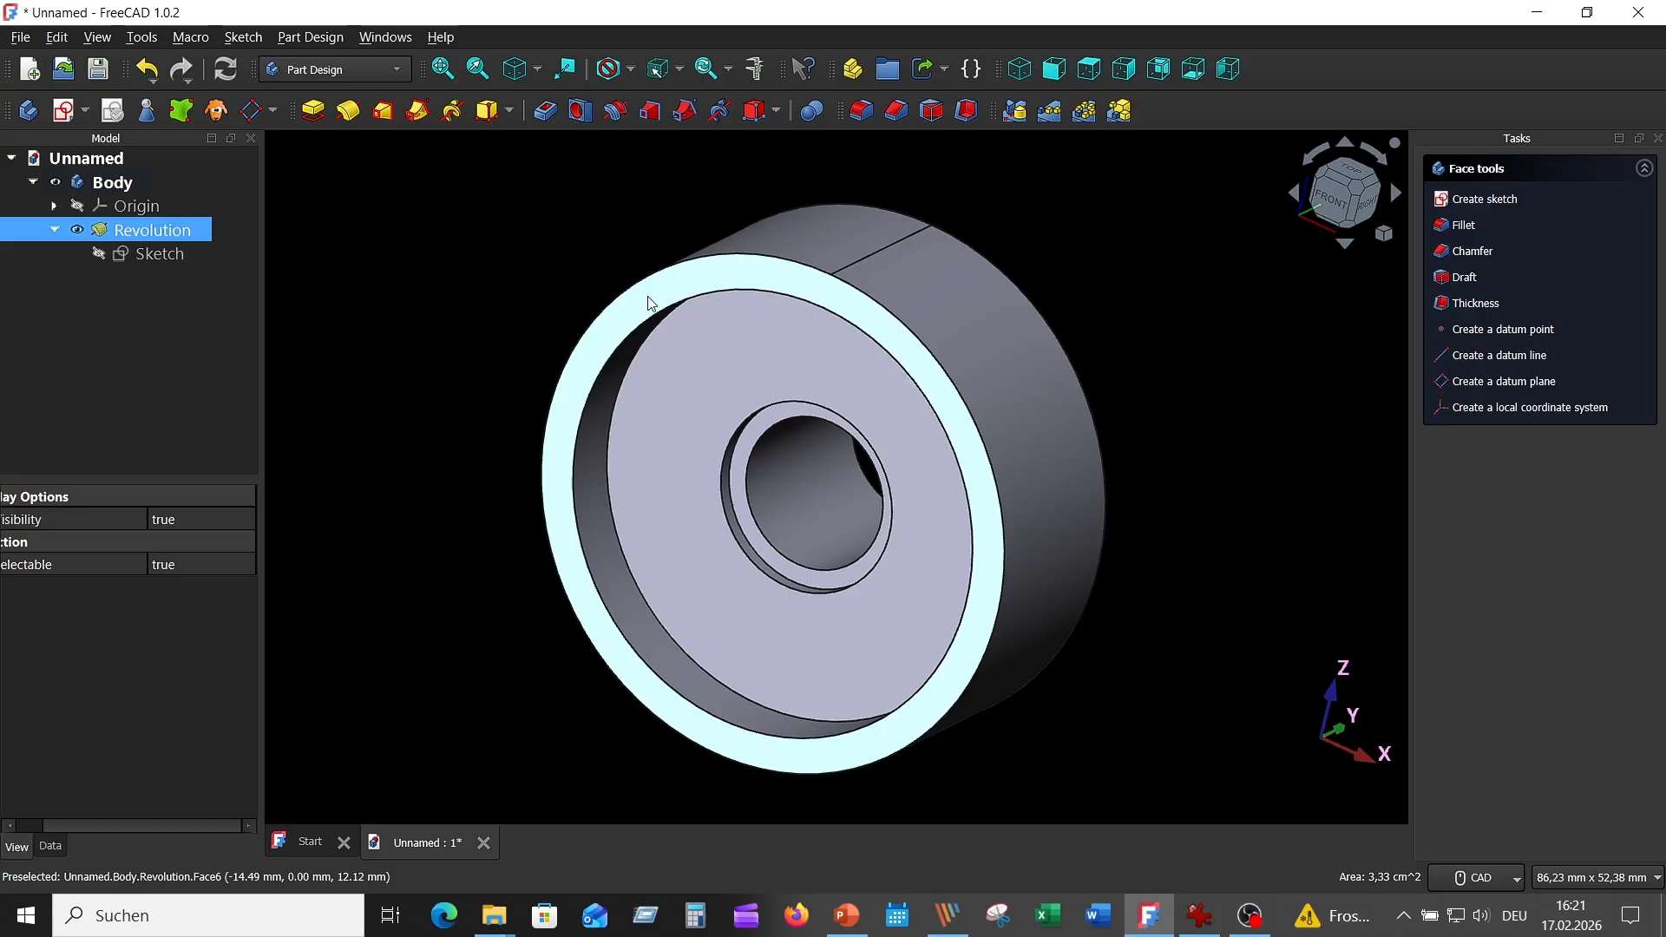
click(63, 111)
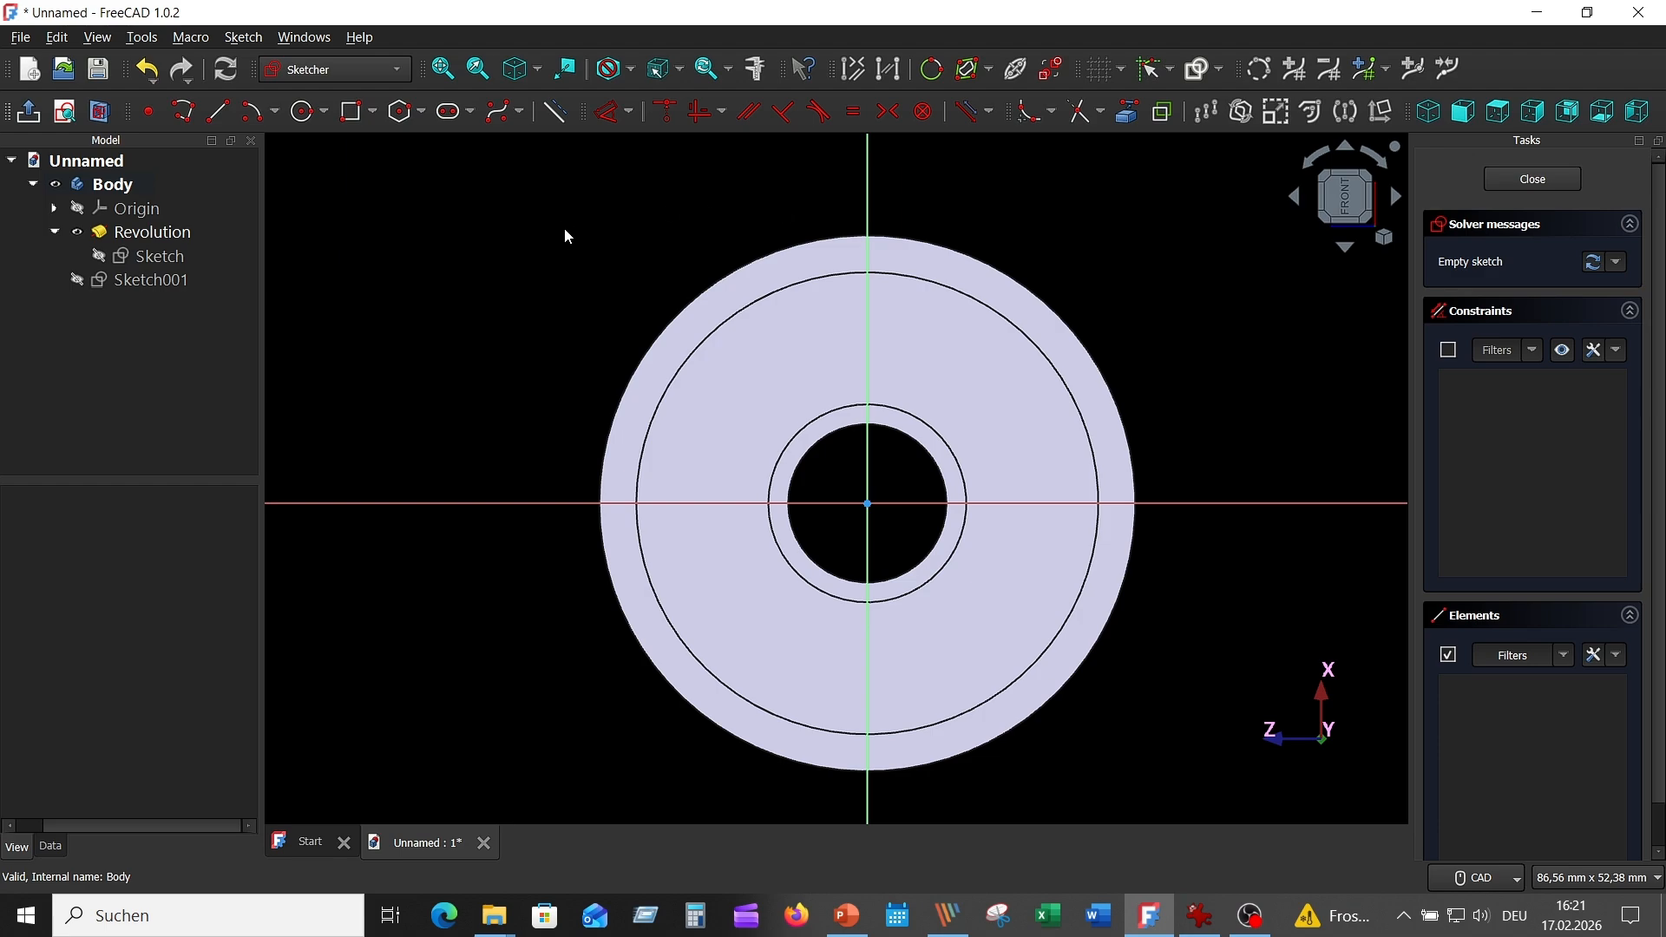
Step: Draw three concentric circles centred on the sketch origin with radii of 22.55, 24.1 and 27 mm
click(300, 112)
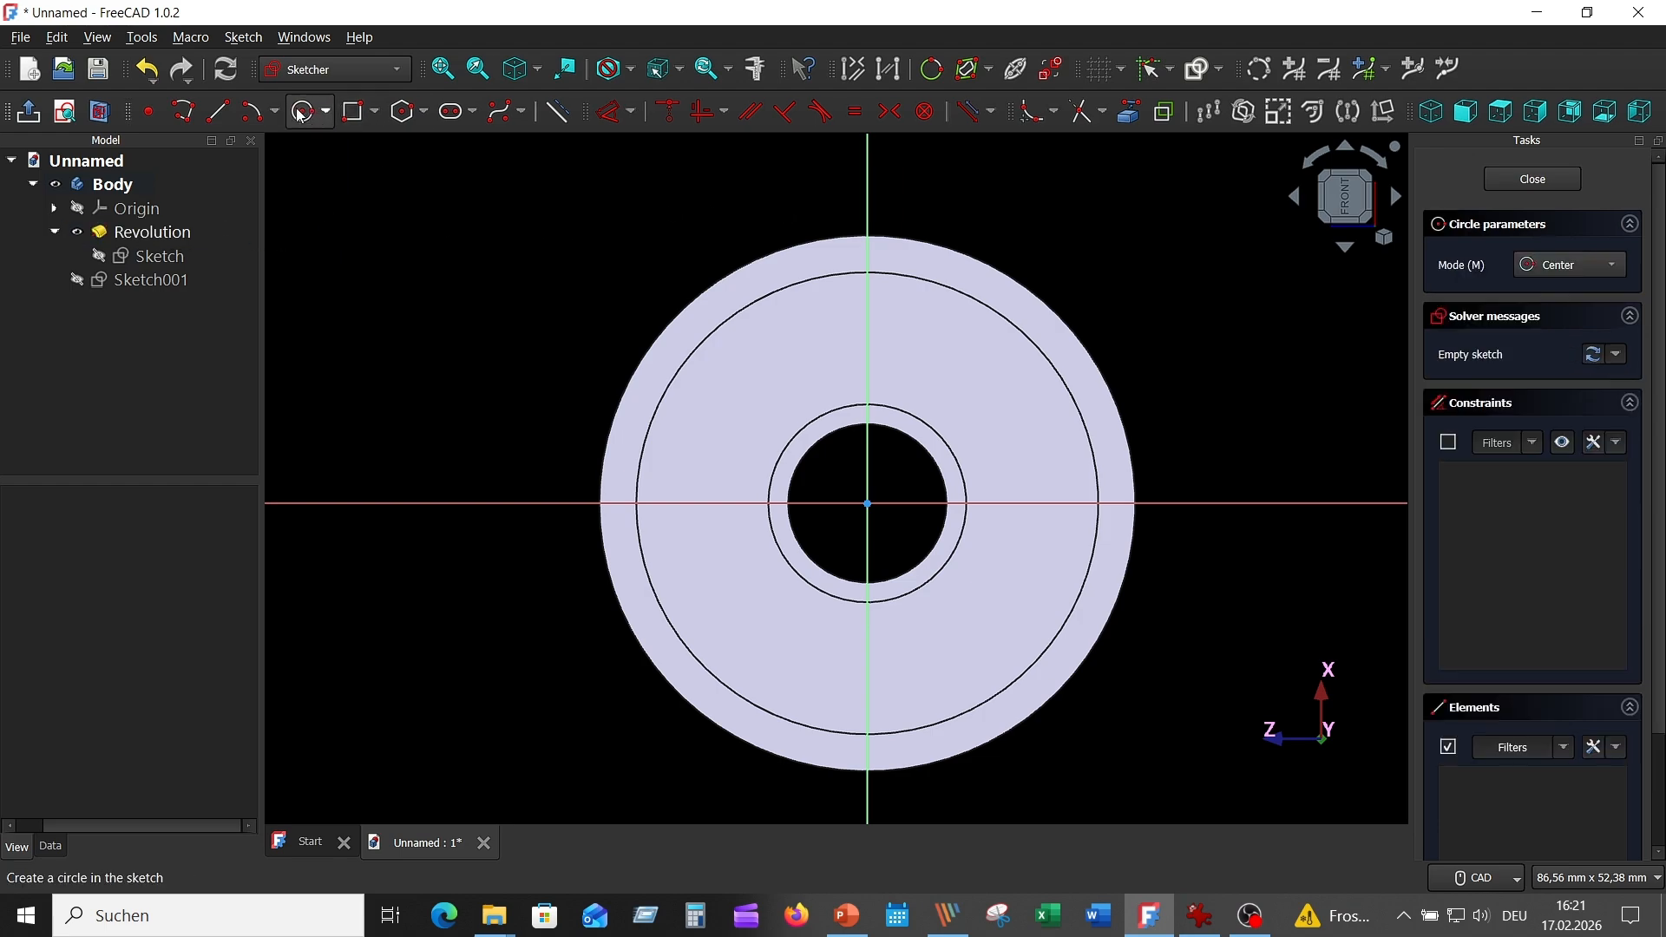
click(868, 502)
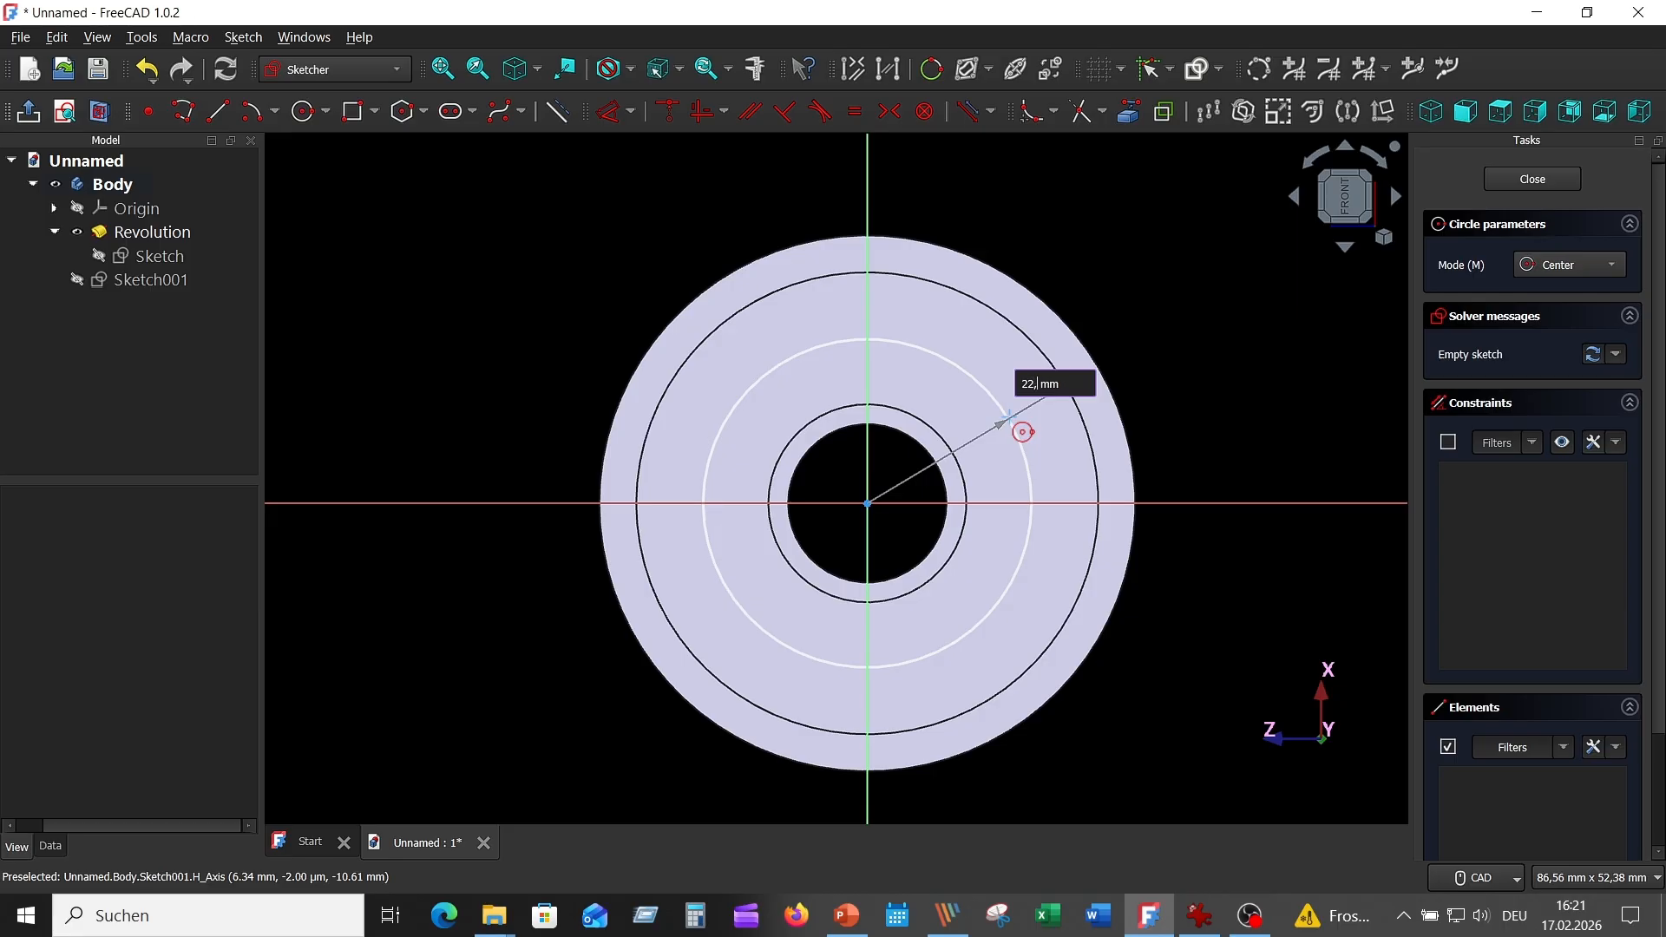
text(22,55)
key(Return)
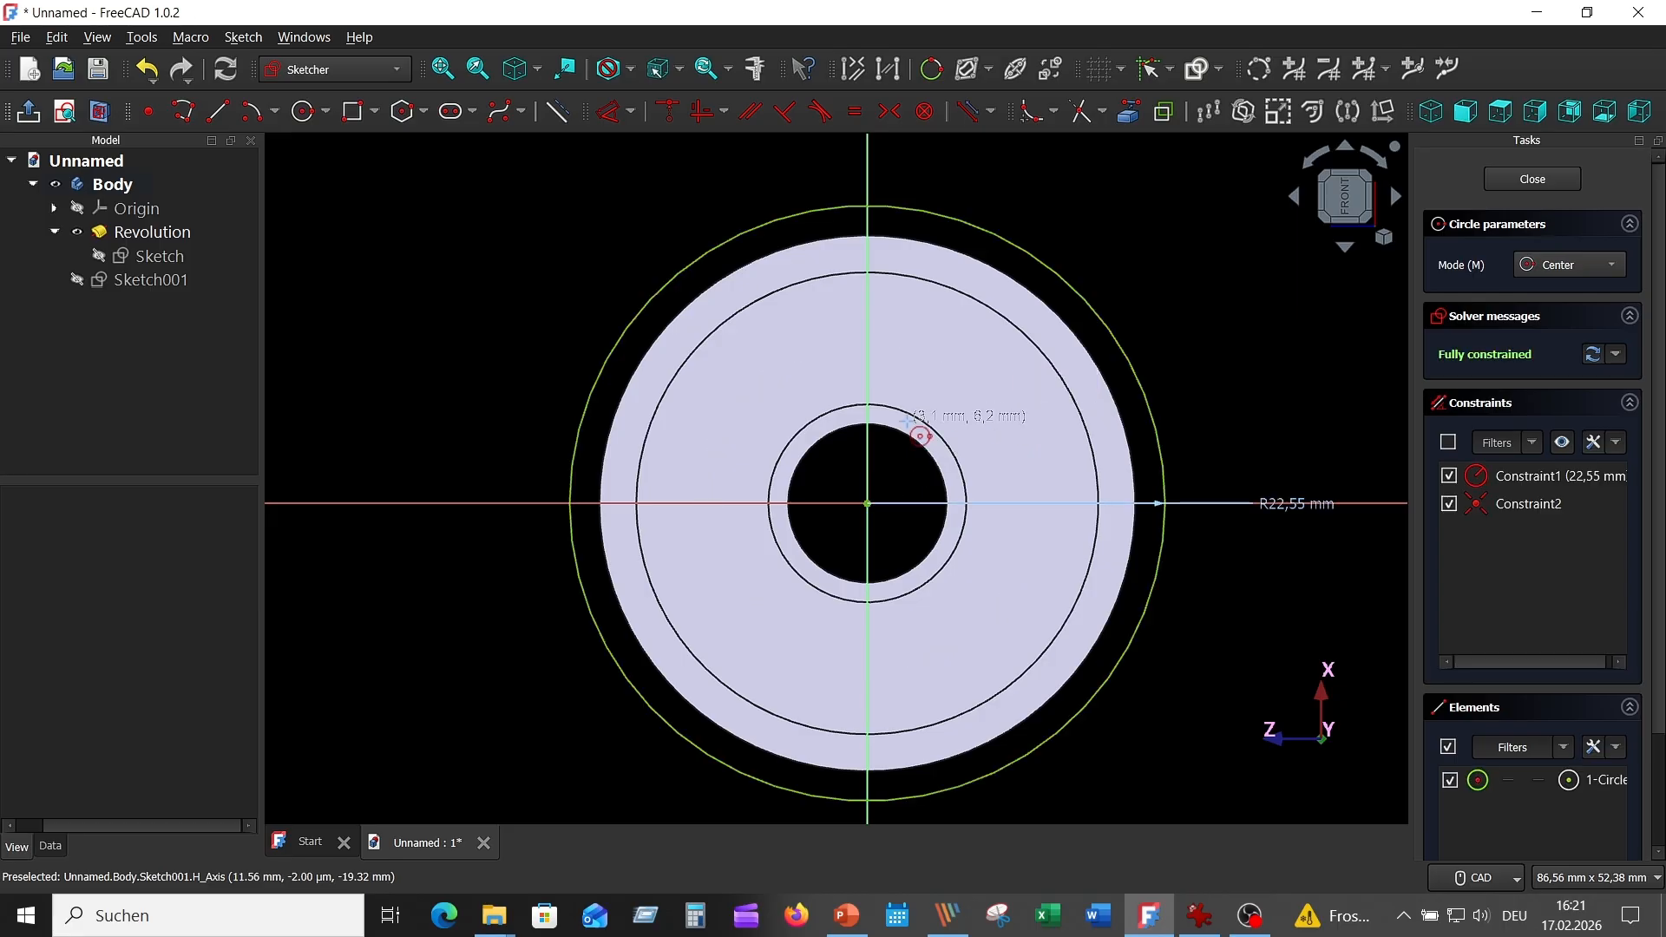
click(867, 503)
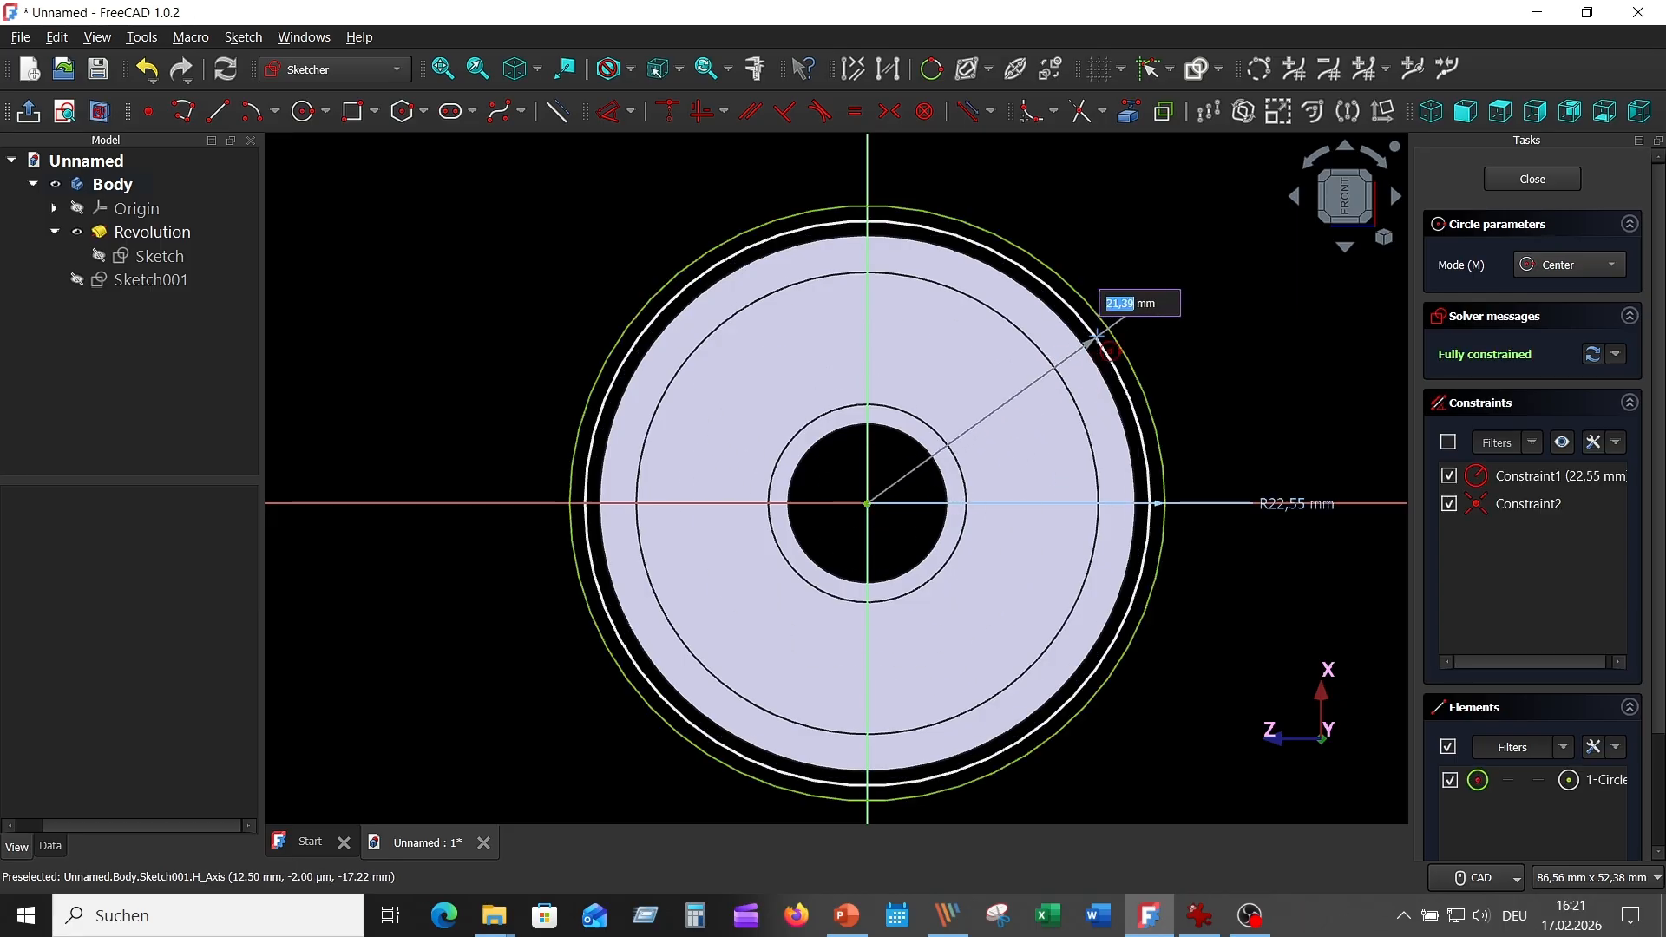
text(24,1)
key(Return)
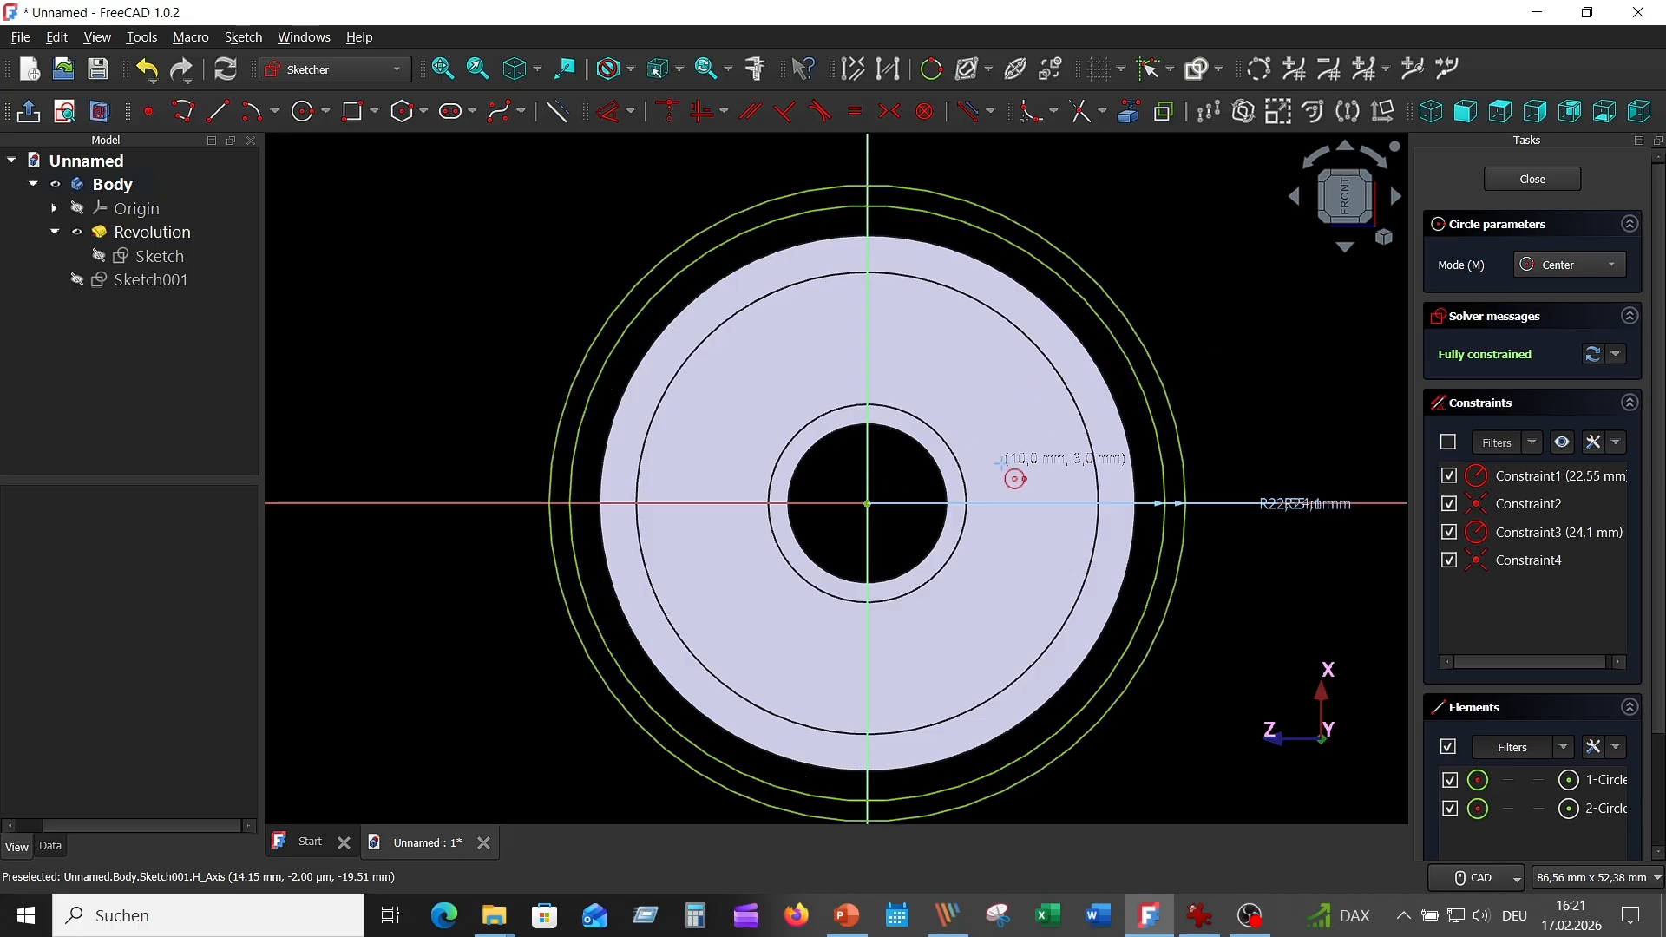
click(868, 504)
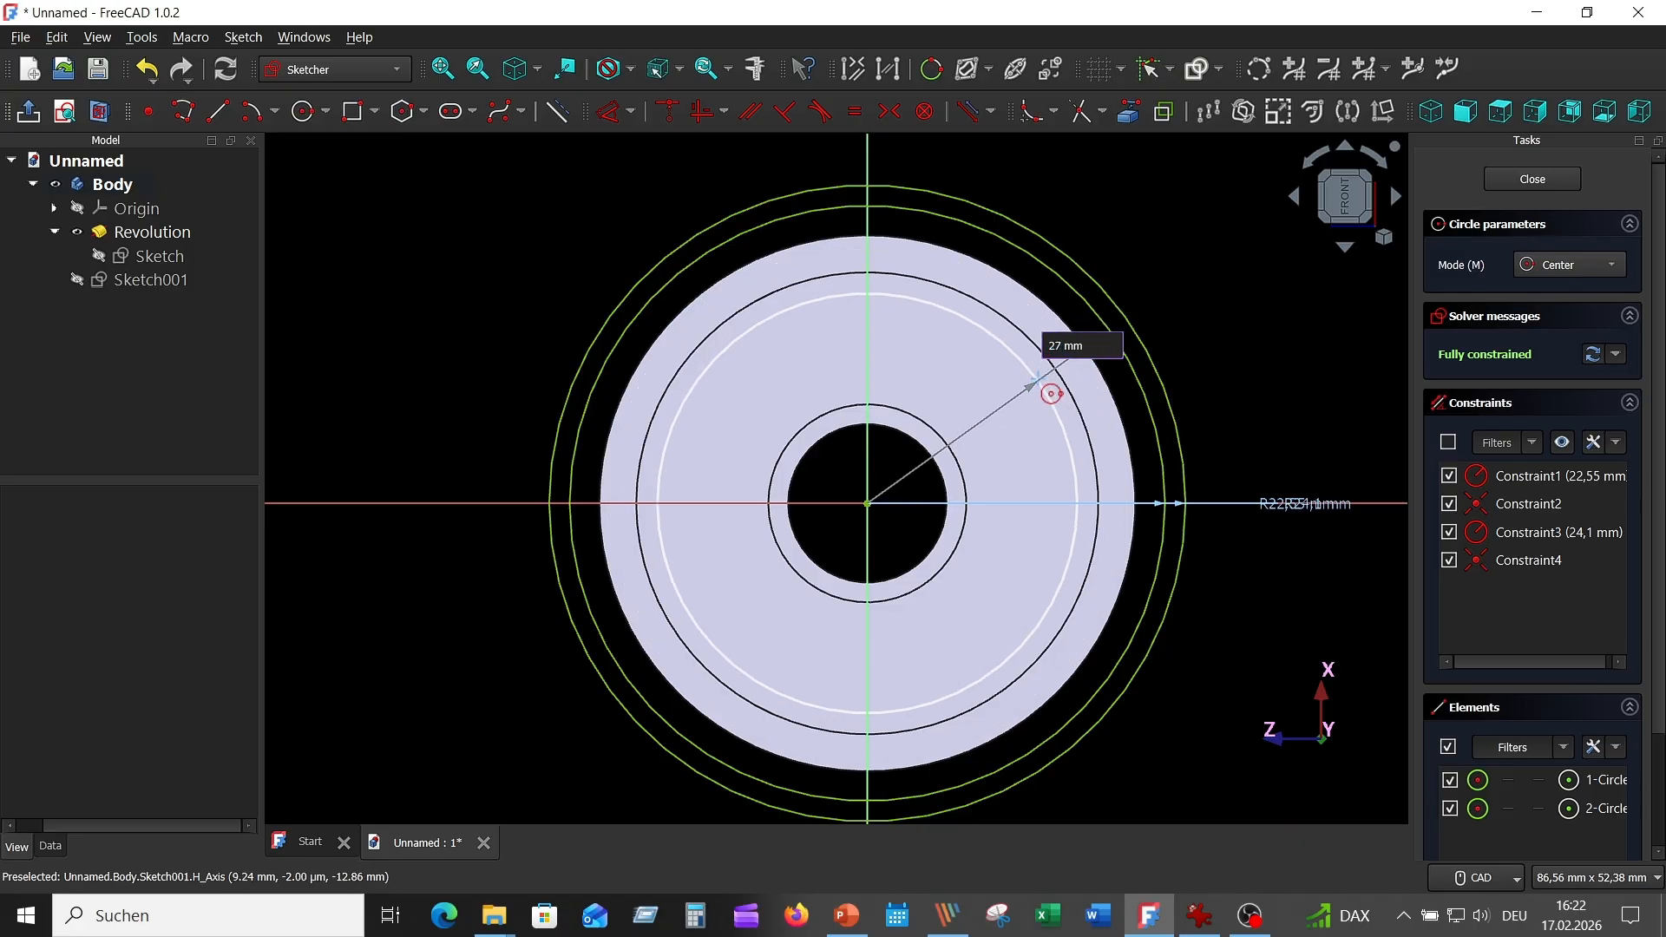
text(27)
key(Return)
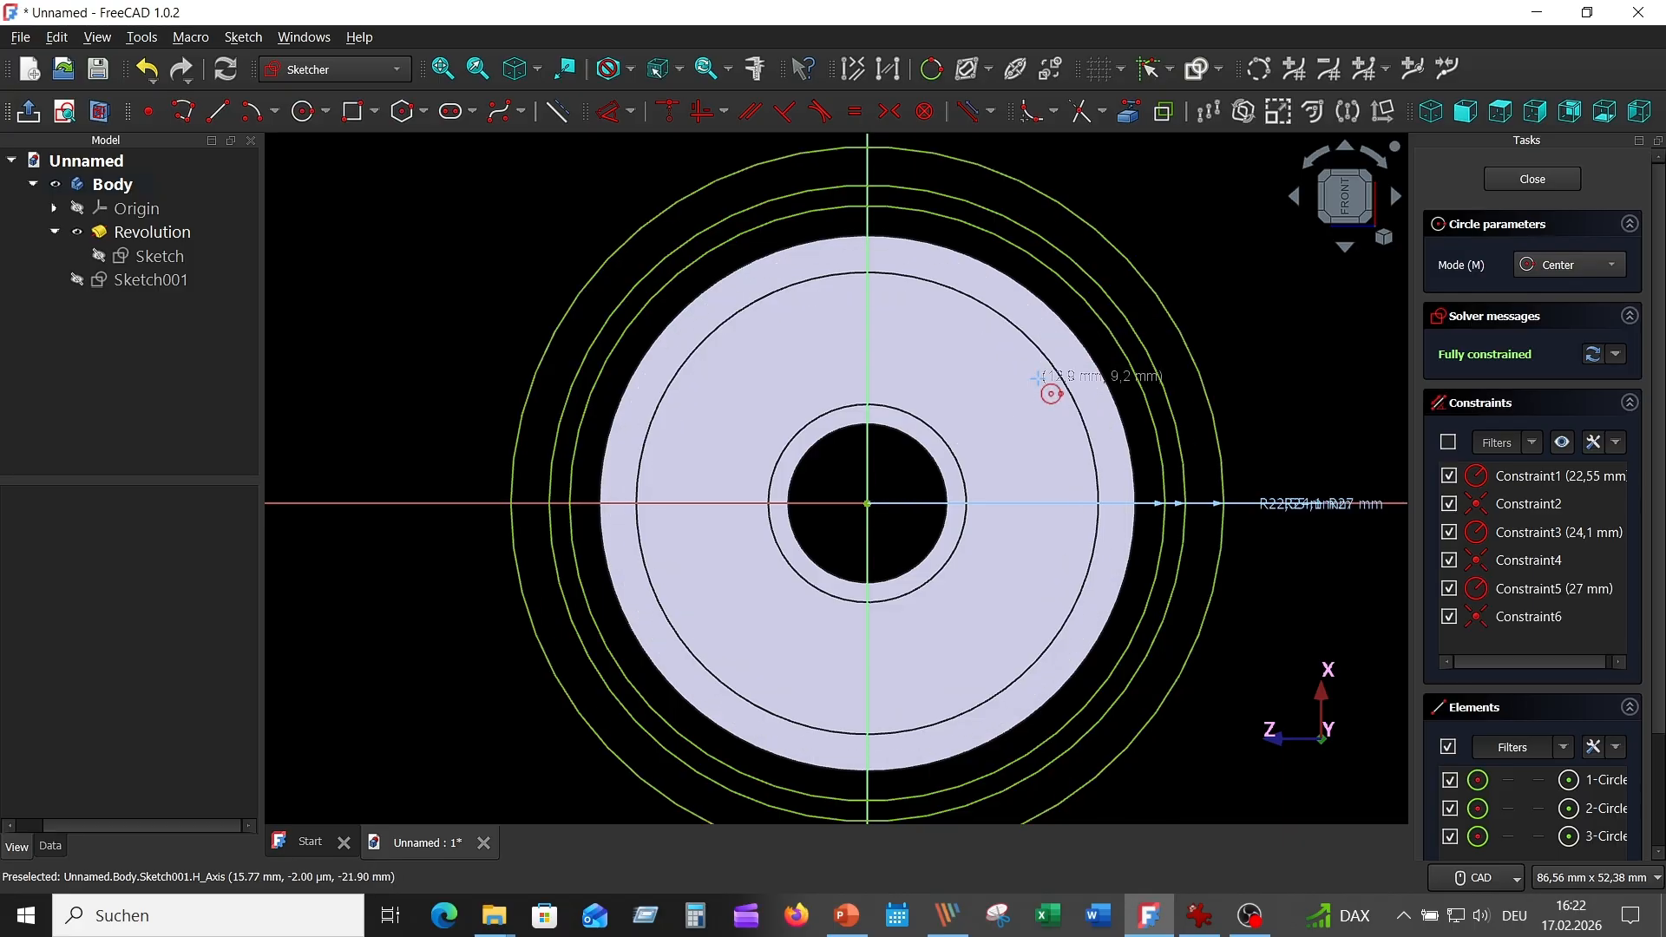
Step: Draw a fourth circle centred on the sketch origin with a radius of 20.3 mm
click(868, 504)
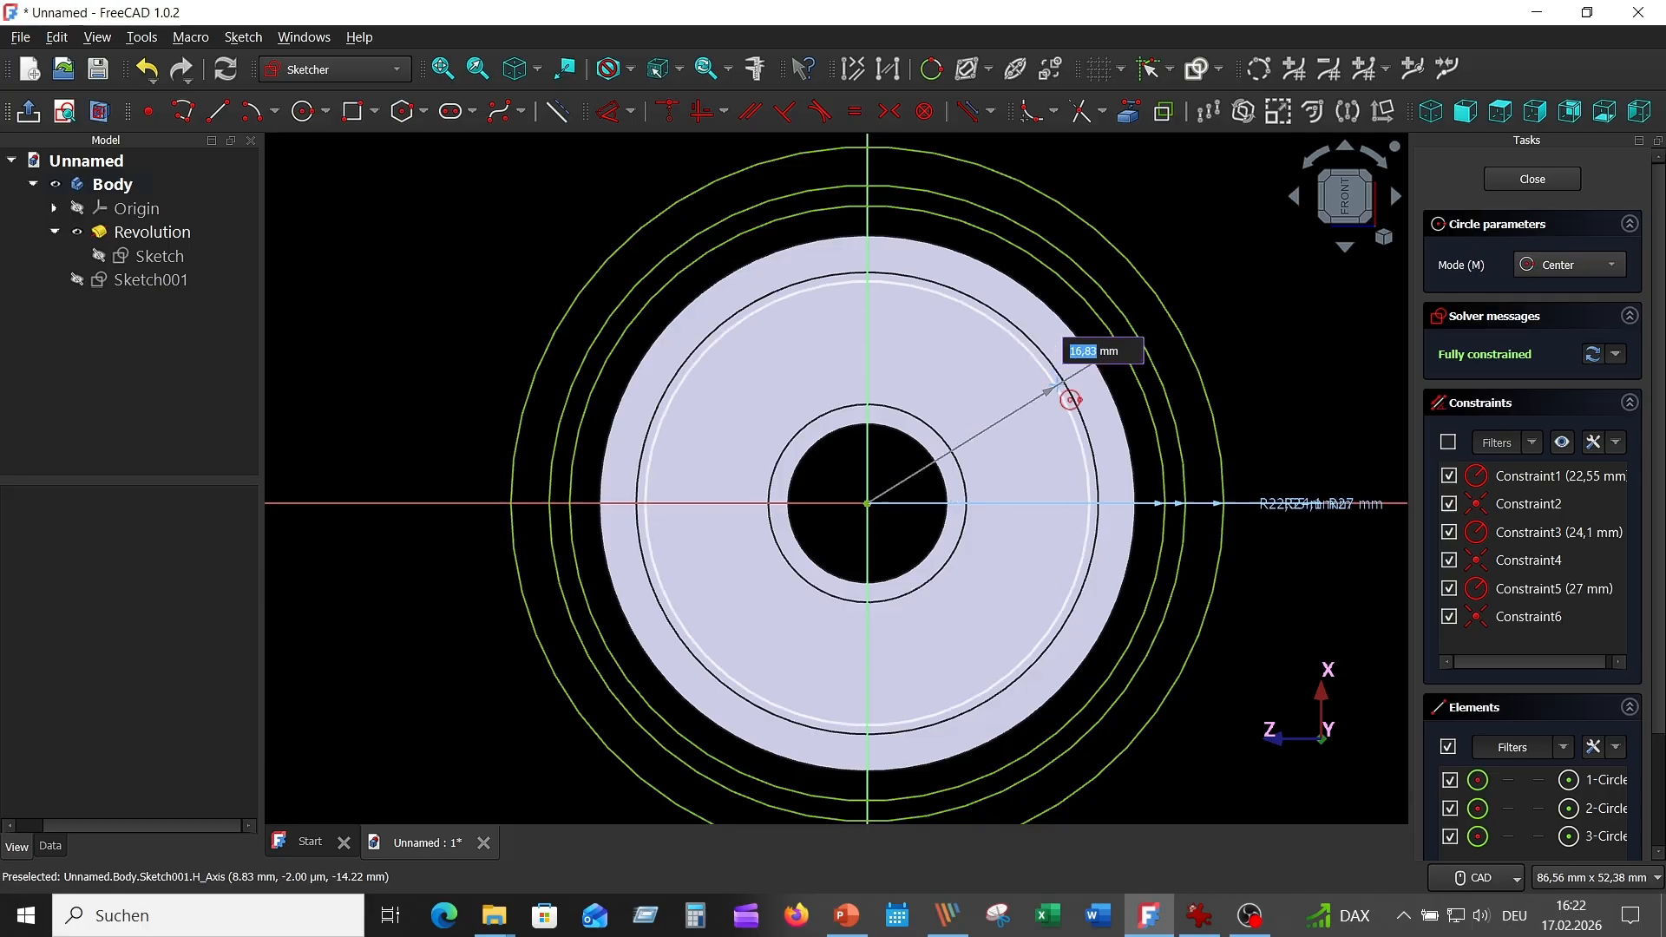
text(20,)
key(Return)
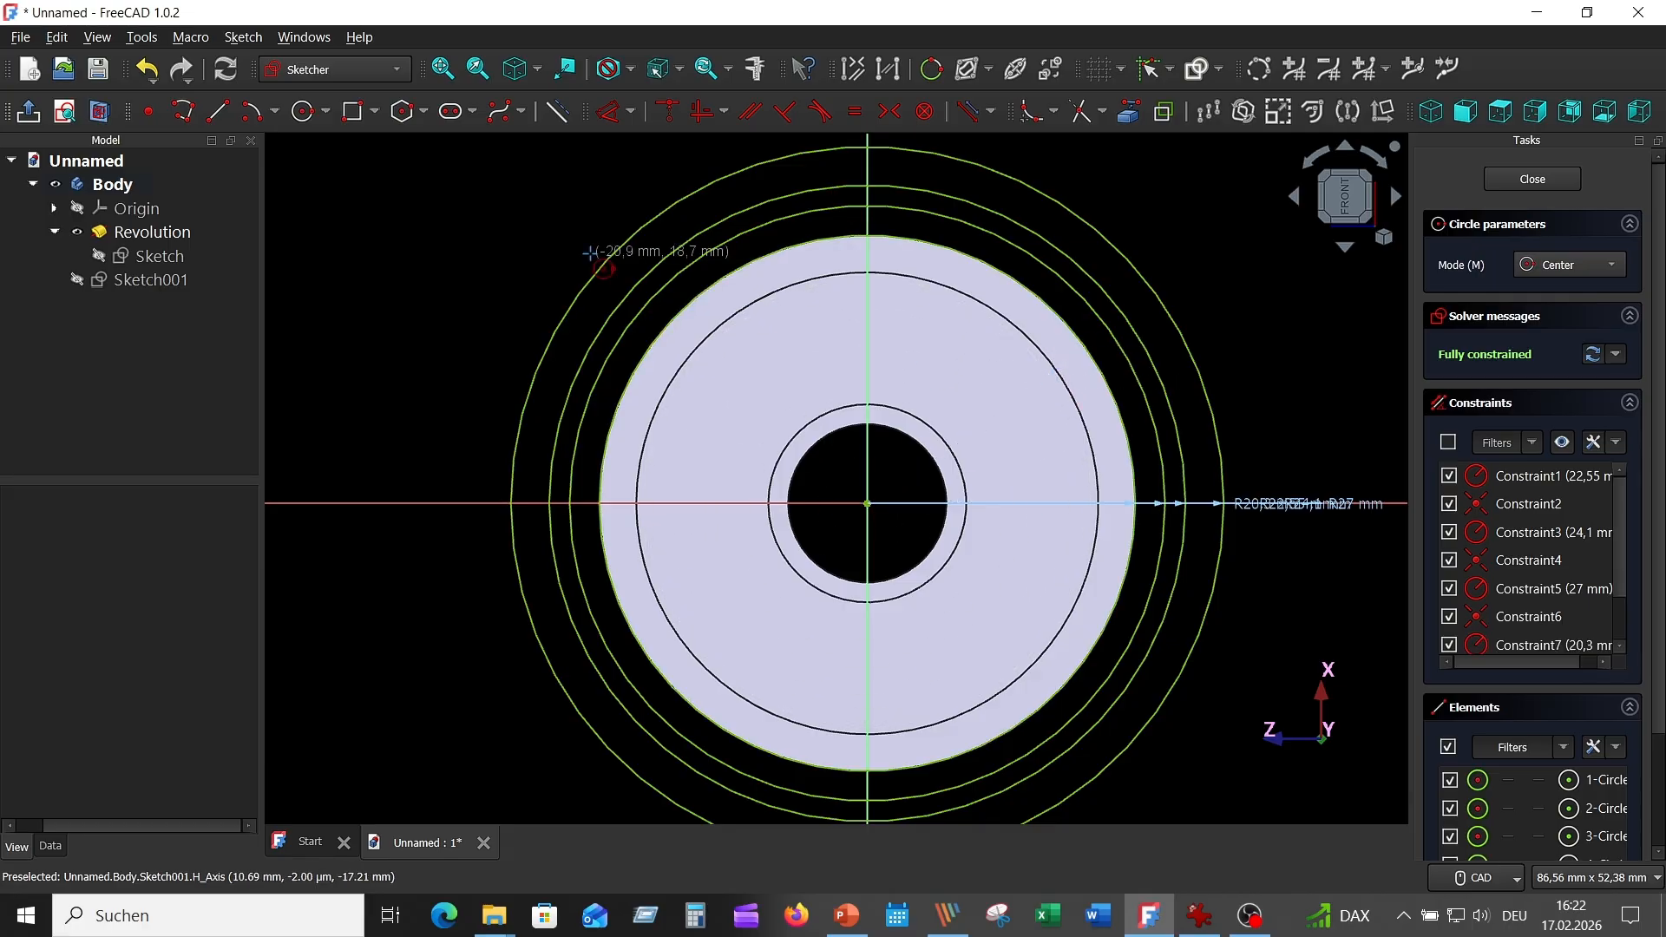
key(Escape)
Step: Hide the Revolution body and spread the overlapping radius dimensions of the four circles apart so each is readable
click(114, 260)
click(130, 232)
key(space)
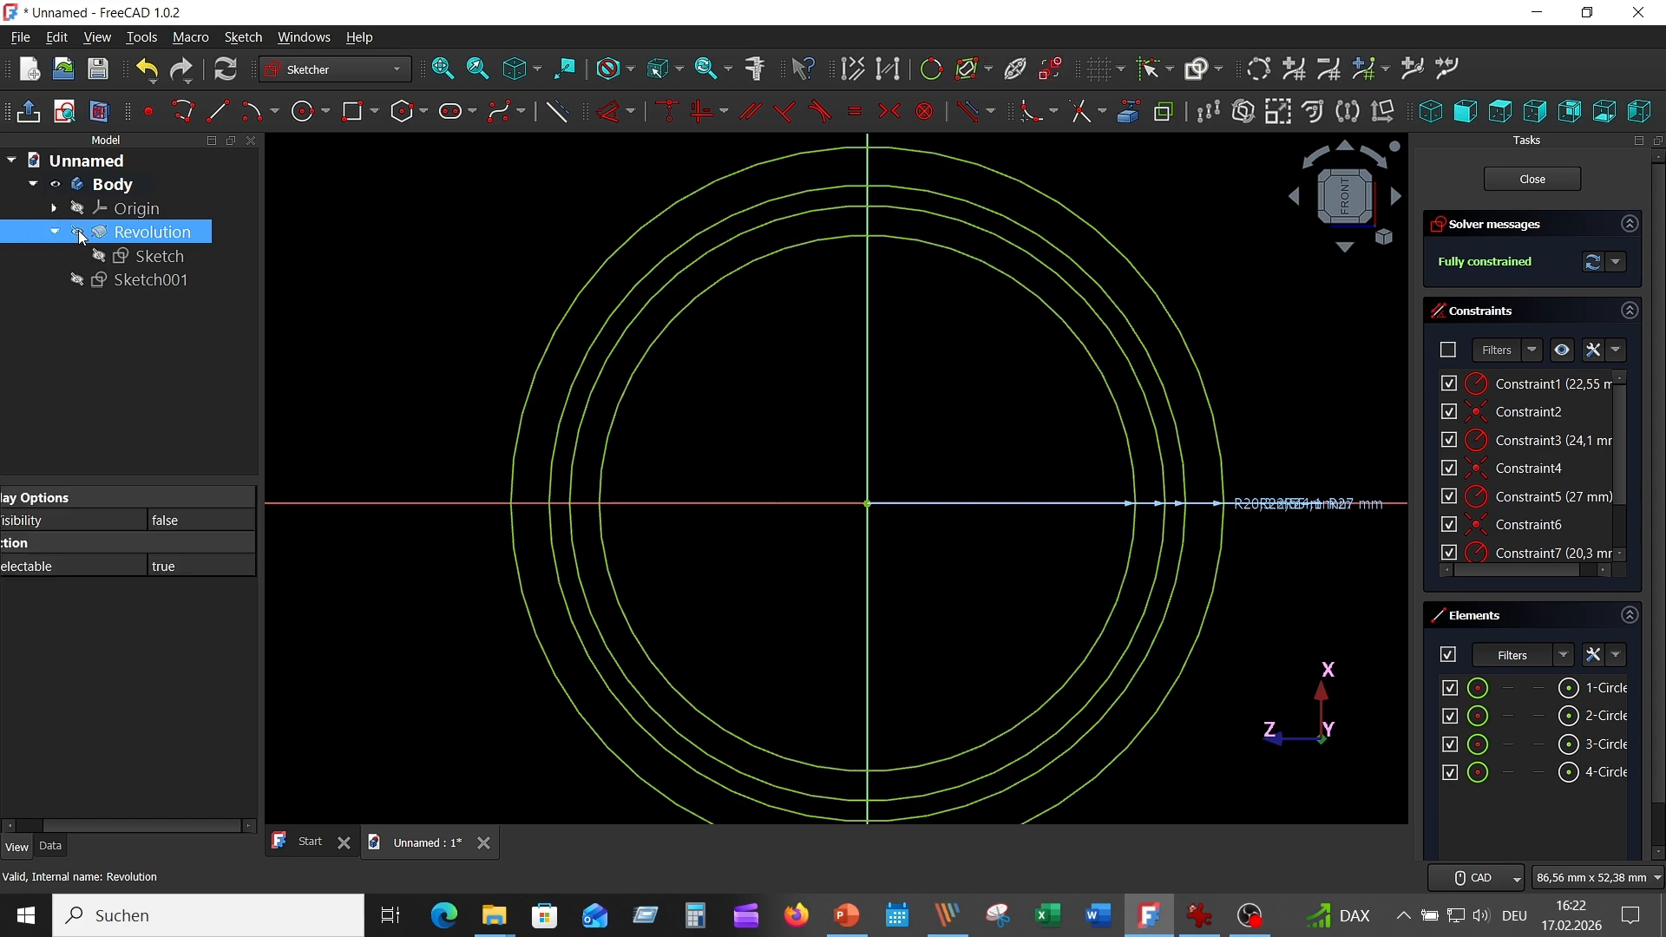
drag(1293, 482, 1256, 337)
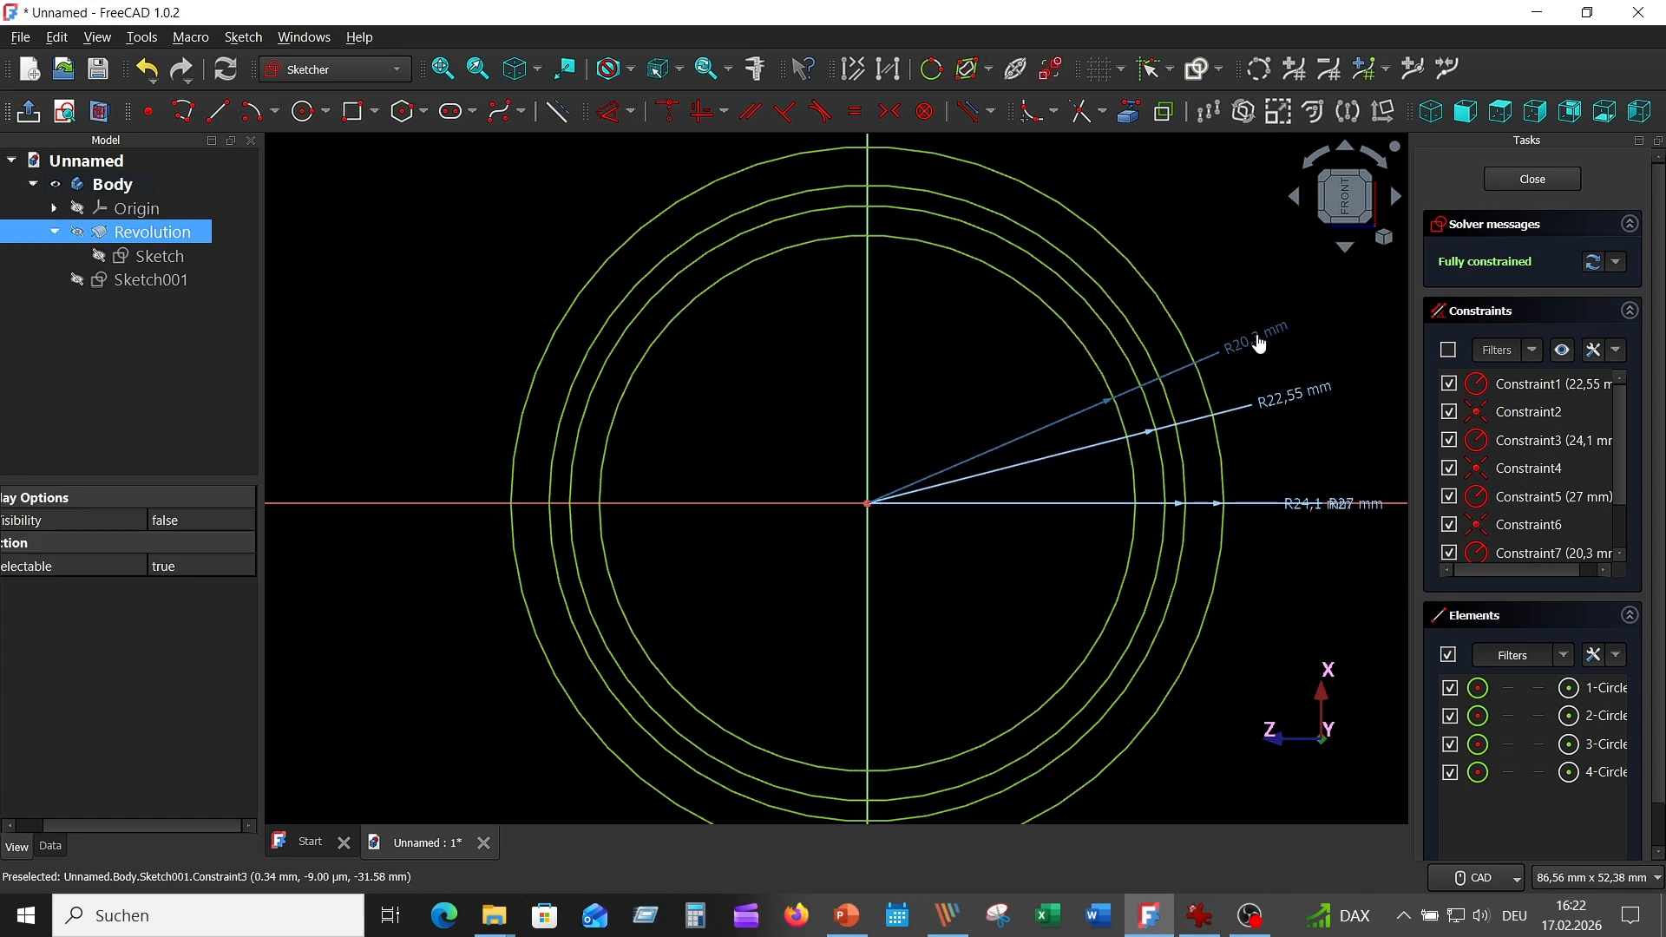
drag(1299, 505, 1247, 291)
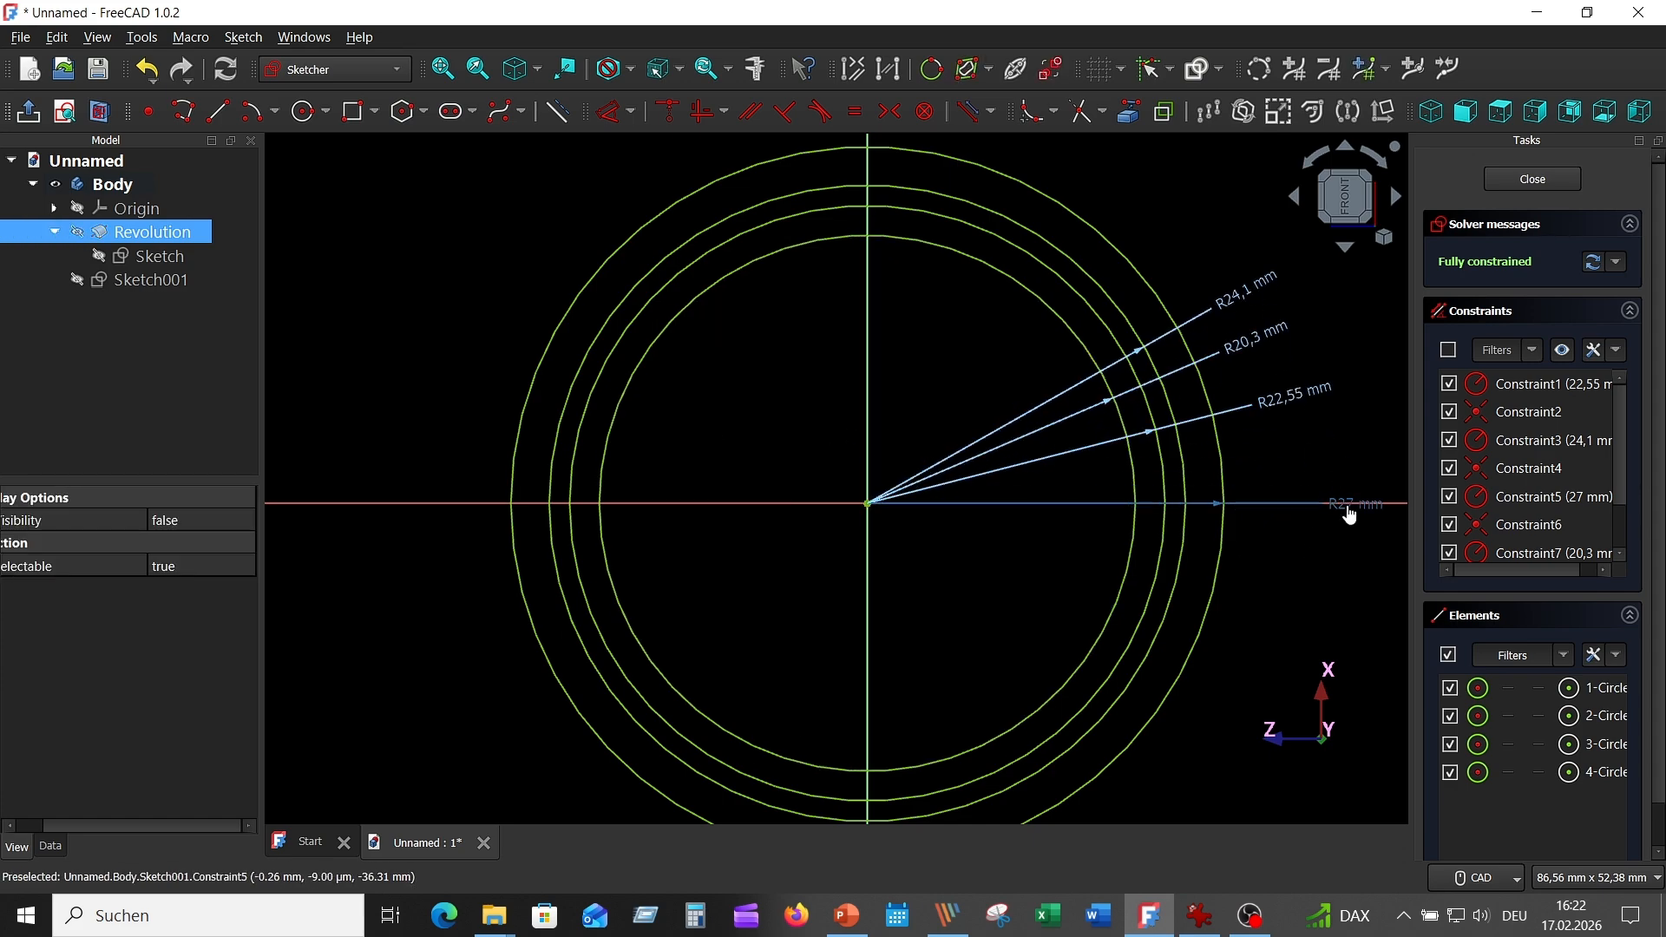
drag(1351, 506, 1237, 241)
Step: Convert the 22.55 mm and 24.1 mm radius circles to construction geometry
click(1018, 245)
click(558, 111)
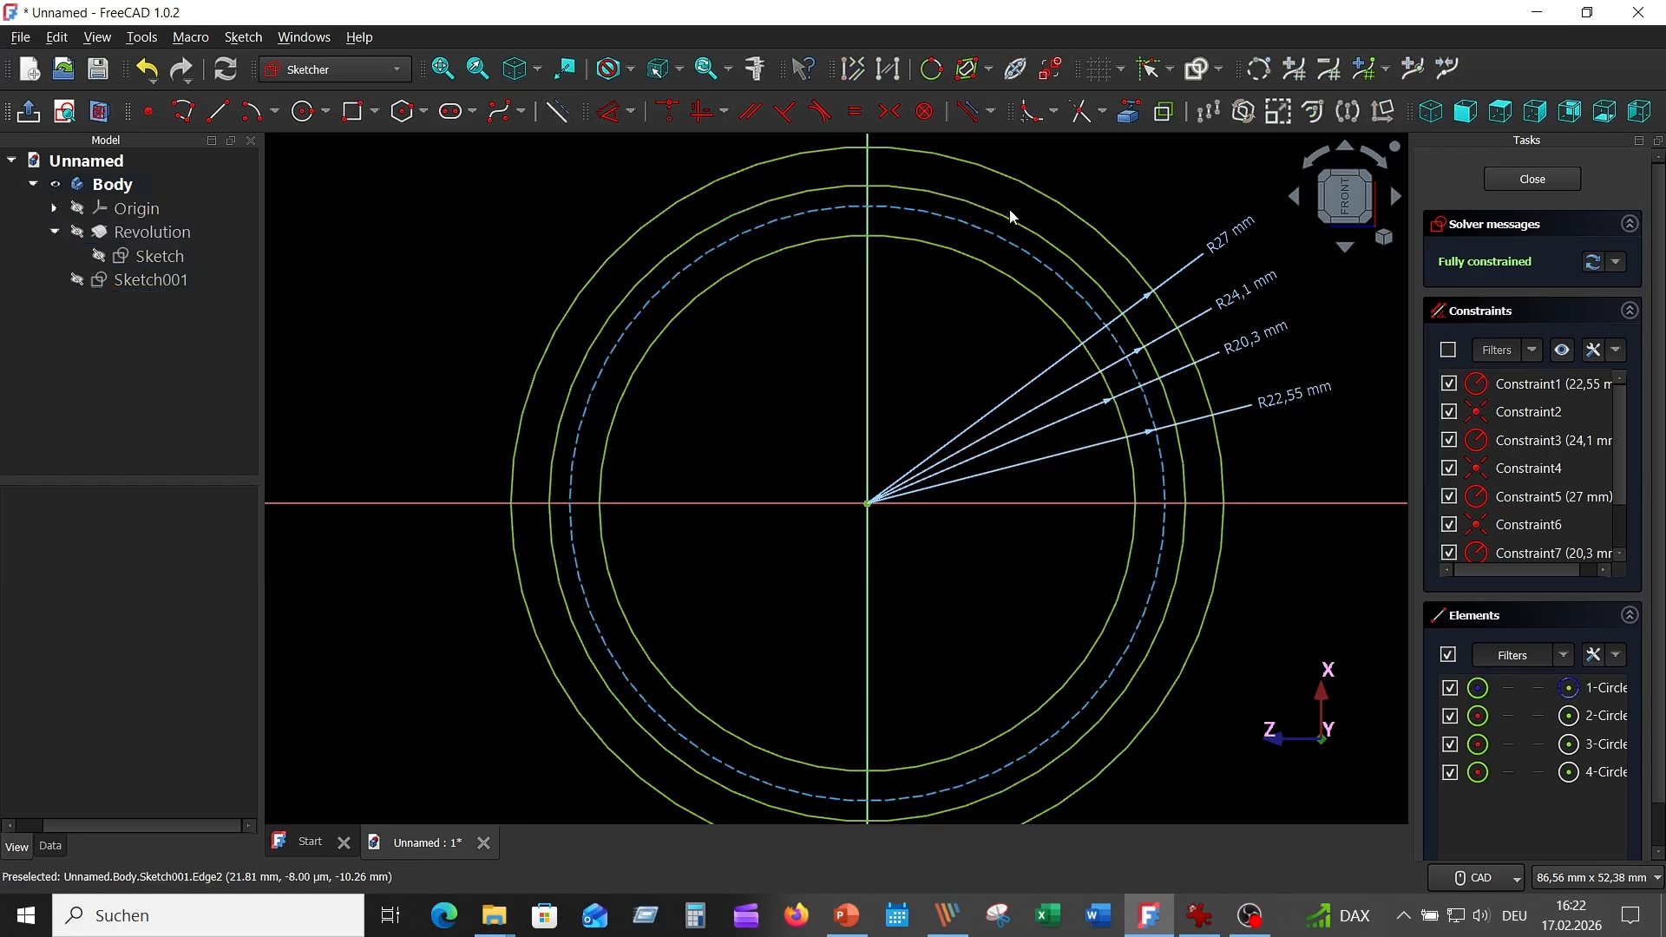
click(725, 218)
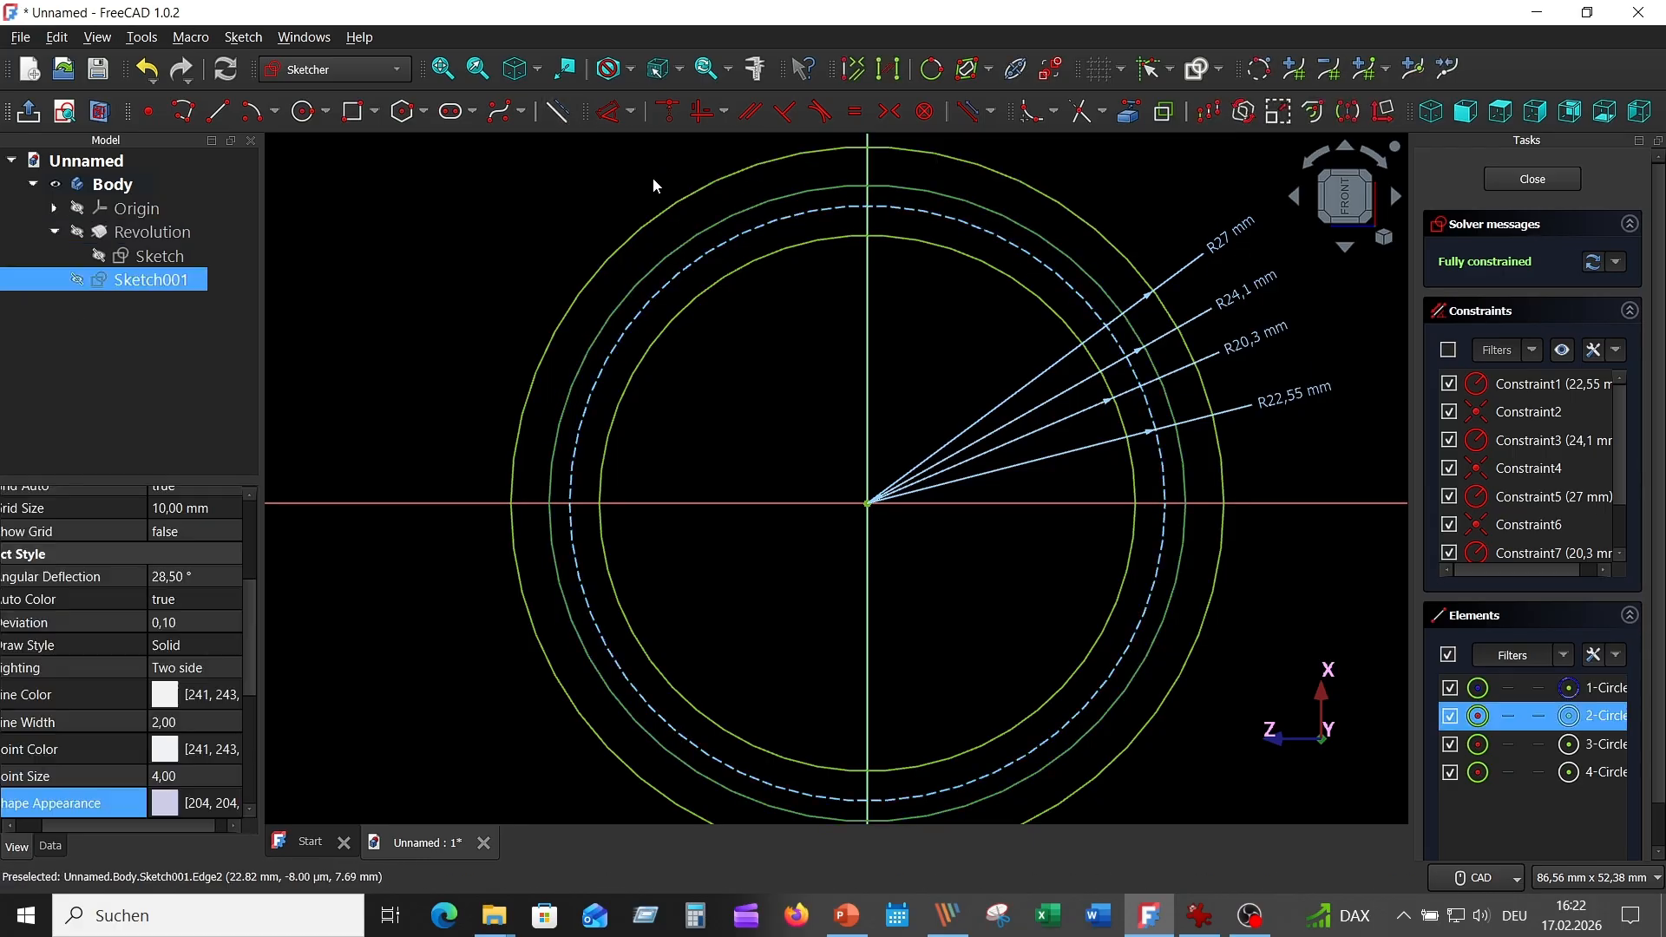
click(558, 111)
Step: Draw two inward-leaning lines from the 20.3 mm circle to the 22.55 mm circle, one on each side of the vertical axis
scroll(868, 139, up, 5)
click(217, 111)
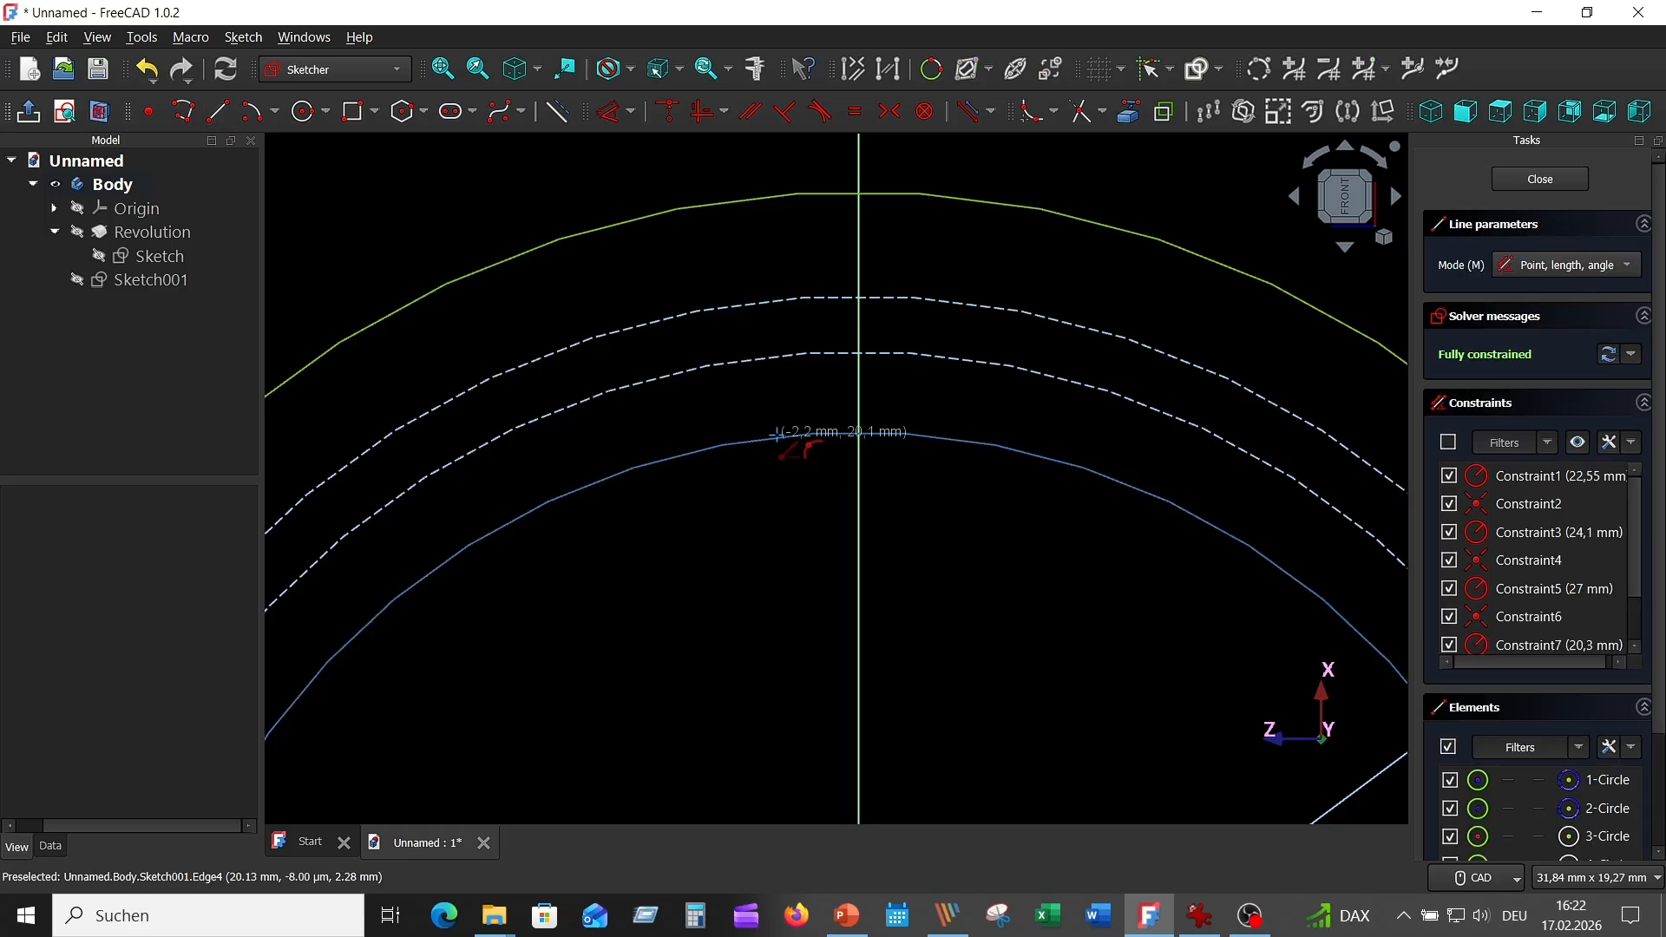
click(777, 437)
click(799, 353)
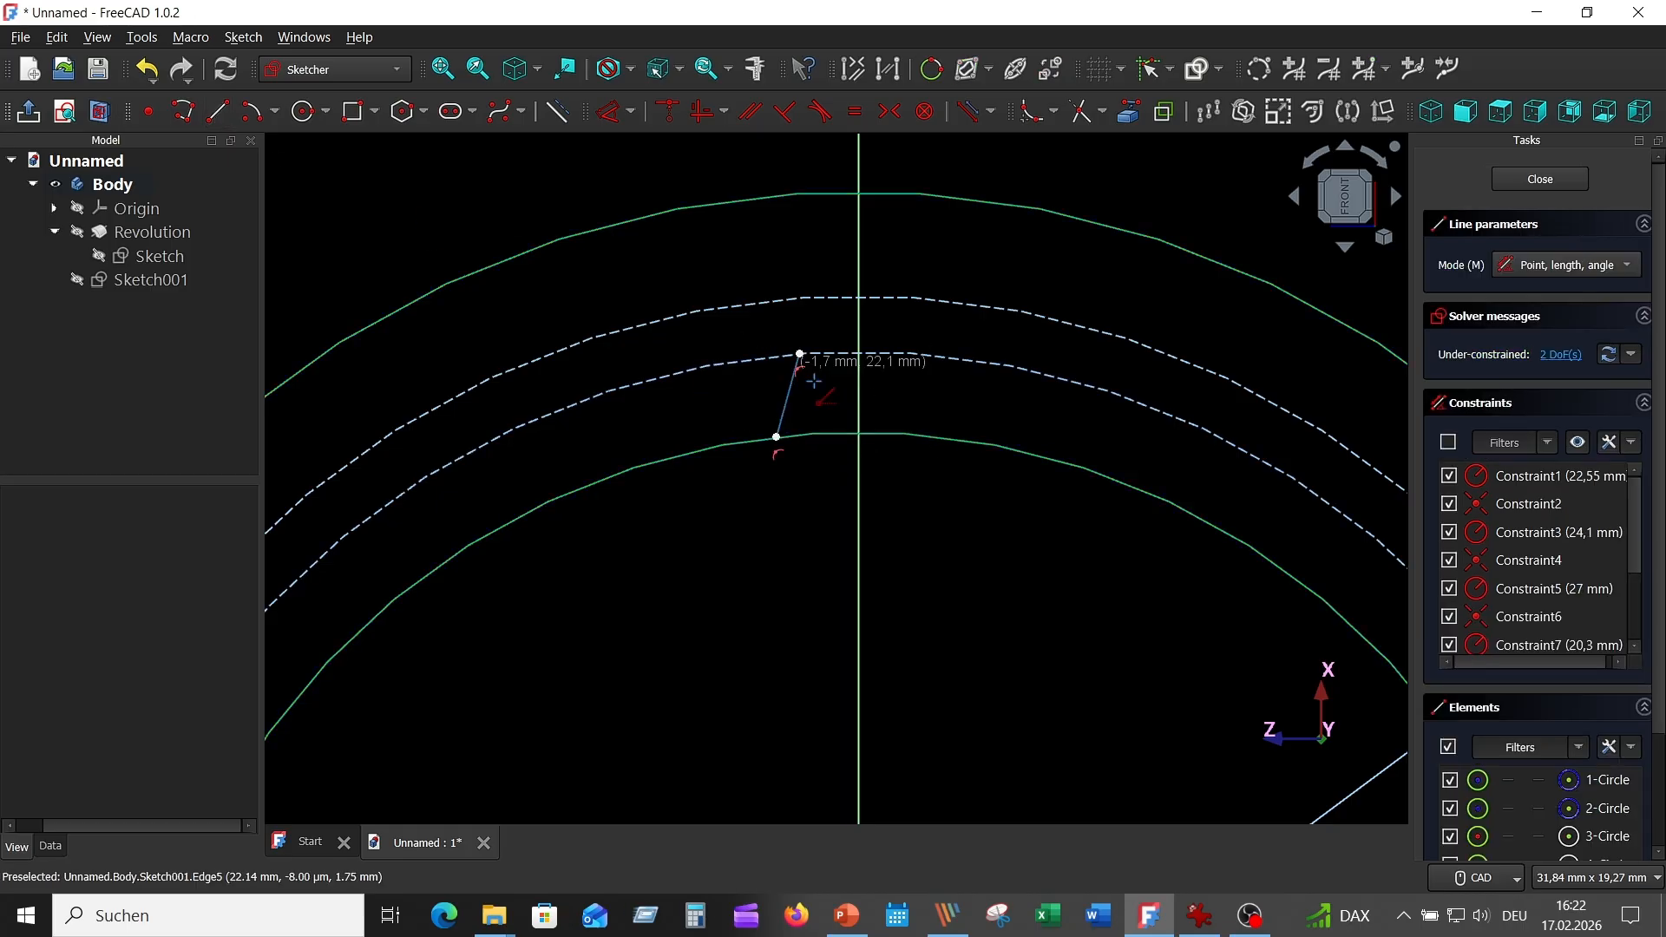
click(933, 434)
click(921, 353)
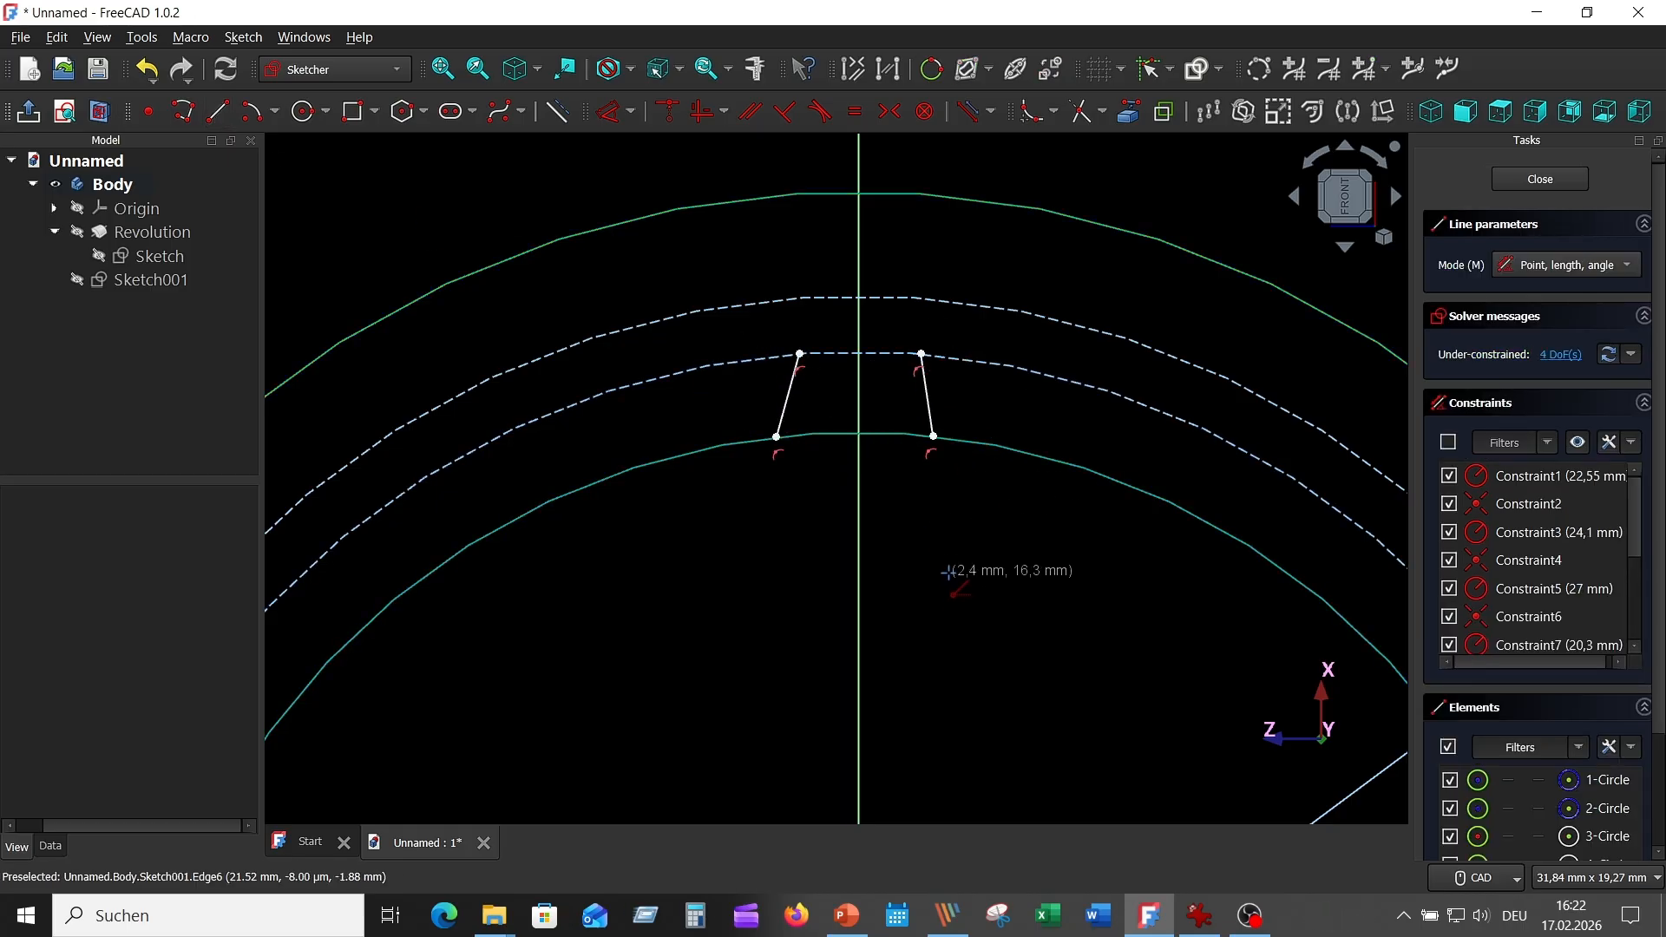
right_click(948, 569)
Step: Constrain the lower and the upper endpoint pairs of the two flank lines symmetric about the vertical axis
click(775, 438)
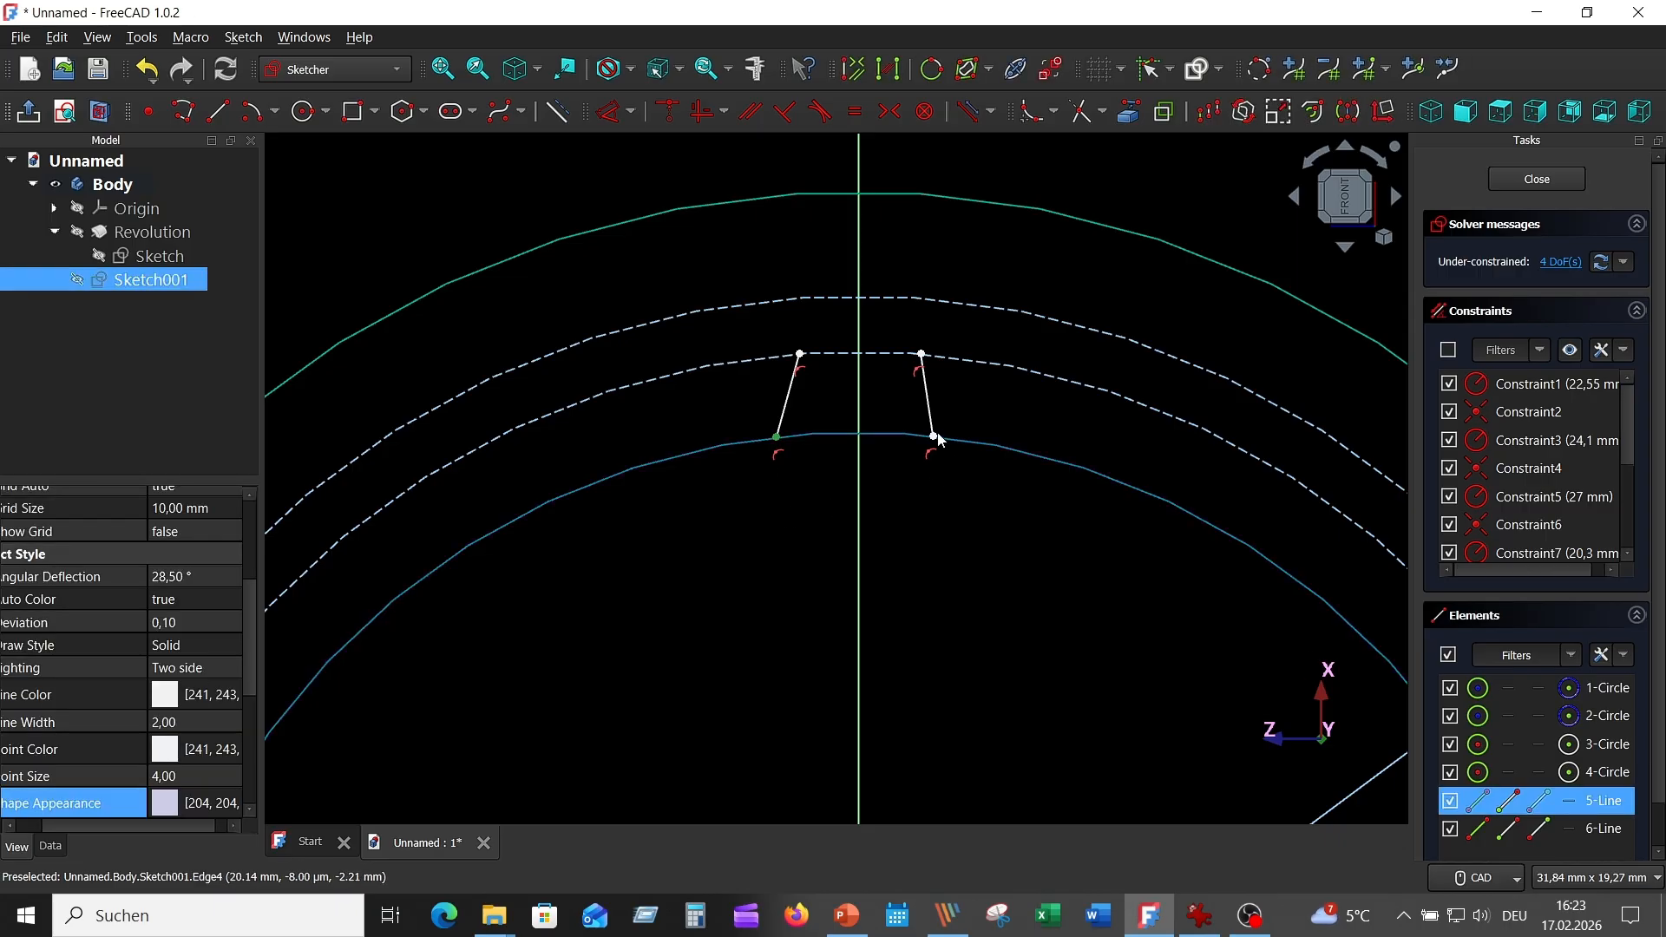
click(932, 435)
click(864, 517)
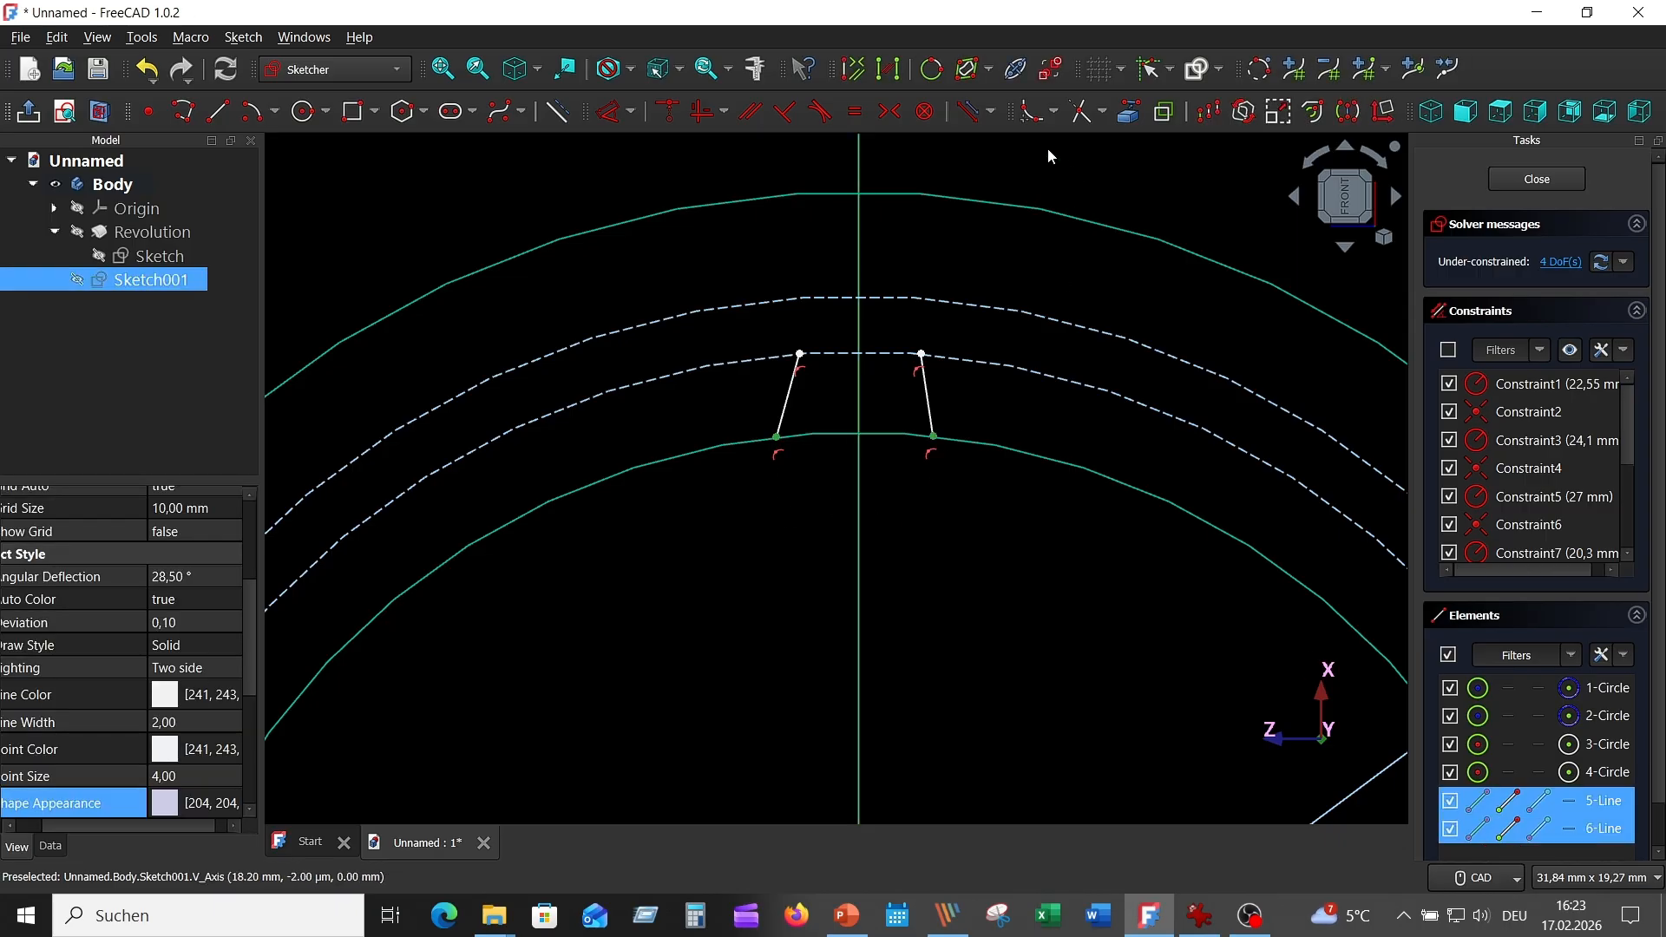
click(889, 111)
click(921, 354)
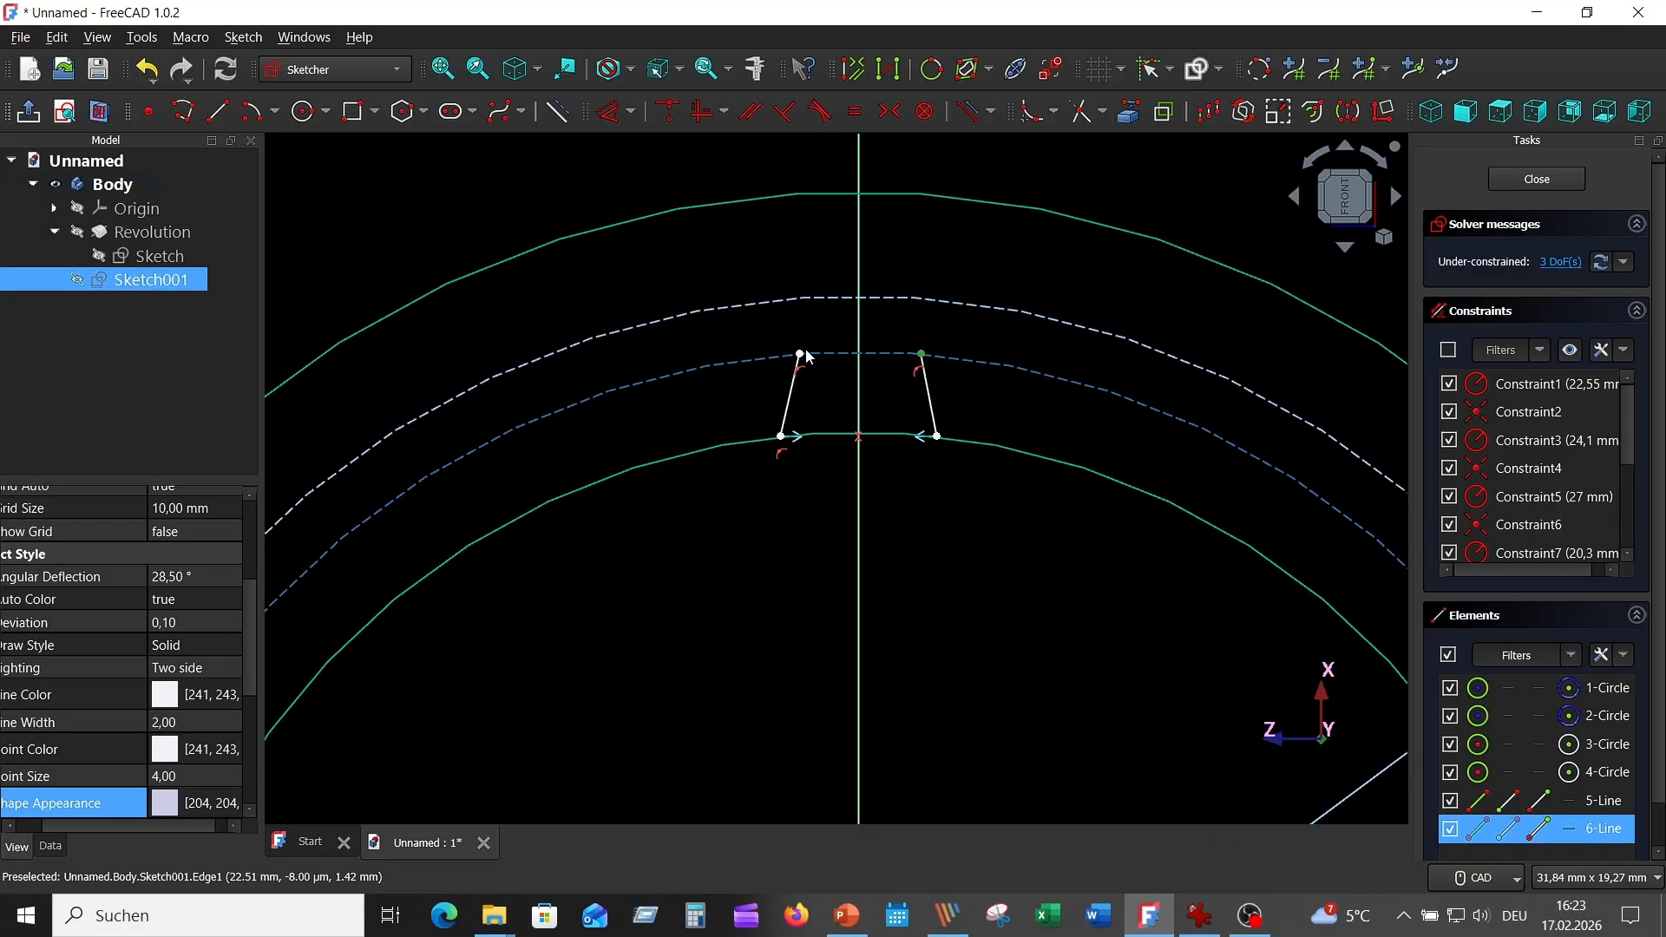
click(800, 353)
click(858, 256)
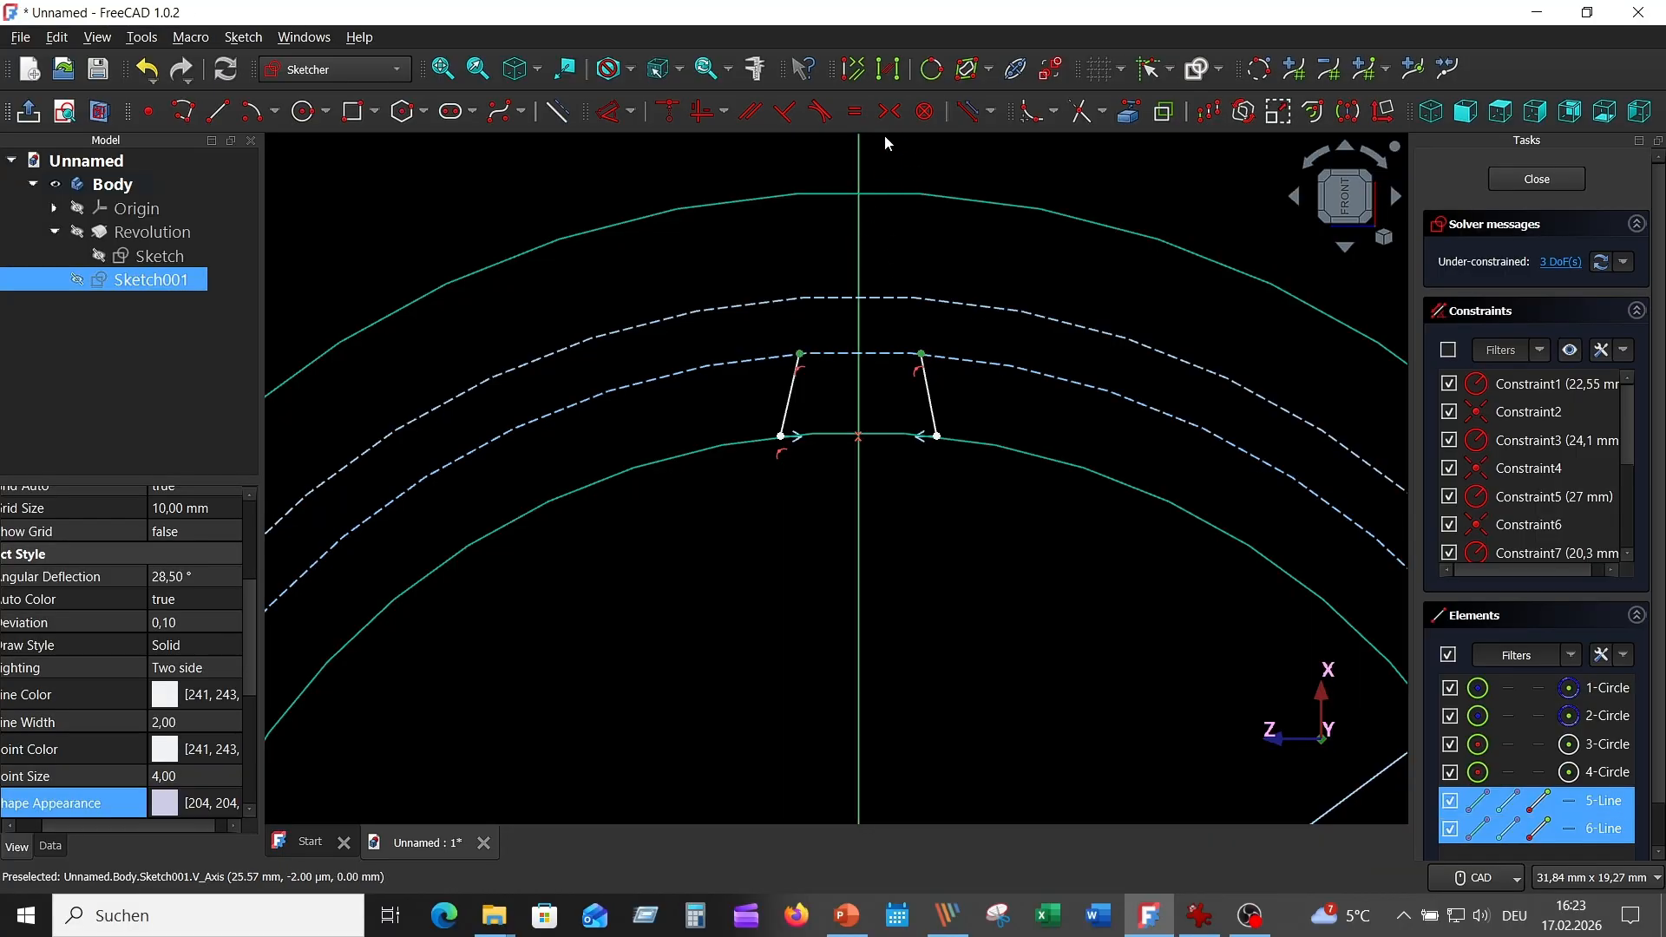
click(889, 111)
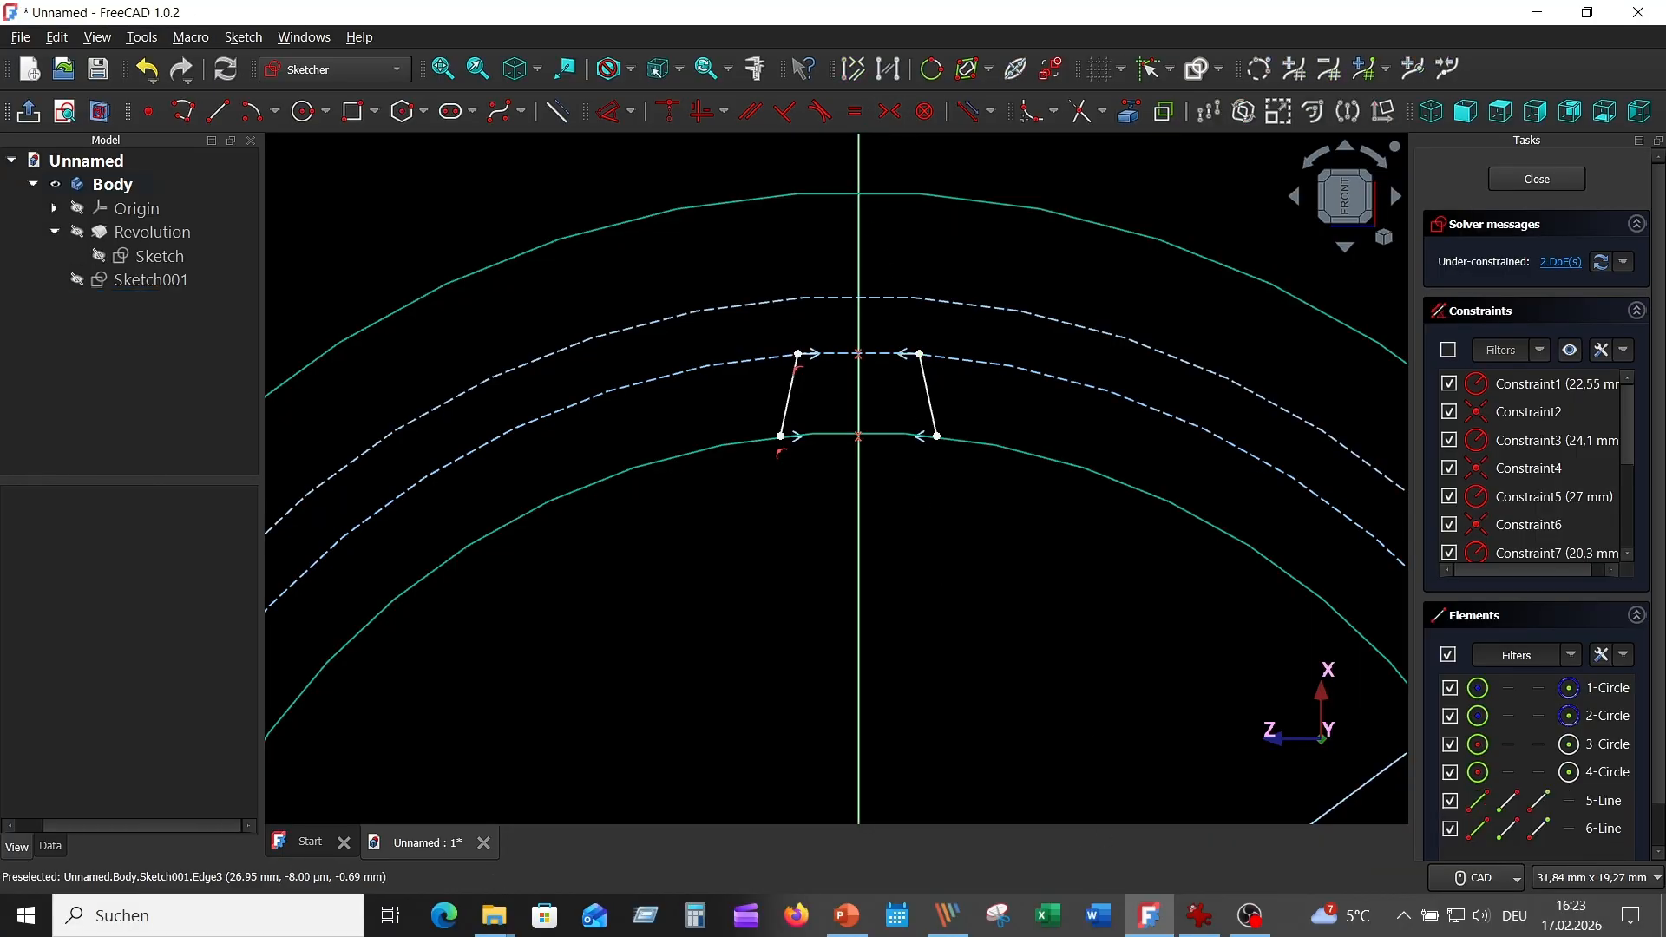
Step: Consult the gear drawing and dimension the distance between the flank lines' lower endpoints as 6 mm
click(1199, 915)
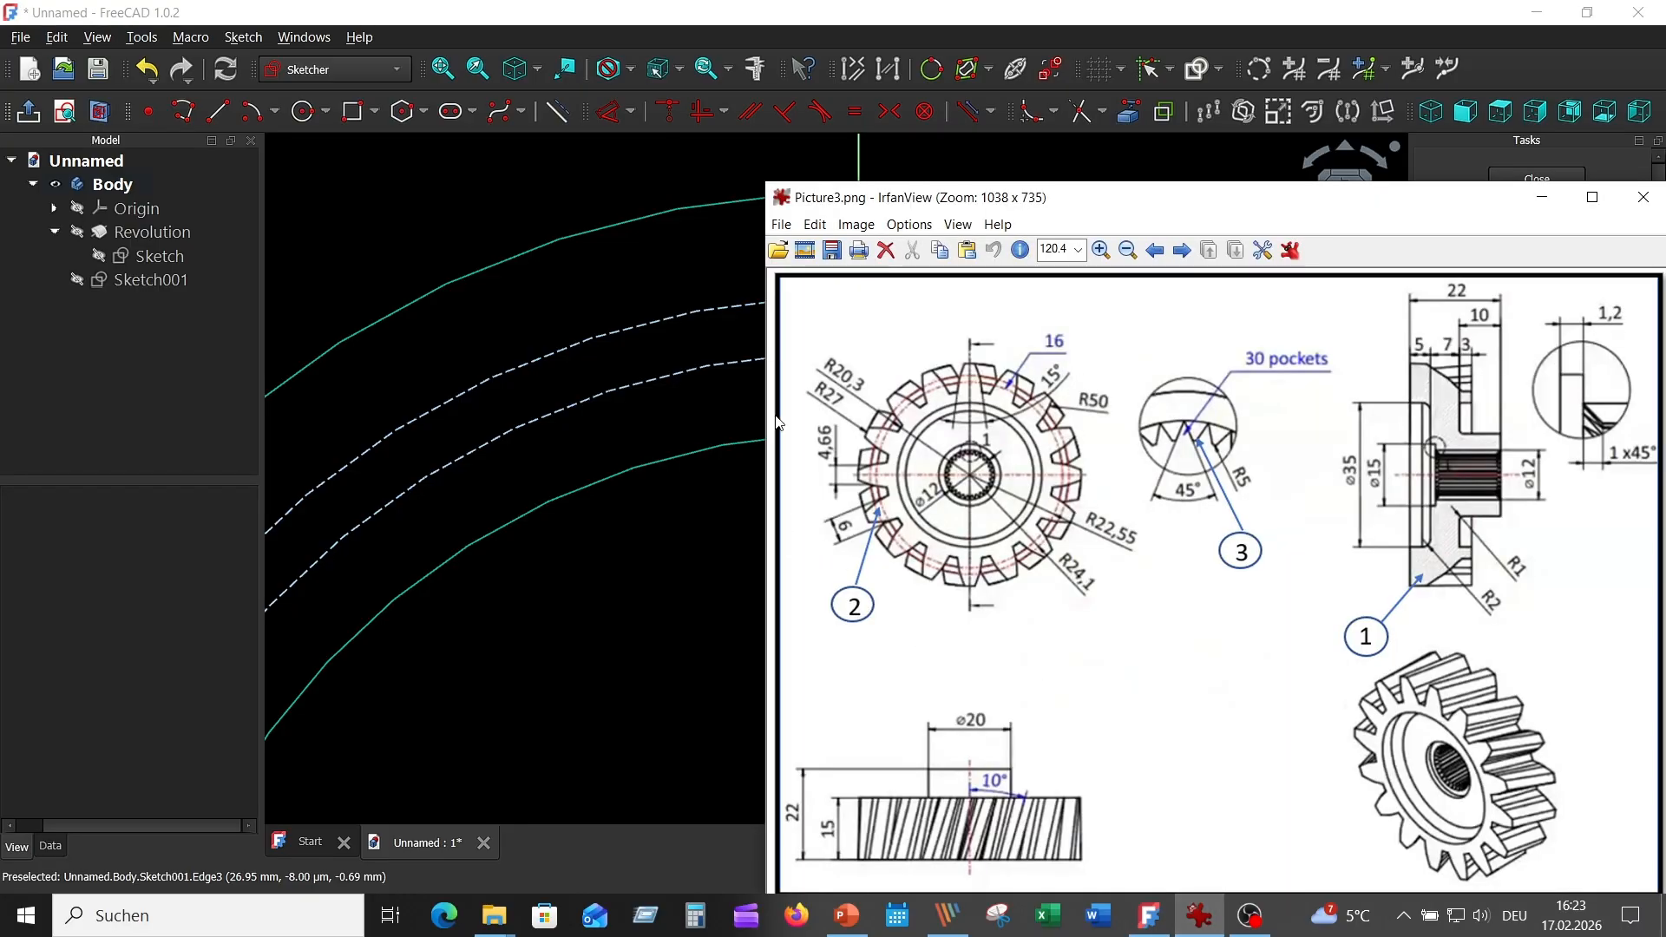
click(642, 589)
mouse_move(832, 475)
middle_down()
mouse_move(945, 498)
mouse_move(817, 479)
middle_up()
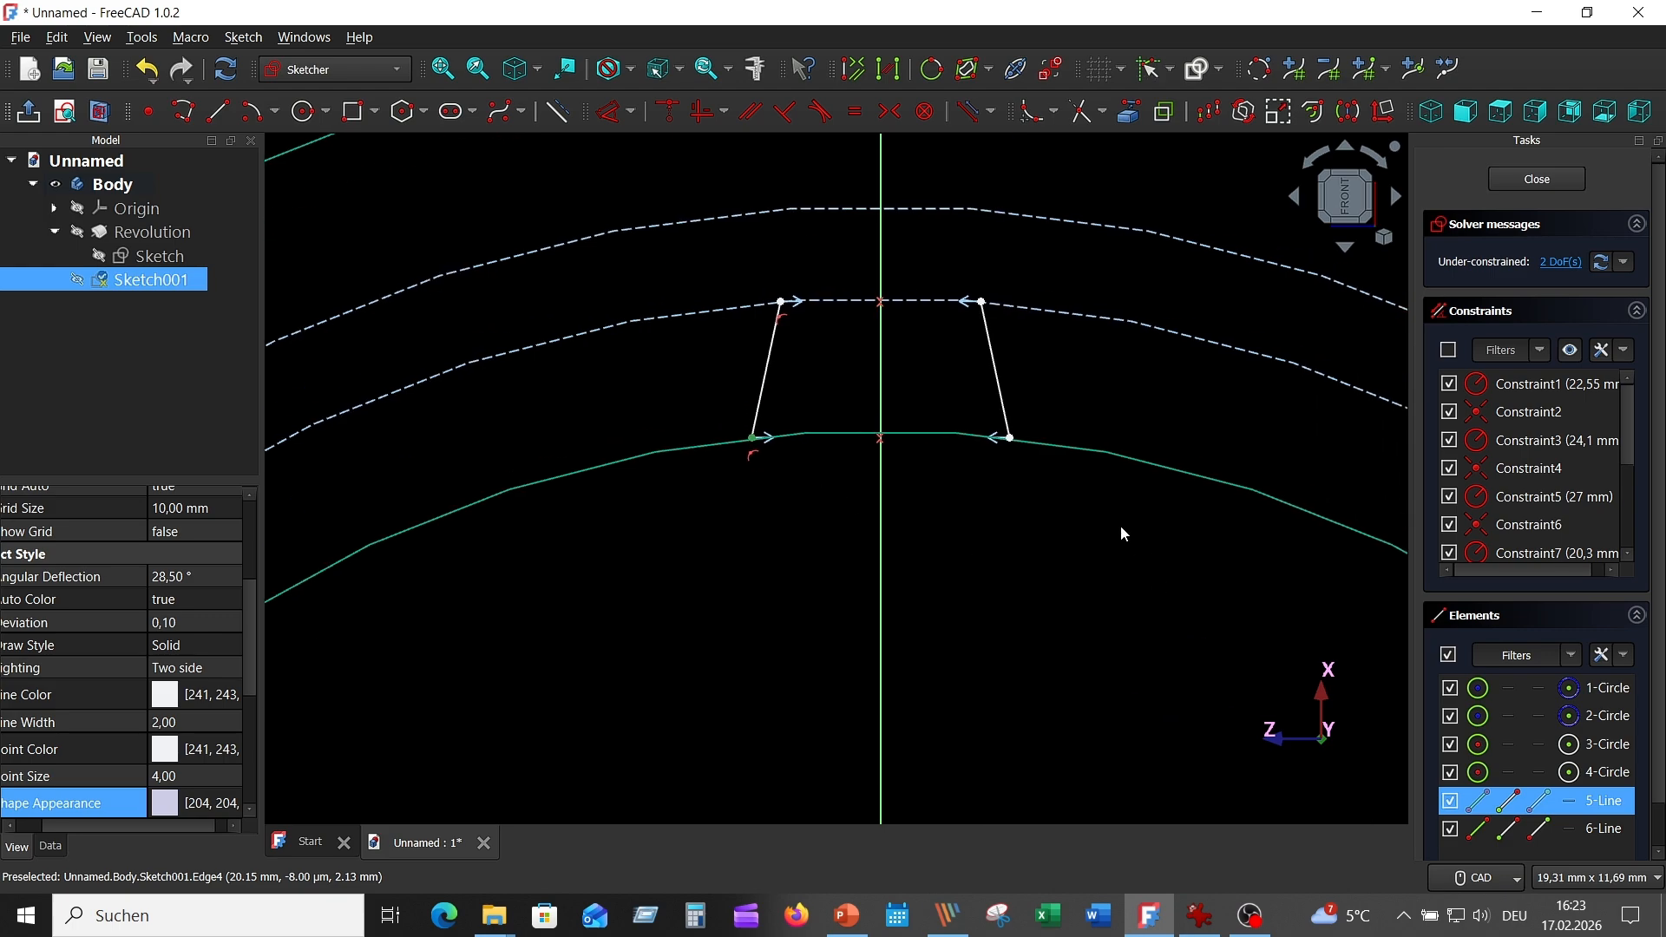
click(1011, 439)
click(617, 114)
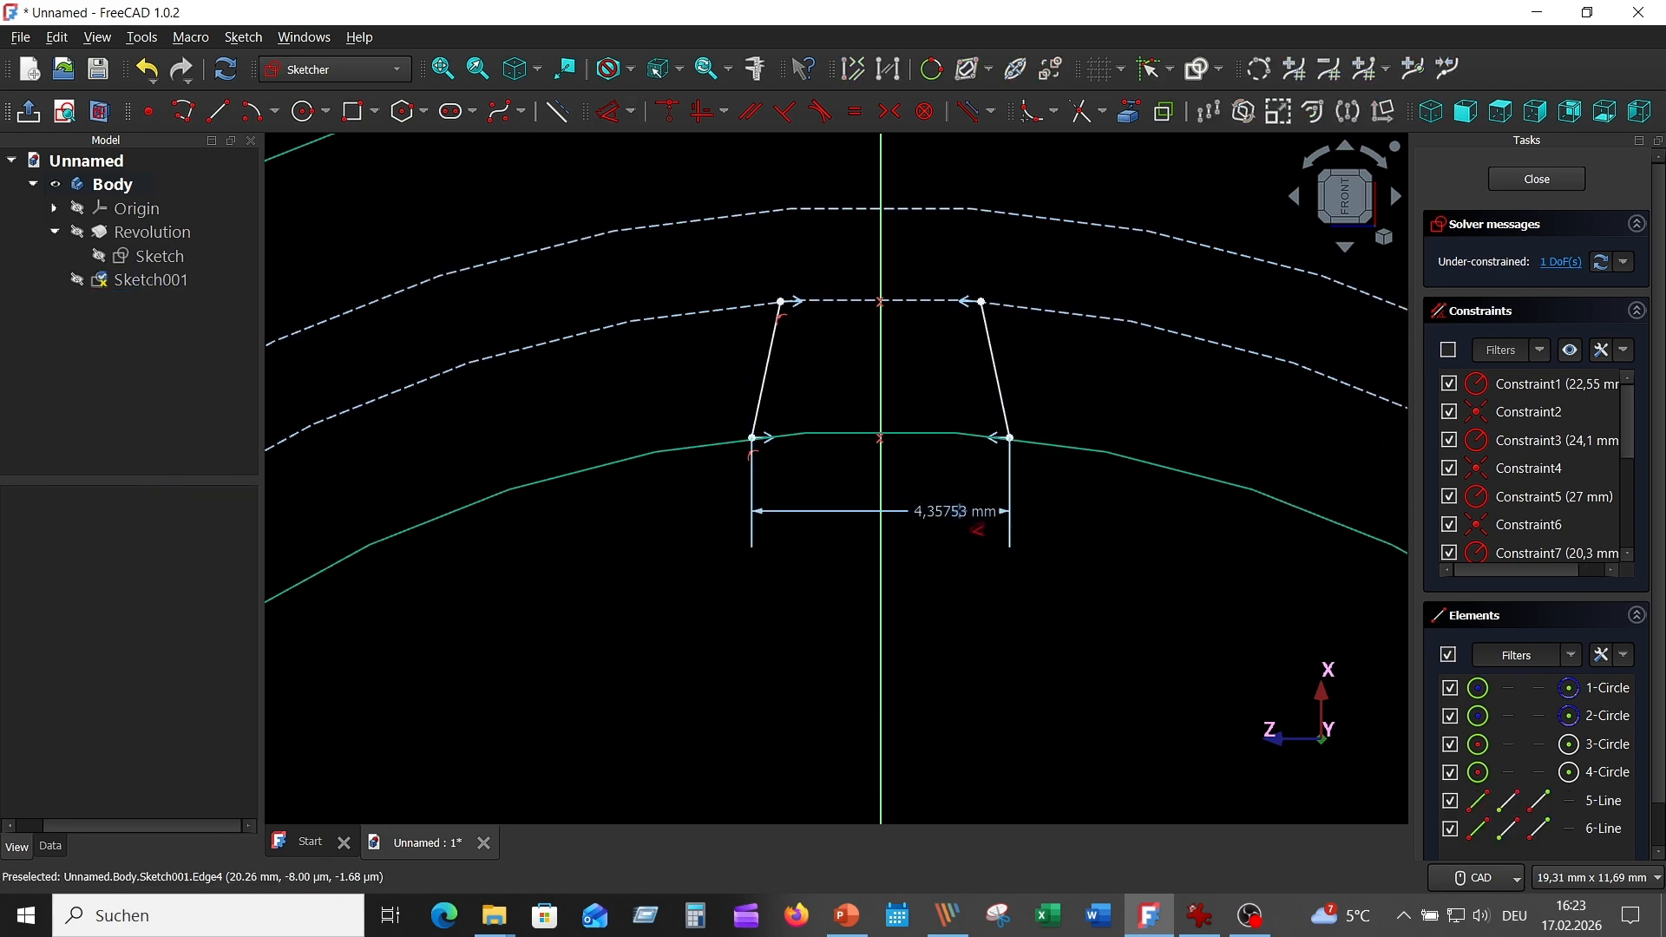
click(963, 497)
text(6)
key(Return)
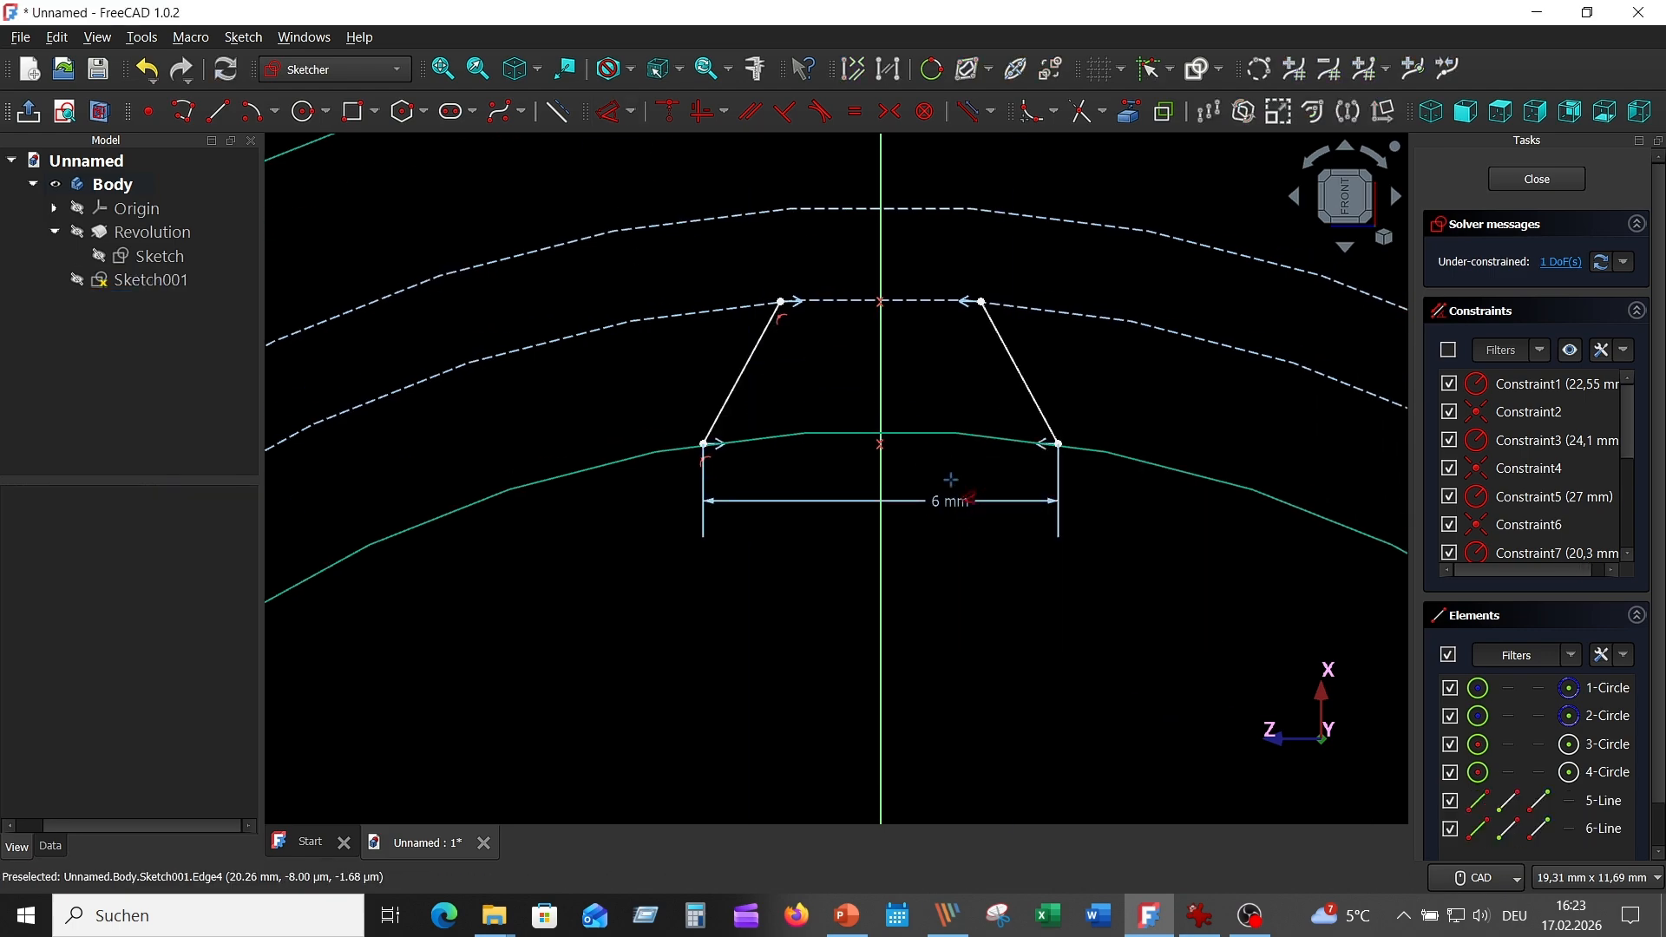
Step: Set the angle between the two flank lines to 15° and place its dimension below the profile
click(1012, 356)
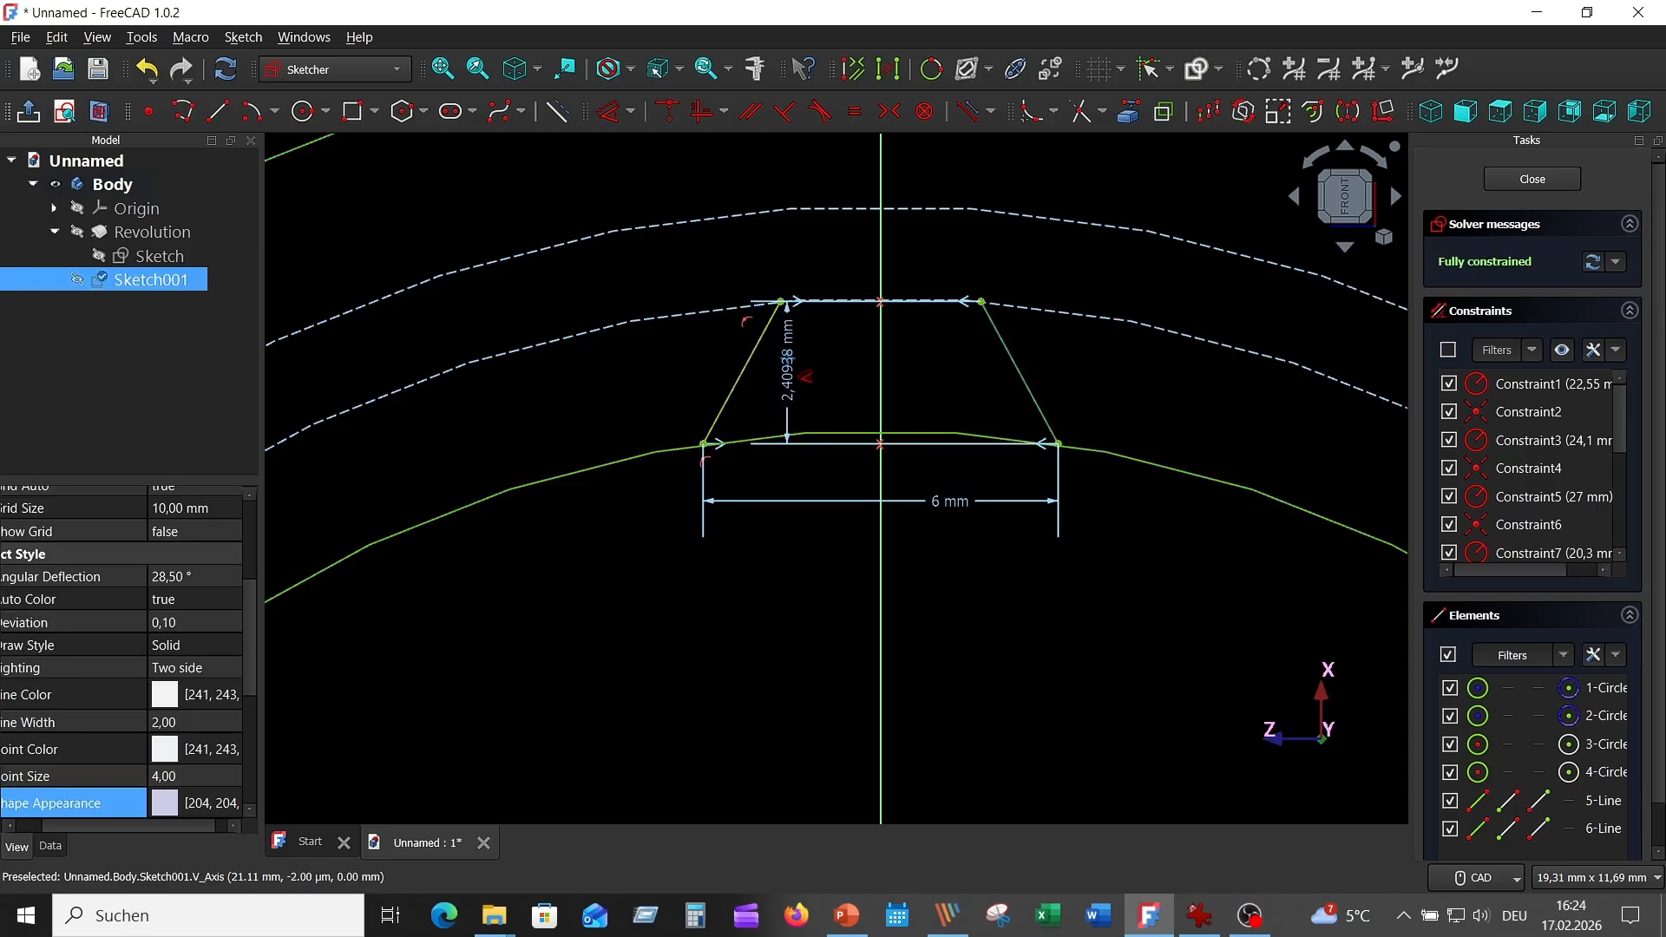
click(741, 373)
click(972, 651)
text(1)
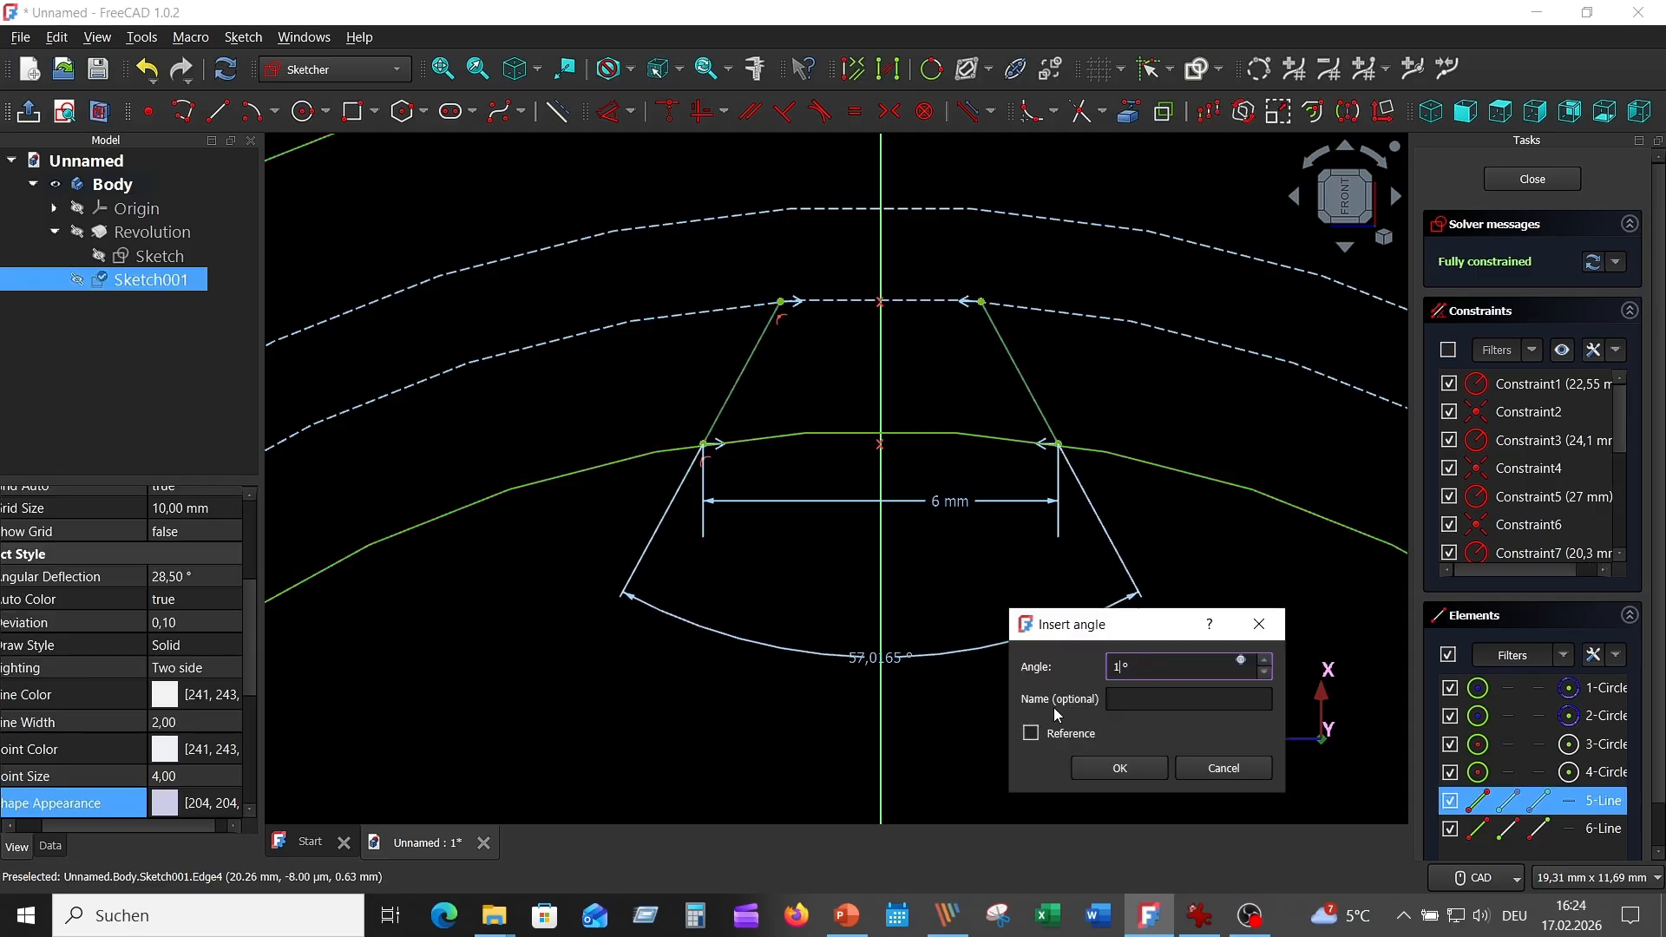
text(4)
key(Return)
scroll(1145, 733, down, 3)
mouse_move(1062, 328)
mouse_down()
mouse_move(1086, 707)
mouse_move(1149, 734)
mouse_up()
mouse_move(1149, 734)
middle_down()
mouse_move(1060, 503)
mouse_move(1022, 482)
middle_up()
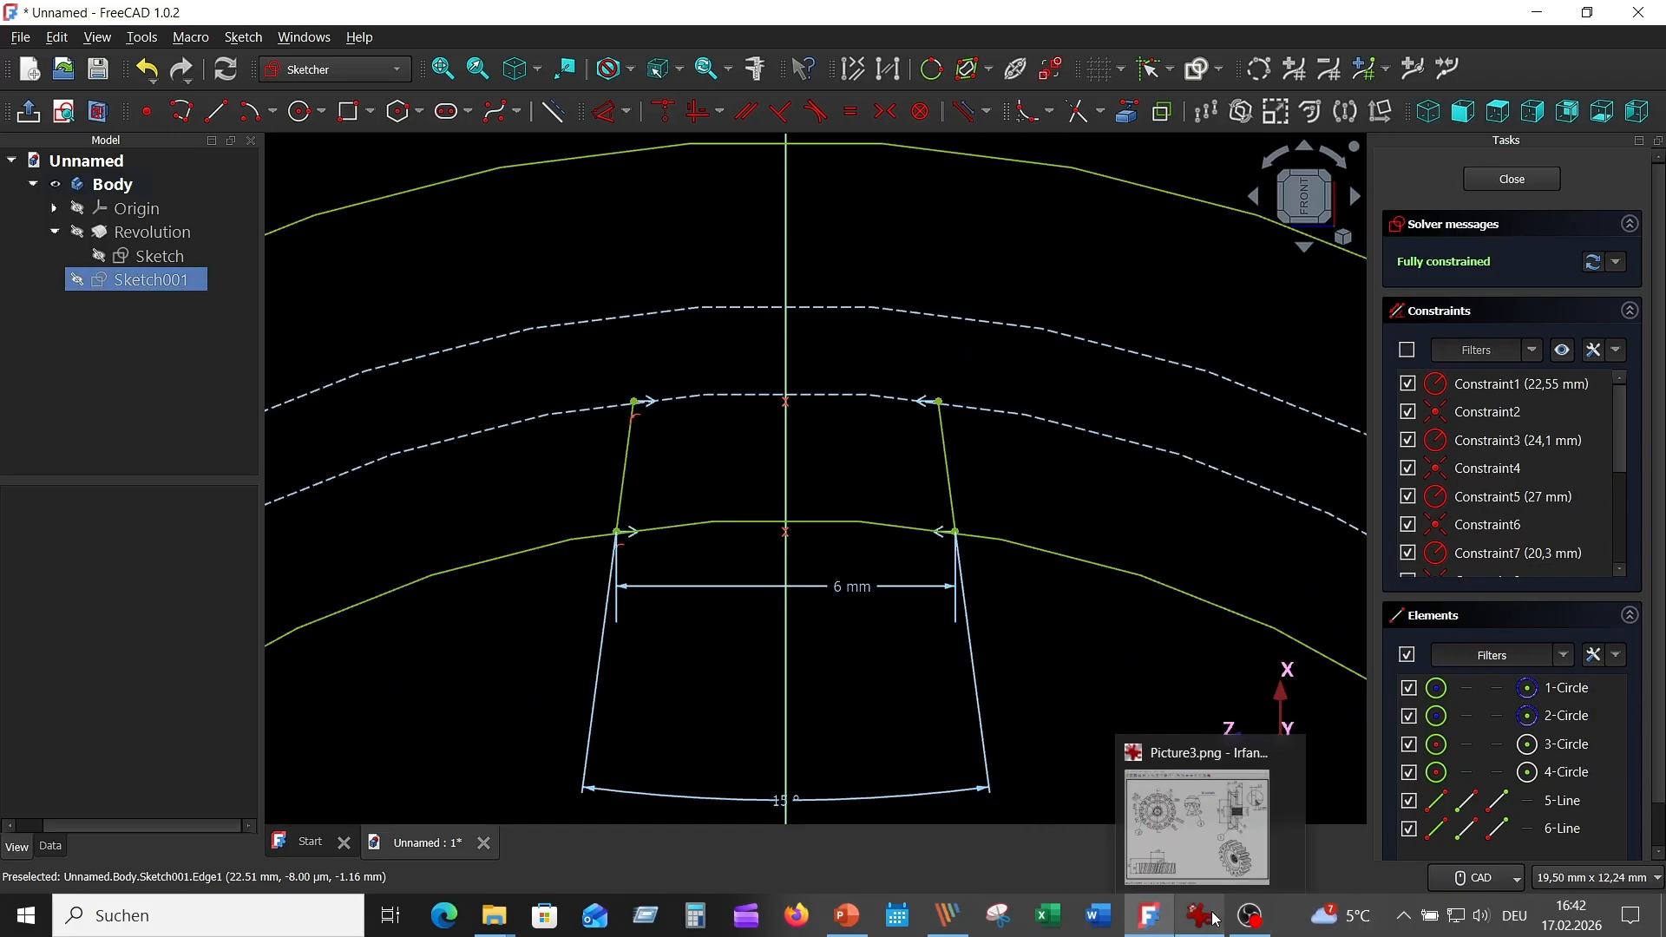
Step: Check the gear drawing and draw a line from each flank's upper endpoint to the 24.1 mm construction circle
click(1120, 757)
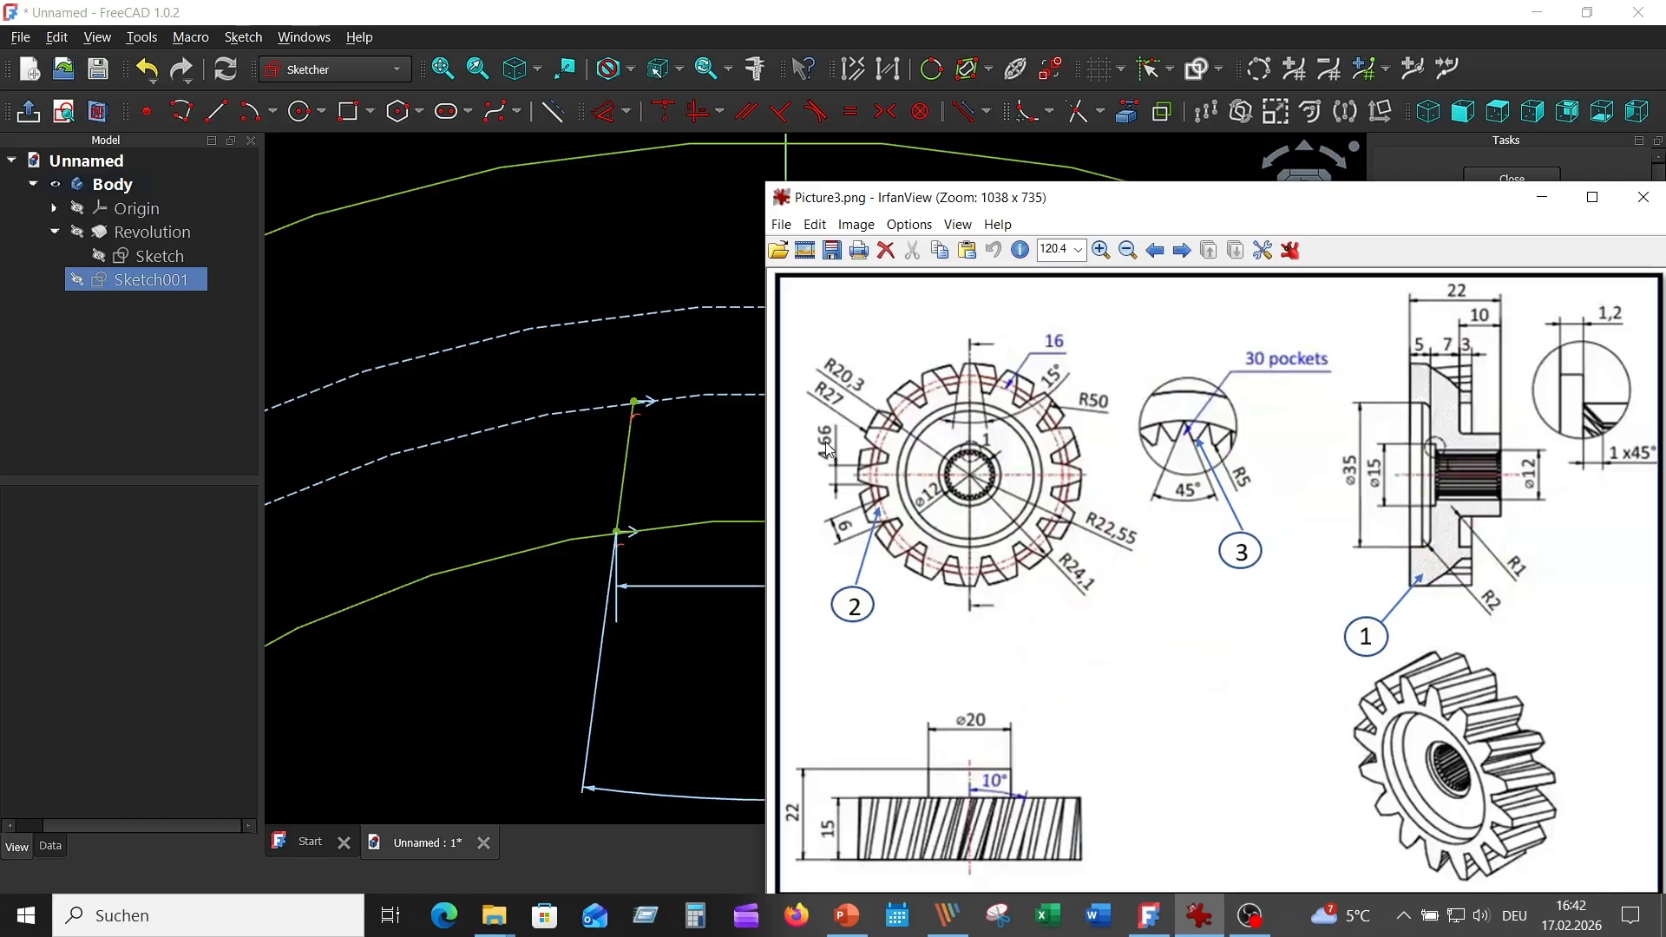
click(701, 460)
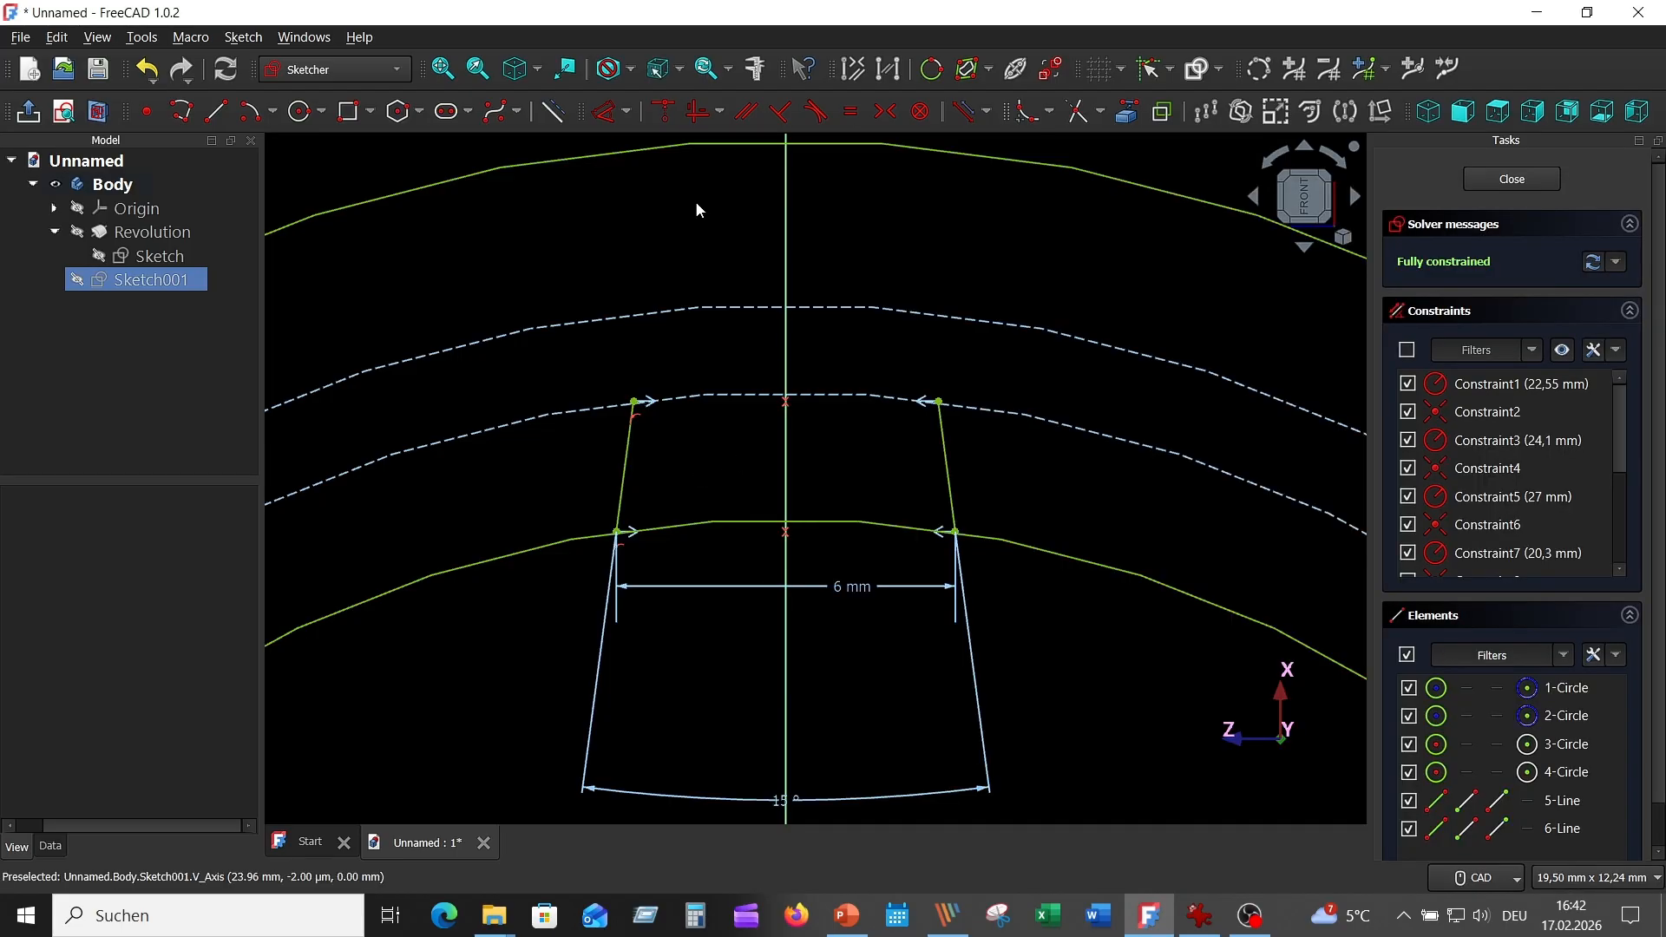
click(216, 111)
click(634, 400)
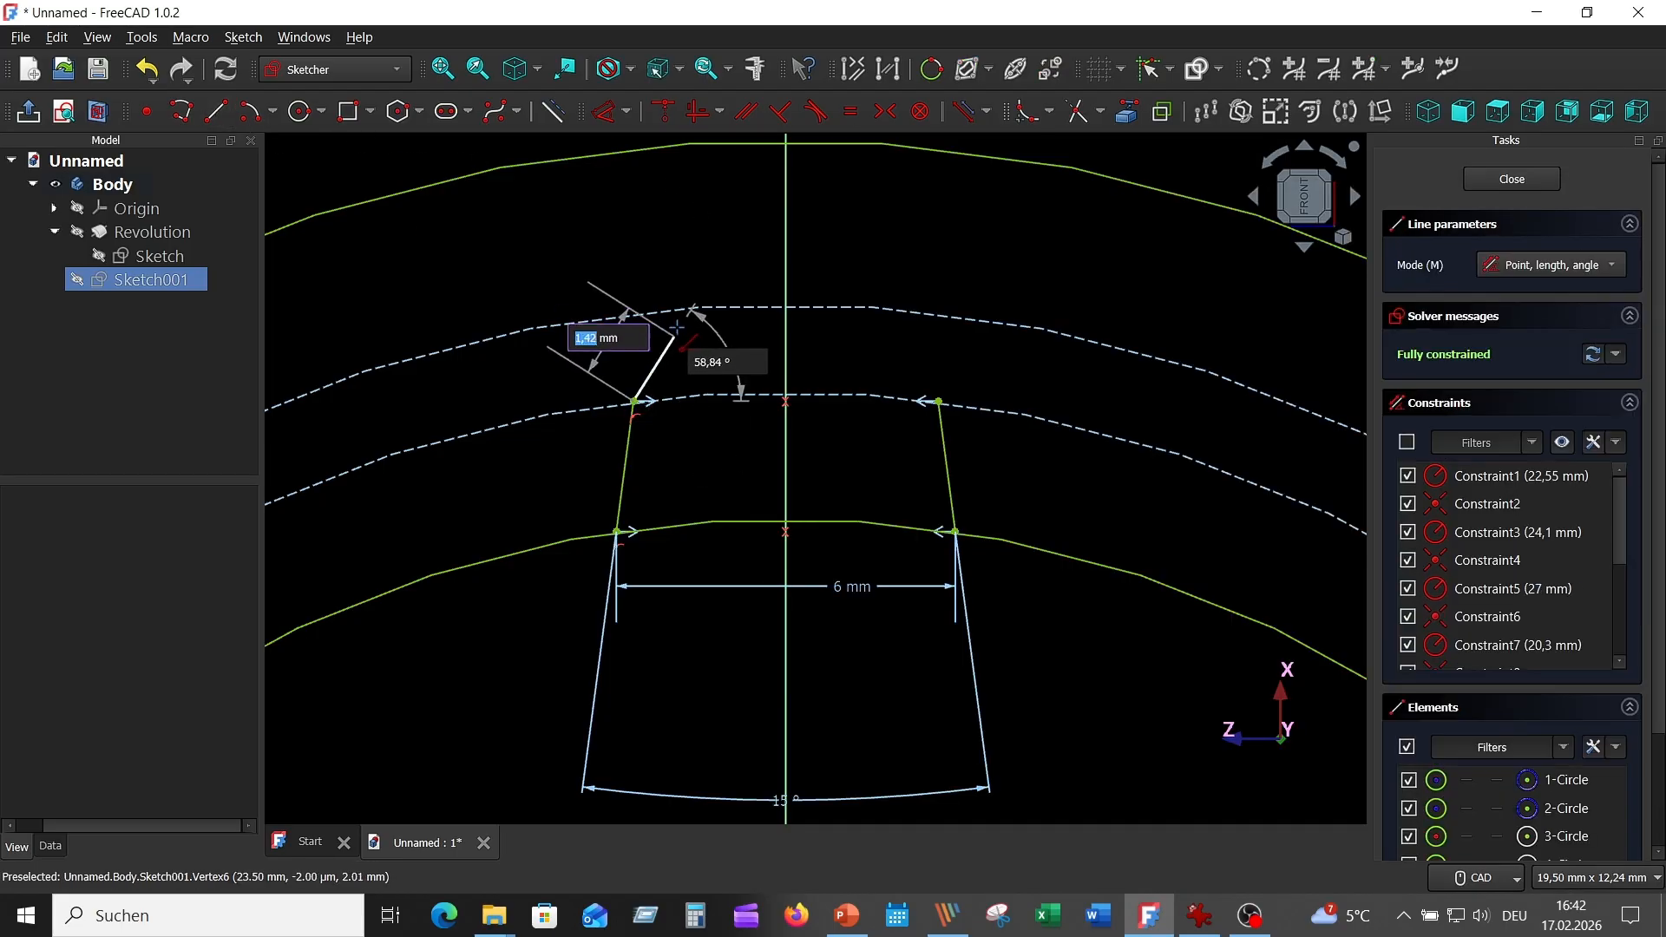
click(676, 309)
click(939, 401)
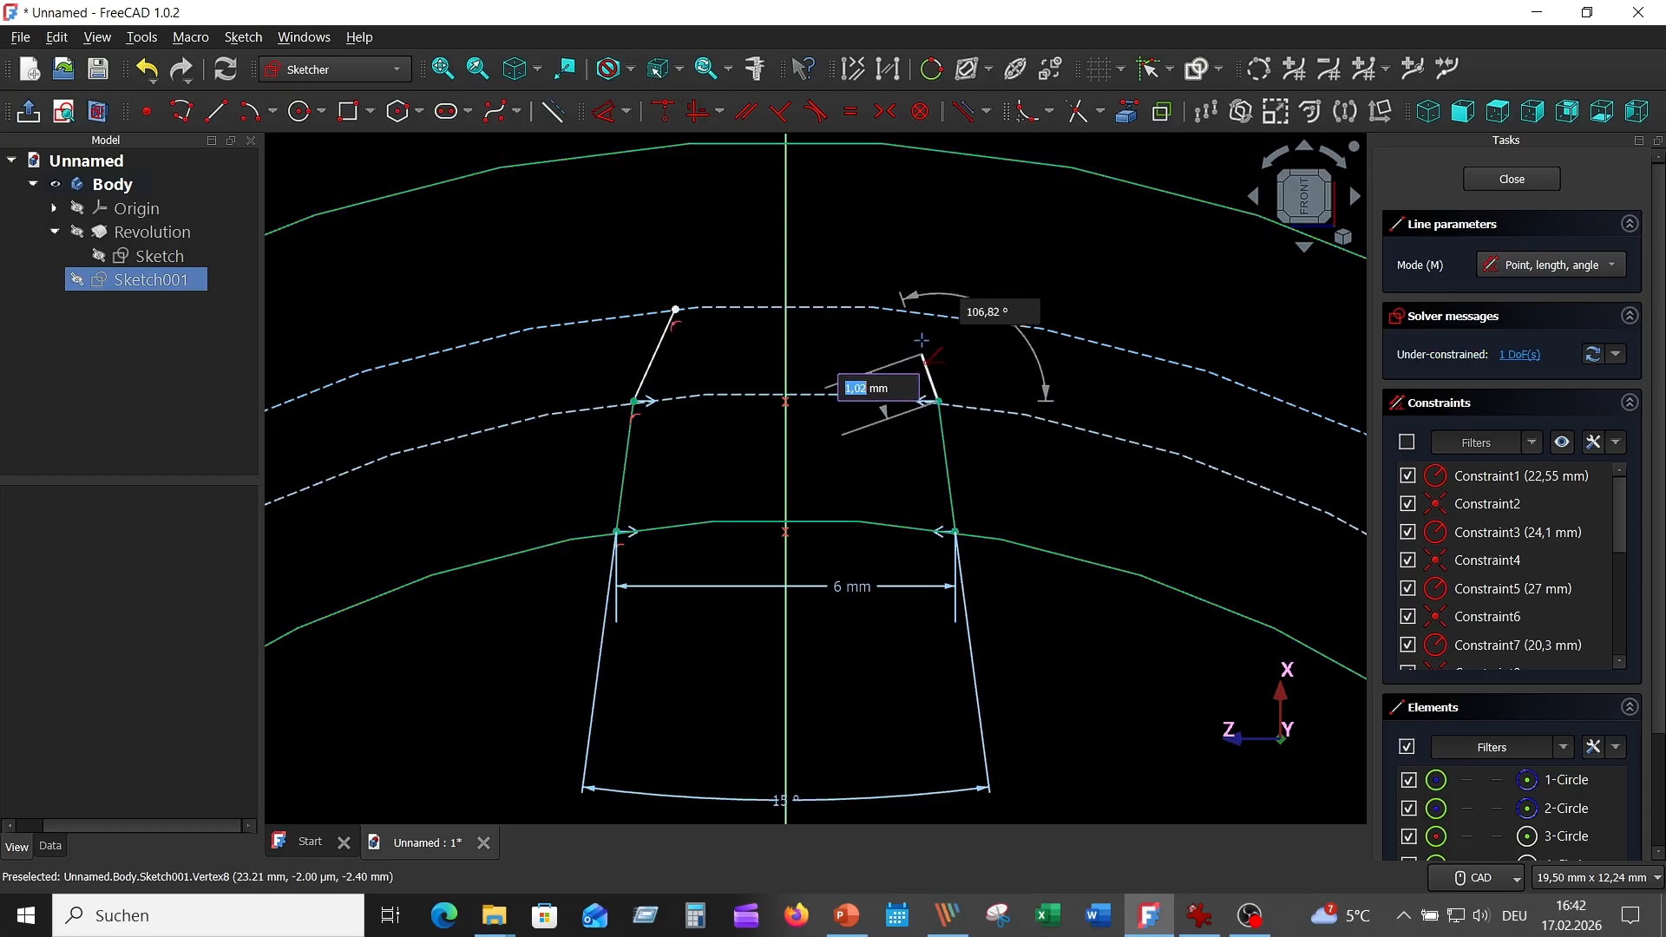
click(916, 310)
right_click(937, 360)
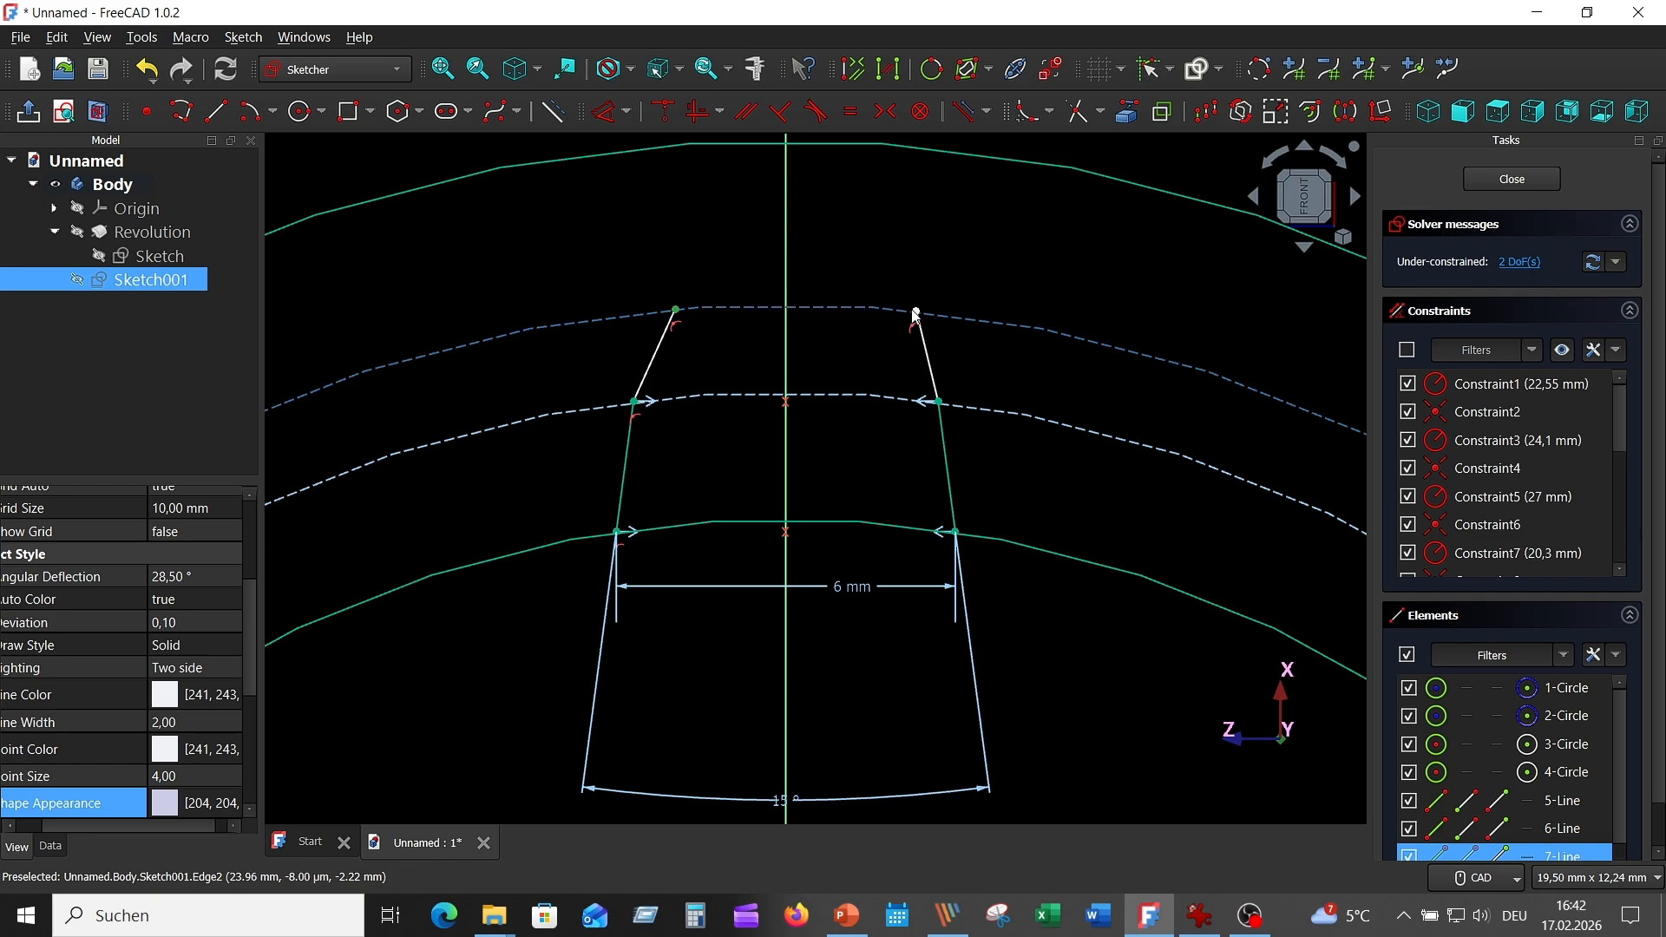
Step: Constrain the new lines' endpoints on the 24.1 mm circle symmetric about the vertical axis
click(785, 258)
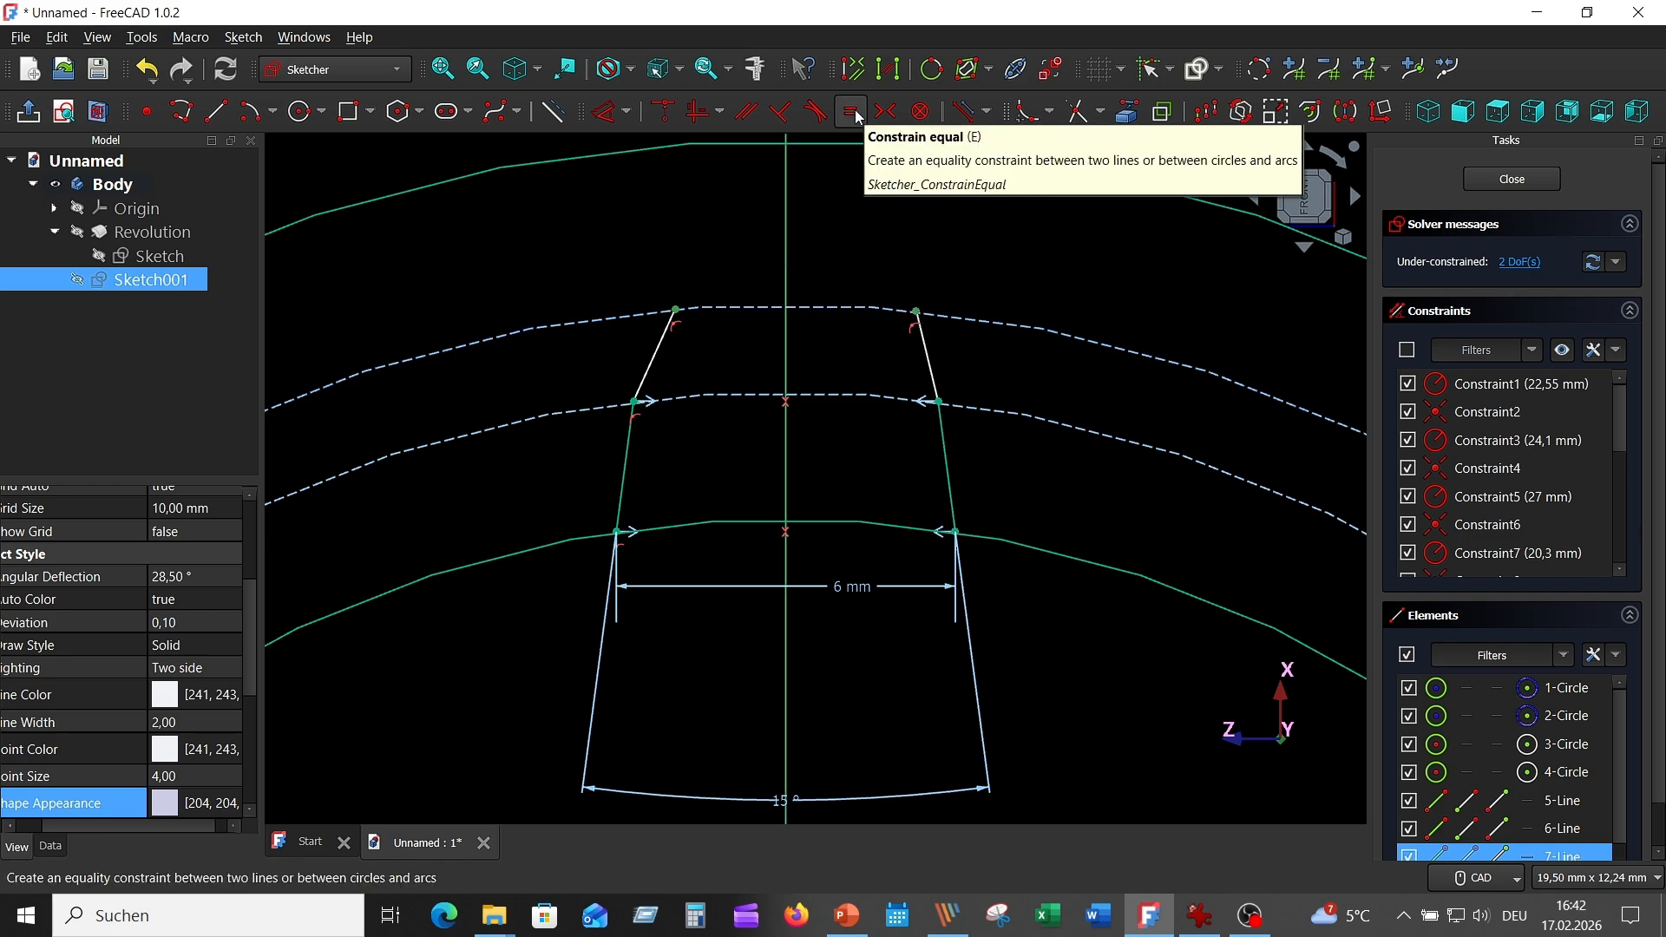
click(885, 111)
mouse_move(695, 419)
middle_down()
mouse_move(742, 462)
mouse_move(717, 517)
middle_up()
Step: Dimension the distance between the two endpoints on the 24.1 mm circle as 4.66 mm
click(957, 445)
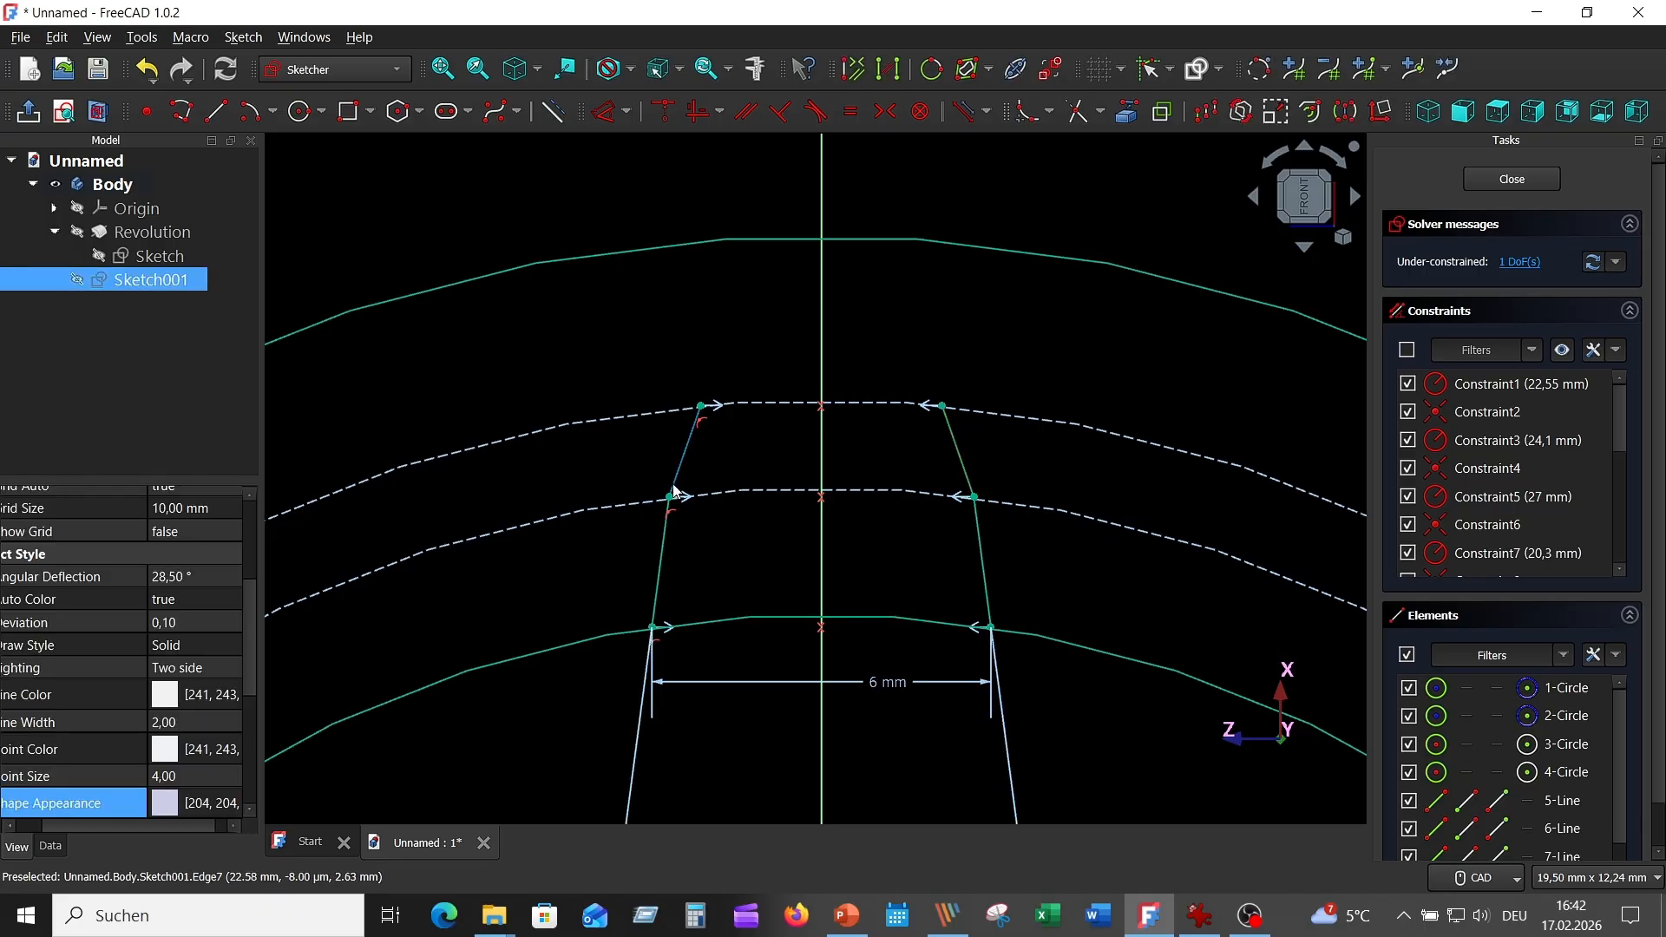
click(507, 147)
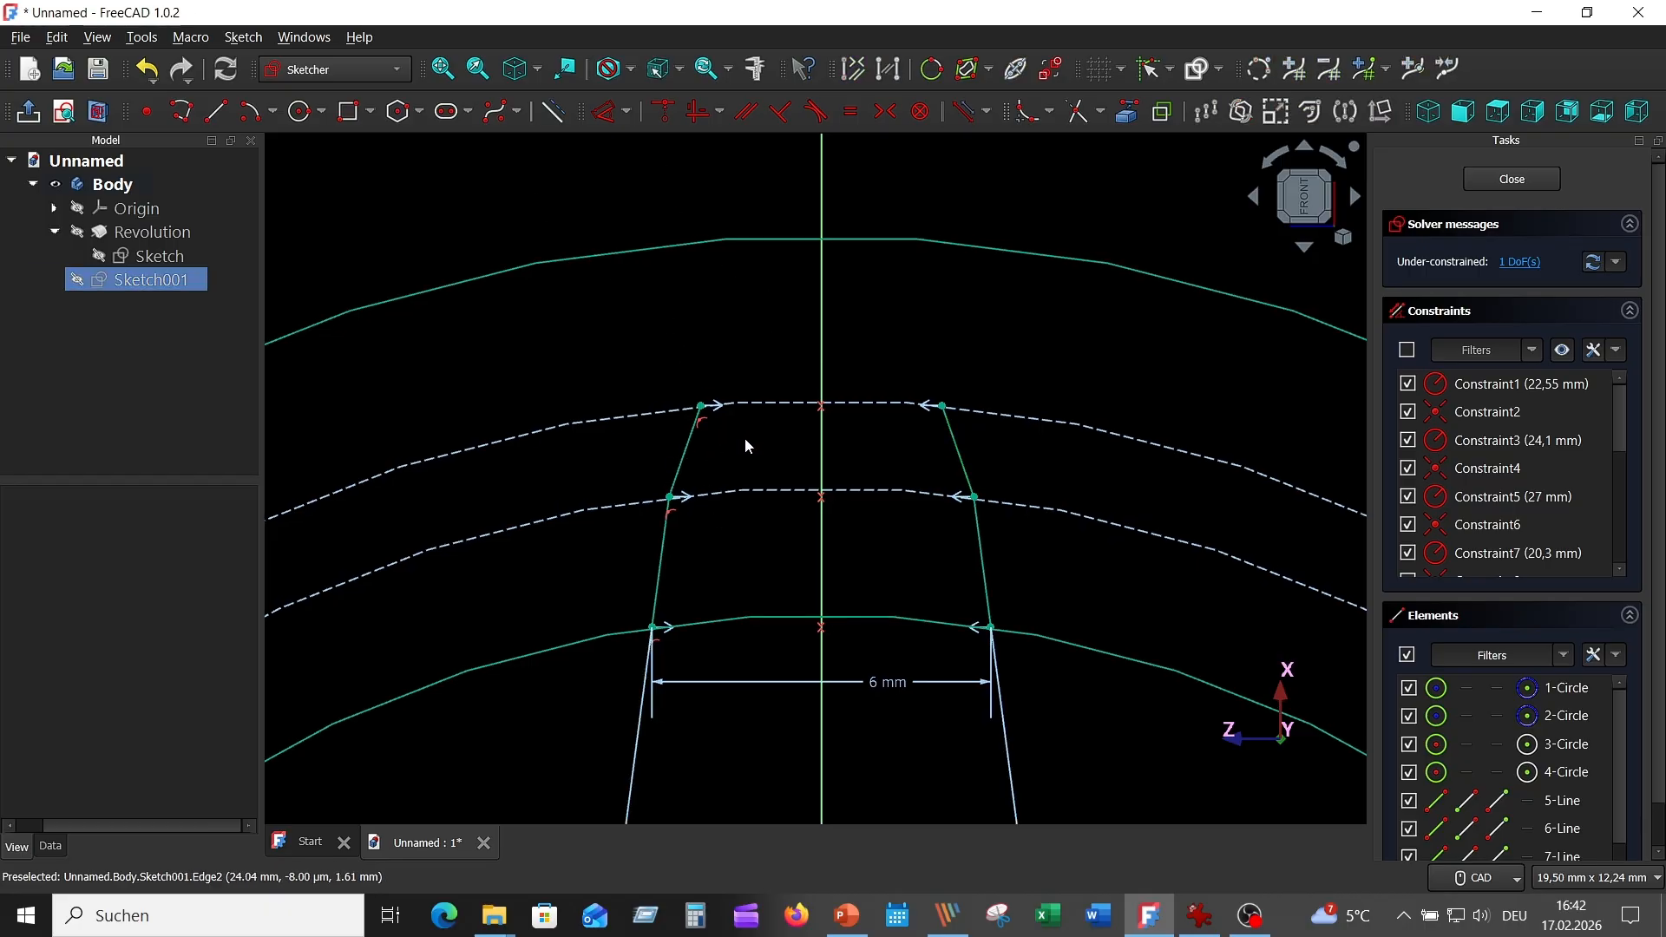
click(703, 407)
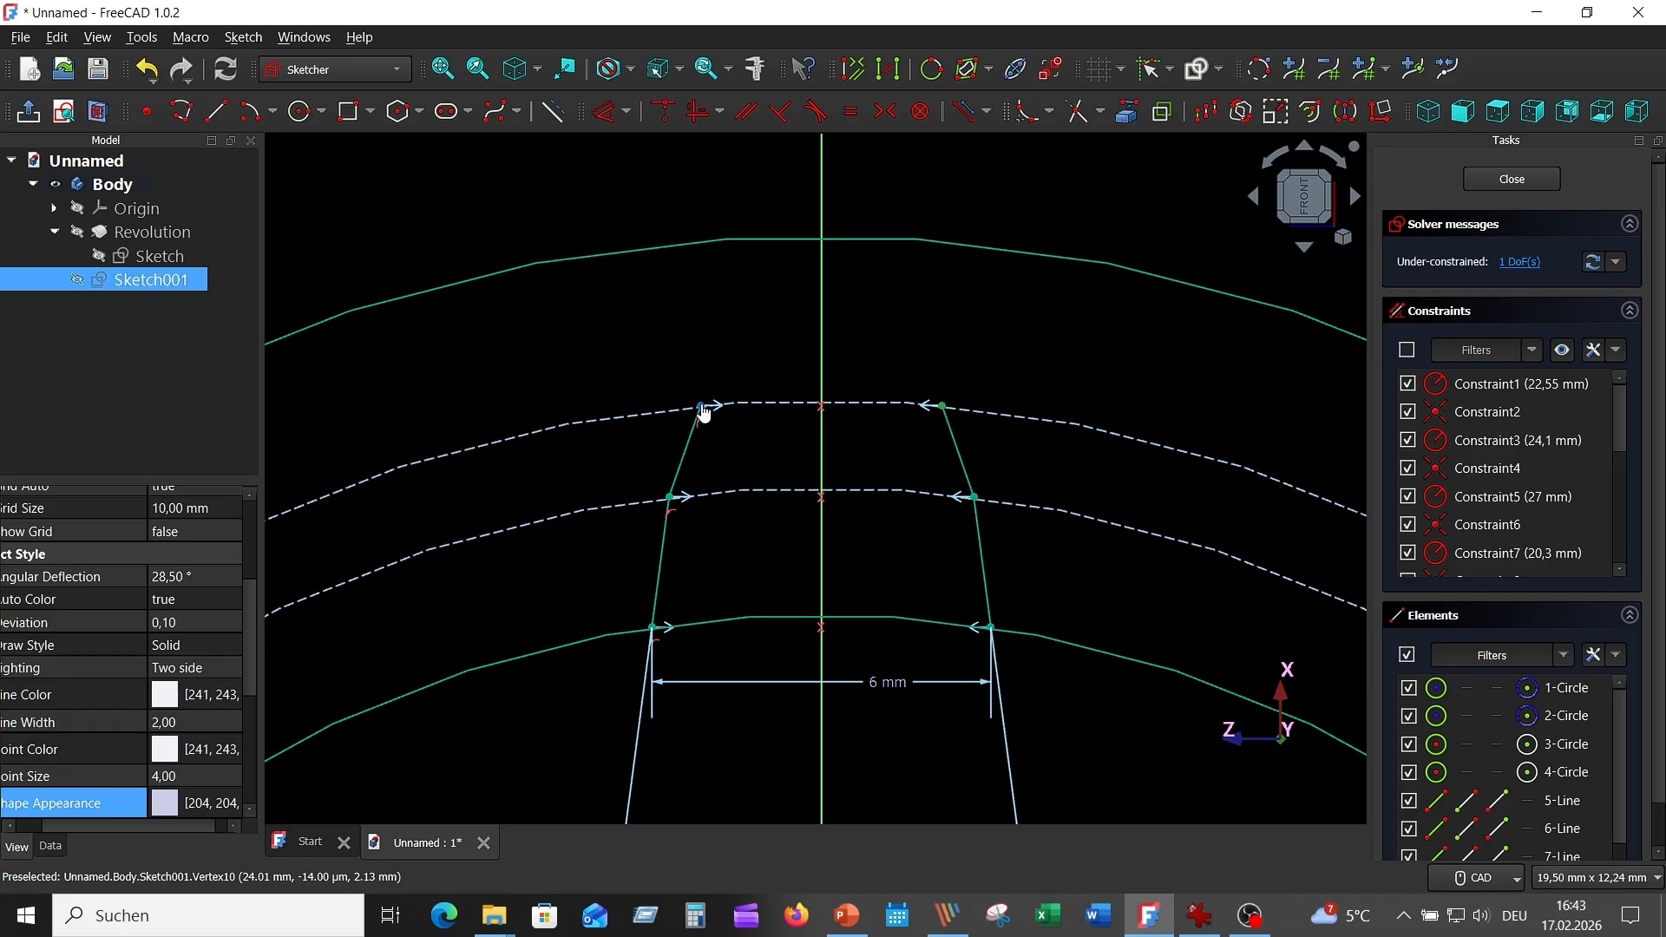
click(701, 407)
click(603, 112)
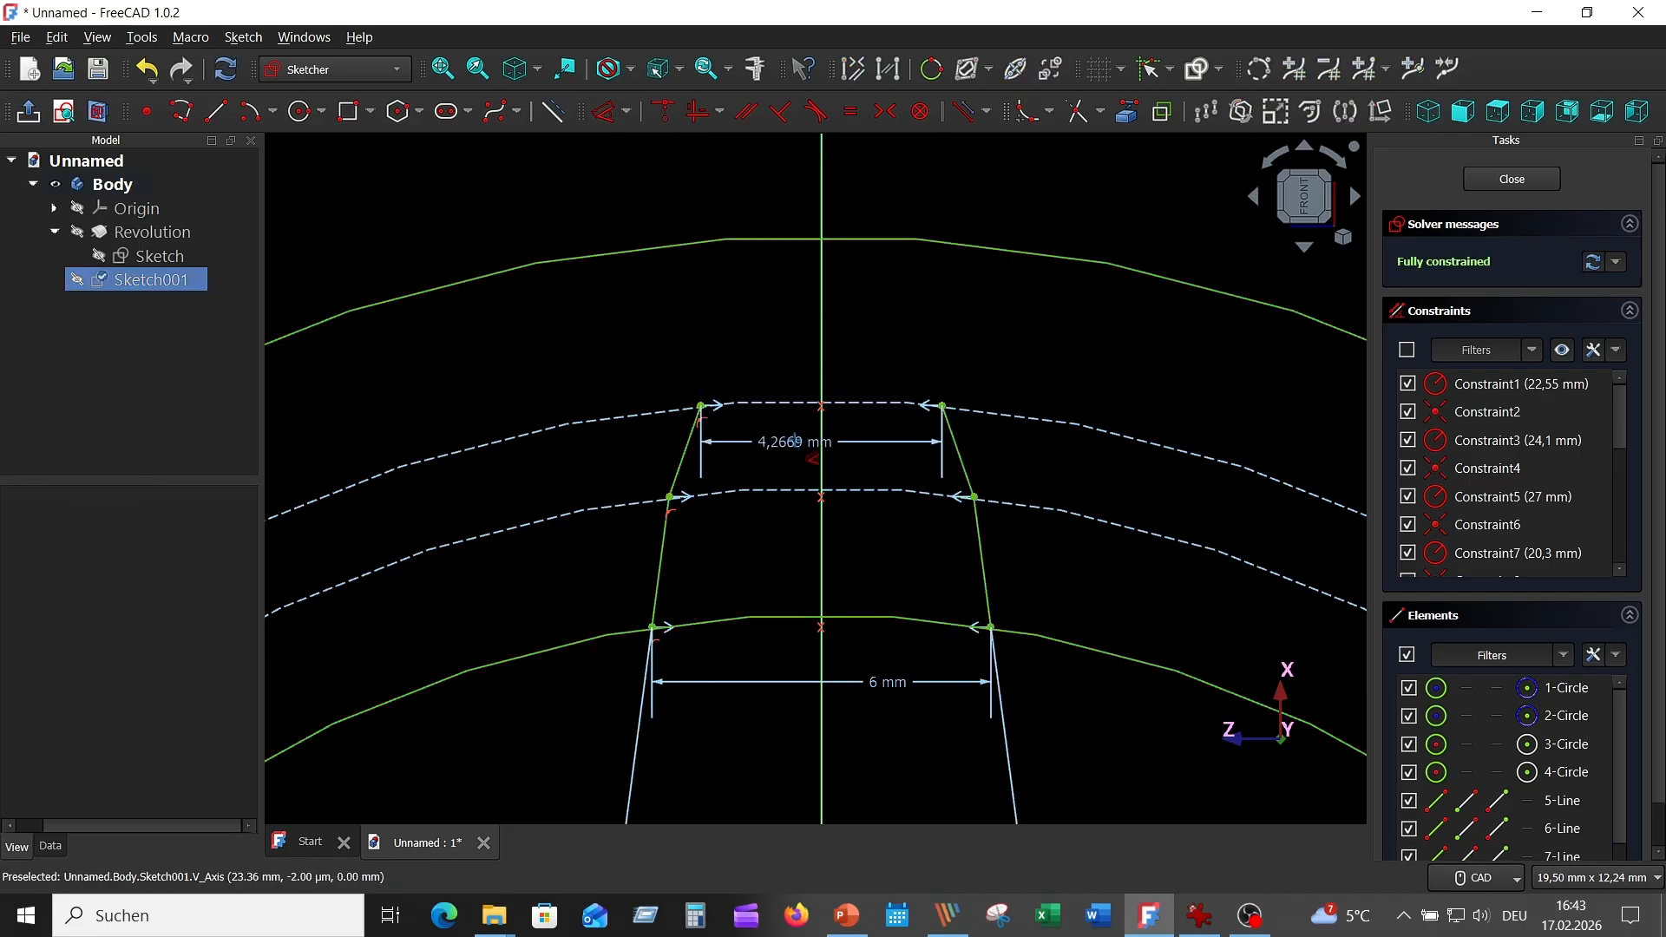
click(793, 440)
key(Return)
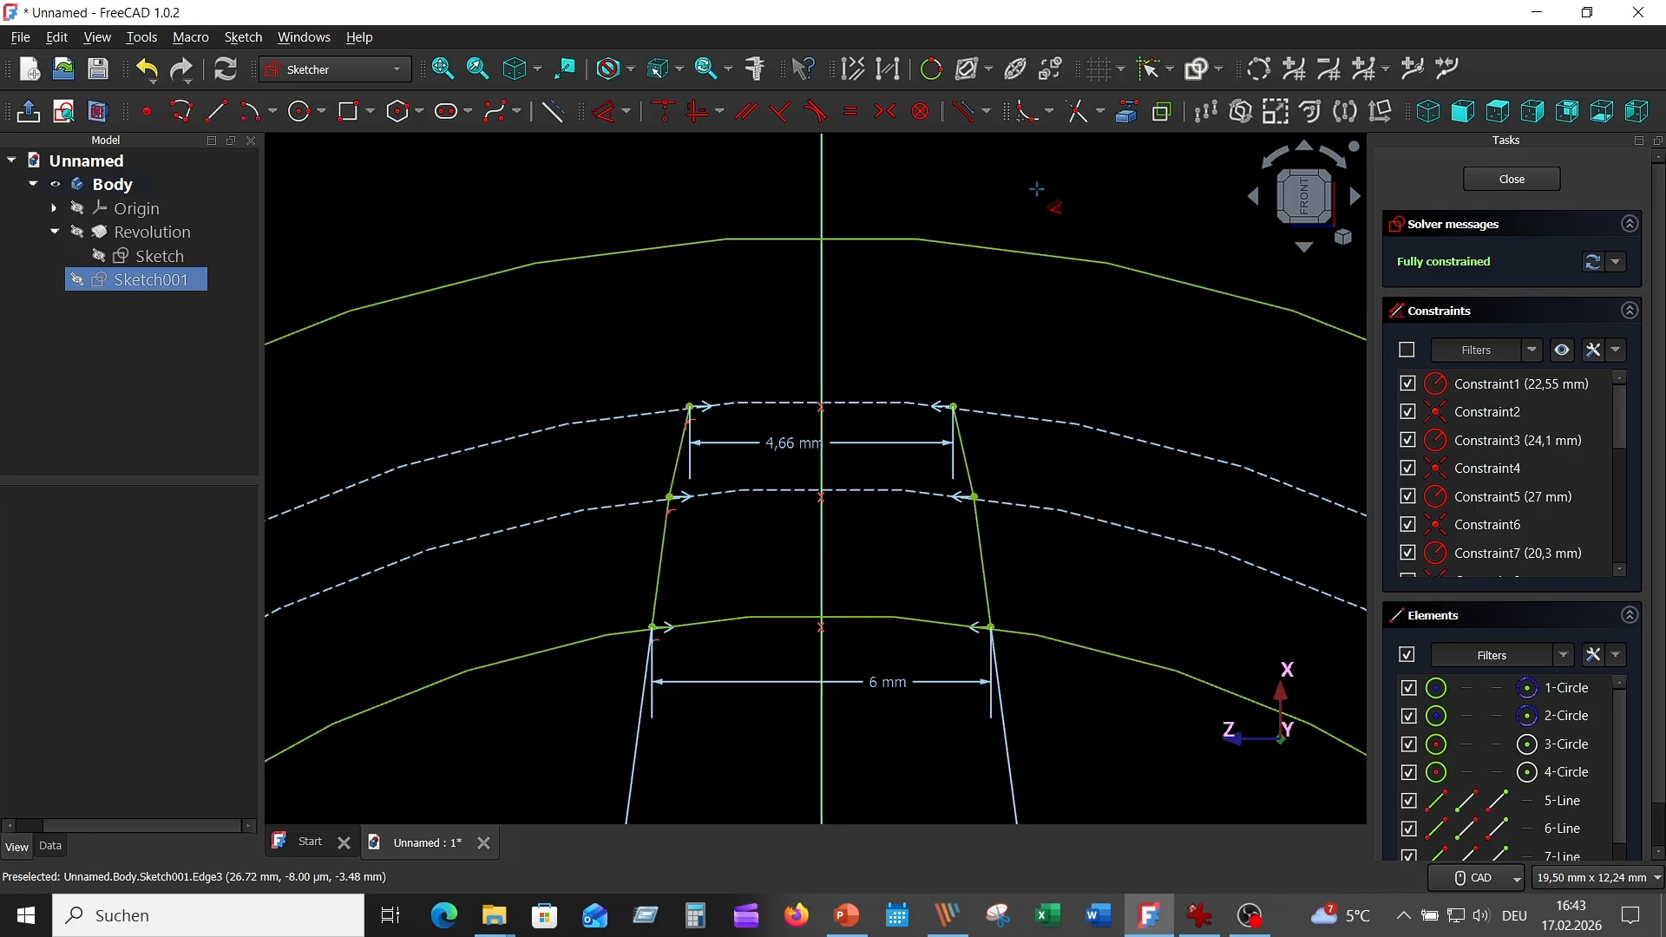
right_click(1036, 189)
Step: Convert the two short lines between the 22.55 mm and 24.1 mm circles to construction geometry
click(967, 464)
click(681, 482)
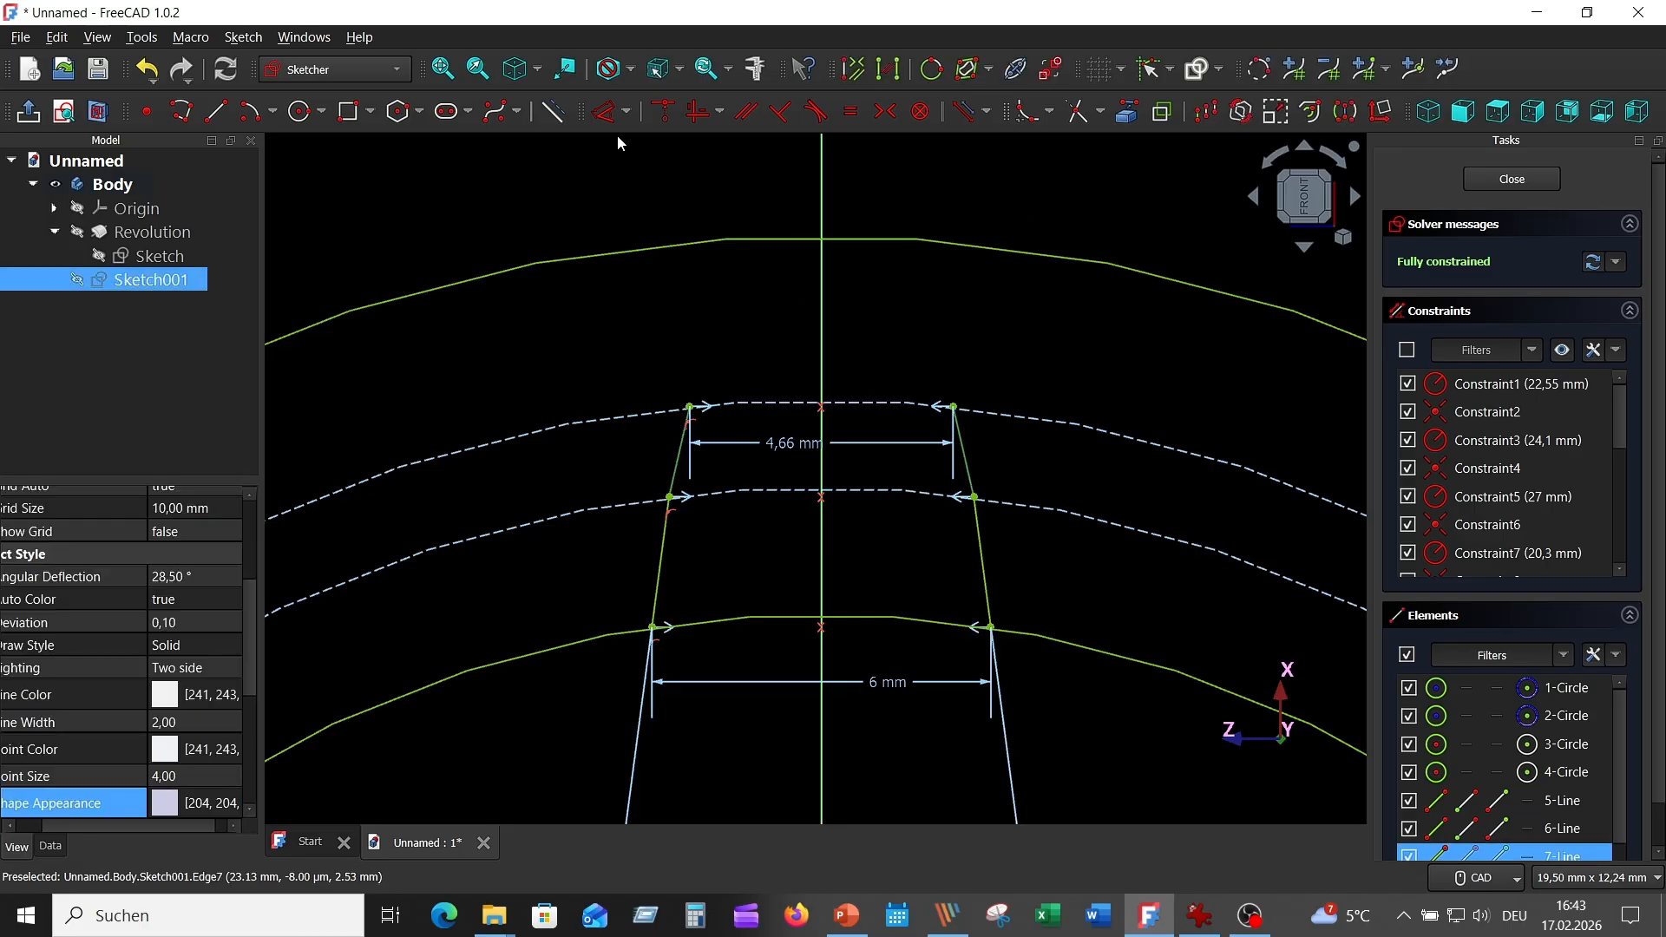
click(552, 111)
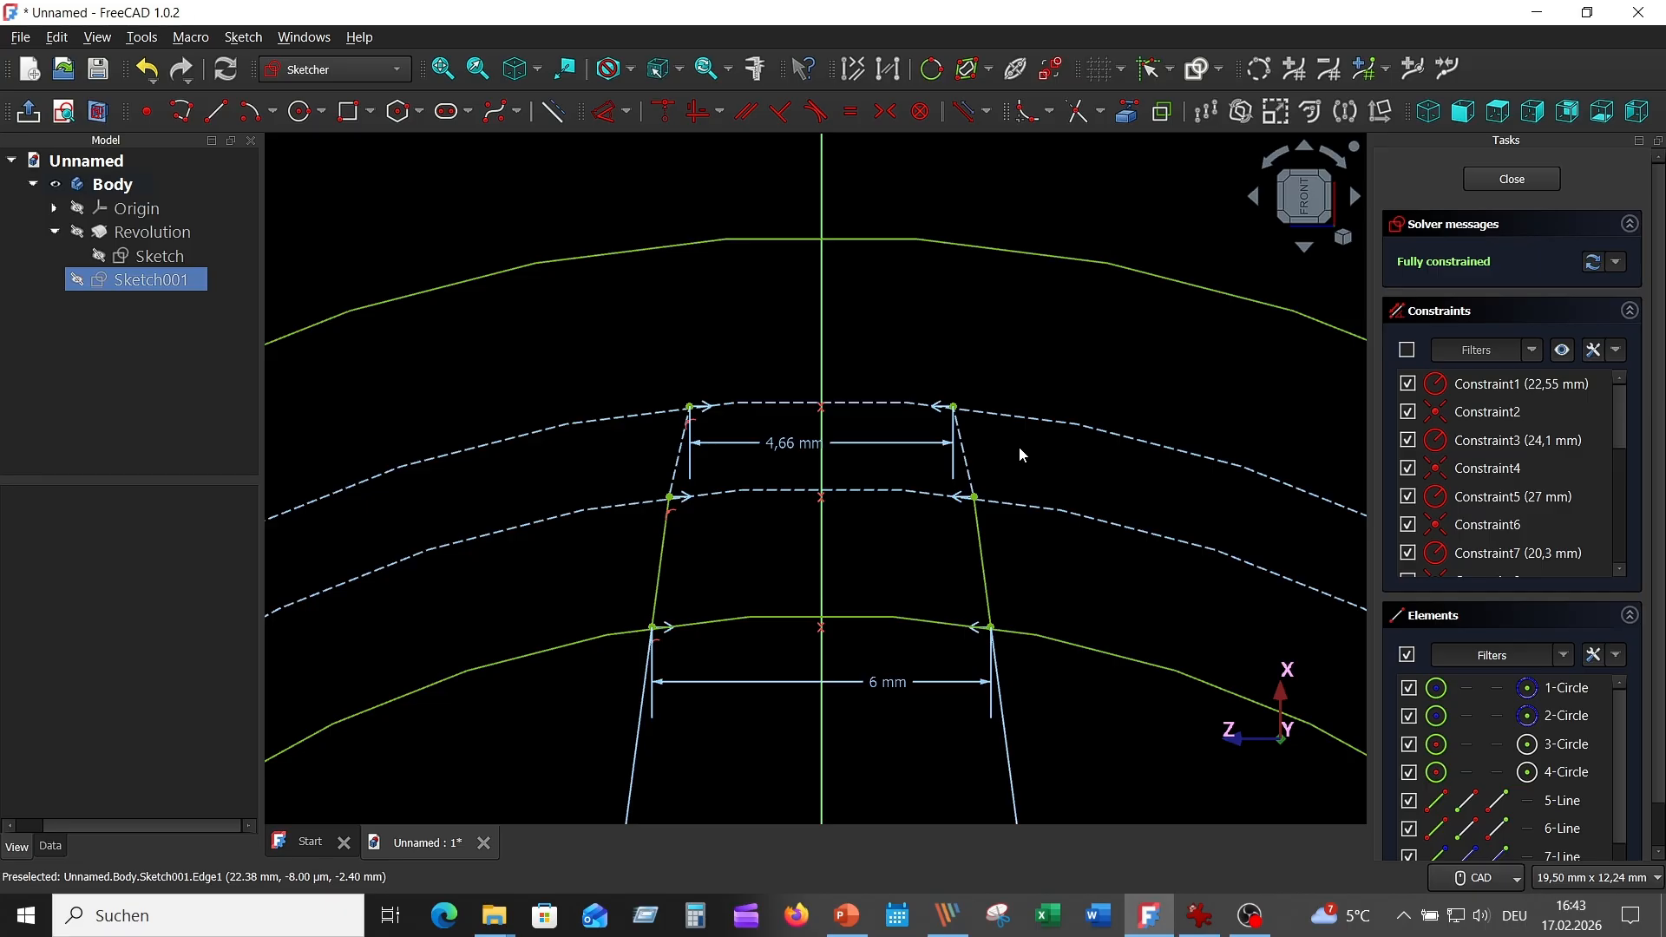
Step: Draw a centre-point arc along the left short construction line, from the 22.55 mm circle to the 24.1 mm circle, bulging outward
scroll(1019, 448, down, 1)
middle_drag(1022, 450, 943, 454)
scroll(739, 436, up, 2)
scroll(800, 444, up, 2)
middle_drag(802, 444, 828, 275)
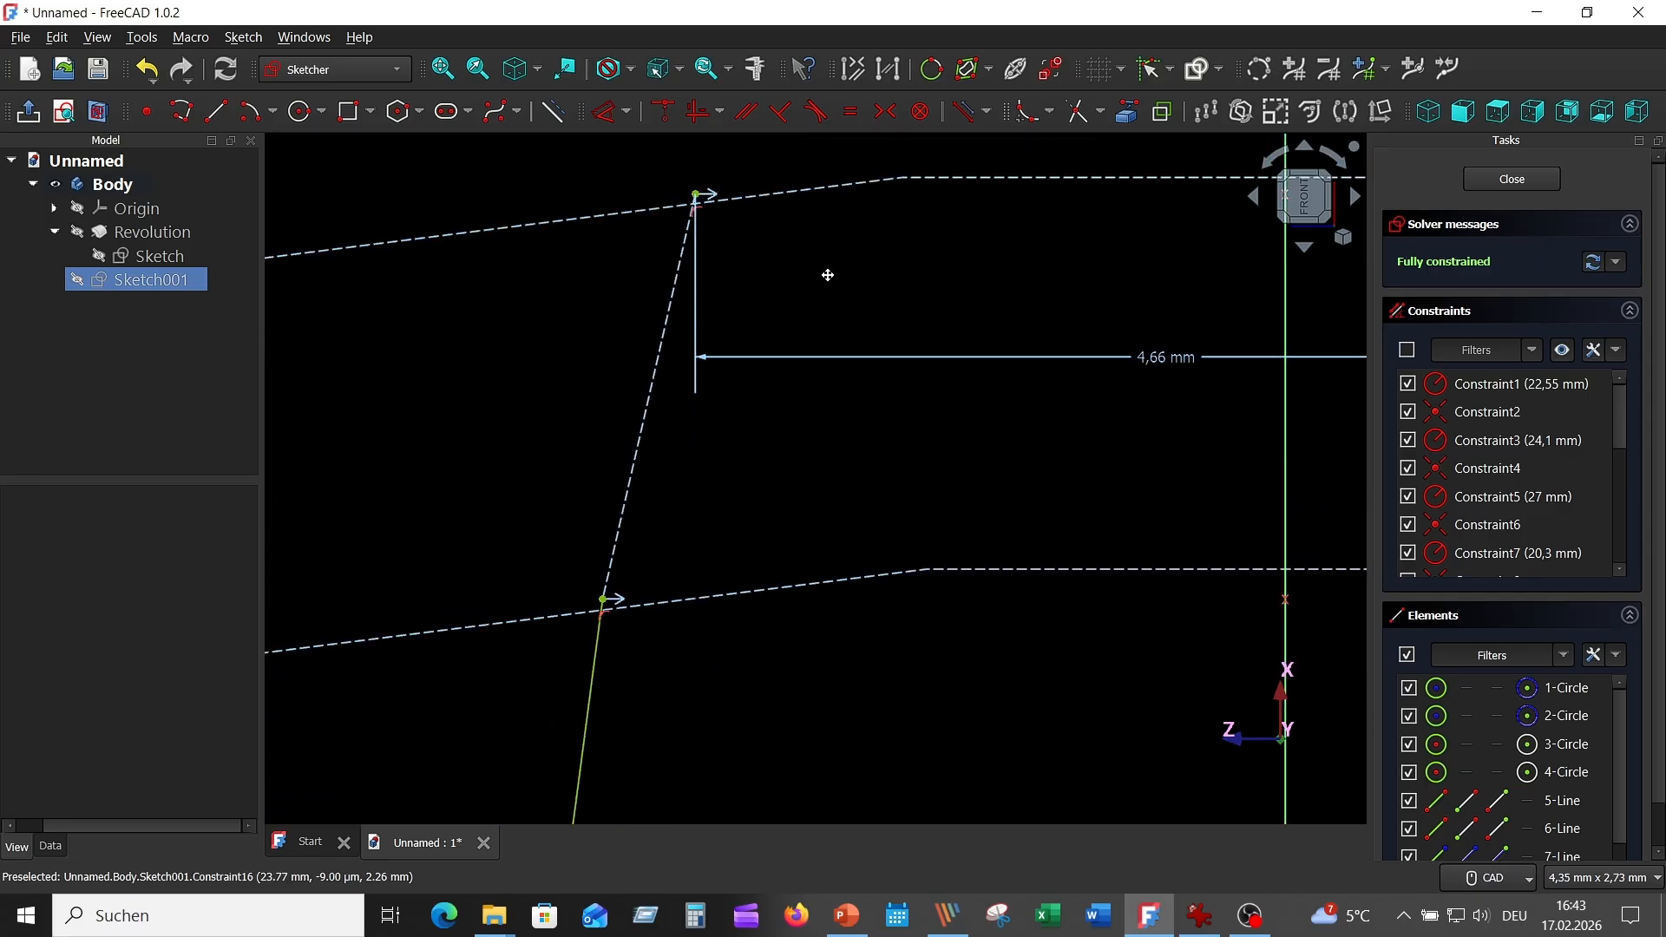
scroll(823, 428, down, 1)
middle_drag(892, 458, 799, 465)
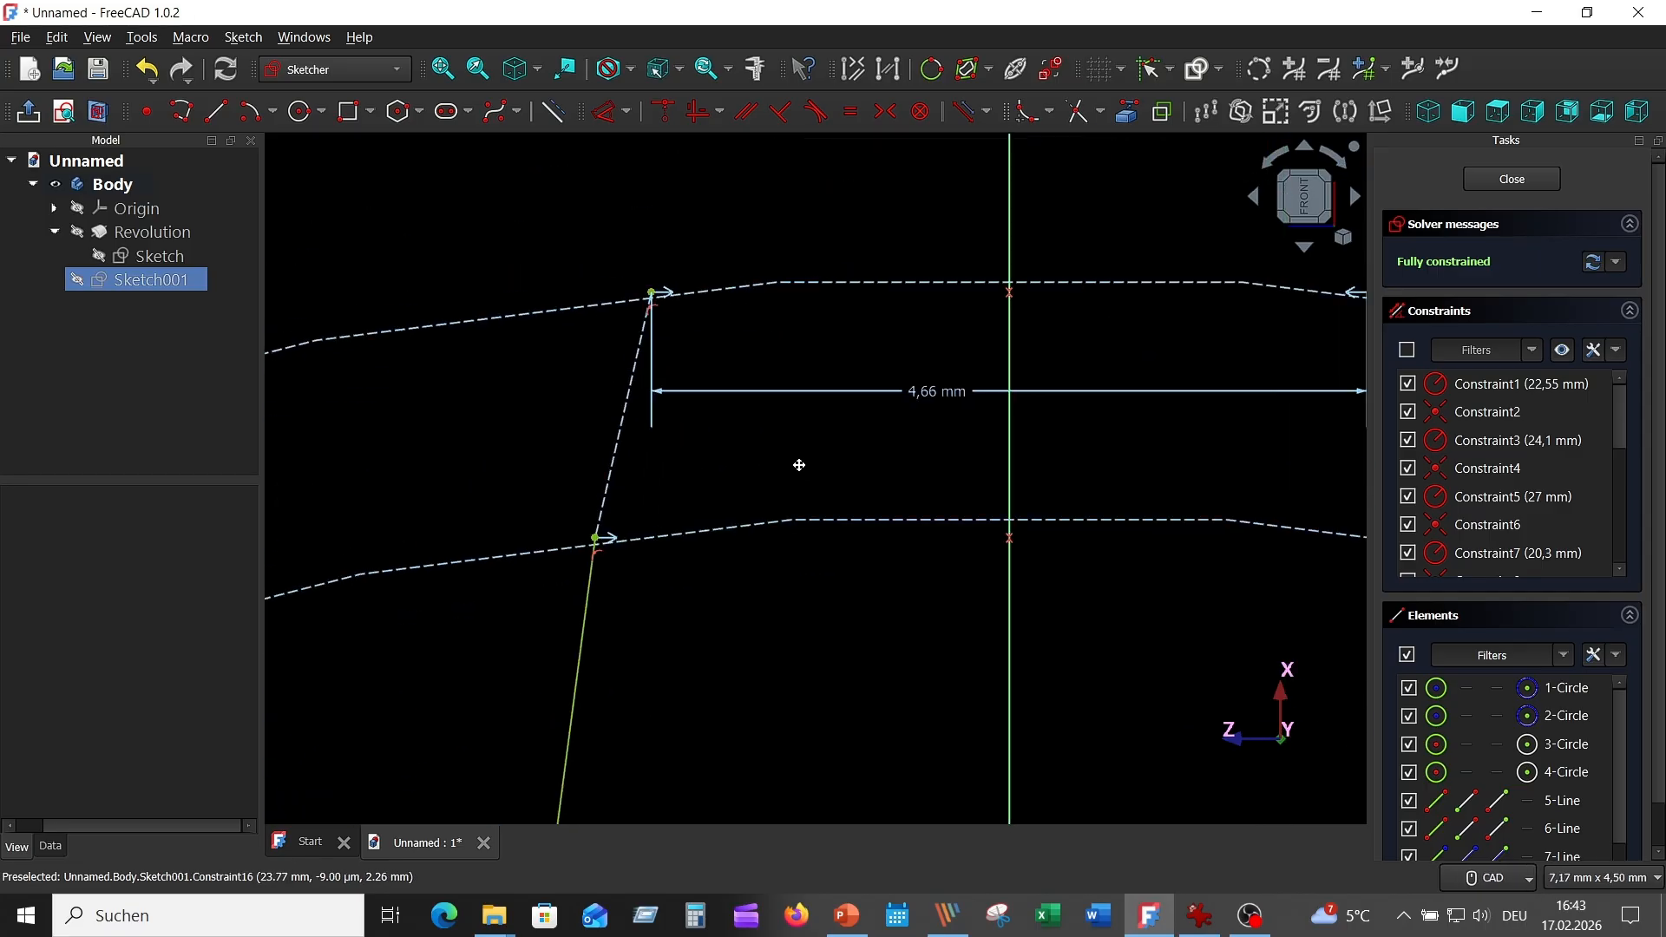
click(251, 116)
click(1202, 457)
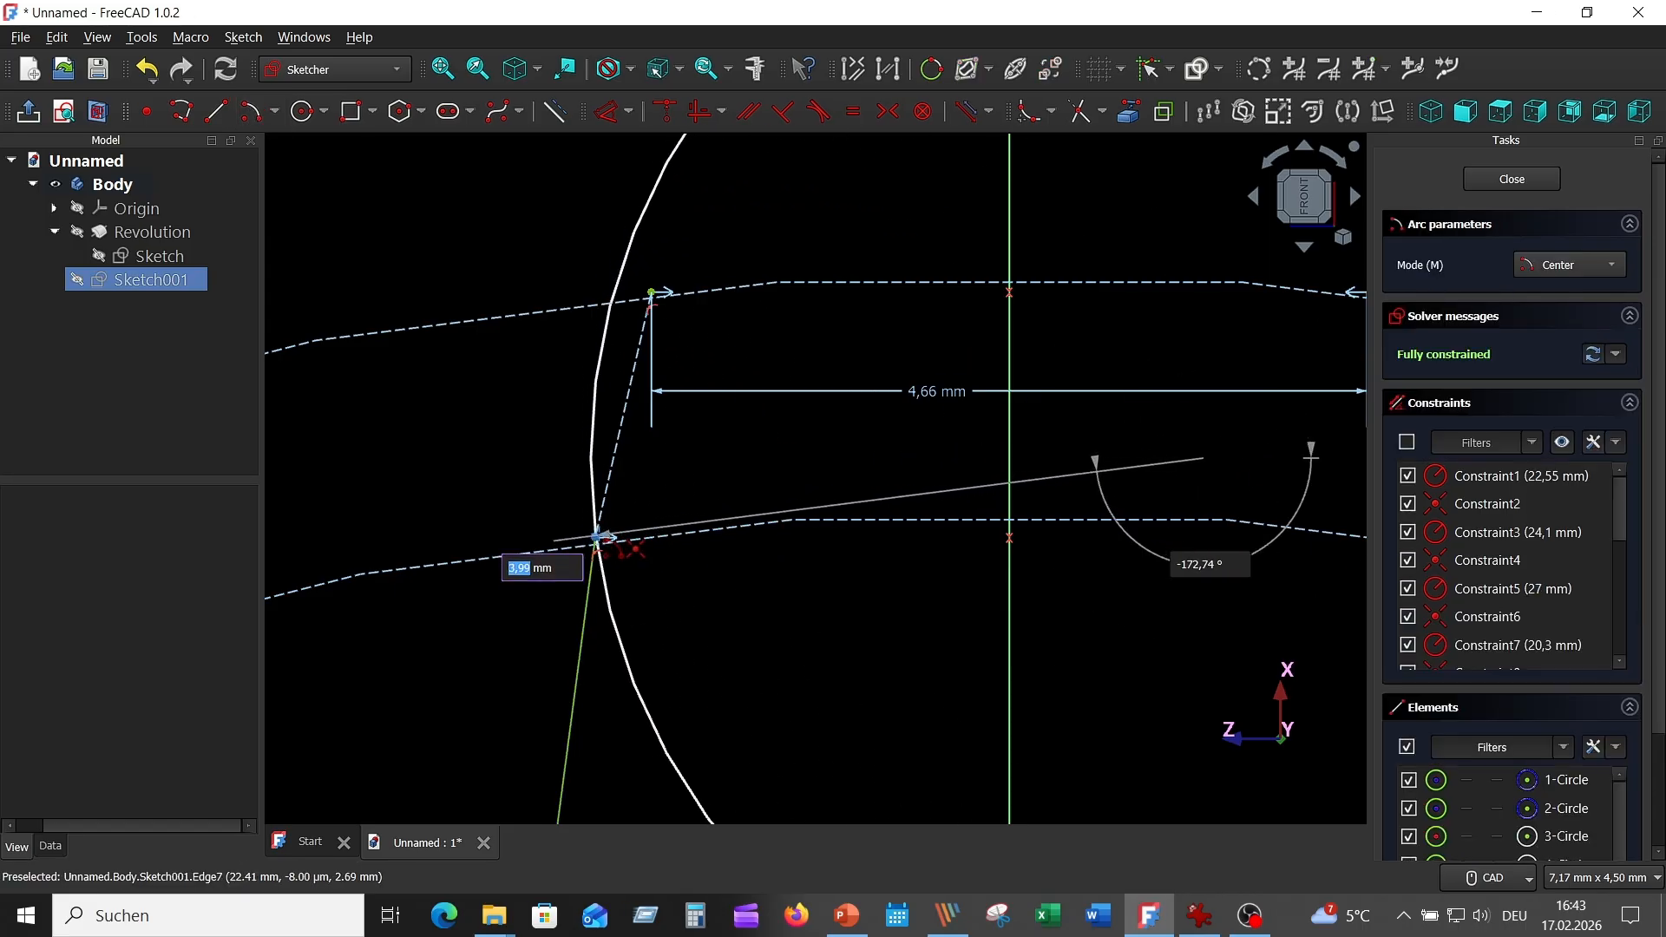
click(596, 539)
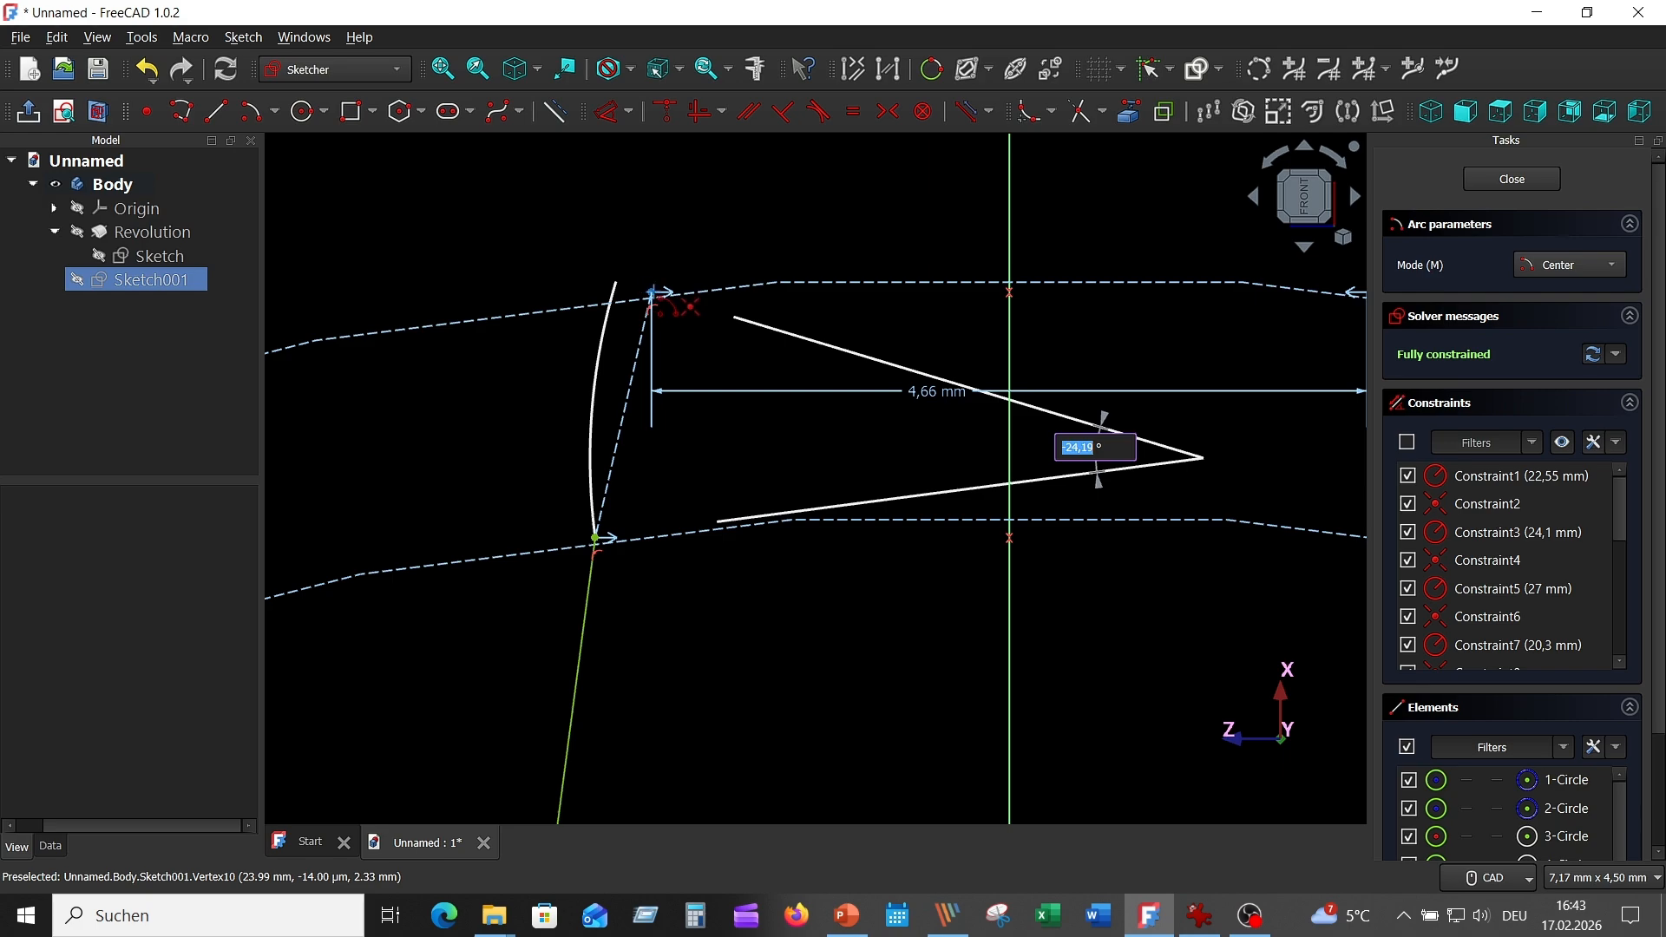
click(651, 294)
Step: Draw a matching outward-bulging arc along the right short construction line, between the 22.55 mm and 24.1 mm circles
scroll(720, 347, down, 2)
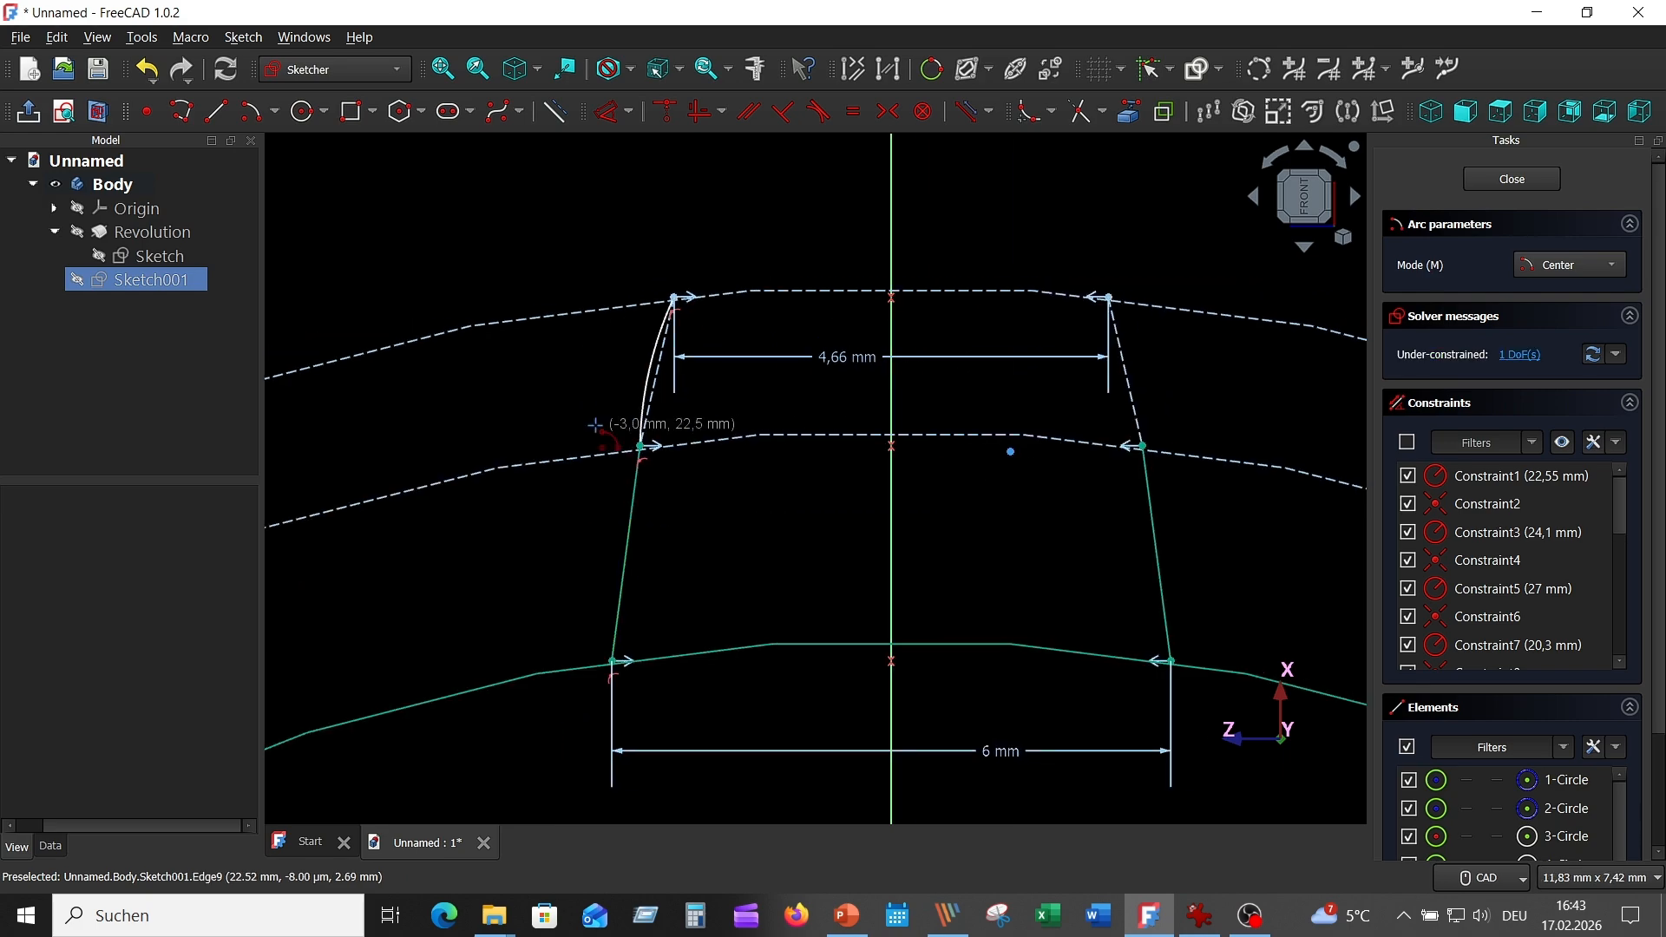
click(469, 427)
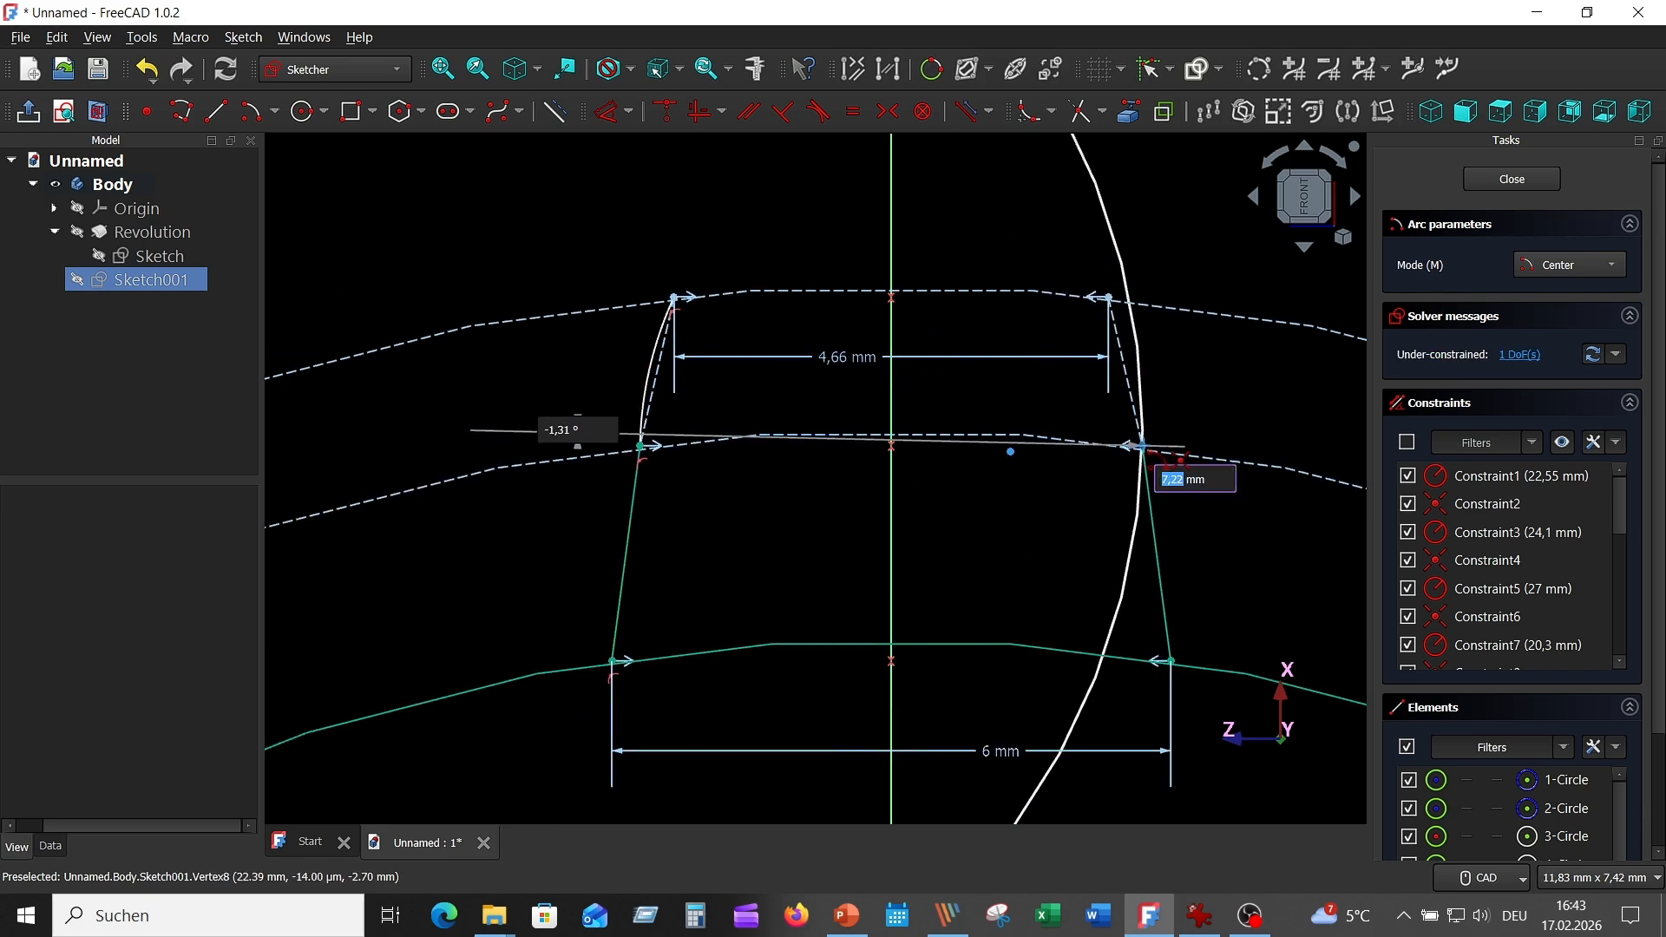
click(1141, 445)
click(1110, 299)
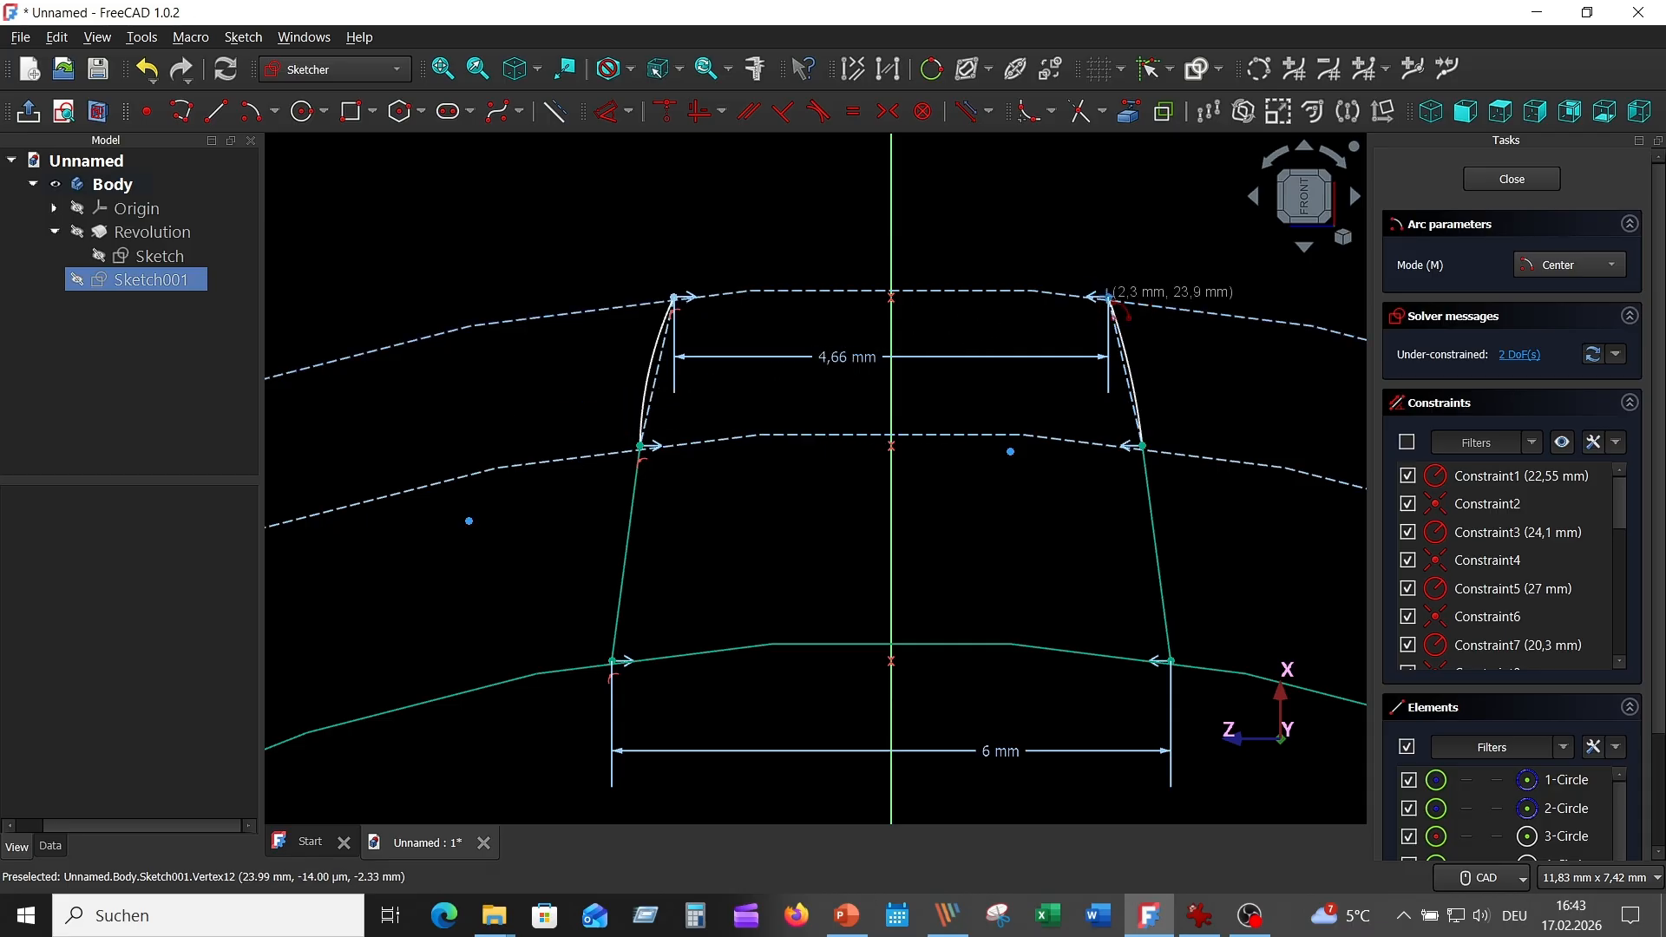
Step: Make each short arc tangent to the flank line it meets on the 22.55 mm circle
scroll(623, 395, up, 3)
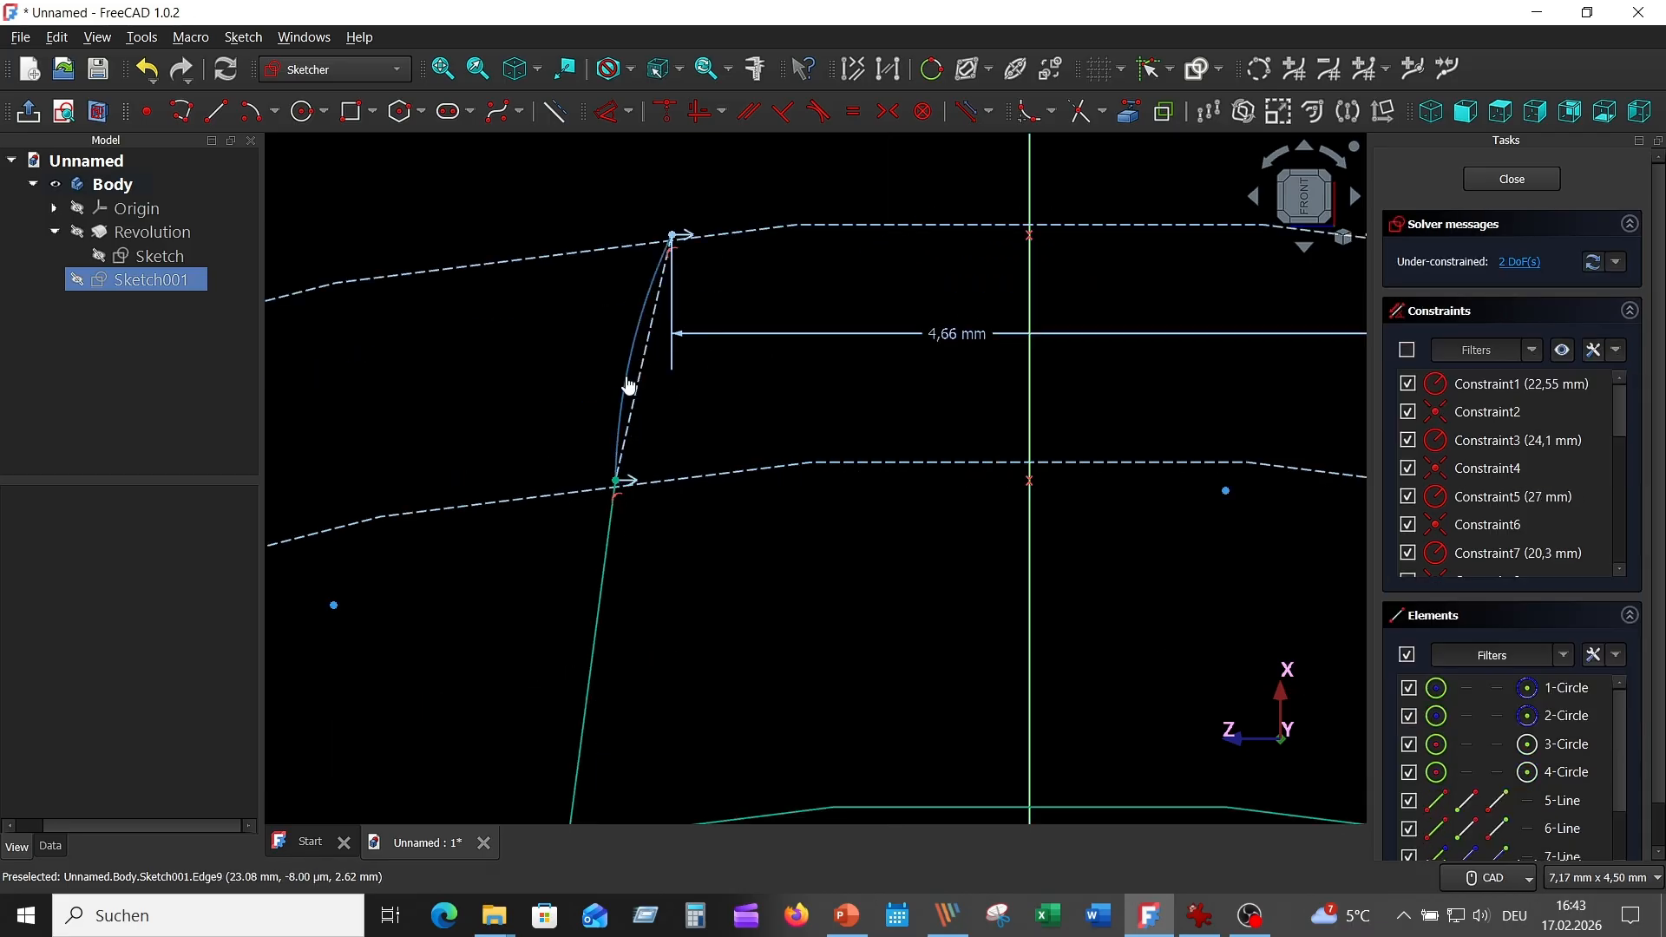
click(629, 386)
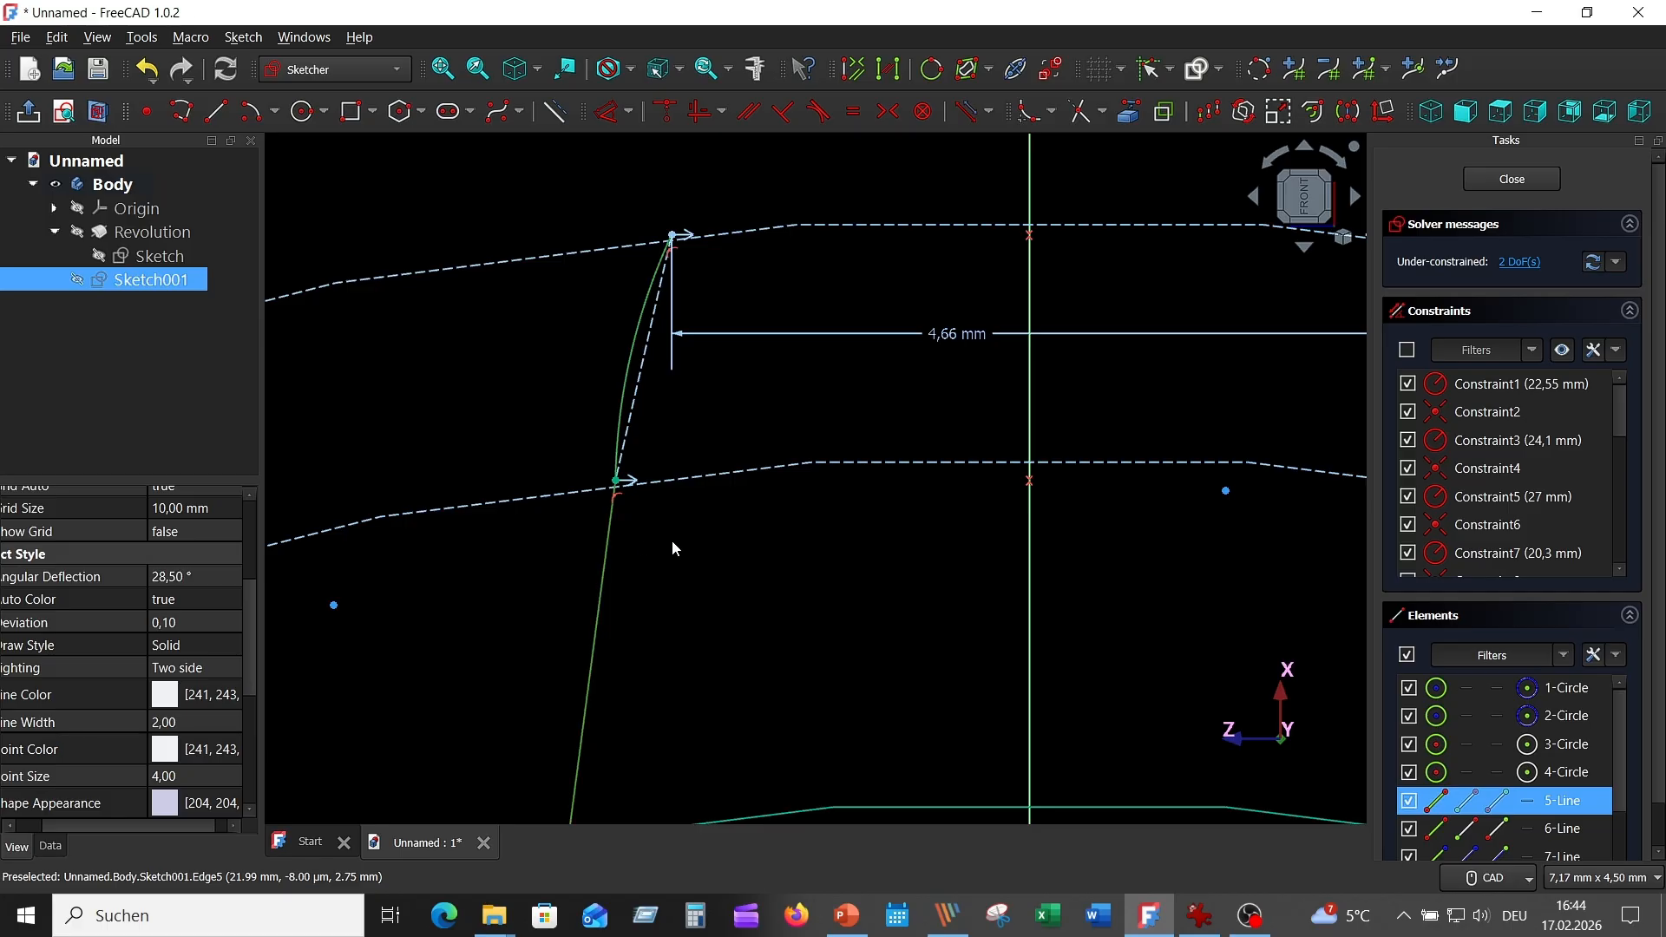
scroll(685, 548, down, 3)
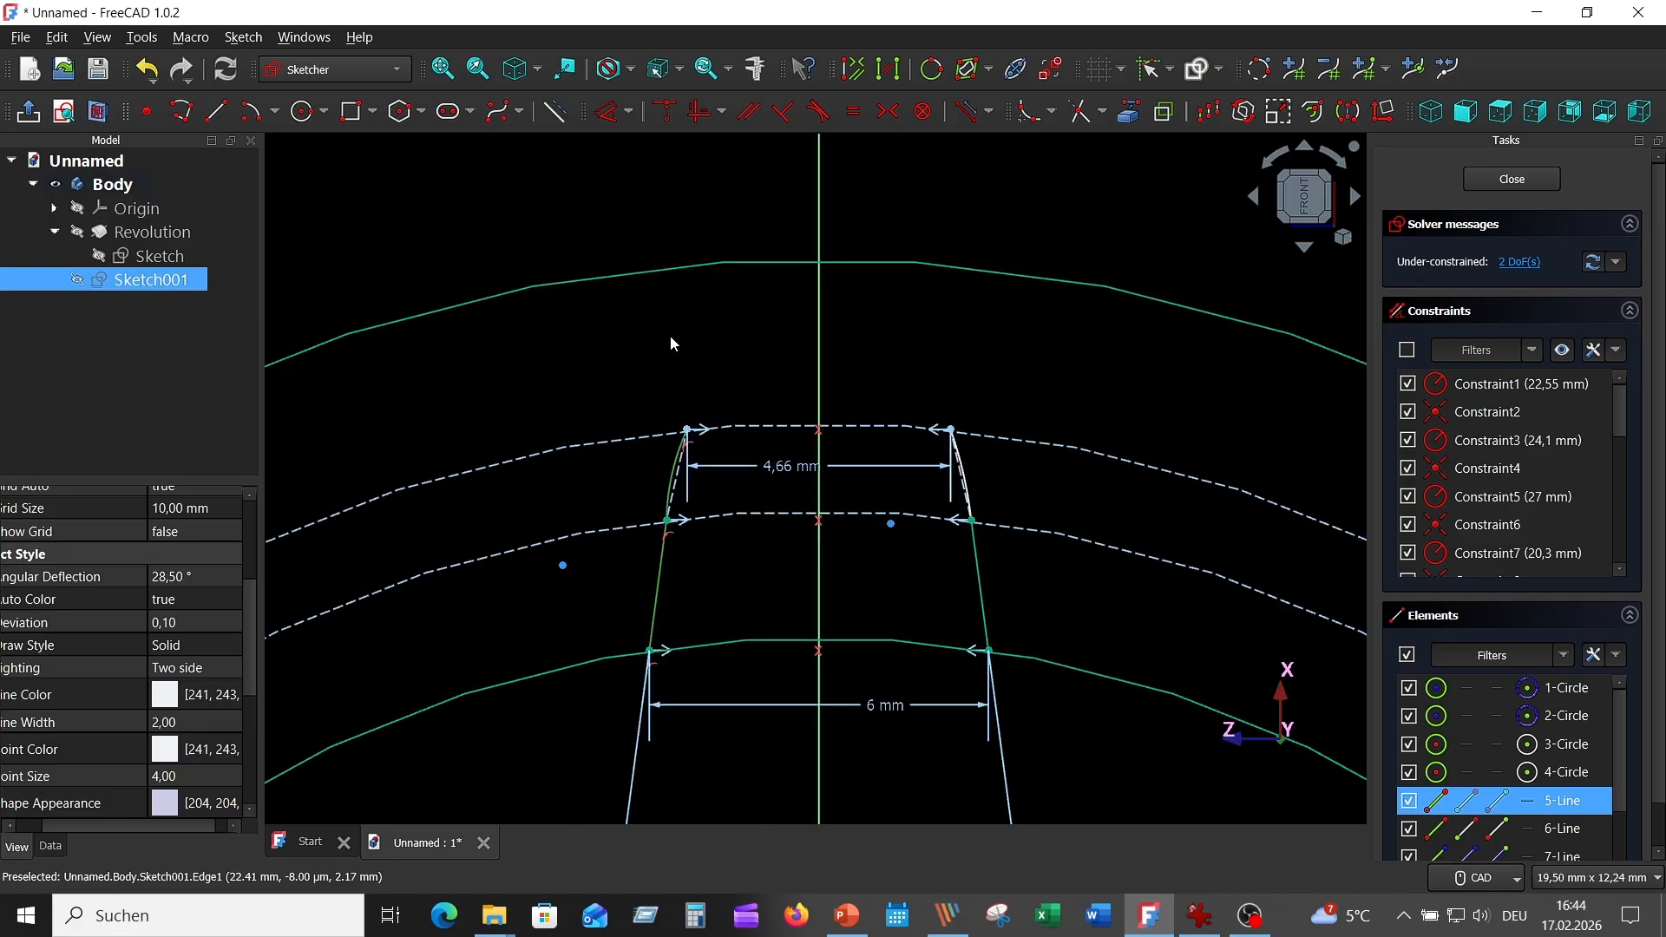
click(818, 111)
click(840, 506)
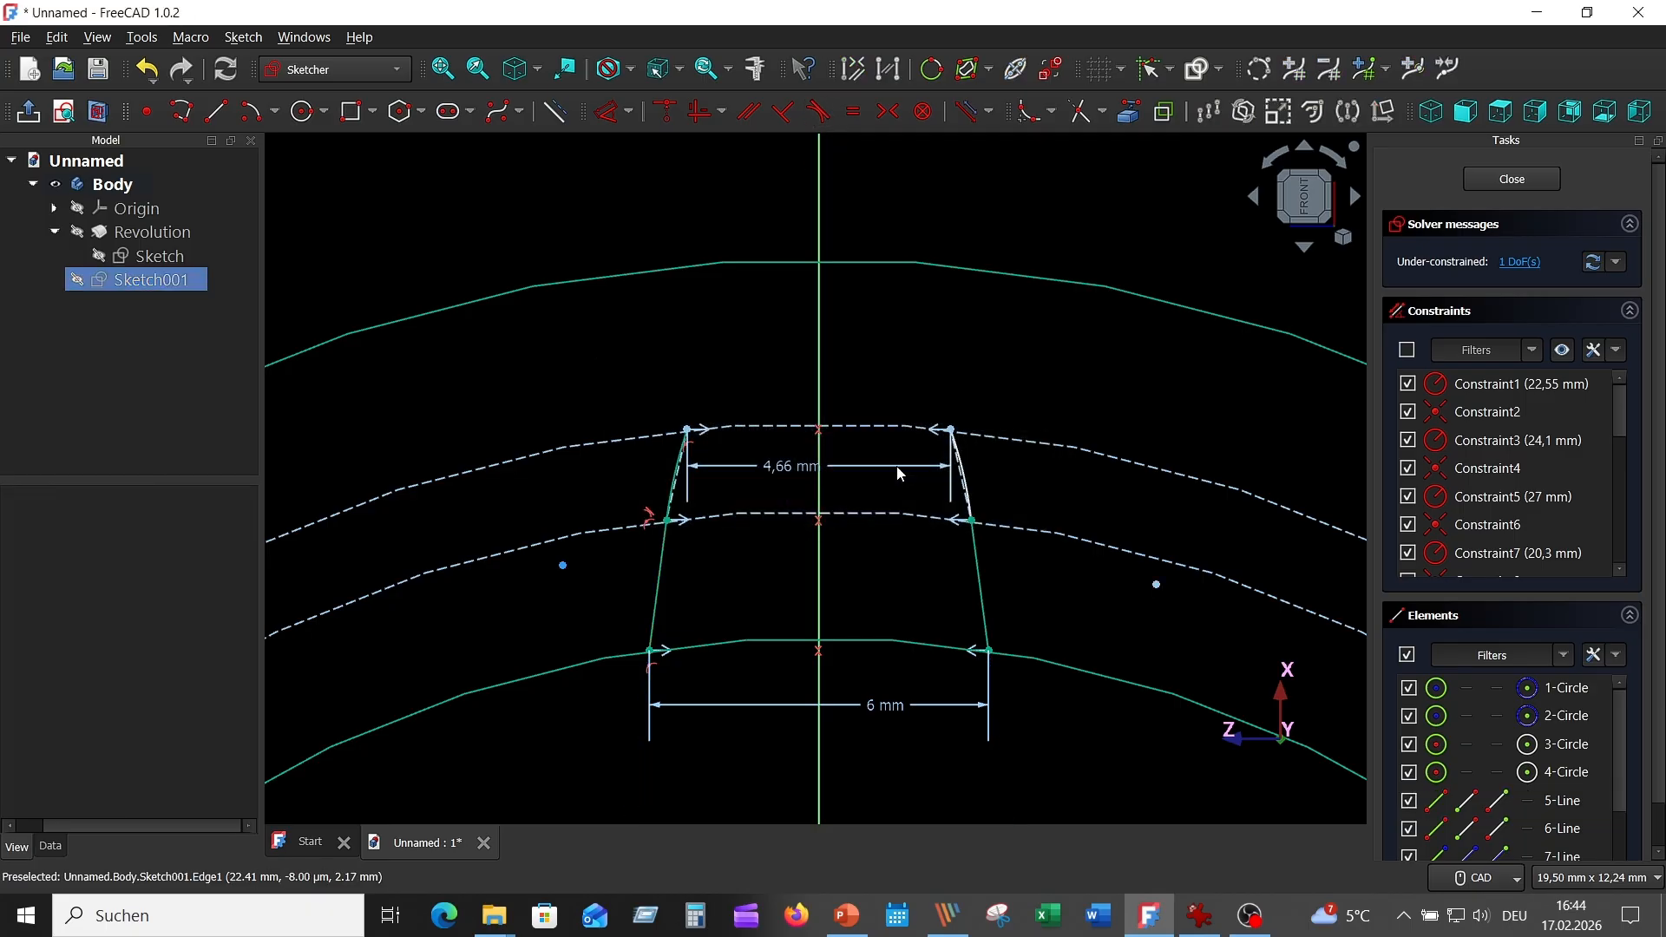
scroll(1012, 481, up, 5)
click(966, 398)
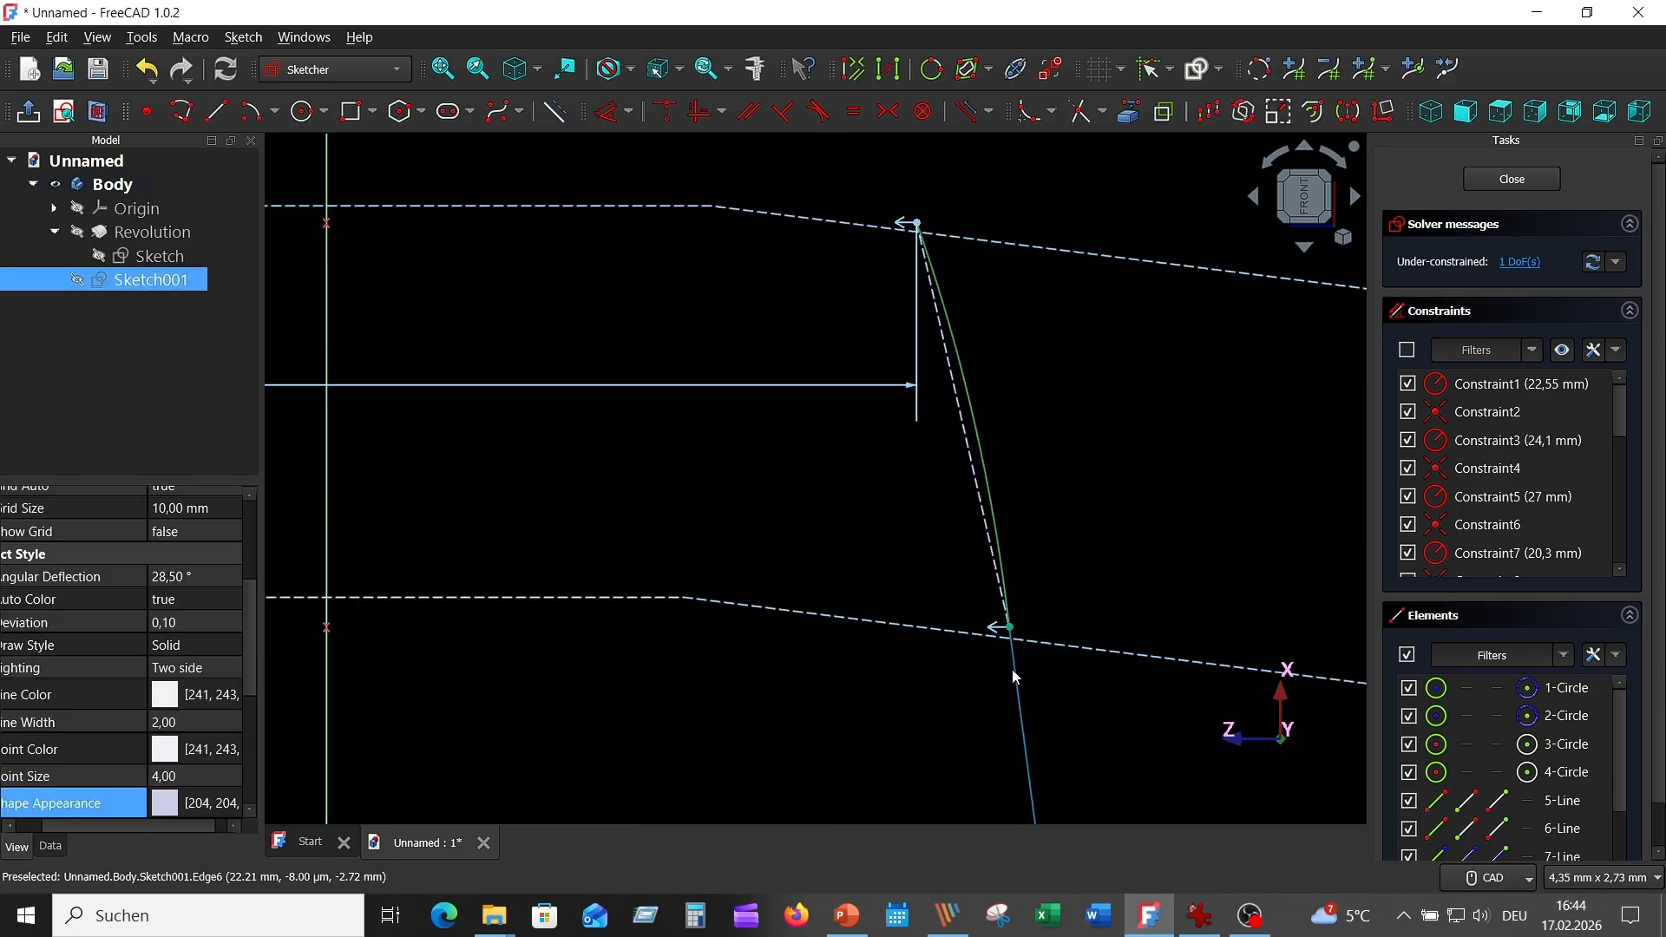
click(818, 111)
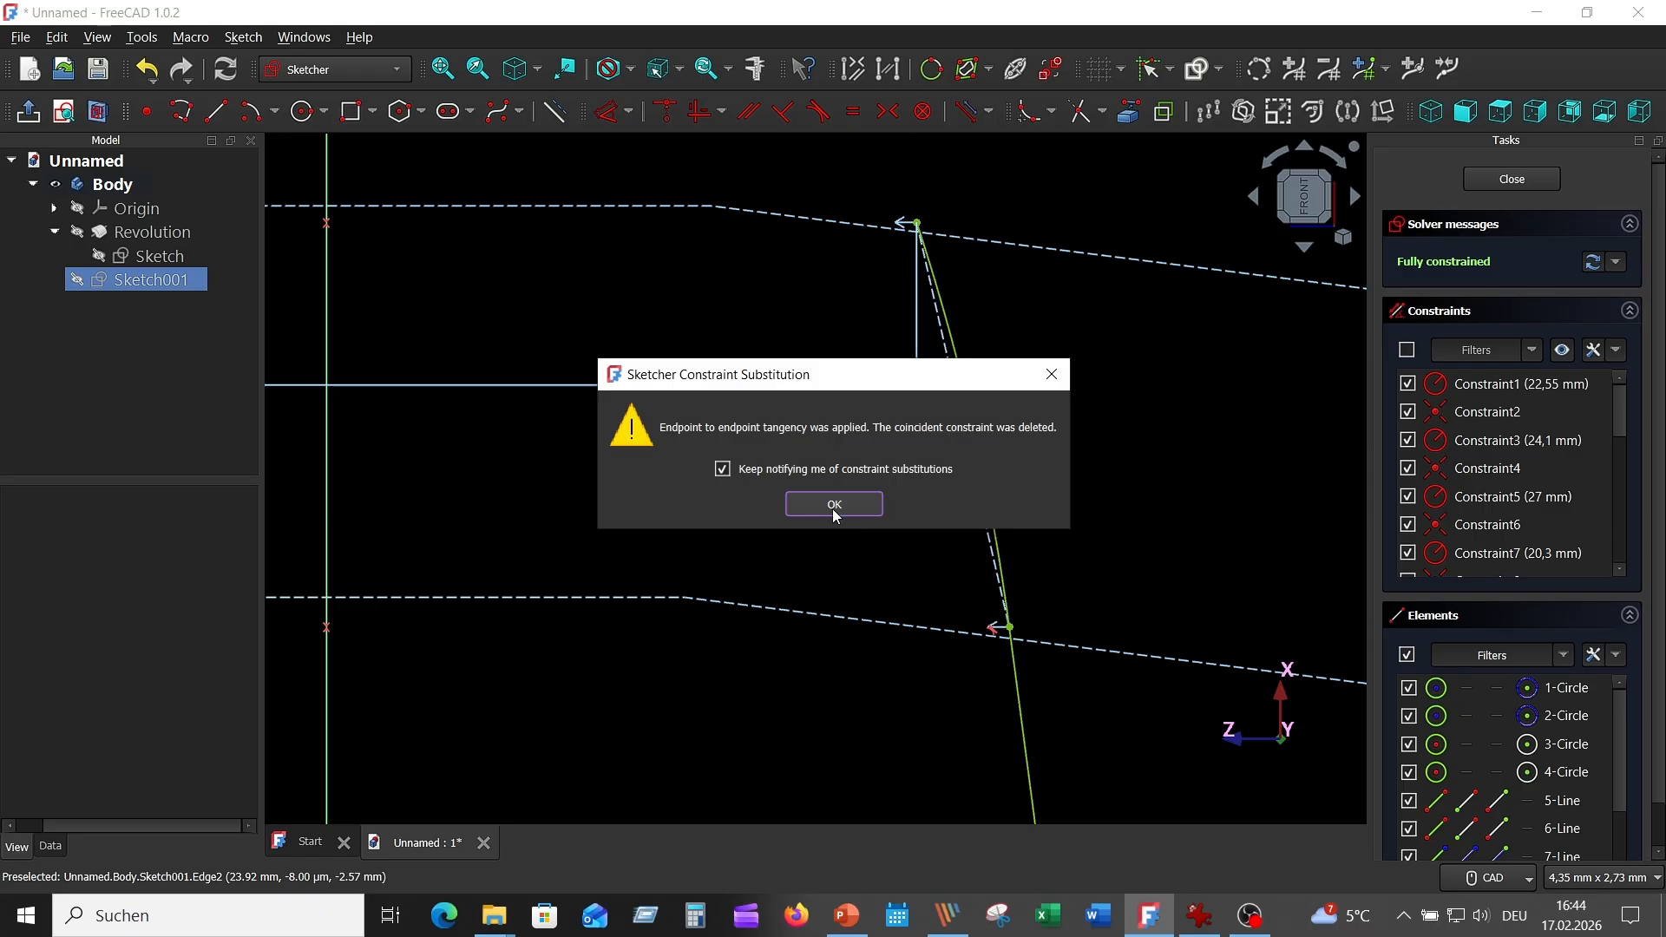
click(834, 504)
scroll(816, 419, down, 5)
scroll(802, 459, up, 2)
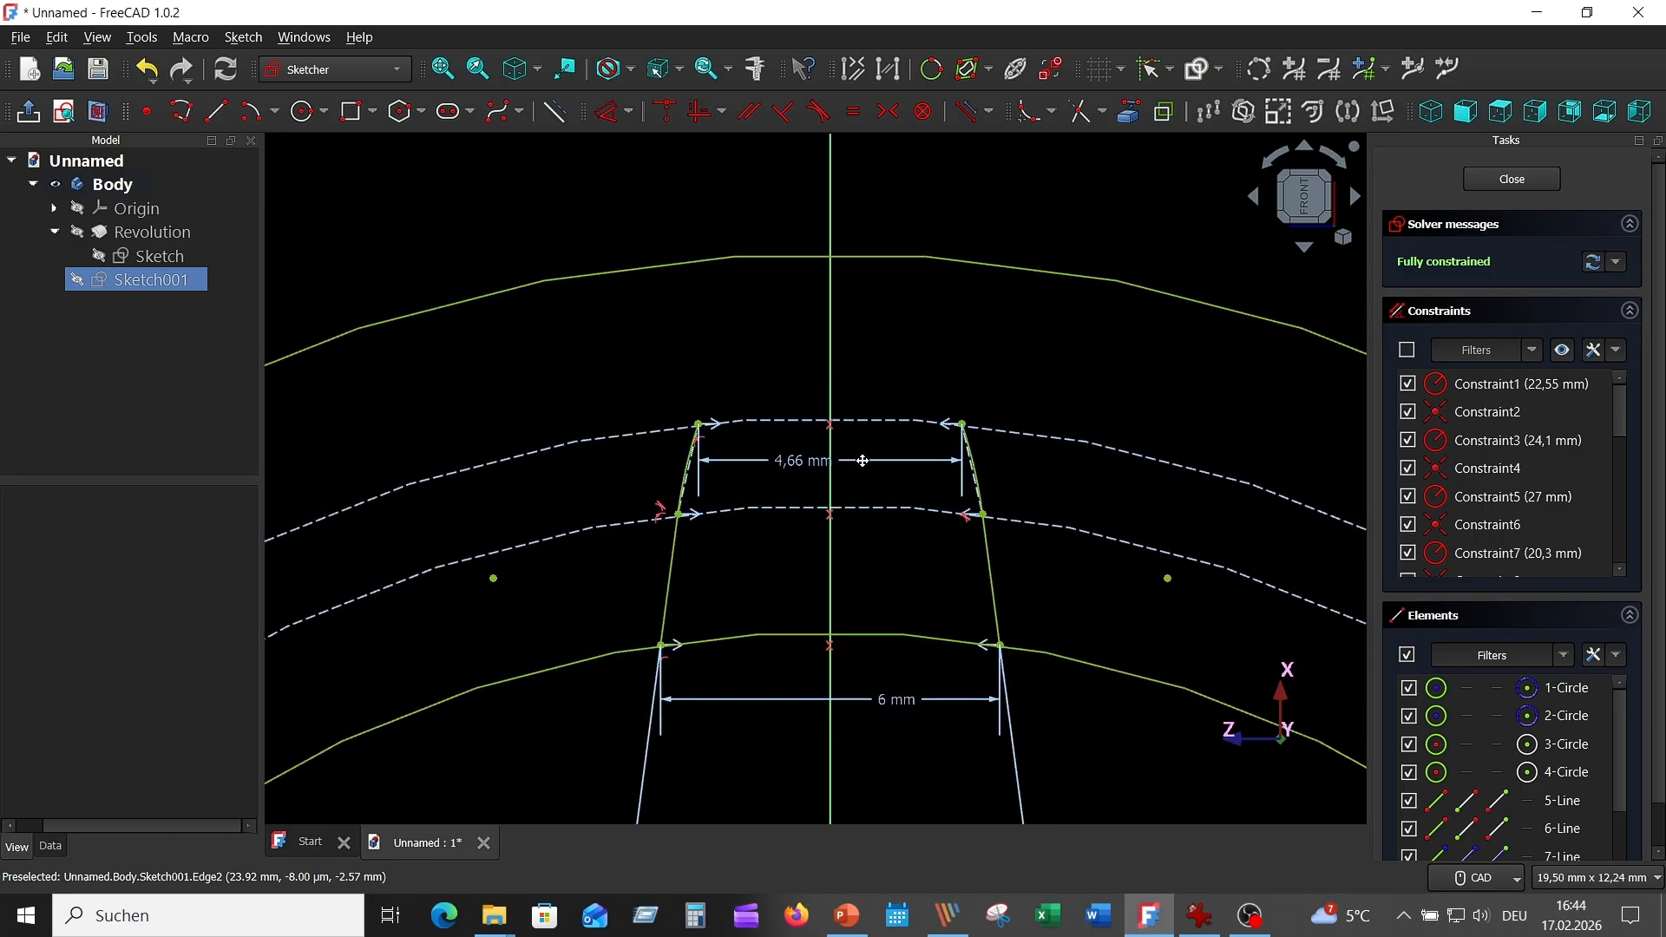
Step: Check the gear drawing and draw an arc from the left flank's endpoint on the 24.1 mm circle up to the 27 mm circle
scroll(760, 482, up, 4)
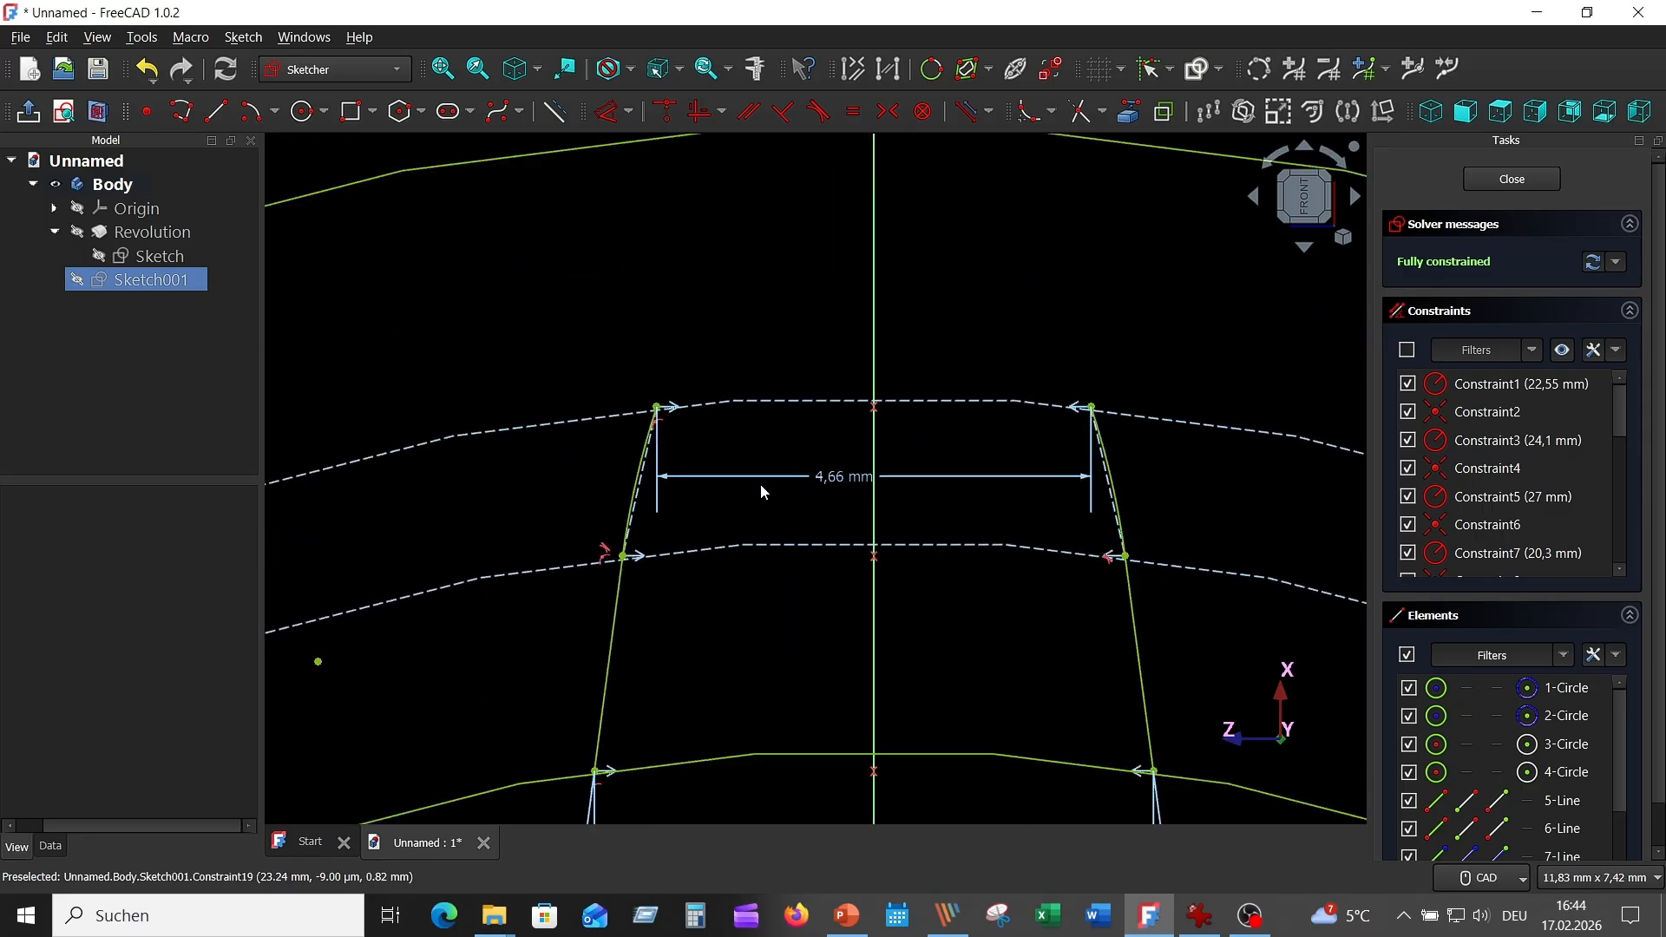
scroll(730, 434, down, 4)
middle_drag(1162, 395, 998, 339)
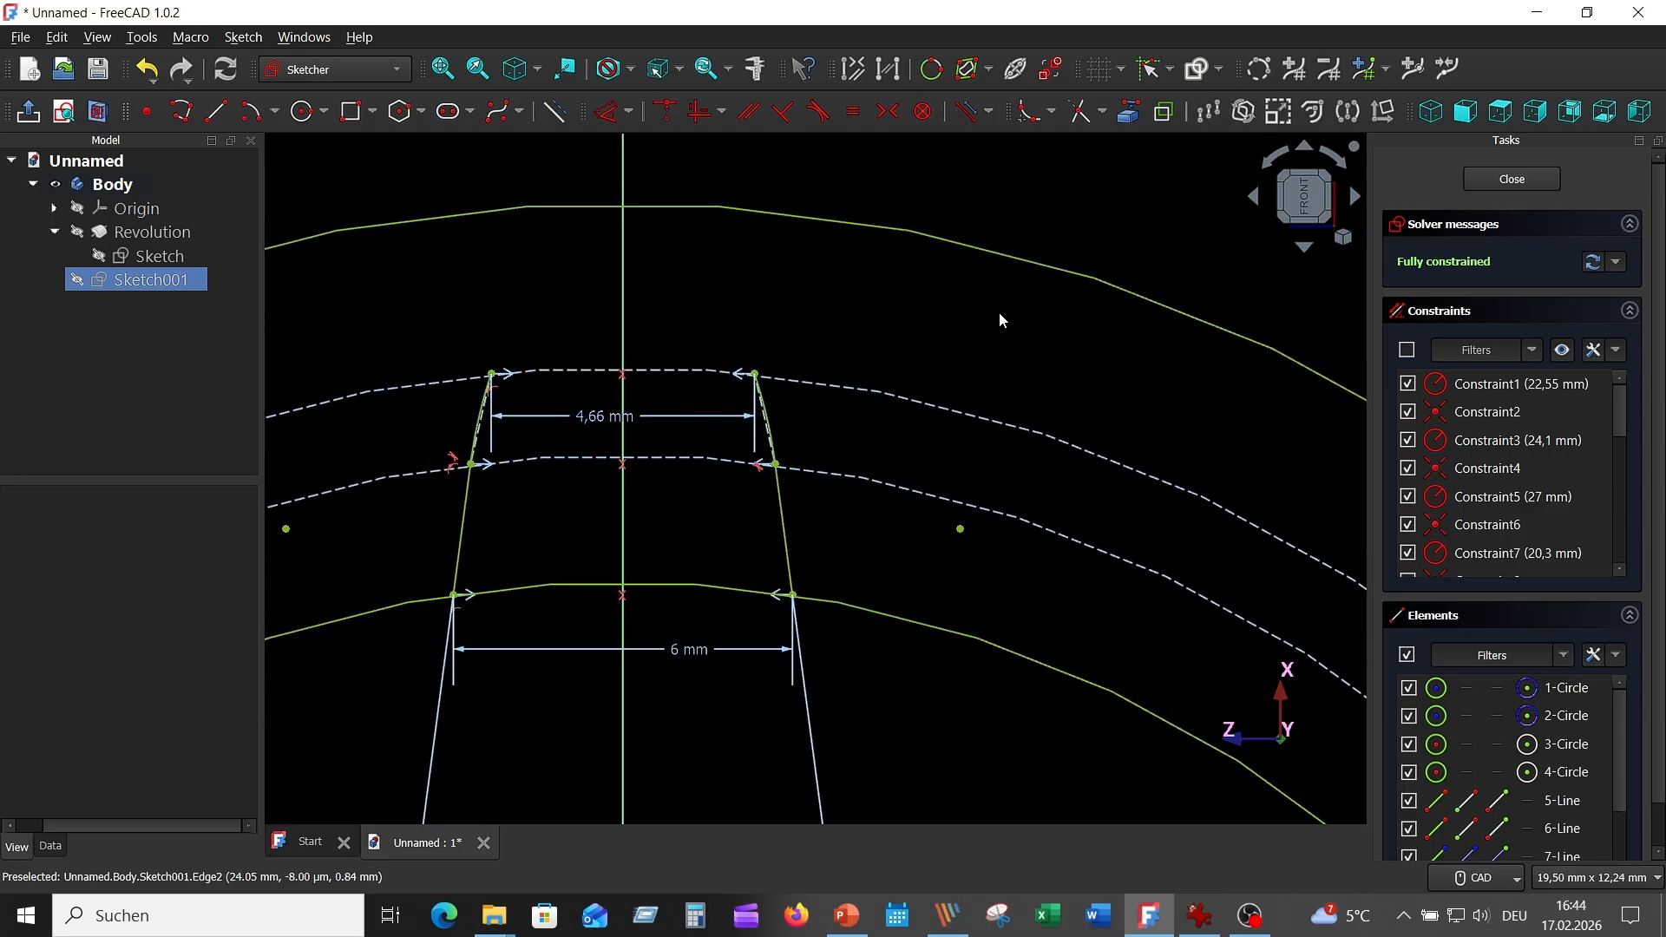
click(1200, 917)
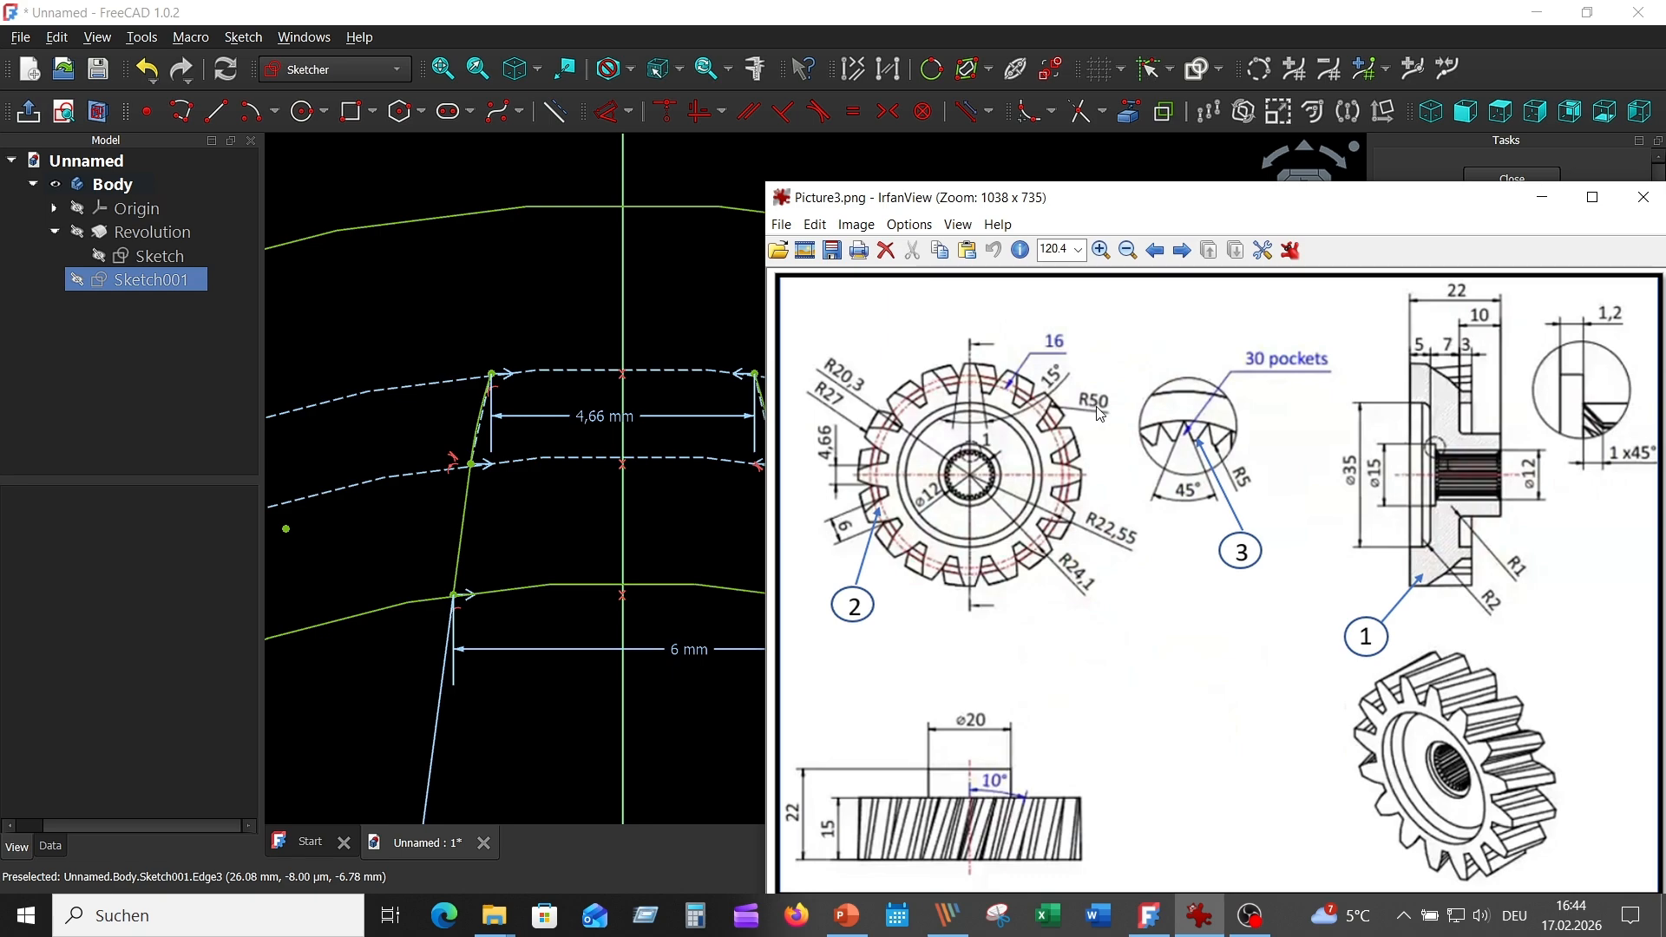
click(675, 273)
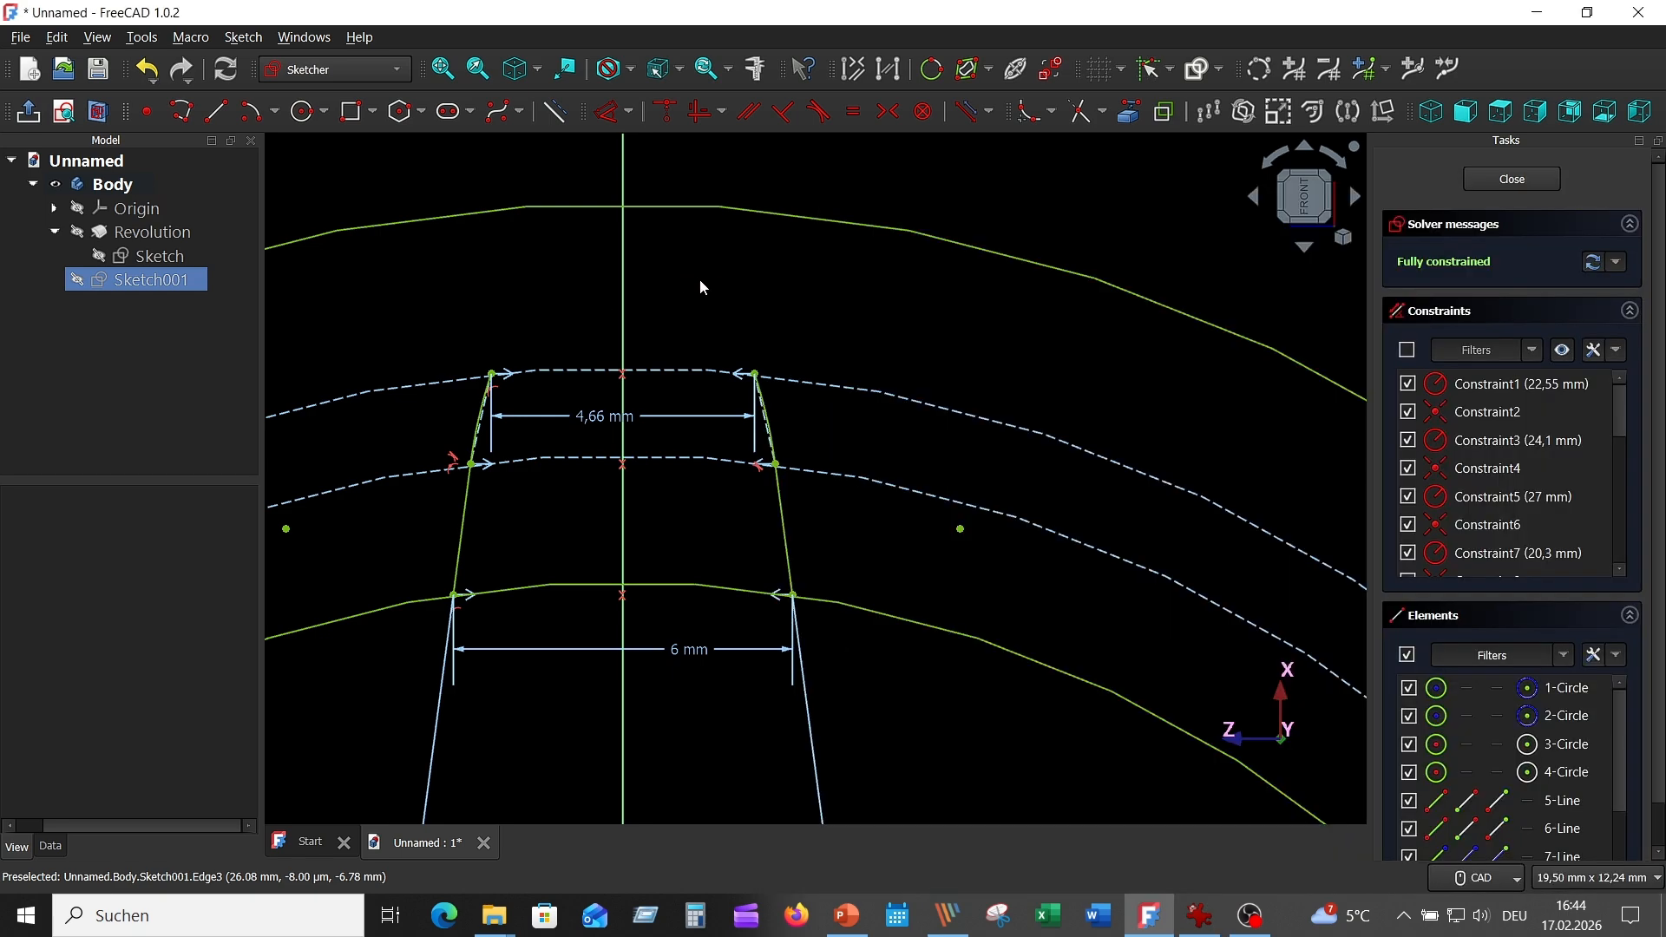
middle_drag(699, 279, 713, 297)
click(249, 111)
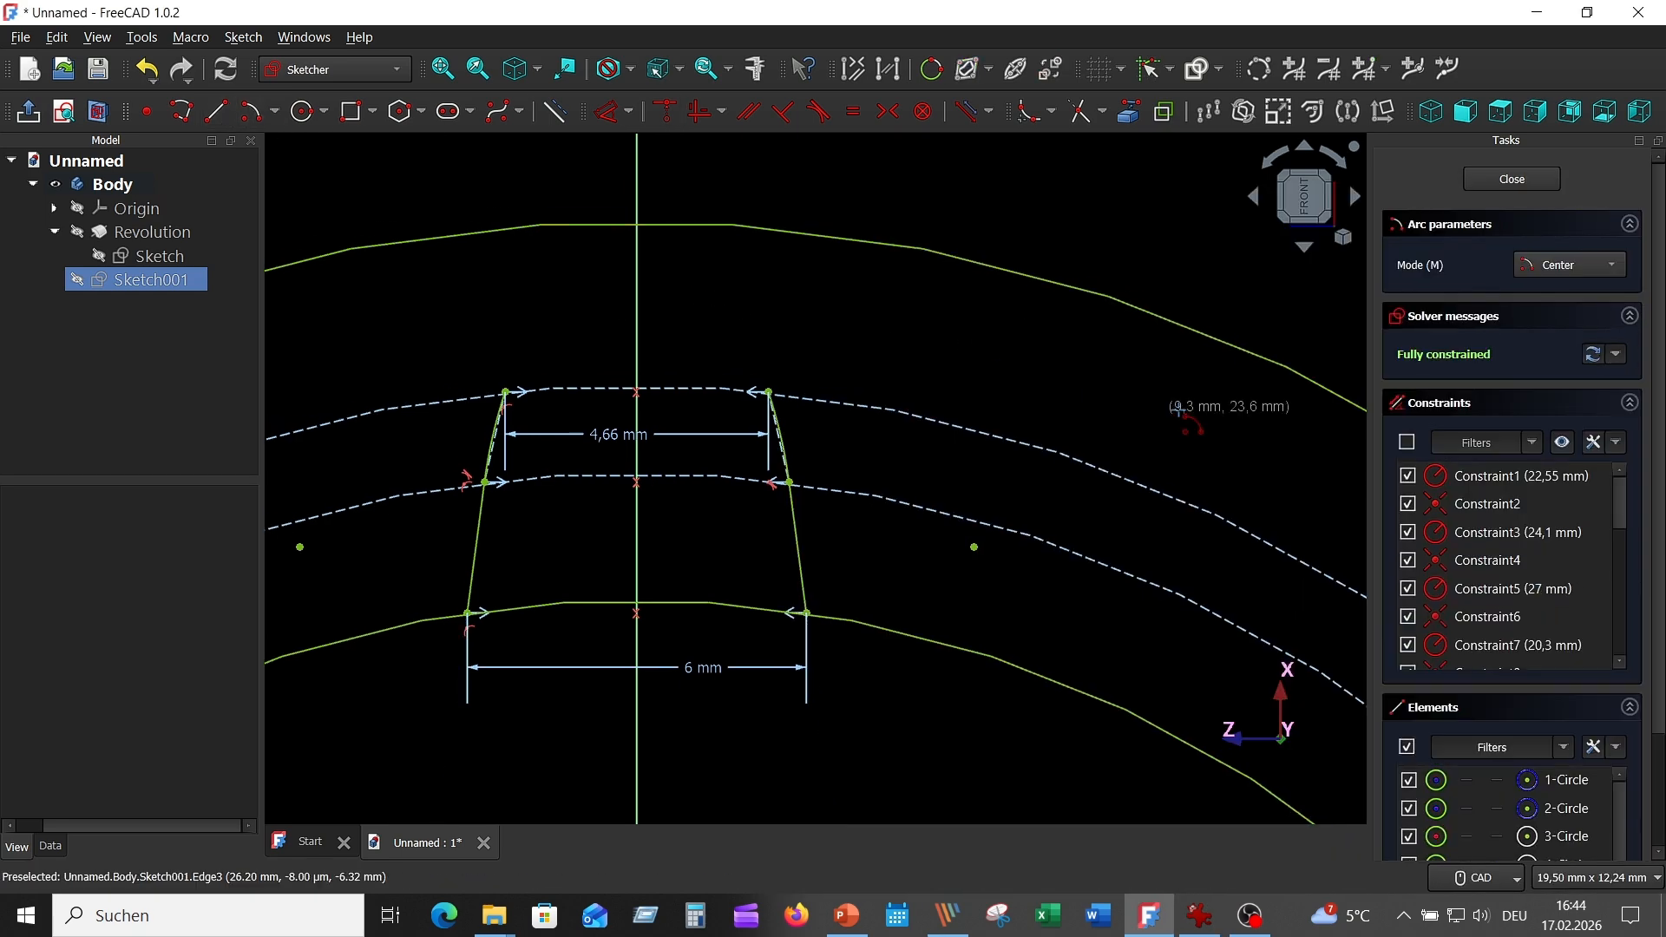
click(1180, 392)
click(504, 392)
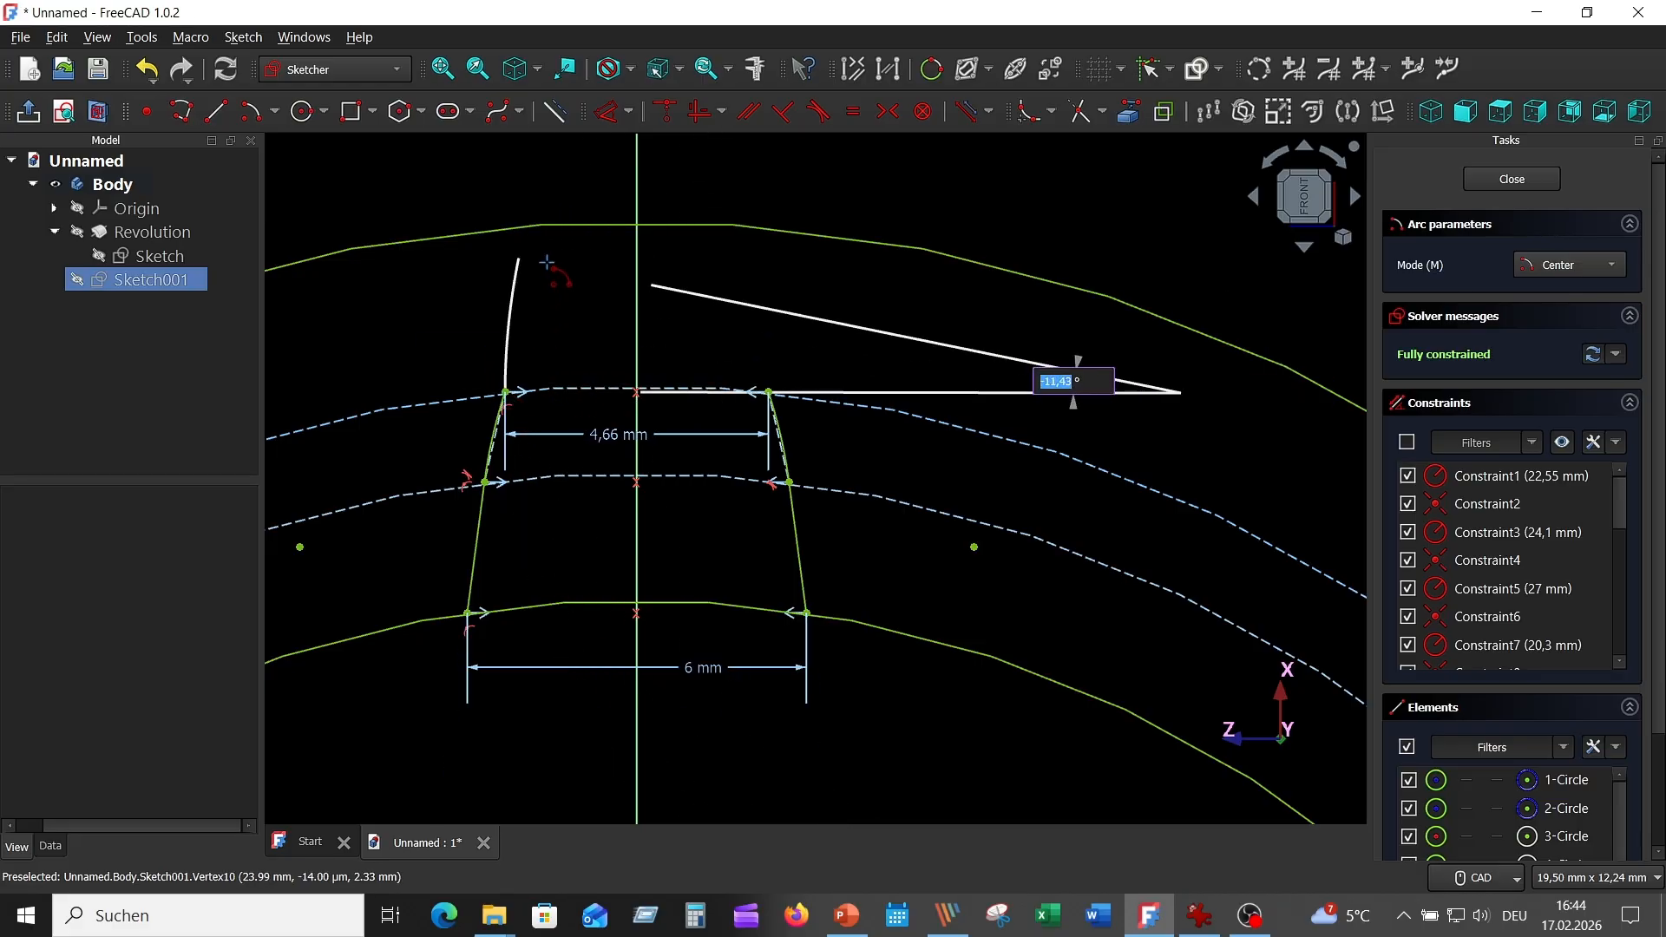
click(548, 224)
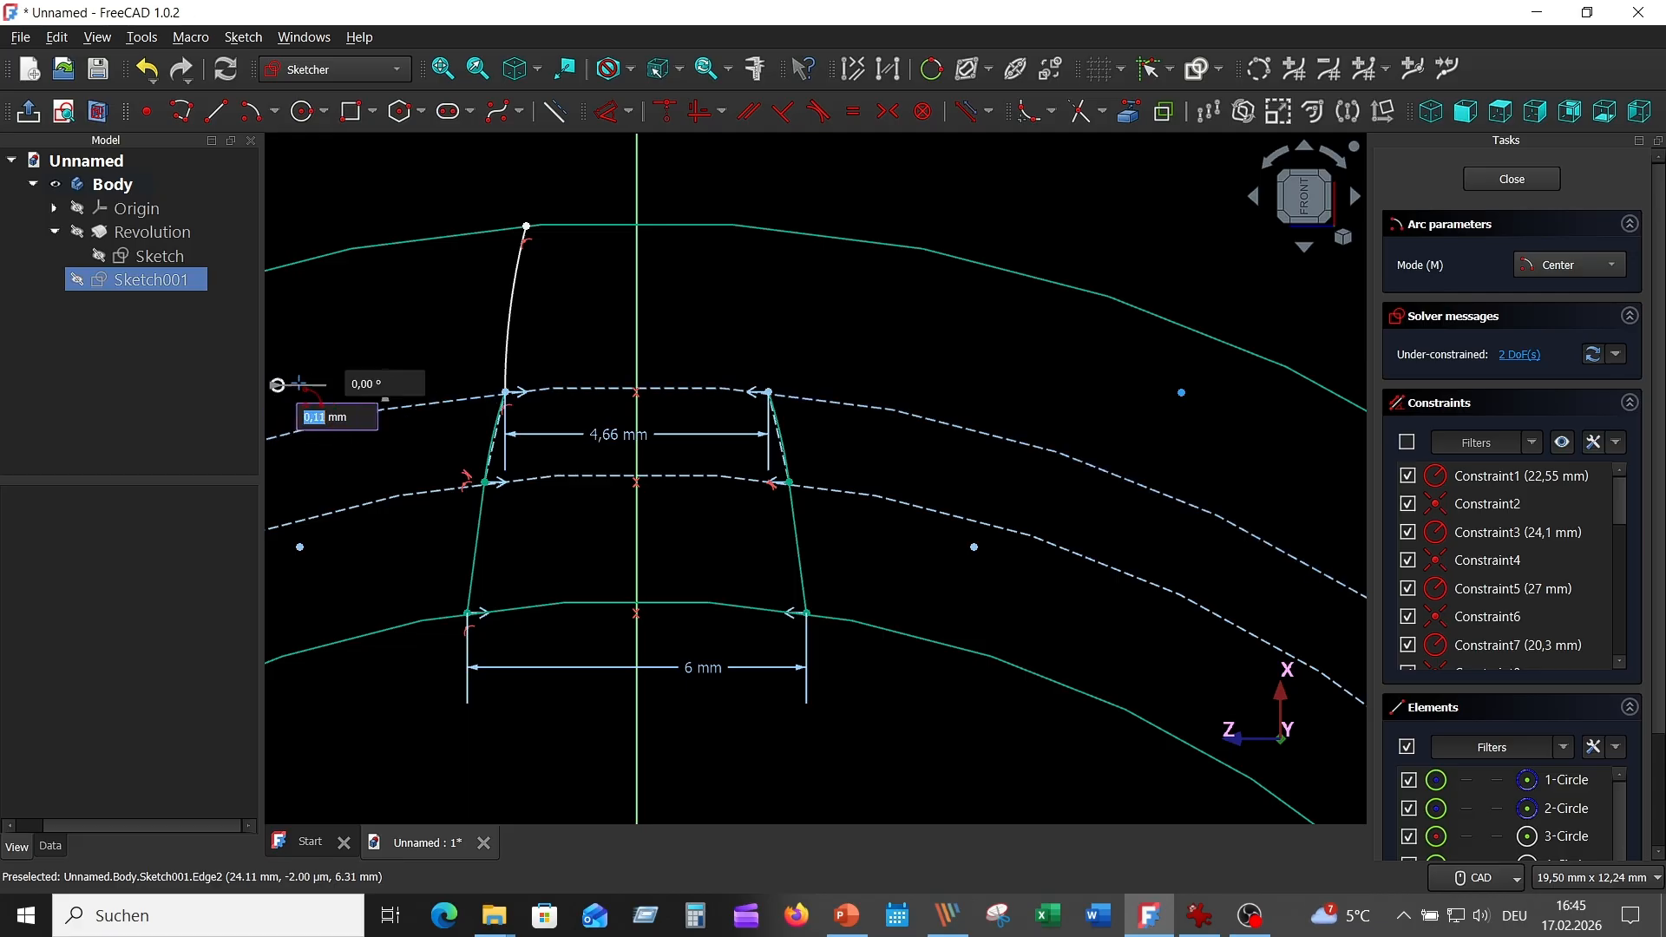
Step: Draw a mirrored arc from the right flank's endpoint on the 24.1 mm circle up to the 27 mm circle
click(278, 384)
scroll(768, 390, up, 5)
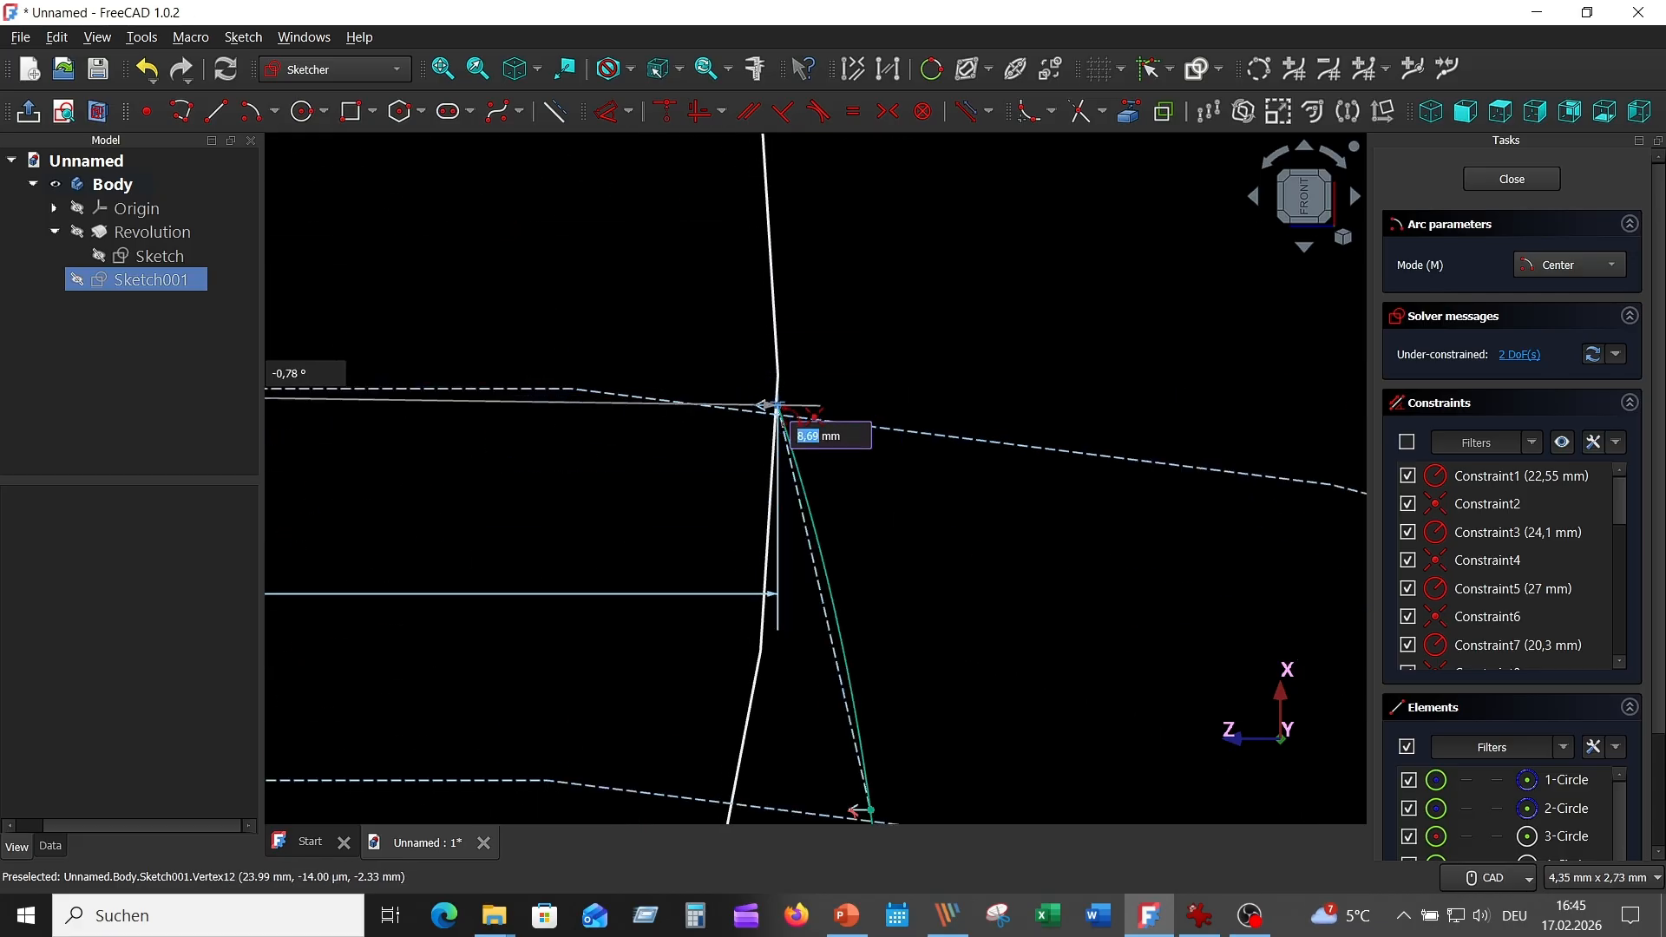
click(778, 405)
scroll(716, 234, down, 5)
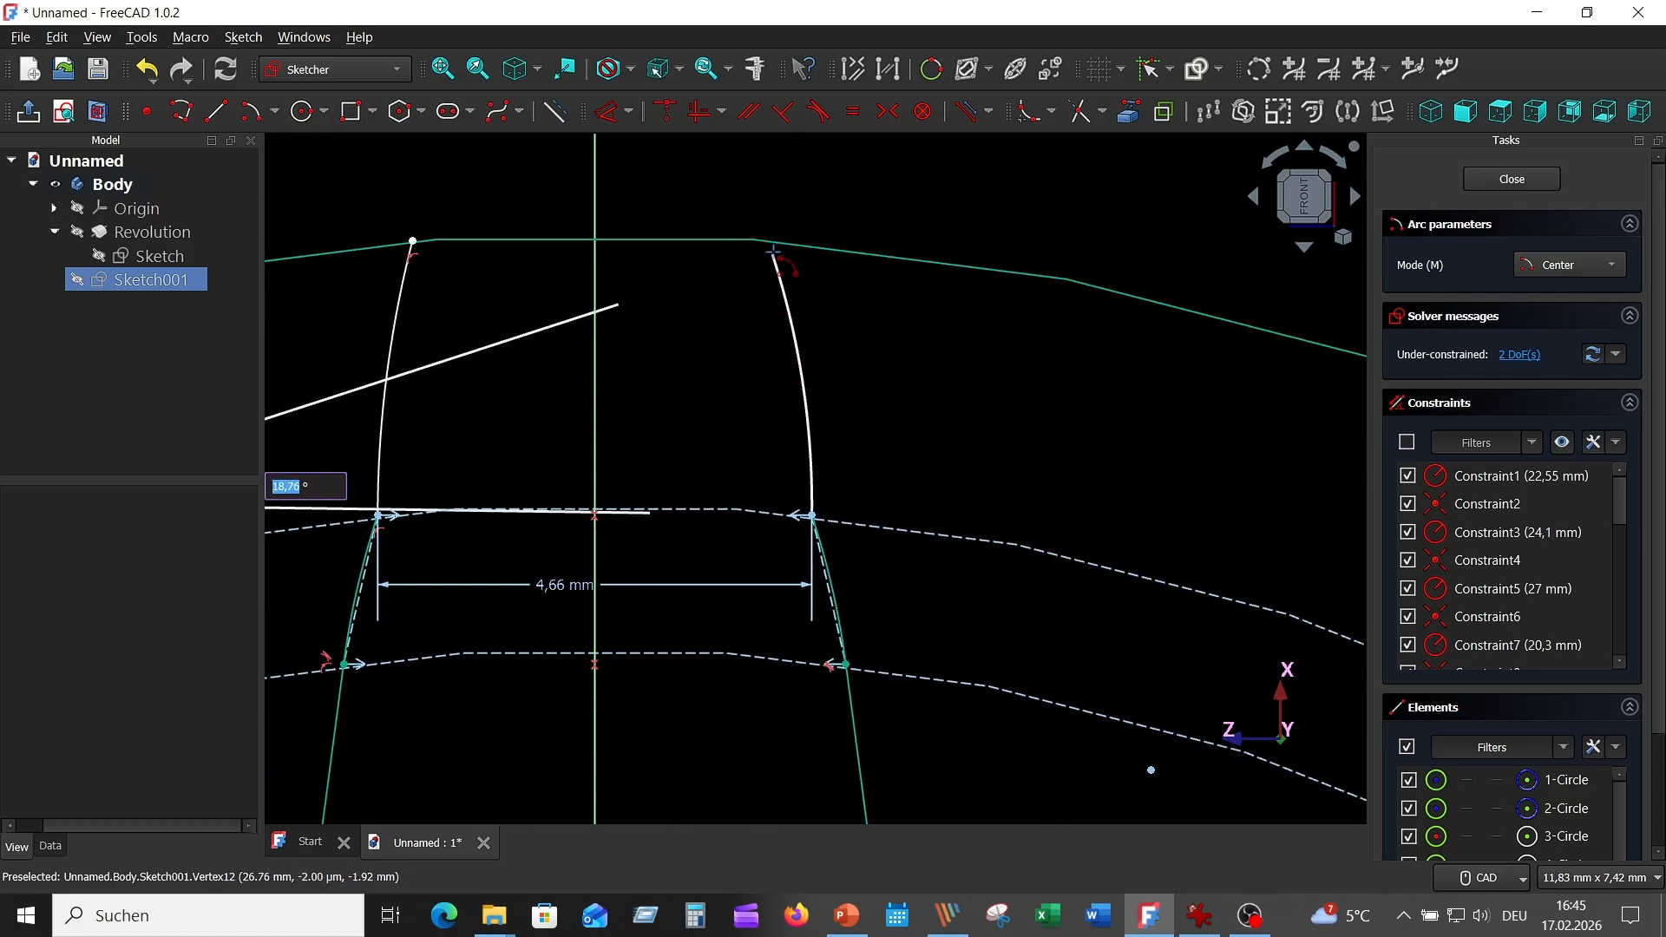
click(767, 240)
right_click(927, 354)
Step: Constrain the radius of both upper flank arcs to 50 mm
scroll(947, 361, down, 3)
middle_drag(947, 361, 1039, 361)
click(605, 112)
click(727, 375)
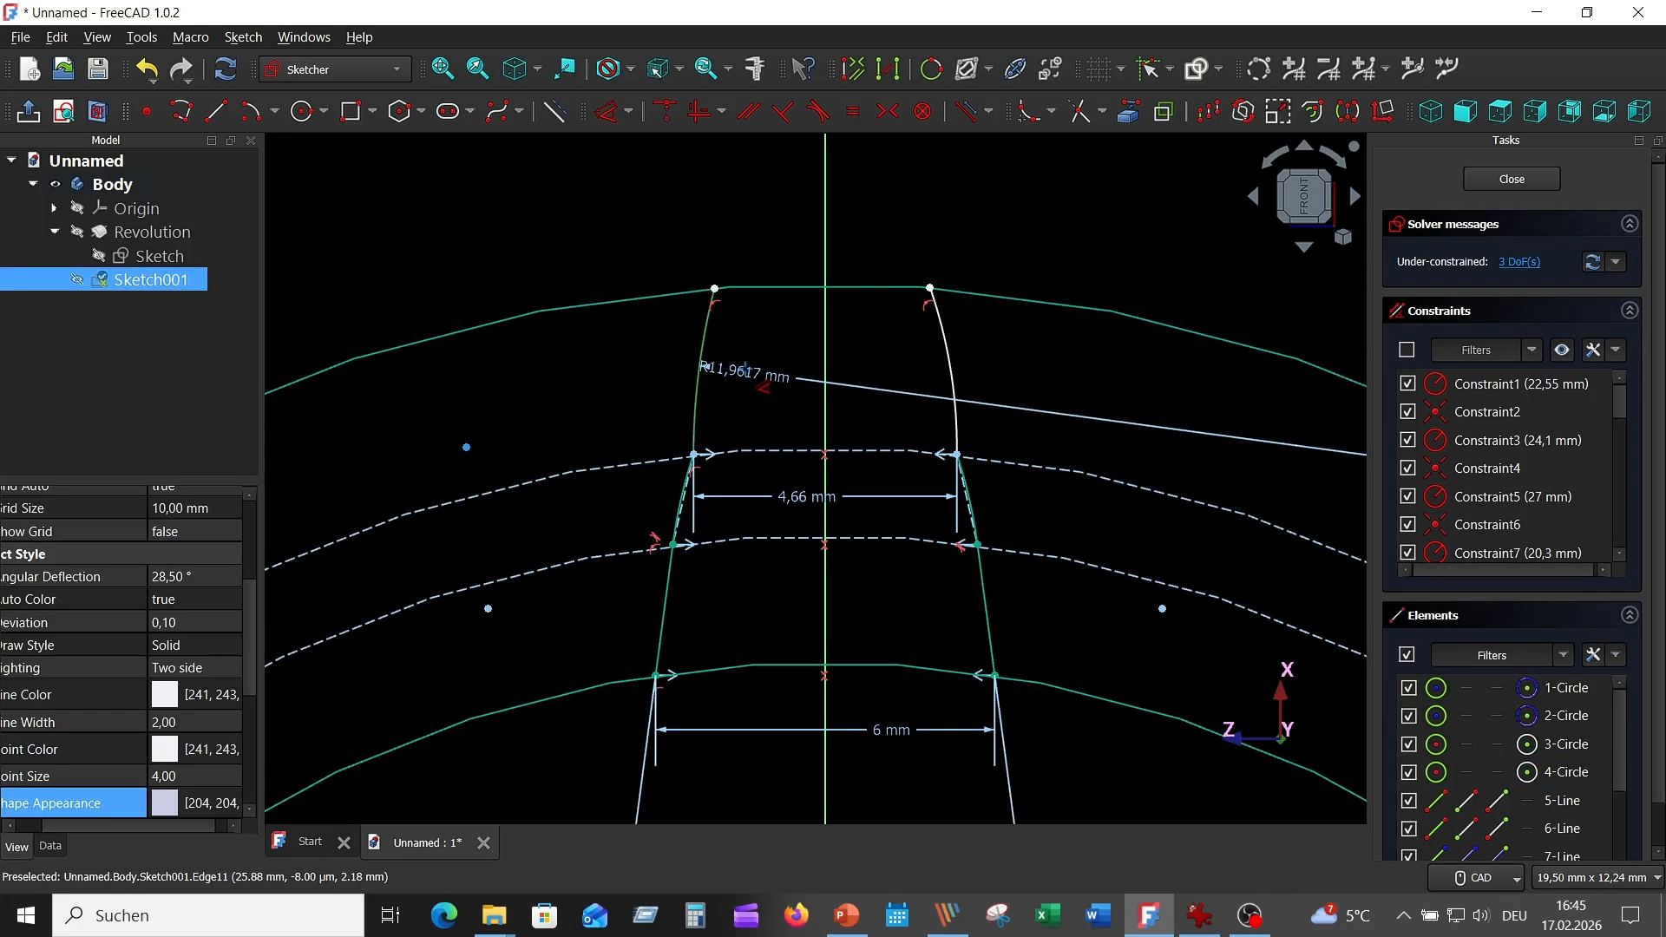
click(725, 371)
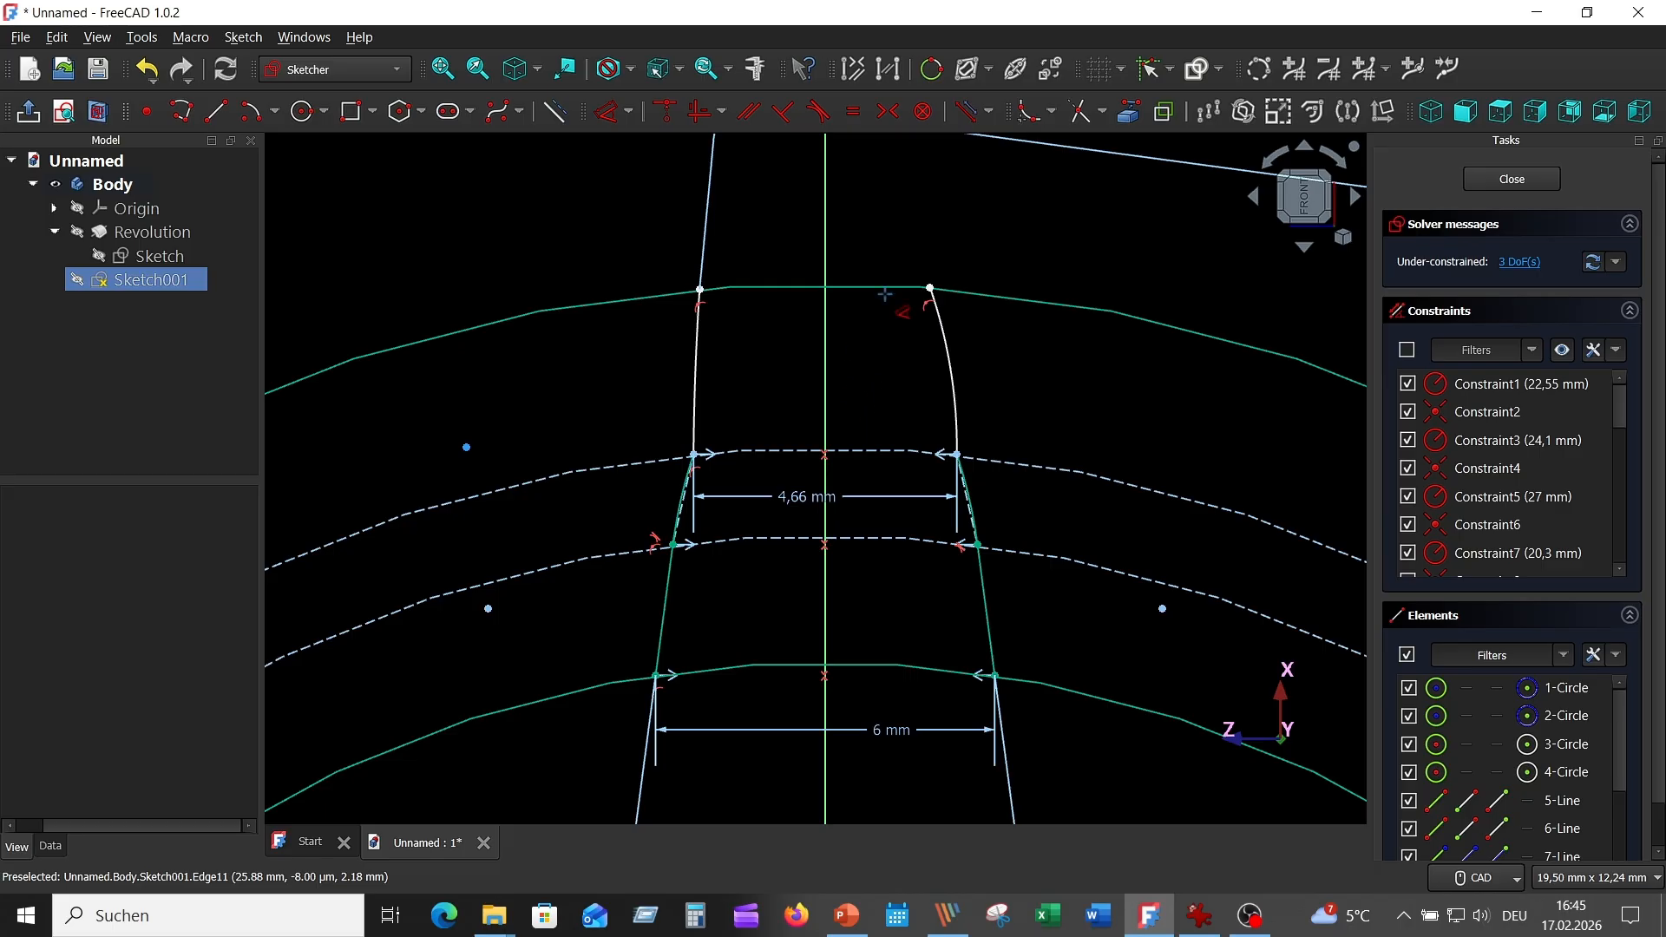
scroll(902, 313, down, 3)
scroll(897, 343, up, 5)
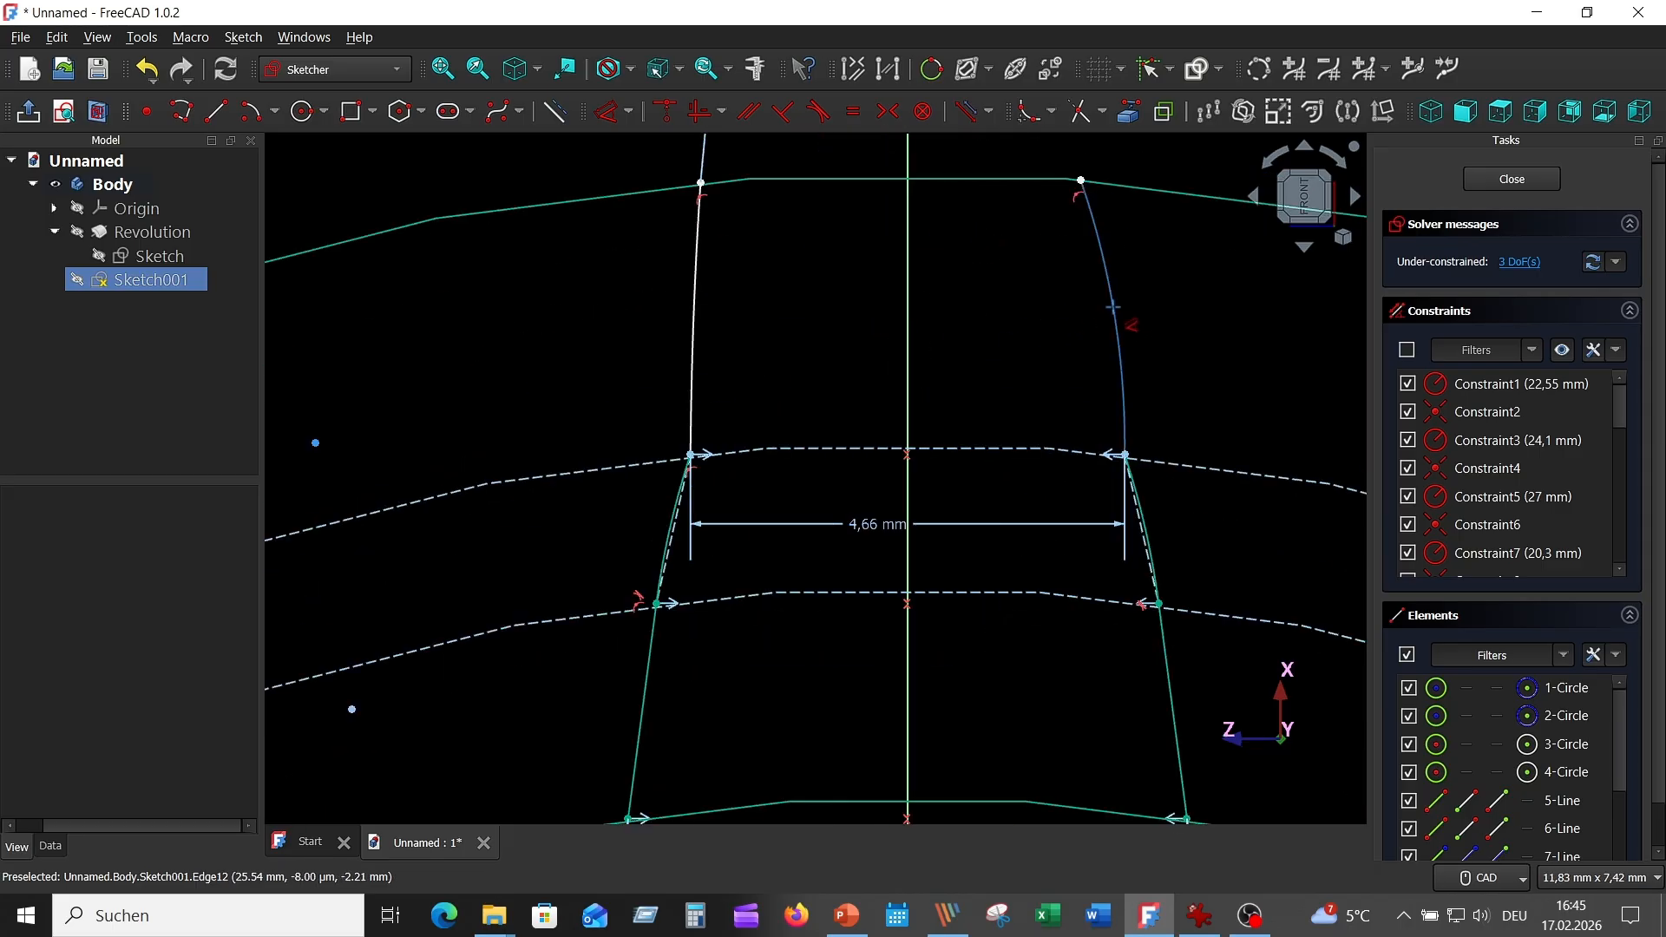
click(1116, 305)
click(1086, 324)
text(40)
key(Return)
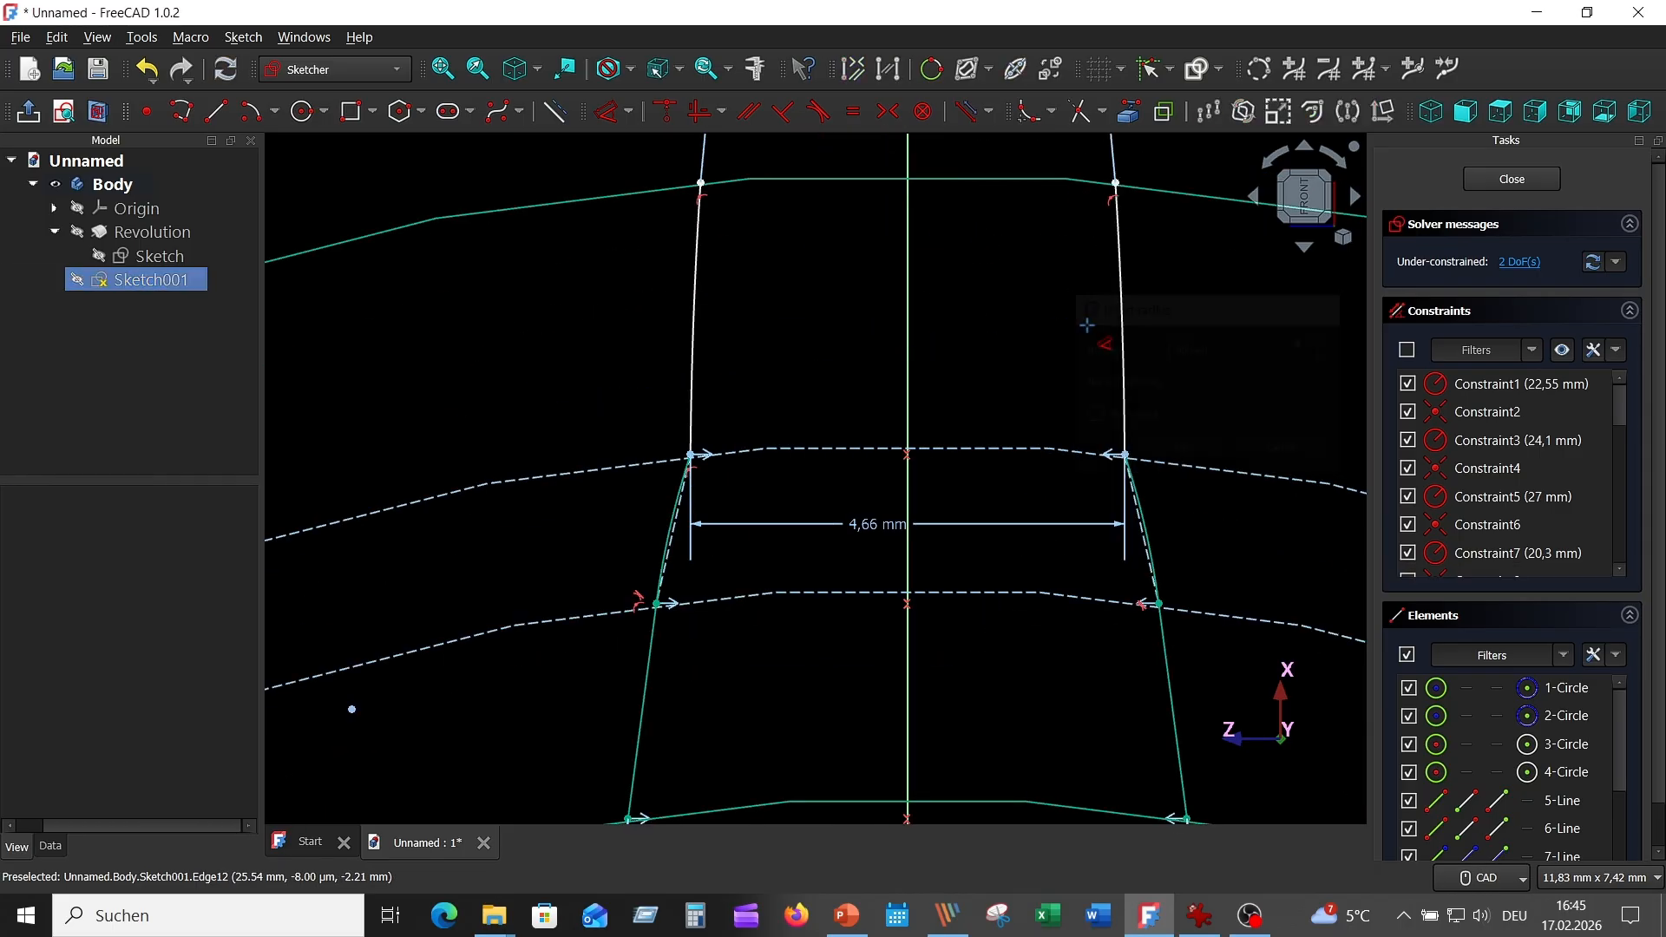
right_click(742, 296)
Step: Make each R50 arc tangent to the short arc it meets on the 24.1 mm circle
middle_drag(713, 378, 716, 321)
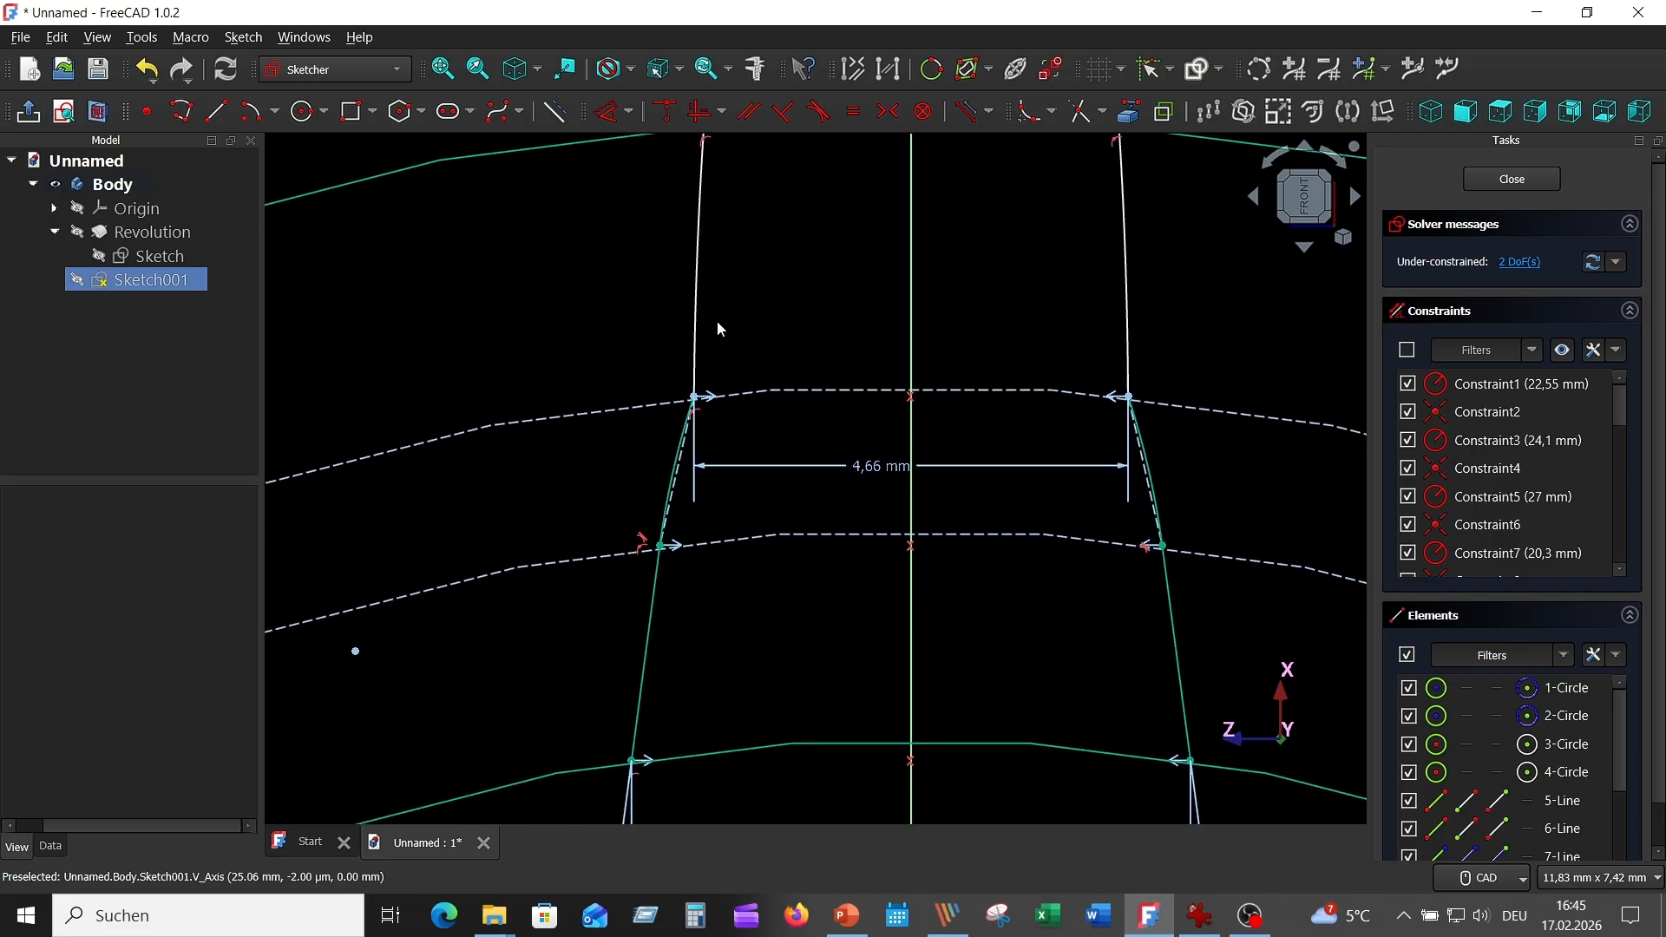
click(709, 279)
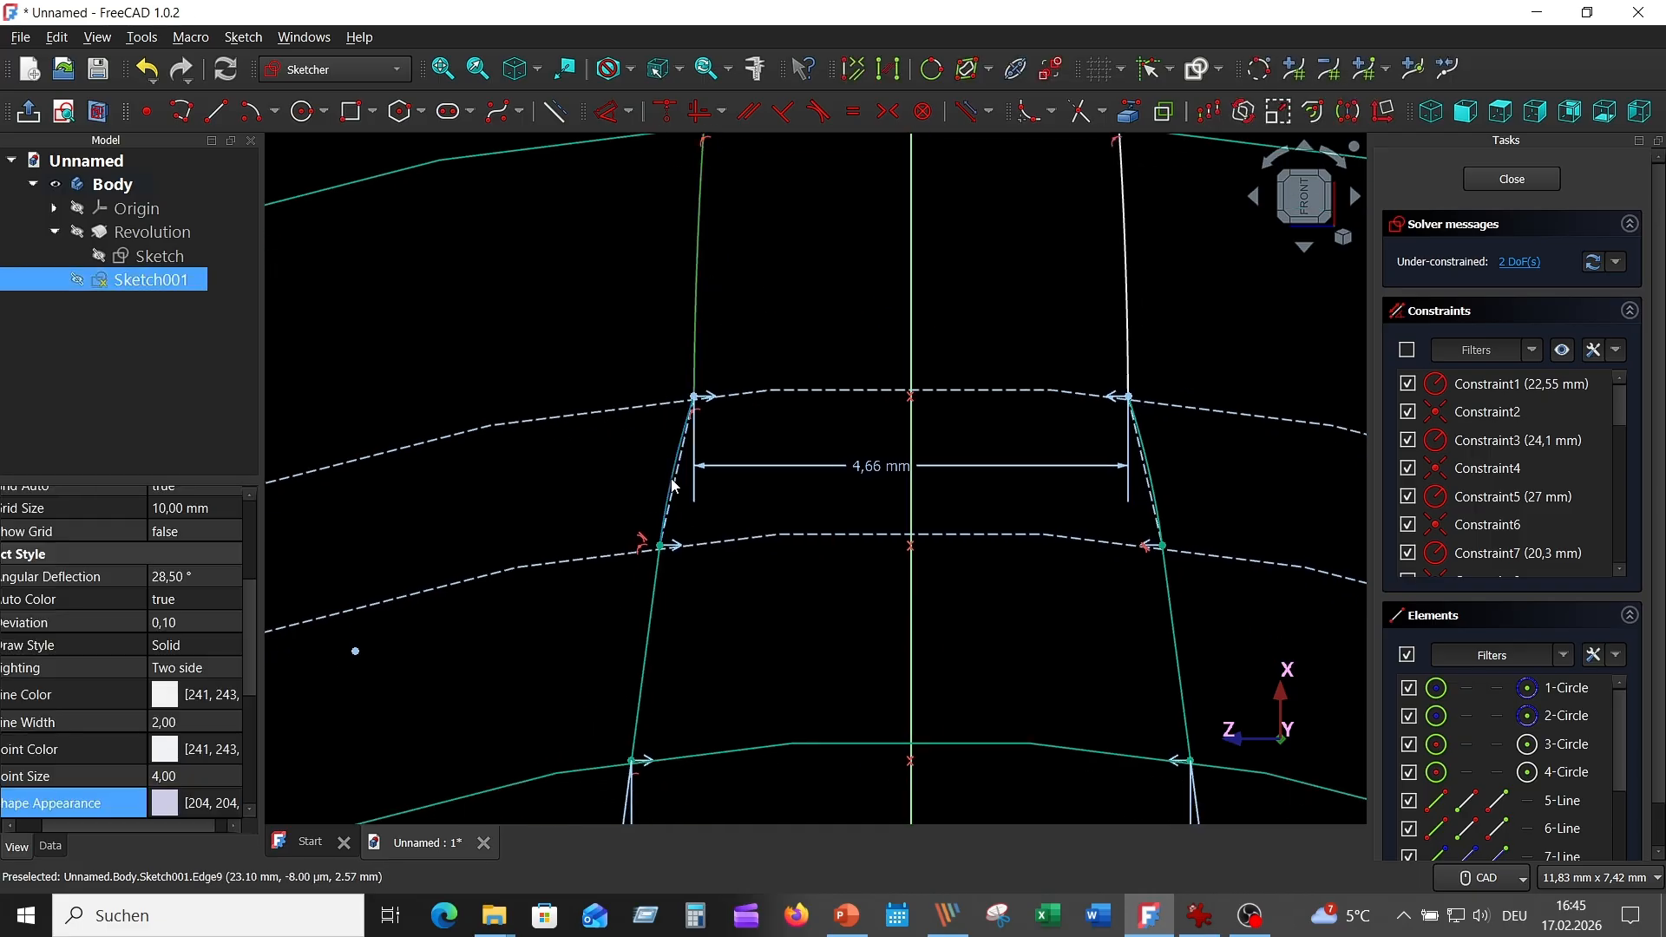
click(820, 115)
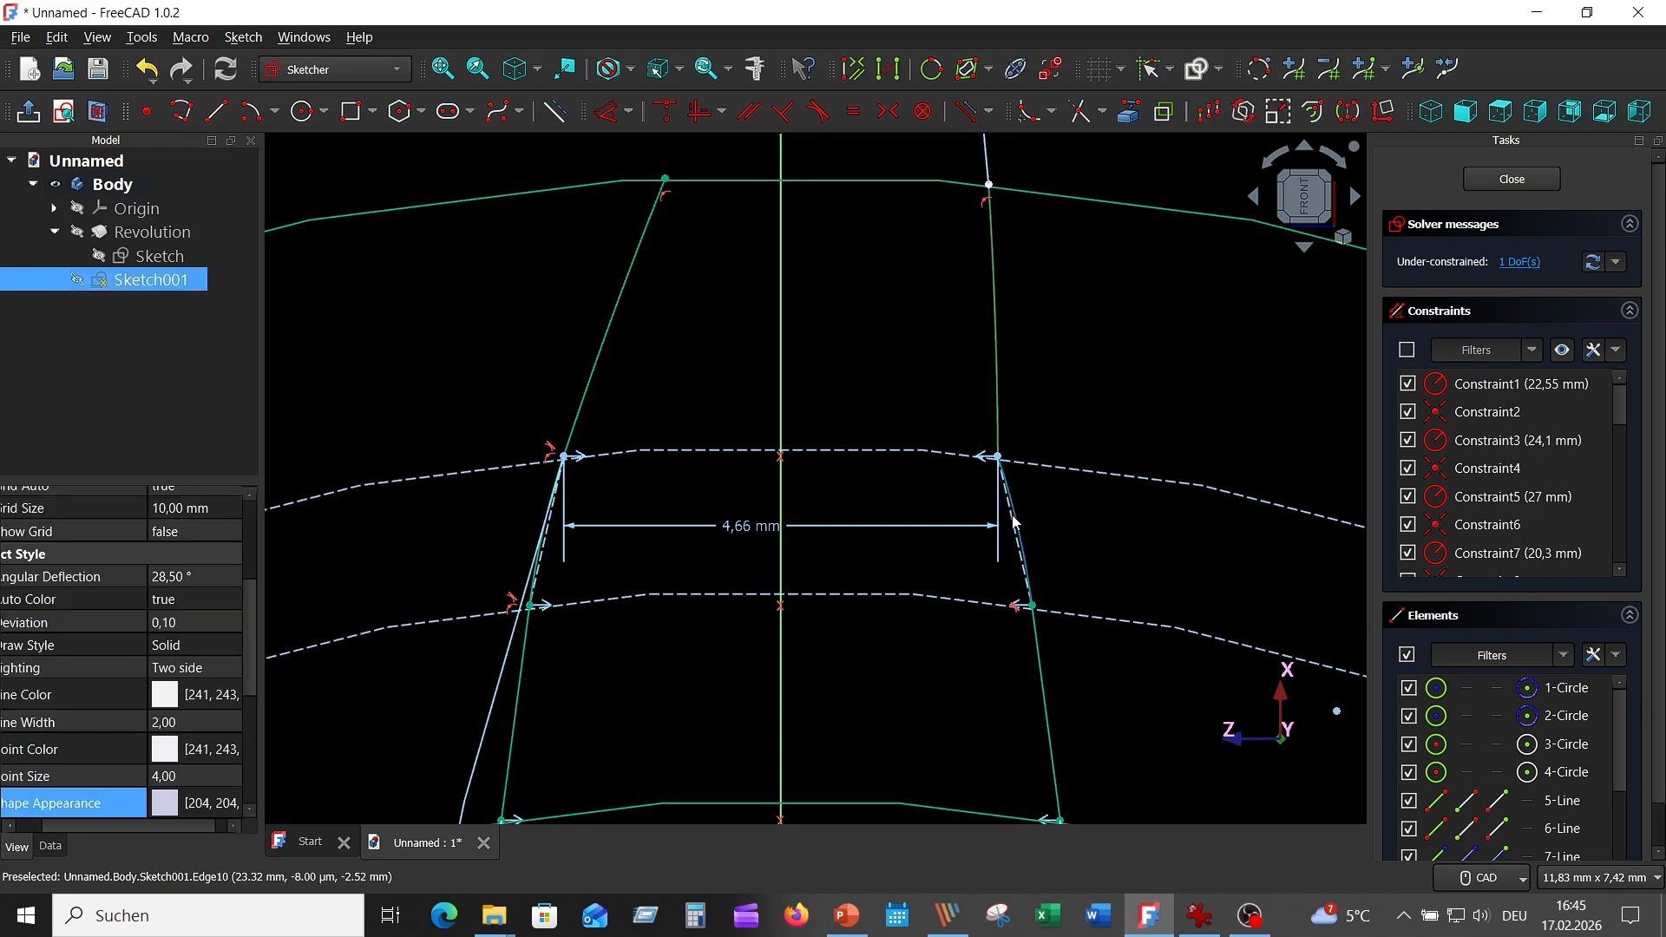
scroll(1015, 520, up, 5)
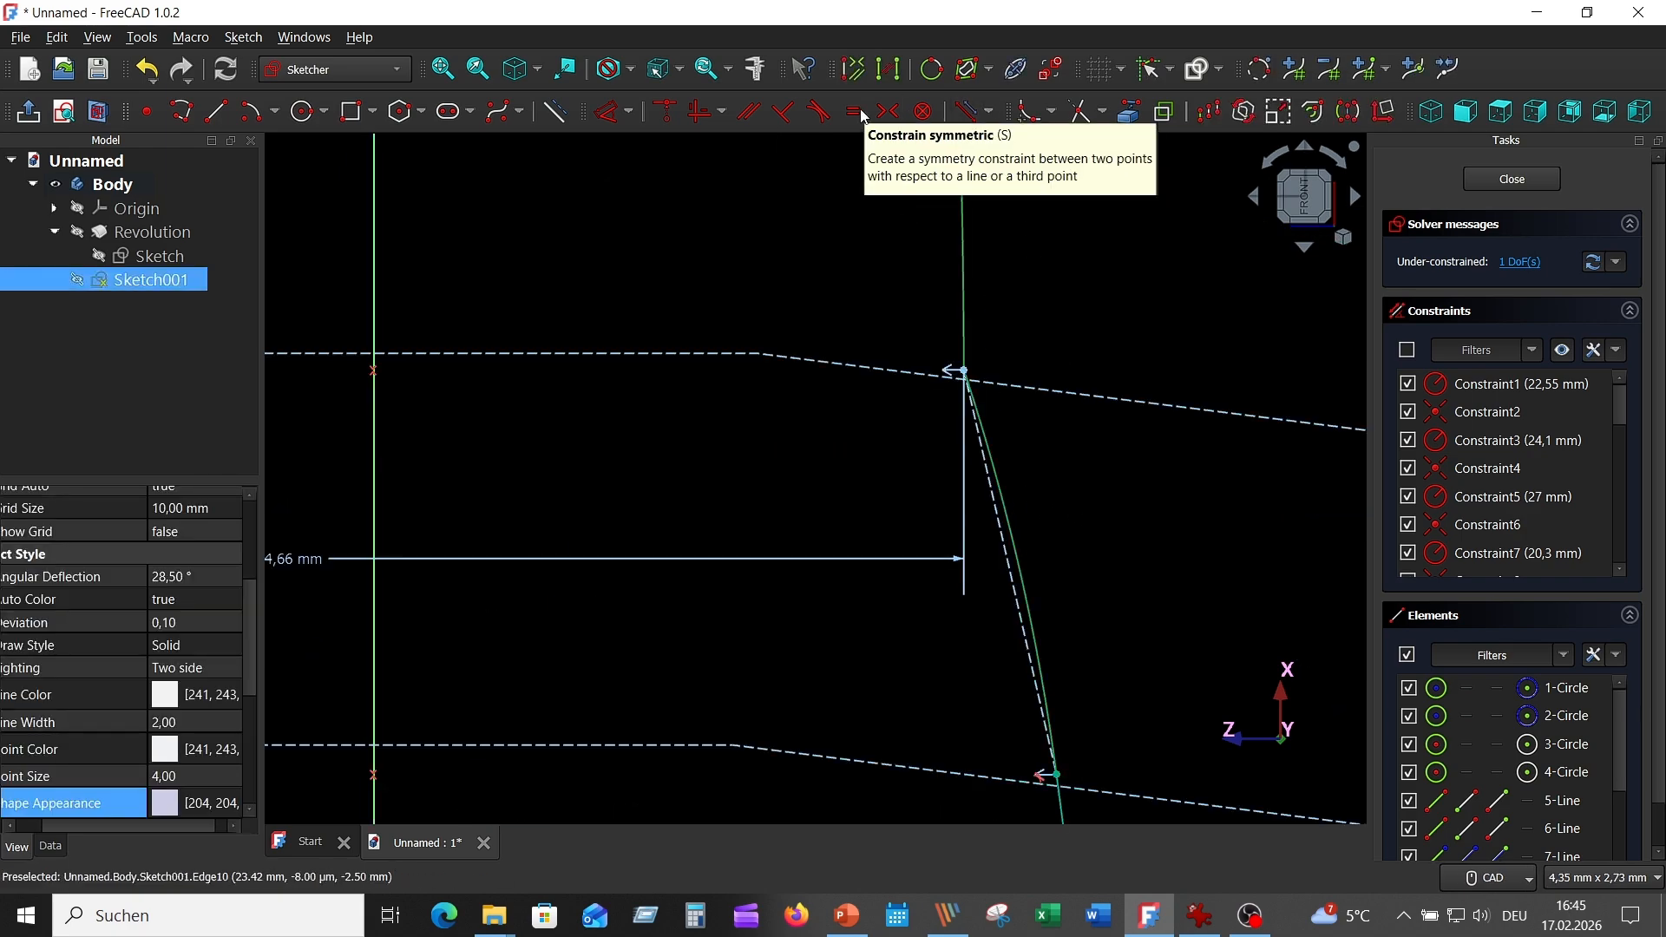
click(820, 111)
scroll(1058, 295, down, 6)
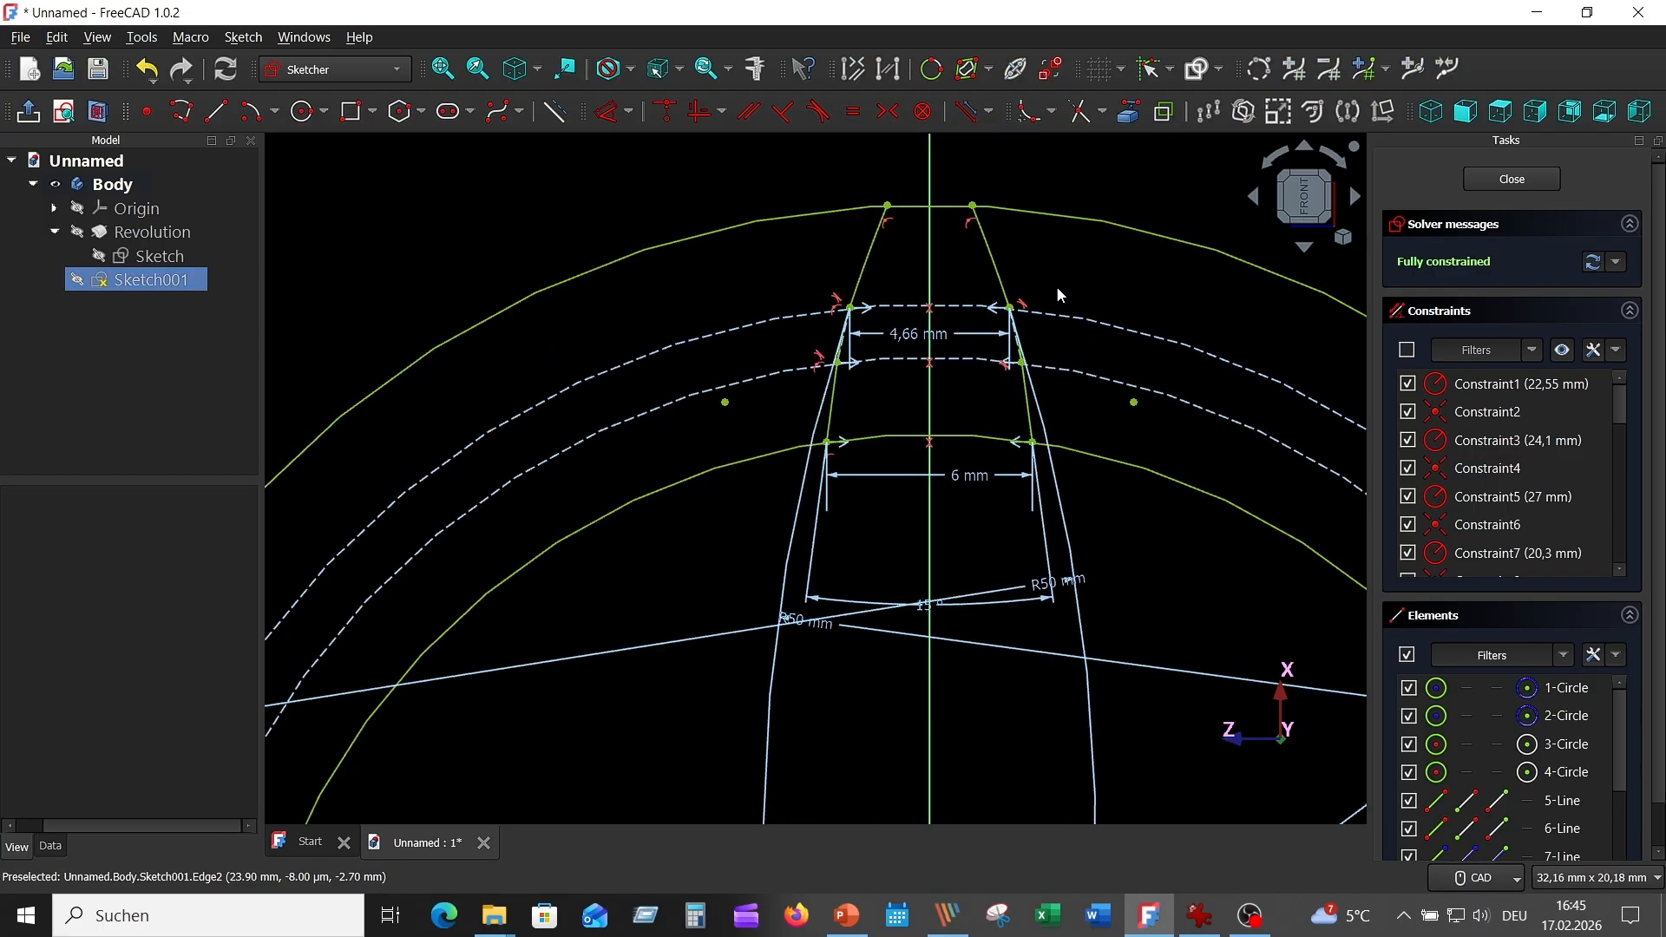
middle_drag(1058, 295, 1000, 240)
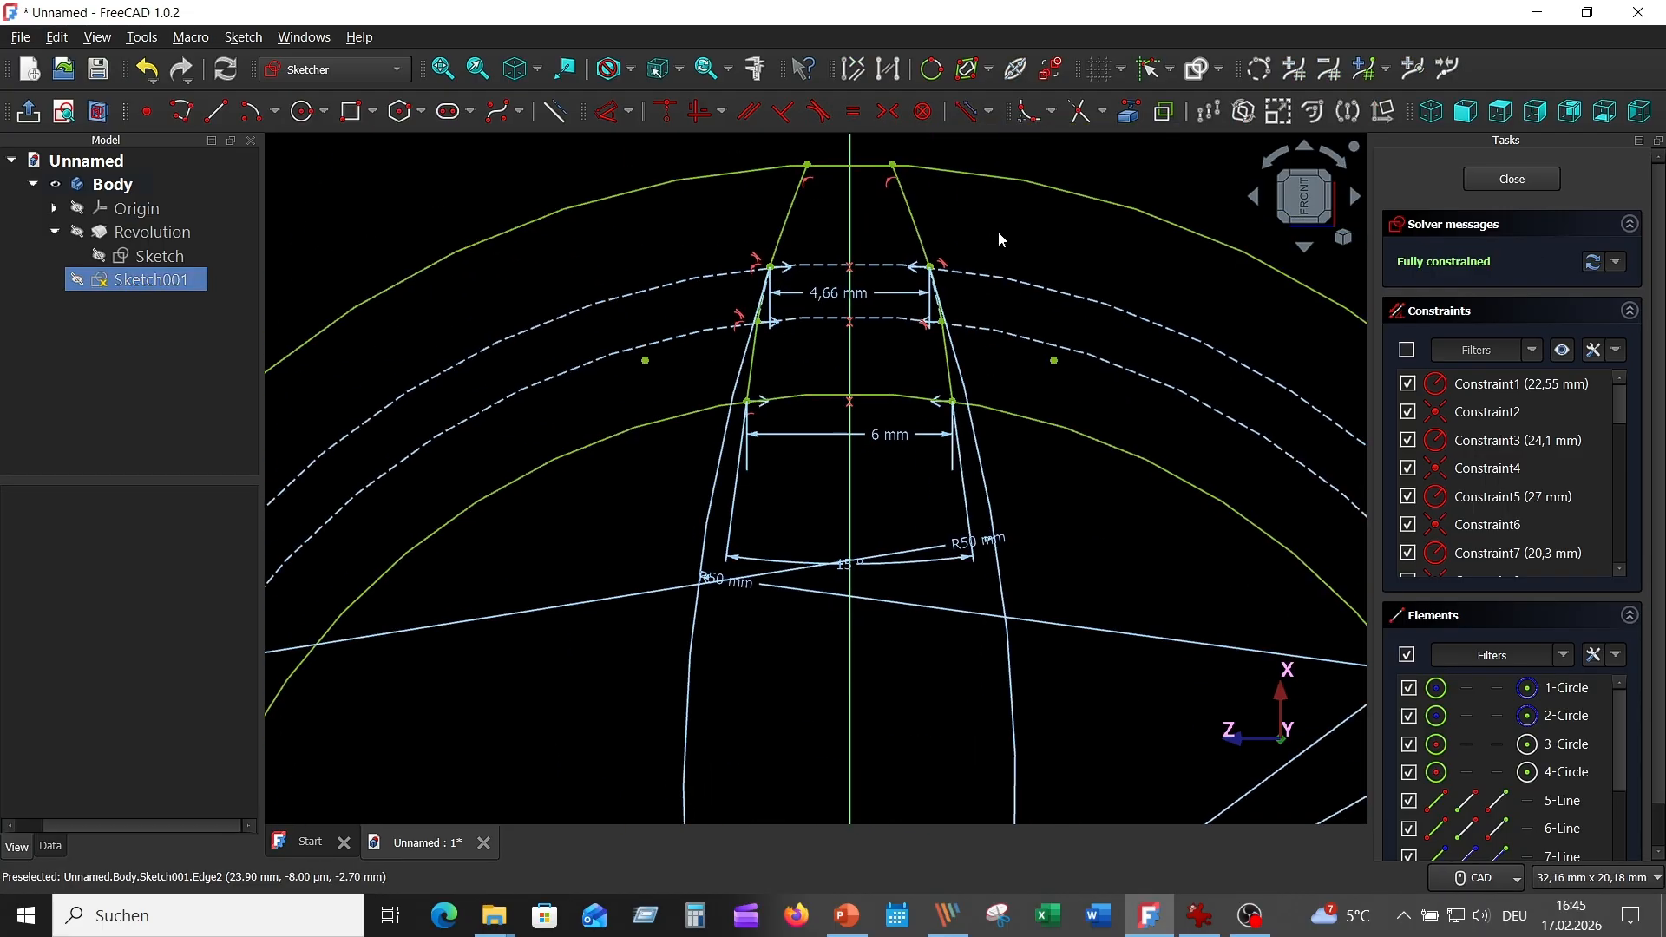
Step: Trim the 27 mm and 20.3 mm circles outside the flanks, keeping only the segments that close the tooth-gap profile
click(1079, 111)
click(1202, 234)
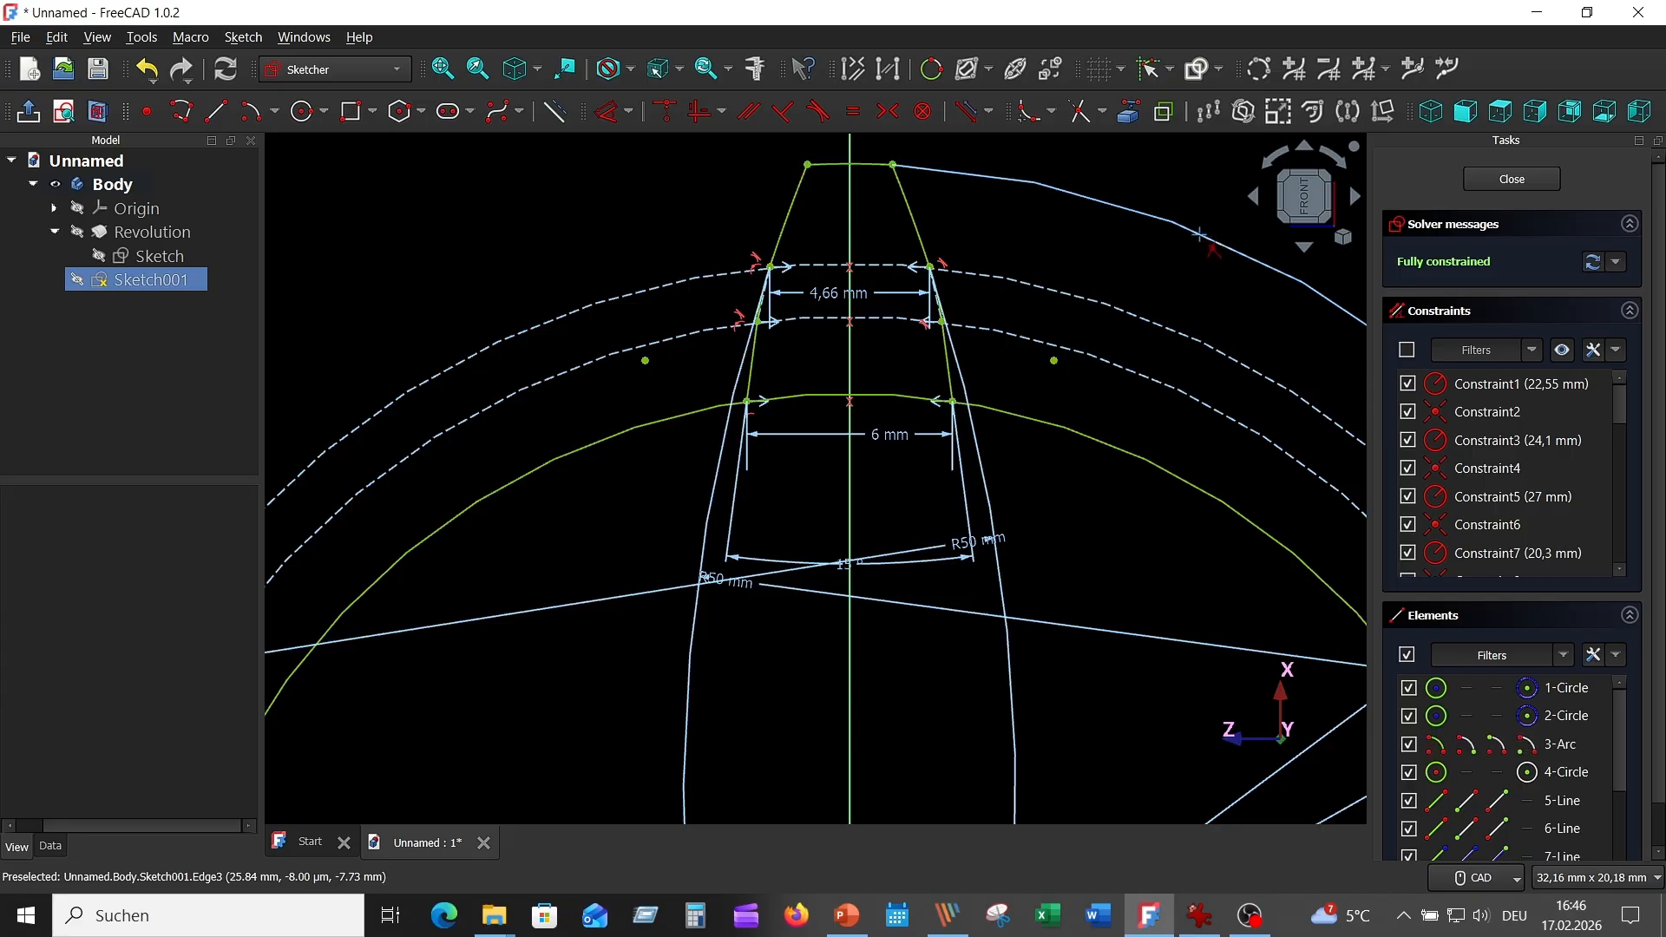
click(1160, 468)
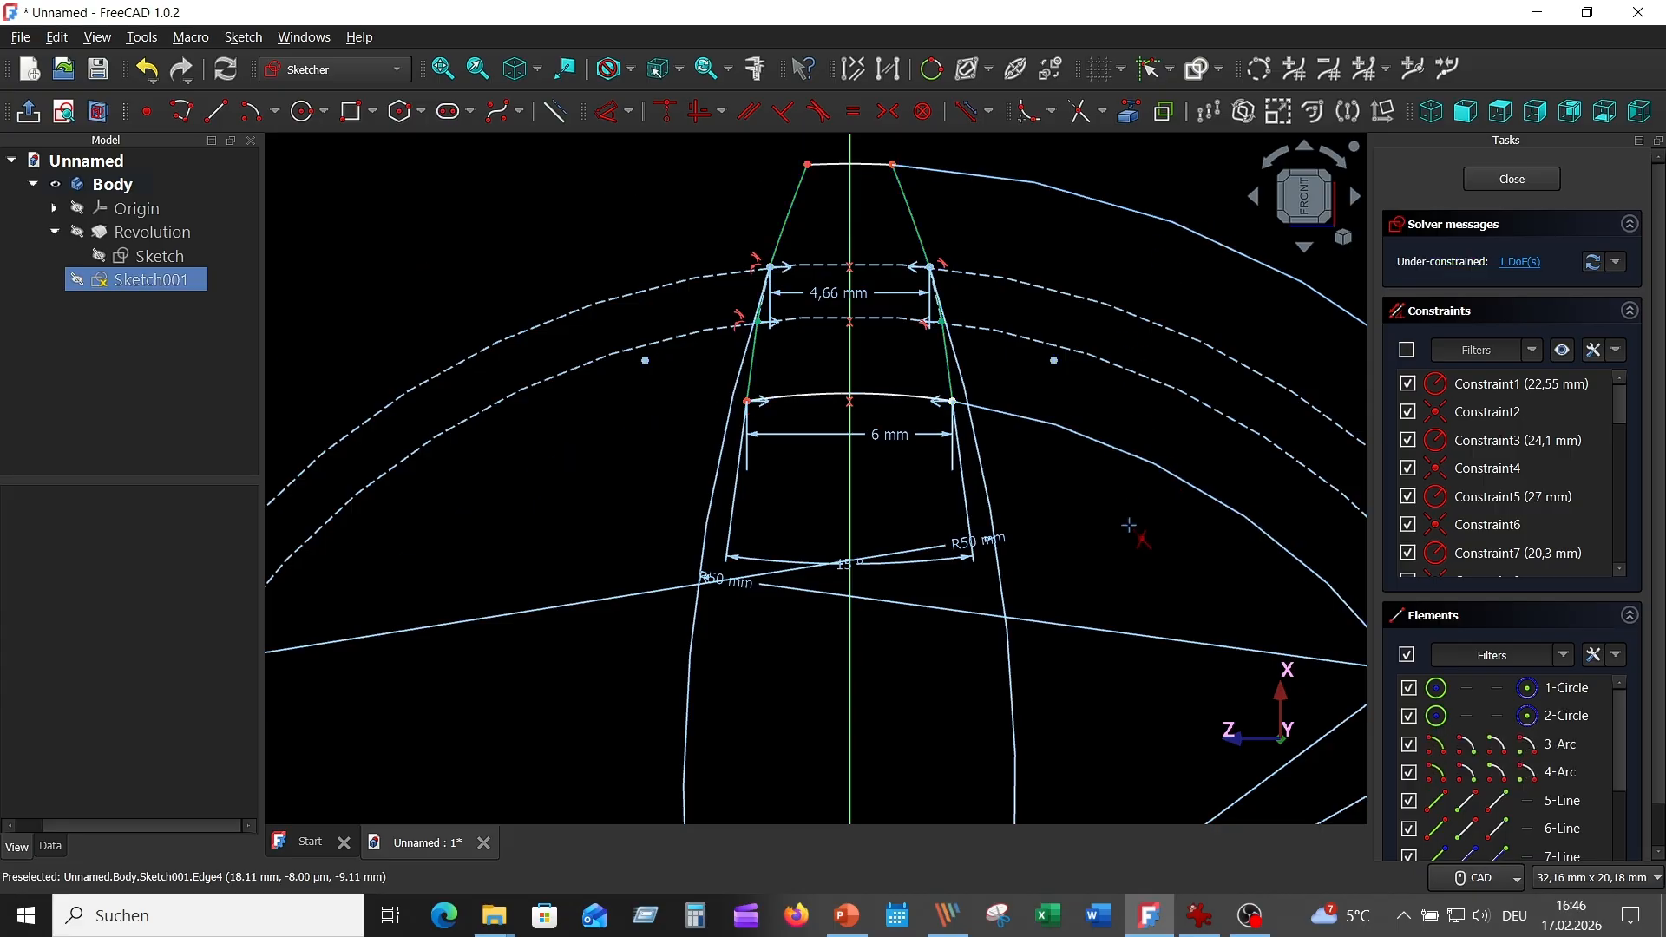
Step: Constrain the two endpoints of the tooth profile's lower arc to lie horizontally level, and close the sketch
middle_drag(1073, 504, 1075, 516)
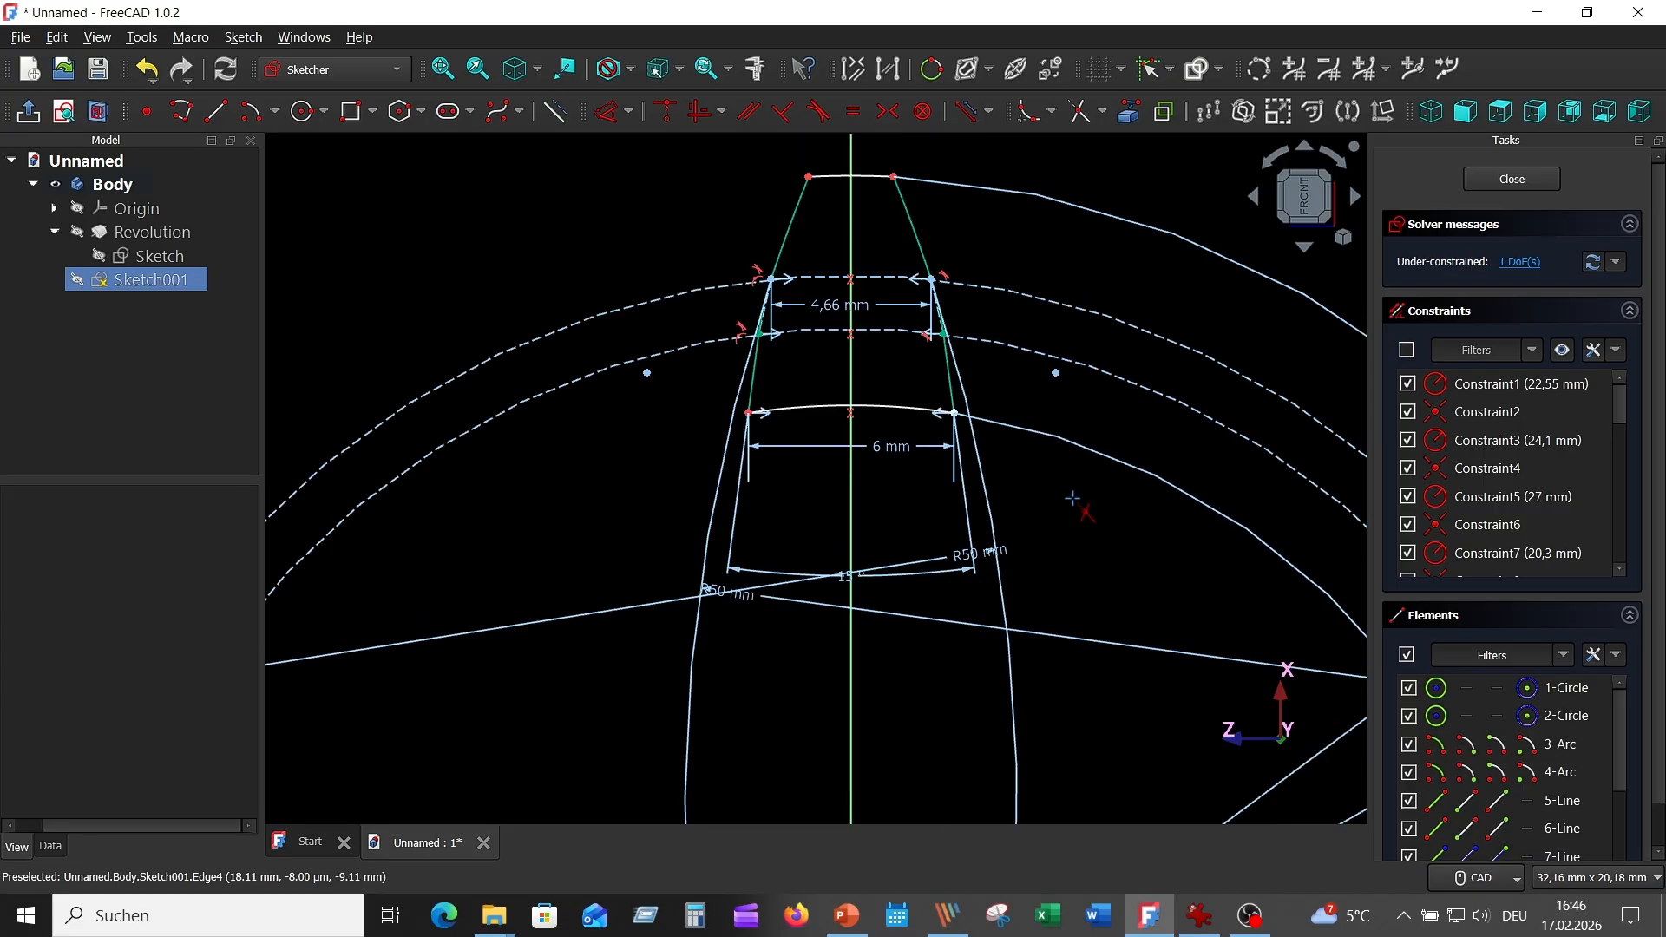
click(1562, 350)
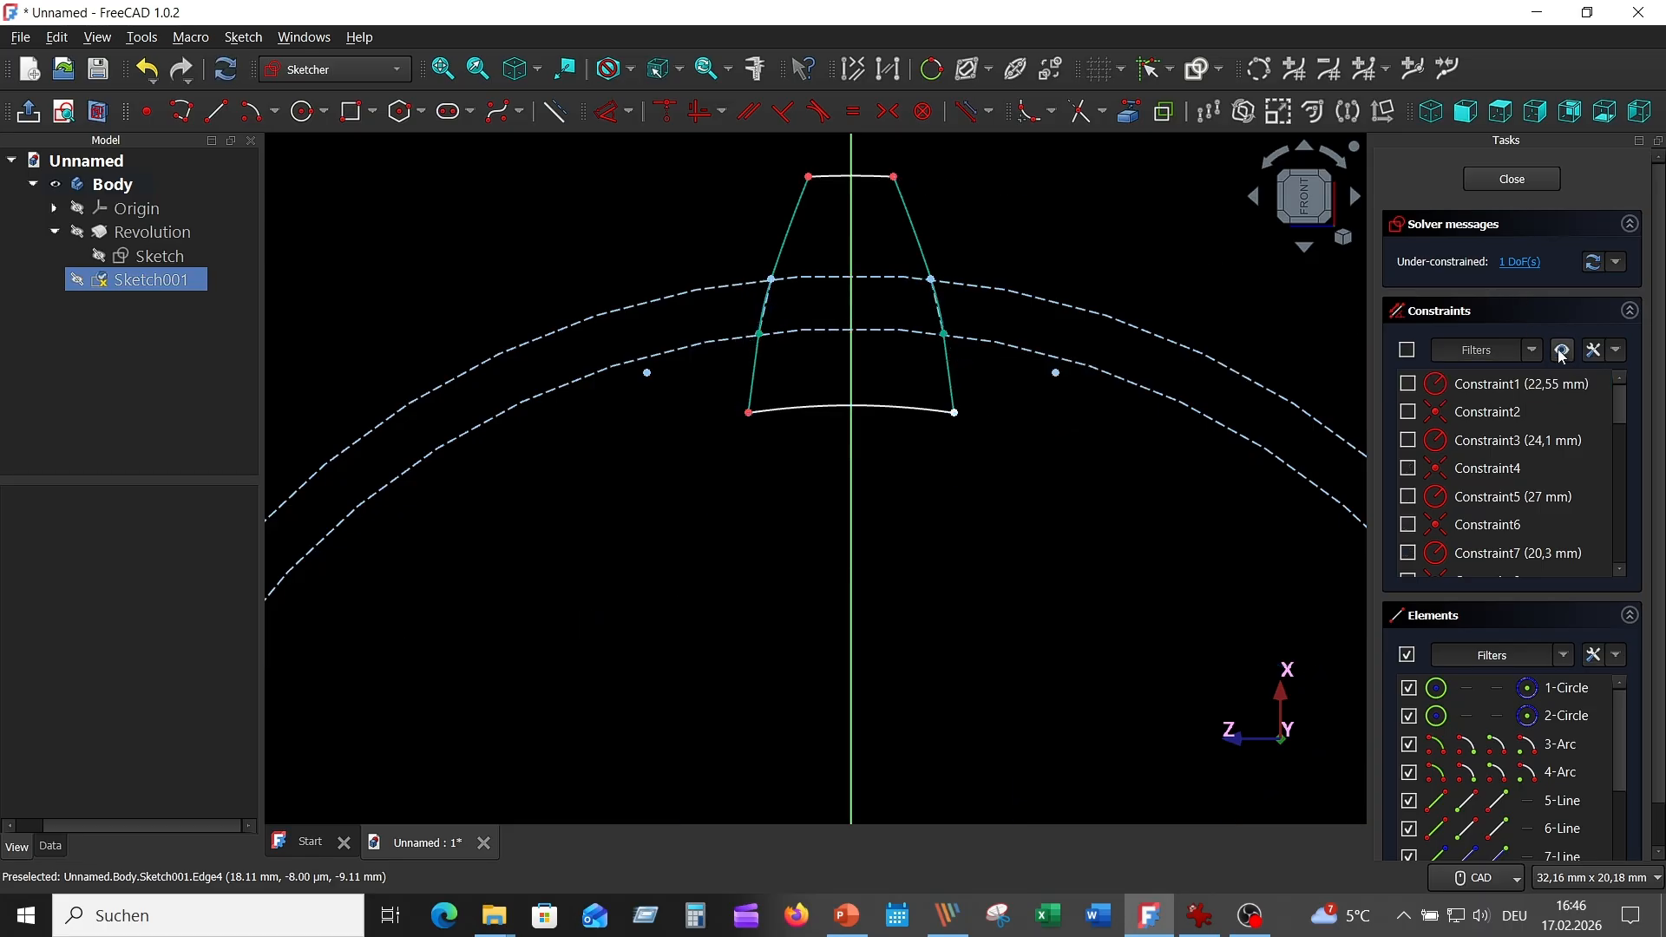
key(Escape)
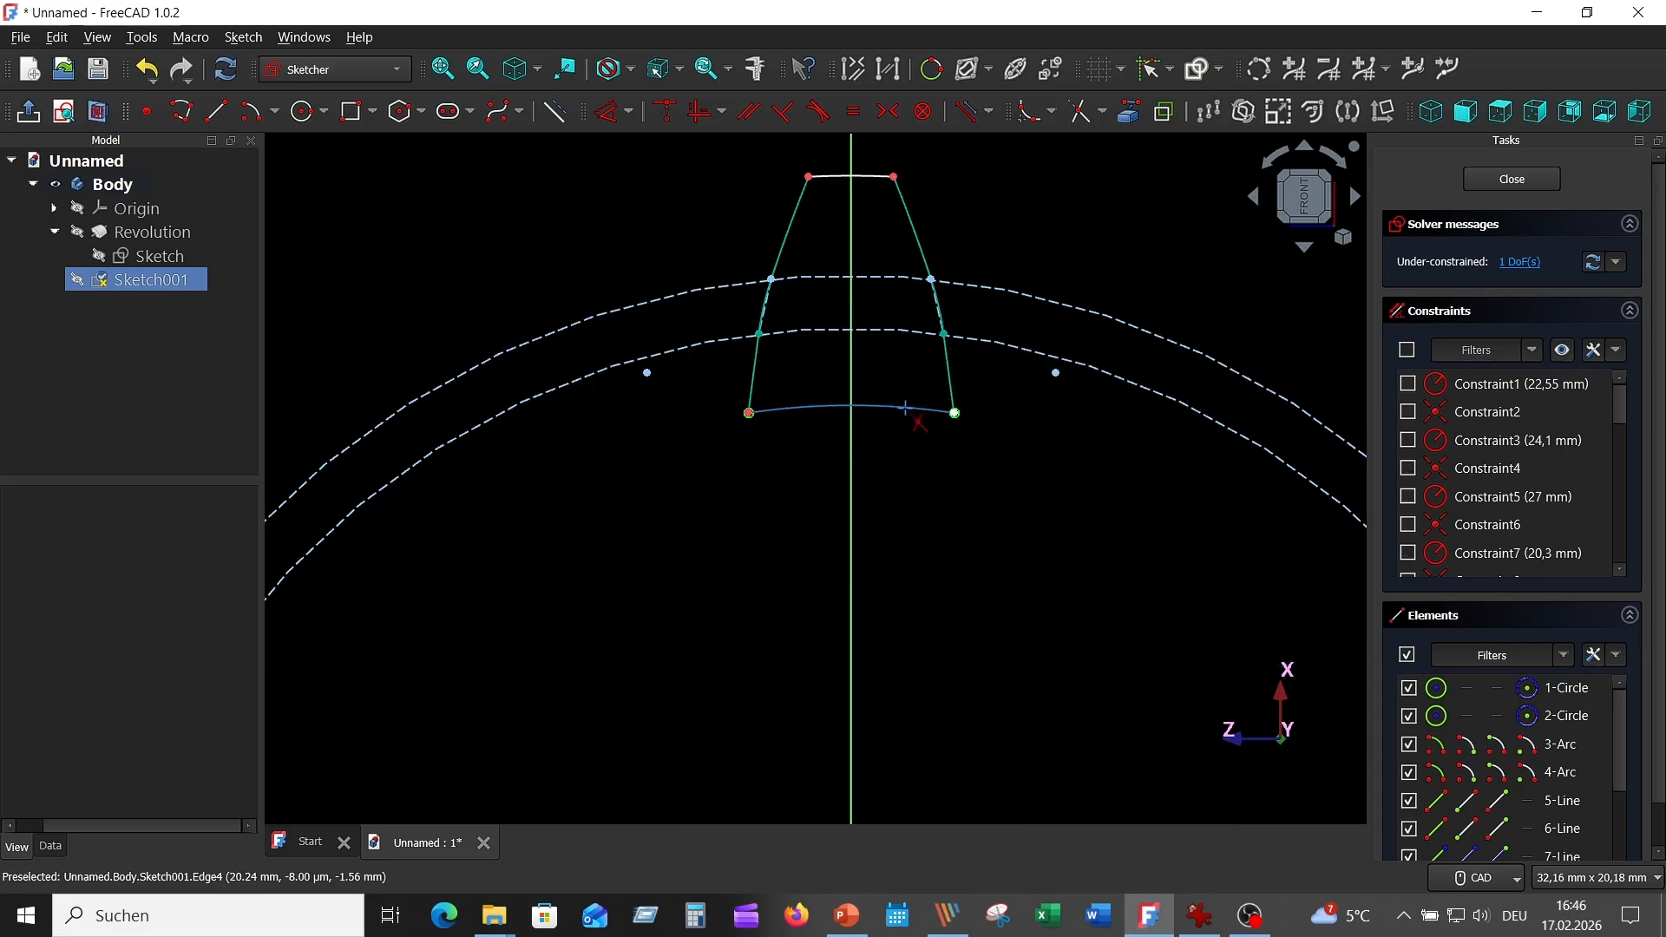
click(954, 412)
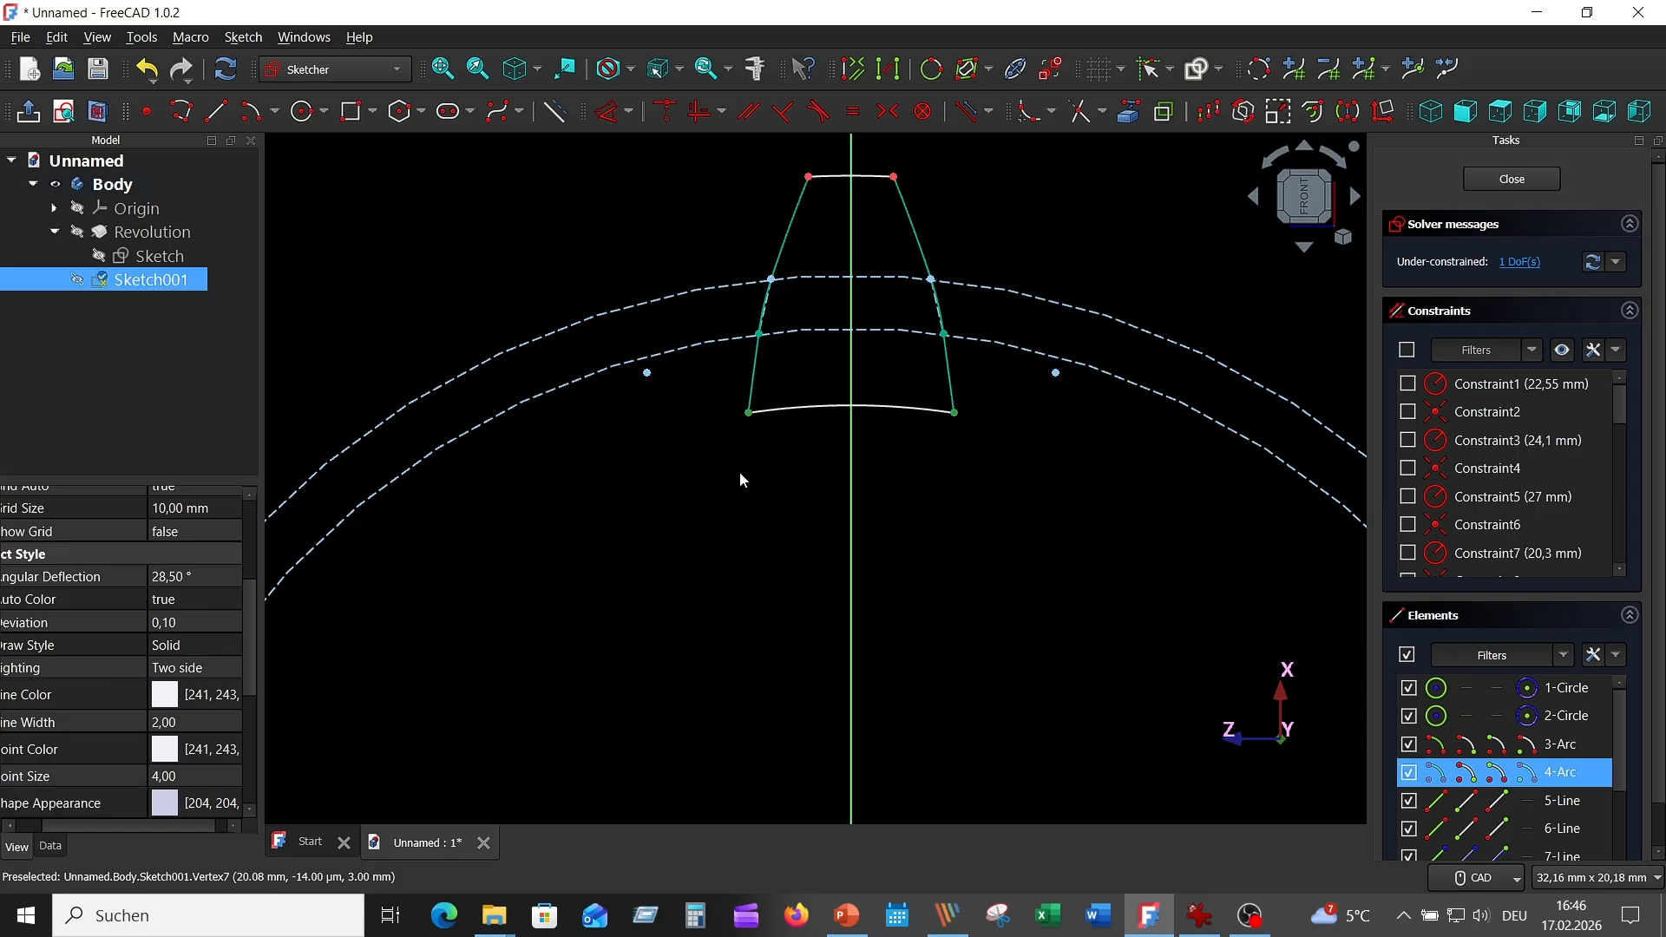
click(699, 110)
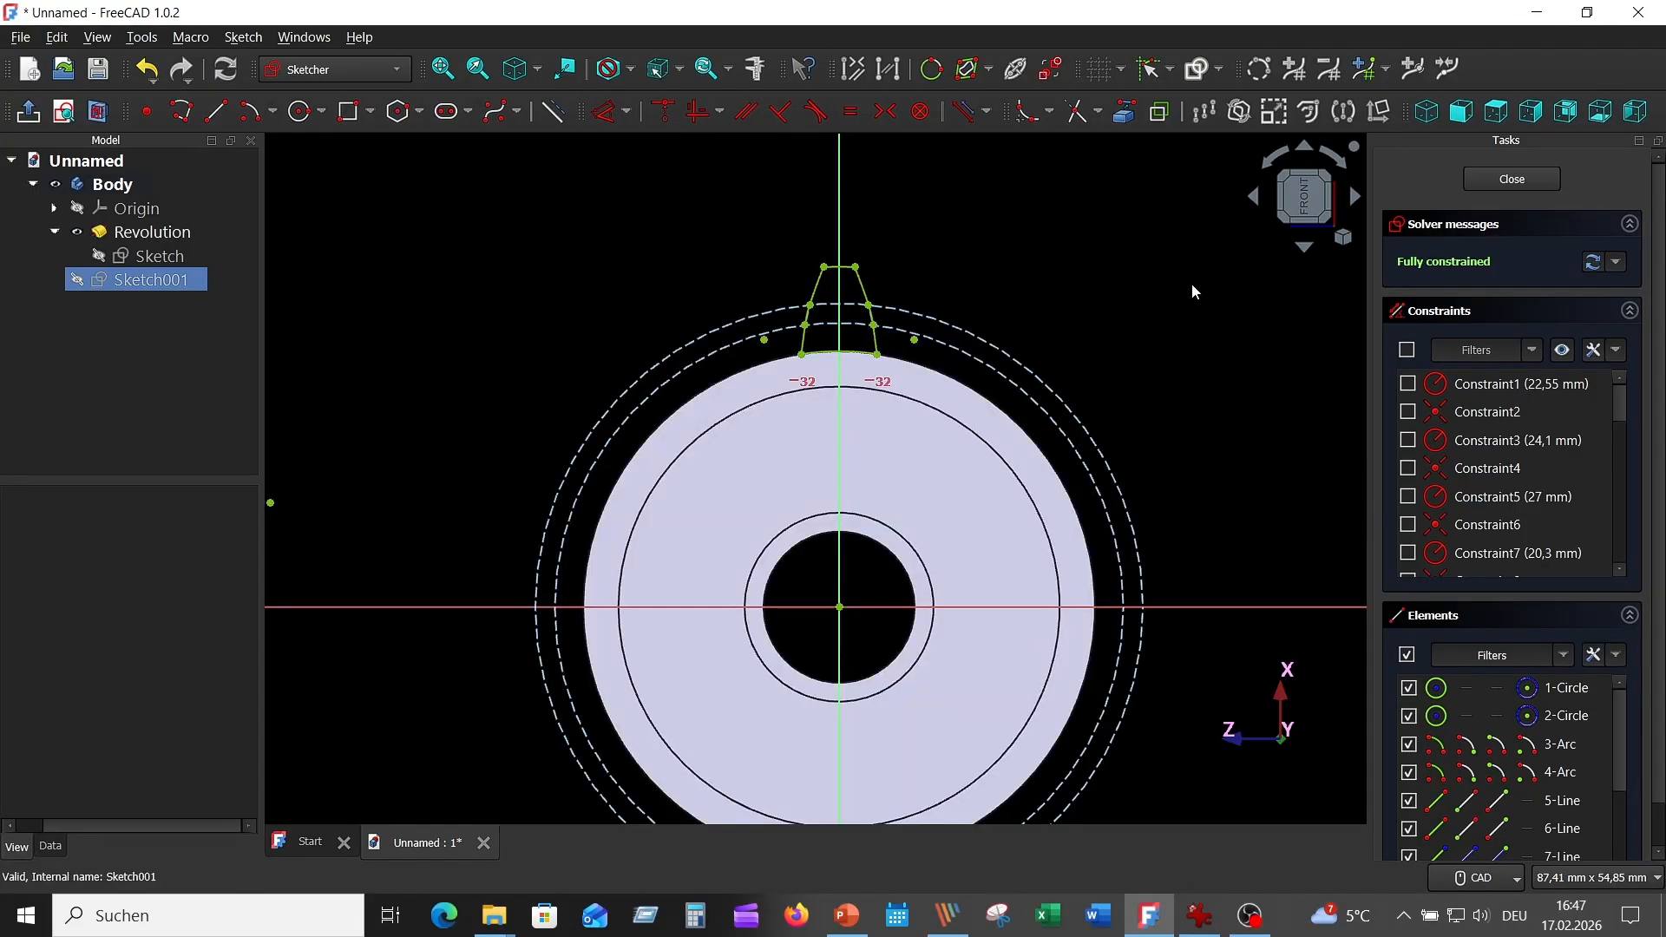
click(1511, 179)
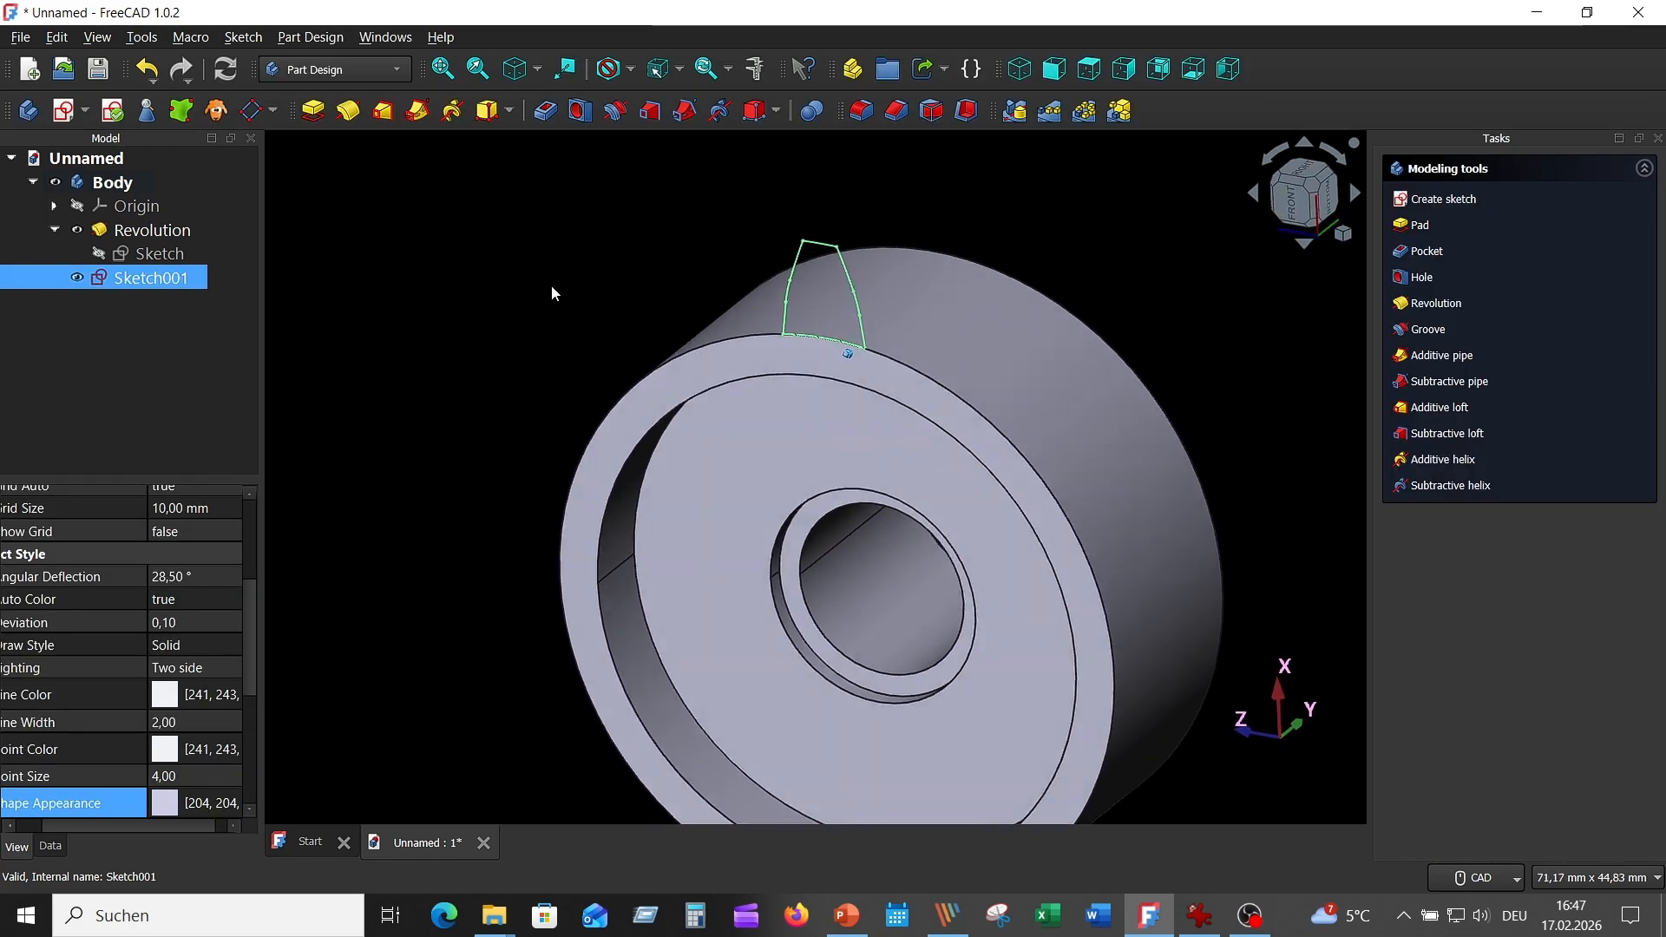
Step: Copy the tooth profile sketch without its dependencies and paste it into the document
right_click(176, 277)
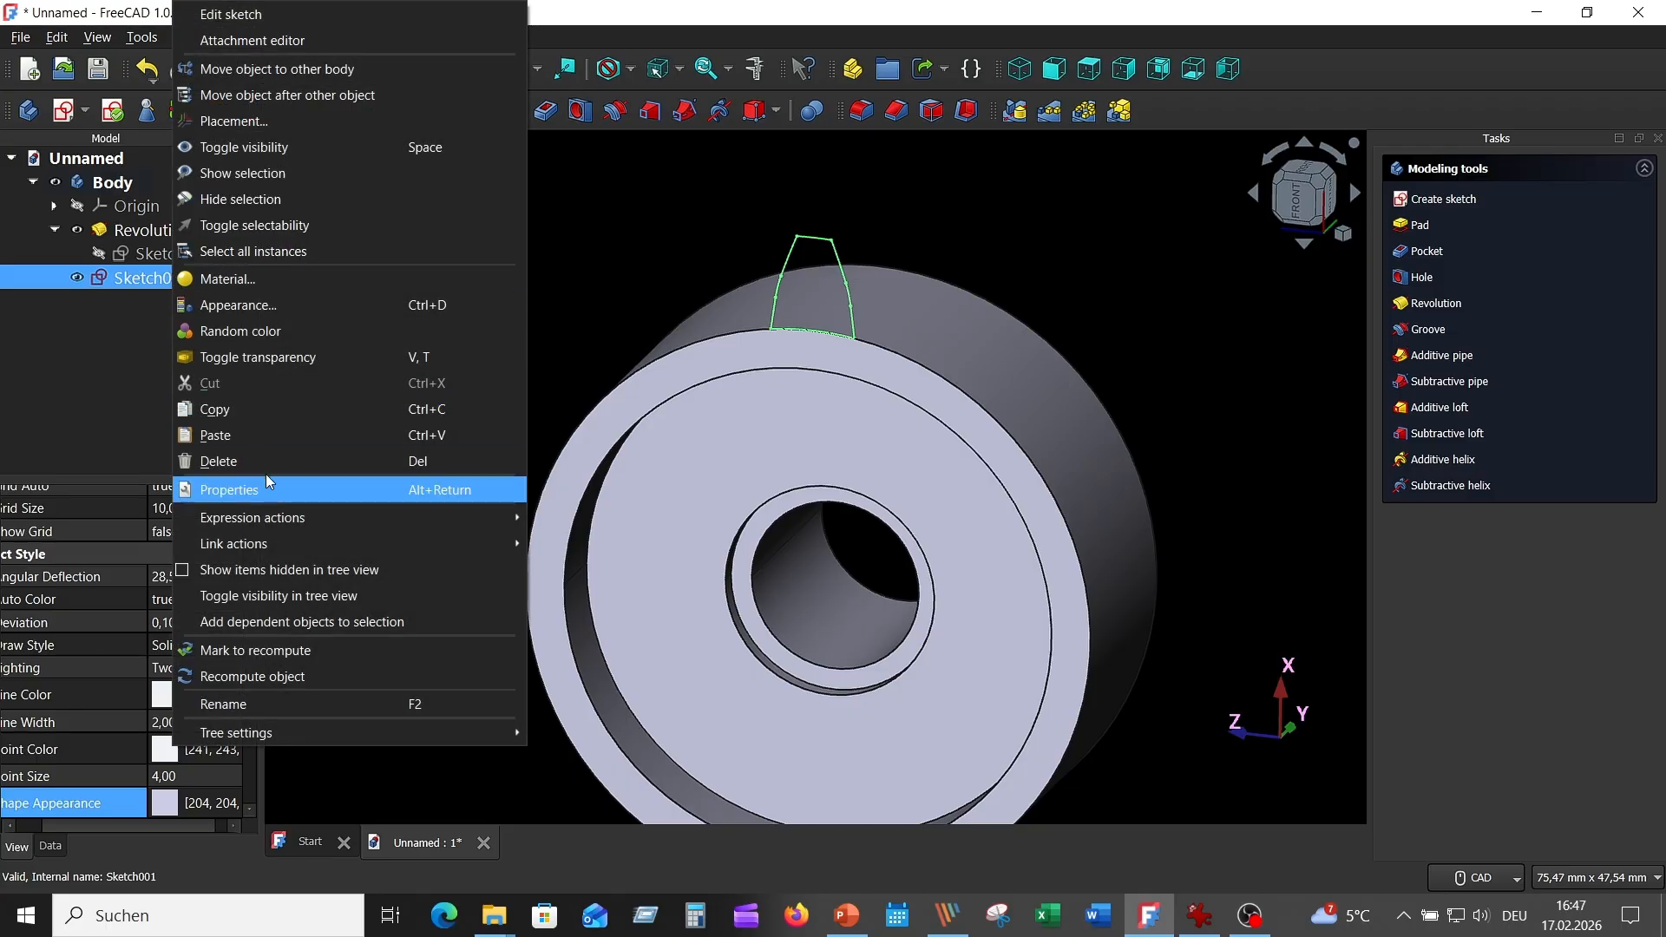
click(248, 410)
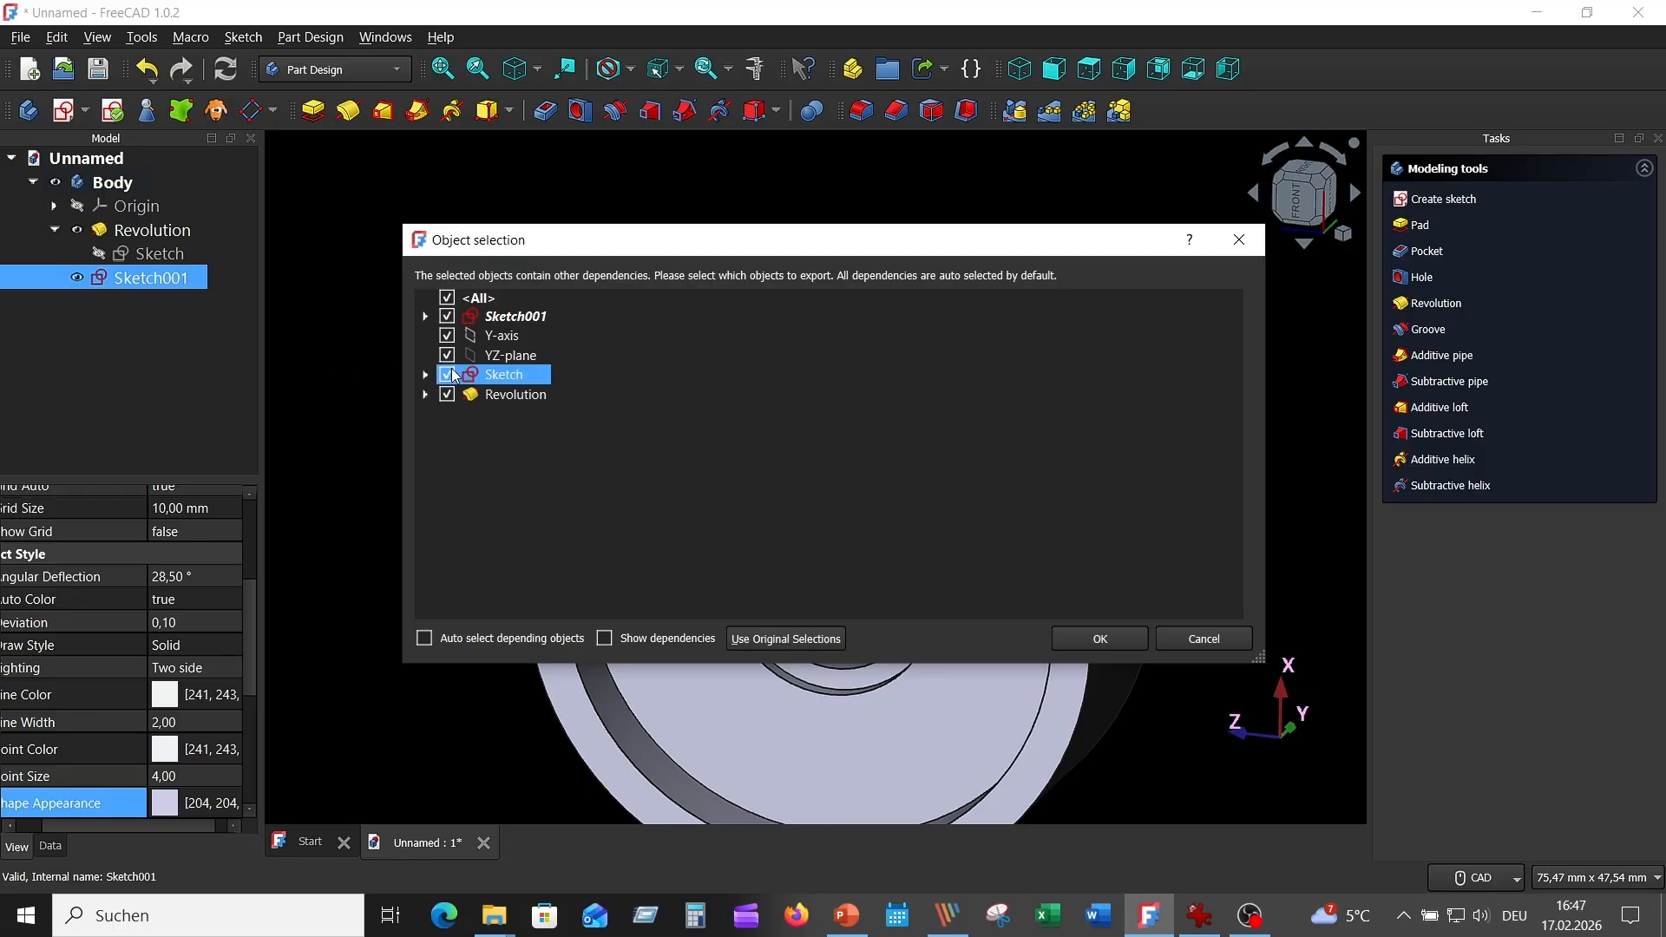
click(443, 297)
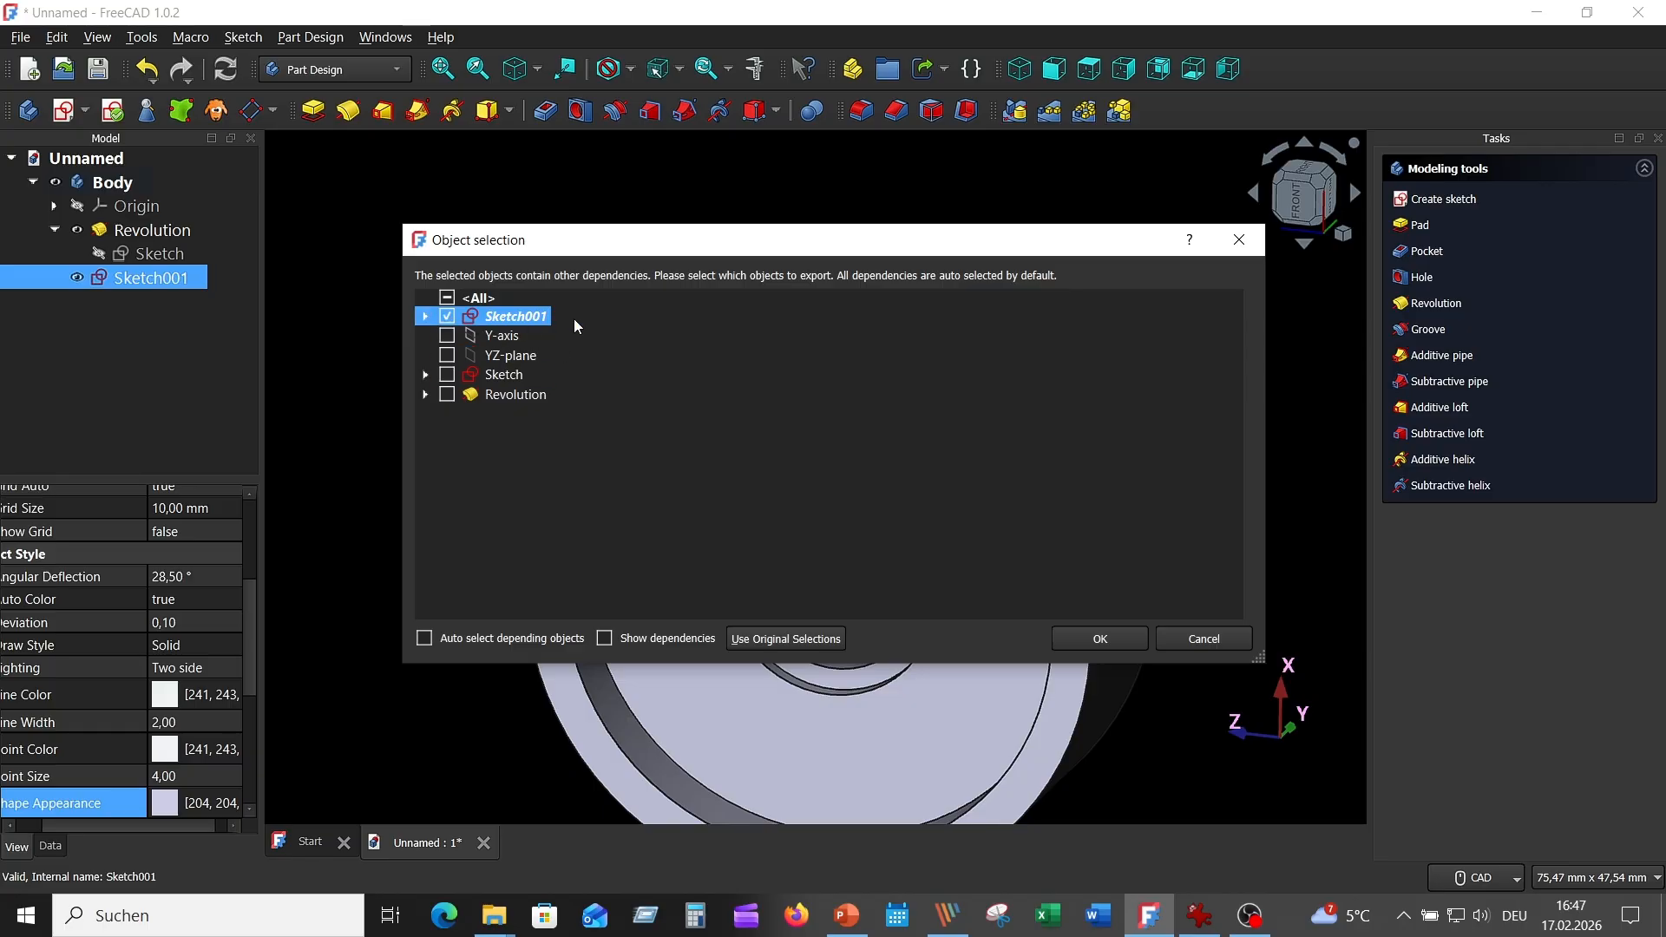
click(1108, 639)
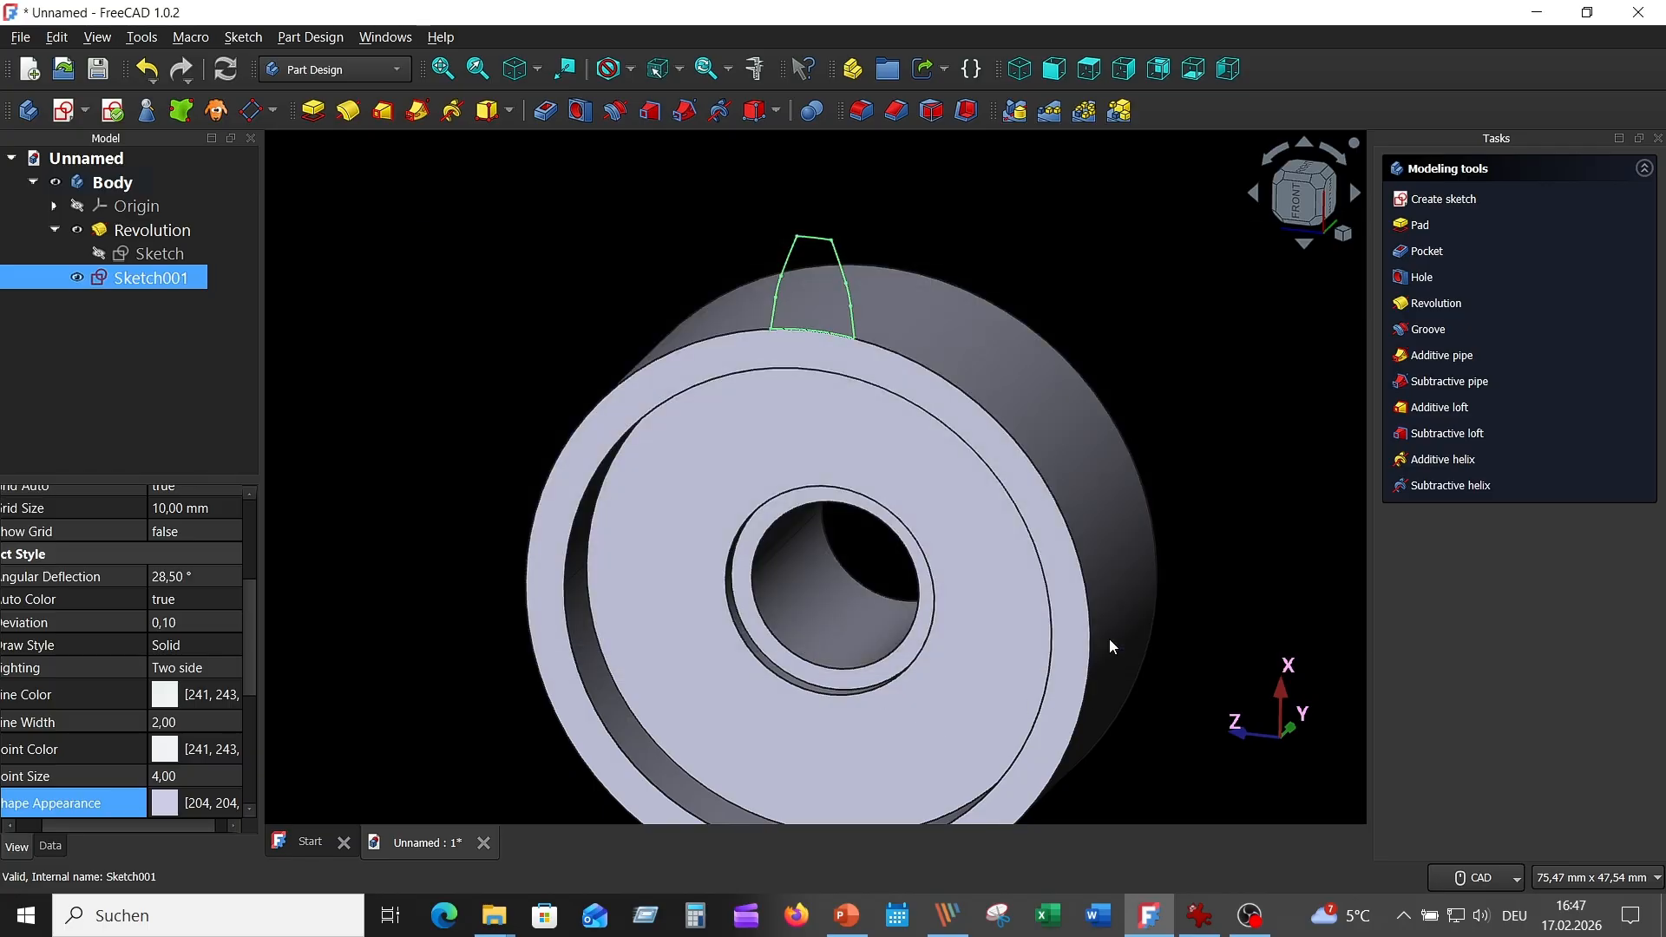
click(120, 183)
right_click(122, 185)
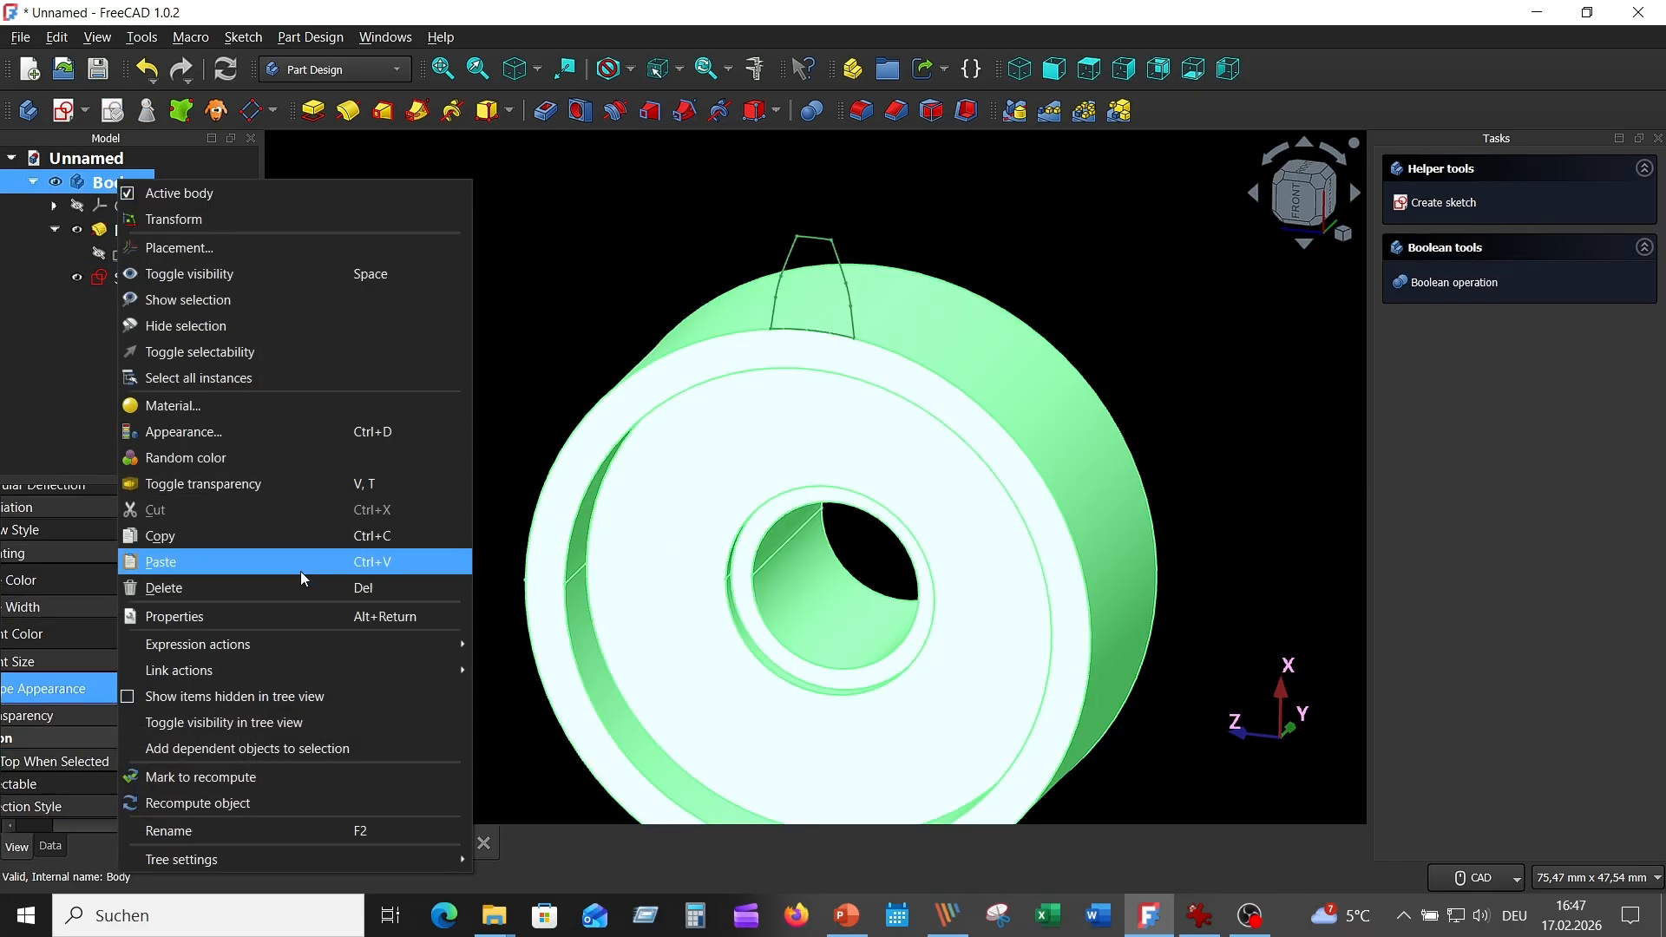
click(243, 562)
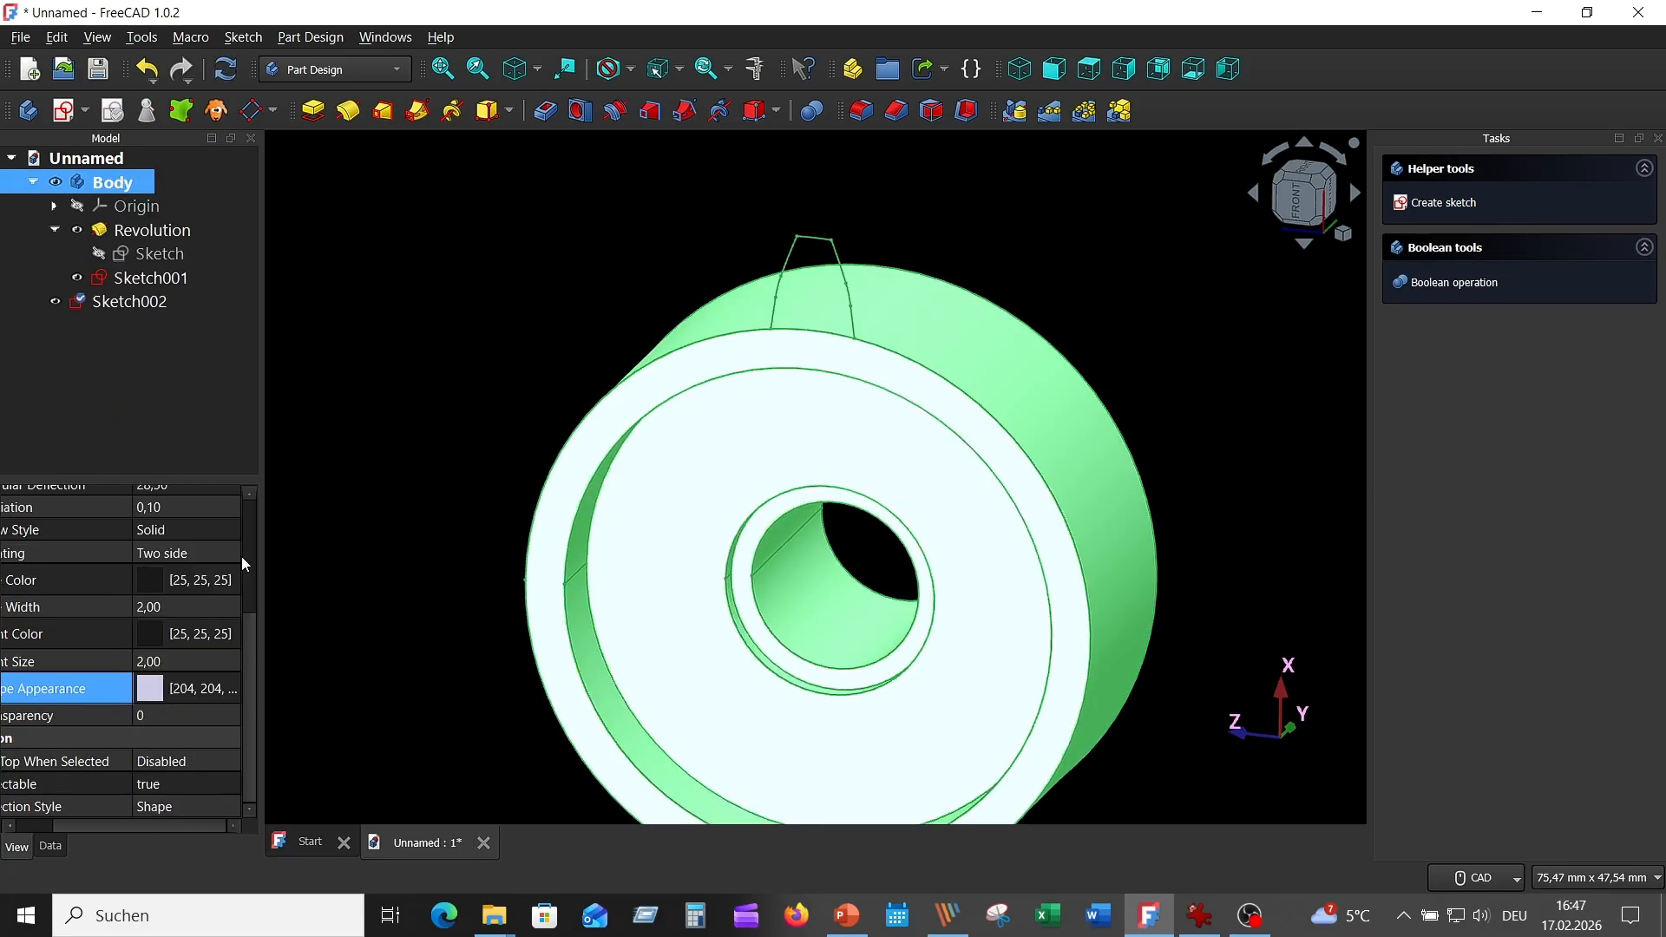
click(412, 344)
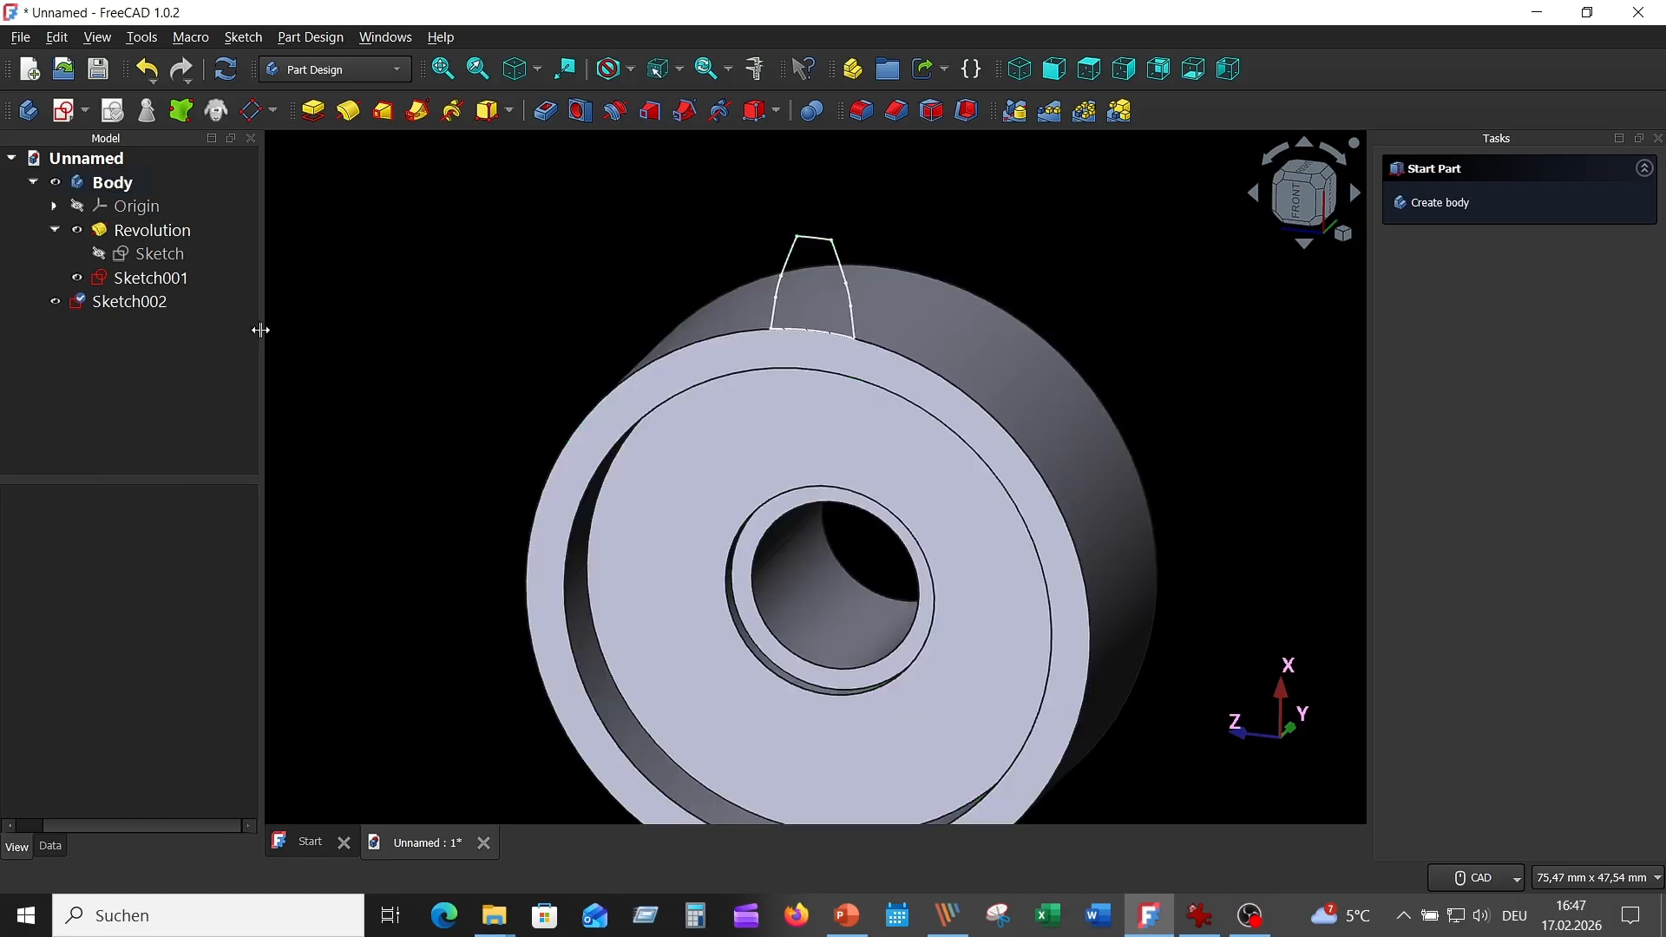
Step: Move the pasted tooth profile sketch into the body, beside the original profile sketch
click(160, 309)
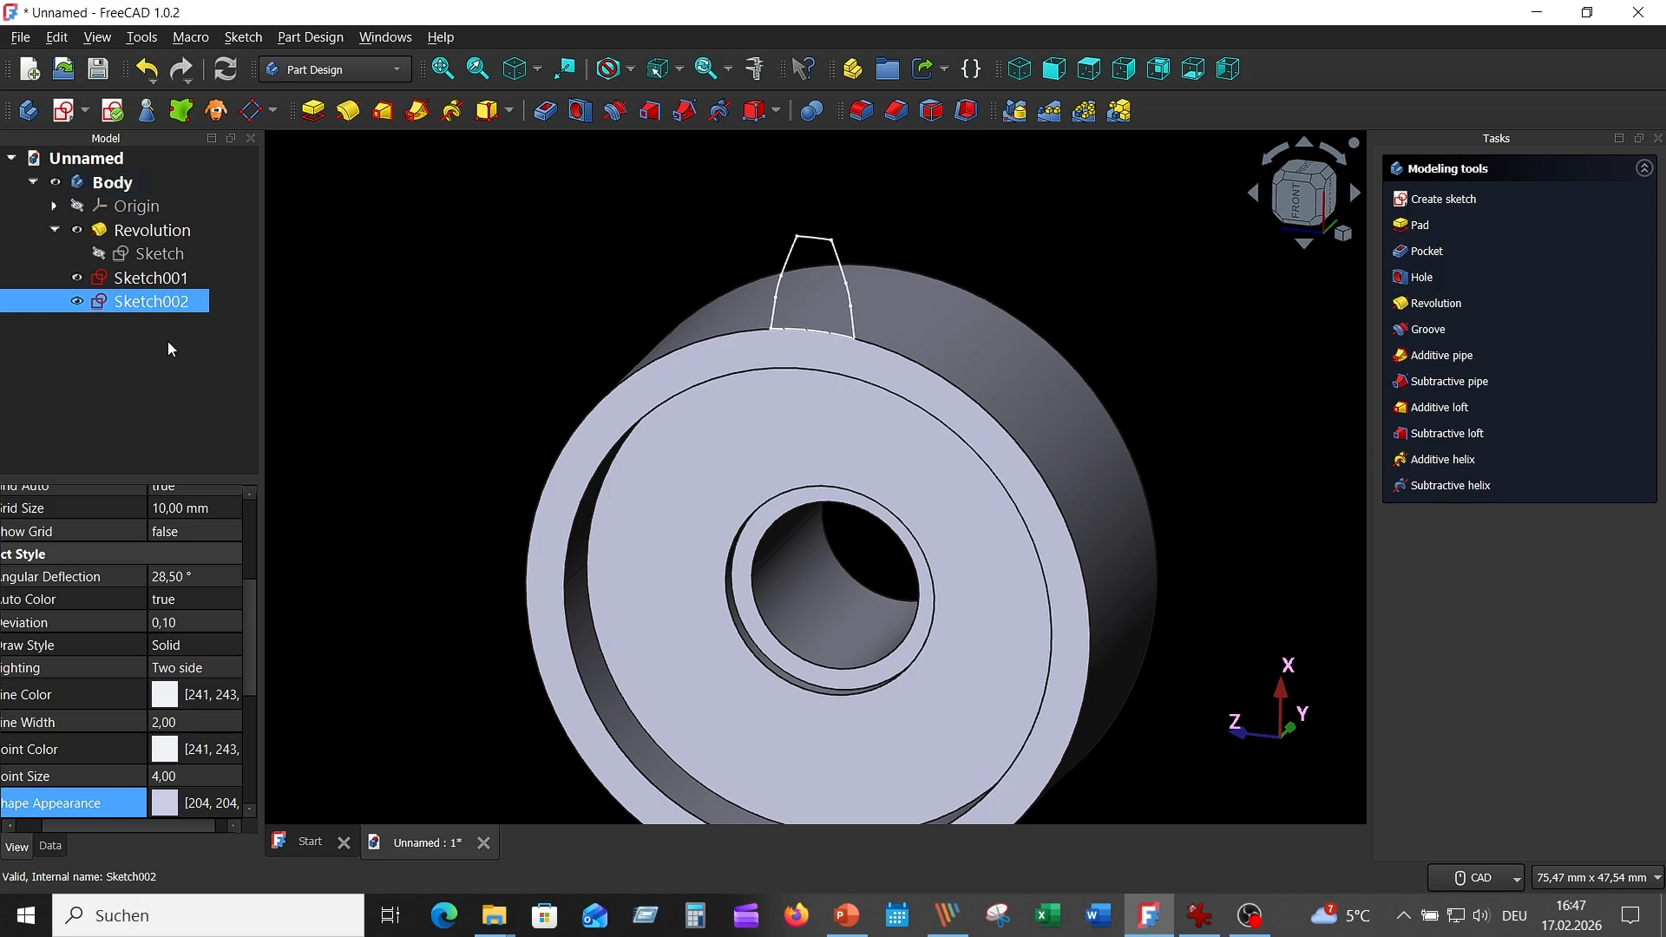
click(163, 367)
click(147, 282)
click(426, 337)
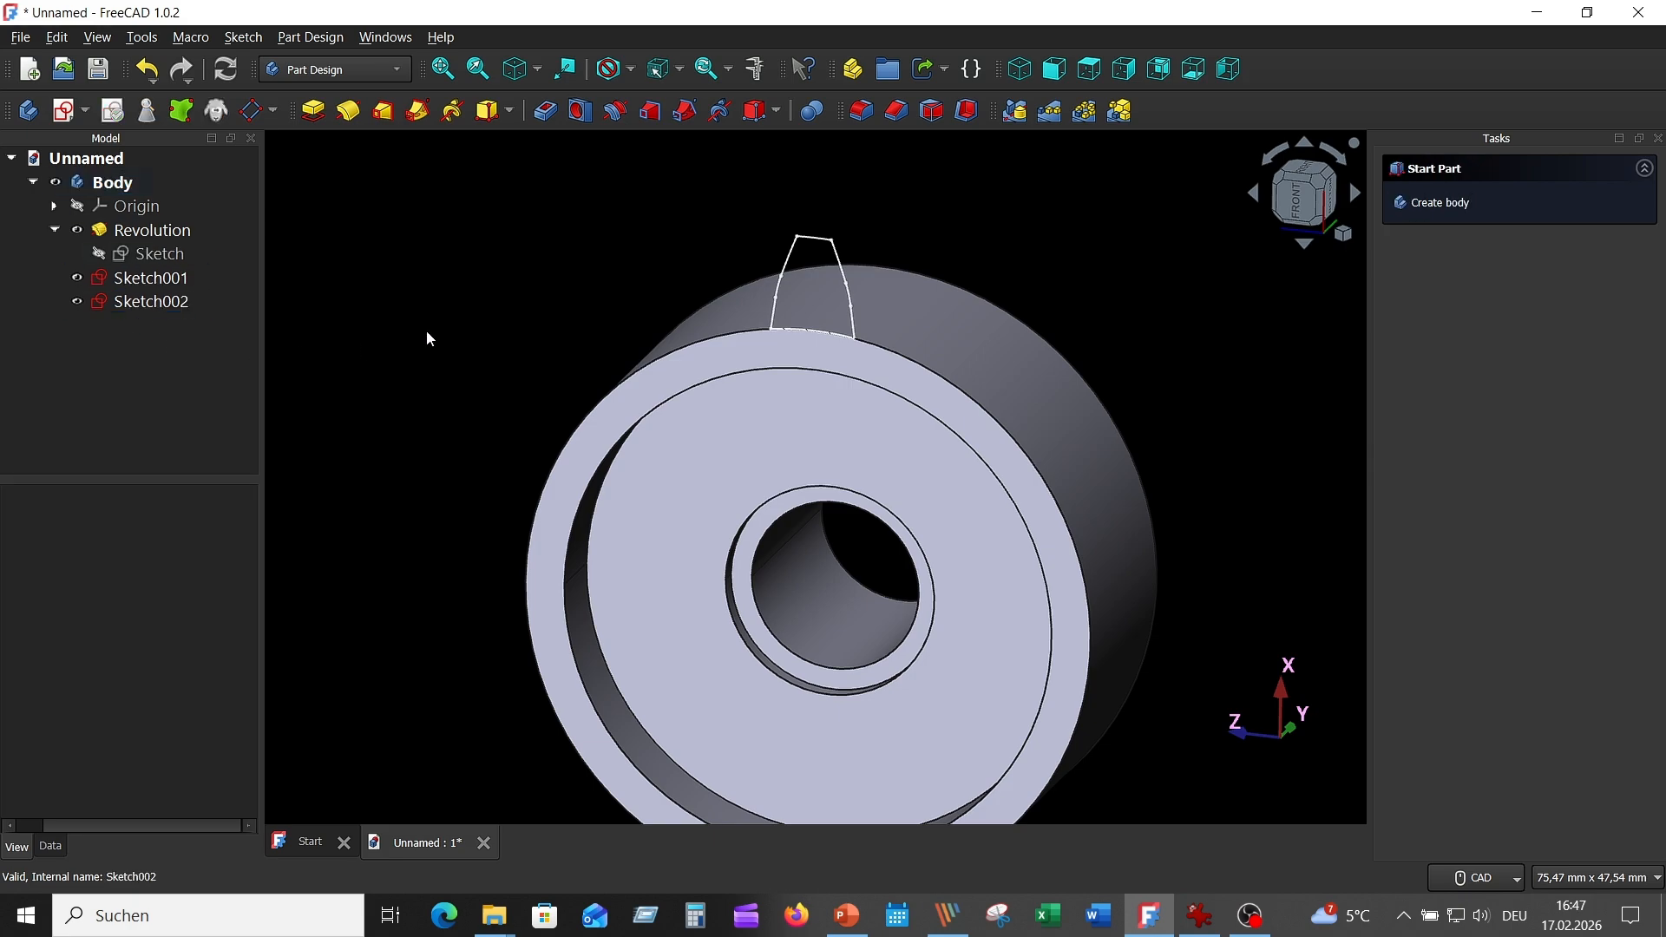
click(139, 301)
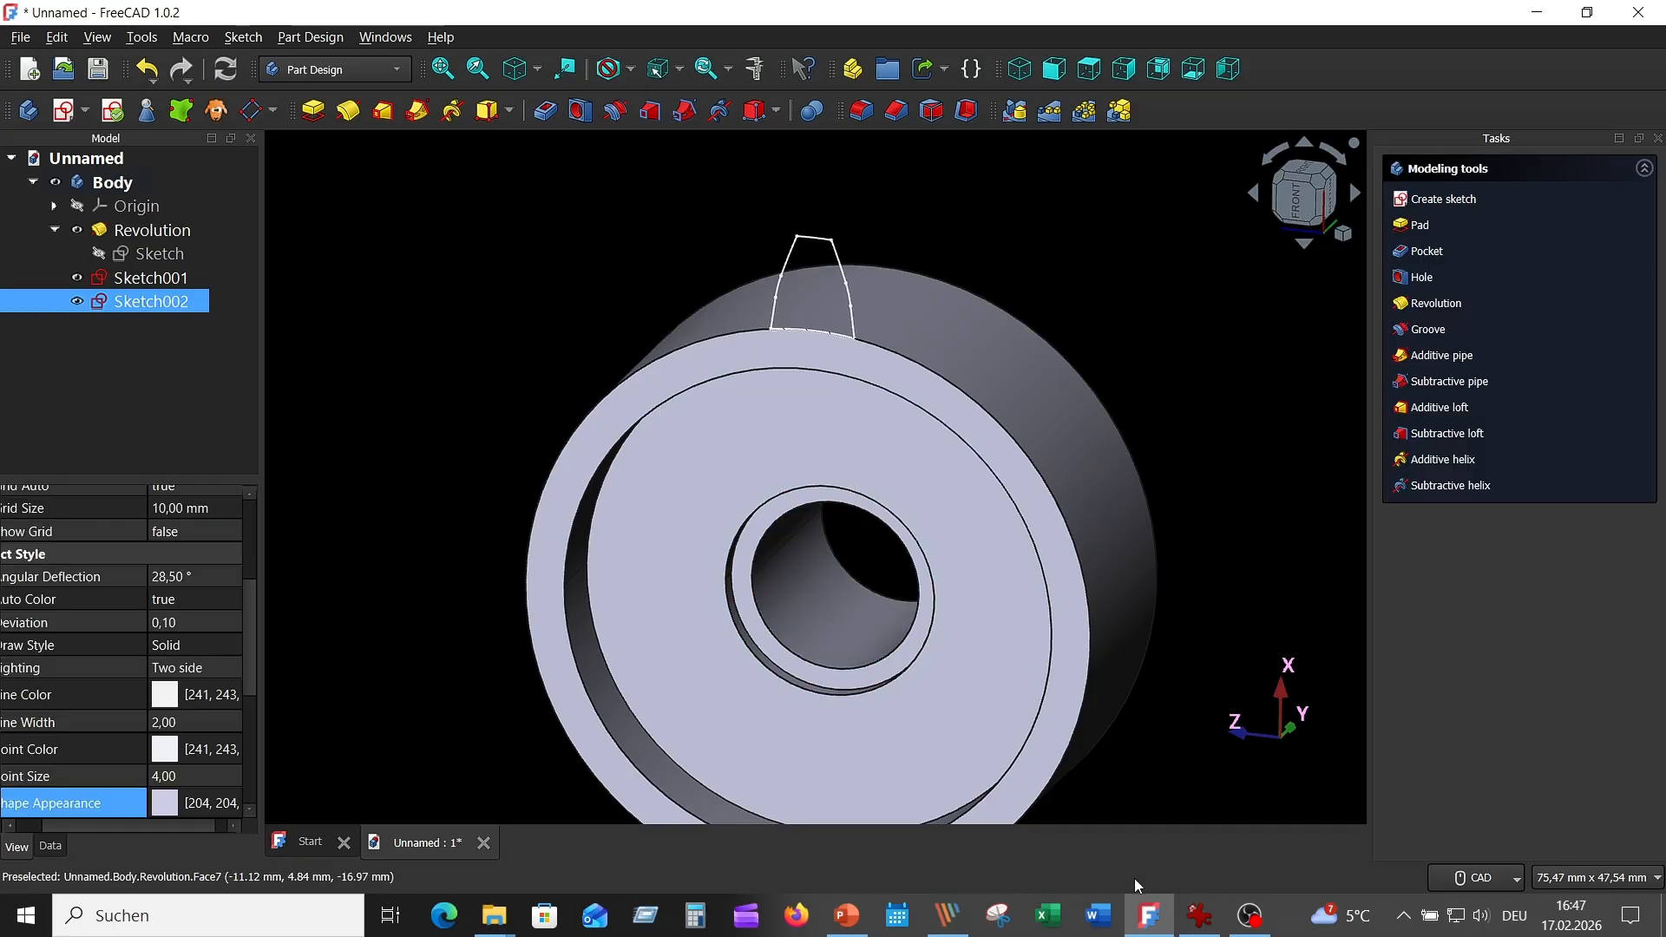
Step: Check the helix angle in the reference drawing and set the copied sketch's attachment offset angle to -10°
click(1205, 922)
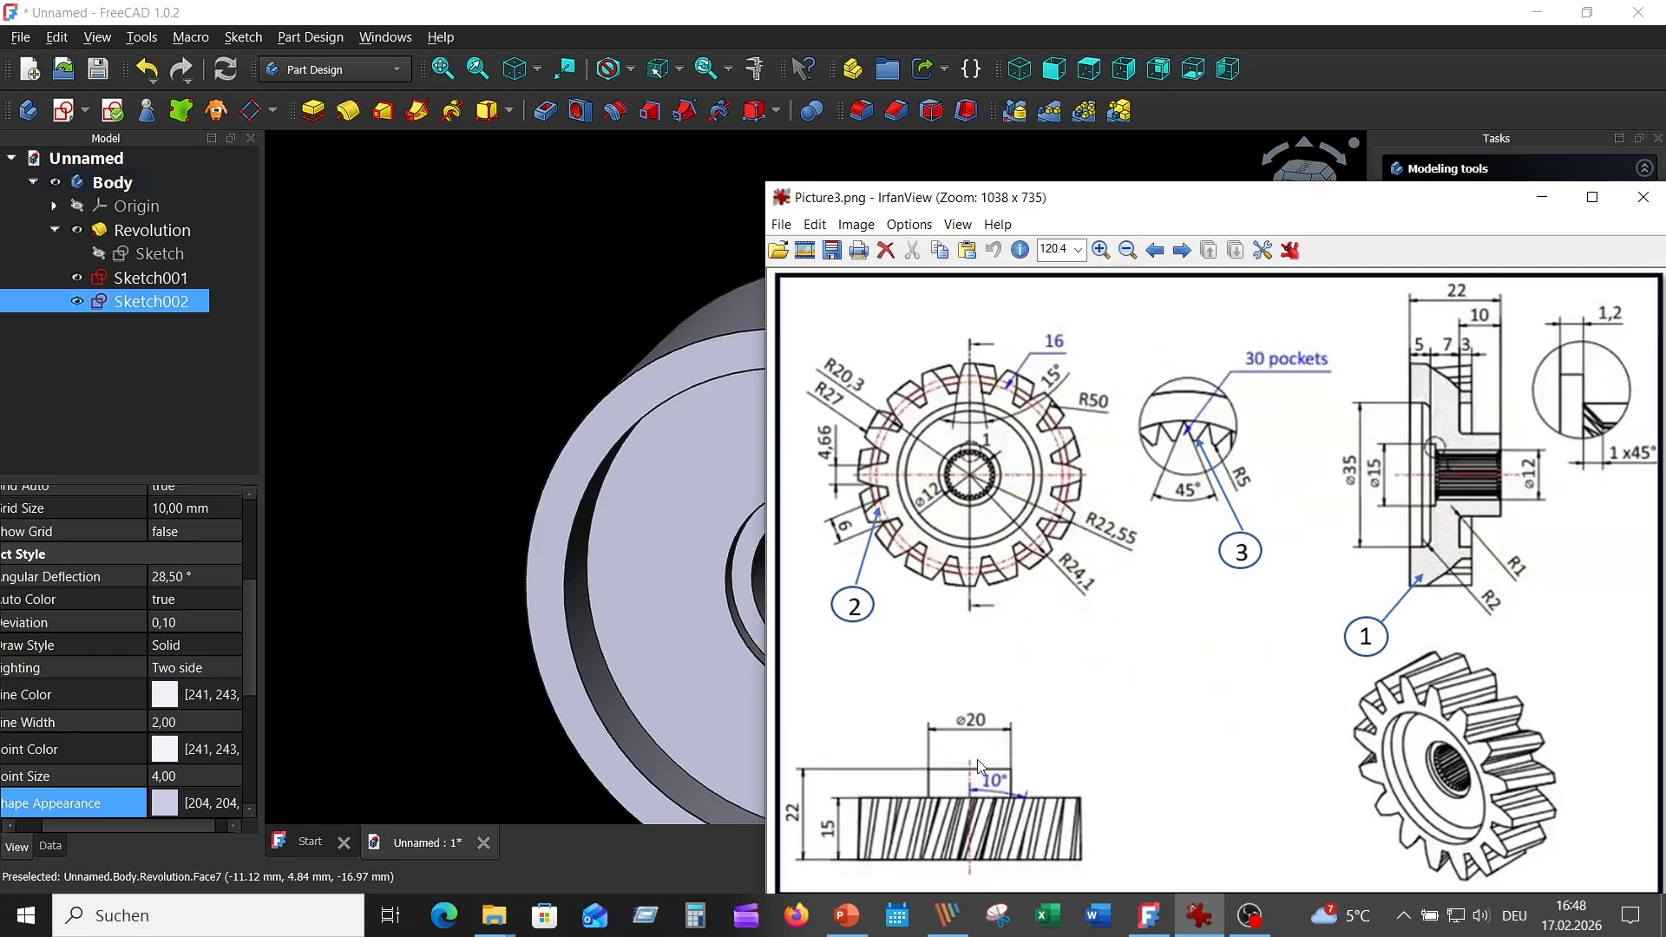
click(421, 361)
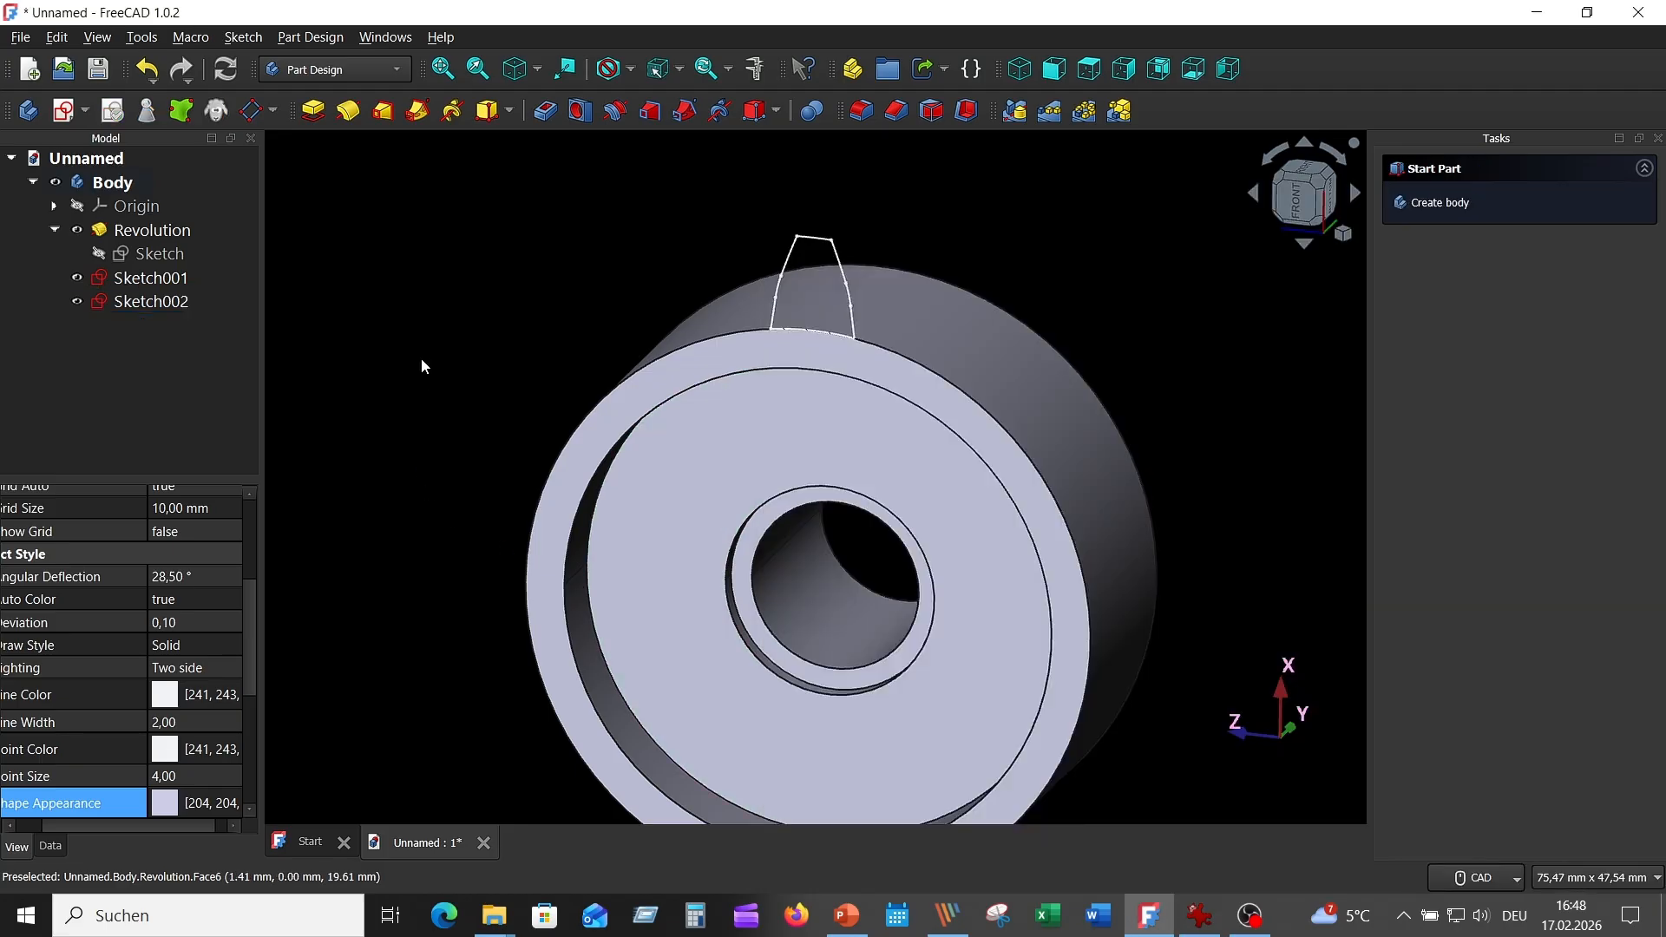
click(165, 302)
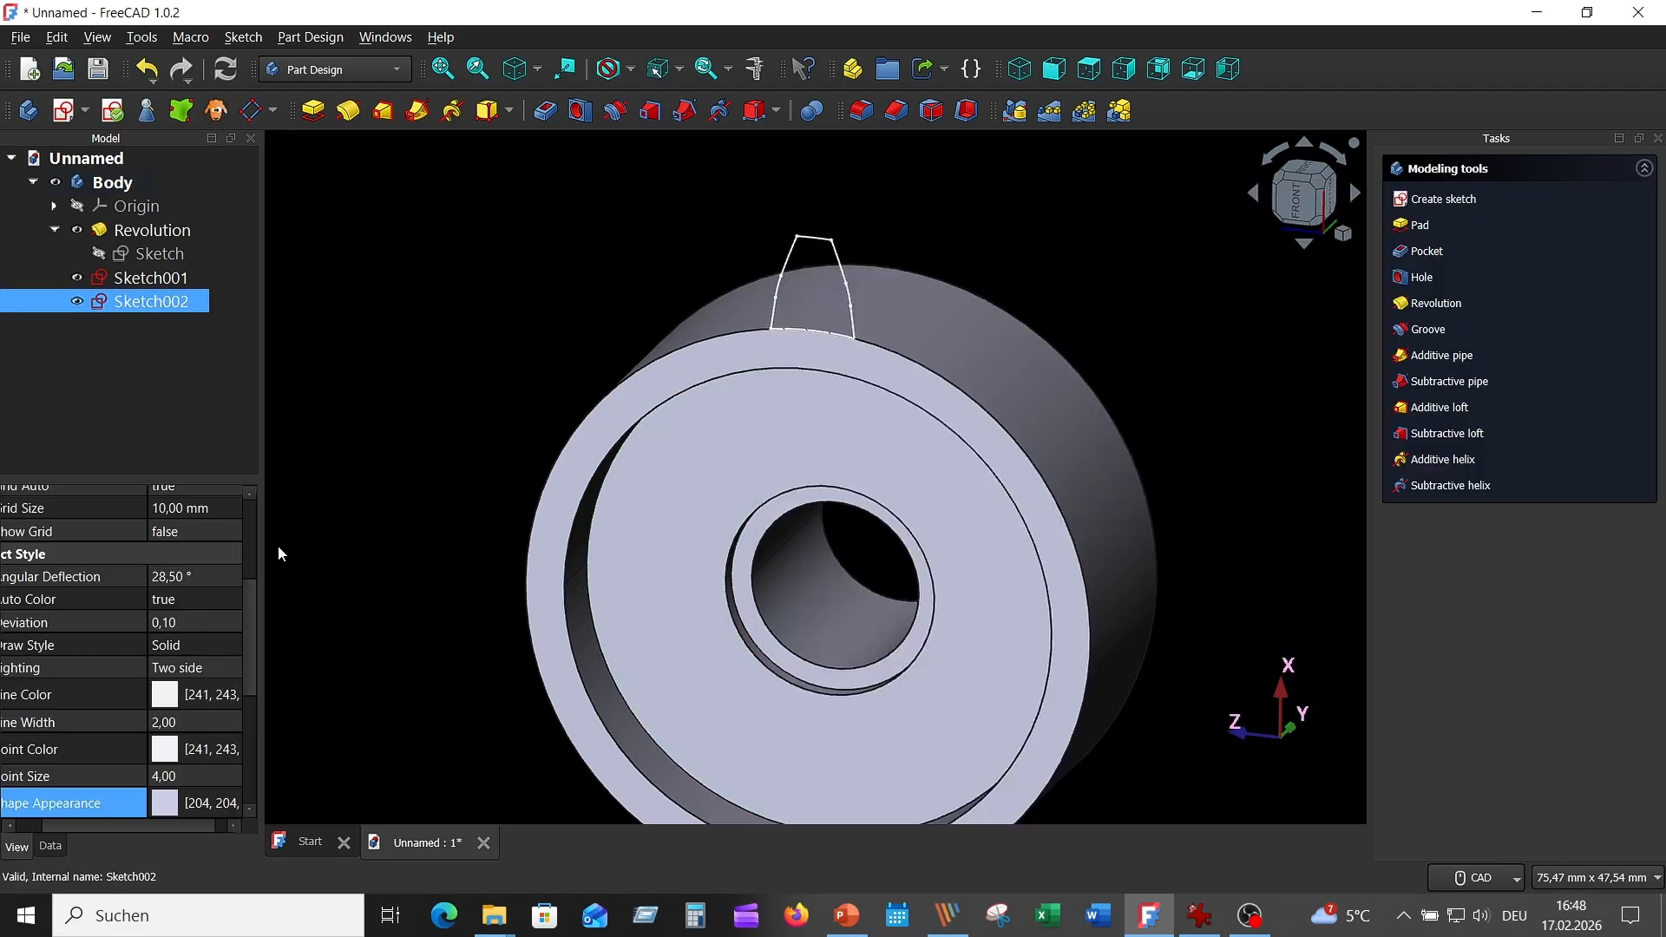
drag(259, 546, 340, 547)
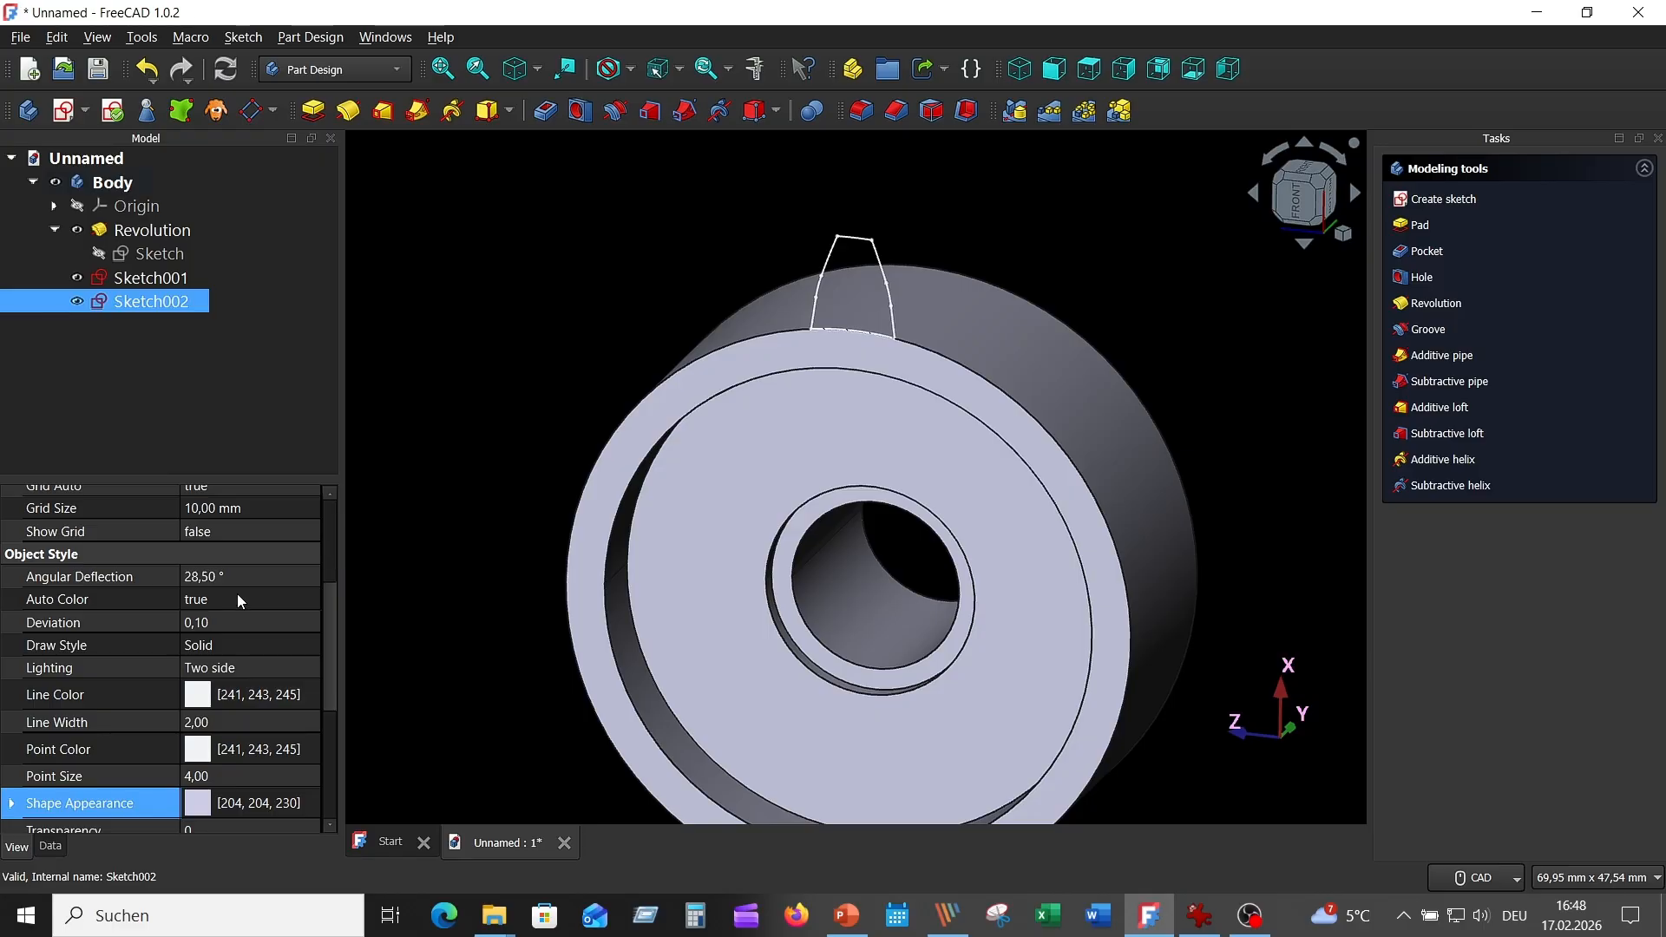
click(49, 843)
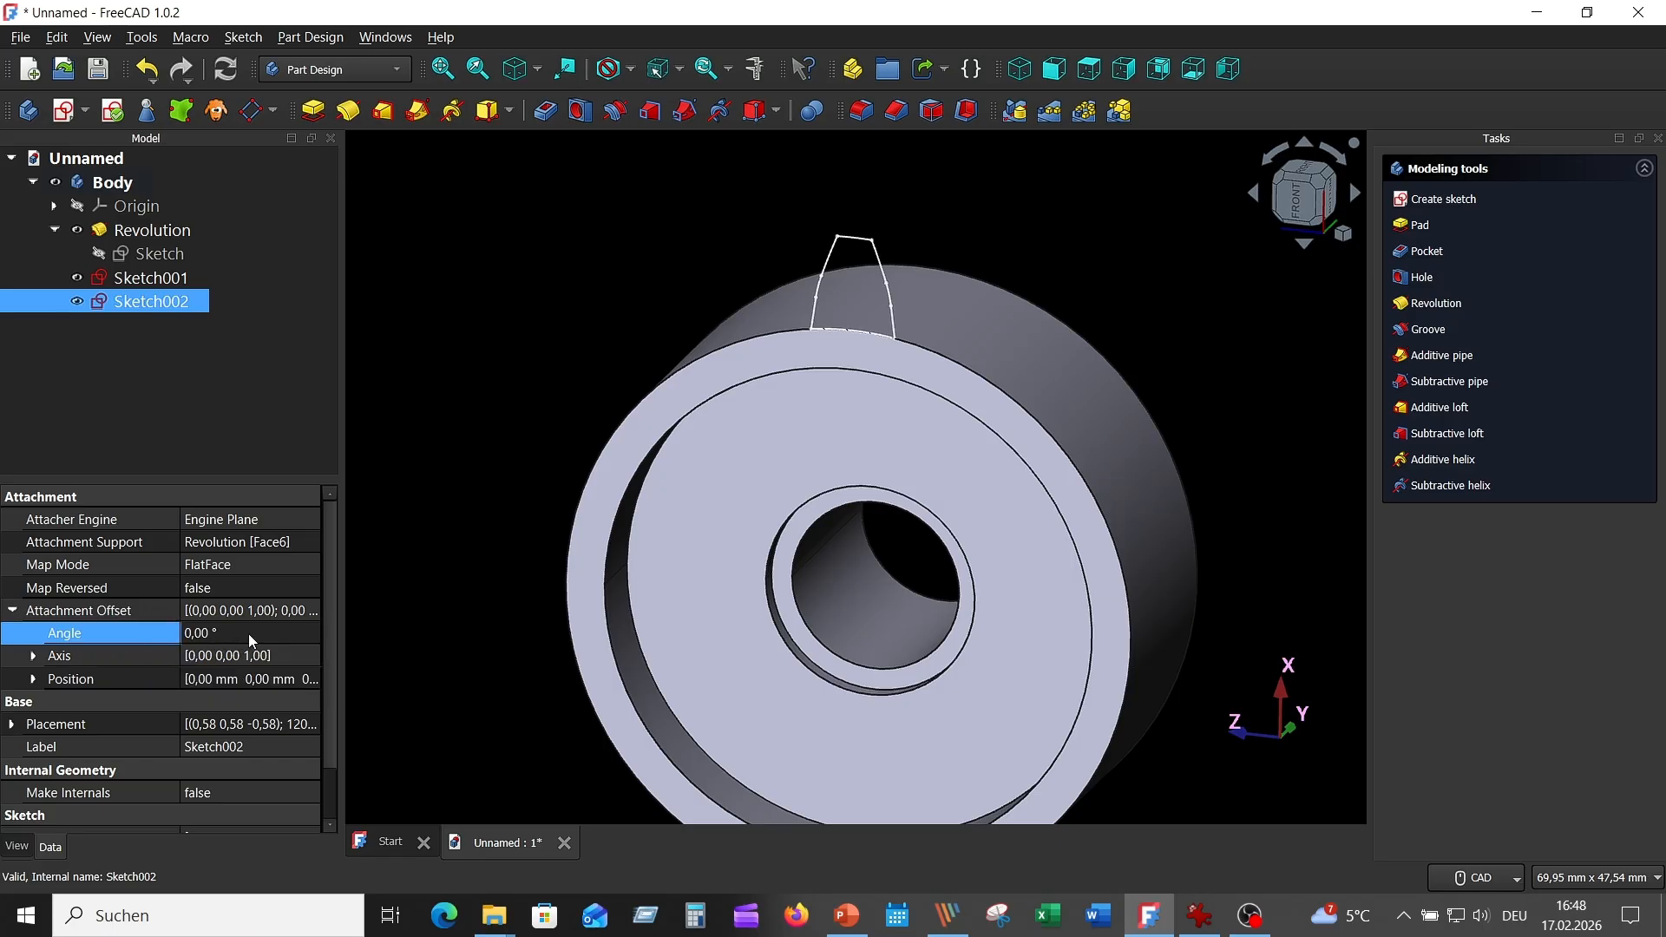
click(252, 640)
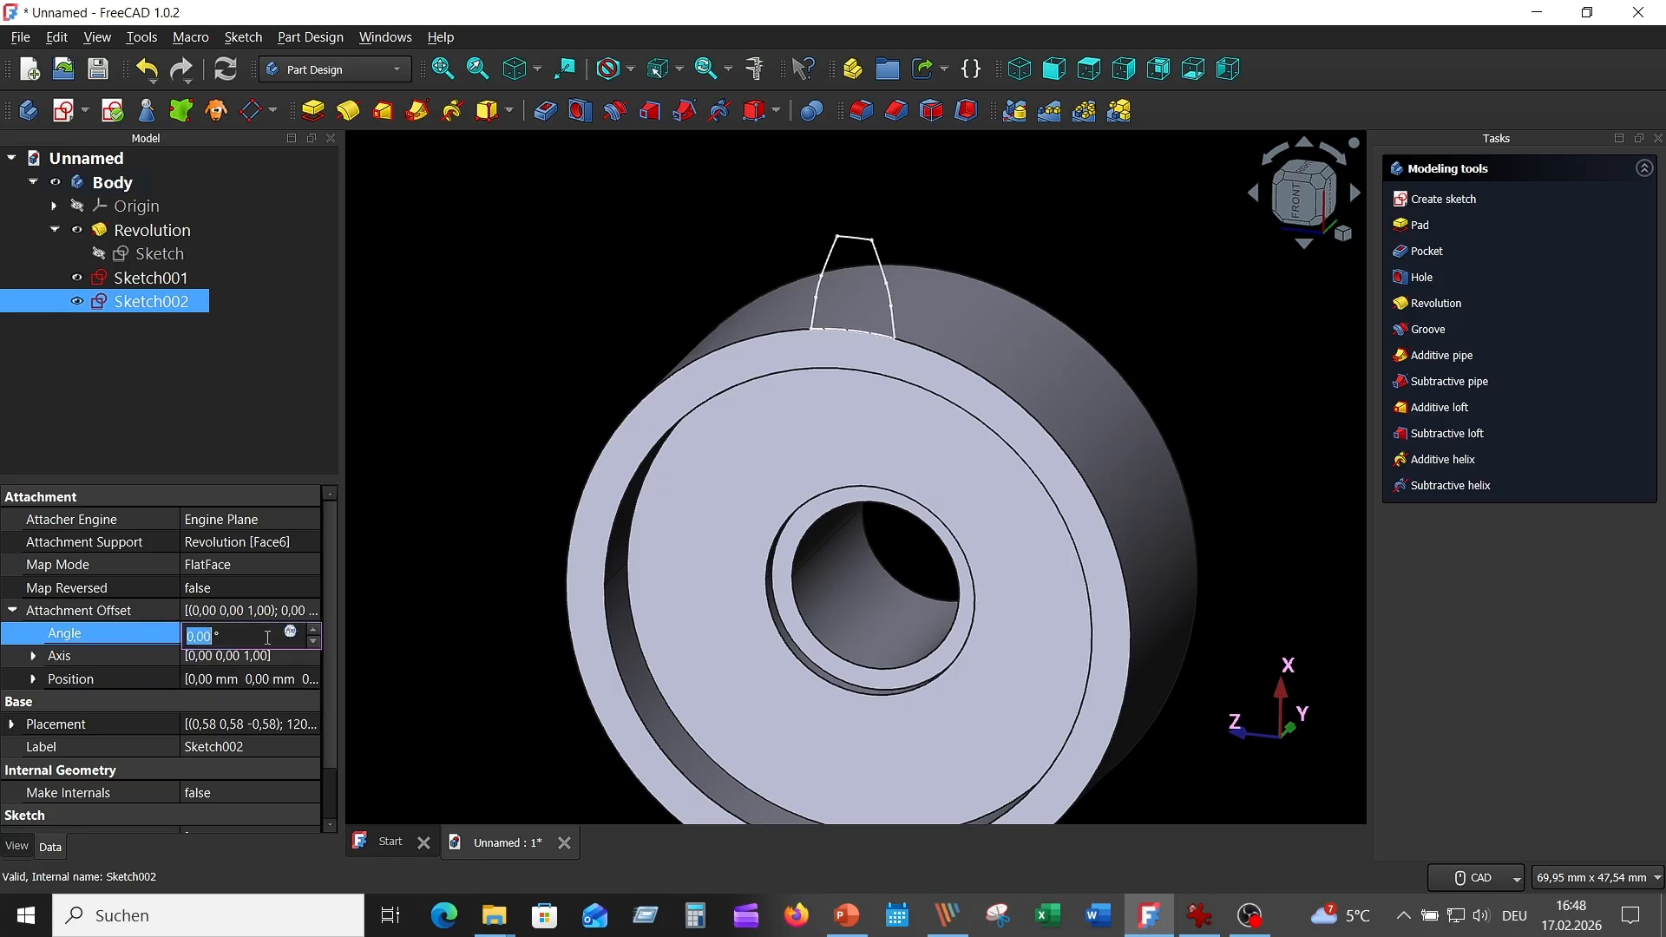
click(314, 642)
click(314, 643)
click(315, 642)
click(314, 643)
click(314, 643)
click(314, 643)
click(314, 643)
click(314, 643)
click(314, 643)
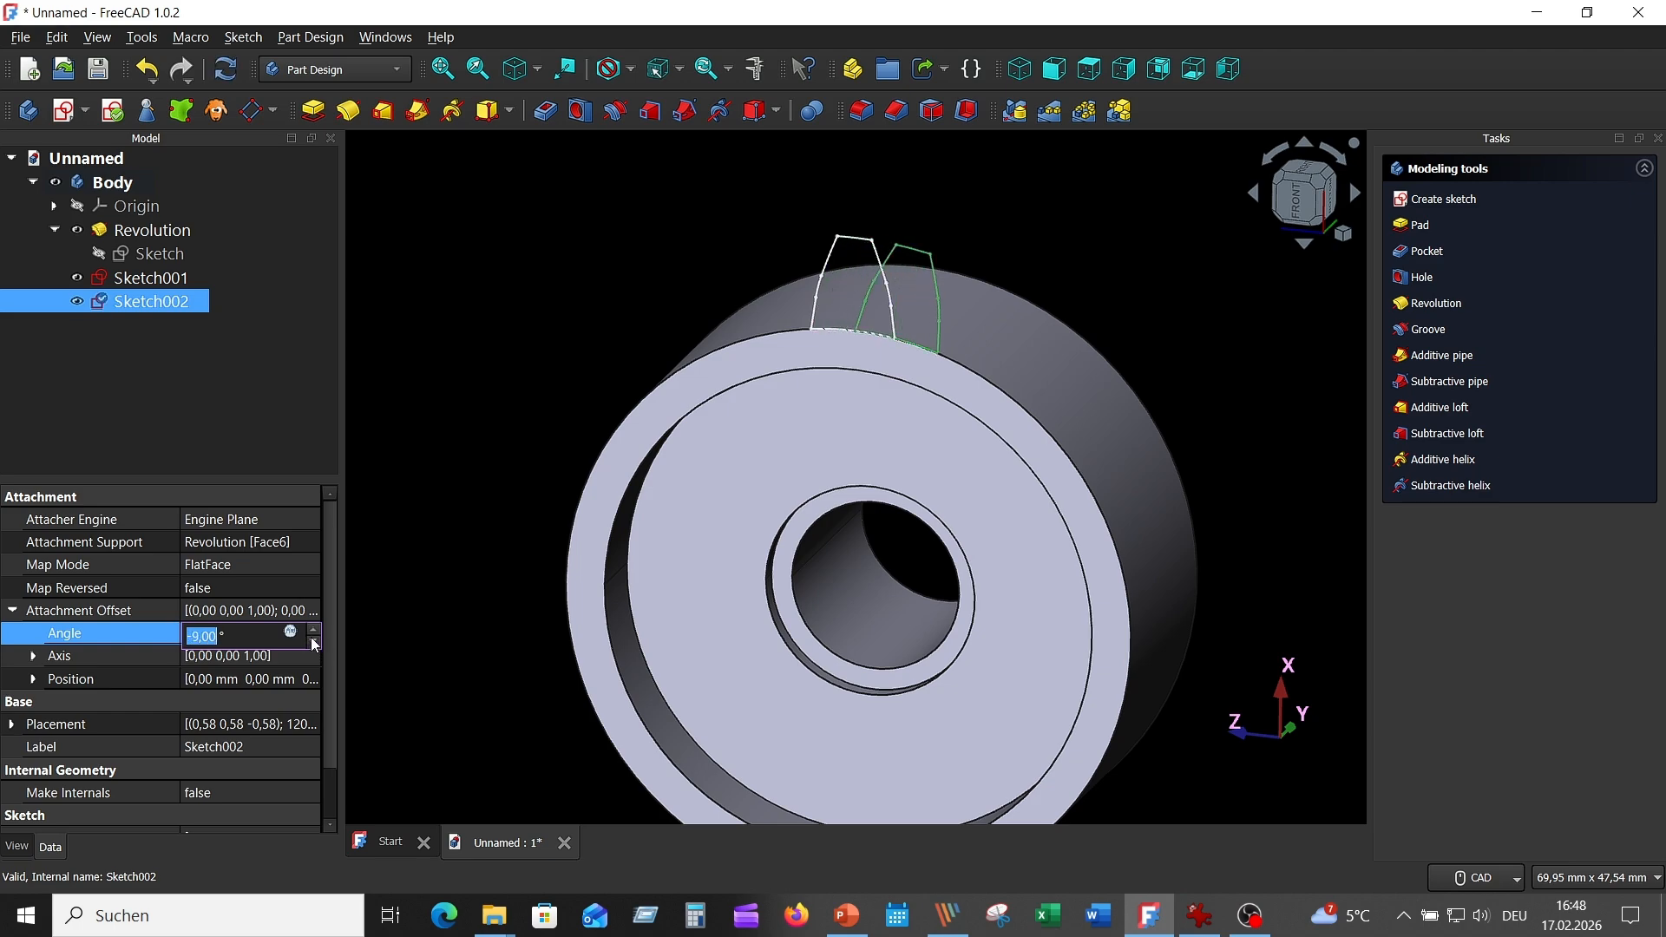
click(314, 643)
click(253, 633)
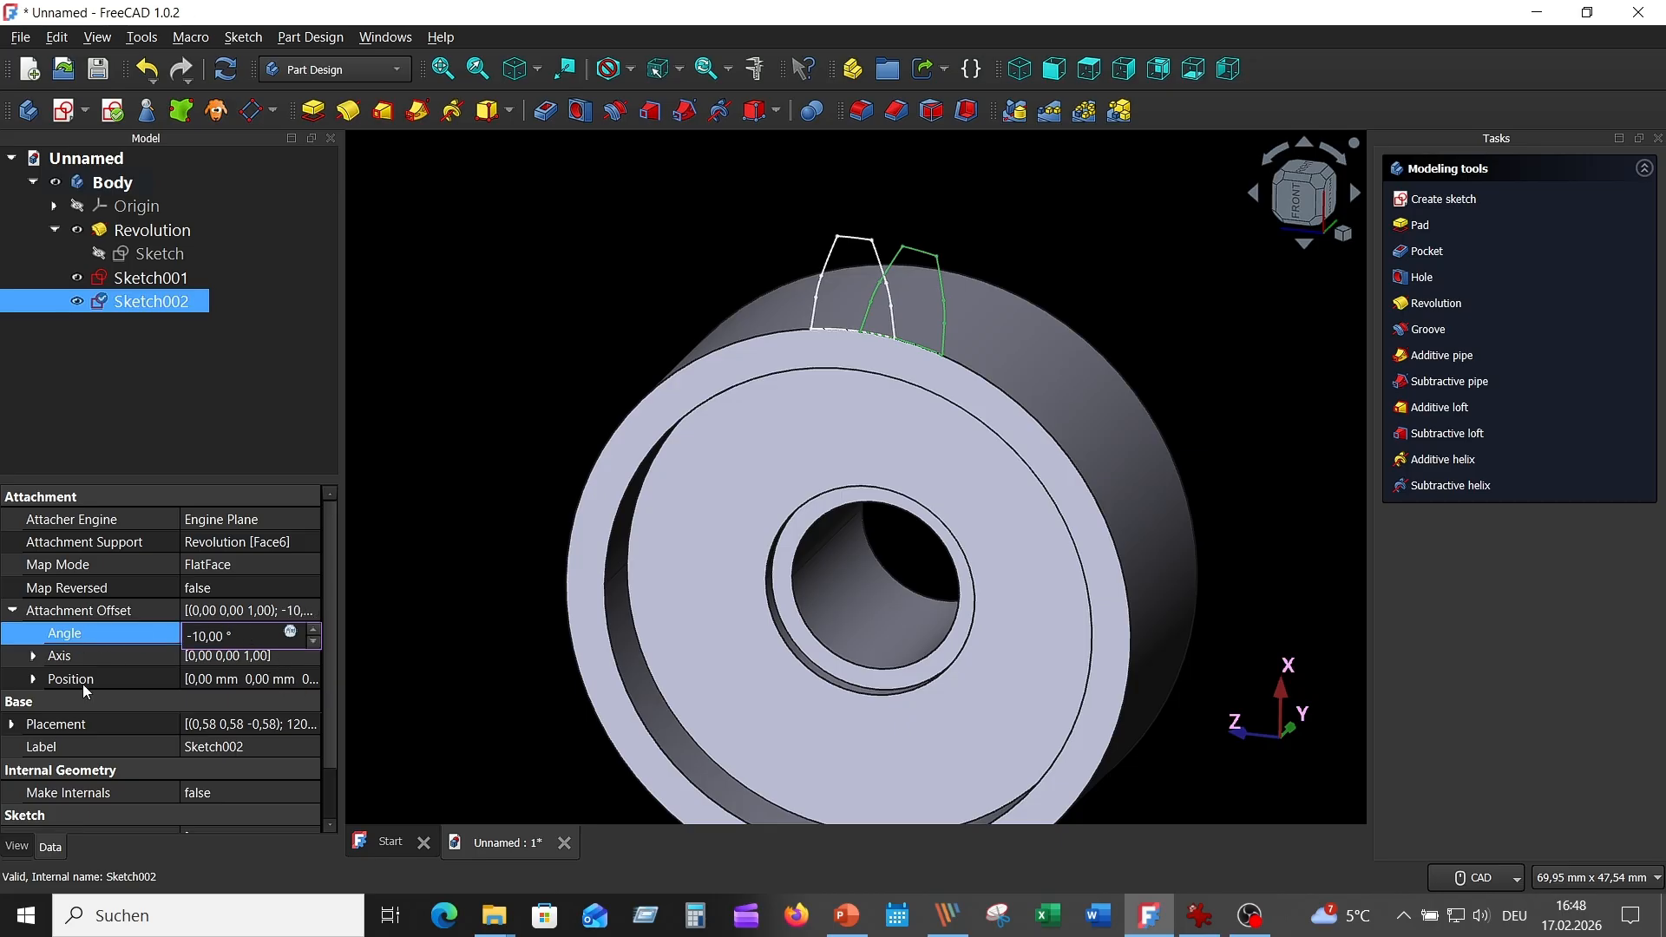
Step: Set the copied sketch's attachment offset position to -15 mm in z
click(33, 680)
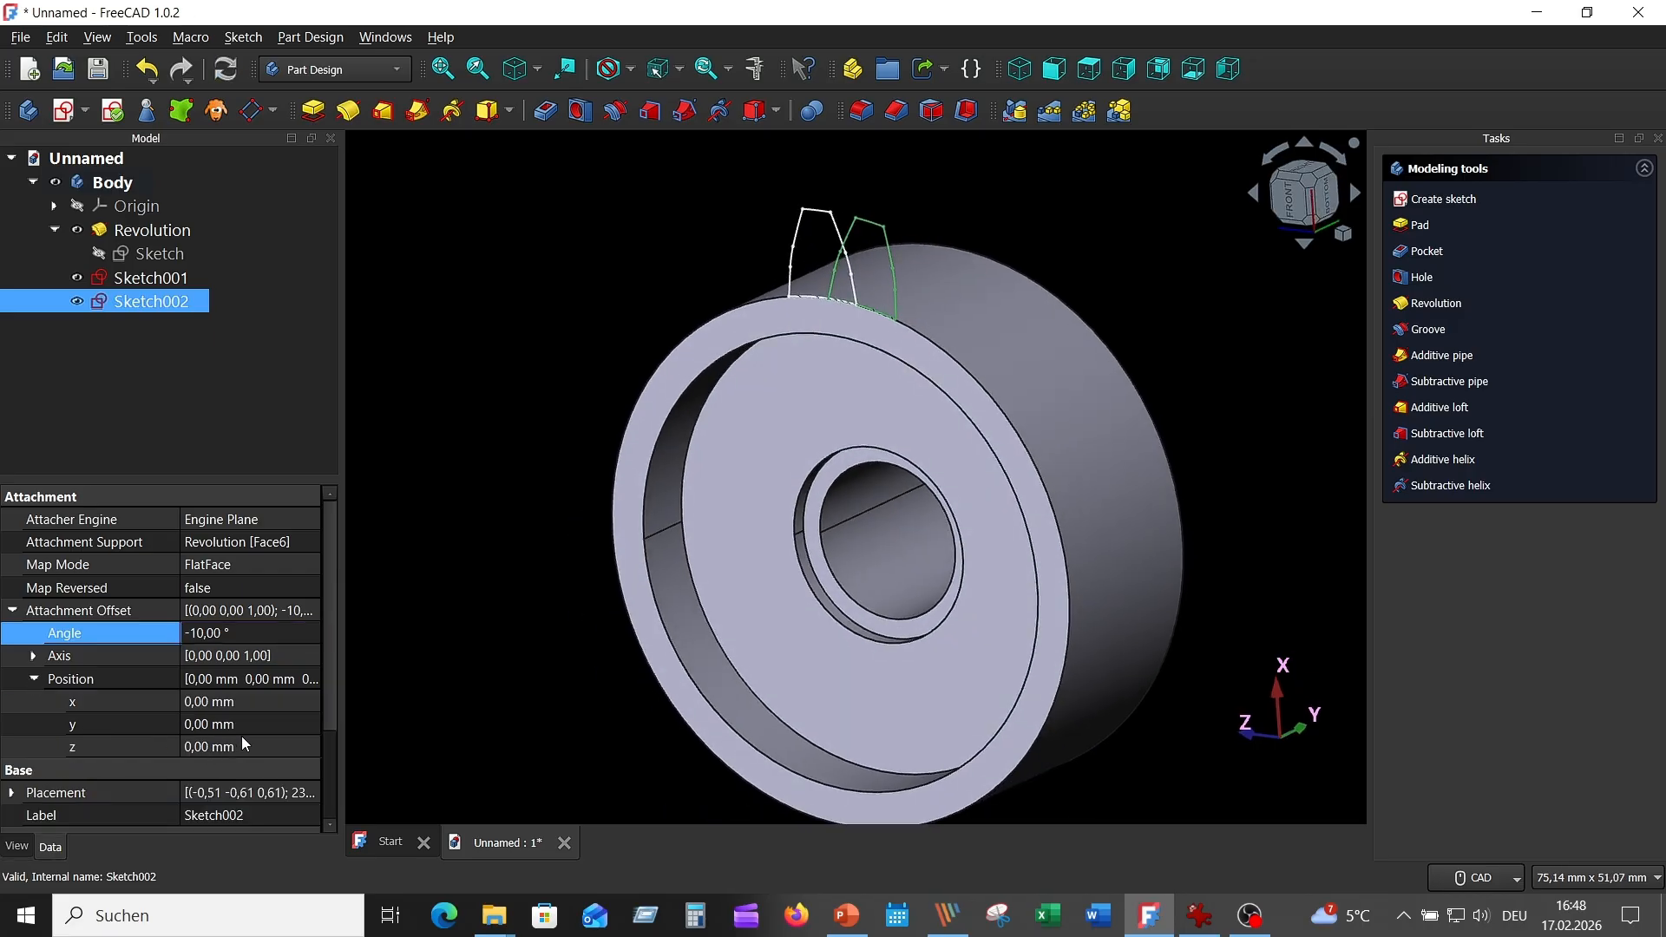
click(295, 756)
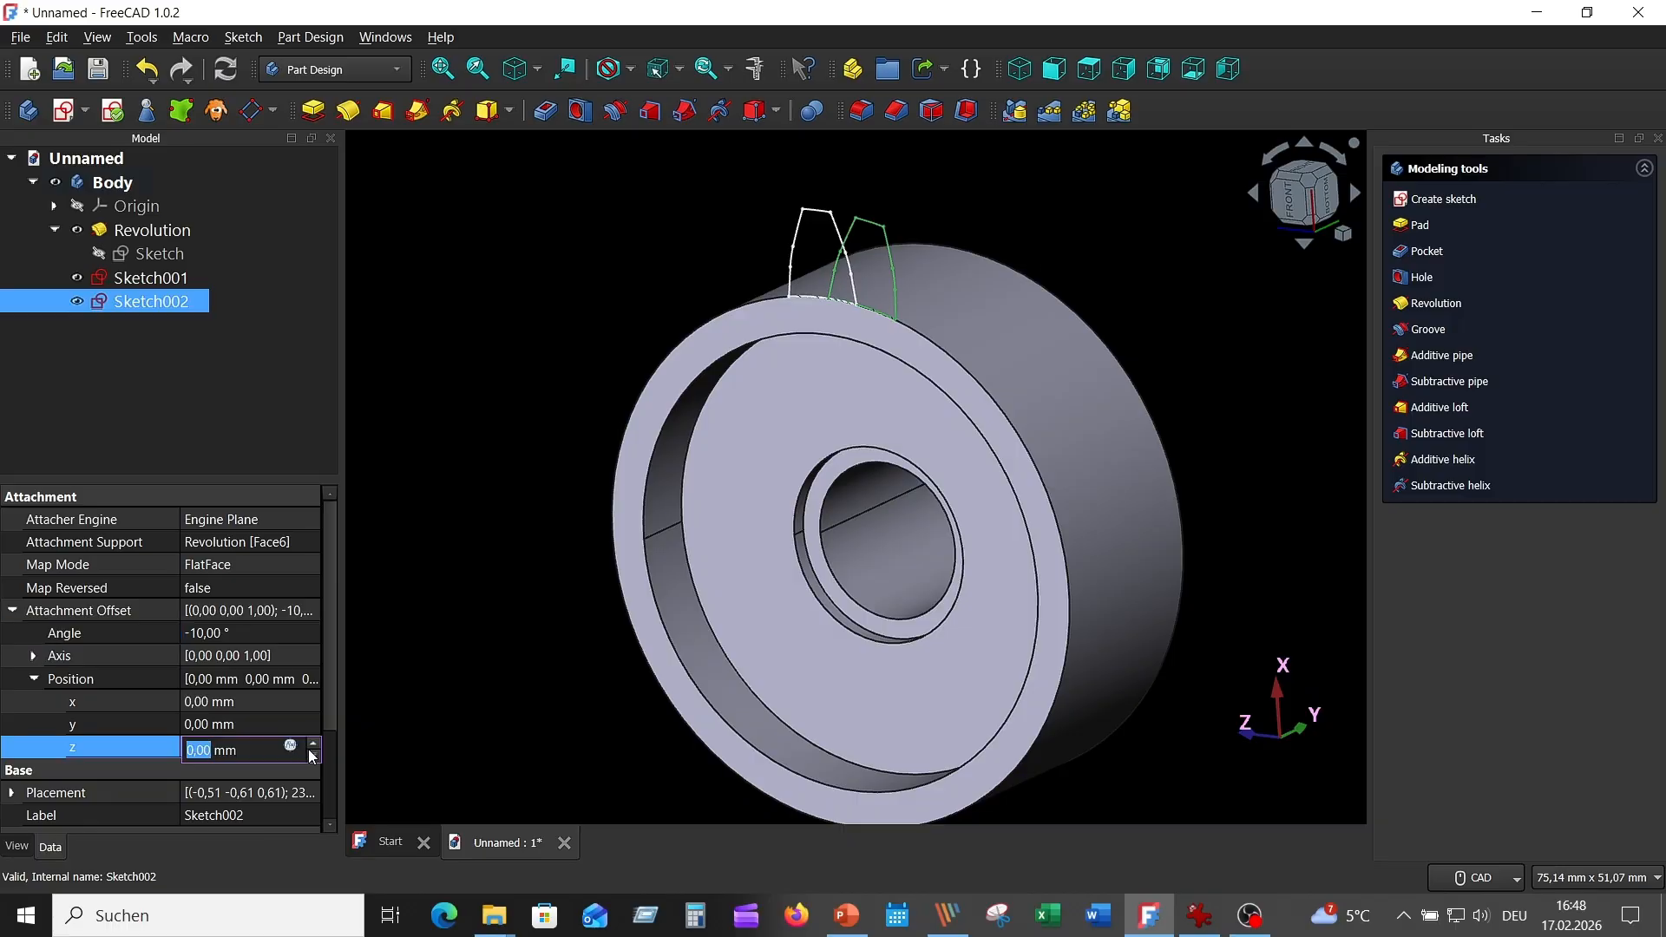
click(314, 755)
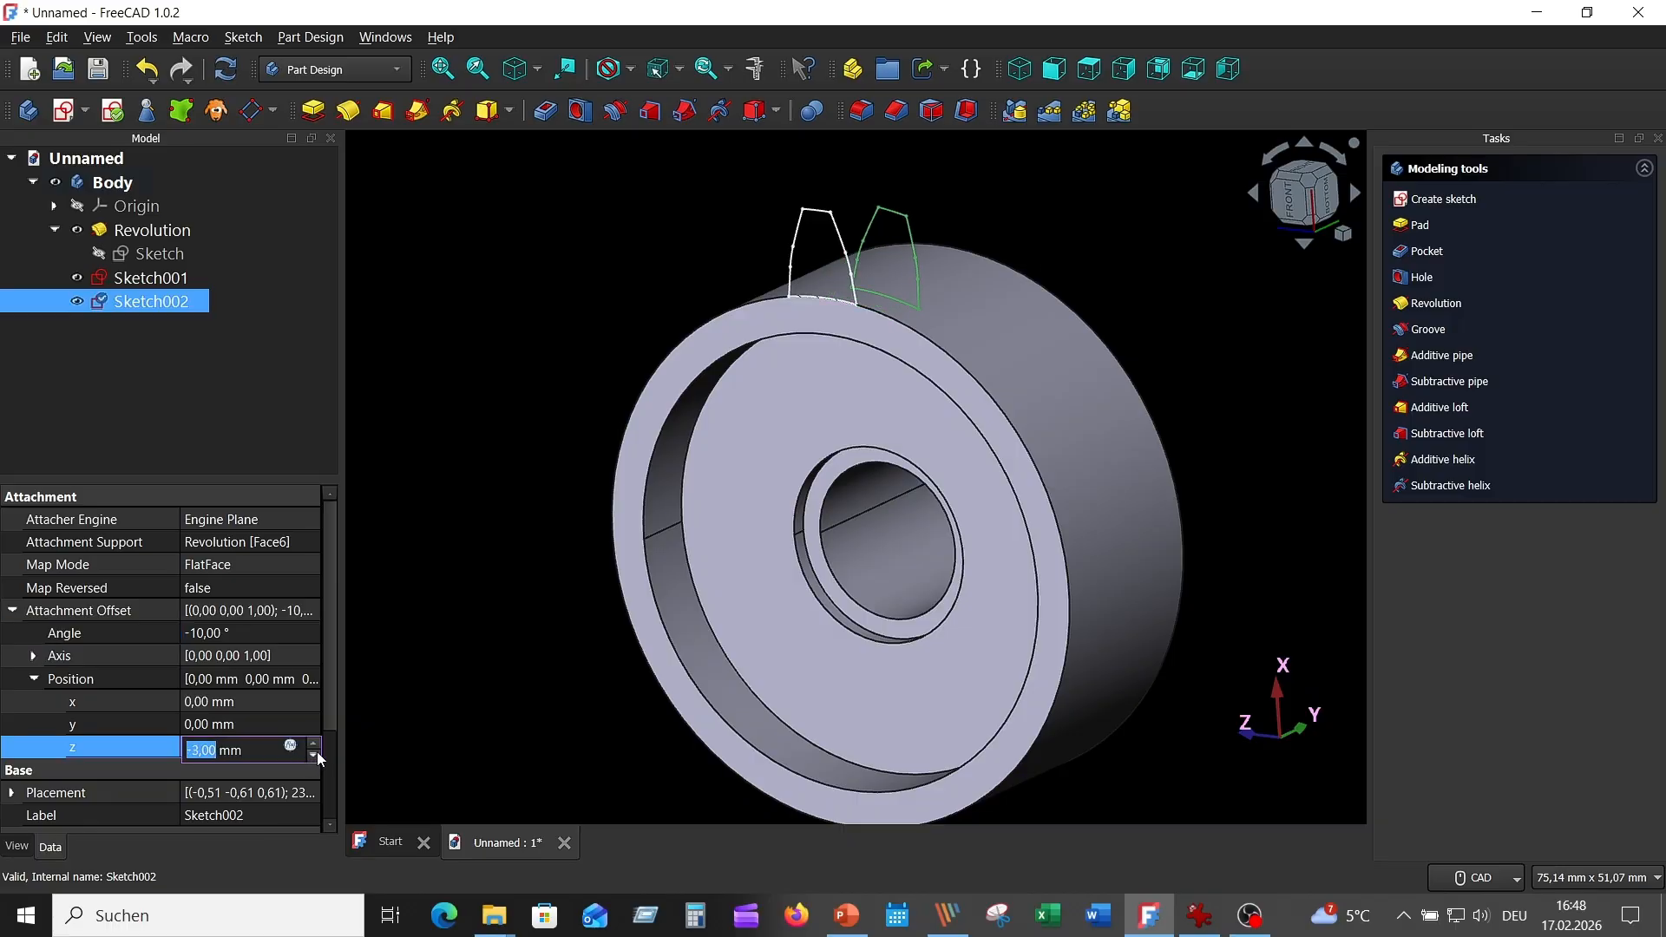
click(315, 756)
click(315, 756)
click(315, 755)
click(315, 755)
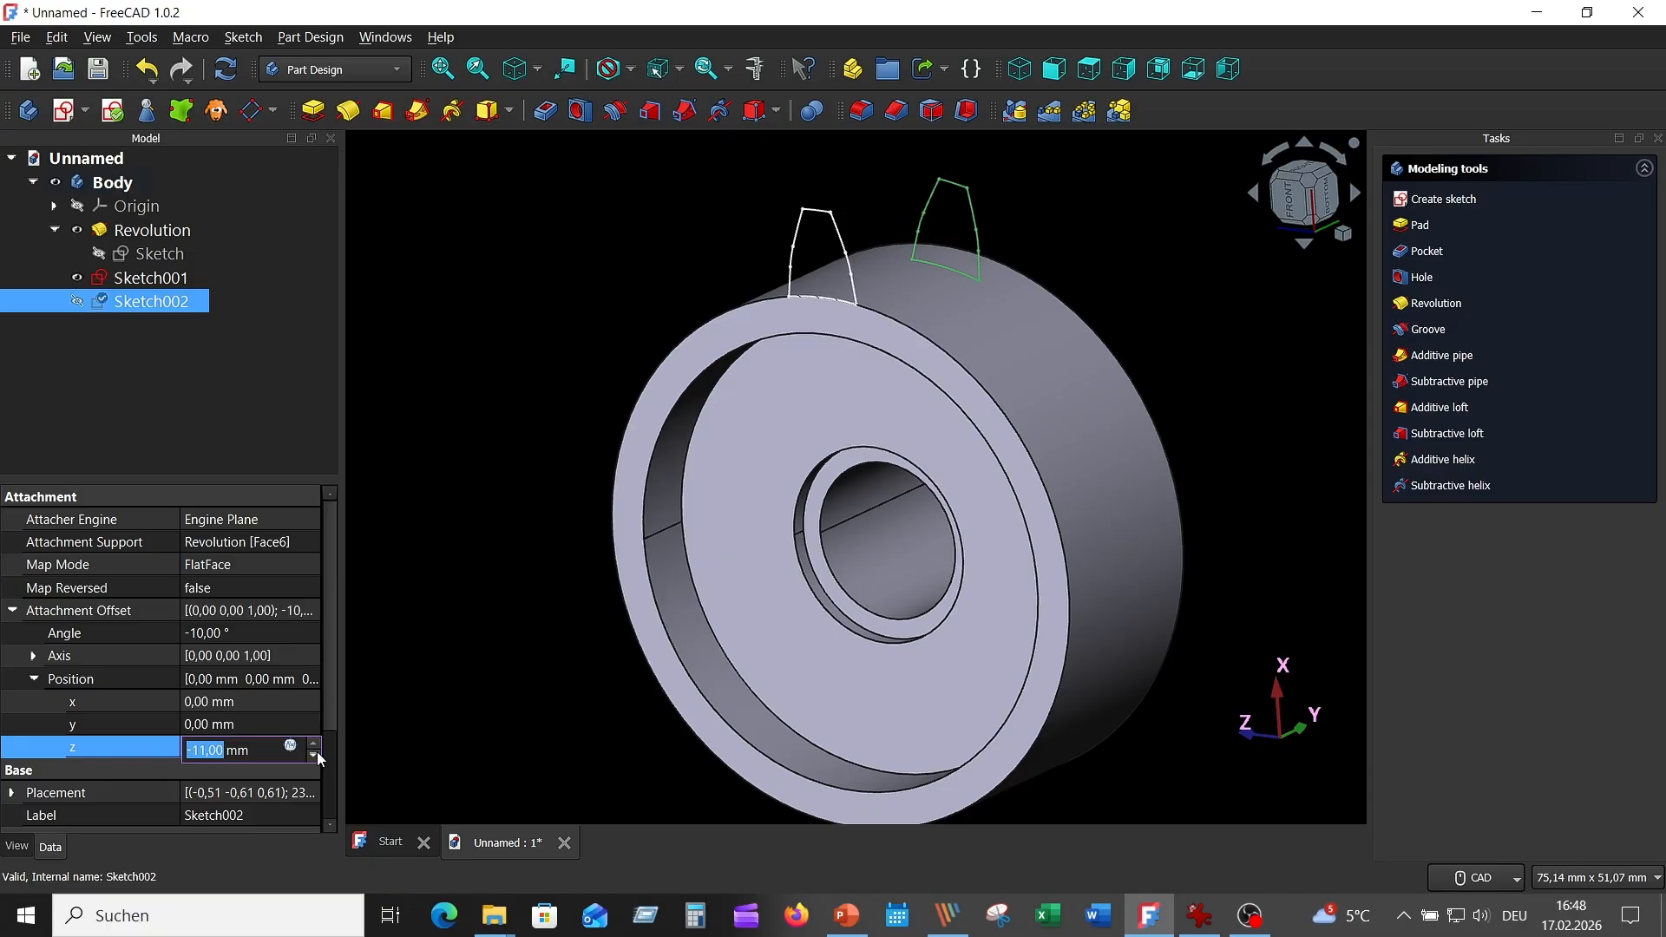
click(315, 755)
click(315, 756)
click(315, 756)
click(314, 755)
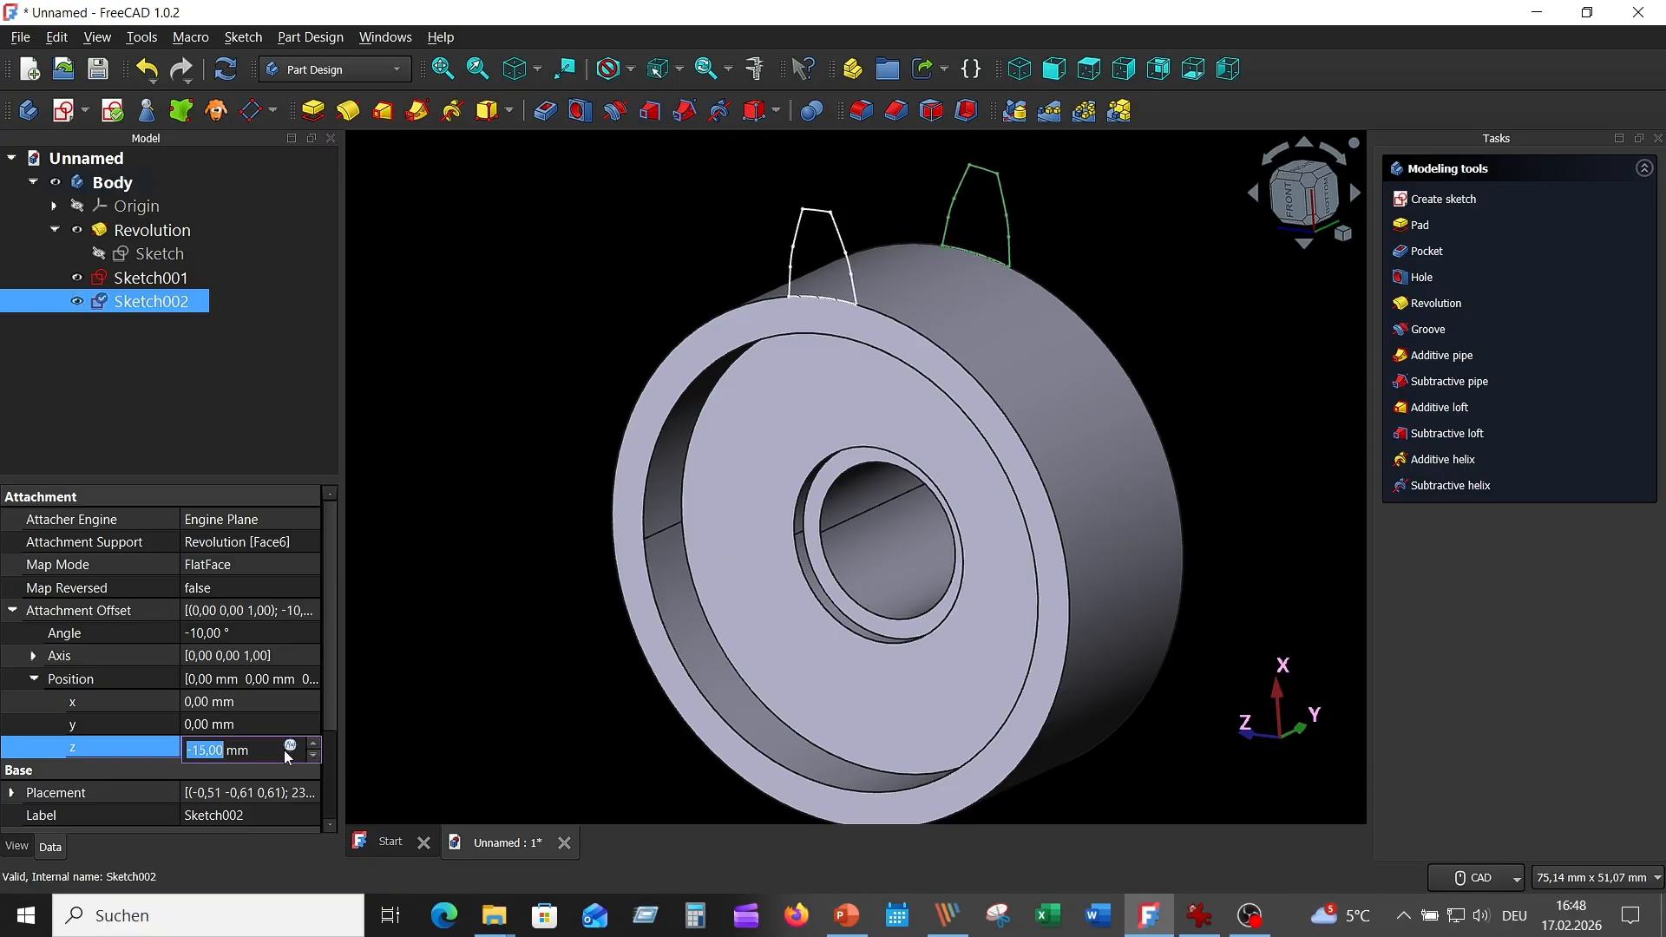
click(265, 746)
Step: Create an additive loft from the original tooth profile to its rotated copy to form one helical tooth
mouse_move(1035, 478)
middle_down()
mouse_move(1119, 590)
mouse_move(1119, 651)
mouse_move(958, 494)
middle_up()
click(426, 446)
mouse_move(929, 431)
middle_down()
mouse_move(965, 434)
mouse_move(959, 411)
middle_up()
middle_drag(448, 445, 444, 438)
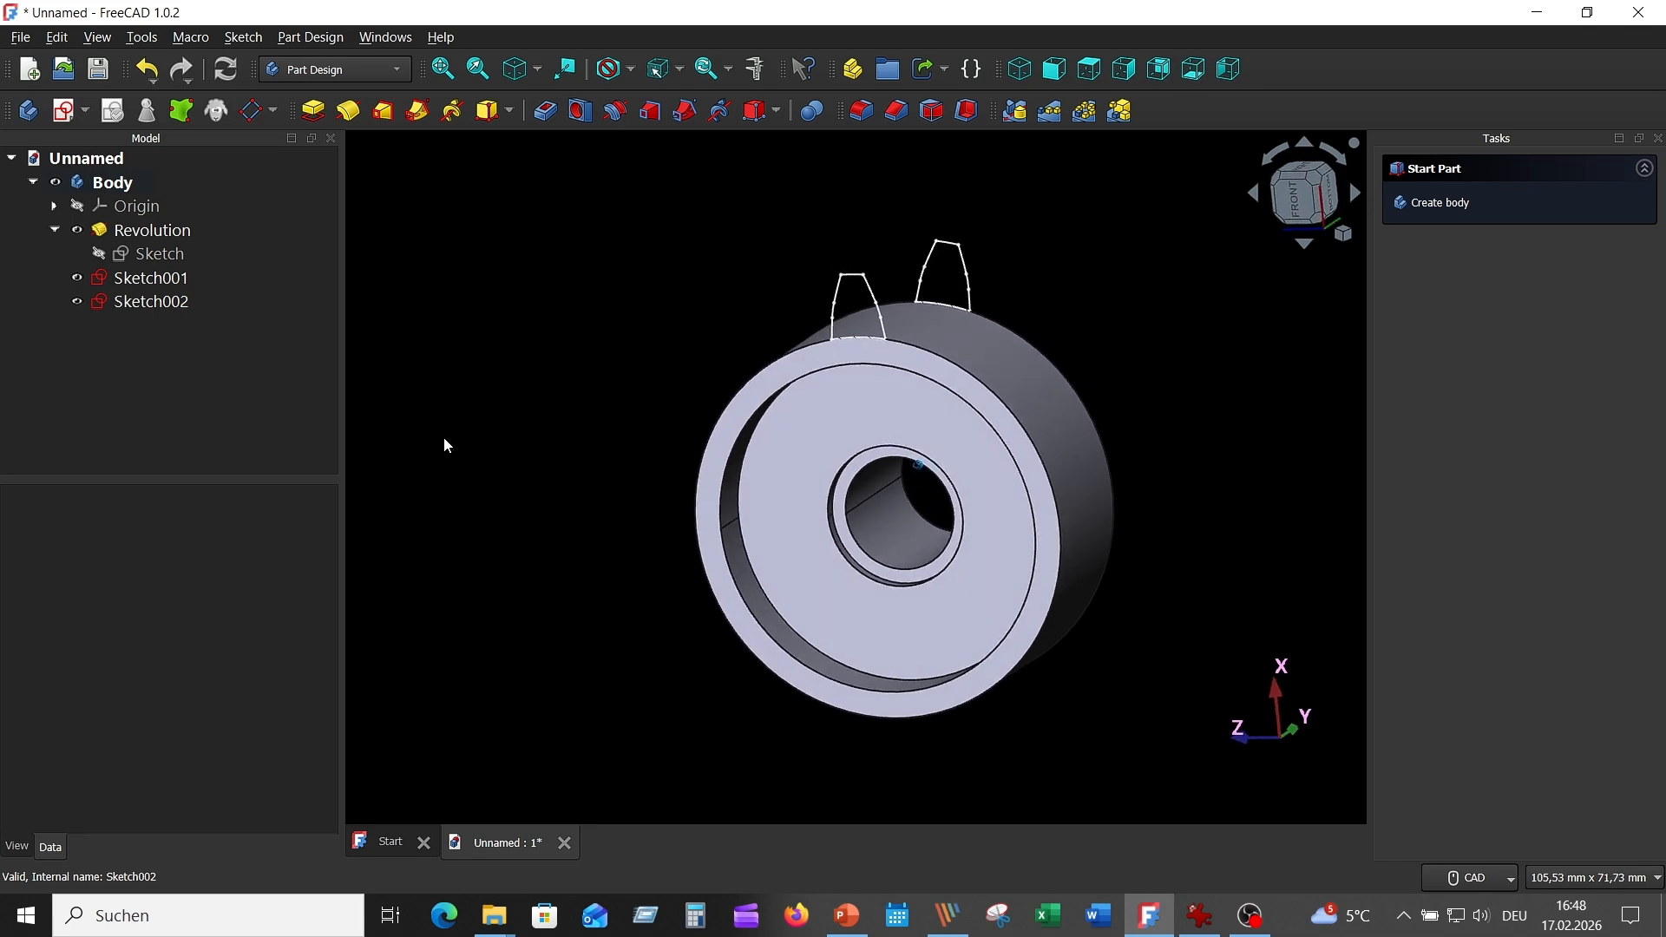
click(194, 279)
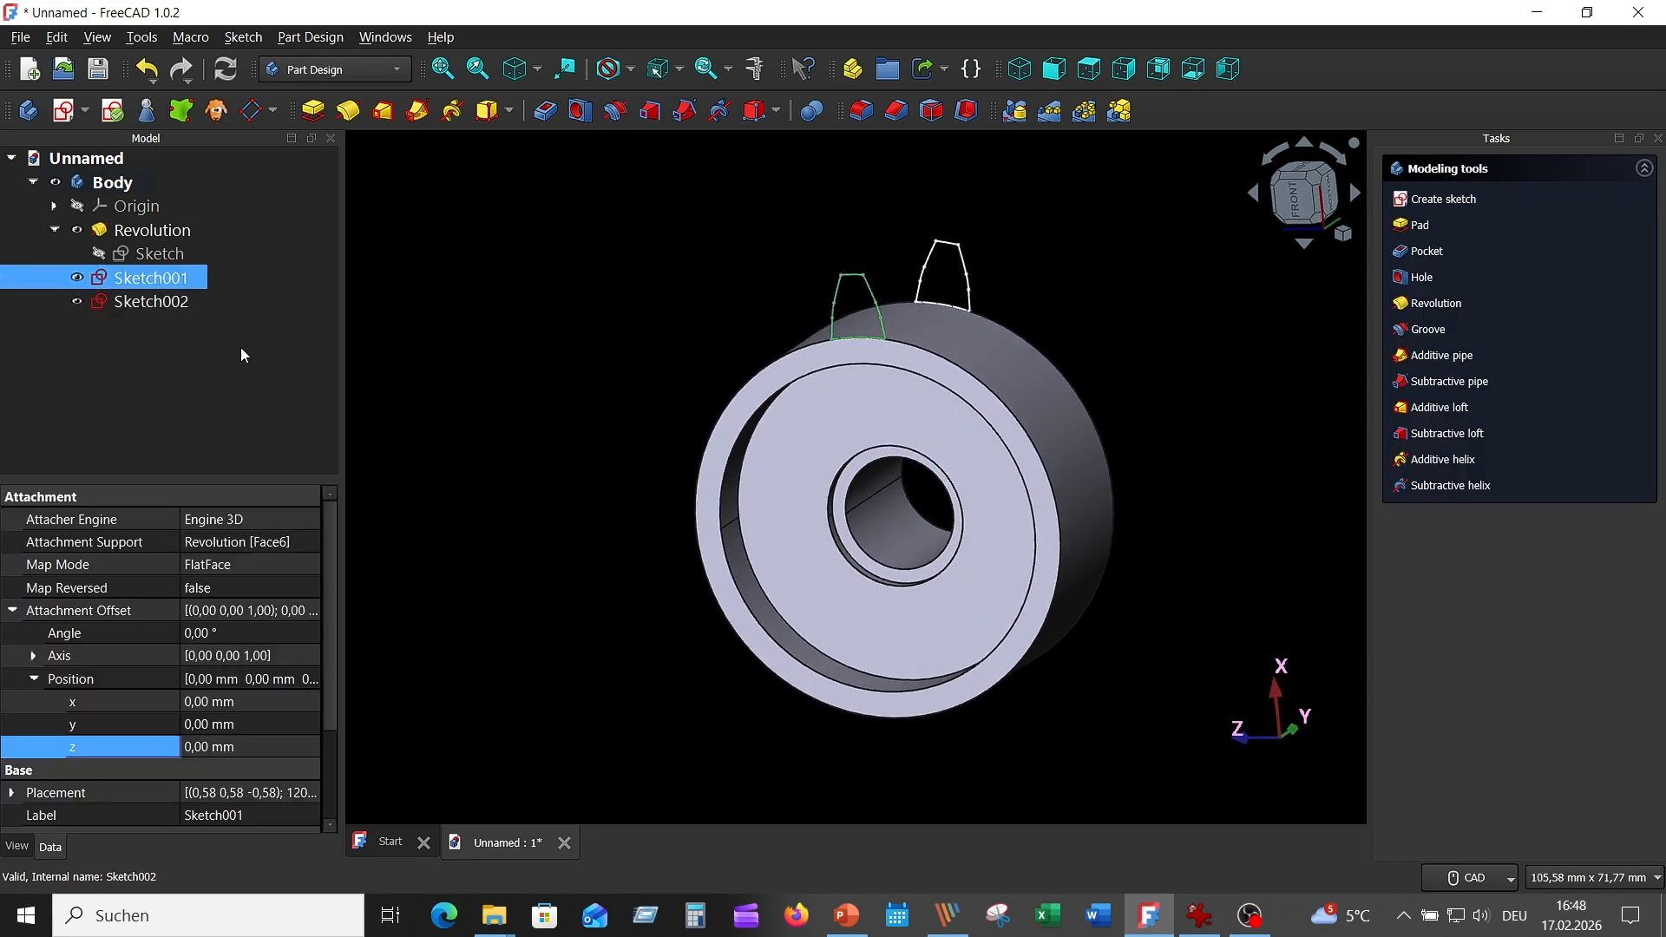
ctrl+click(173, 301)
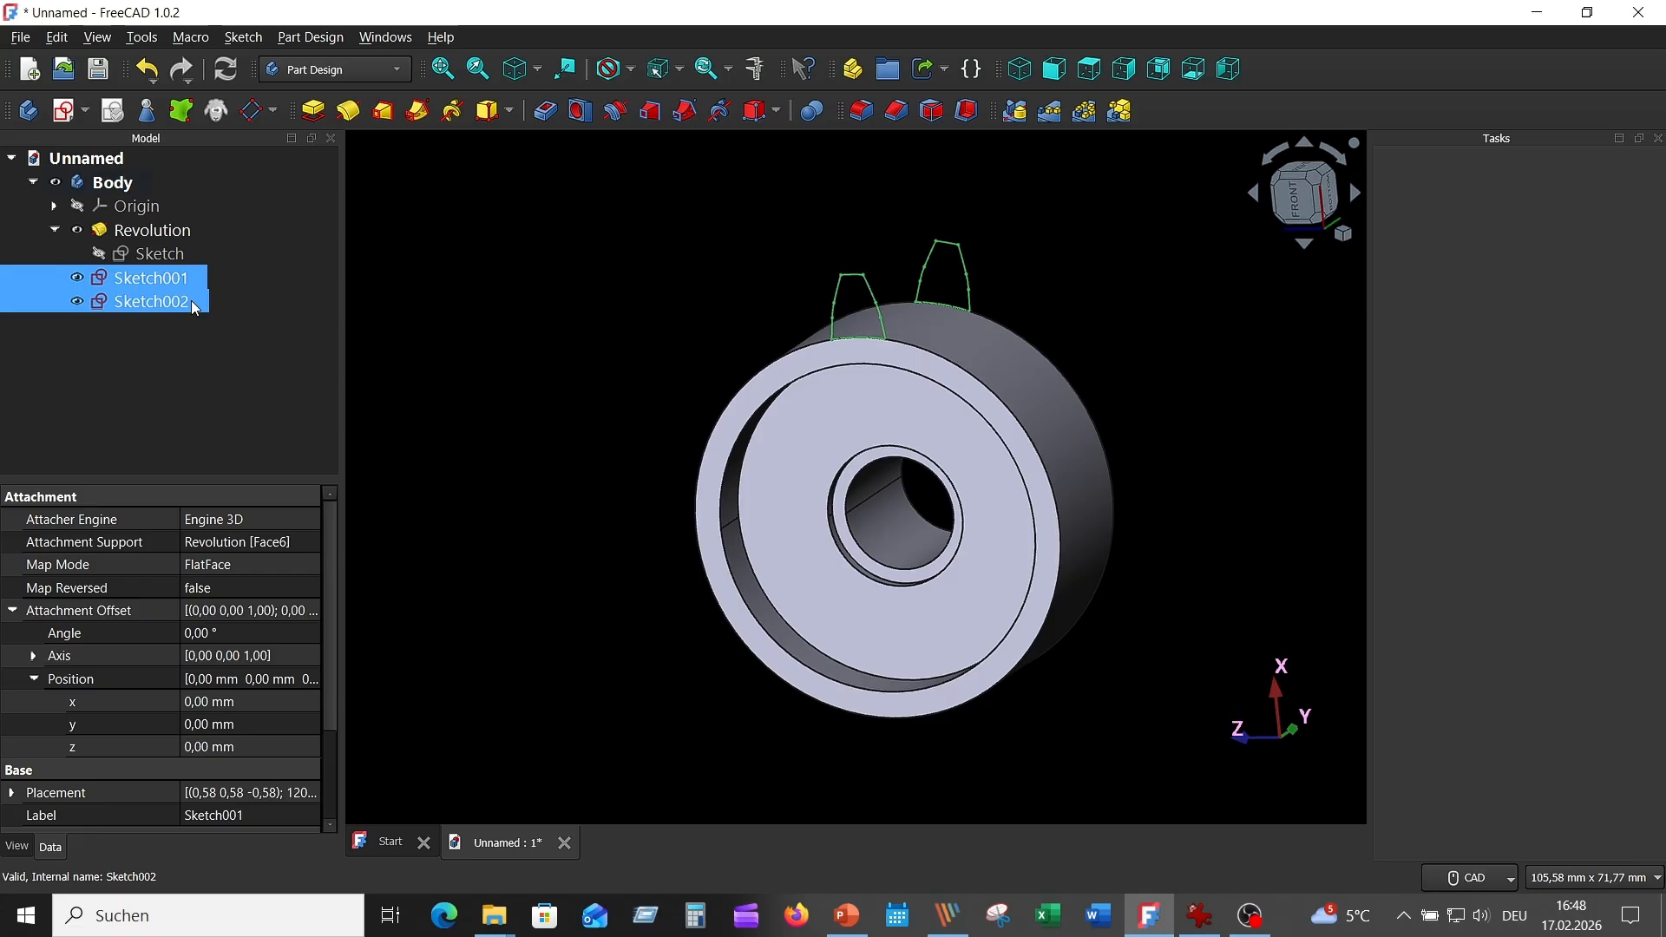
click(382, 110)
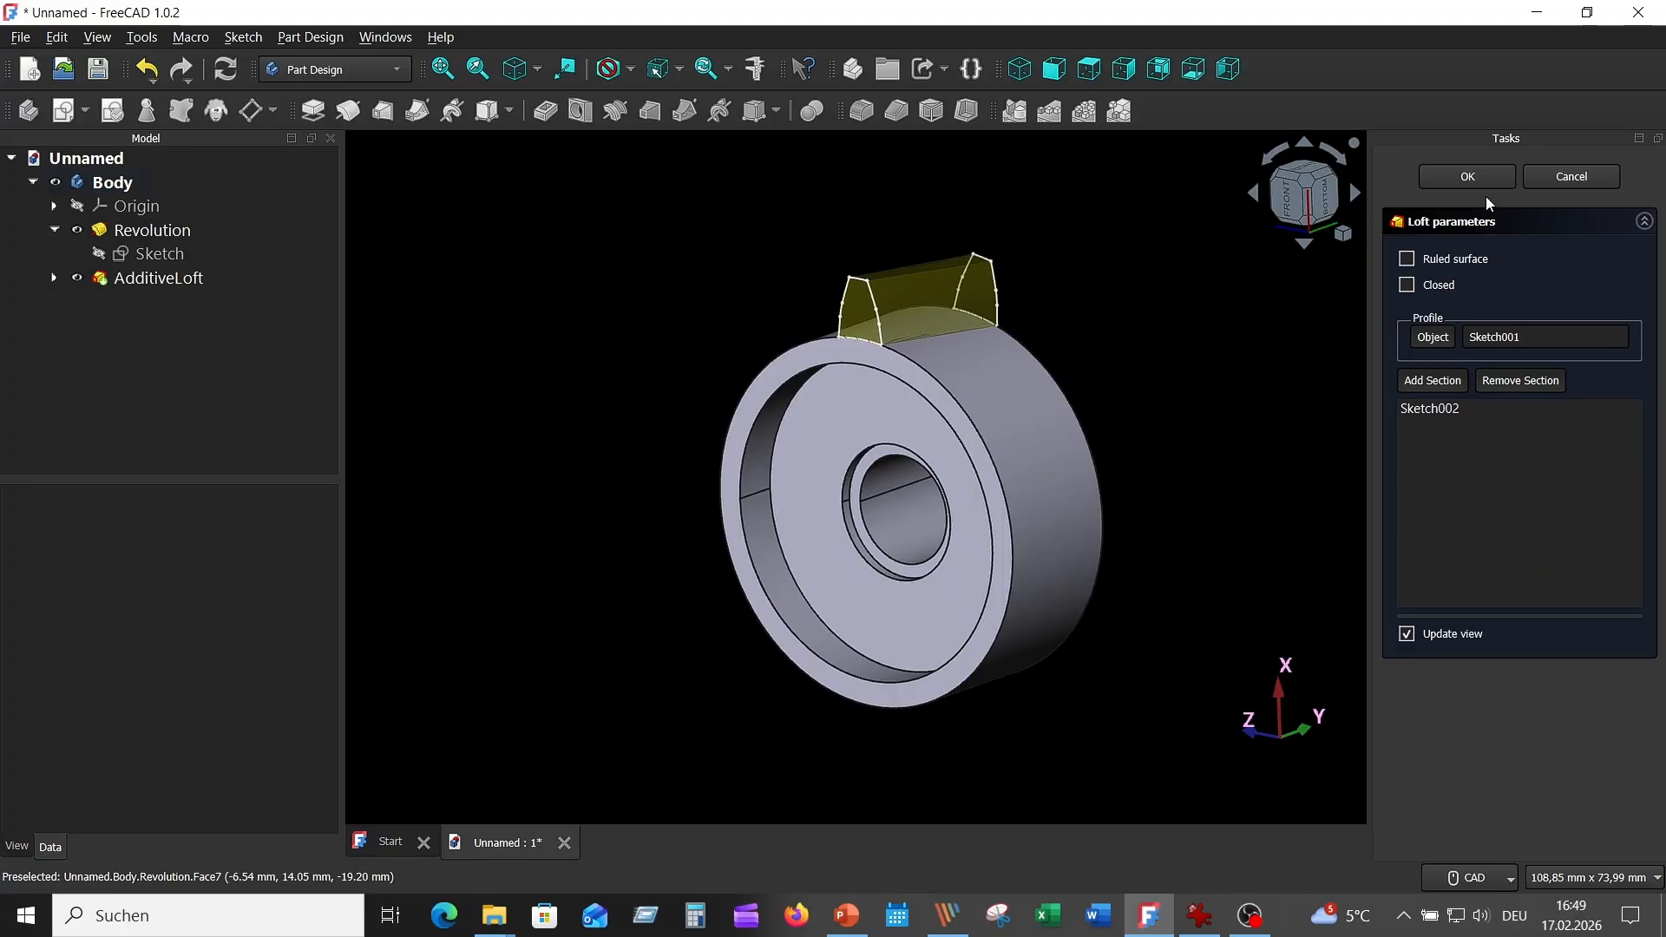
click(1457, 176)
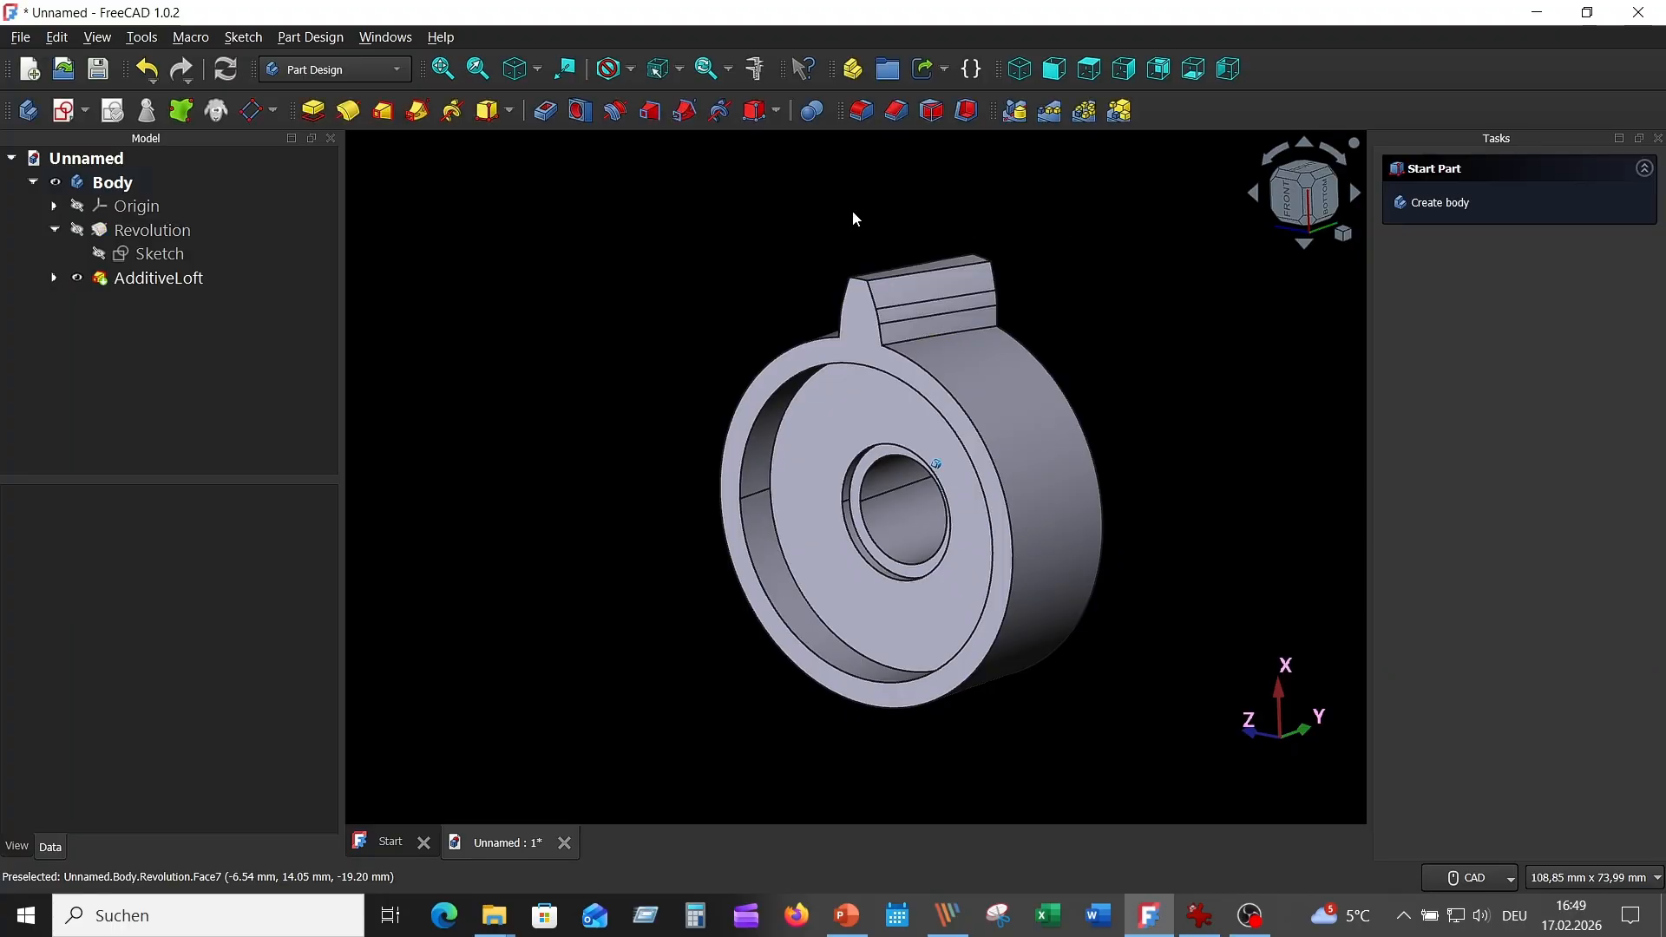
middle_drag(722, 232, 700, 246)
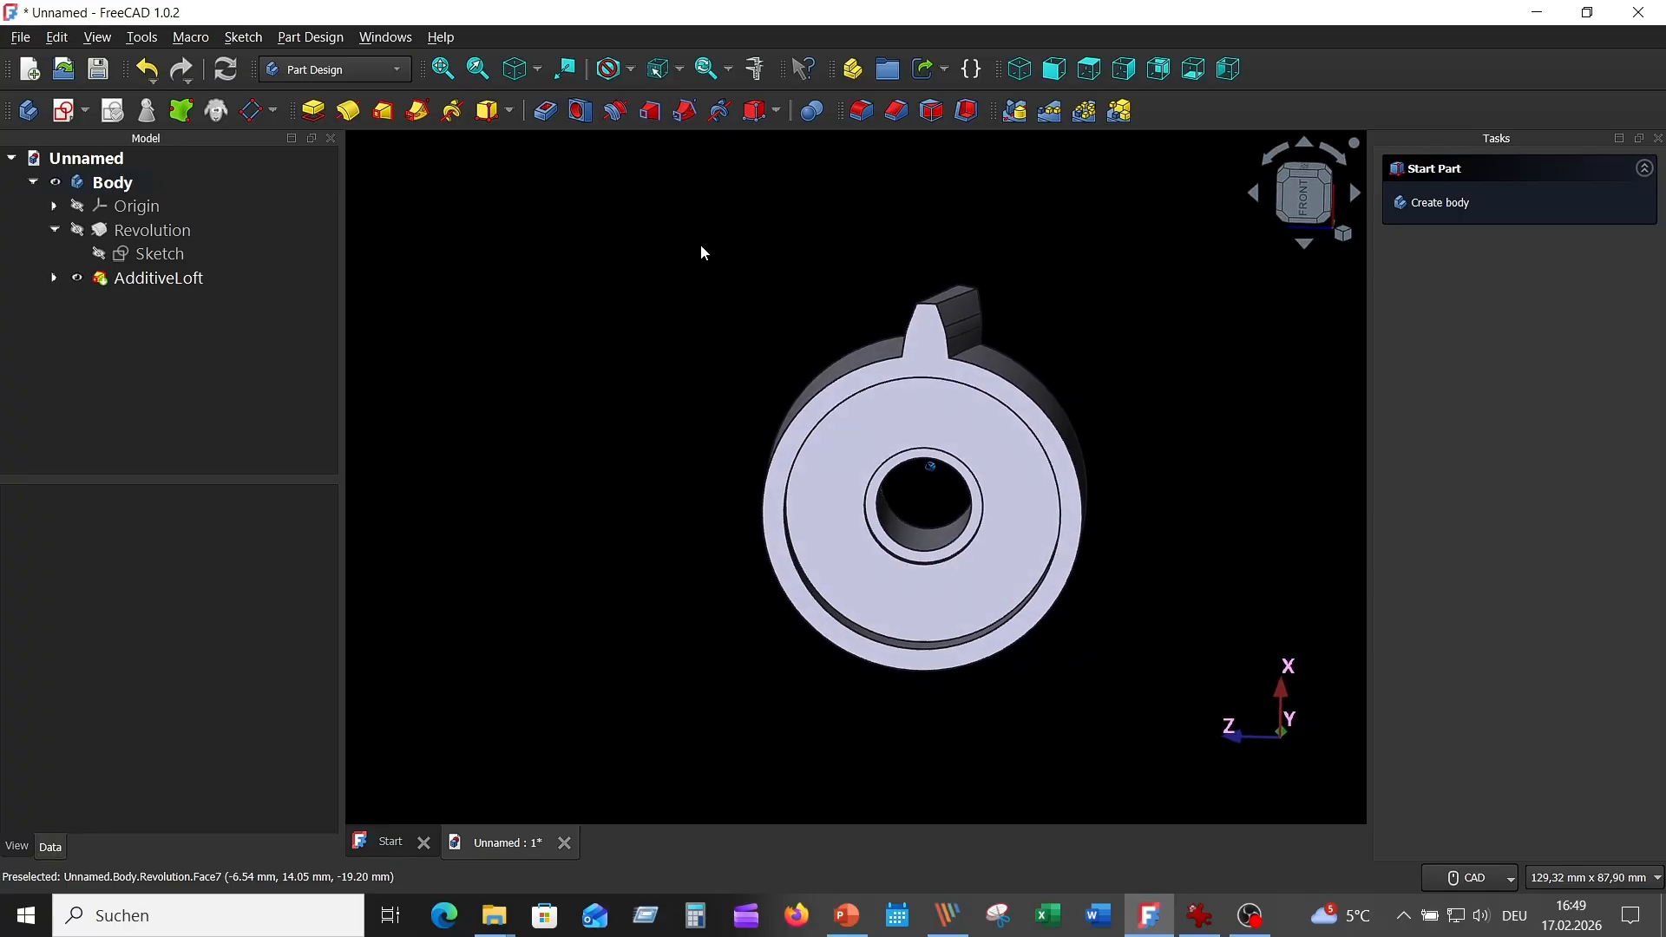
Step: Start a polar pattern of the lofted tooth and set its rotation axis to the base Y axis
click(185, 282)
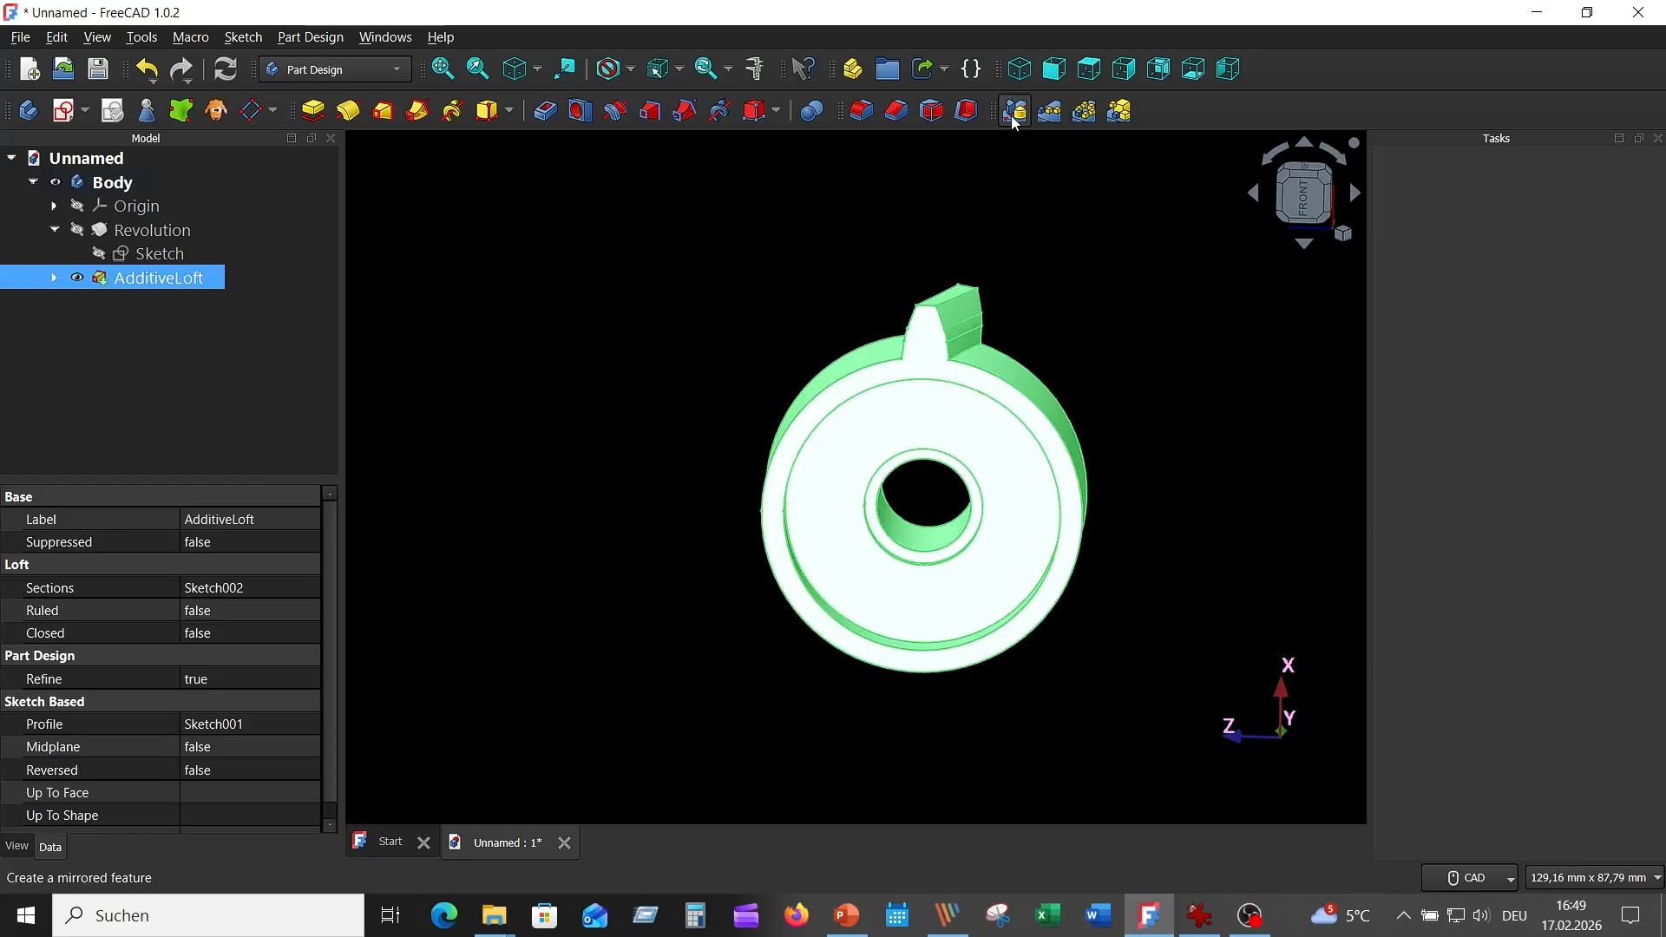
click(1083, 111)
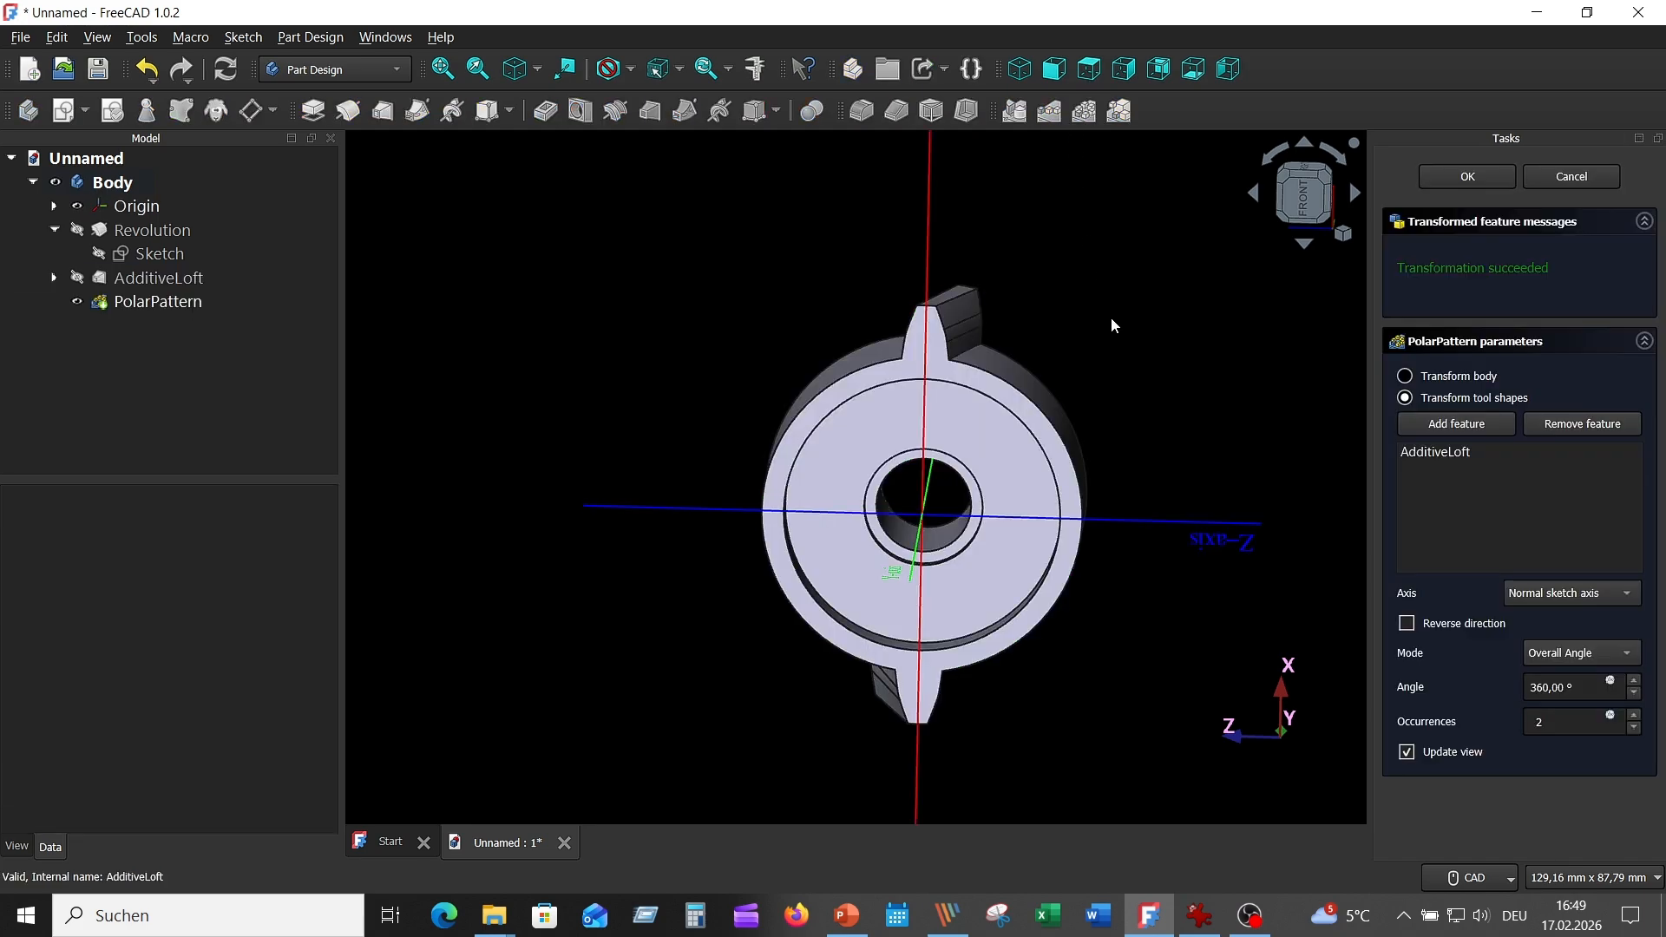
middle_drag(1116, 390, 728, 467)
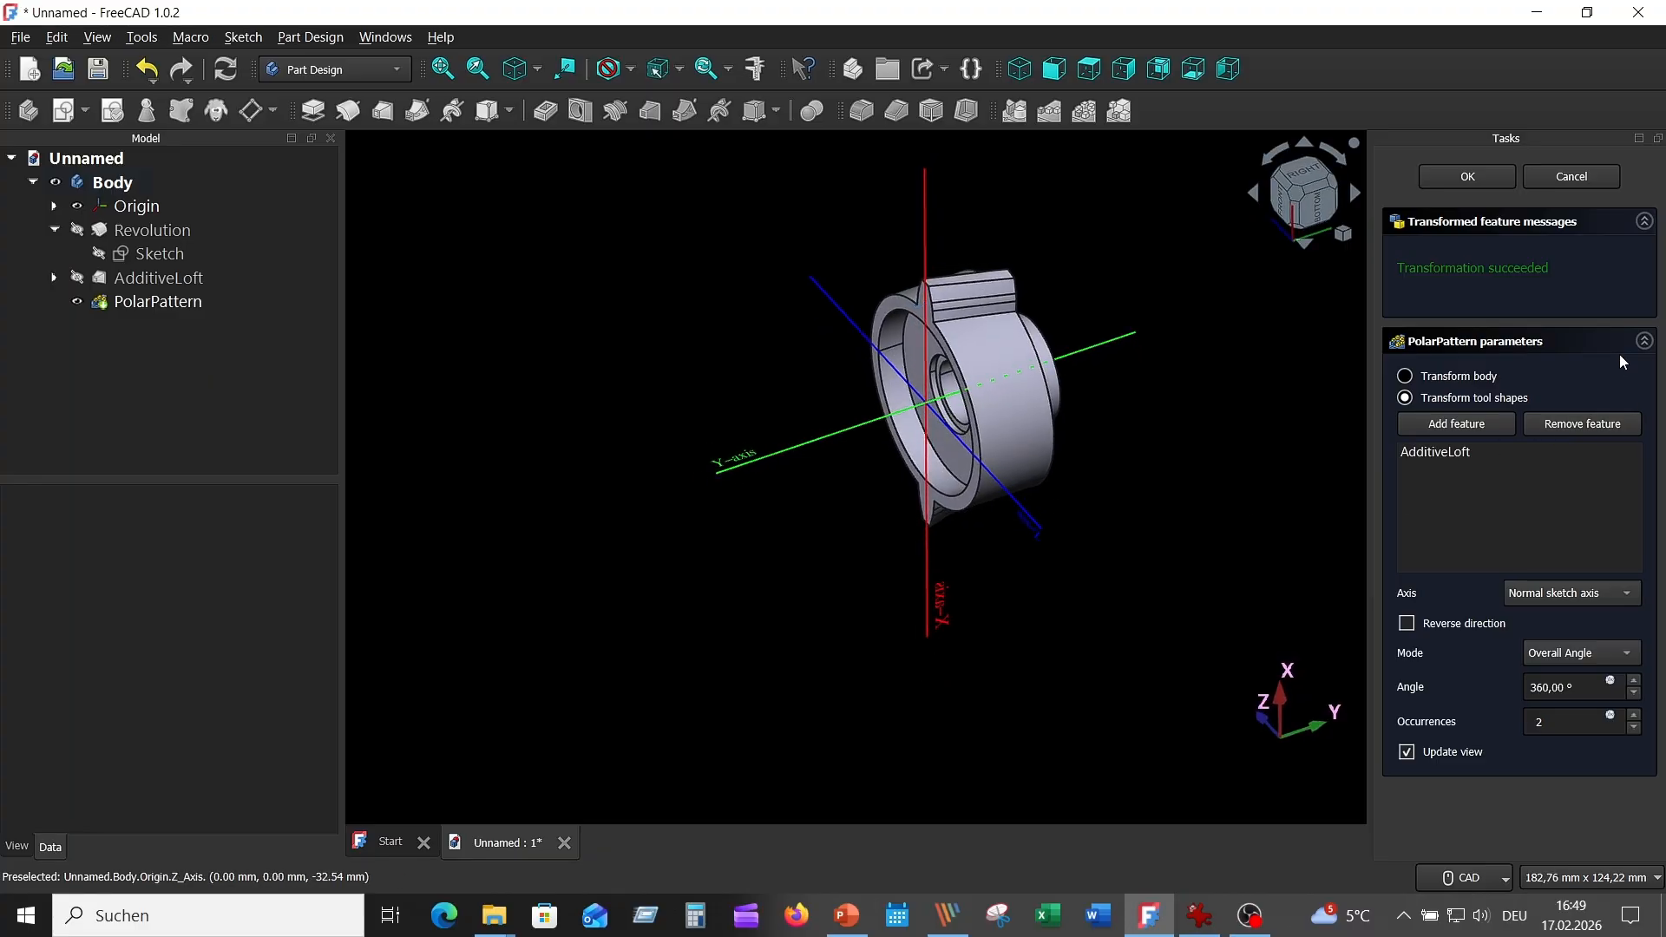
click(1607, 596)
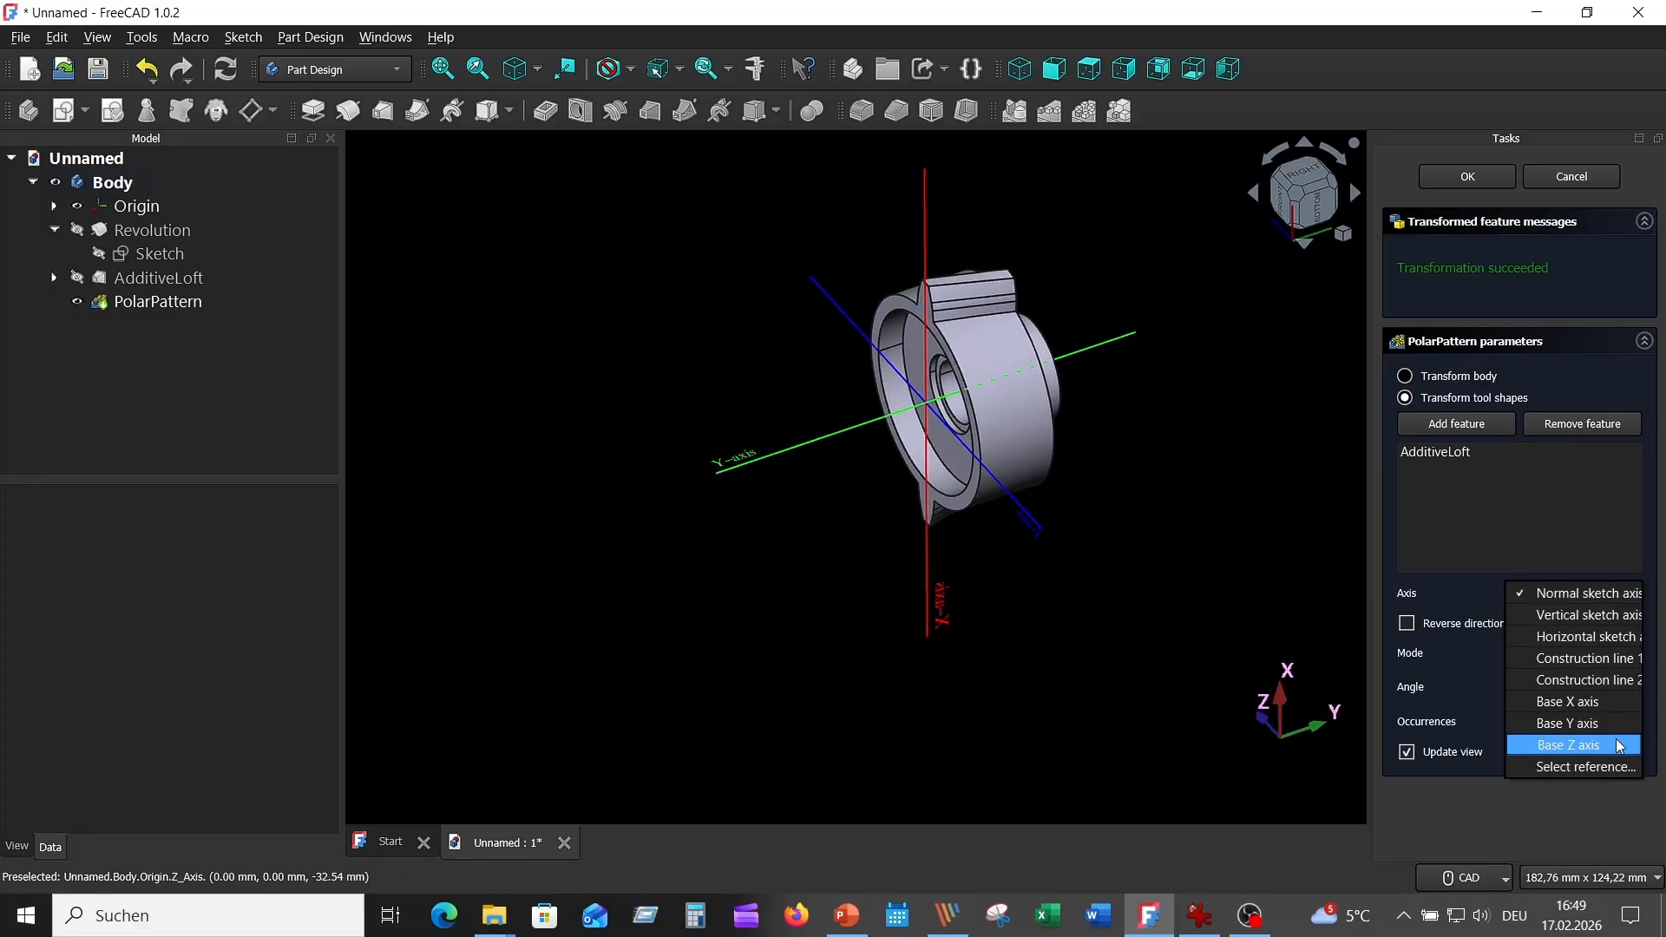
click(1582, 725)
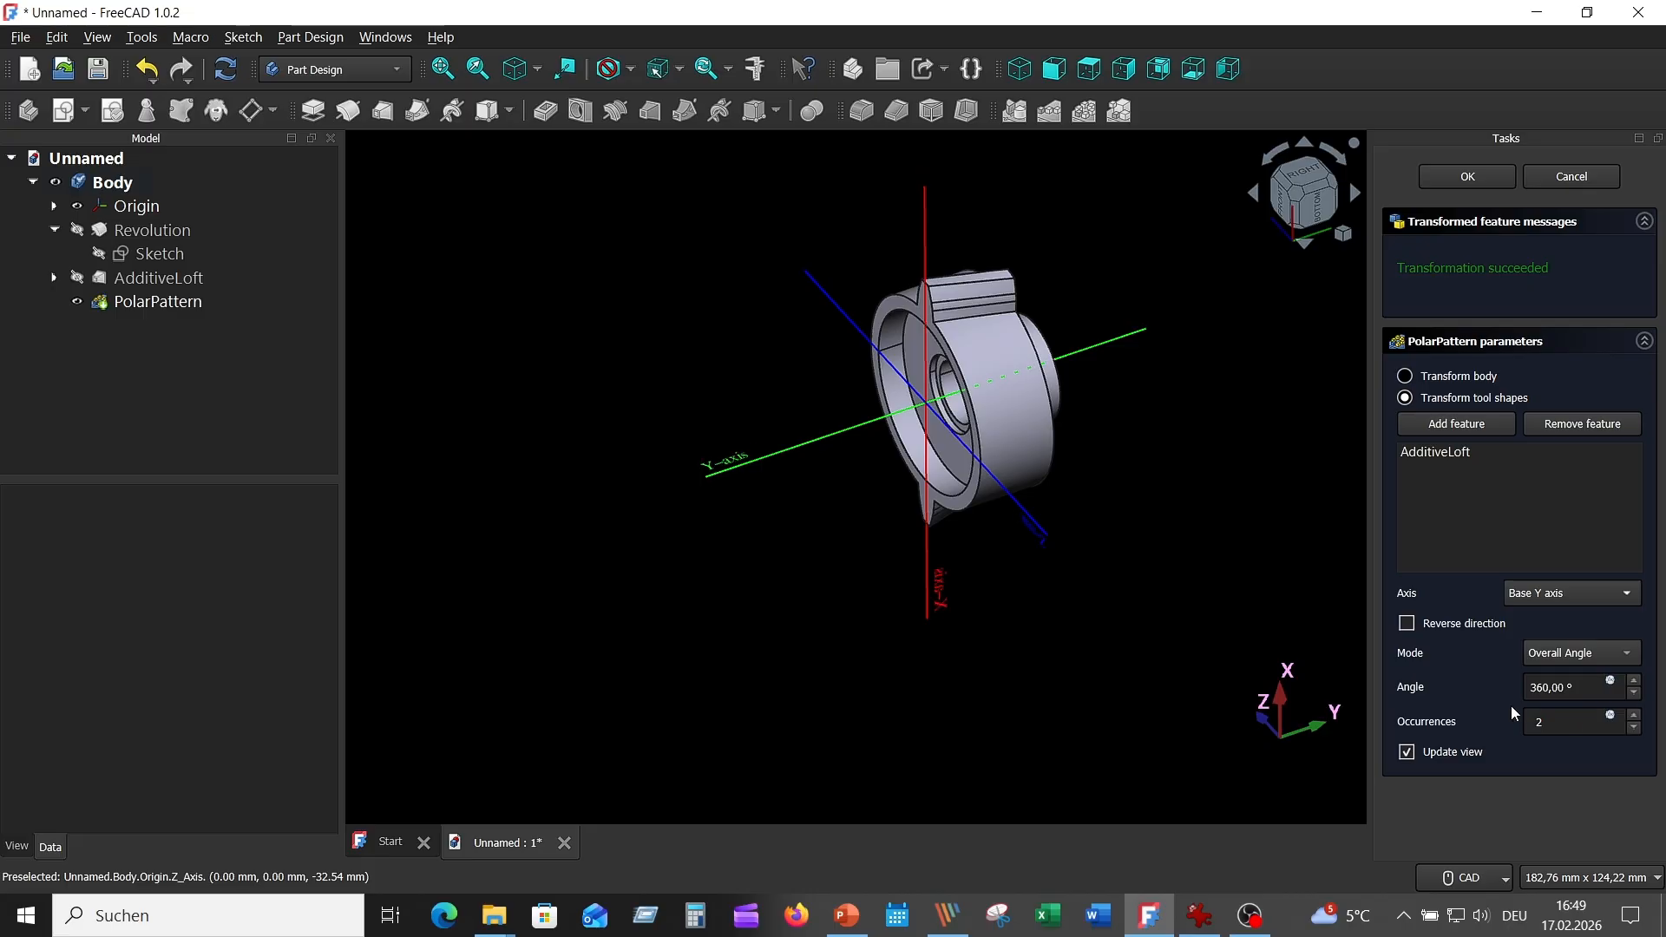
Step: Check the tooth count in the reference drawing and finish the polar pattern with 16 occurrences over 360°
click(1545, 720)
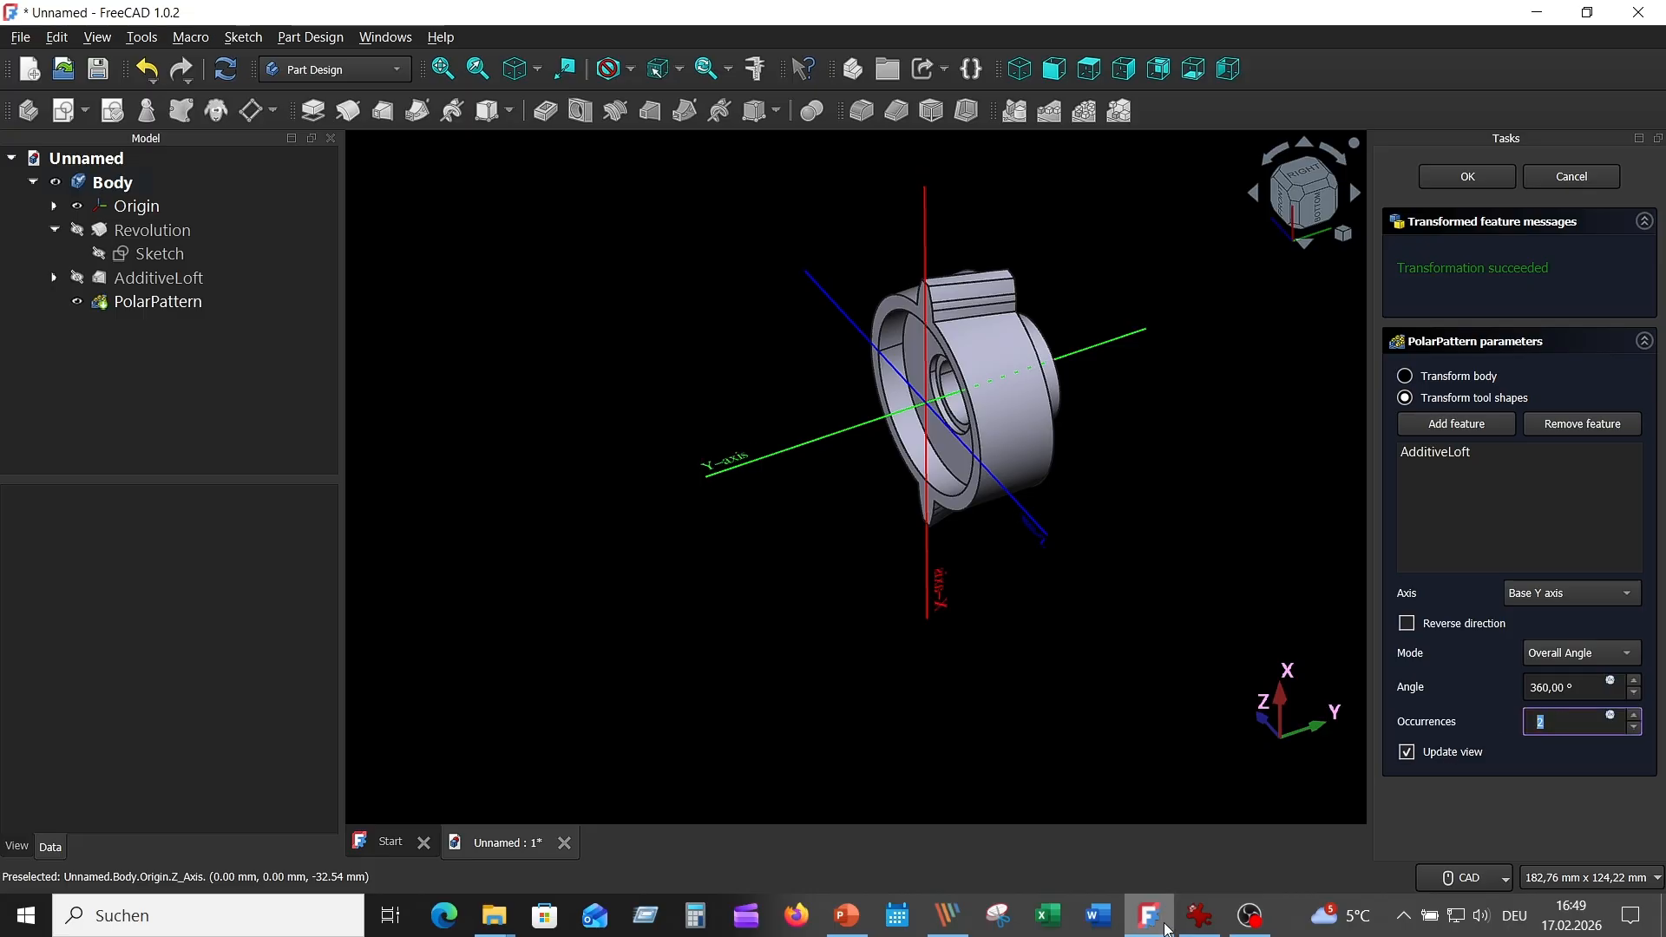
click(1200, 915)
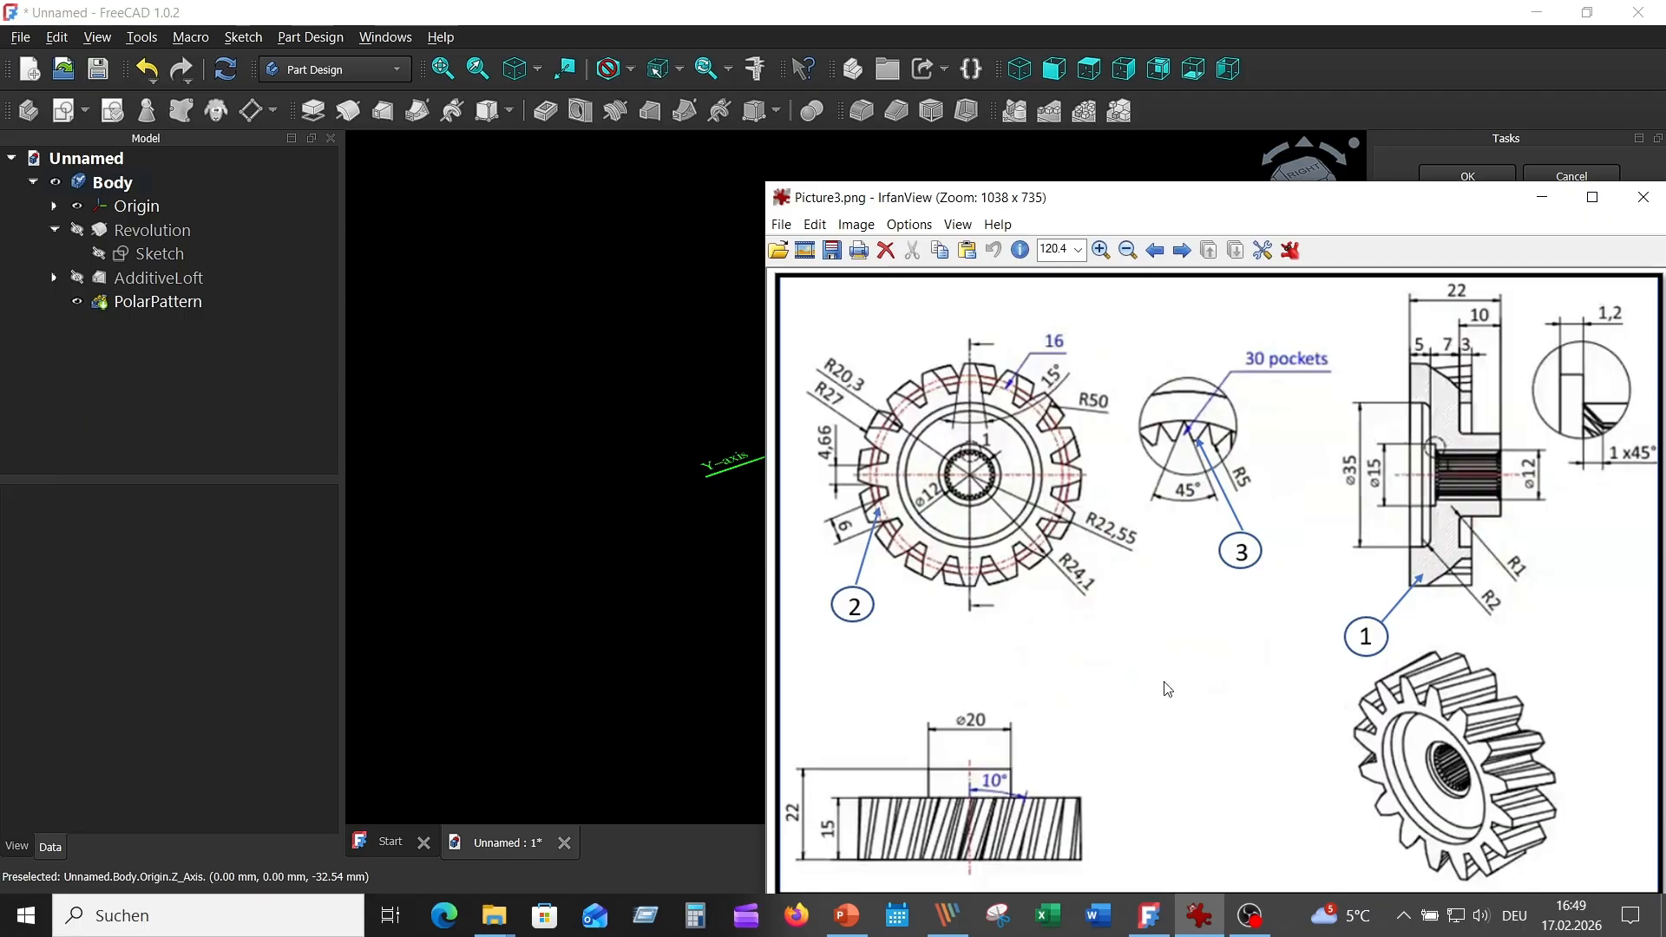
click(692, 597)
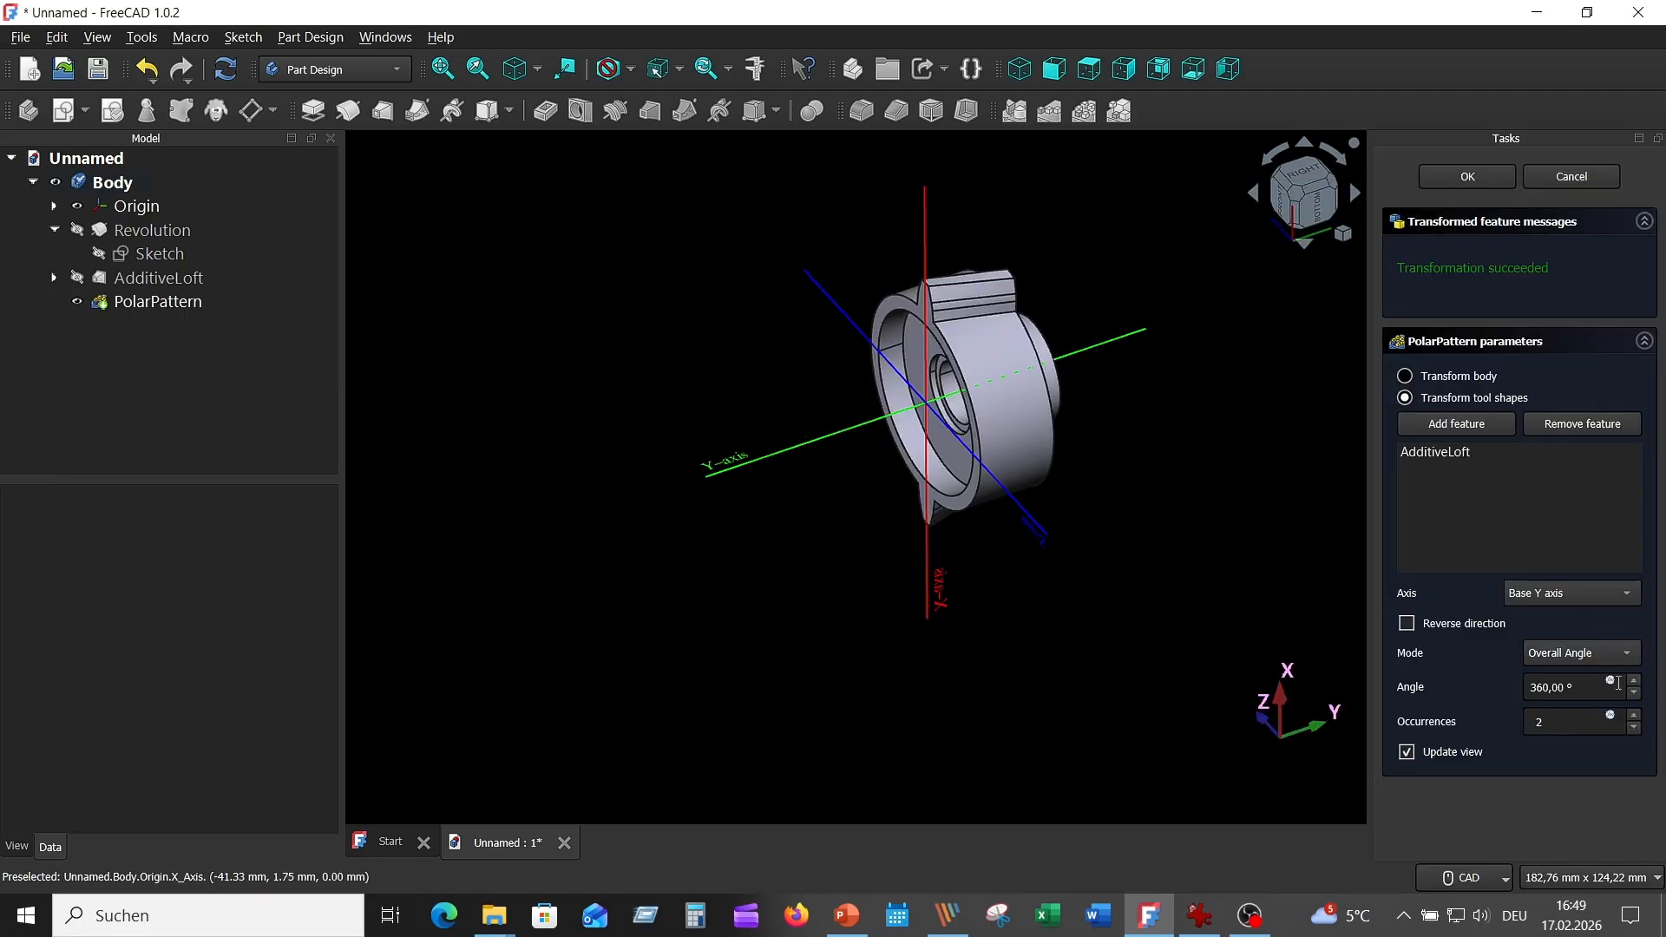
double_click(1566, 725)
text(16)
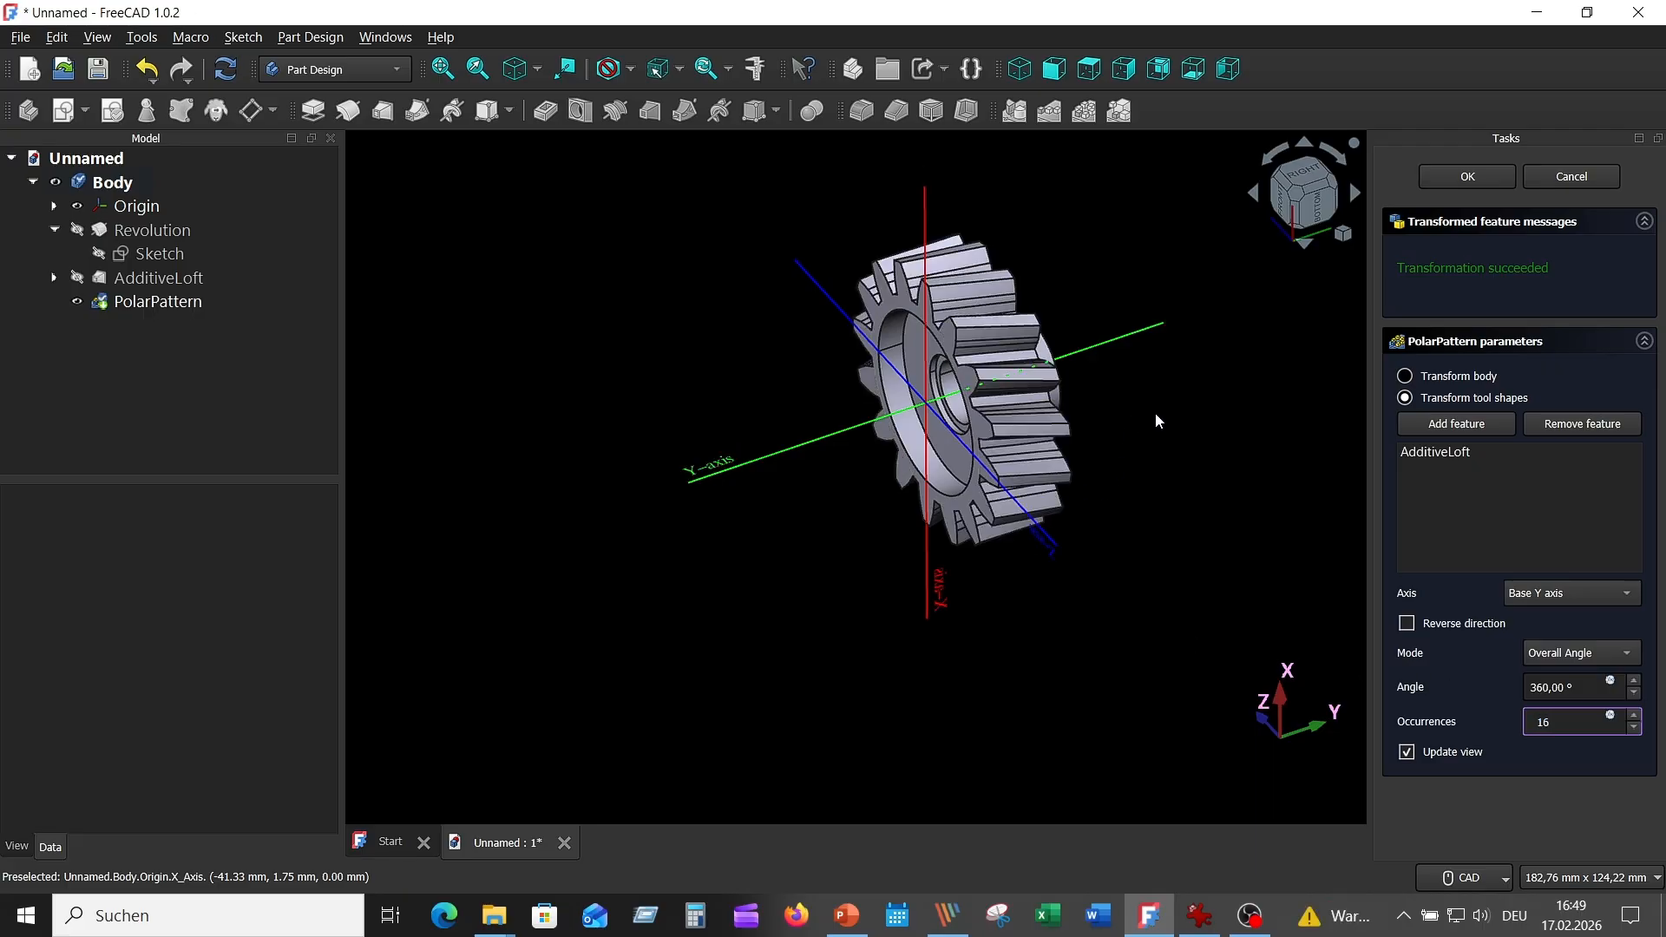
click(1467, 177)
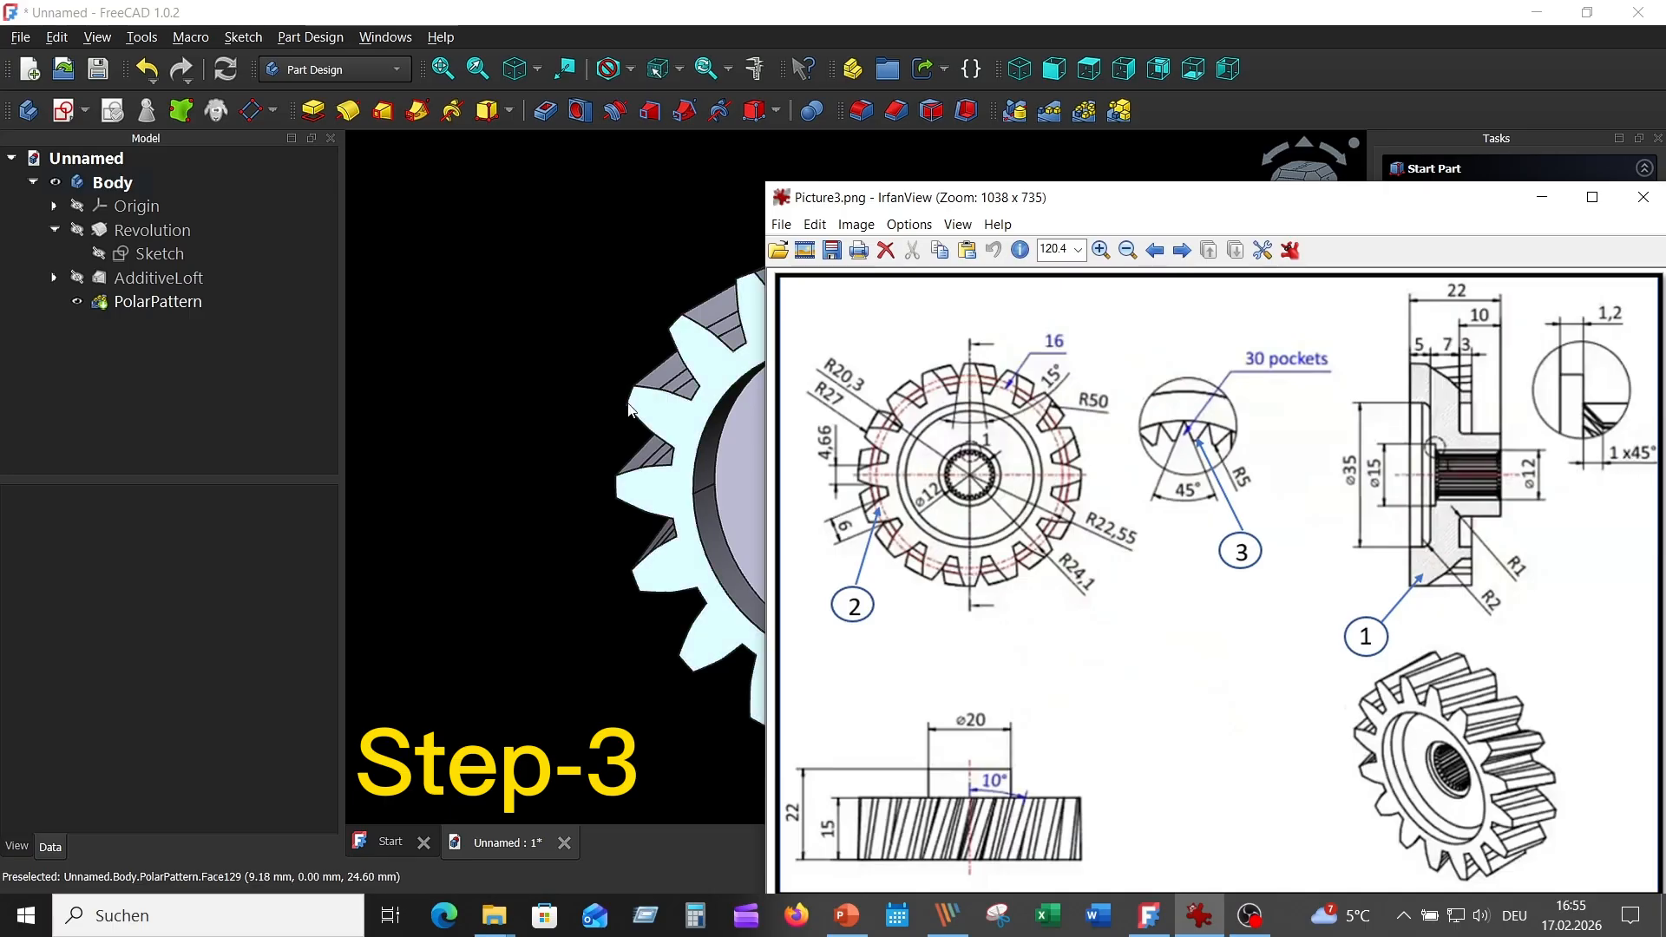
Step: Chamfer the bore's circular edge on the recessed side by distance and angle, 1 mm at 45°
click(519, 330)
middle_drag(510, 336, 567, 397)
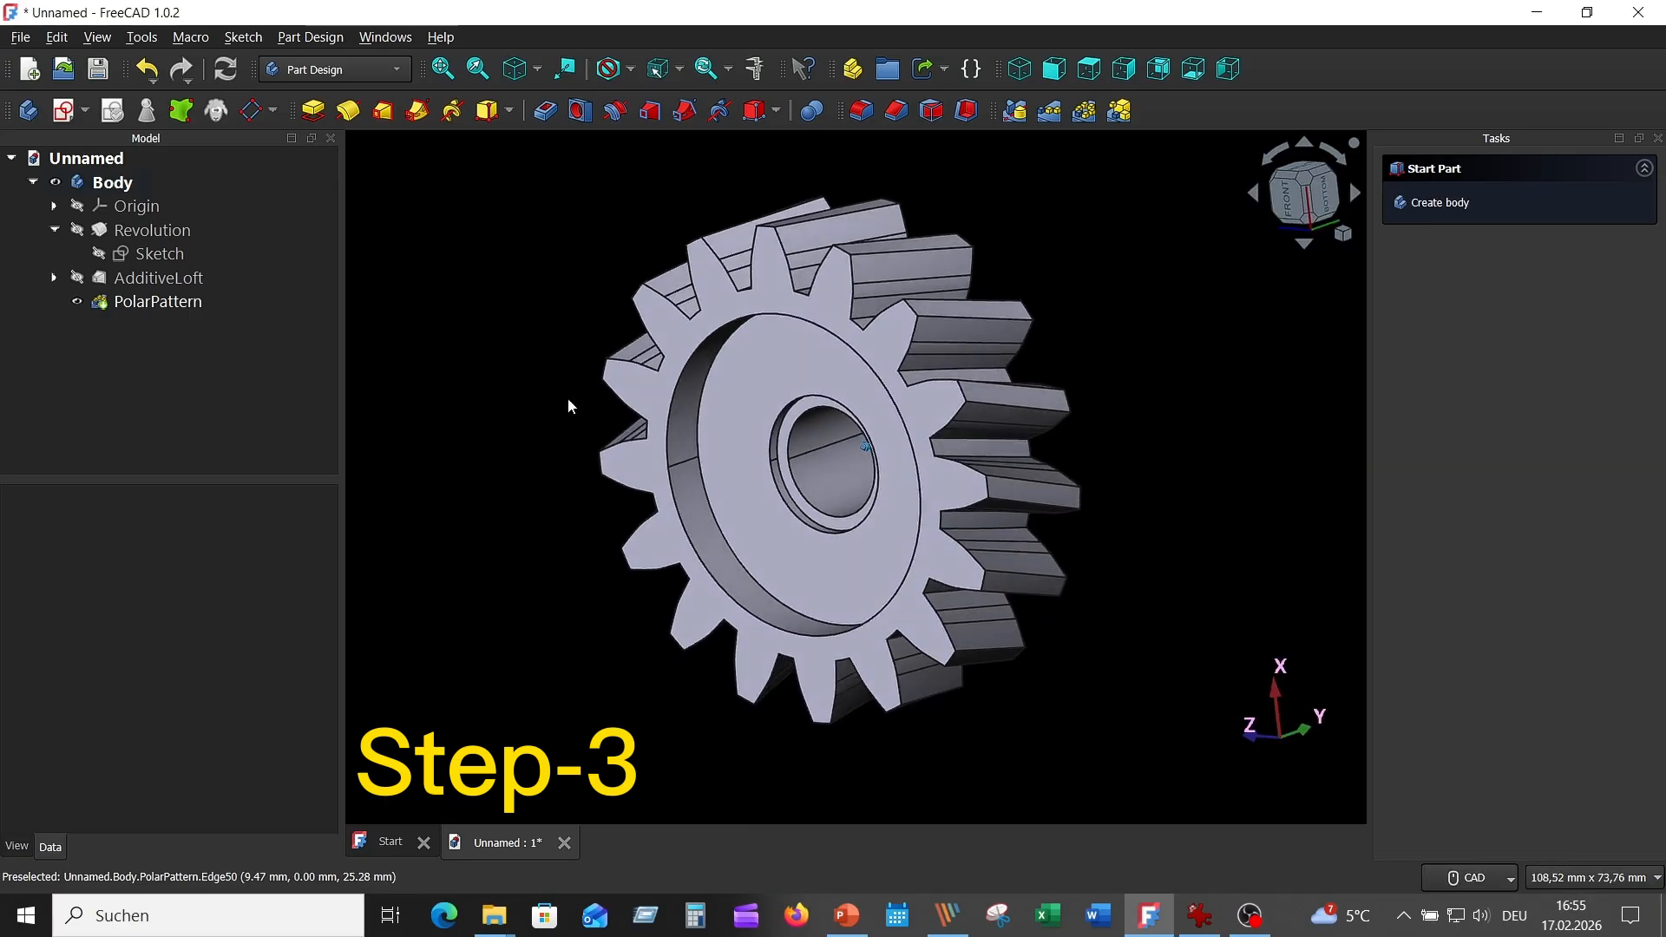
scroll(770, 522, up, 3)
scroll(769, 479, down, 3)
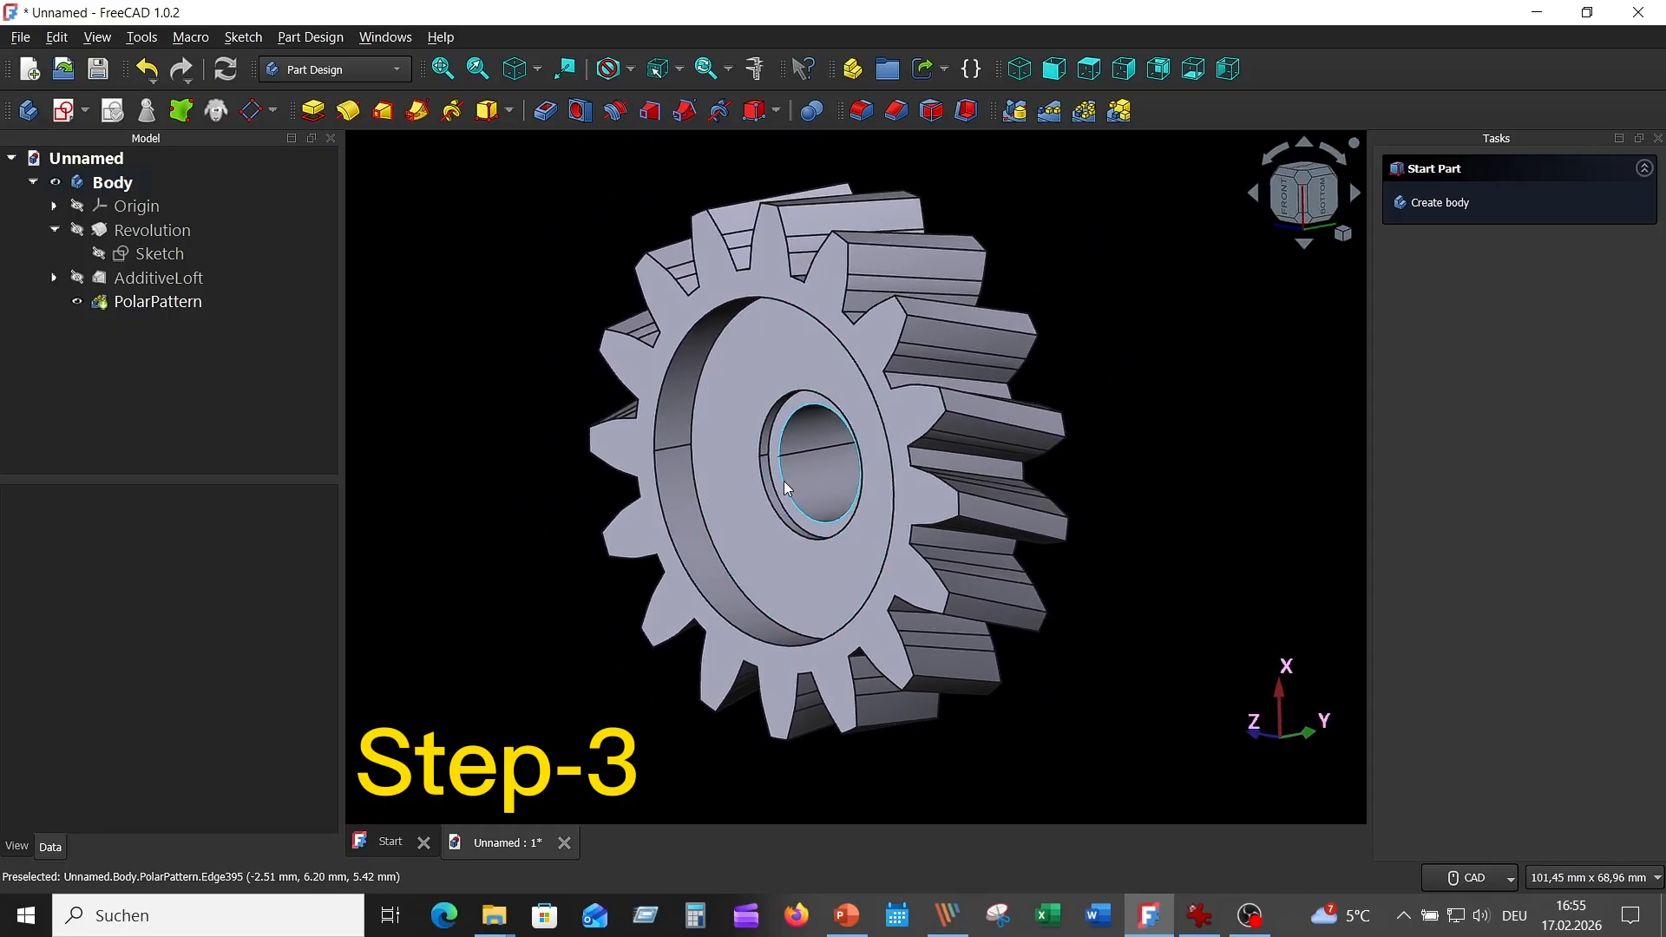
click(783, 481)
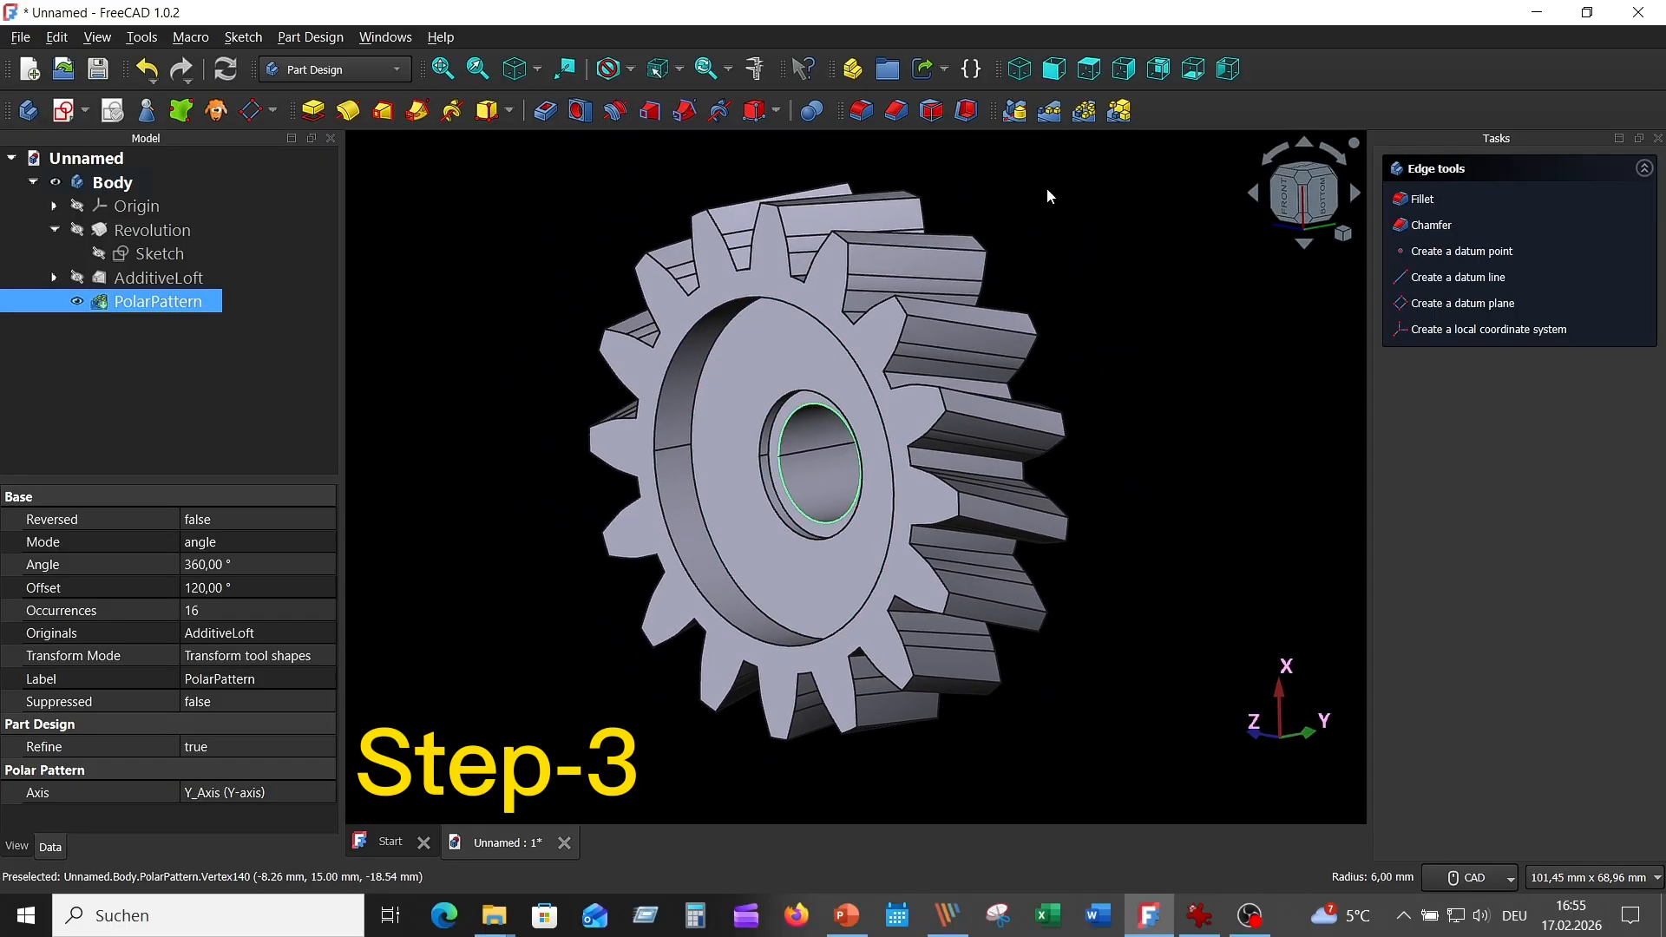
click(898, 110)
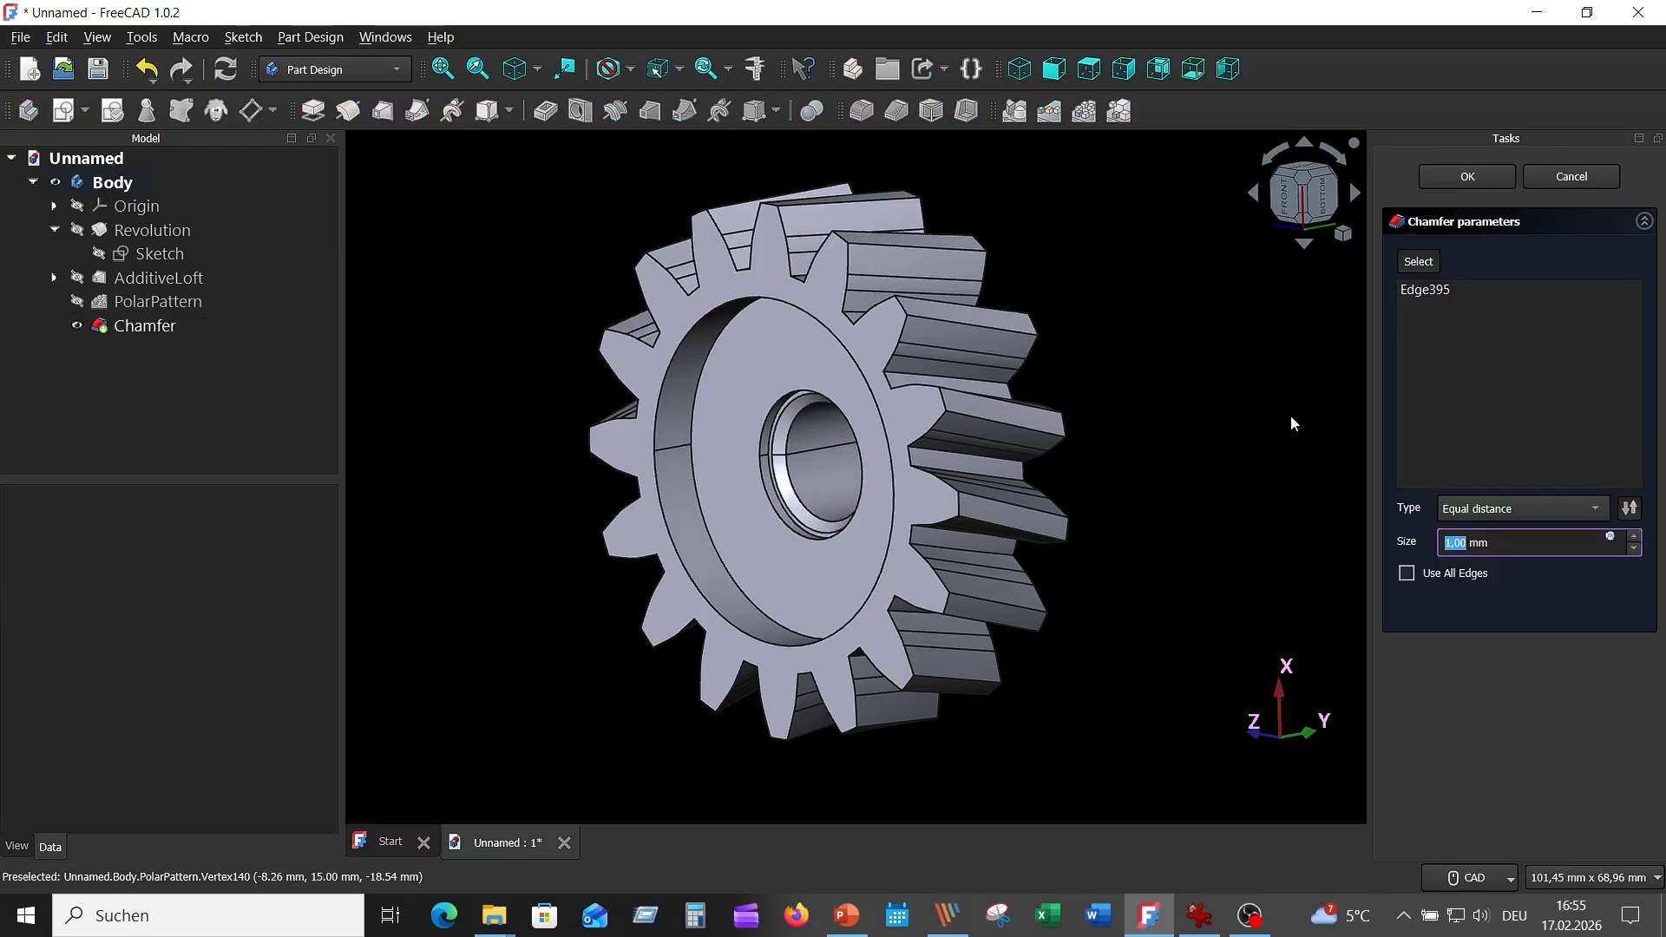
click(1595, 509)
click(1522, 553)
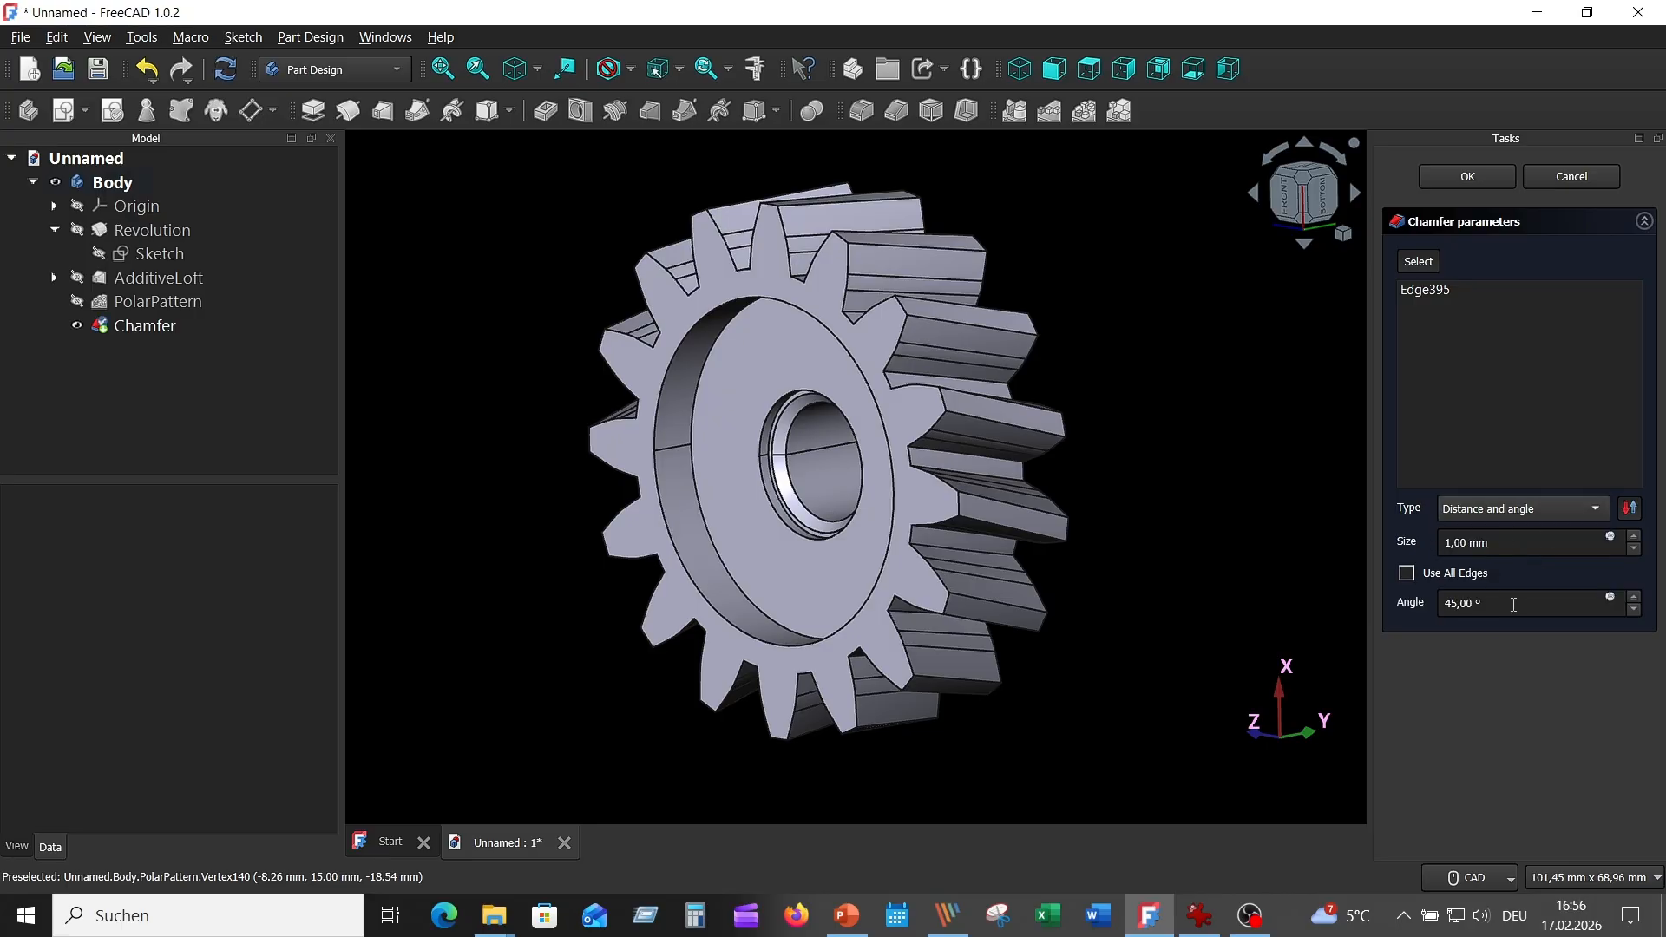
click(1465, 178)
key(1)
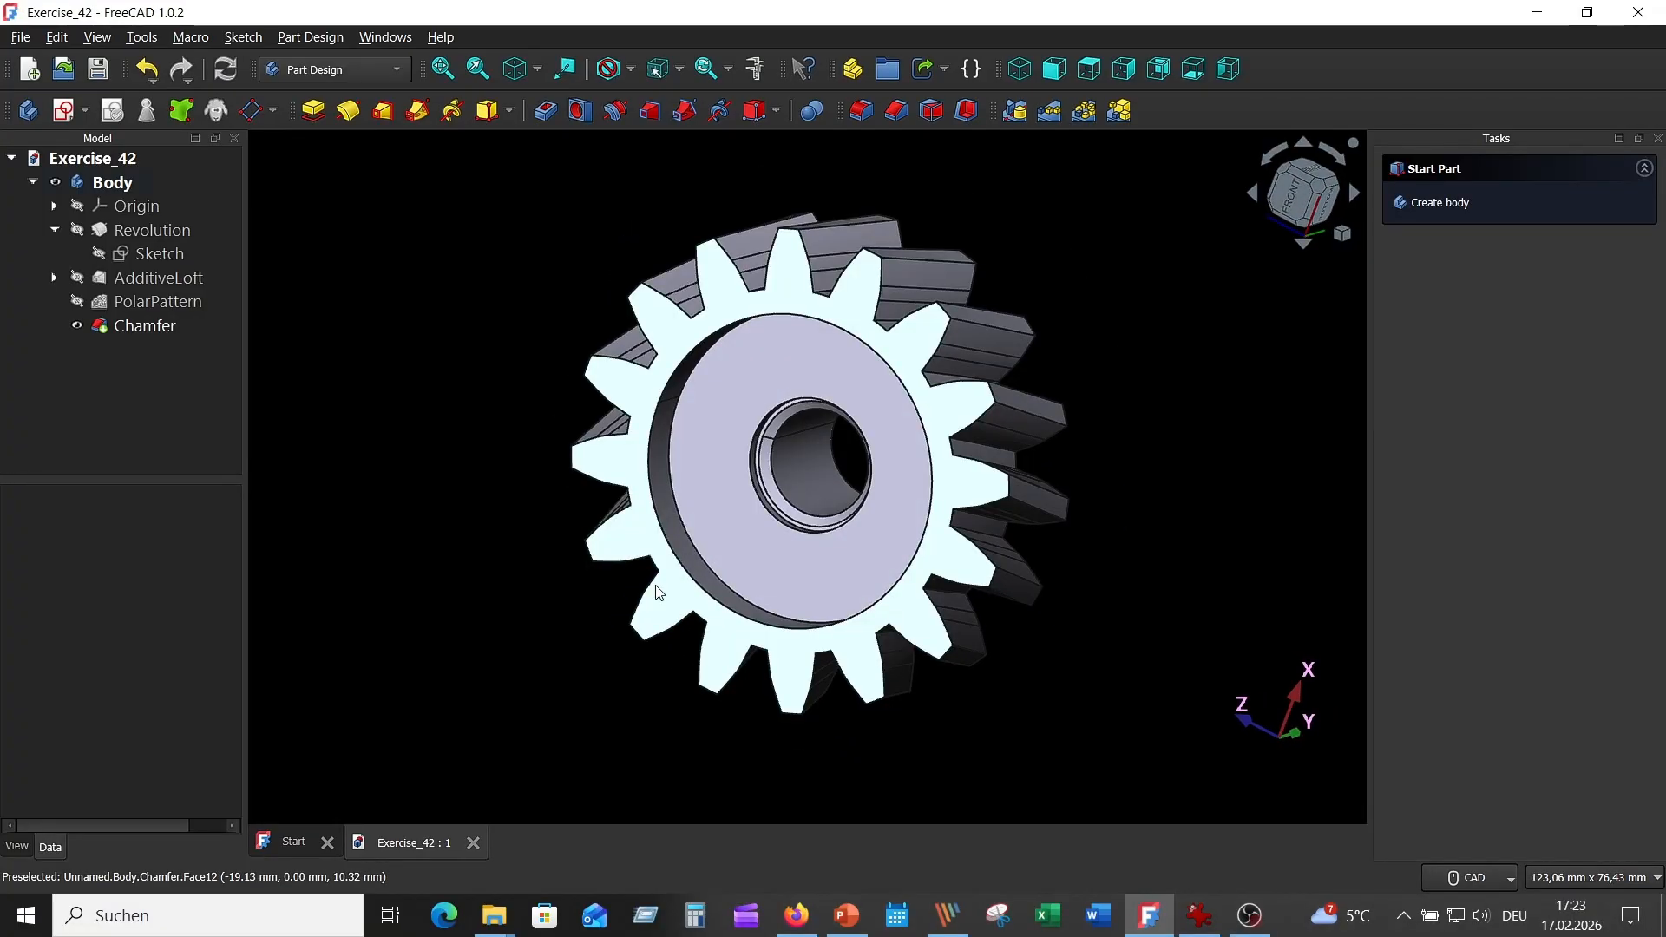
Step: Check the pocket details in the reference drawing and start a new sketch on the narrow ring face around the chamfered bore
click(1200, 916)
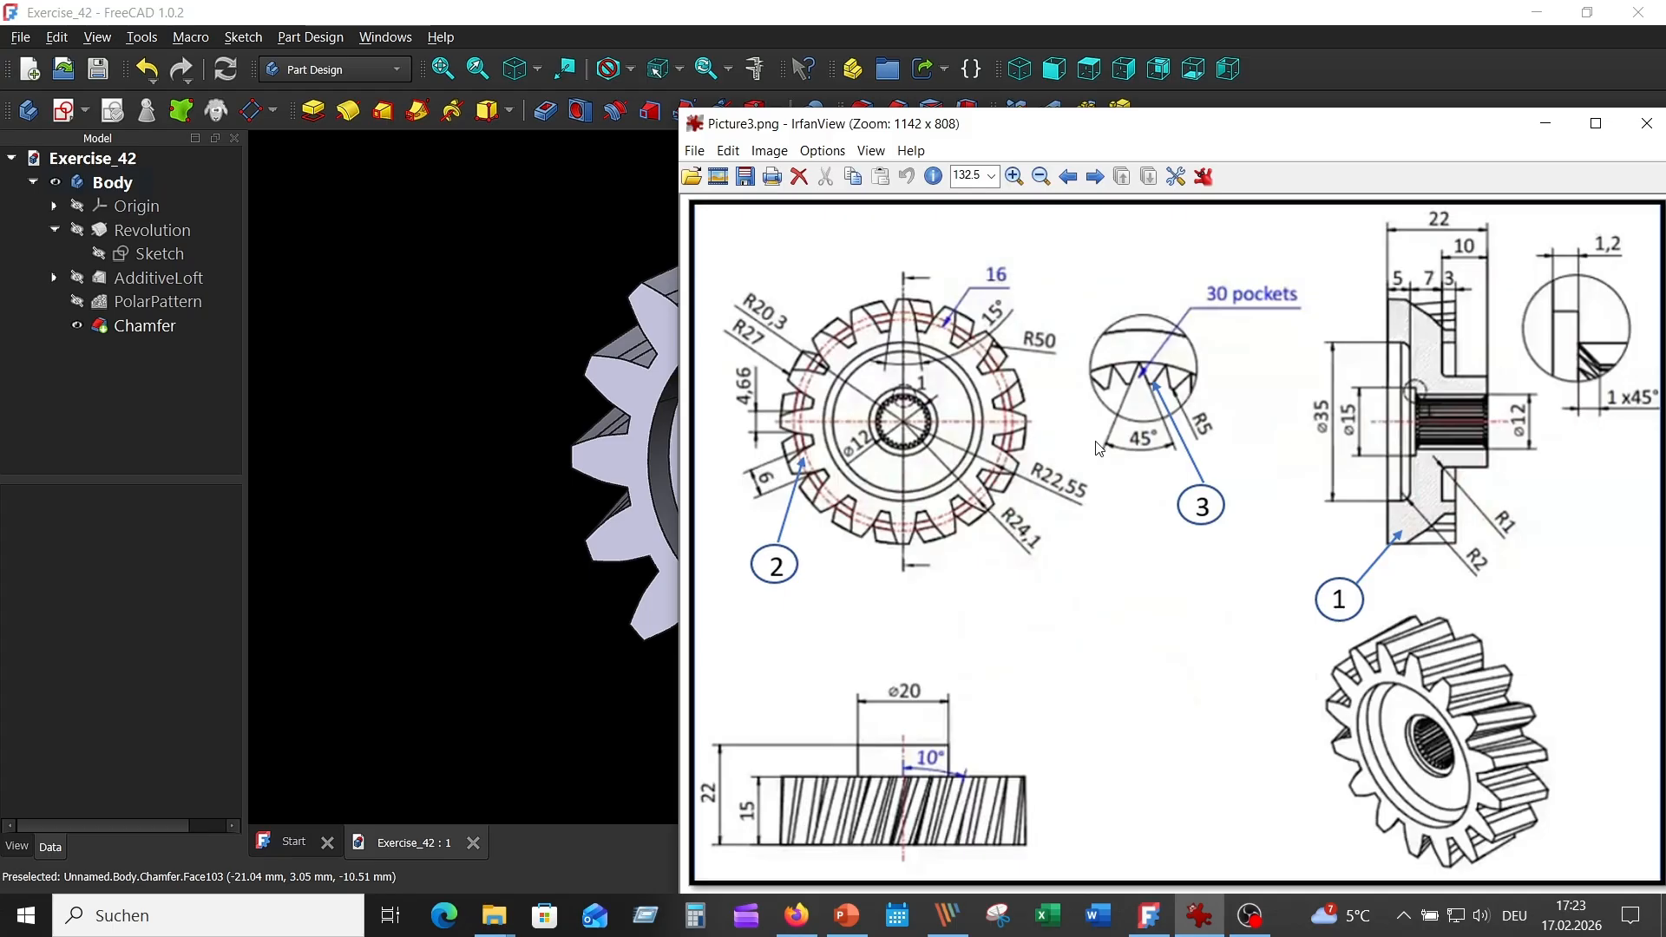
click(524, 217)
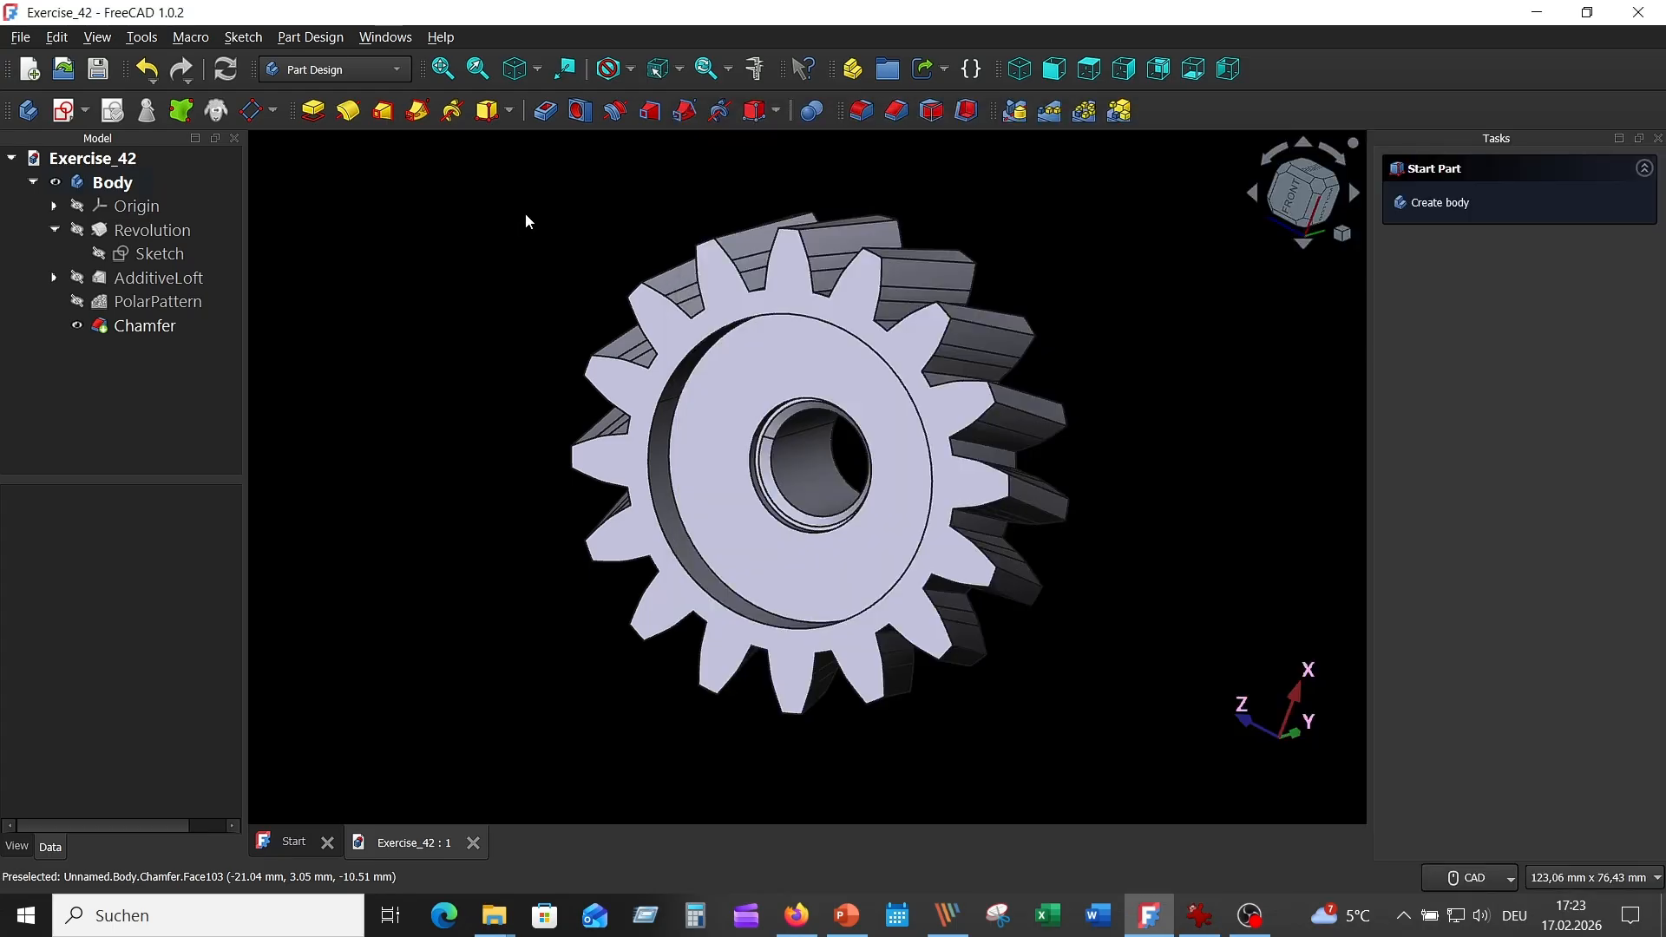
scroll(865, 452, up, 10)
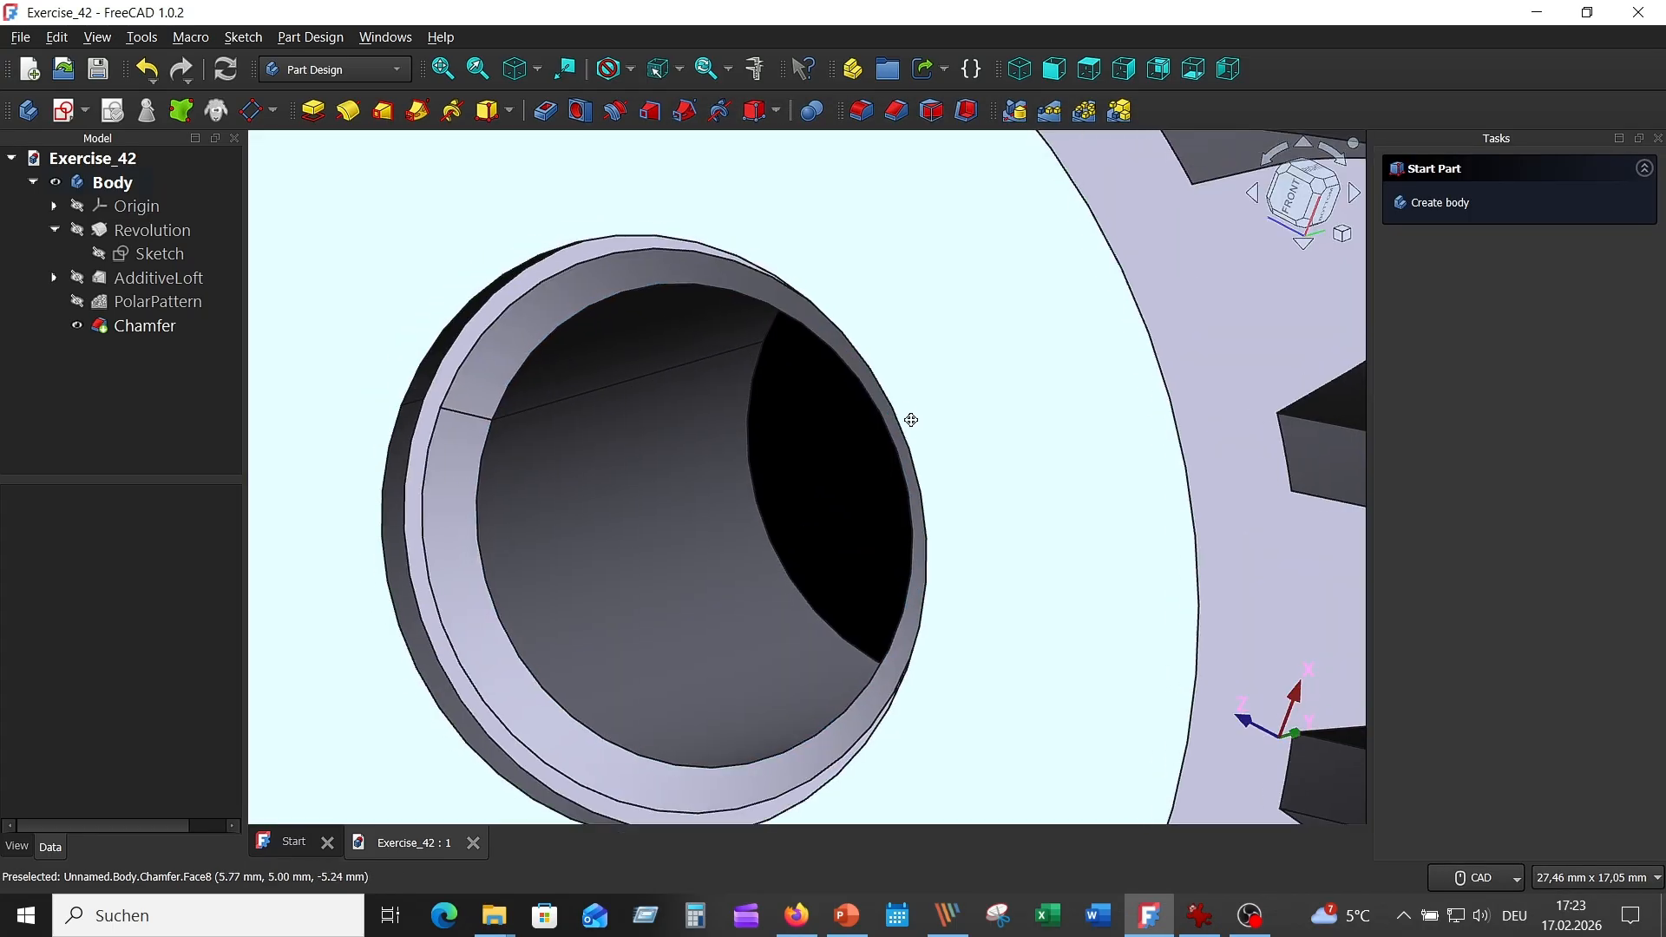
scroll(963, 458, up, 2)
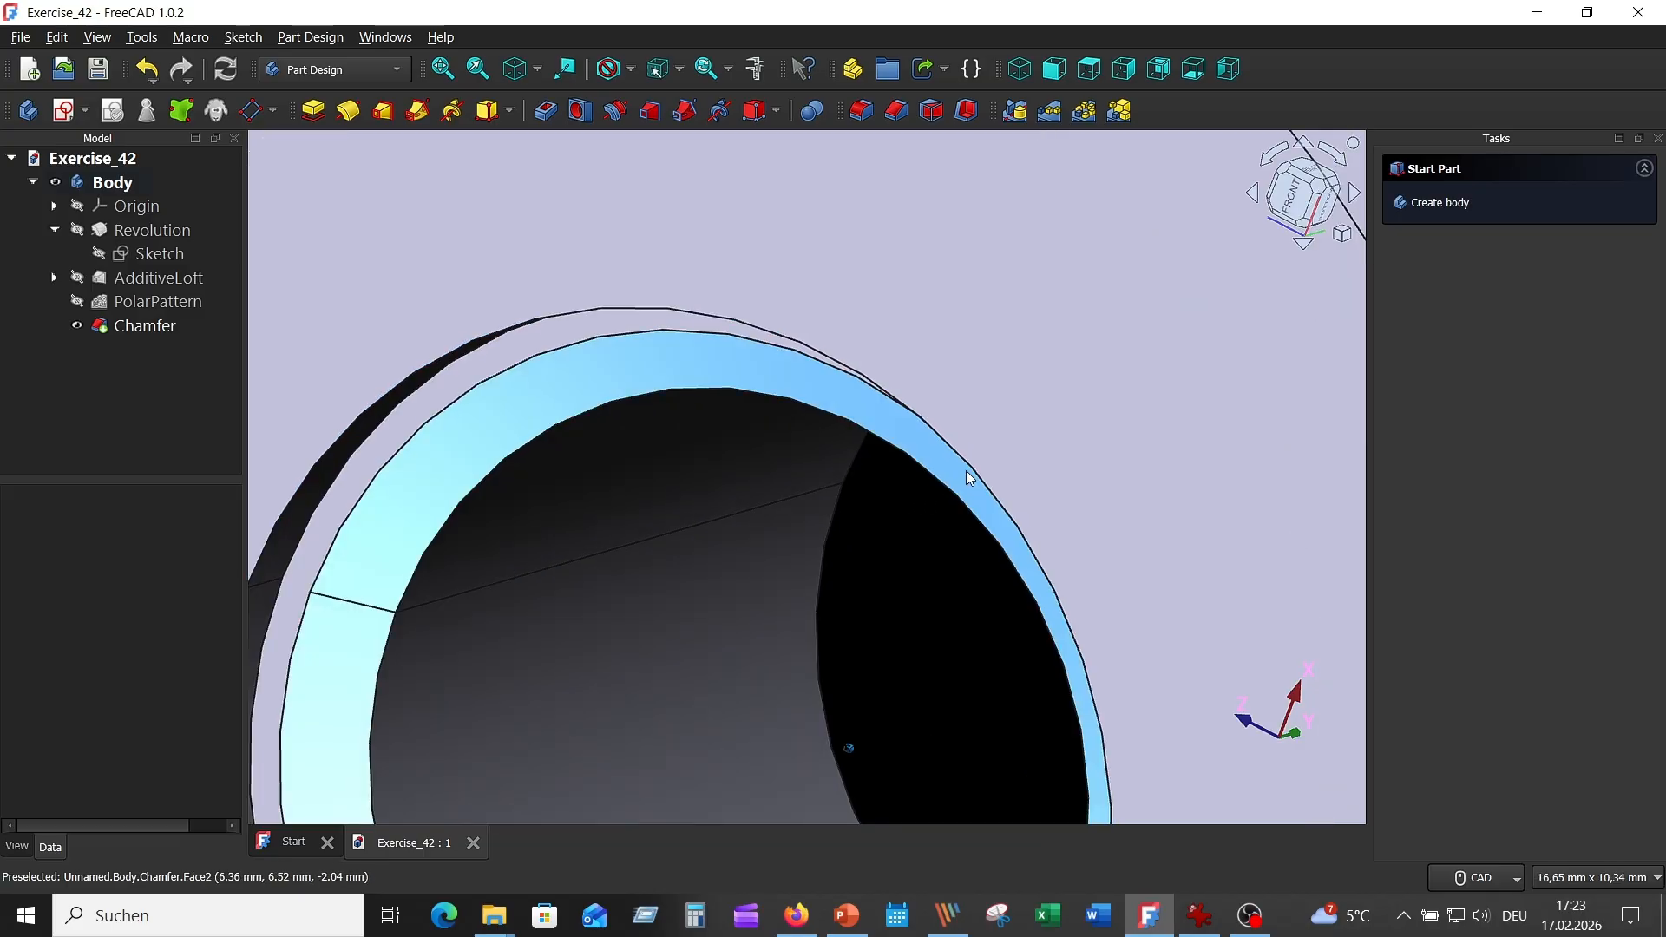
middle_drag(966, 470, 958, 391)
middle_drag(816, 474, 710, 419)
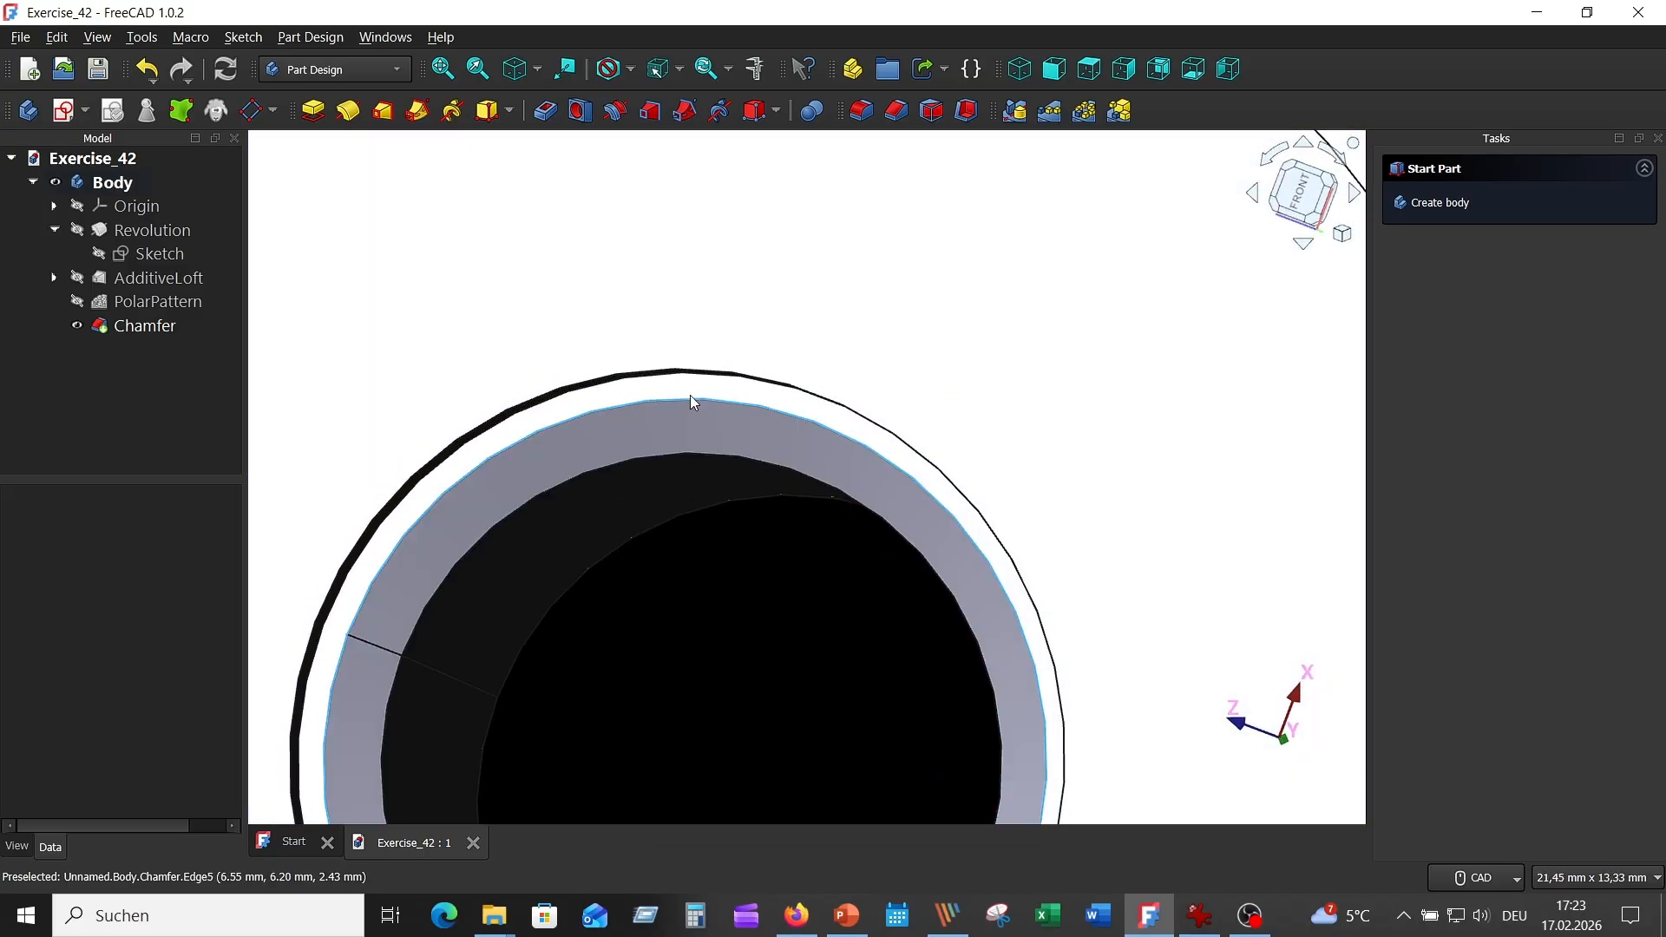
click(691, 391)
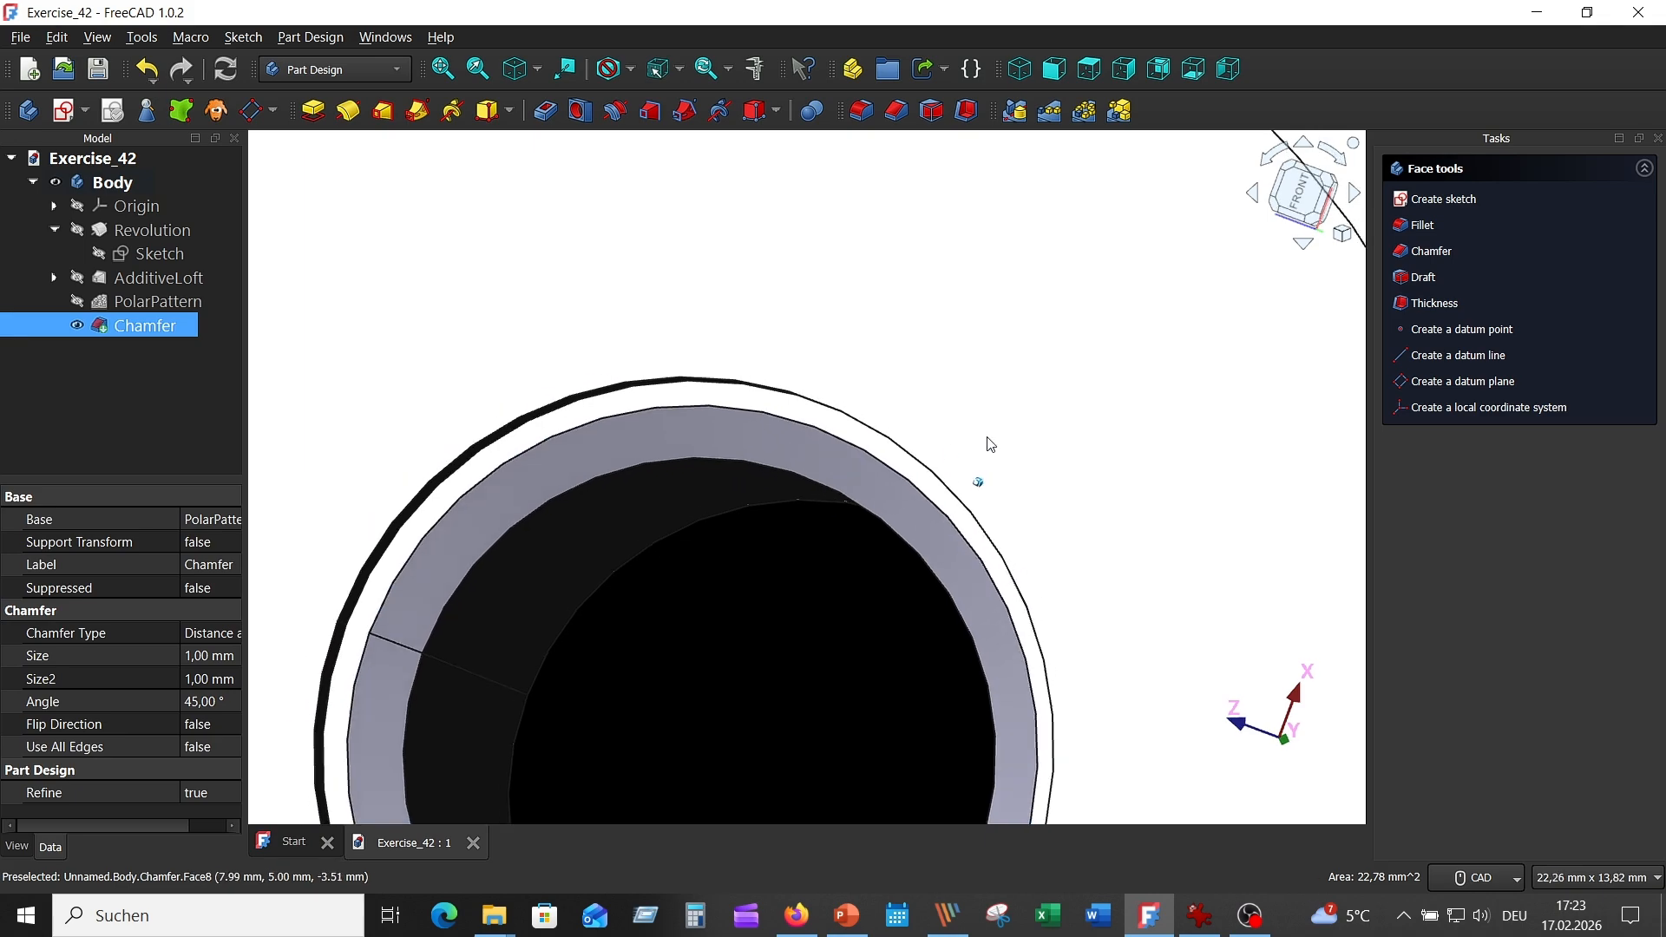
scroll(673, 350, down, 3)
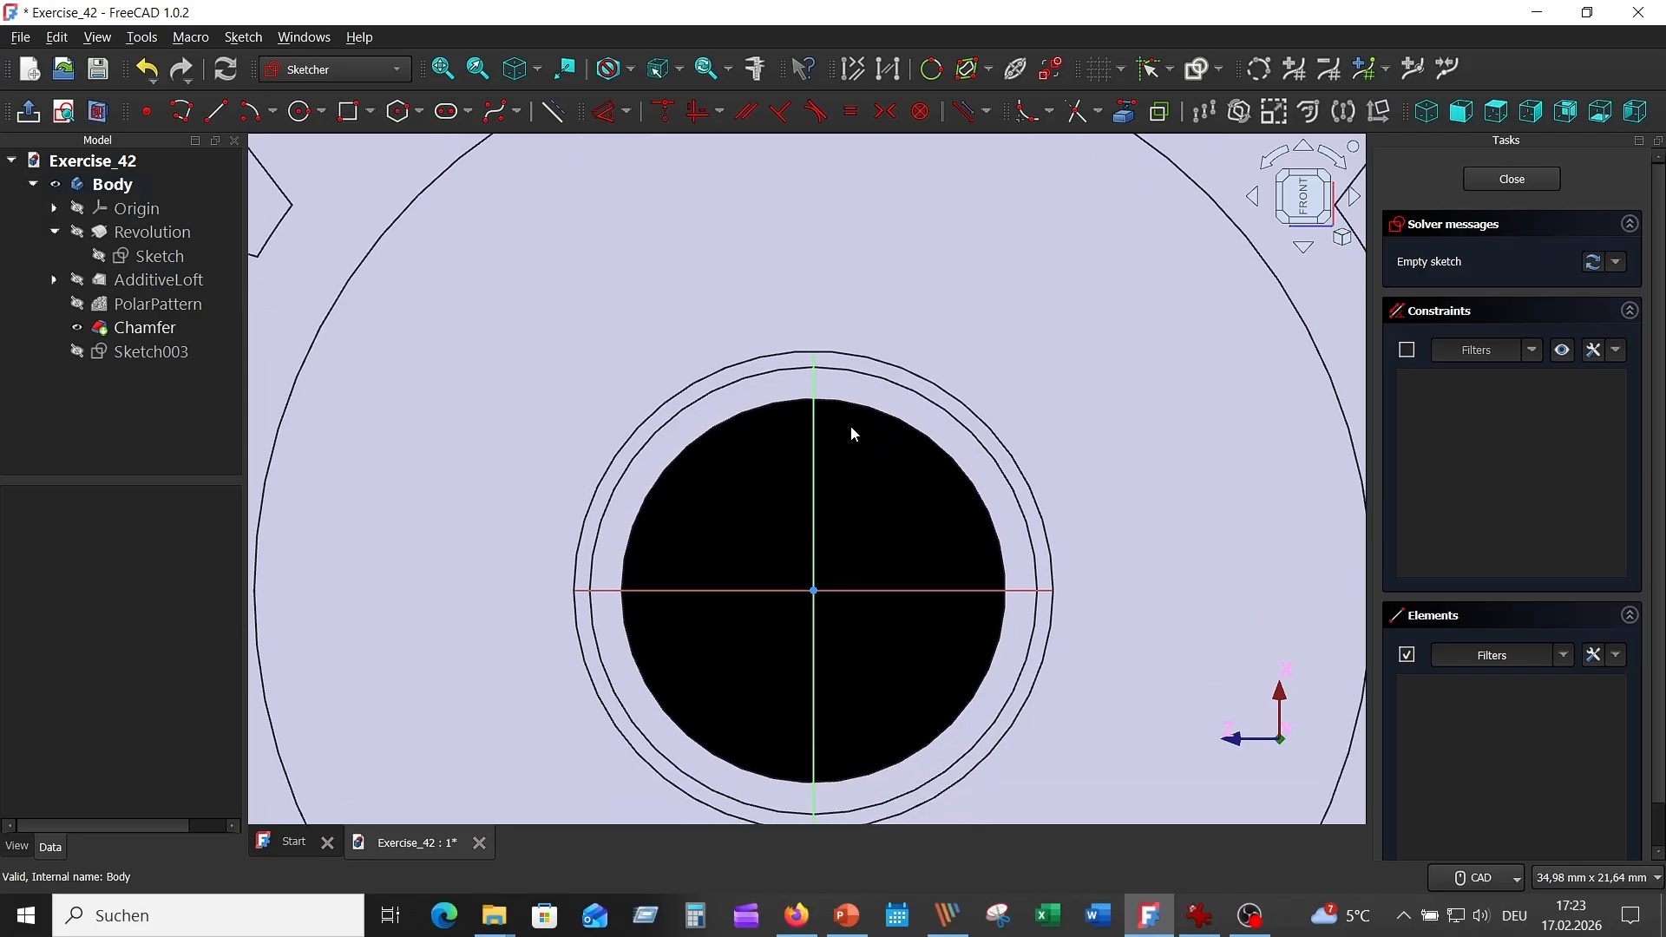
scroll(852, 434, up, 3)
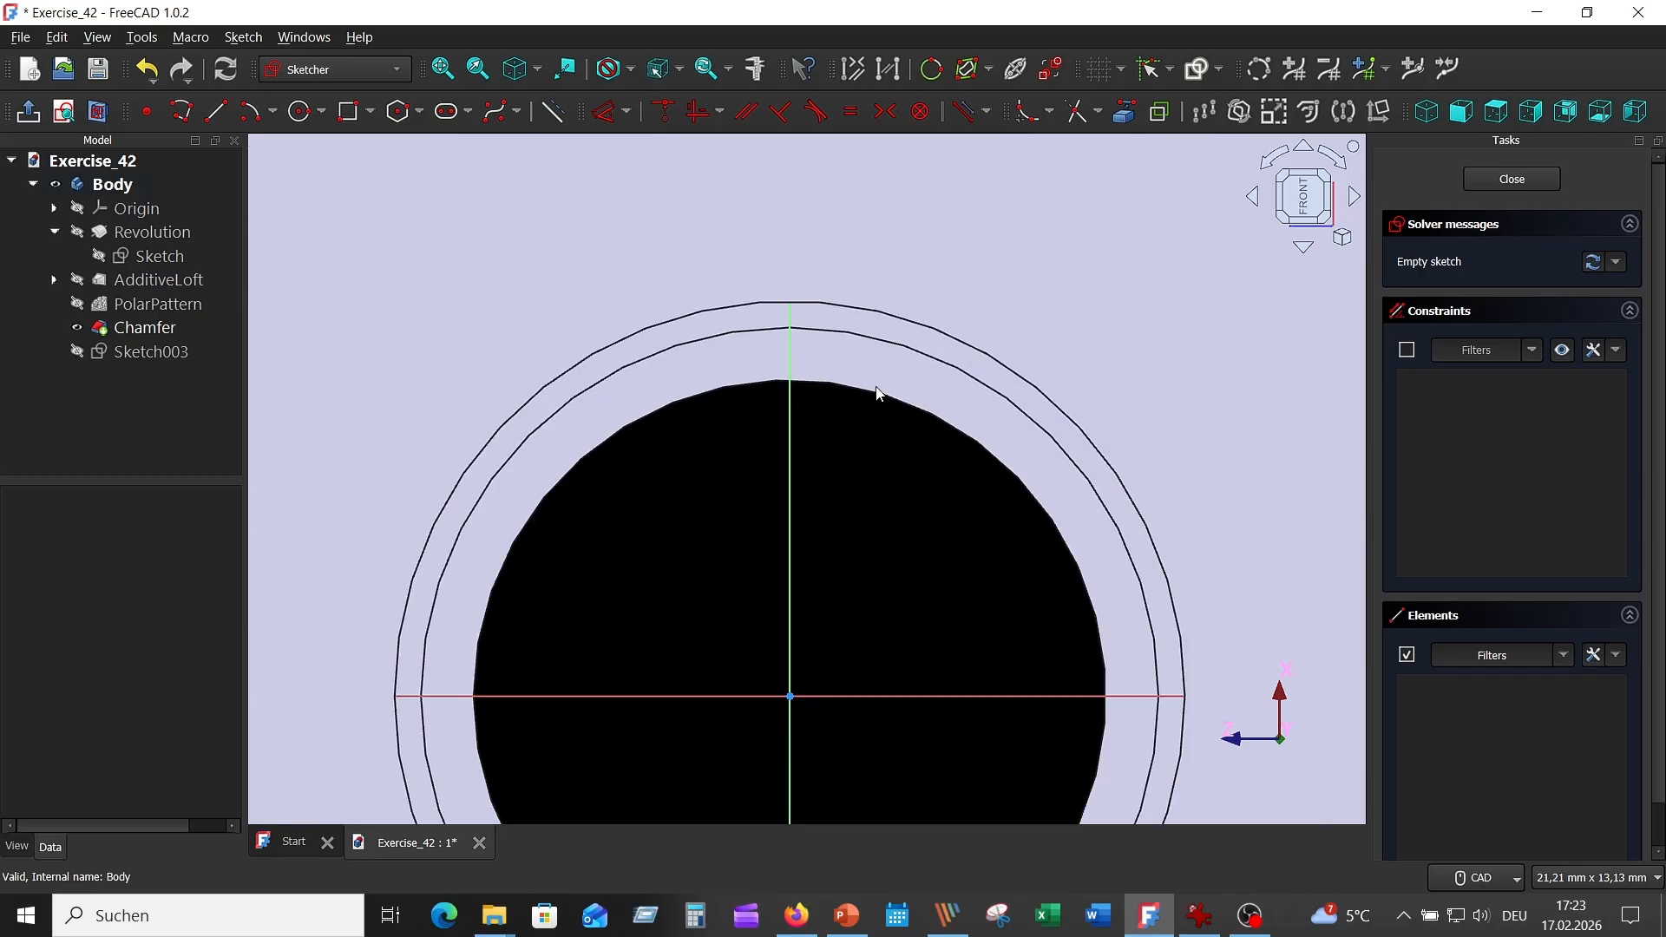
Step: Project the chamfer's inner and outer circular edges into the sketch as external geometry and hide the chamfered solid
click(1124, 111)
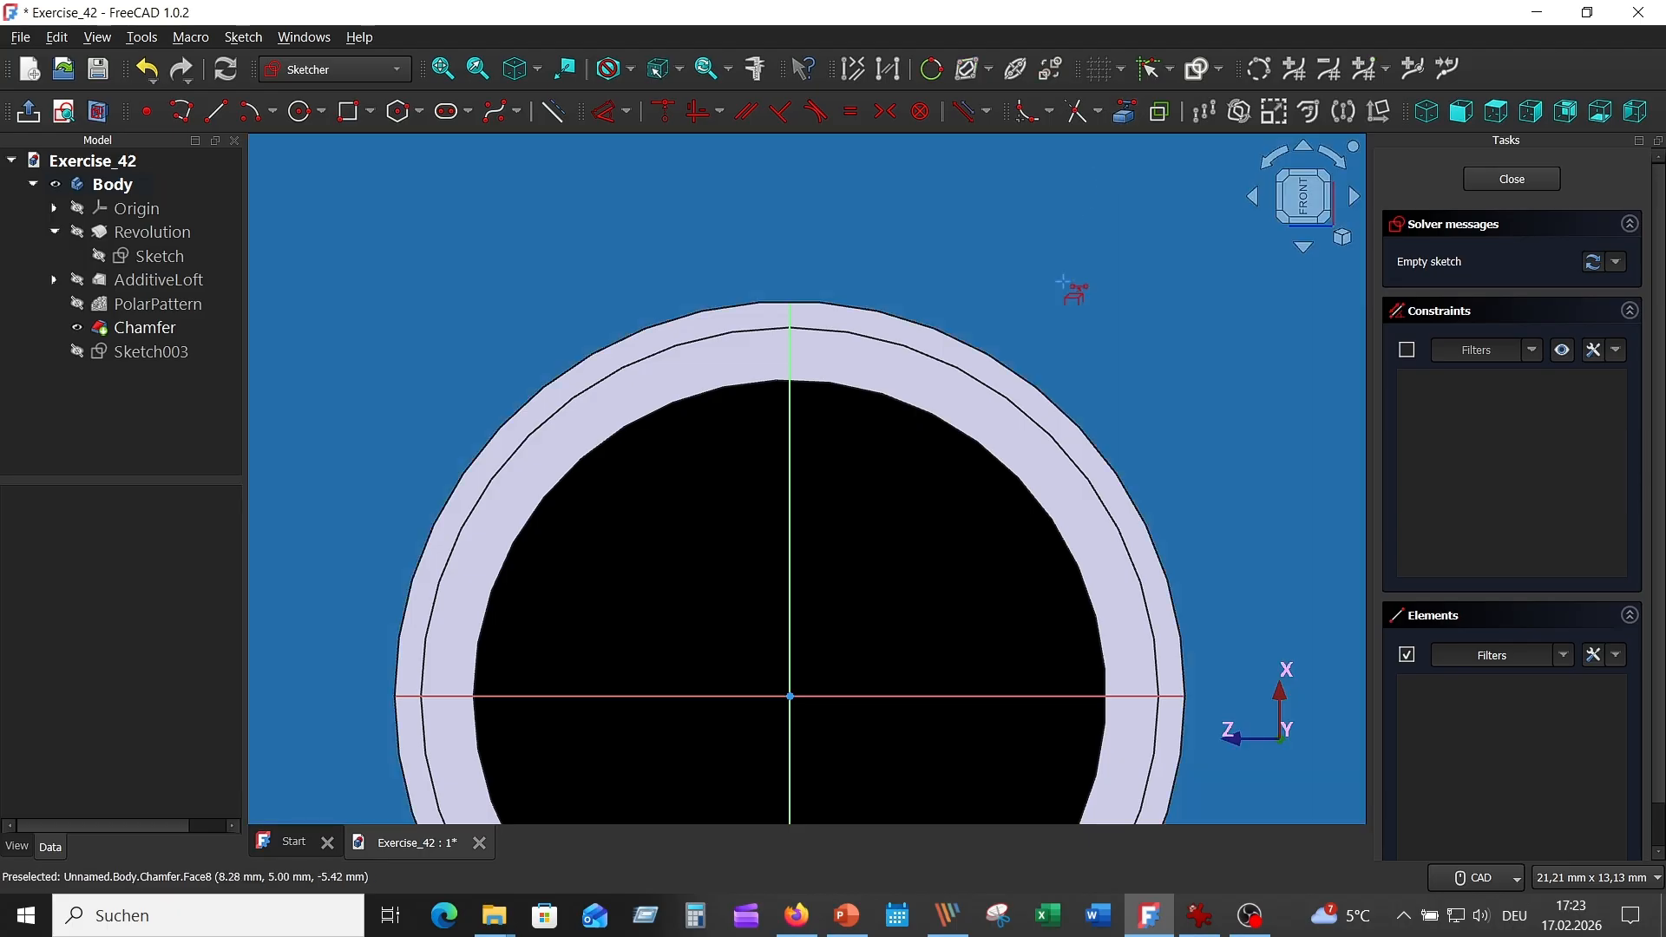
click(876, 414)
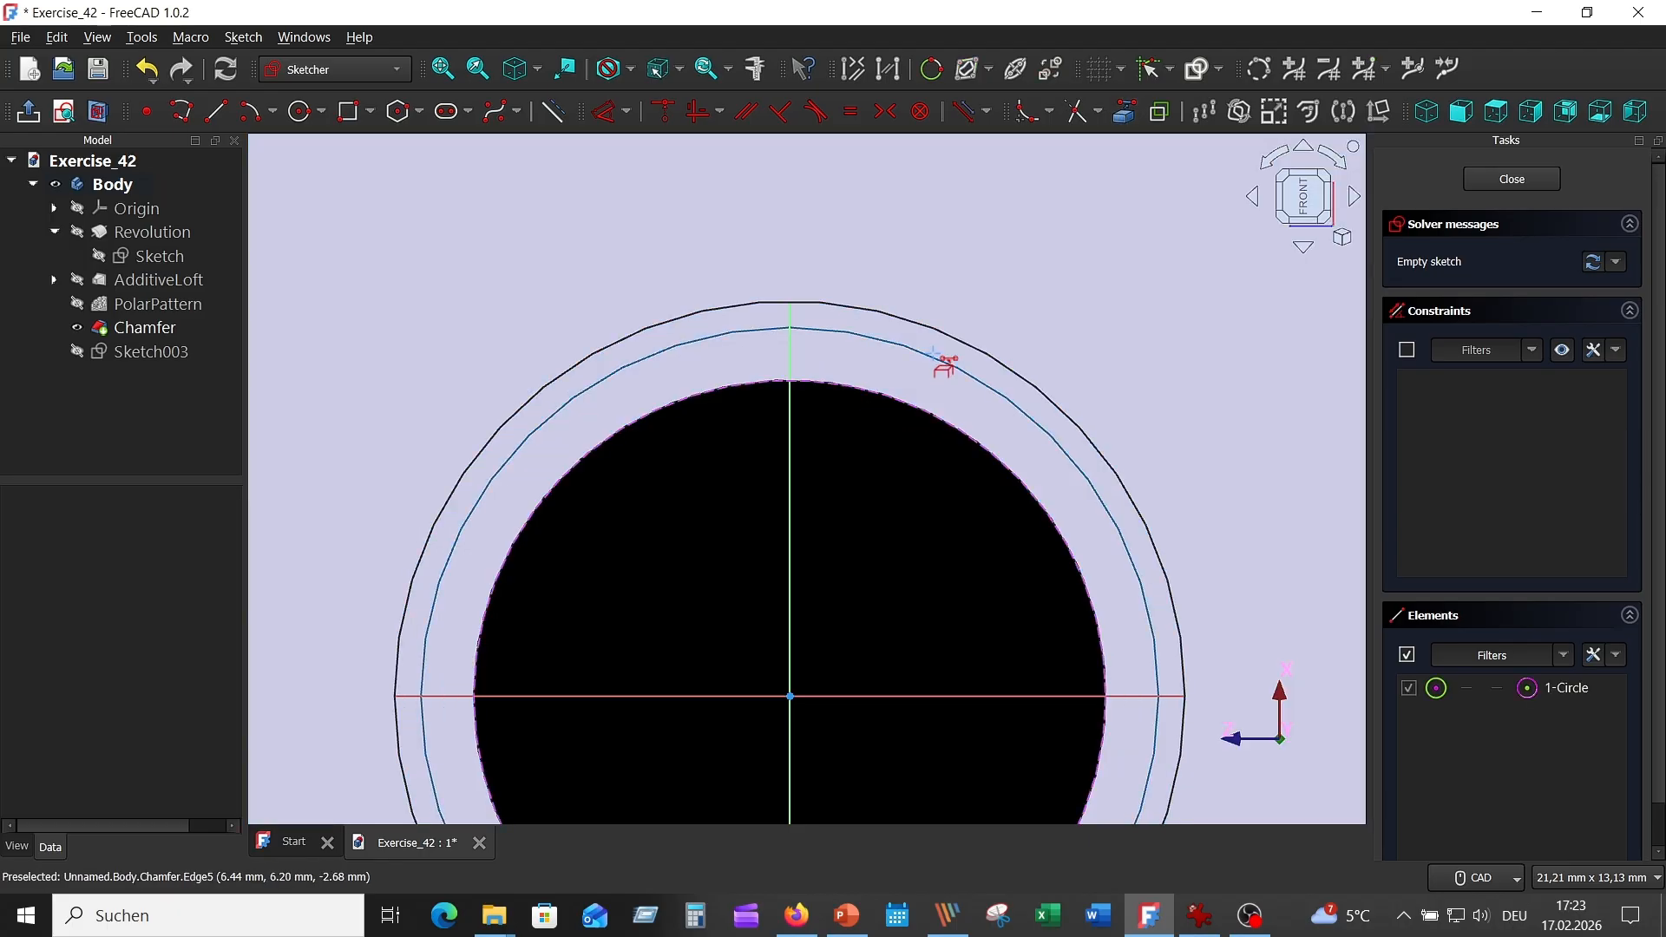
click(934, 356)
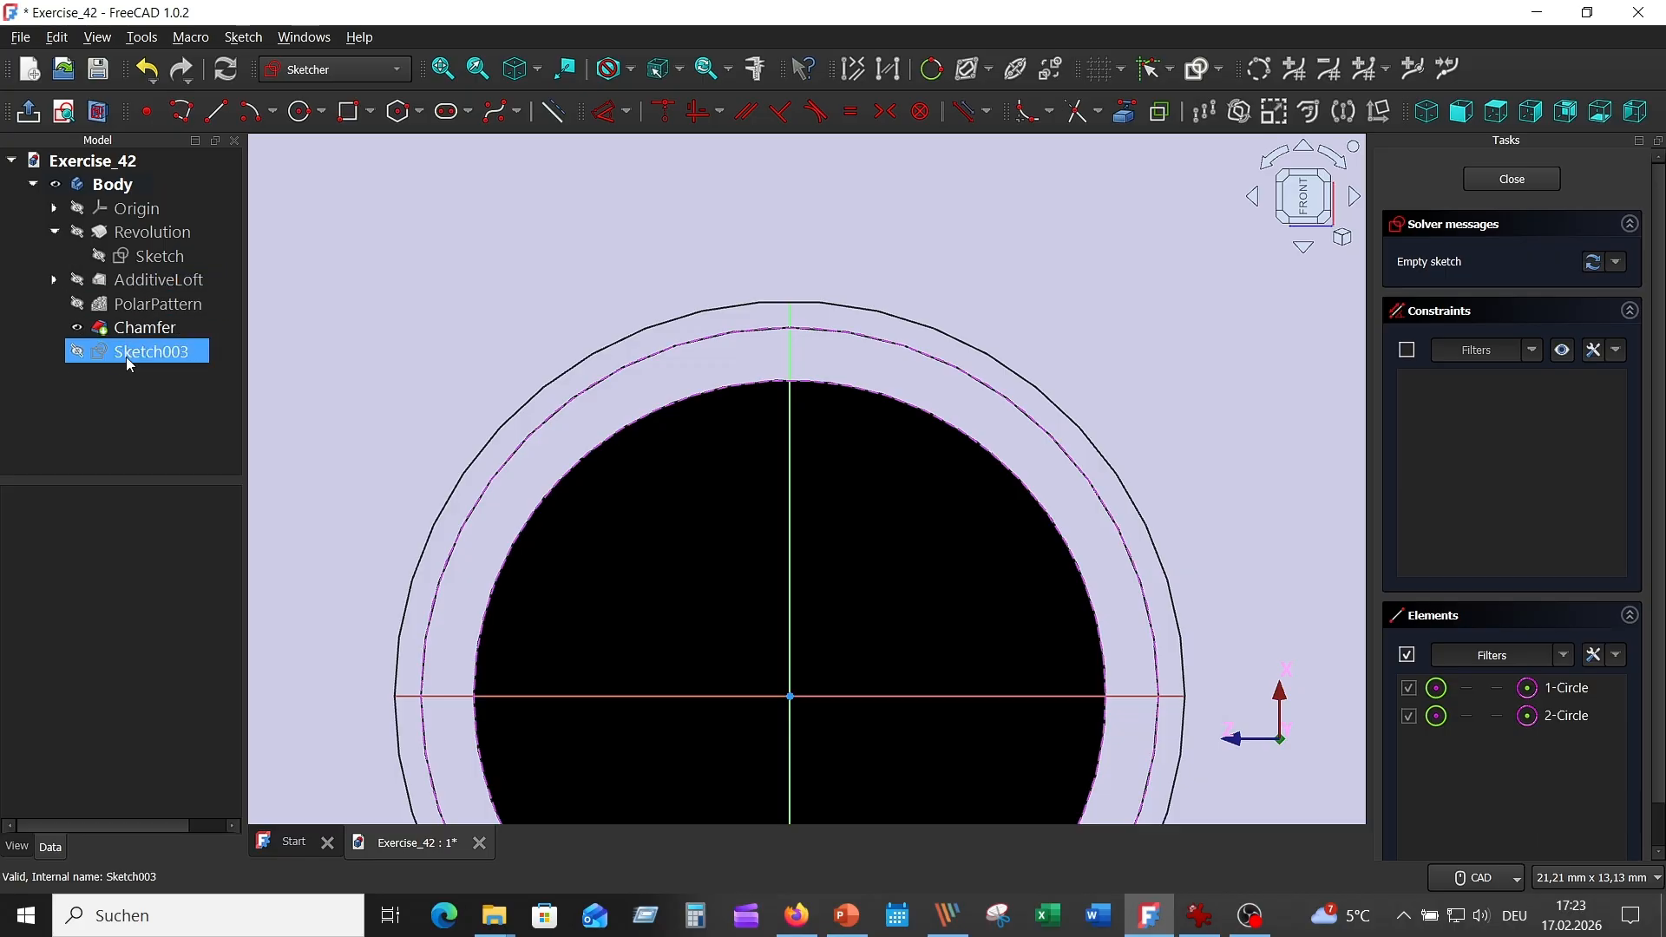
click(96, 332)
click(81, 328)
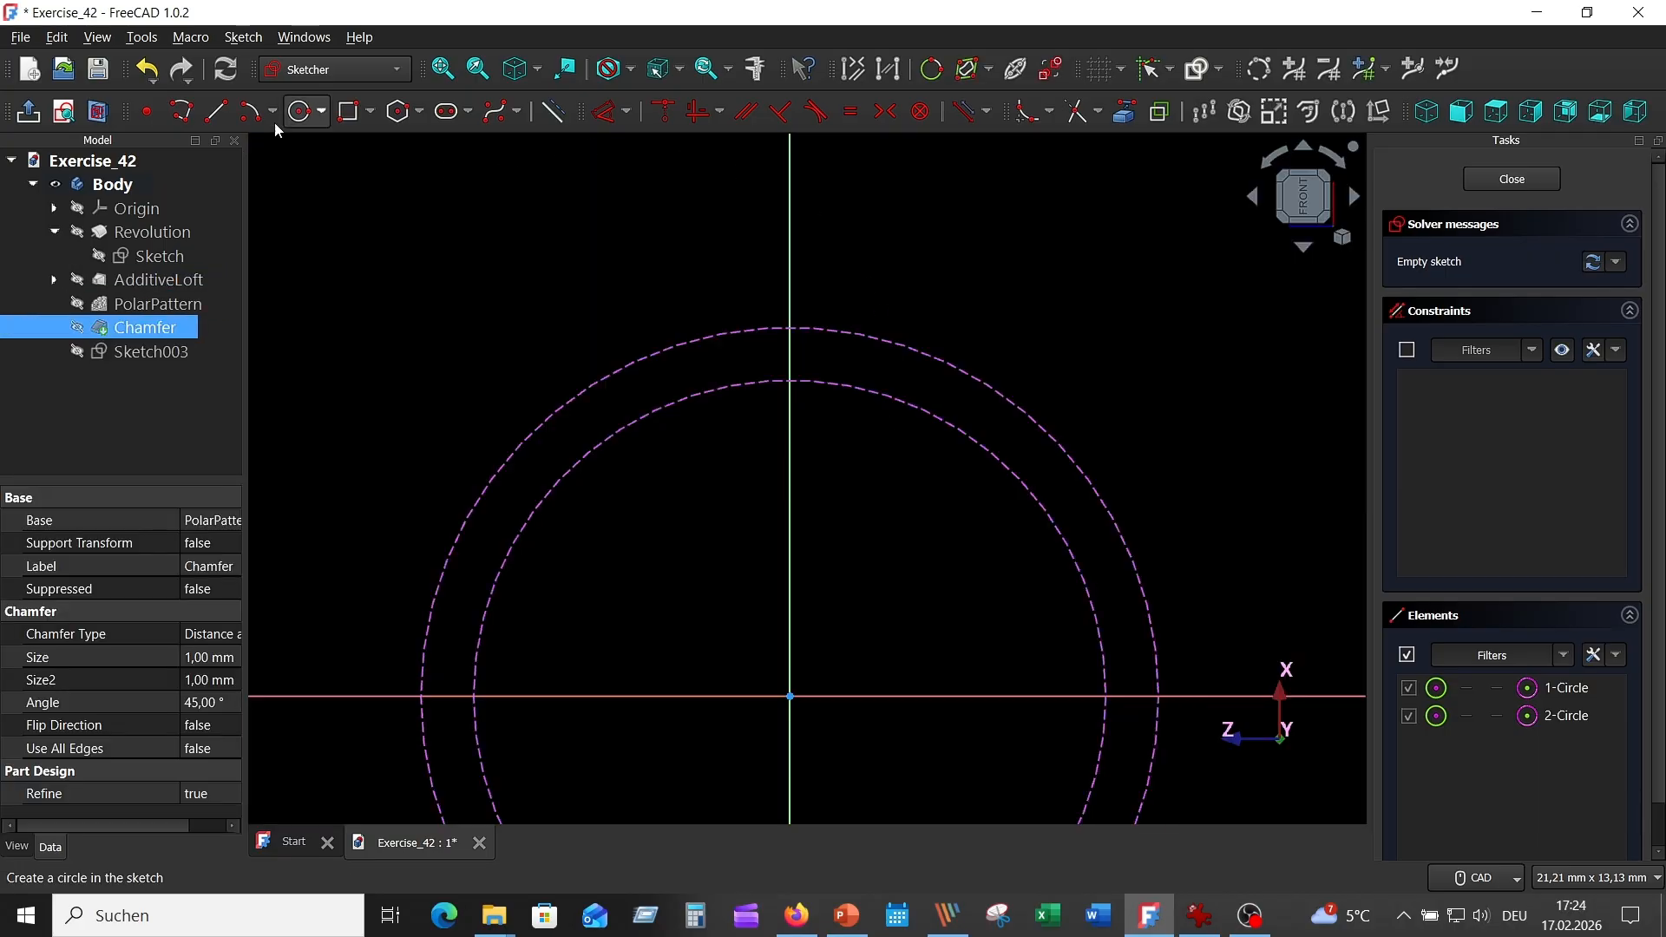
Step: Sketch a two-line inverted V from the inner circle to an apex on the vertical axis above the outer circle and back
click(263, 151)
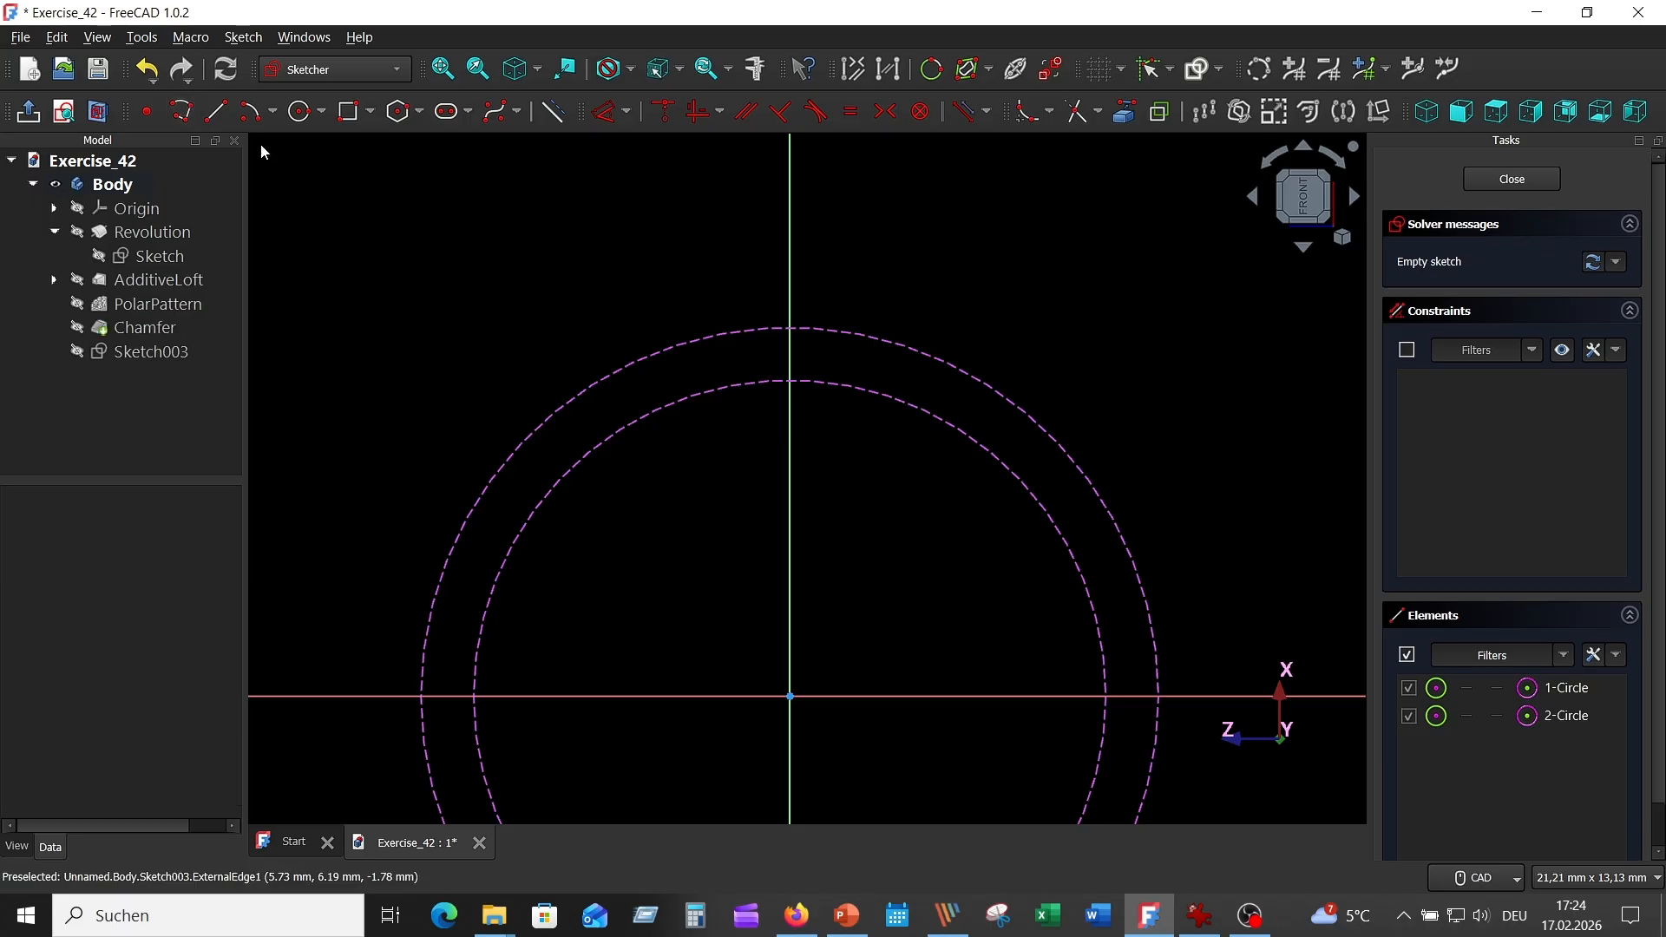
click(742, 383)
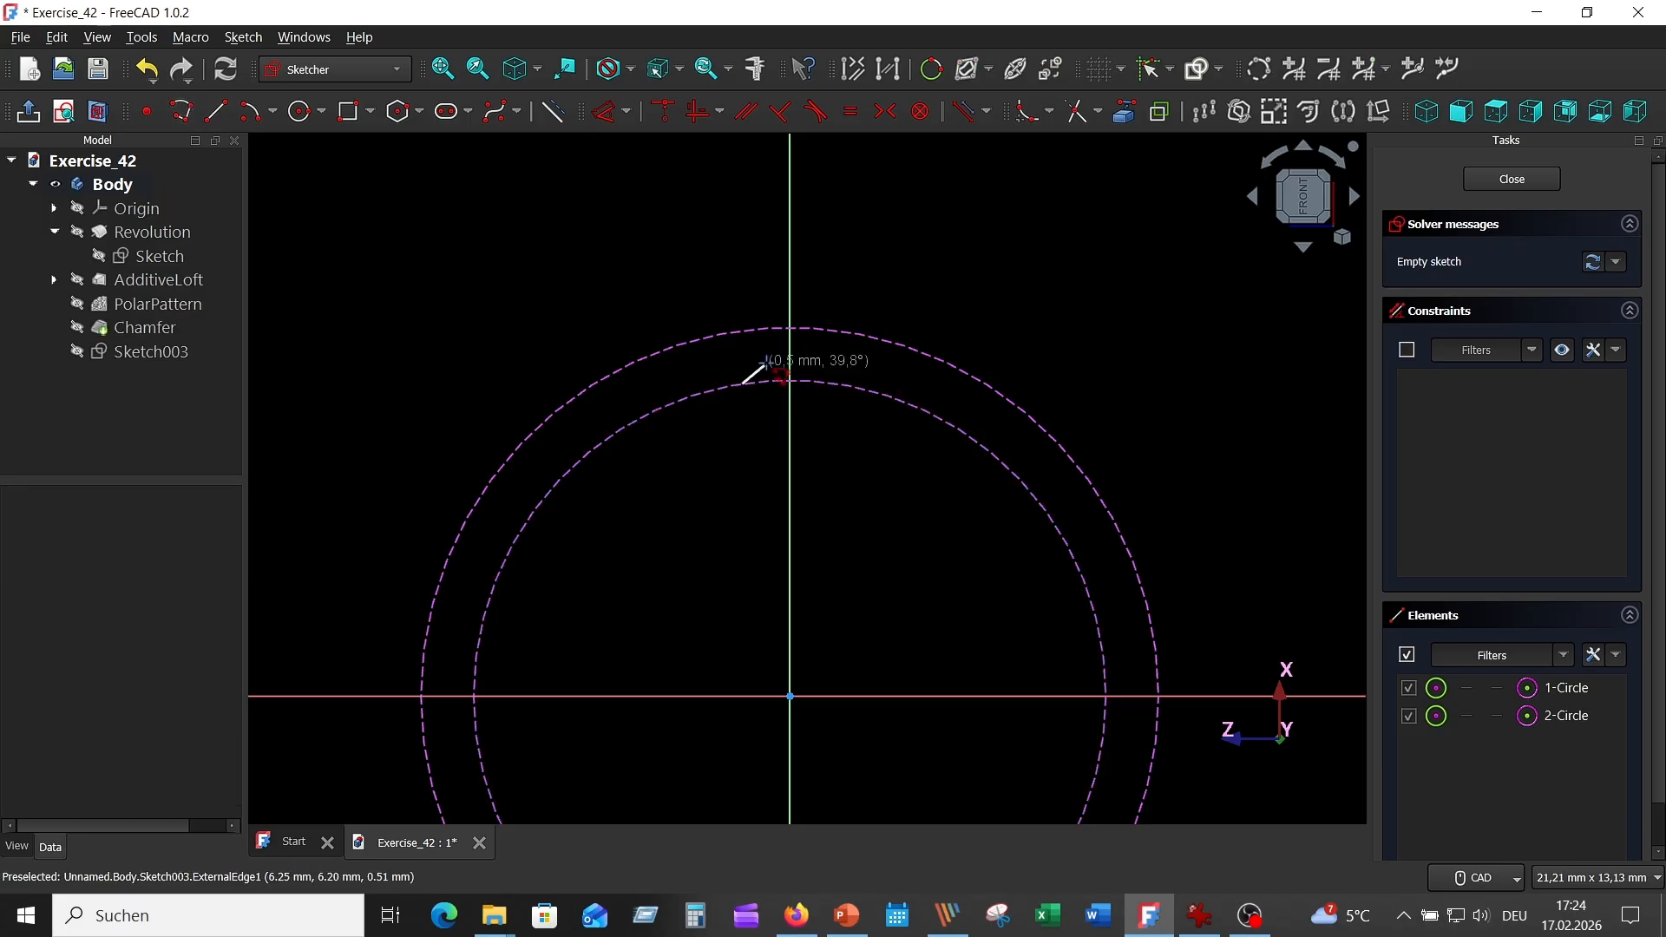
click(790, 307)
click(845, 383)
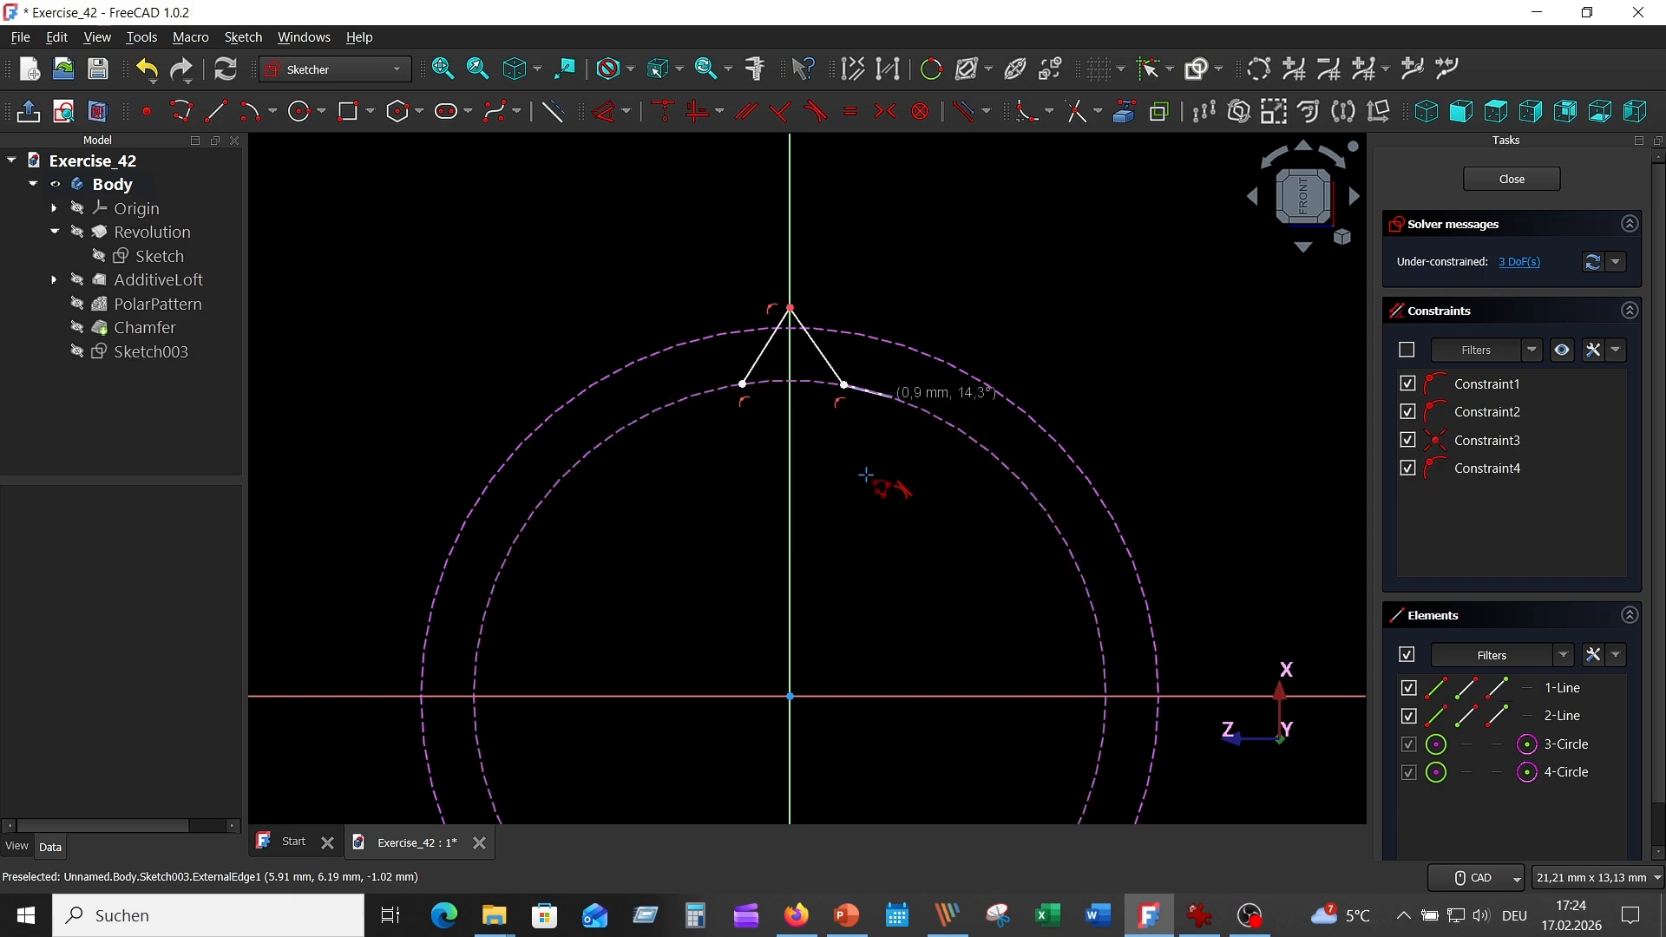
right_click(866, 475)
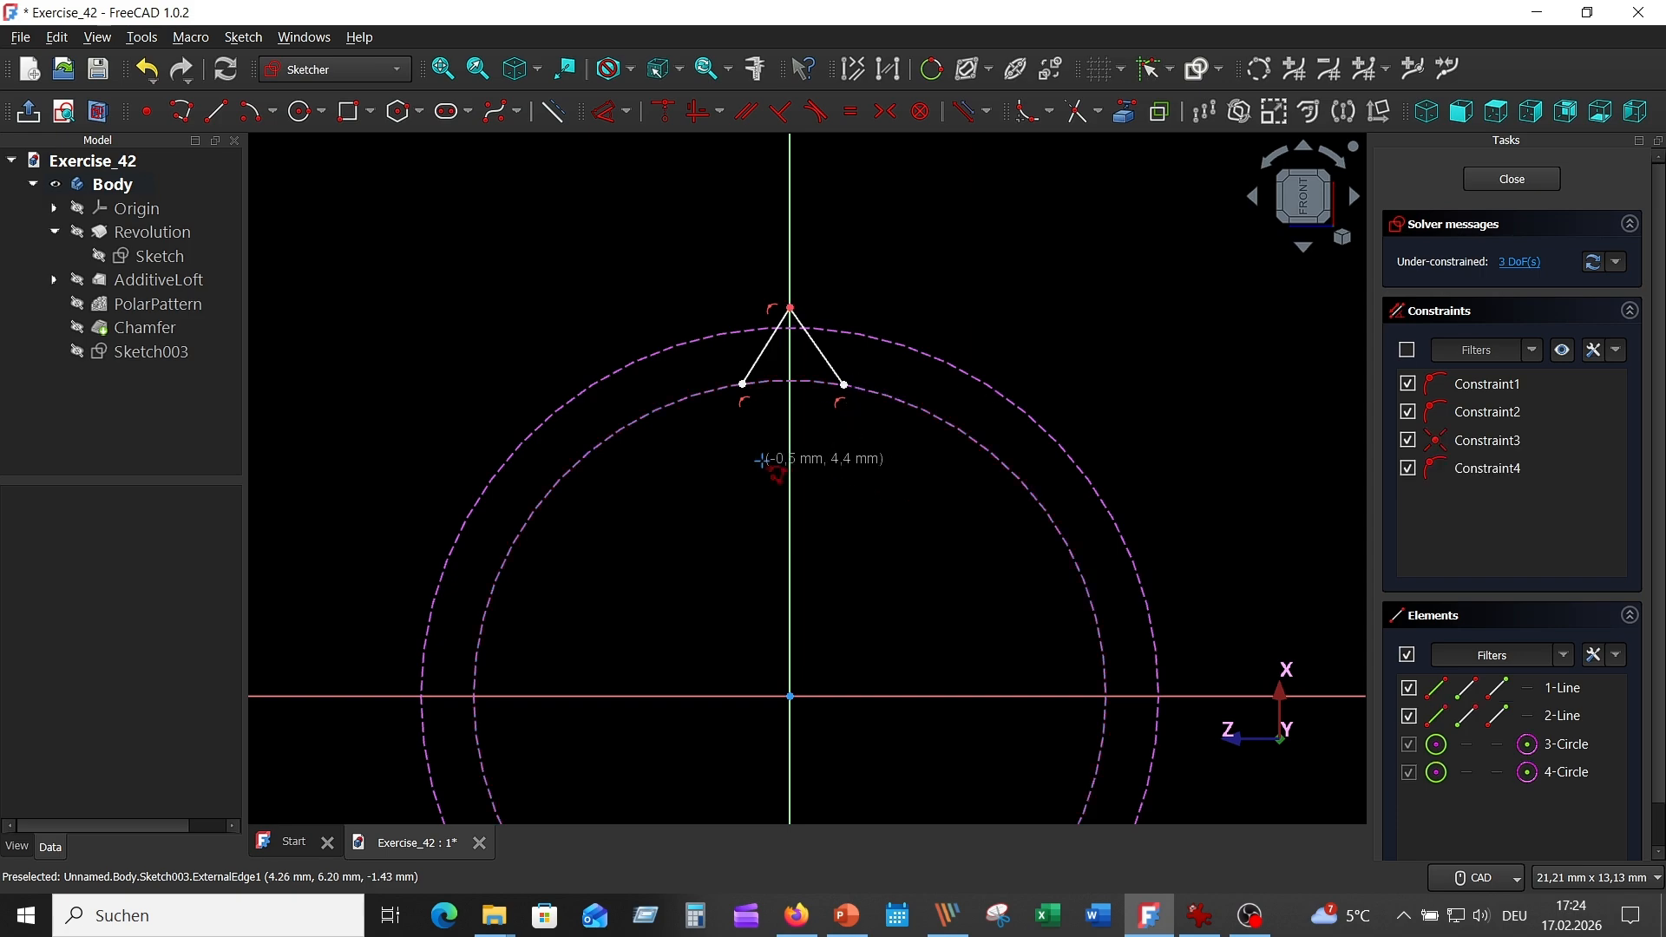
right_click(866, 445)
click(918, 405)
click(554, 111)
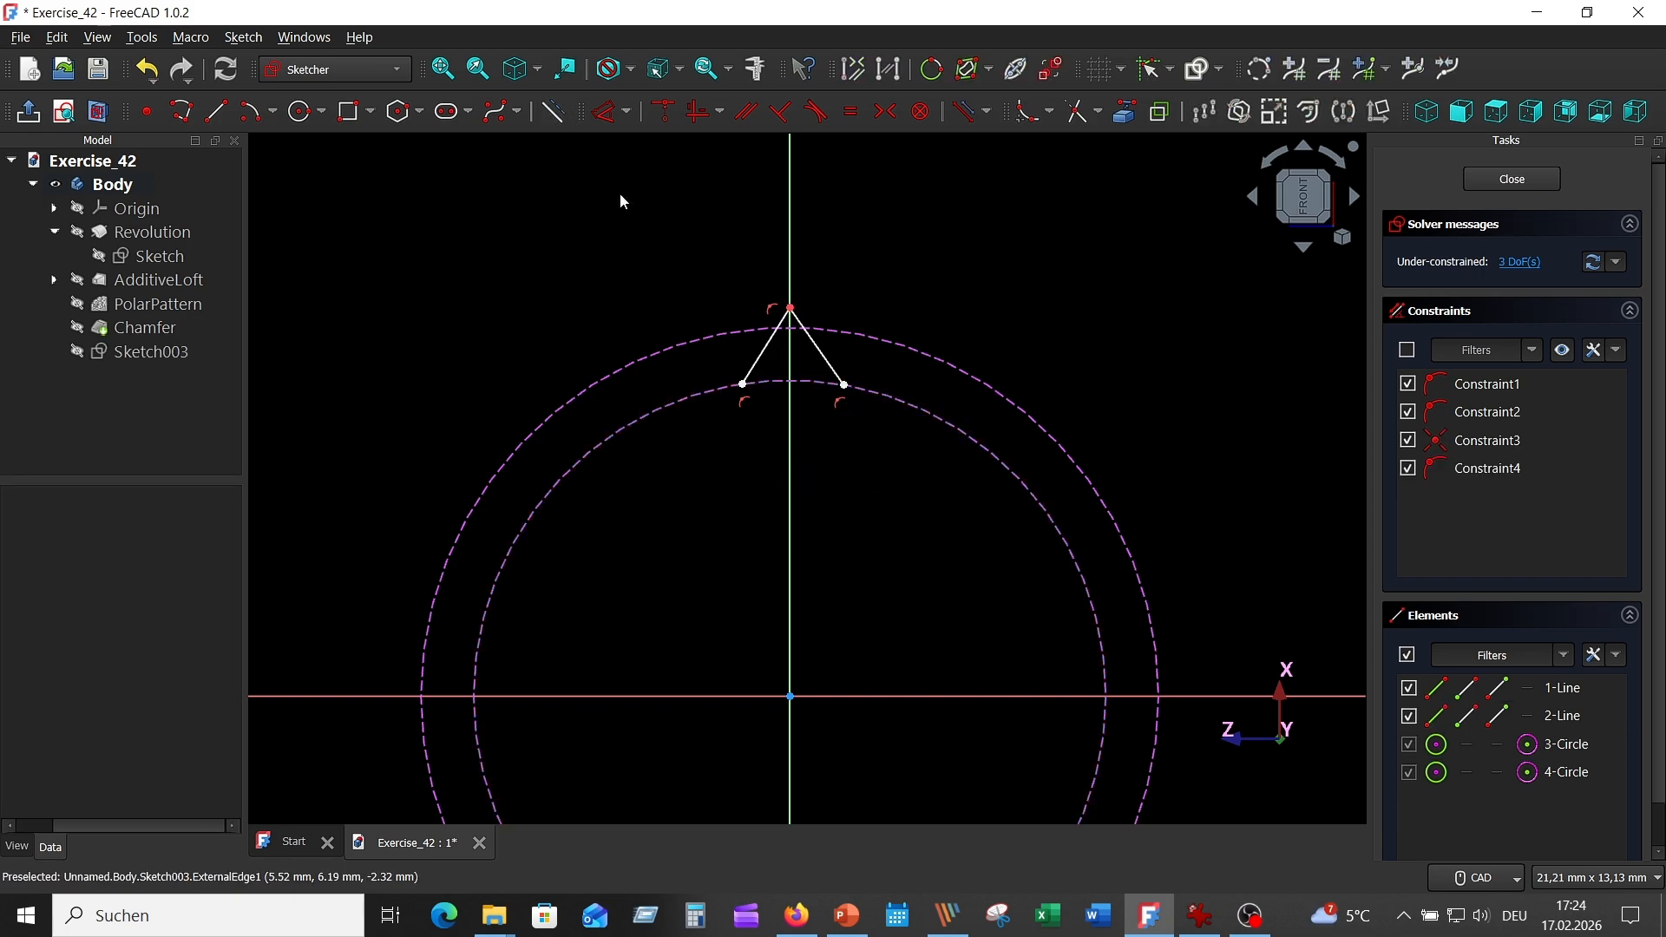
Step: Constrain the two lower endpoints of the inverted V symmetrically about the vertical axis
click(743, 384)
click(846, 386)
click(789, 425)
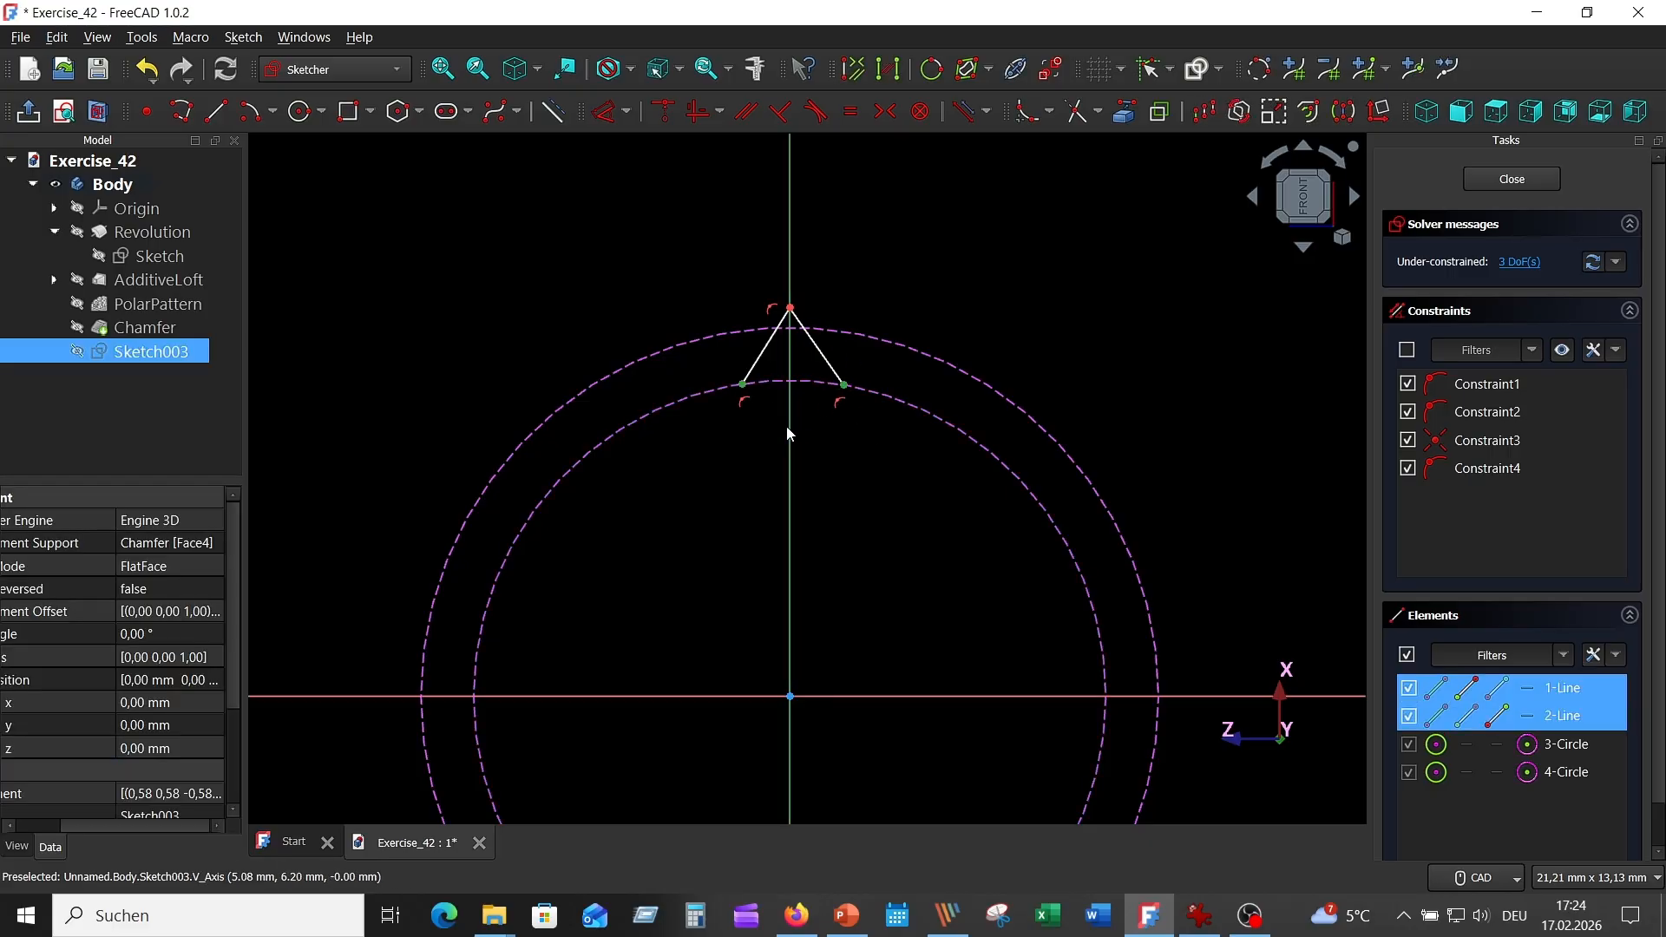
click(885, 111)
scroll(824, 278, up, 3)
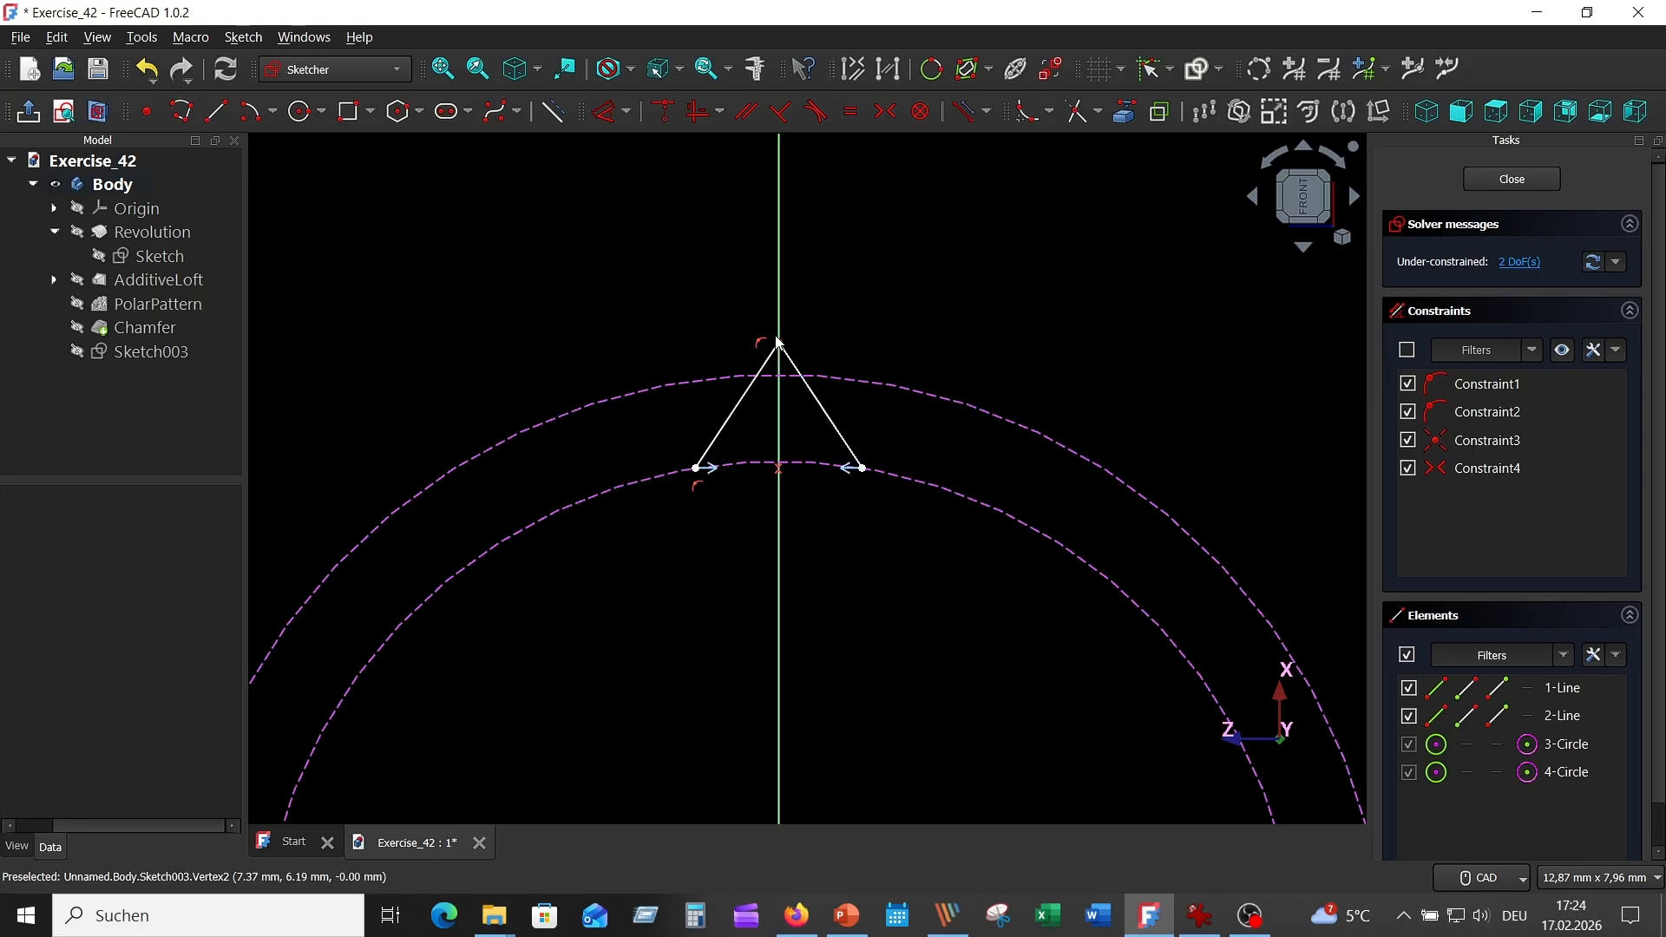
Step: Constrain the apex of the inverted V onto the projected outer circle
click(779, 347)
click(835, 378)
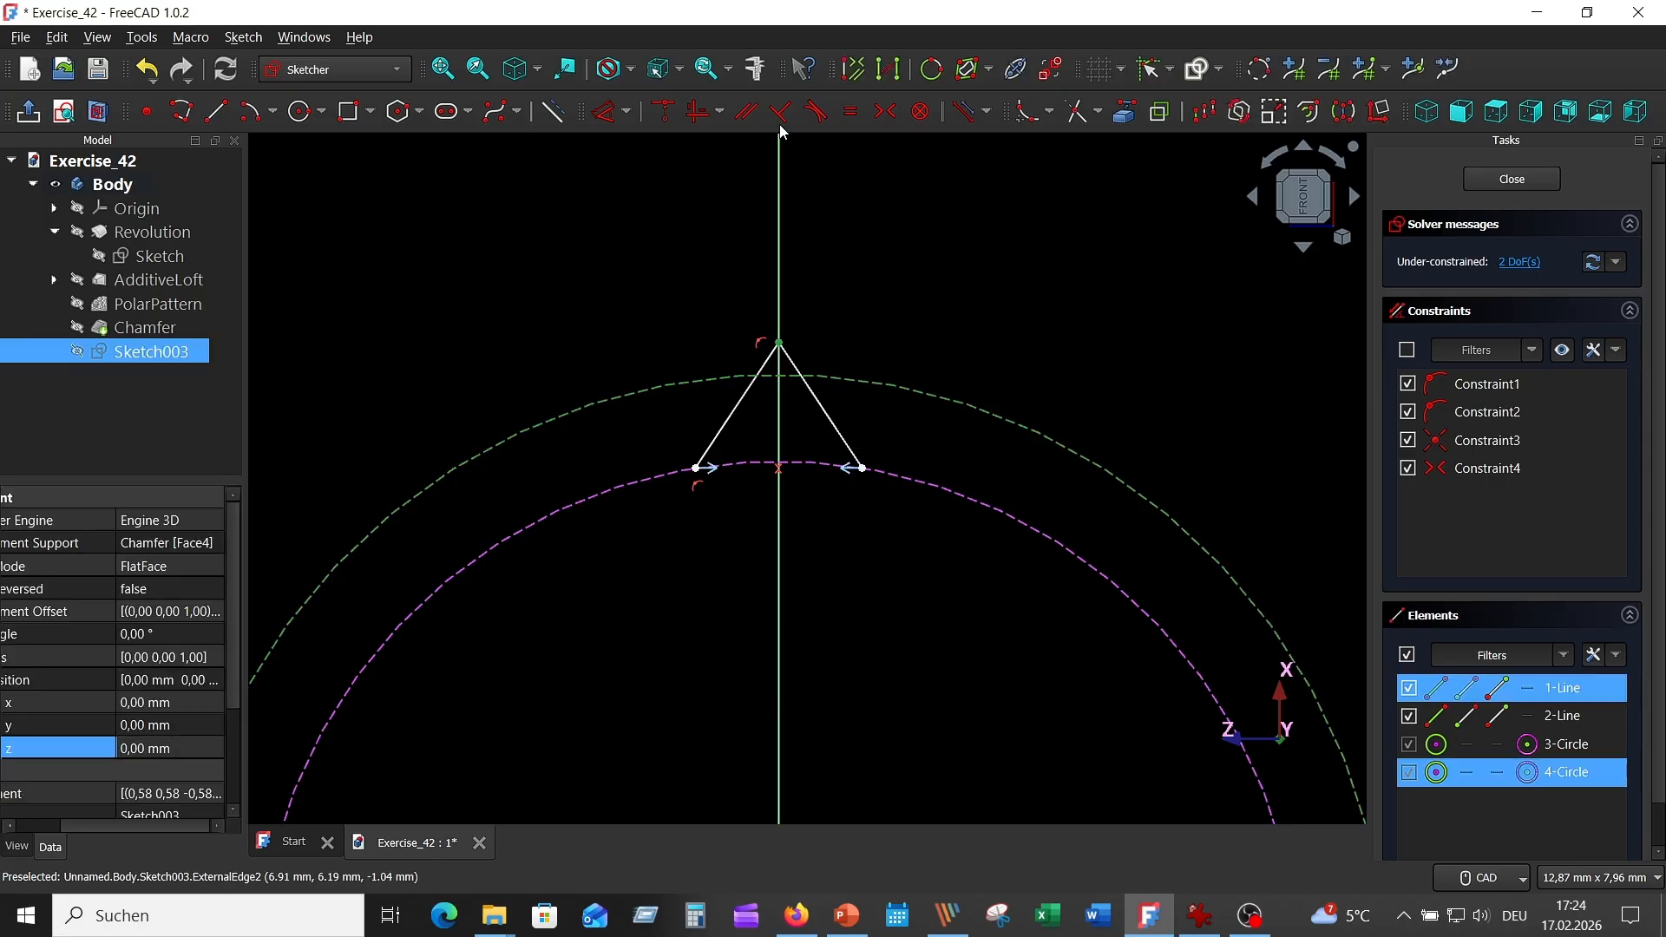
click(664, 111)
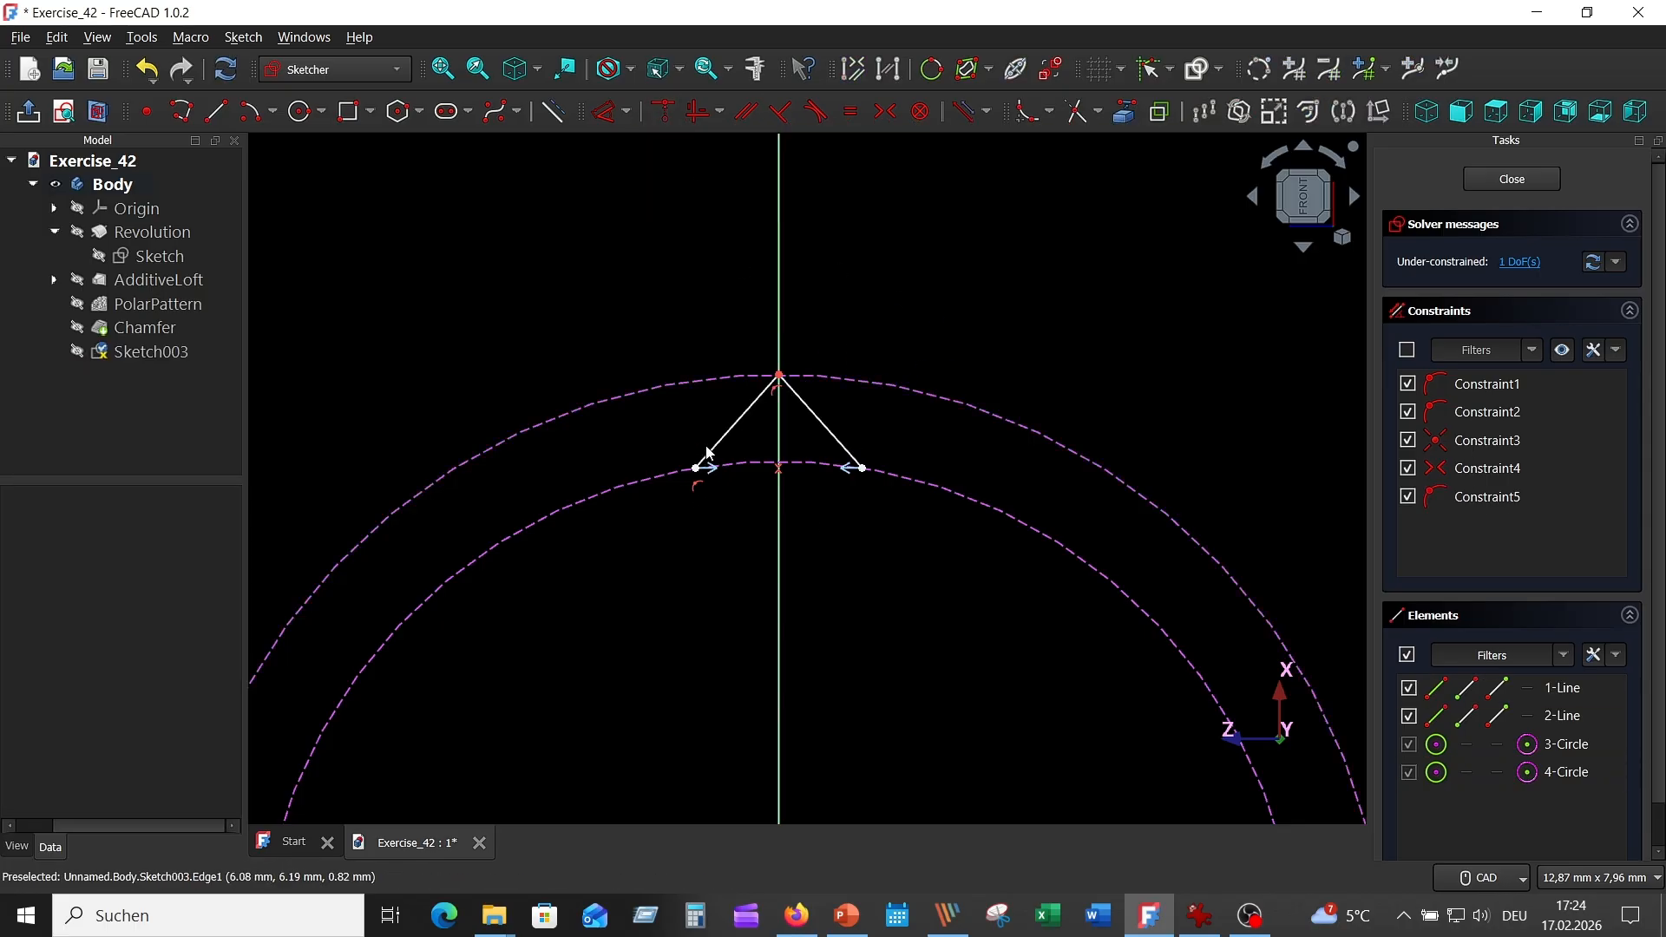
Step: Set the angle between the two lines of the inverted V to 45°
click(728, 425)
click(801, 420)
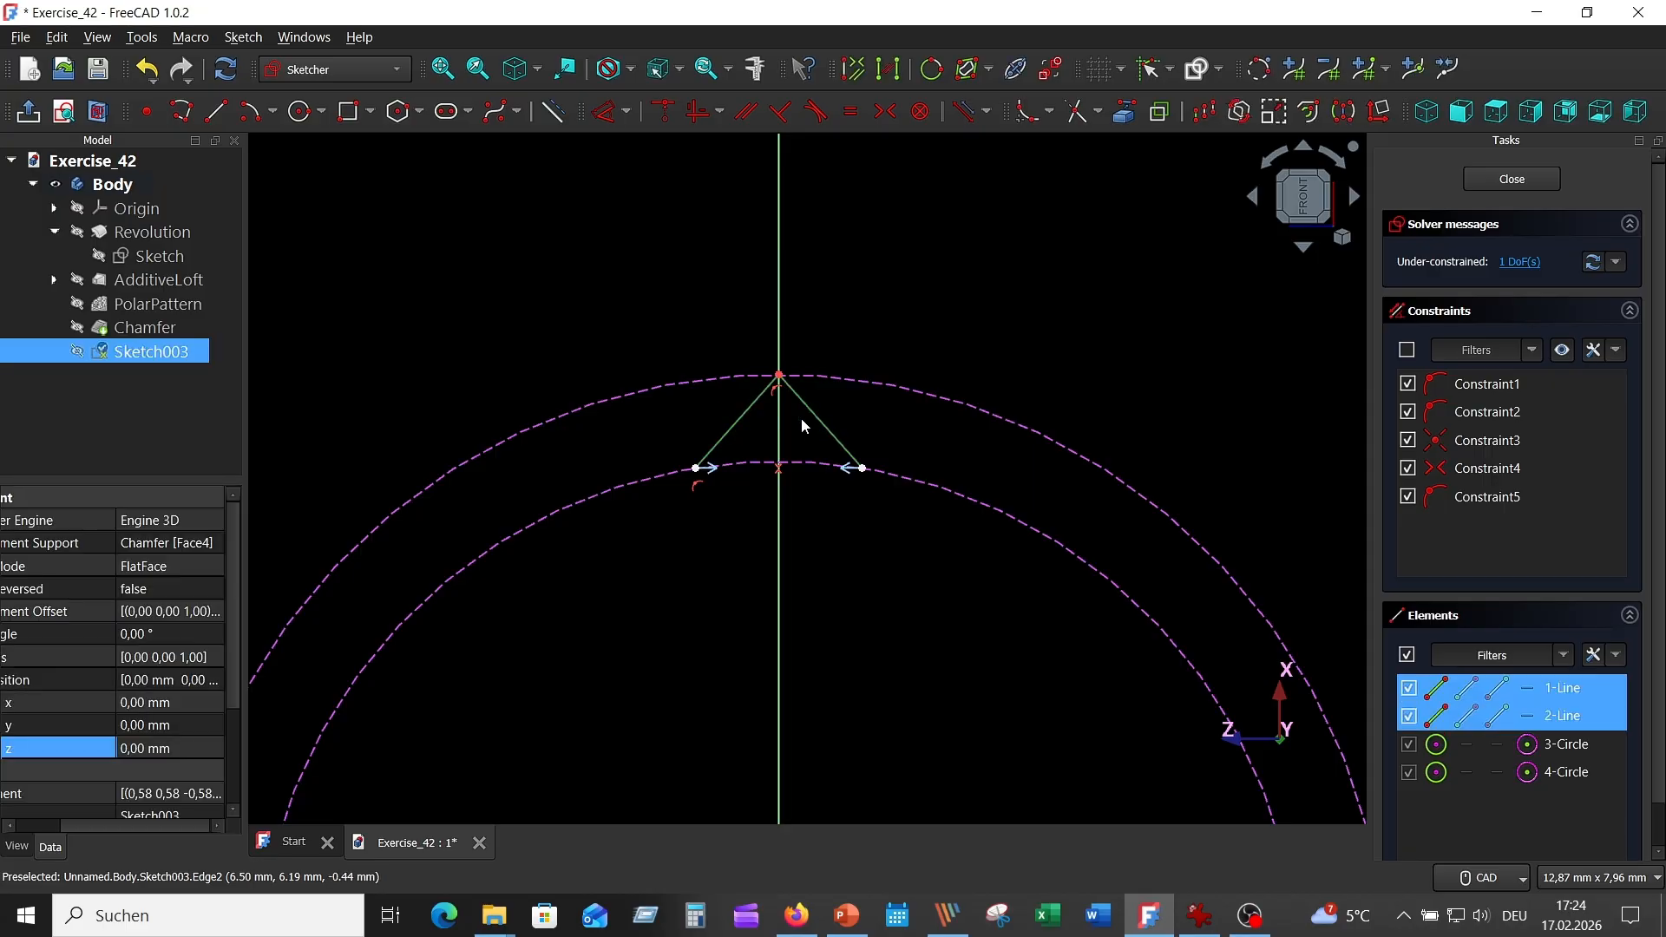
click(607, 111)
click(785, 577)
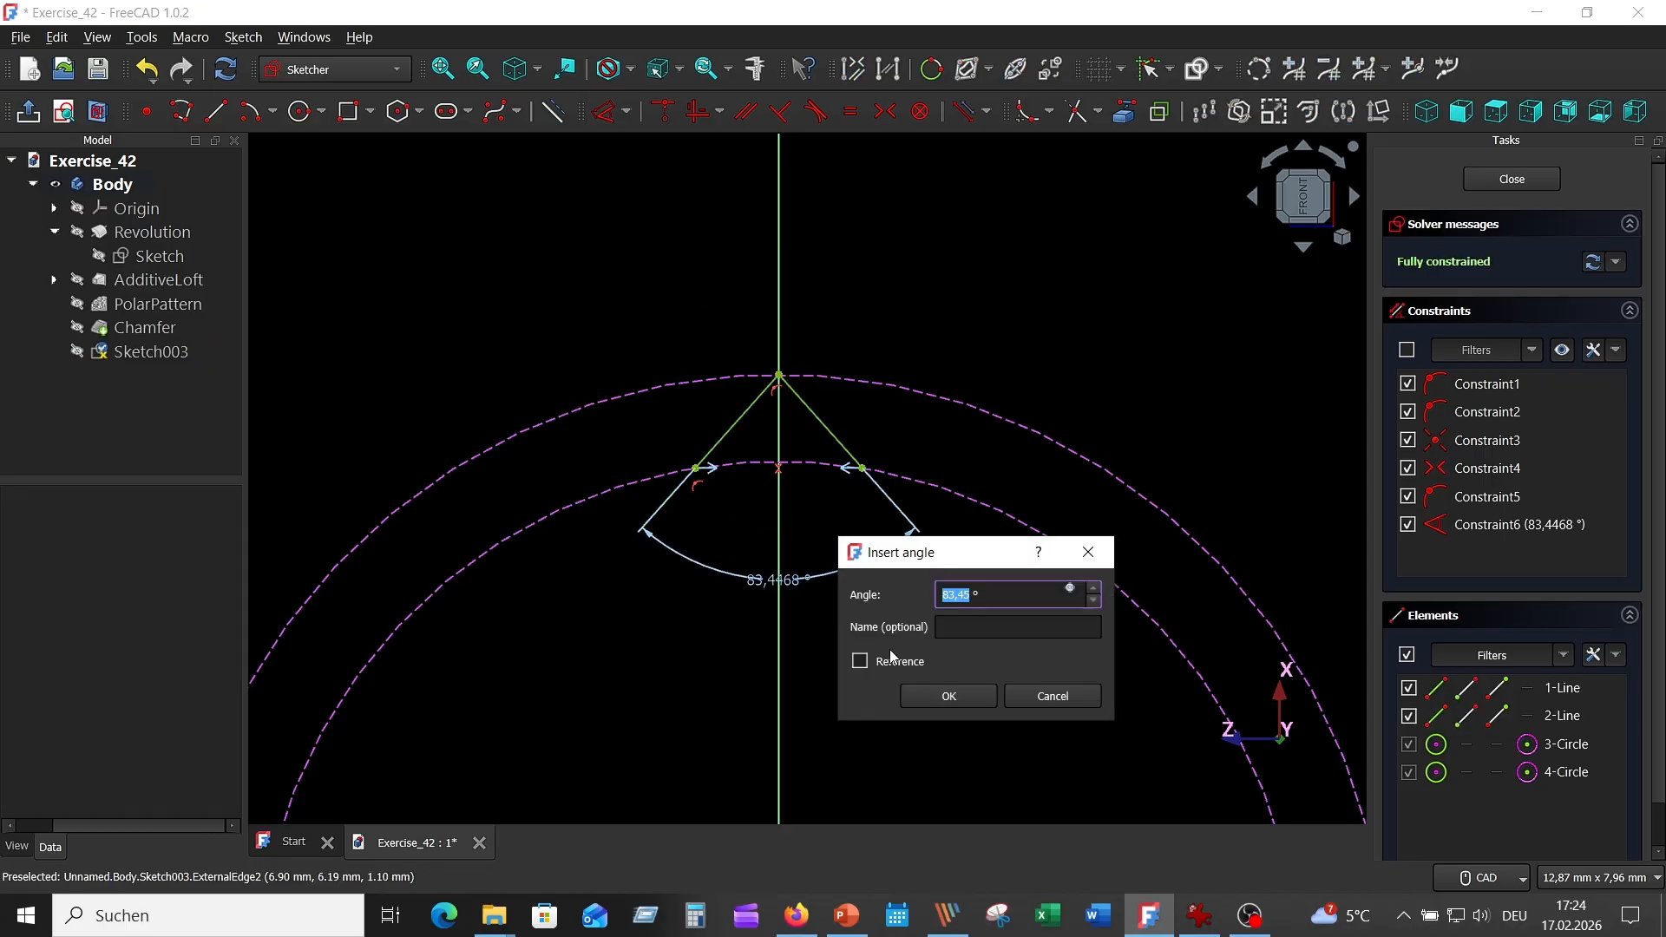
text(45)
key(Return)
Step: Examine the V profile against the projected circles and compare it with the pocket detail in the reference drawing
scroll(781, 501, up, 4)
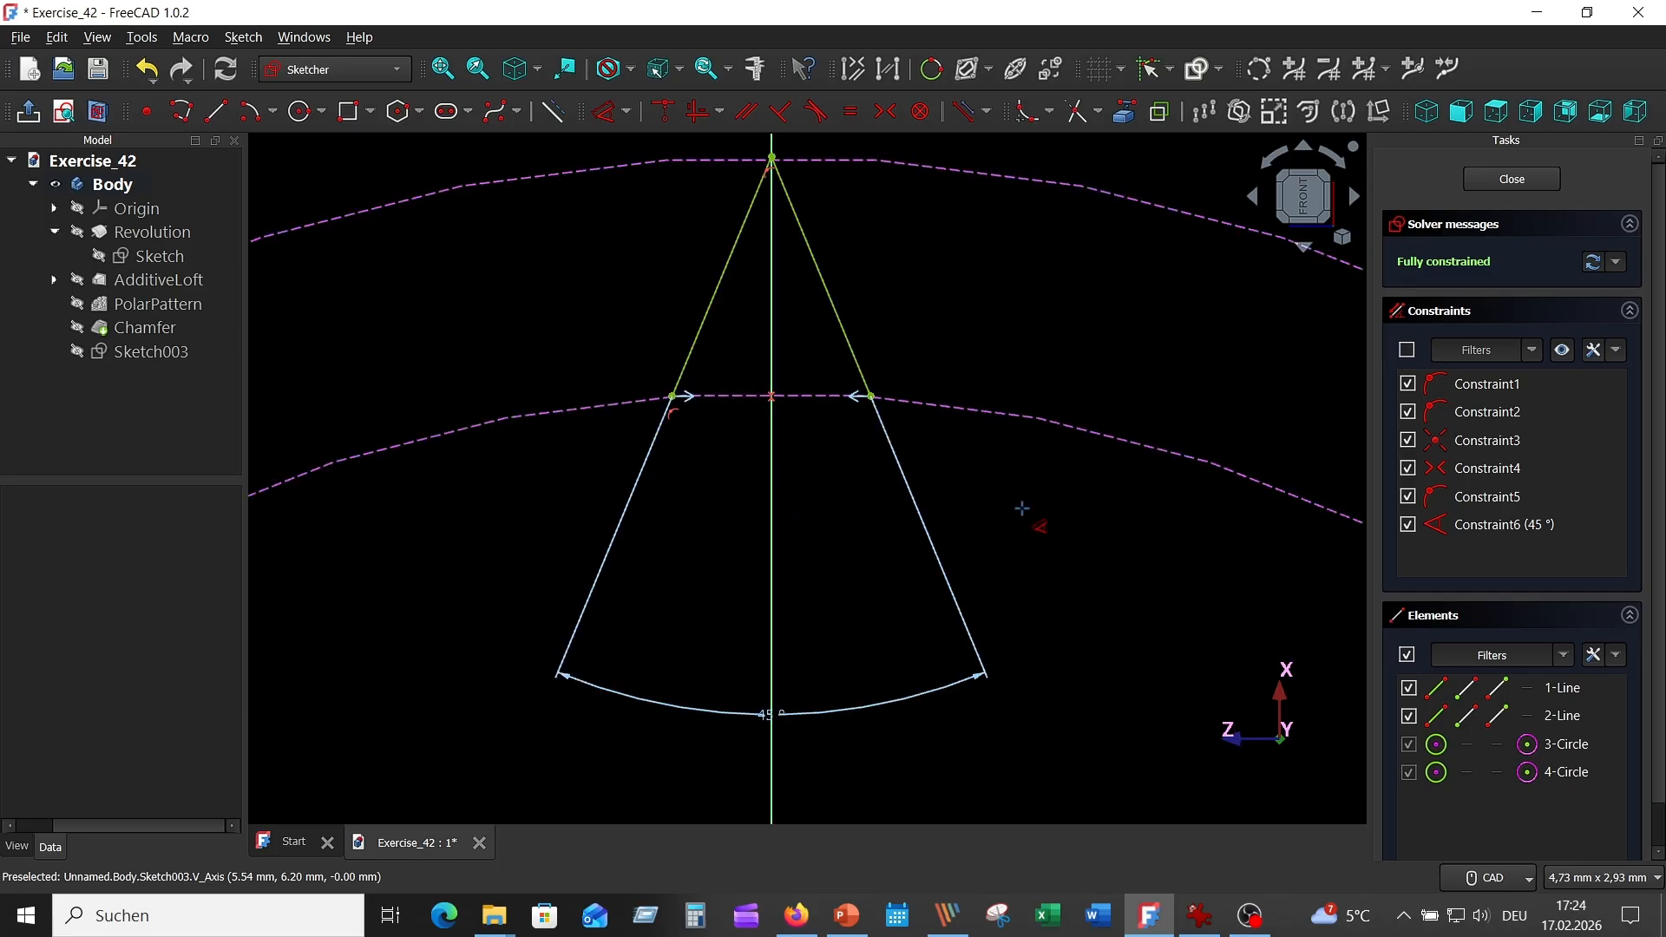
scroll(1013, 514, down, 2)
scroll(1064, 583, down, 2)
middle_drag(1063, 583, 916, 396)
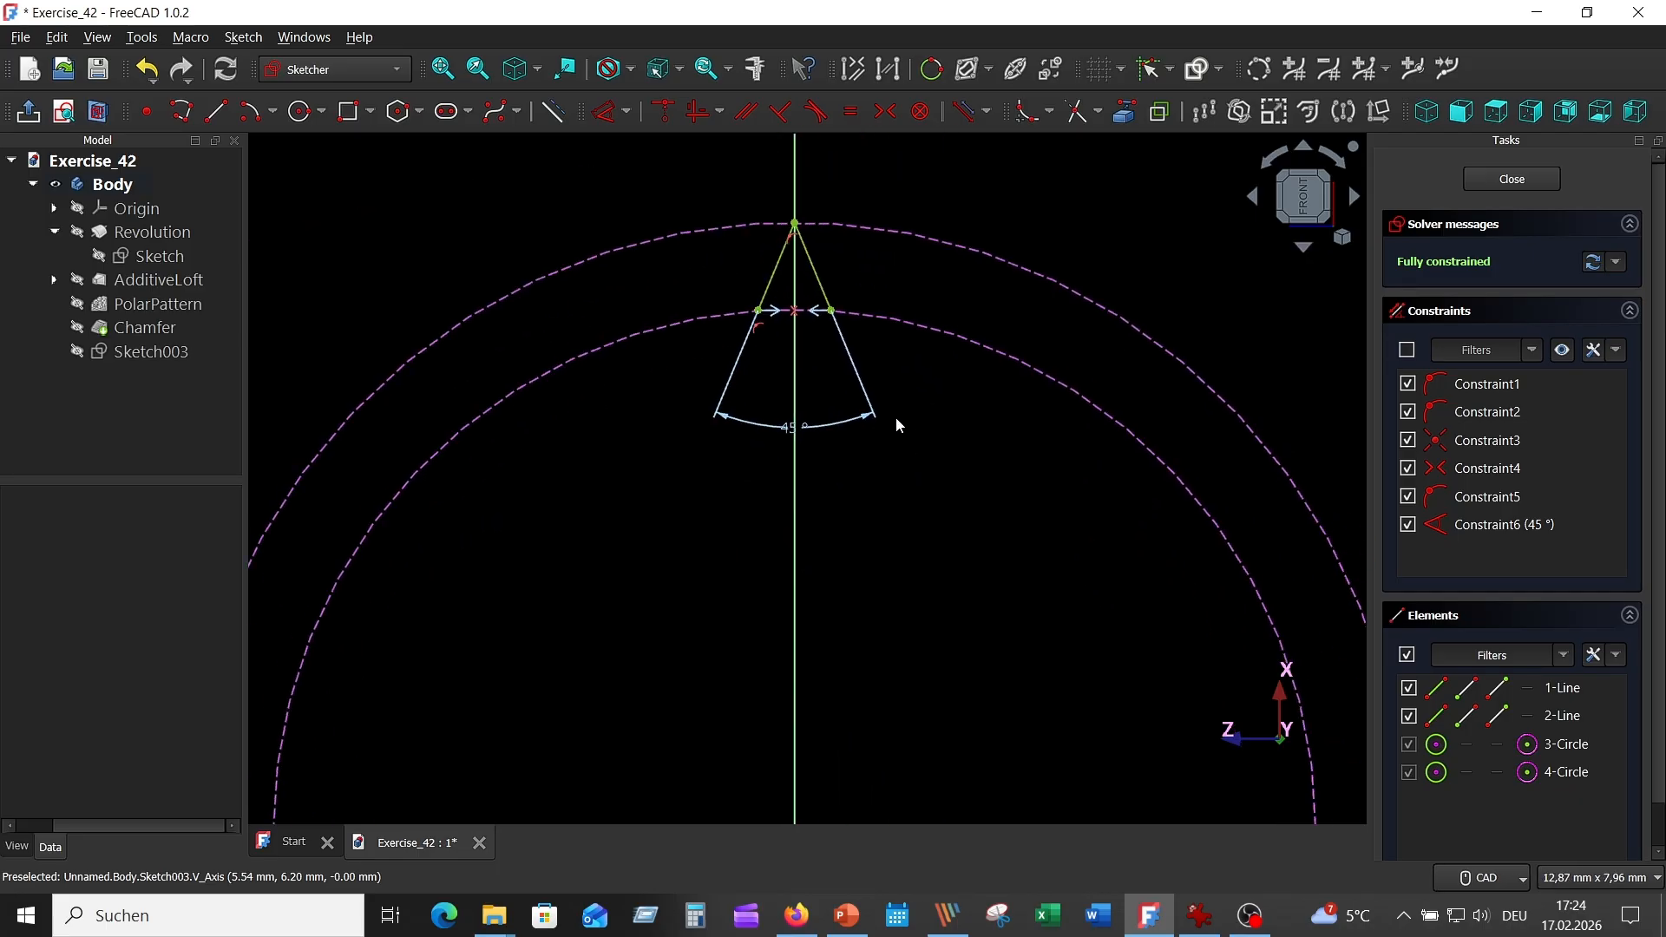
scroll(895, 416, up, 2)
scroll(894, 416, down, 4)
scroll(895, 416, up, 2)
click(1200, 915)
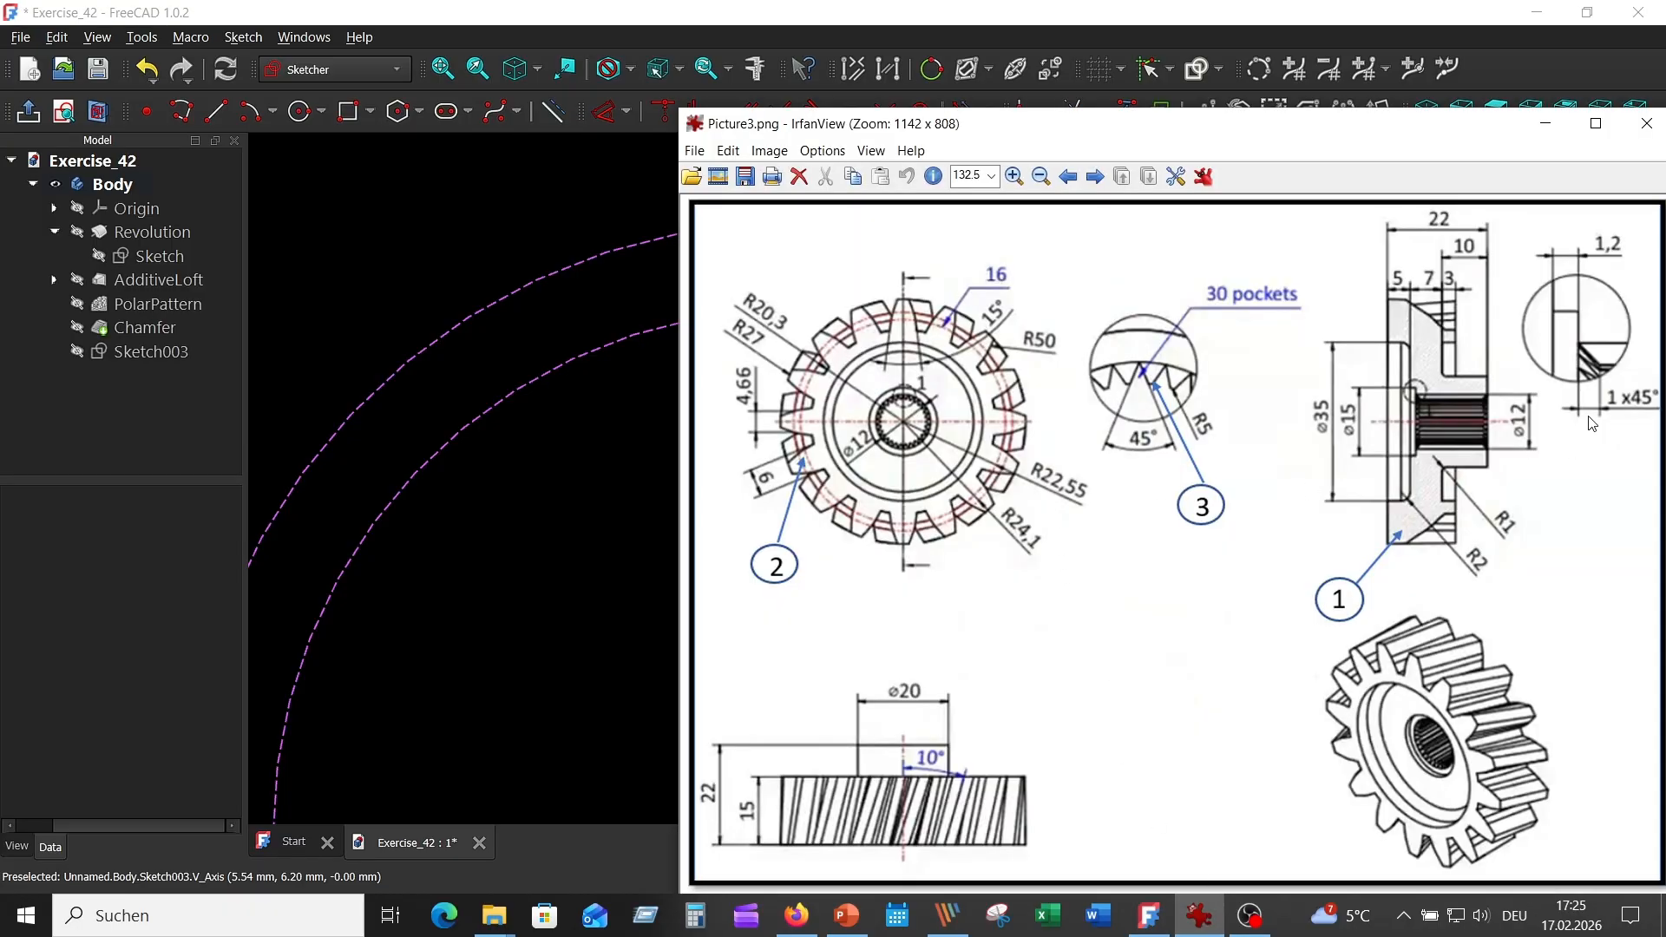
click(393, 227)
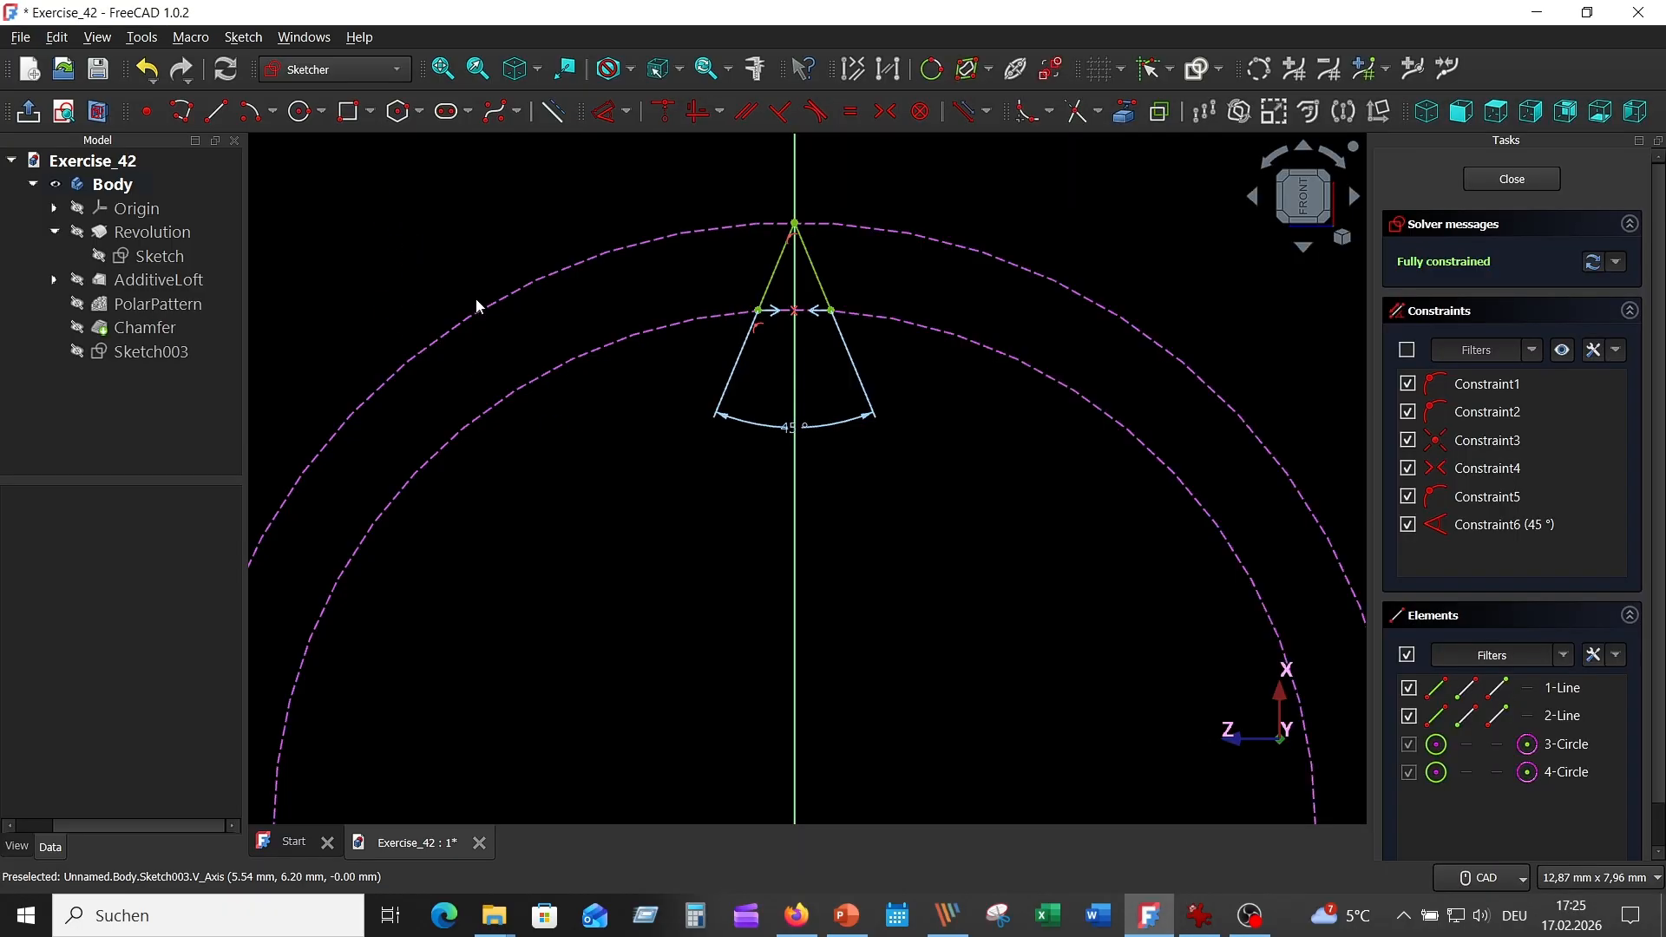
Step: Draw a centre arc of about 6 mm radius around the origin, joining the two lower endpoints of the inverted V
click(250, 111)
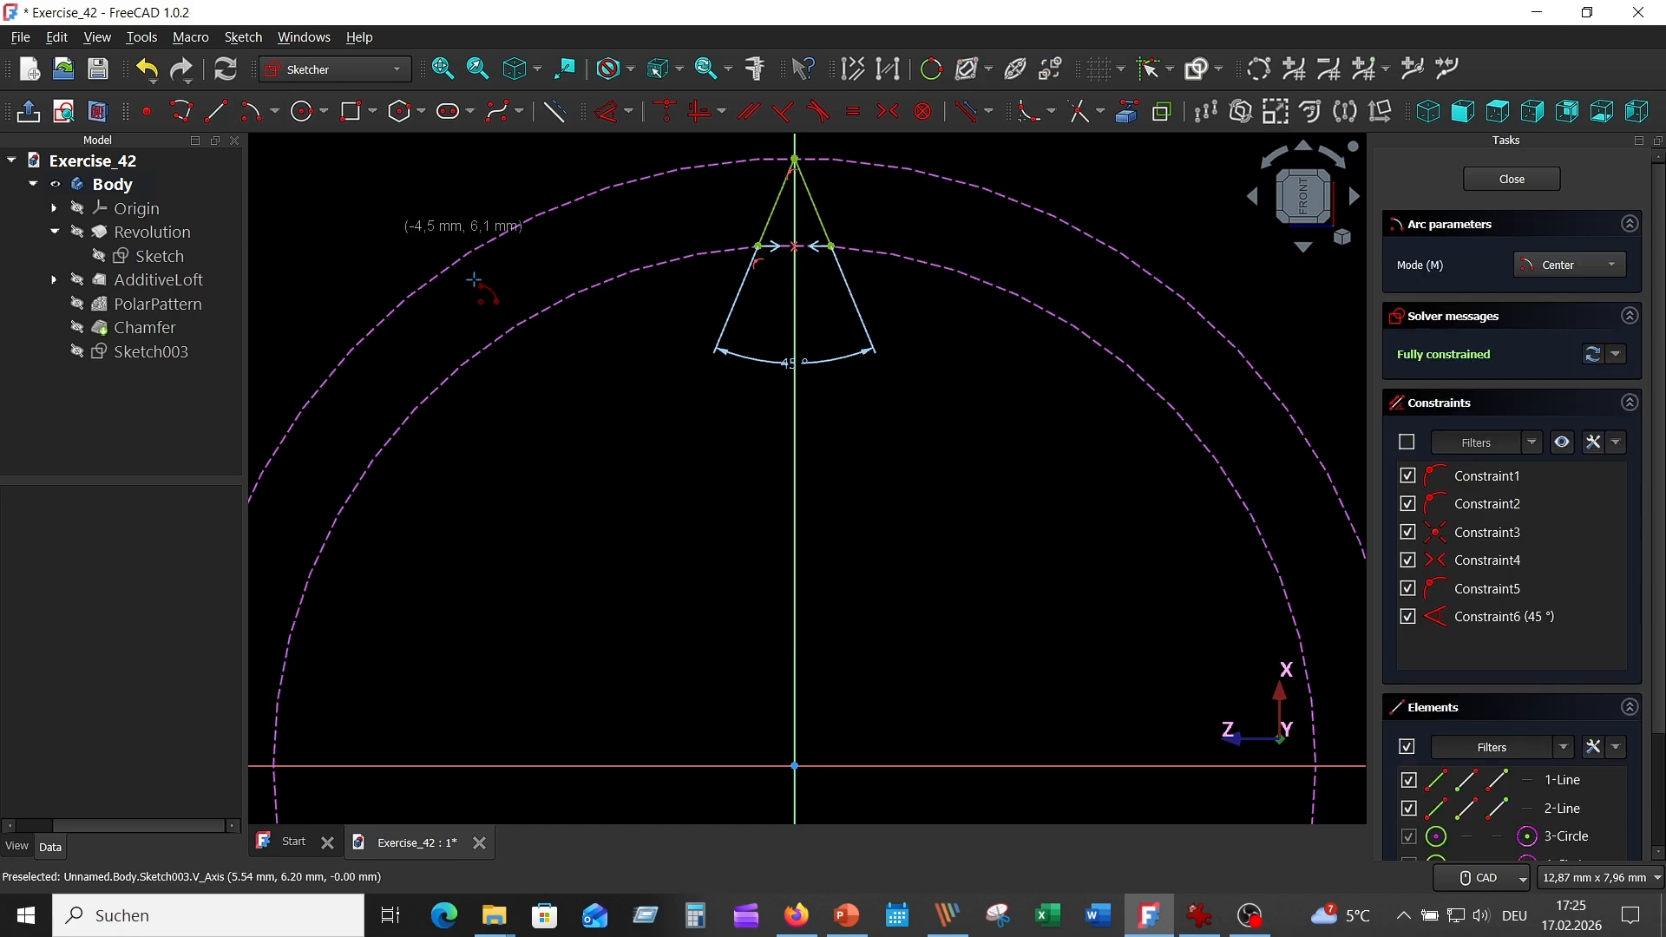
click(794, 767)
scroll(769, 364, up, 5)
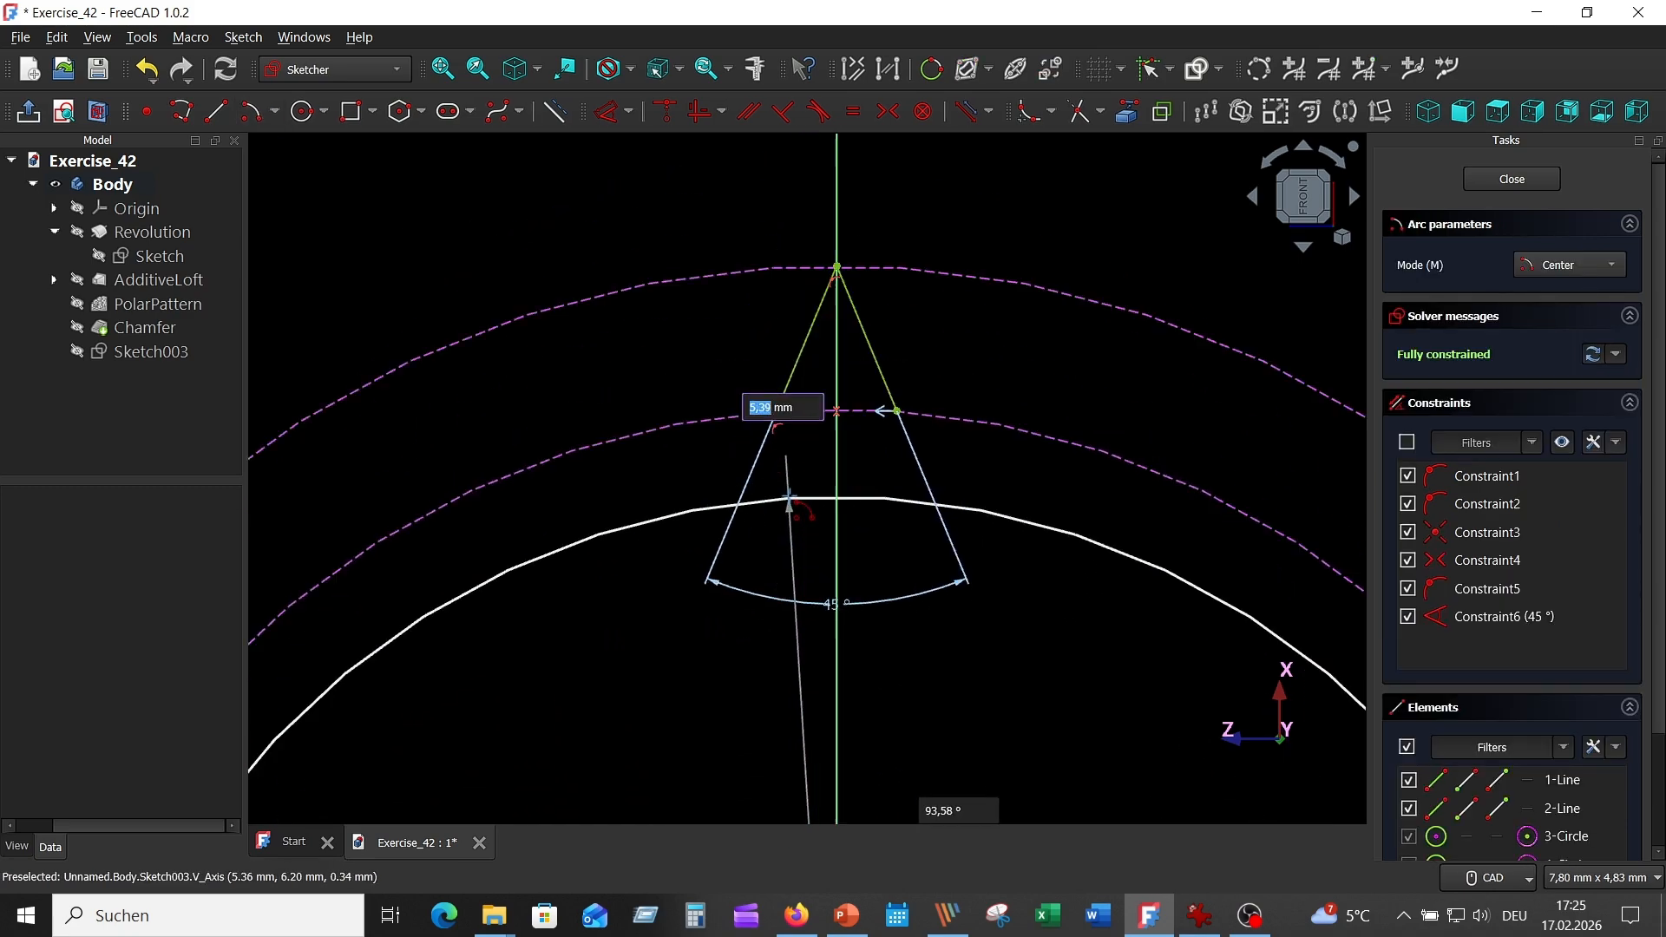
click(755, 265)
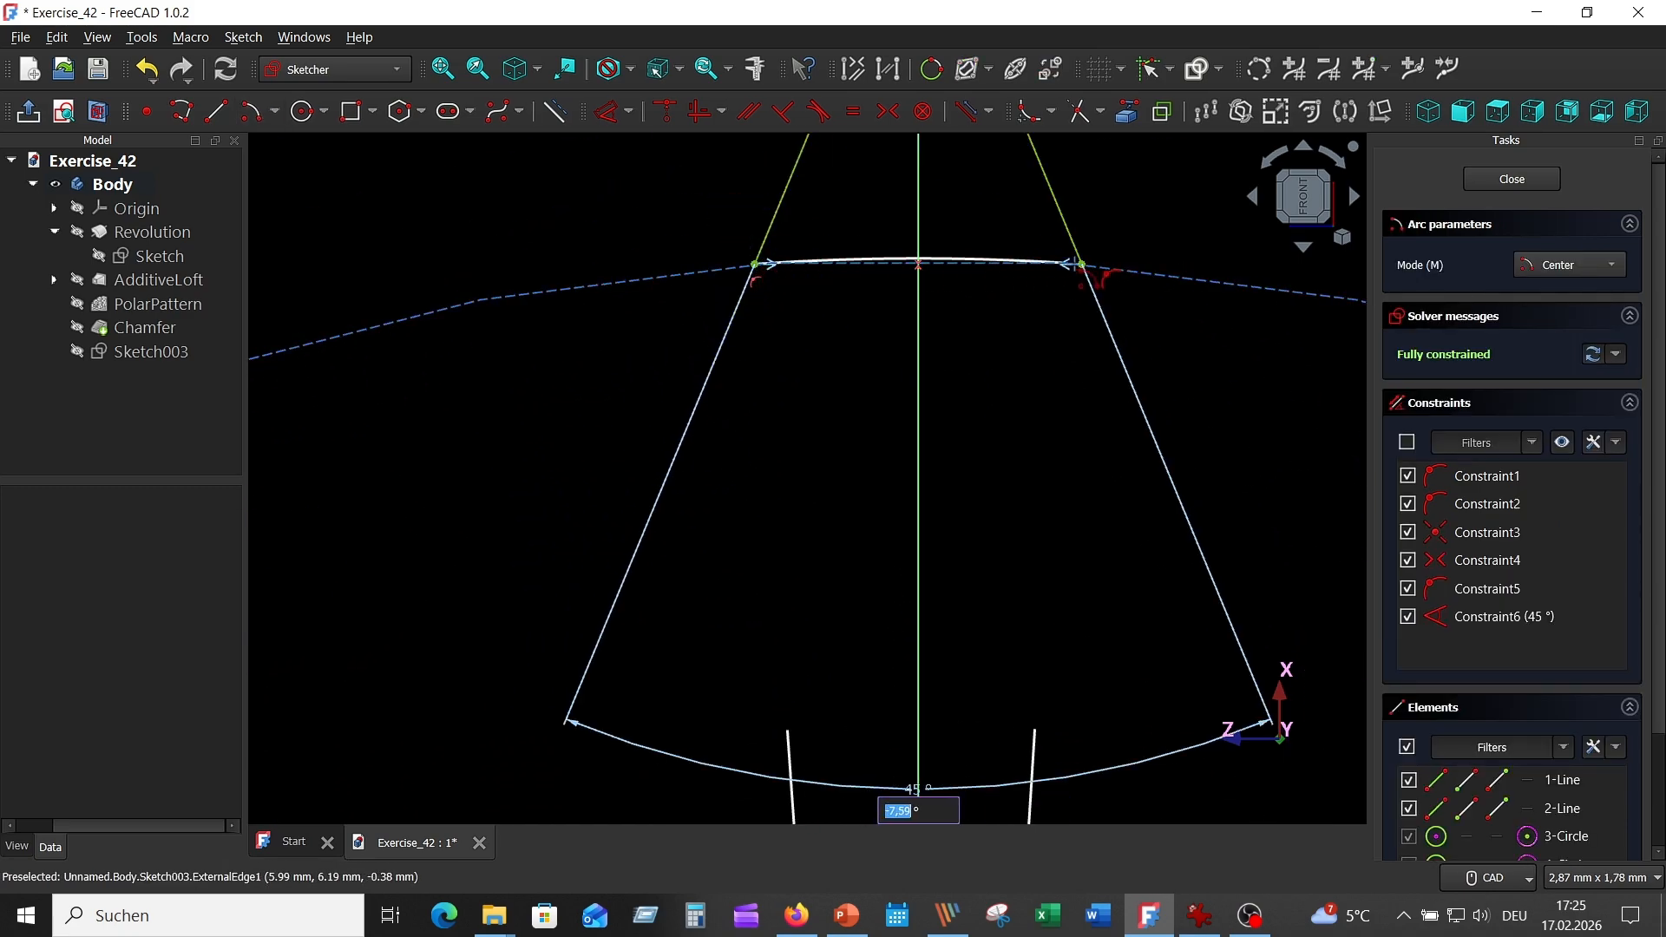
click(1084, 265)
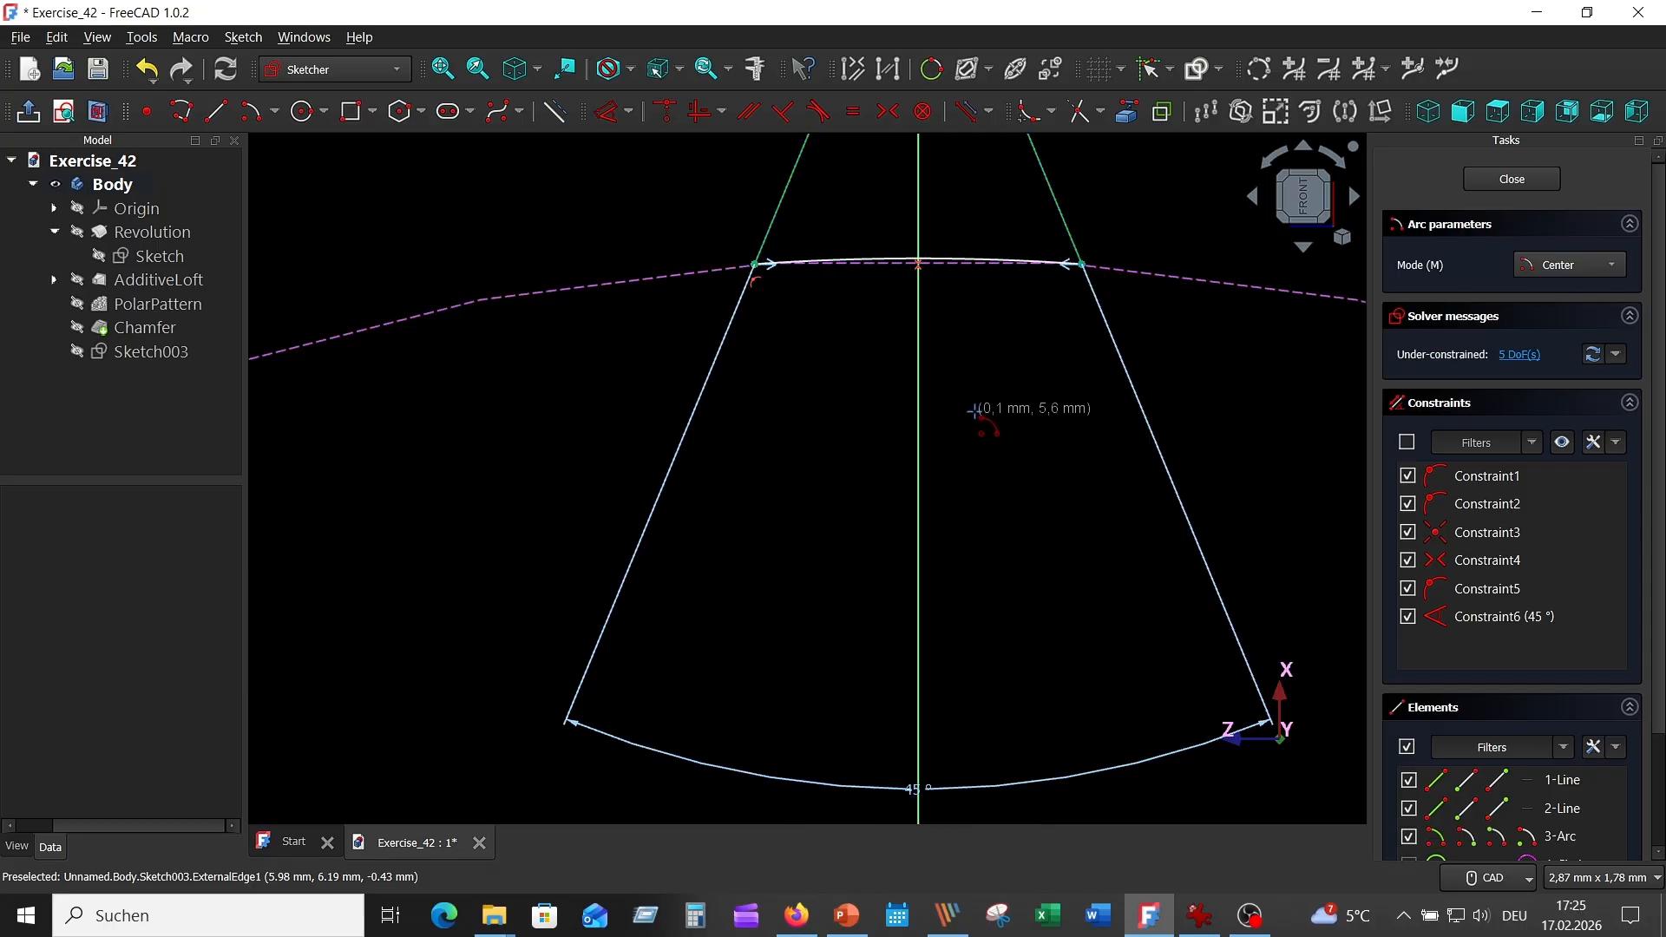
scroll(982, 412, down, 5)
right_click(1140, 491)
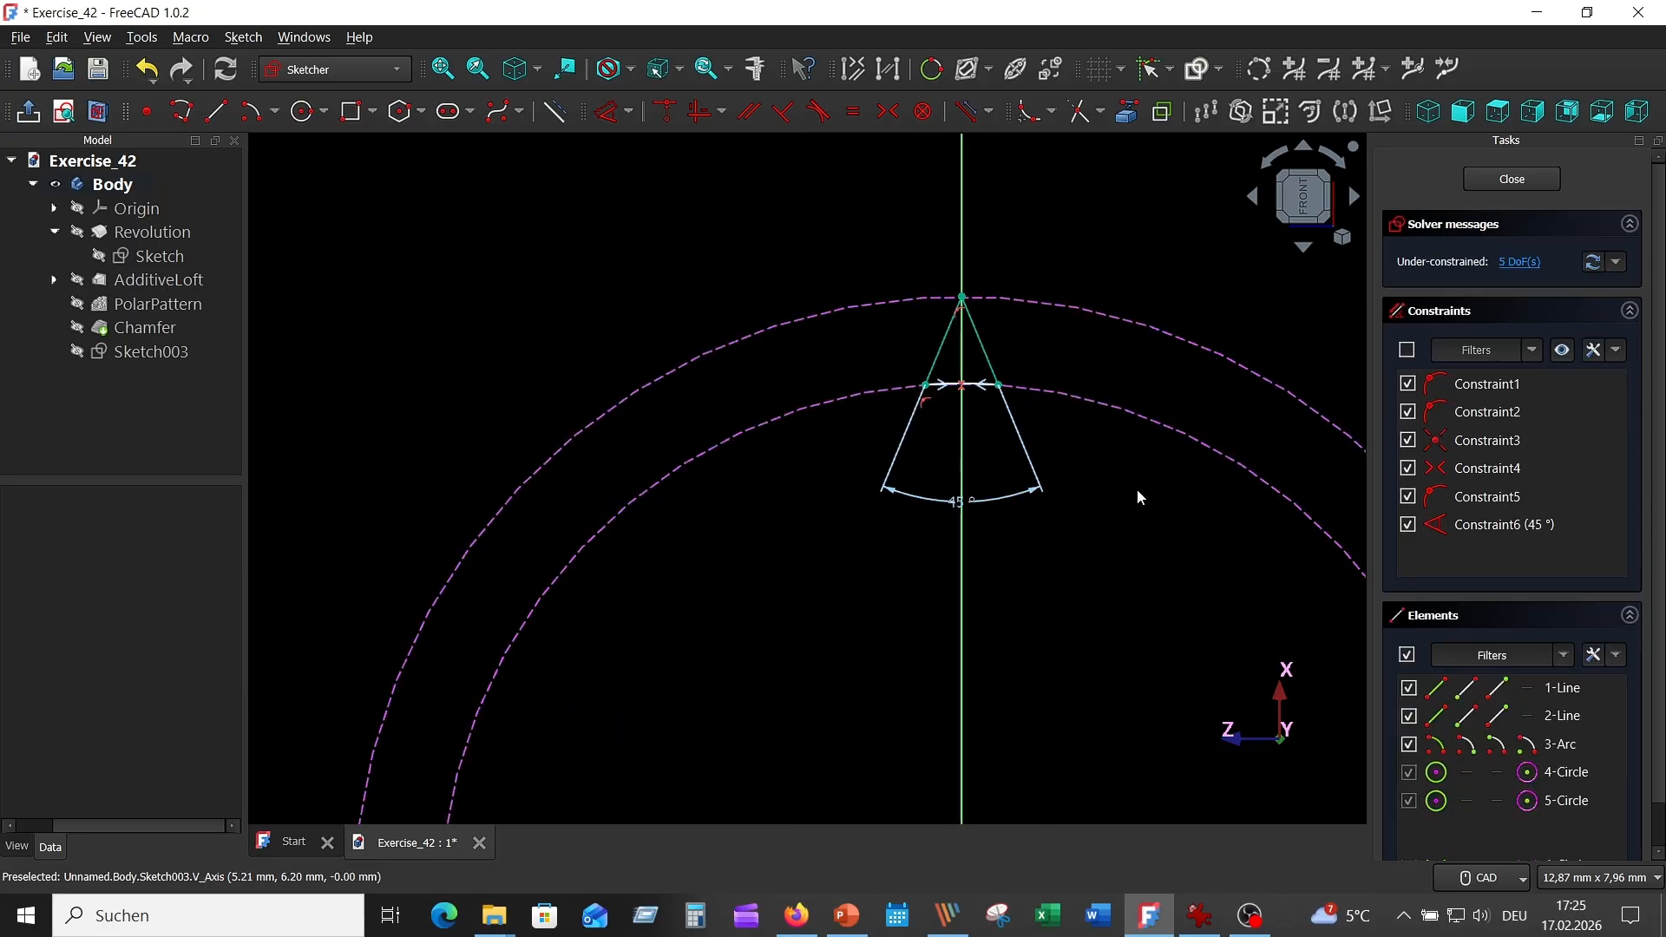
Step: Dimension the radius of the arc that closes the V profile
click(609, 114)
click(979, 387)
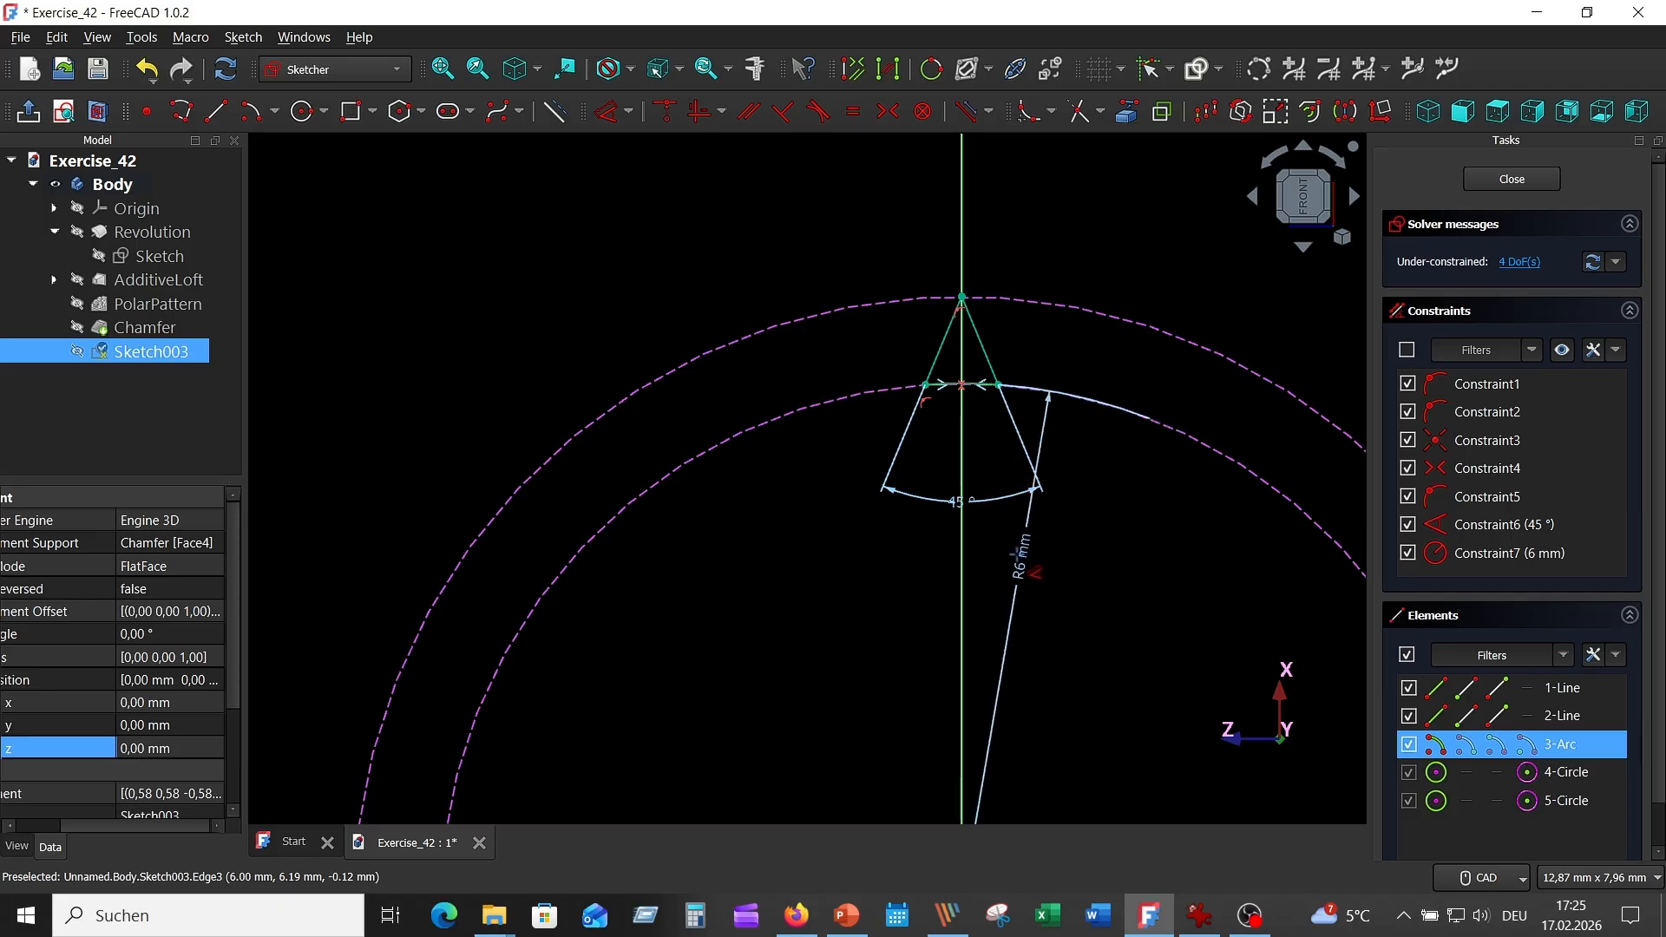
click(1014, 611)
key(Return)
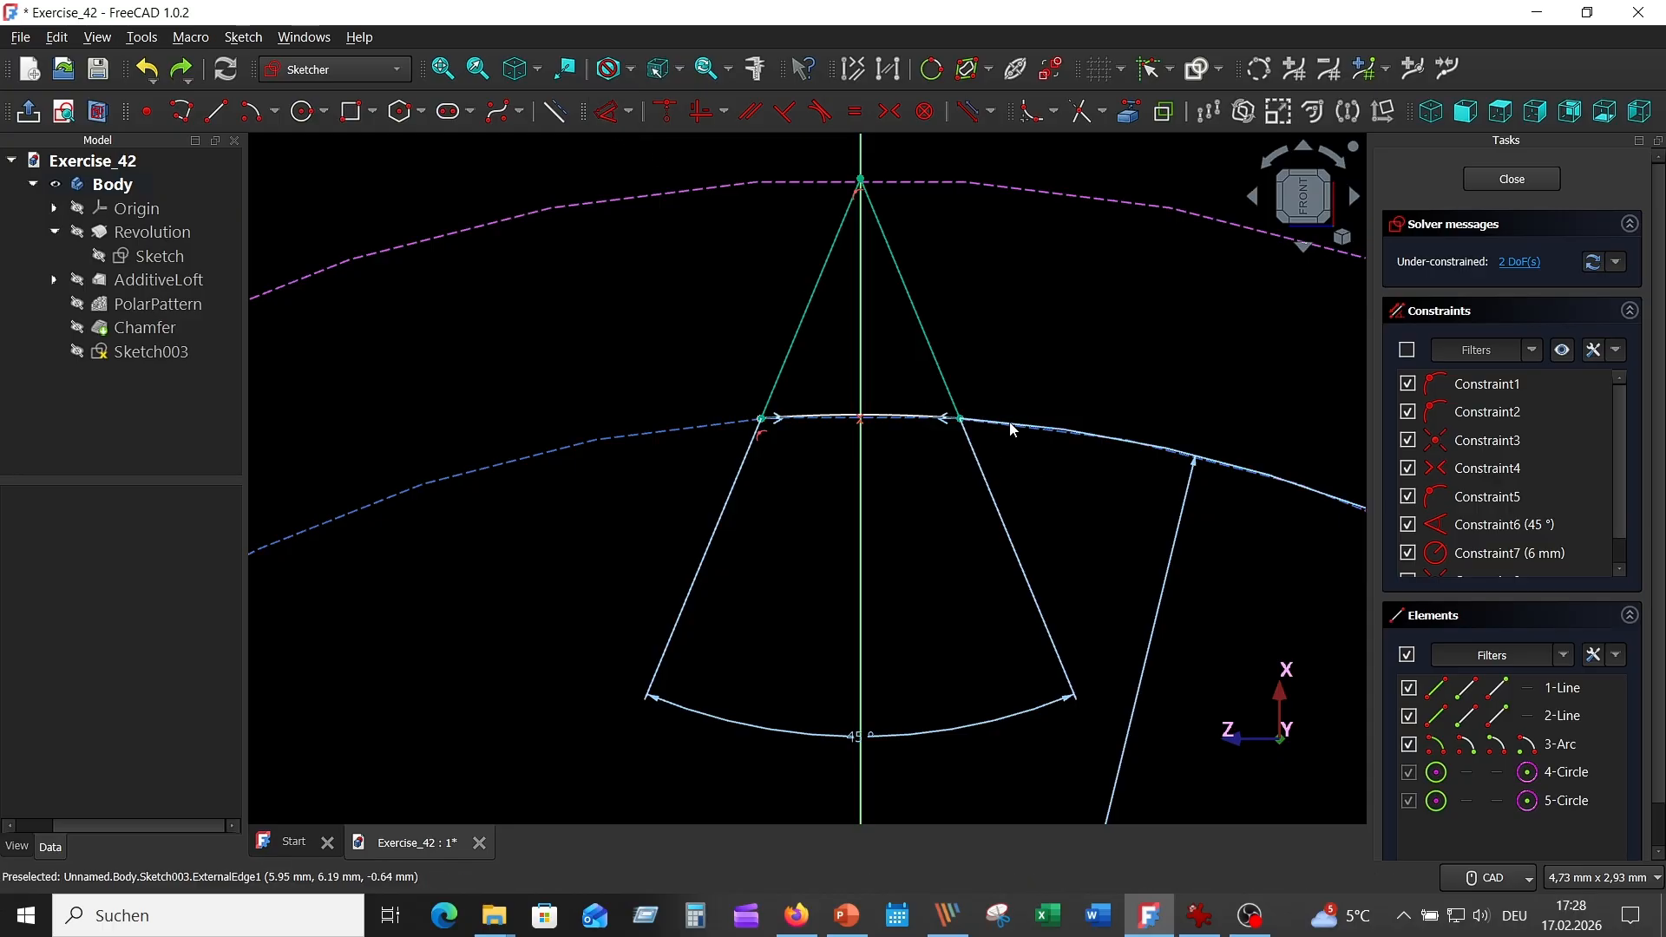
Step: Align the arc's two endpoints horizontally with a horizontal constraint
click(963, 428)
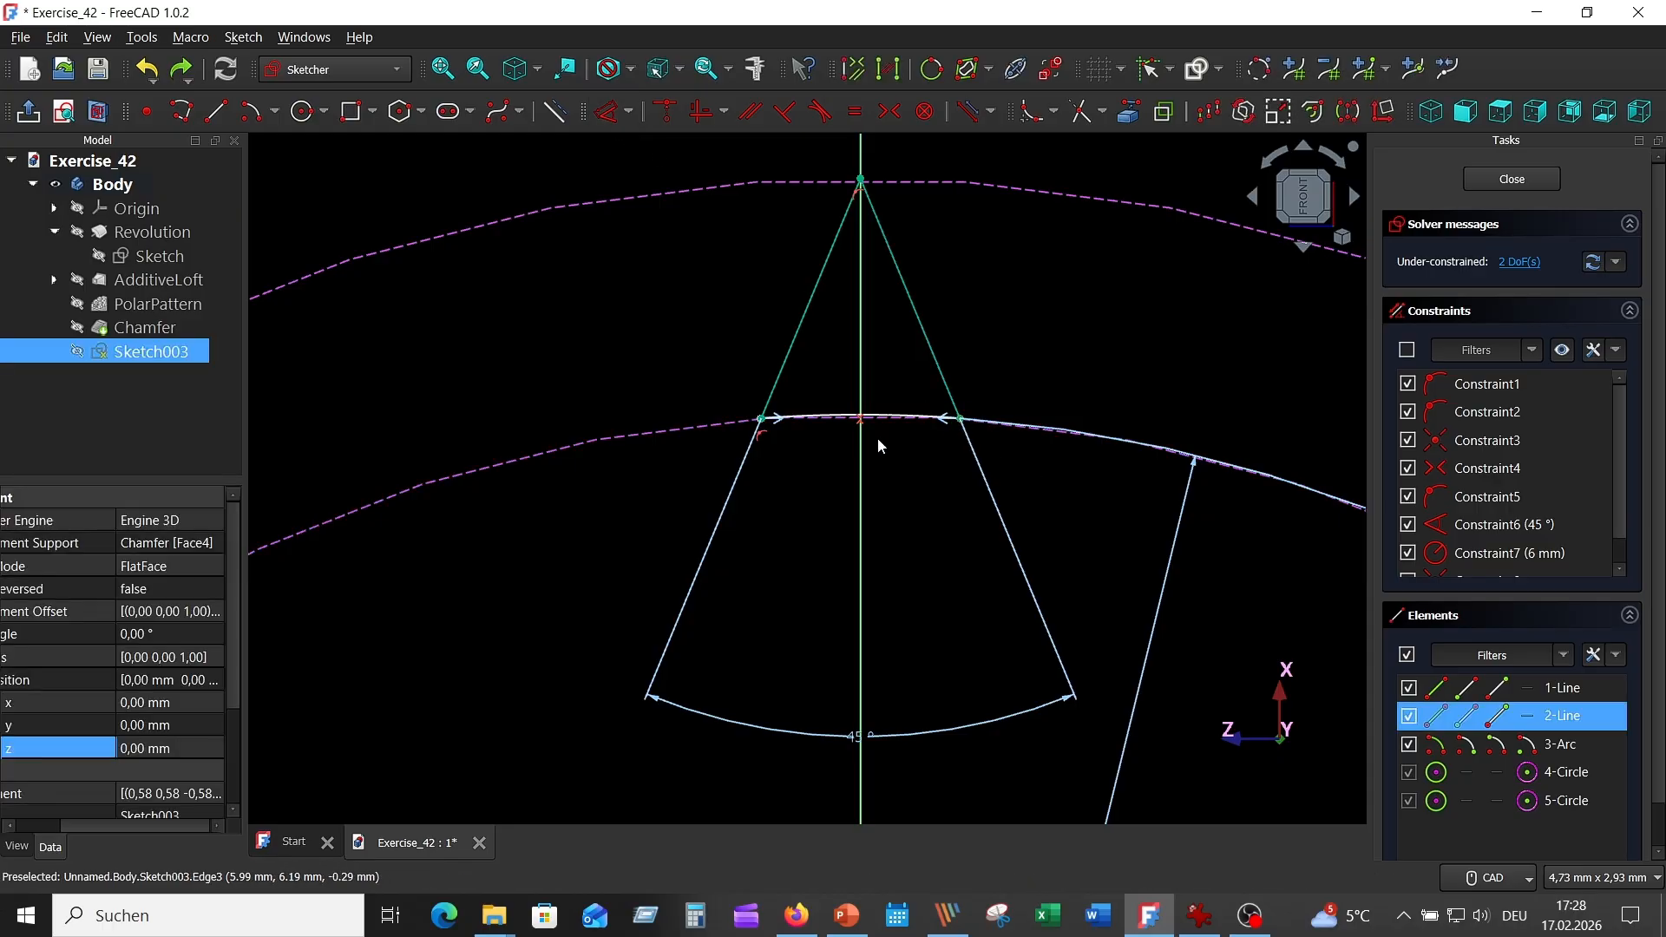
click(763, 422)
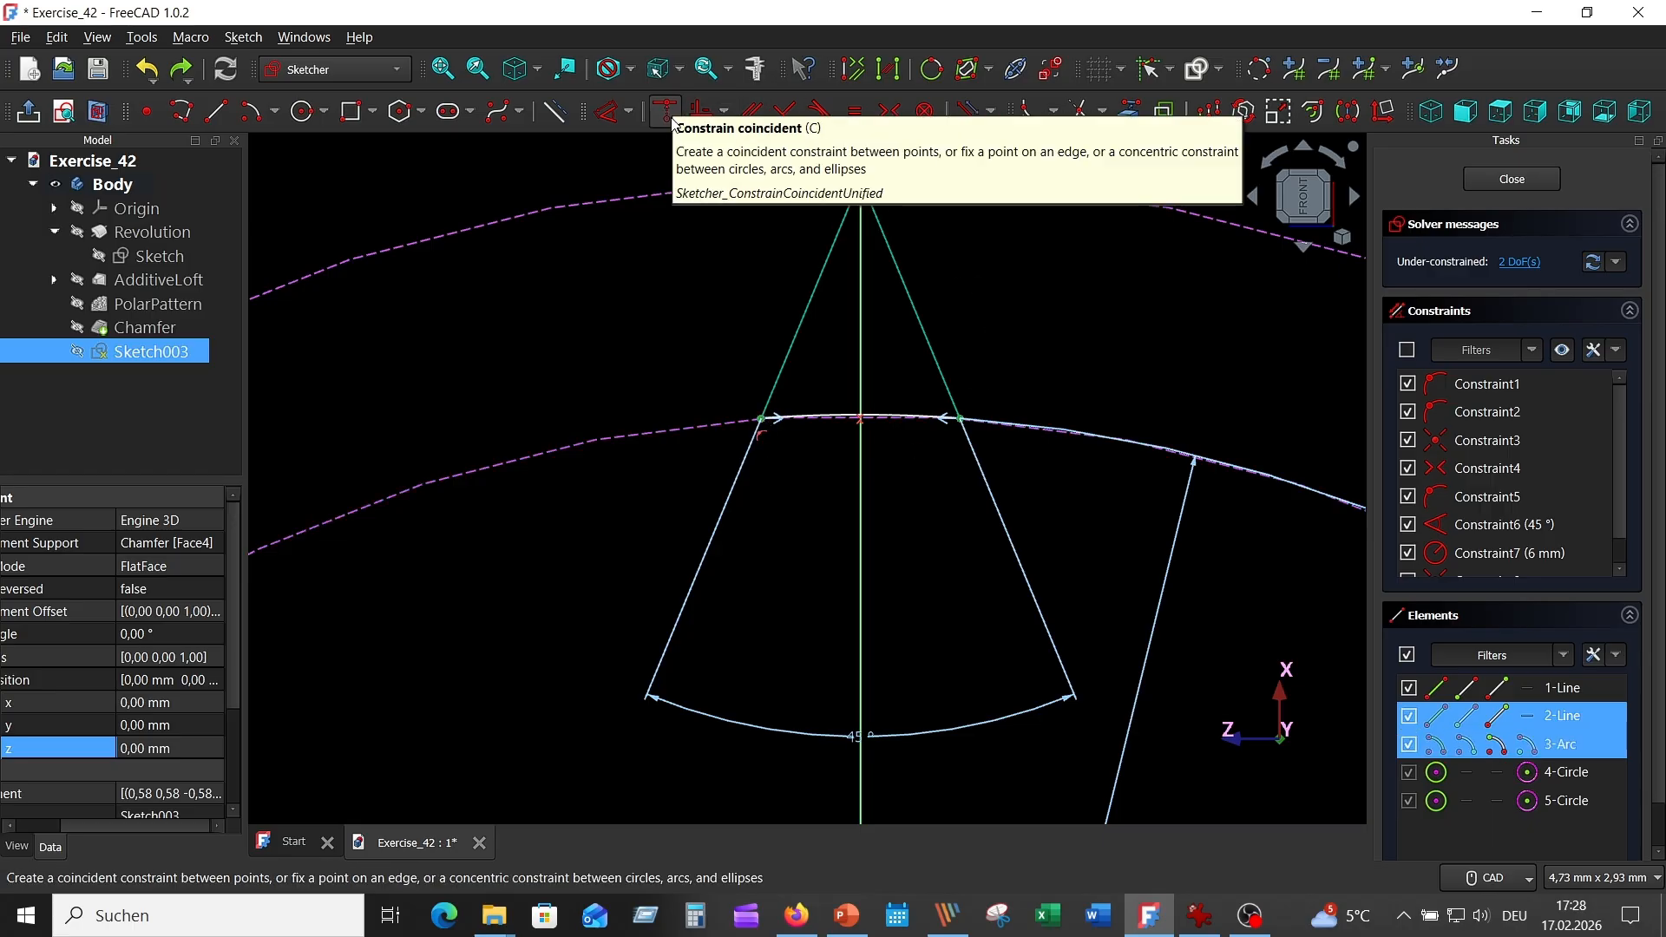
click(705, 111)
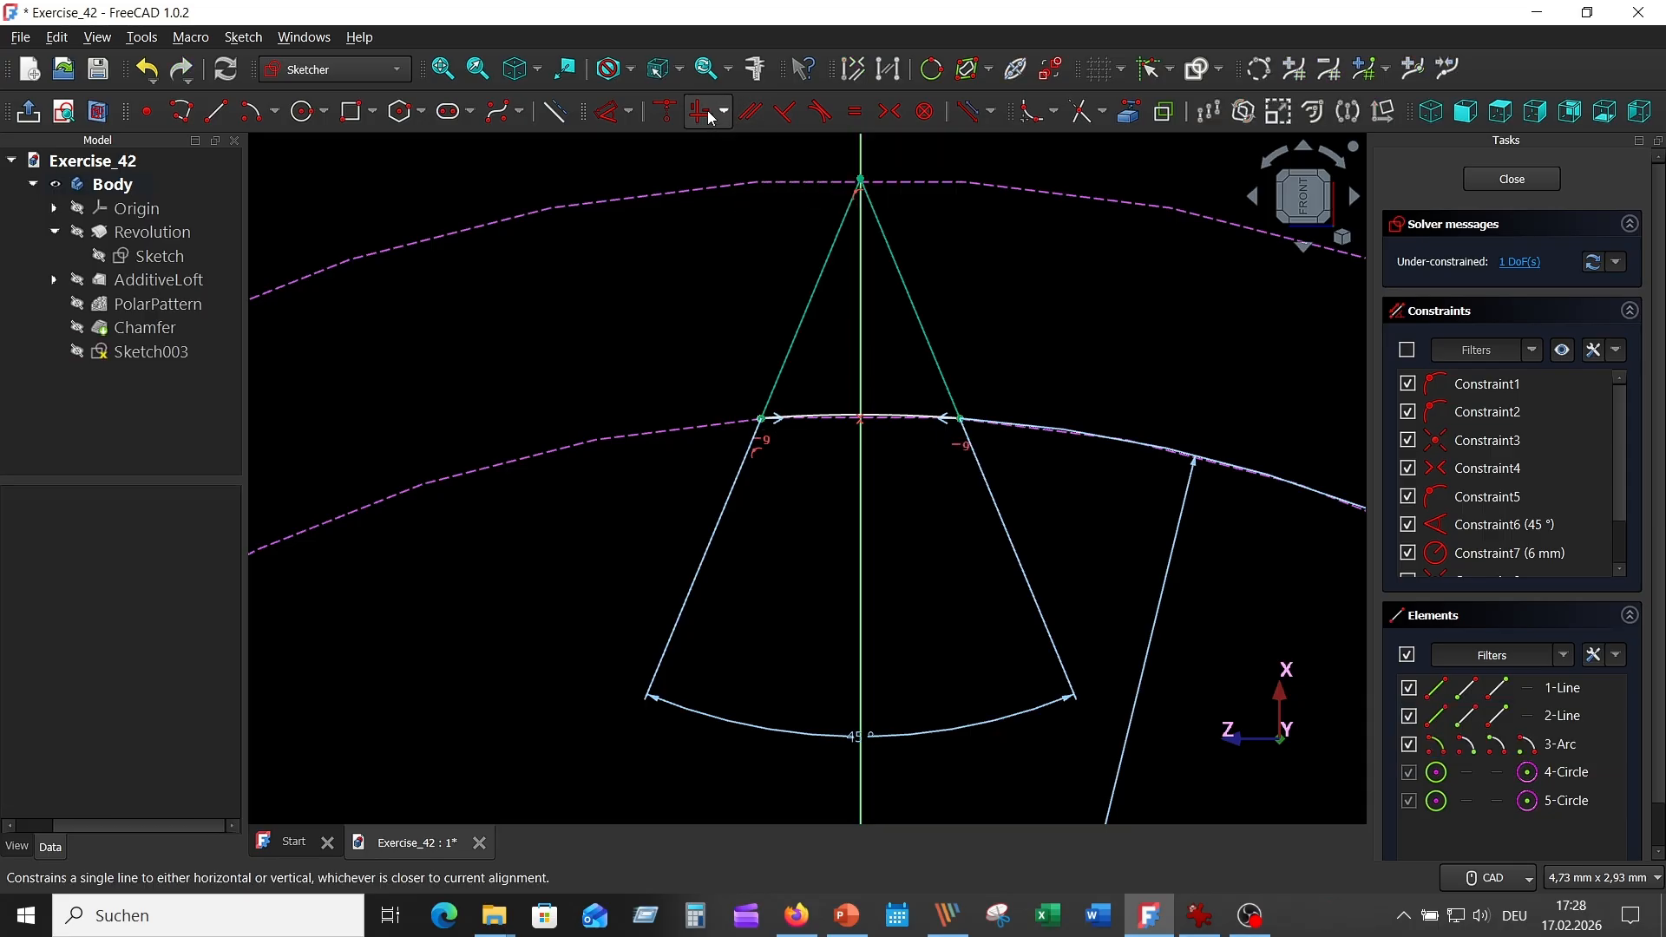
Step: Dimension the opening angle of the closing arc to fully constrain the sketch
click(883, 421)
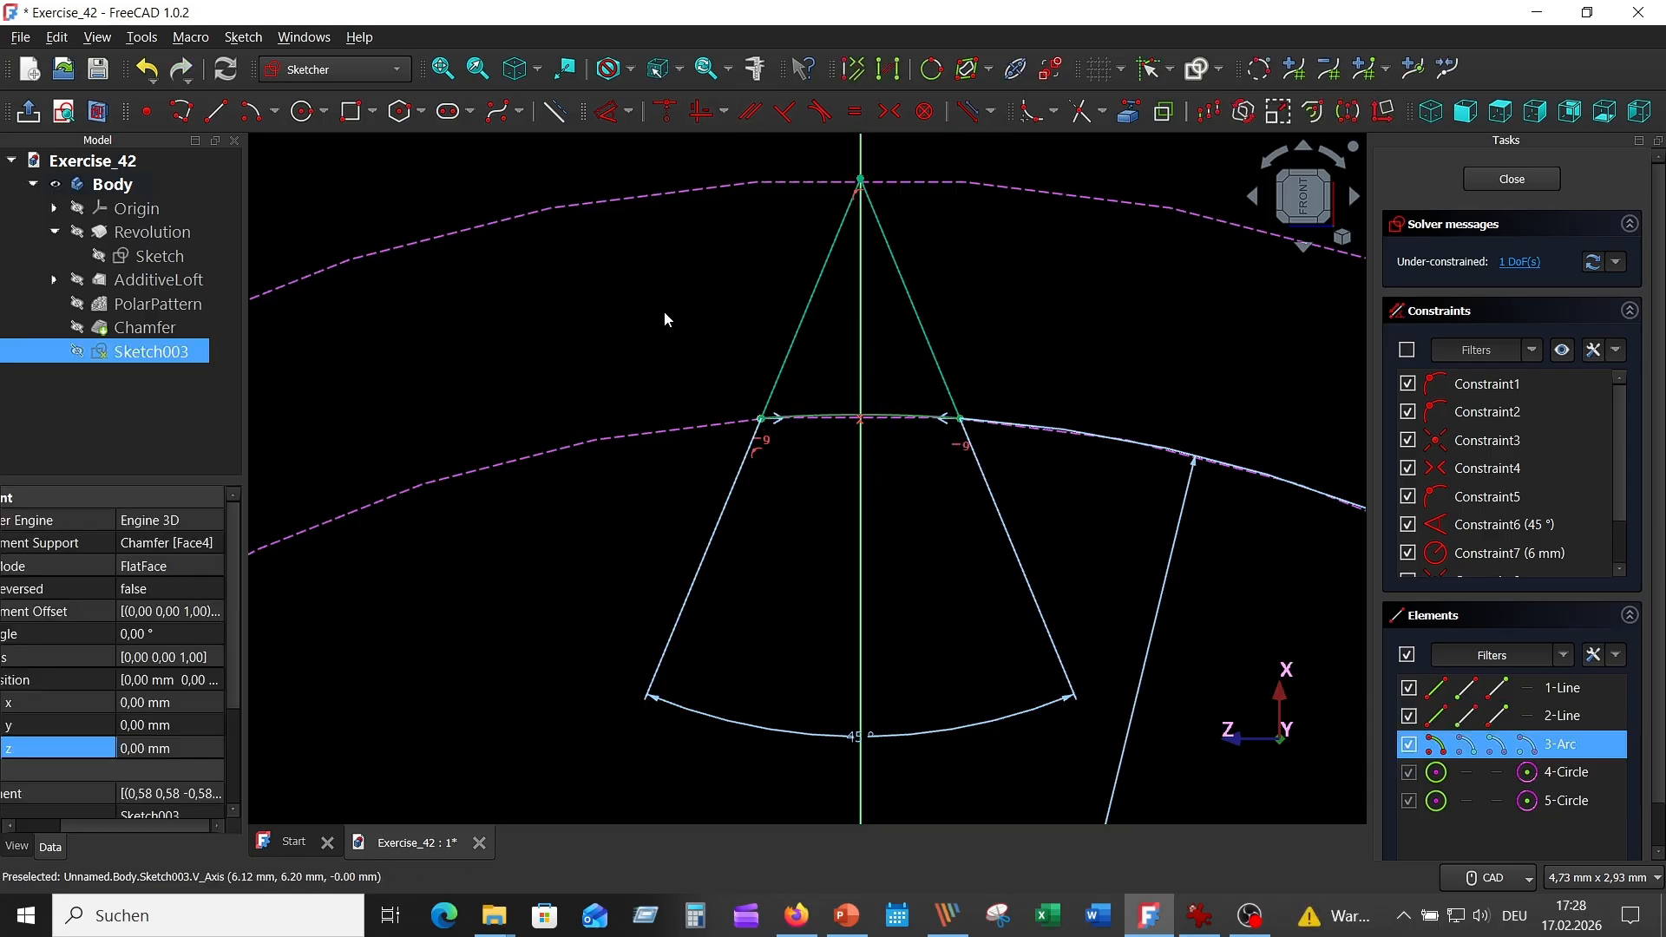
click(609, 111)
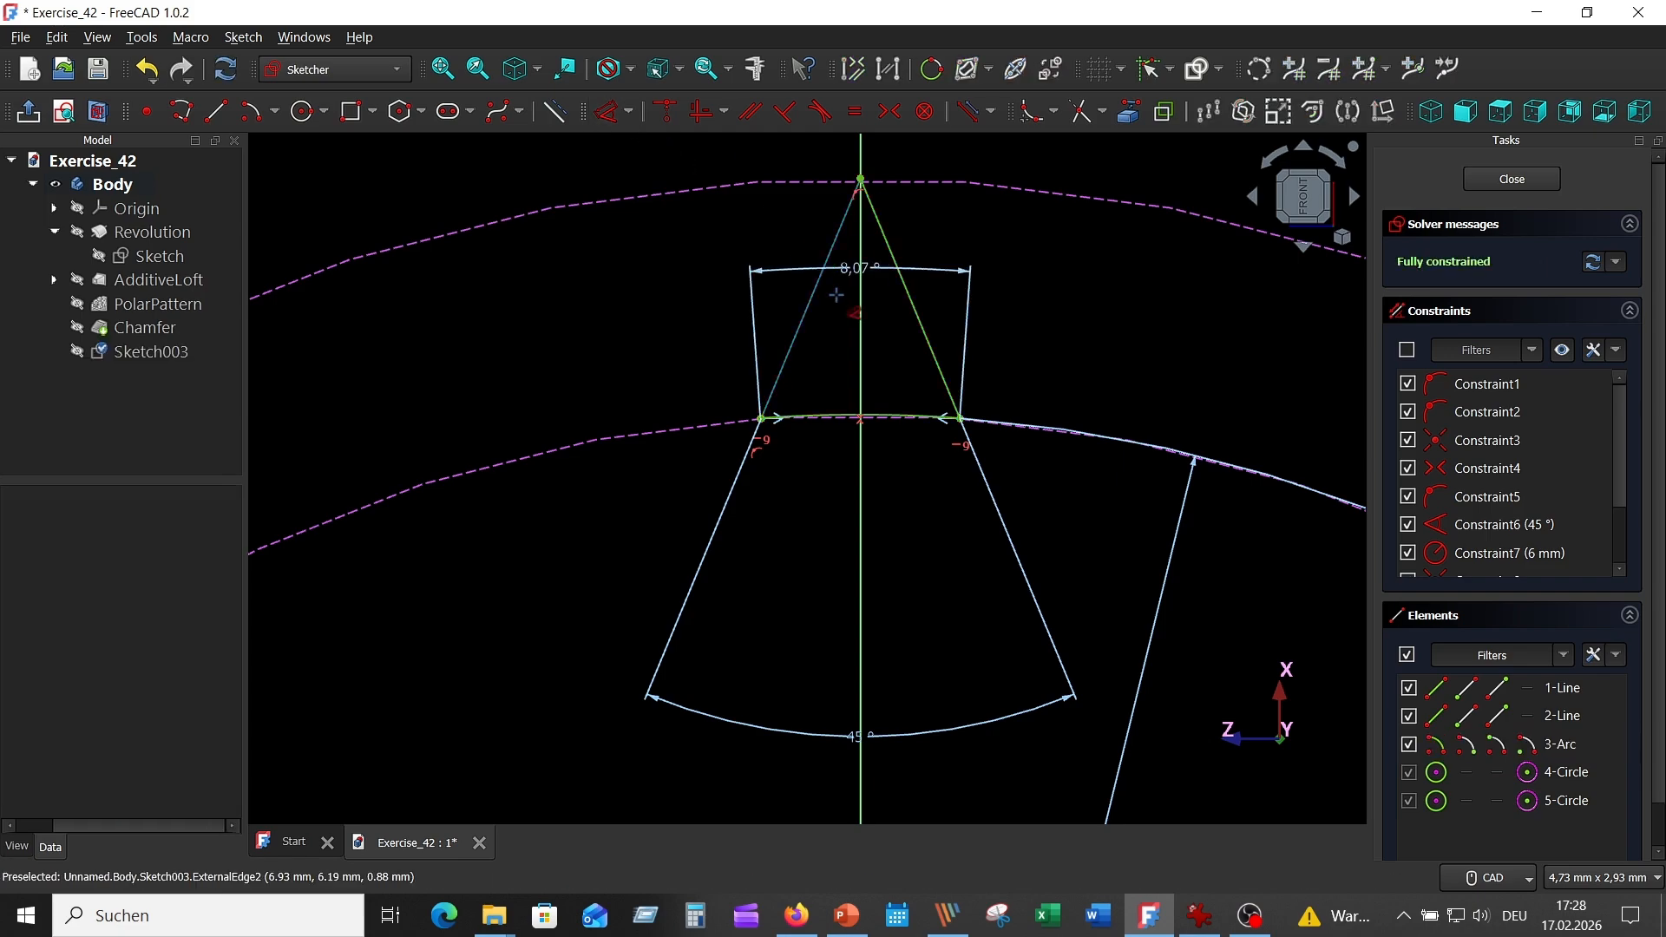
click(894, 378)
click(1009, 496)
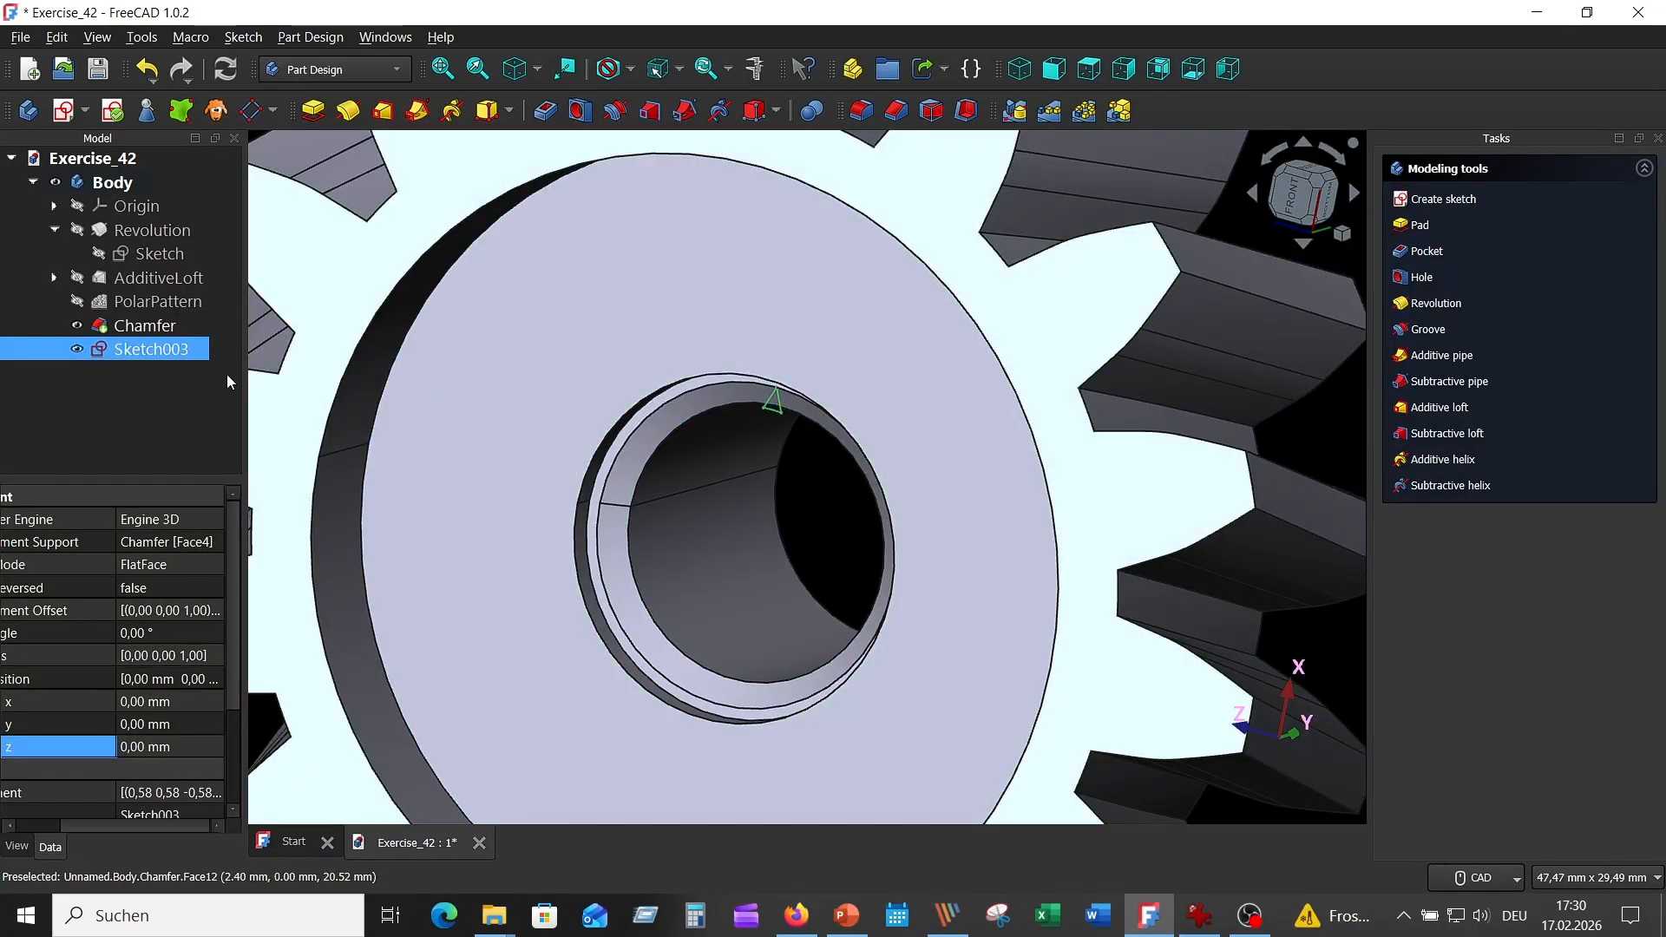
Step: Cut the V-shaped sketch as a pocket through the whole bore using the Through all type
click(545, 110)
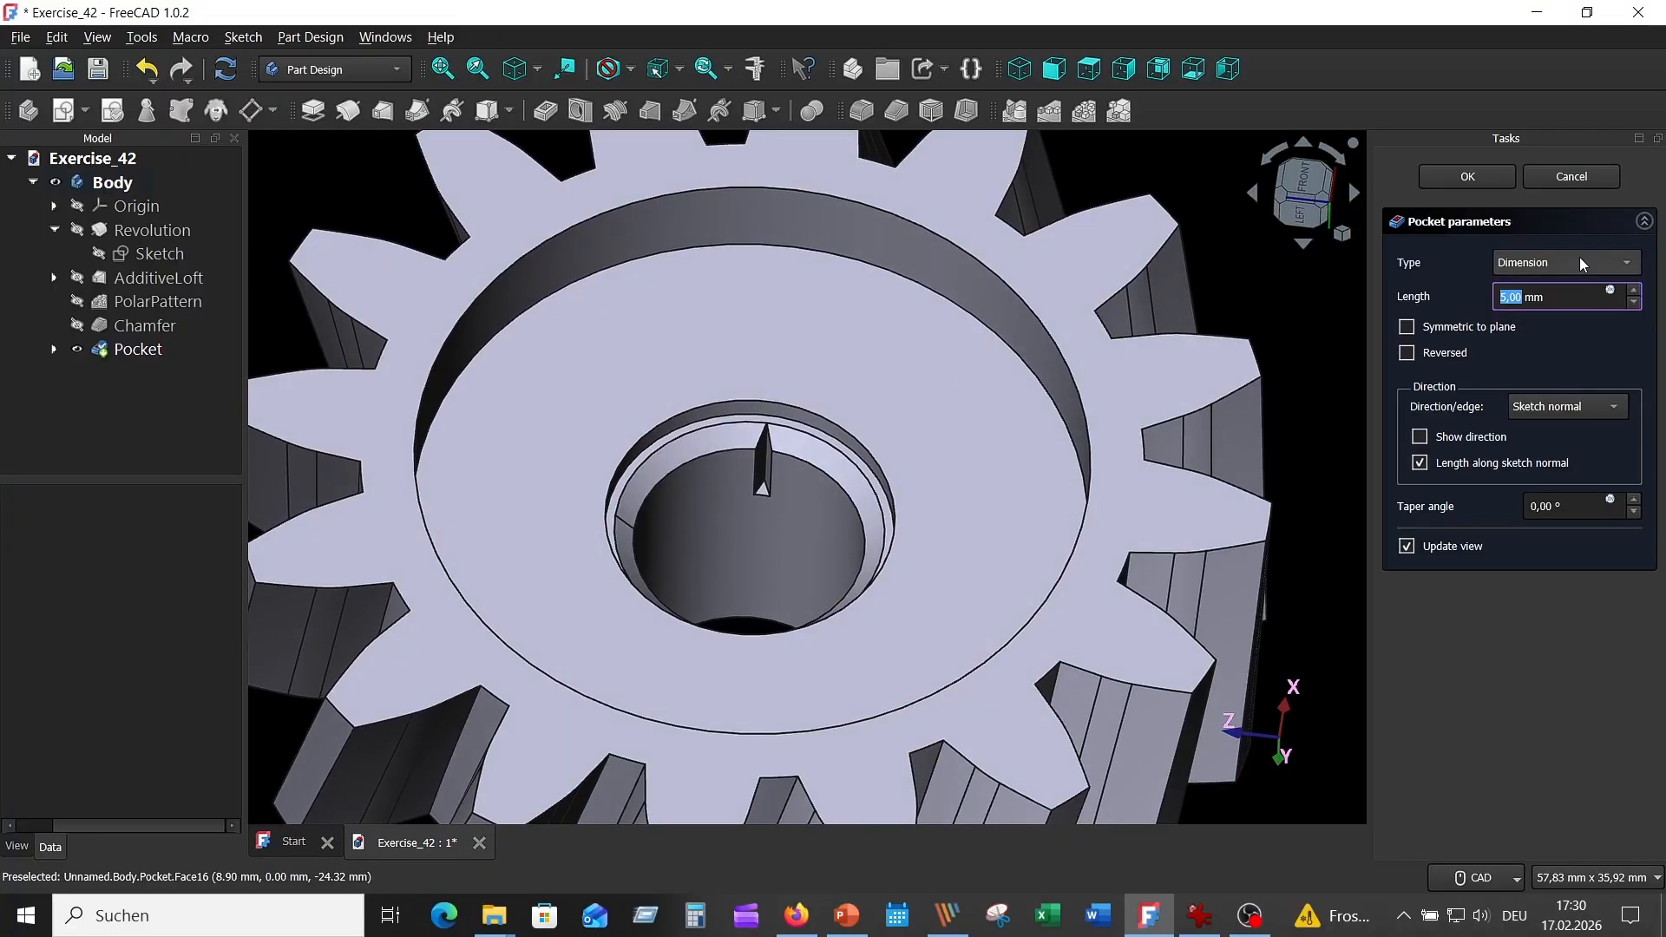
click(1577, 260)
click(1575, 287)
middle_drag(1214, 286, 1379, 232)
click(1480, 176)
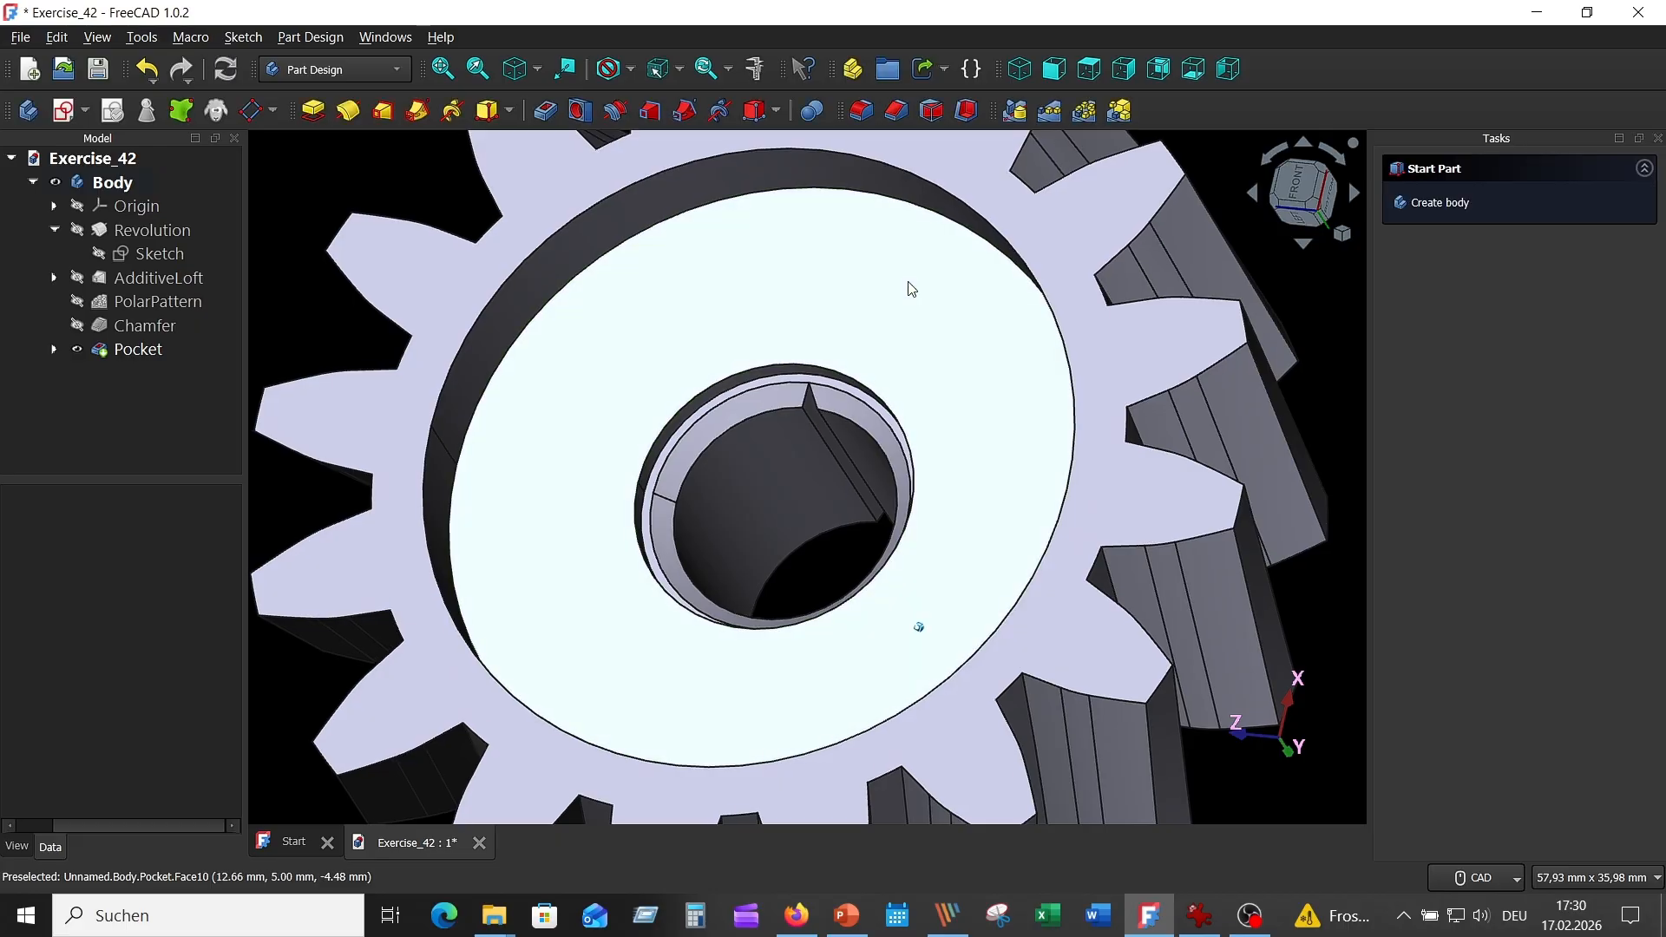
Step: Check the pocket count in the reference drawing and create a polar pattern of the V pocket about the base Y axis
mouse_move(907, 286)
middle_down()
mouse_move(1044, 364)
mouse_move(943, 395)
middle_up()
scroll(1044, 364, down, 1)
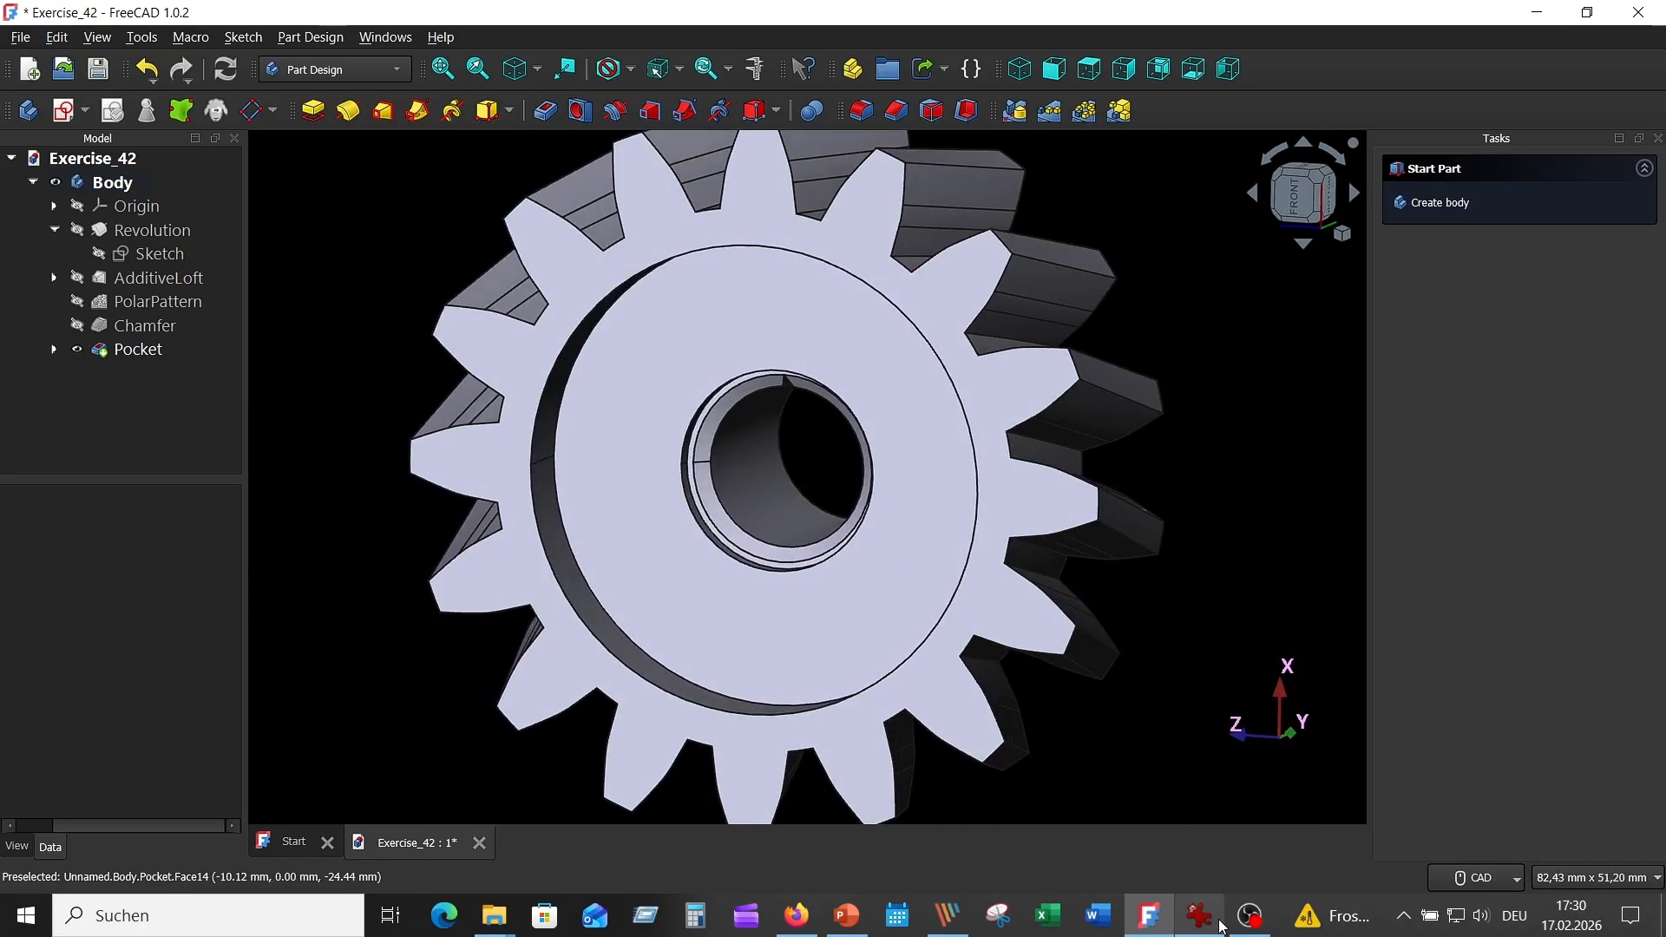
click(1215, 923)
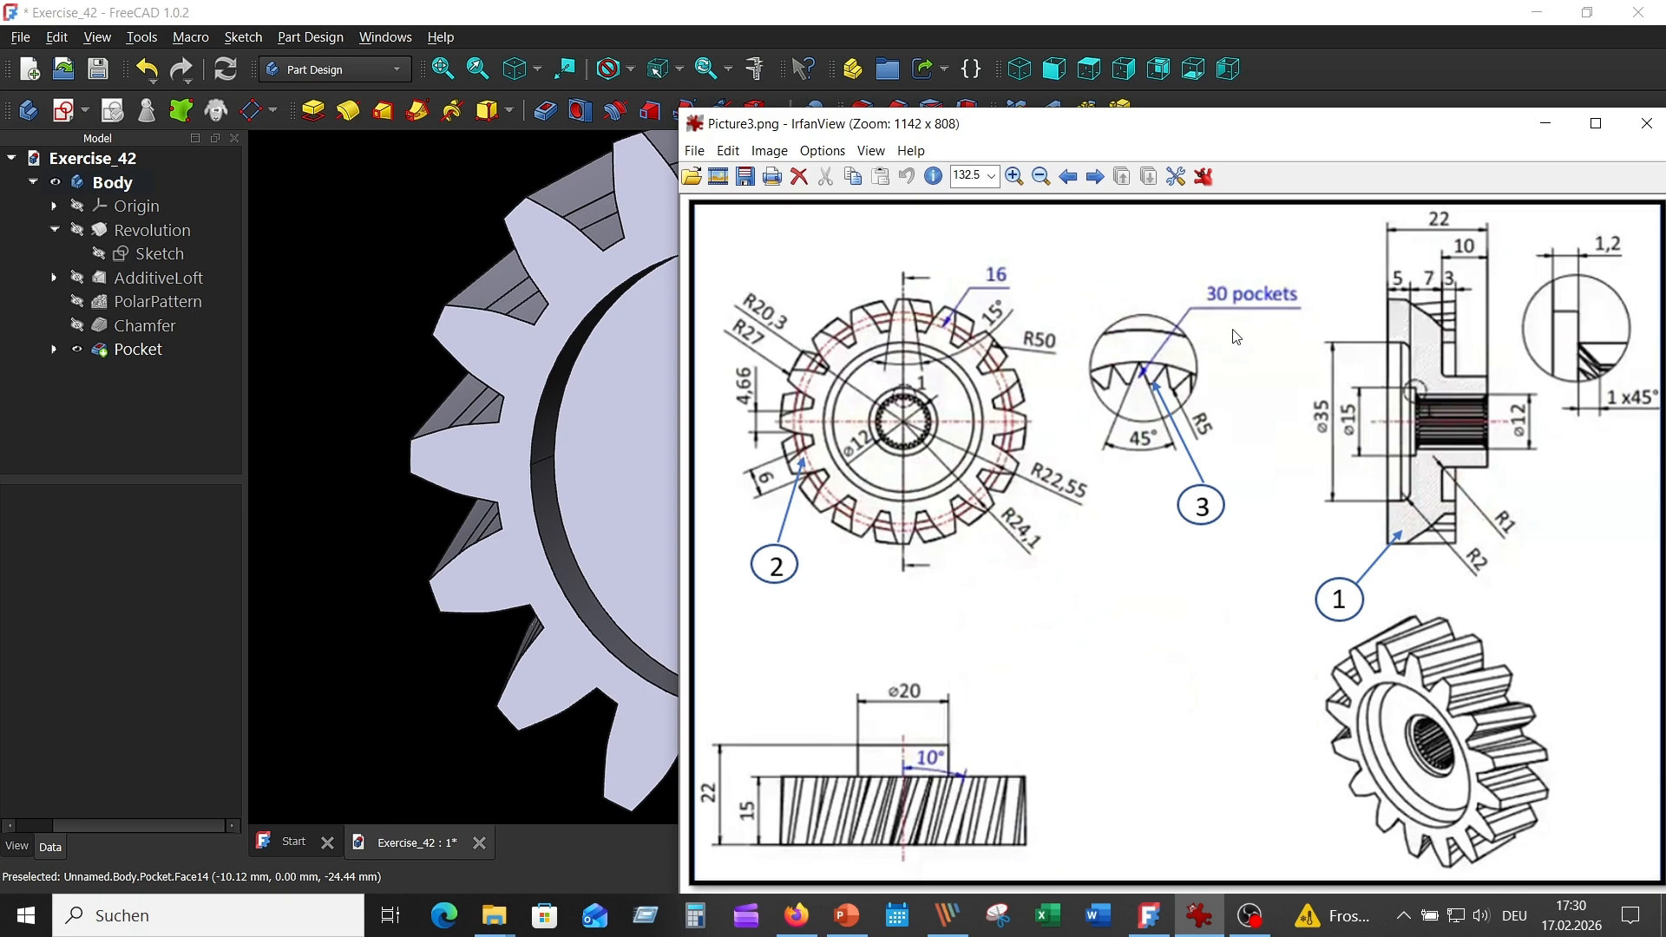
click(417, 195)
click(139, 351)
click(139, 353)
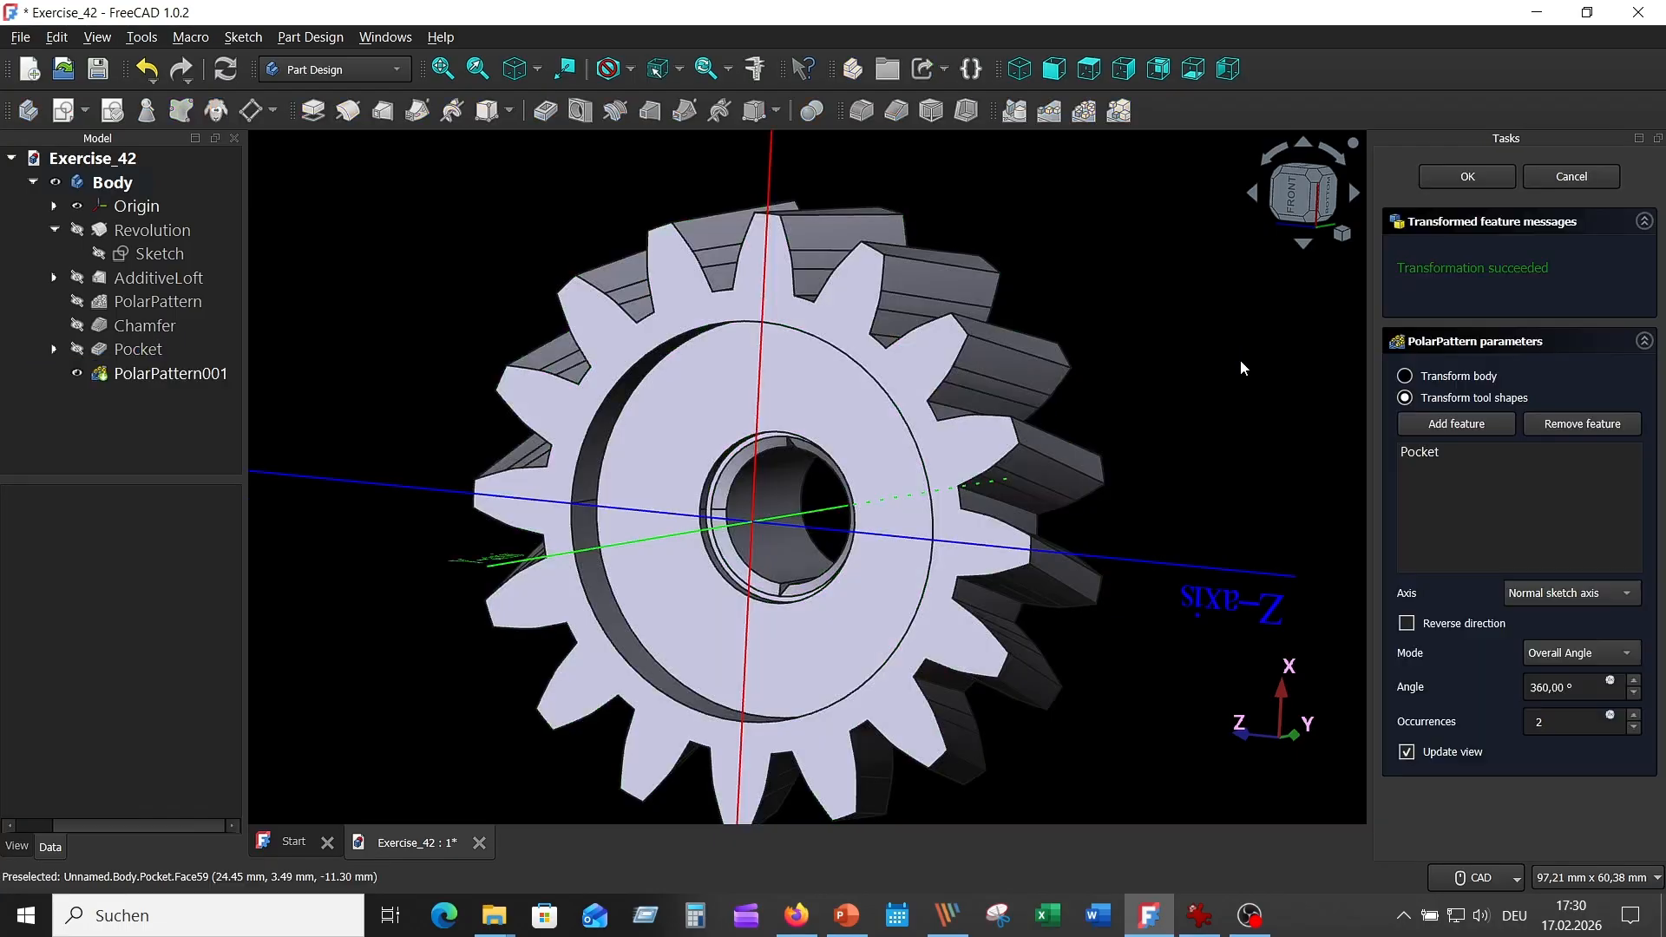
middle_drag(1241, 359, 1126, 486)
scroll(1126, 485, down, 1)
click(1347, 179)
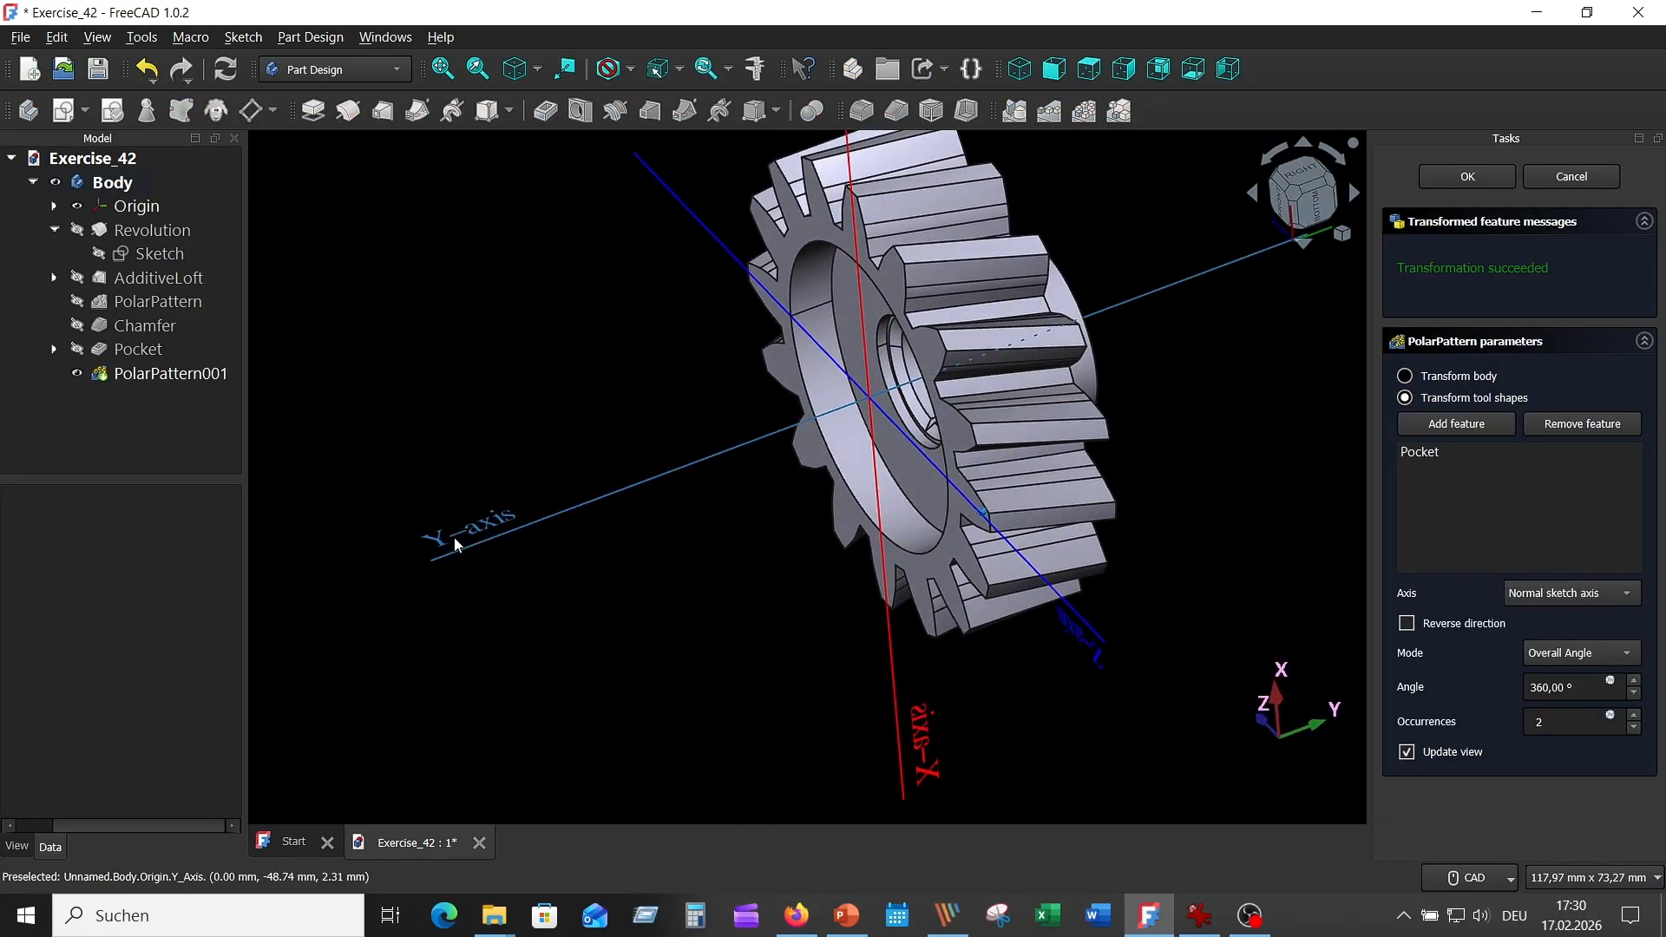
click(1581, 592)
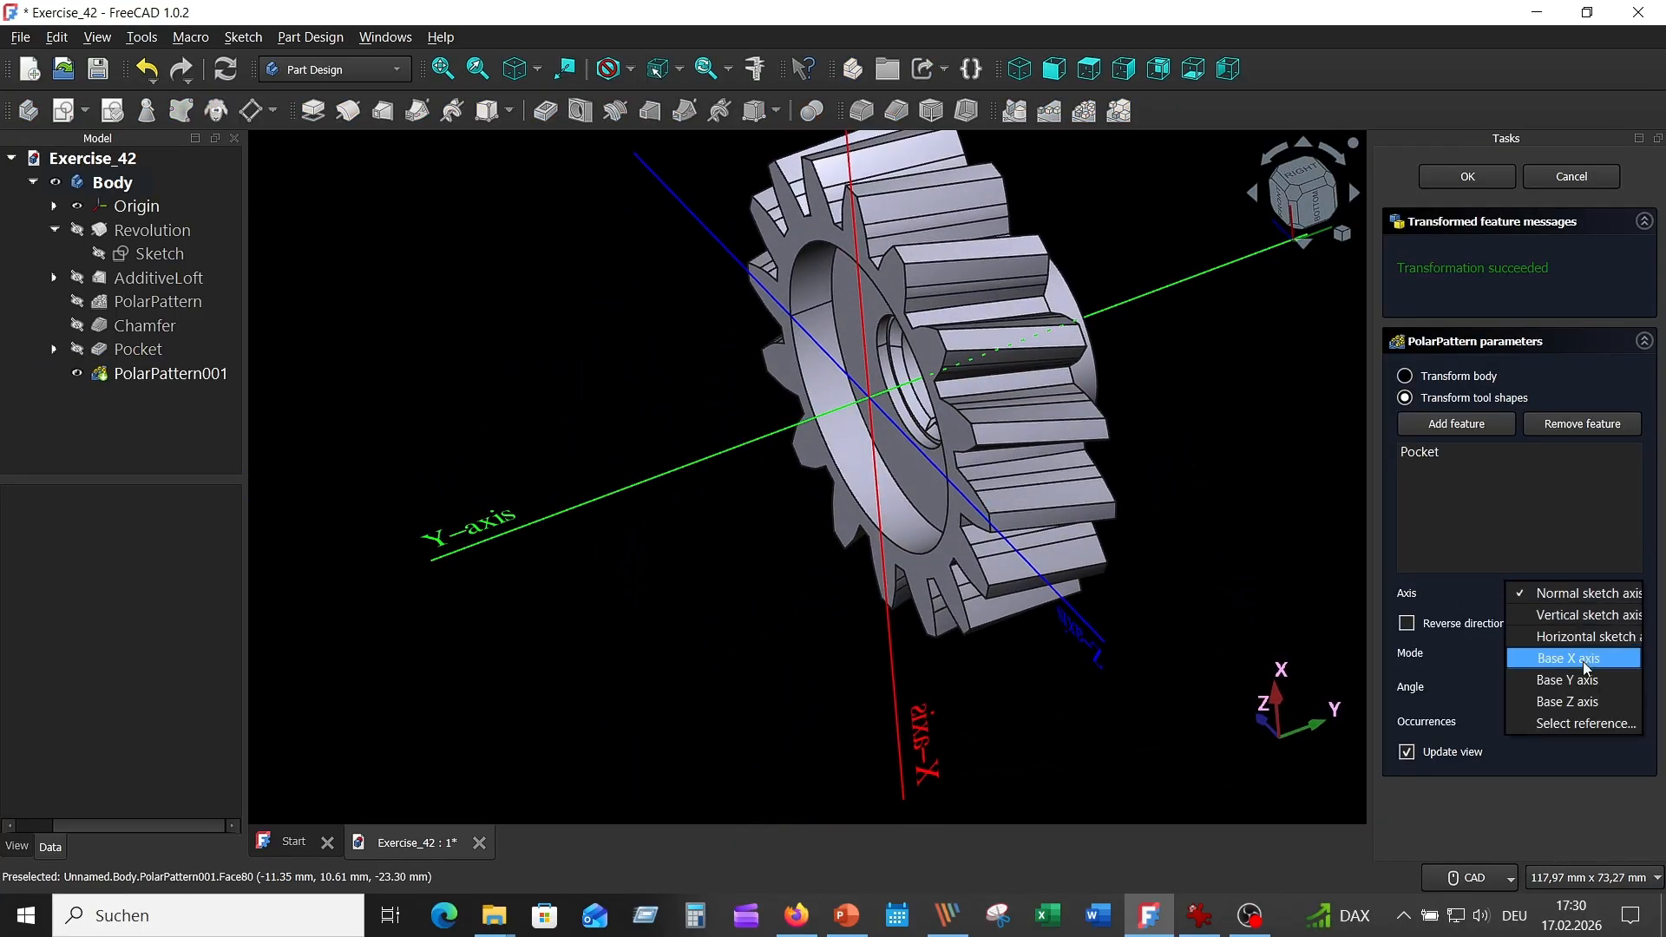
click(1573, 685)
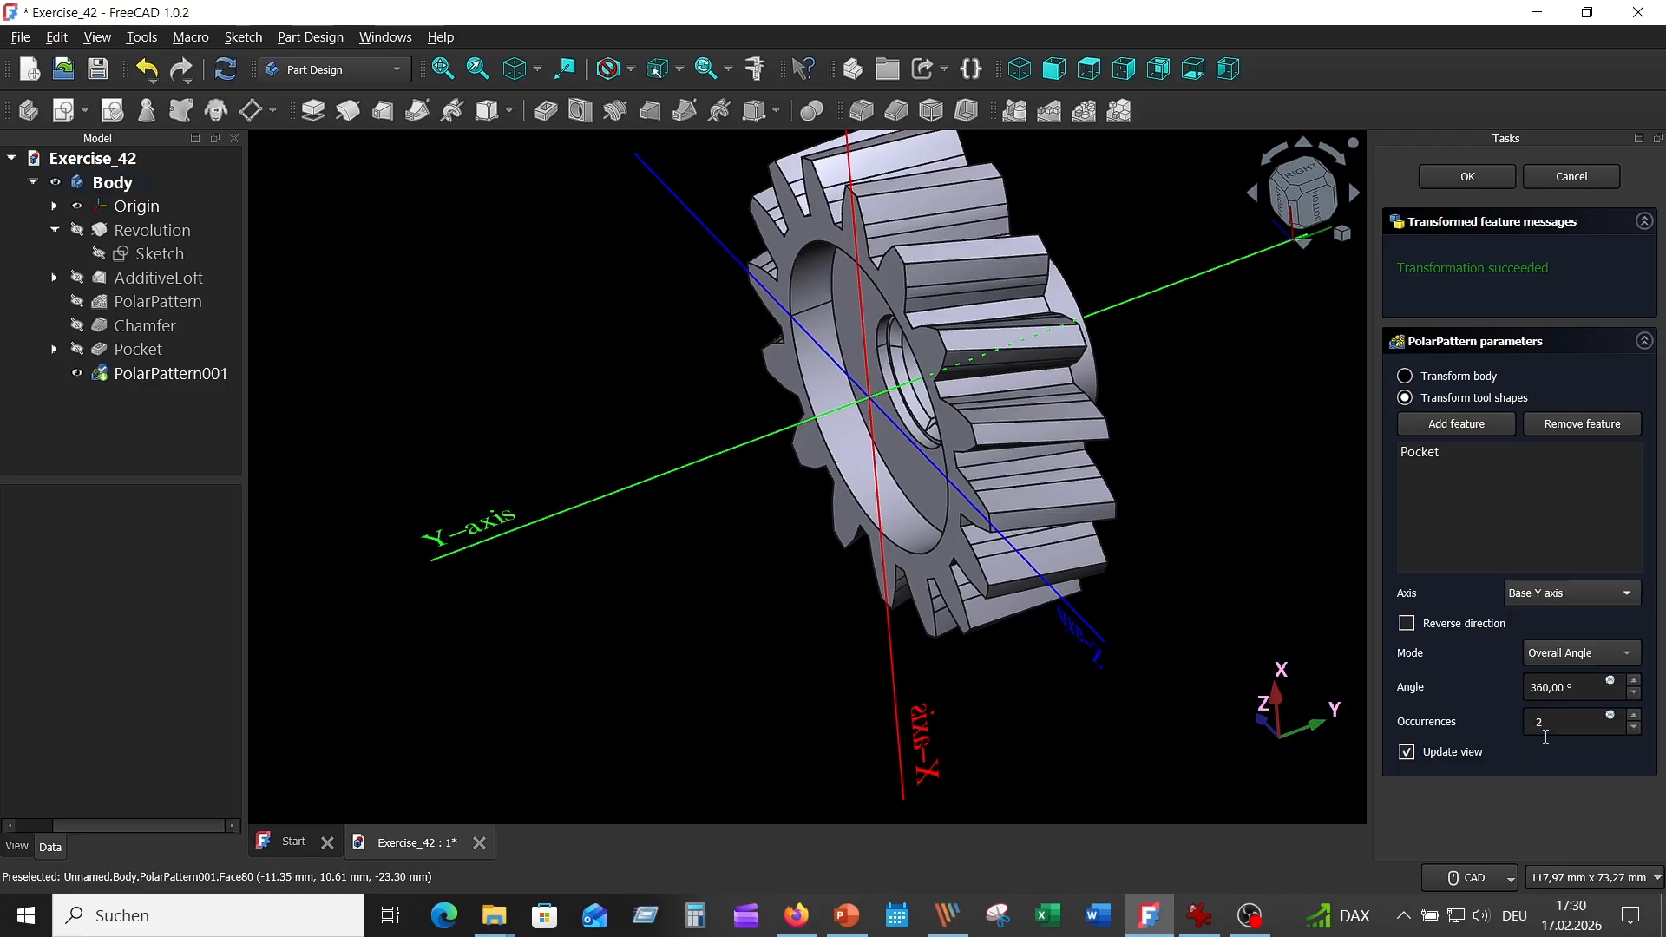
Step: Set the bore pocket pattern to 30 occurrences and accept it
click(1558, 722)
text(30)
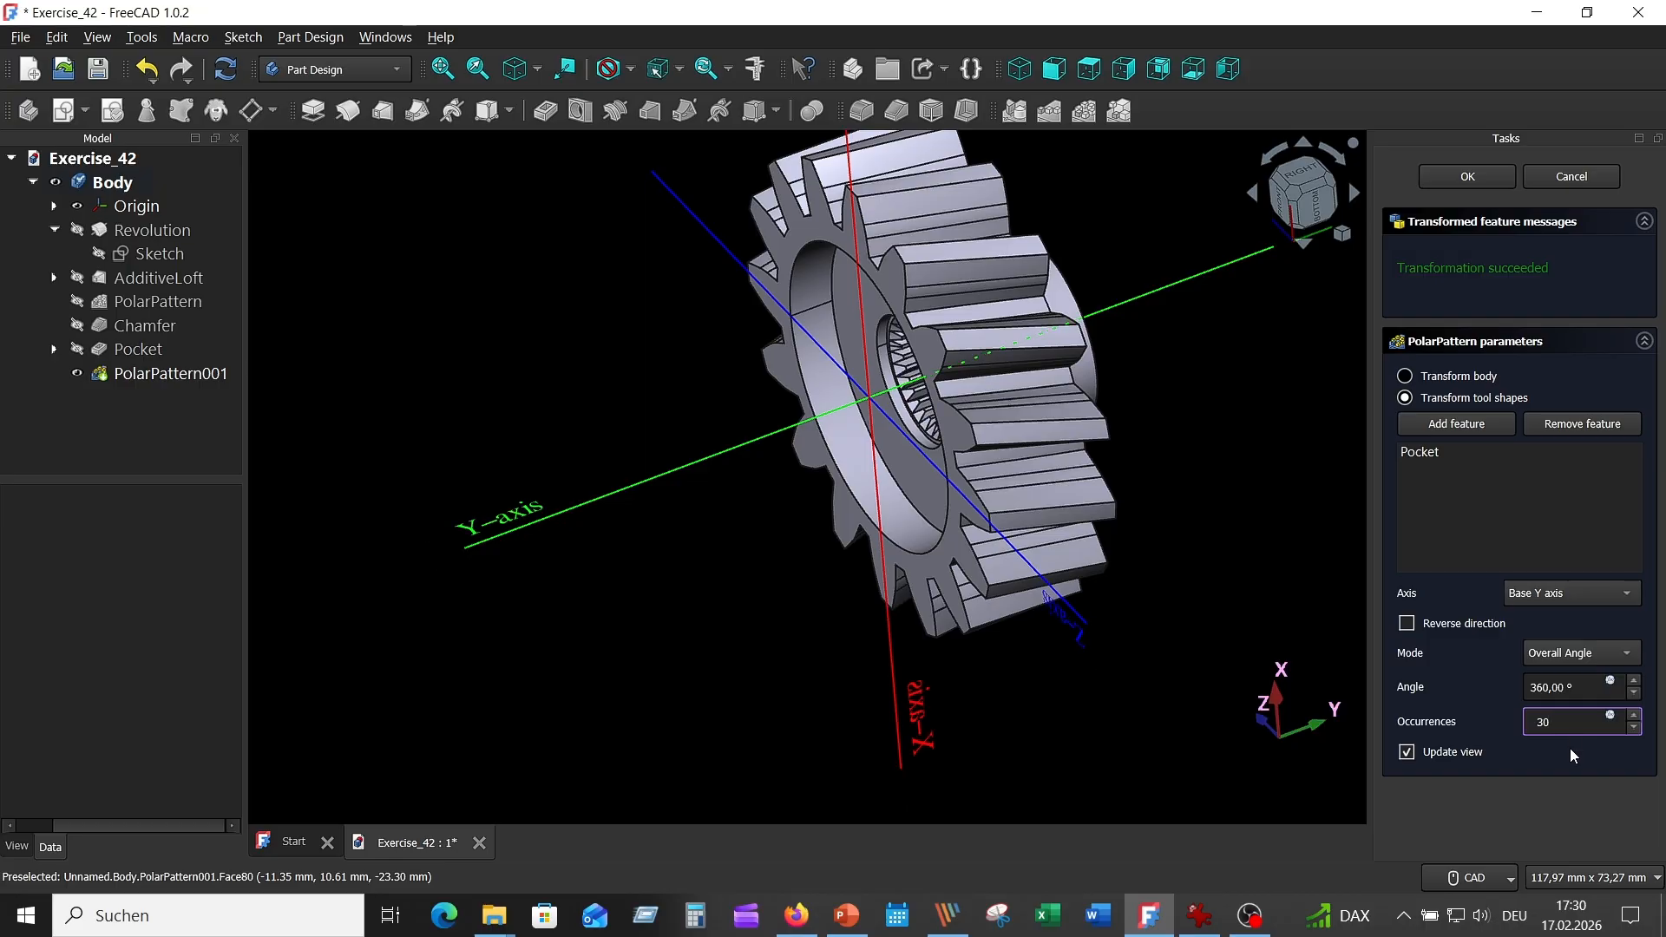
click(1570, 747)
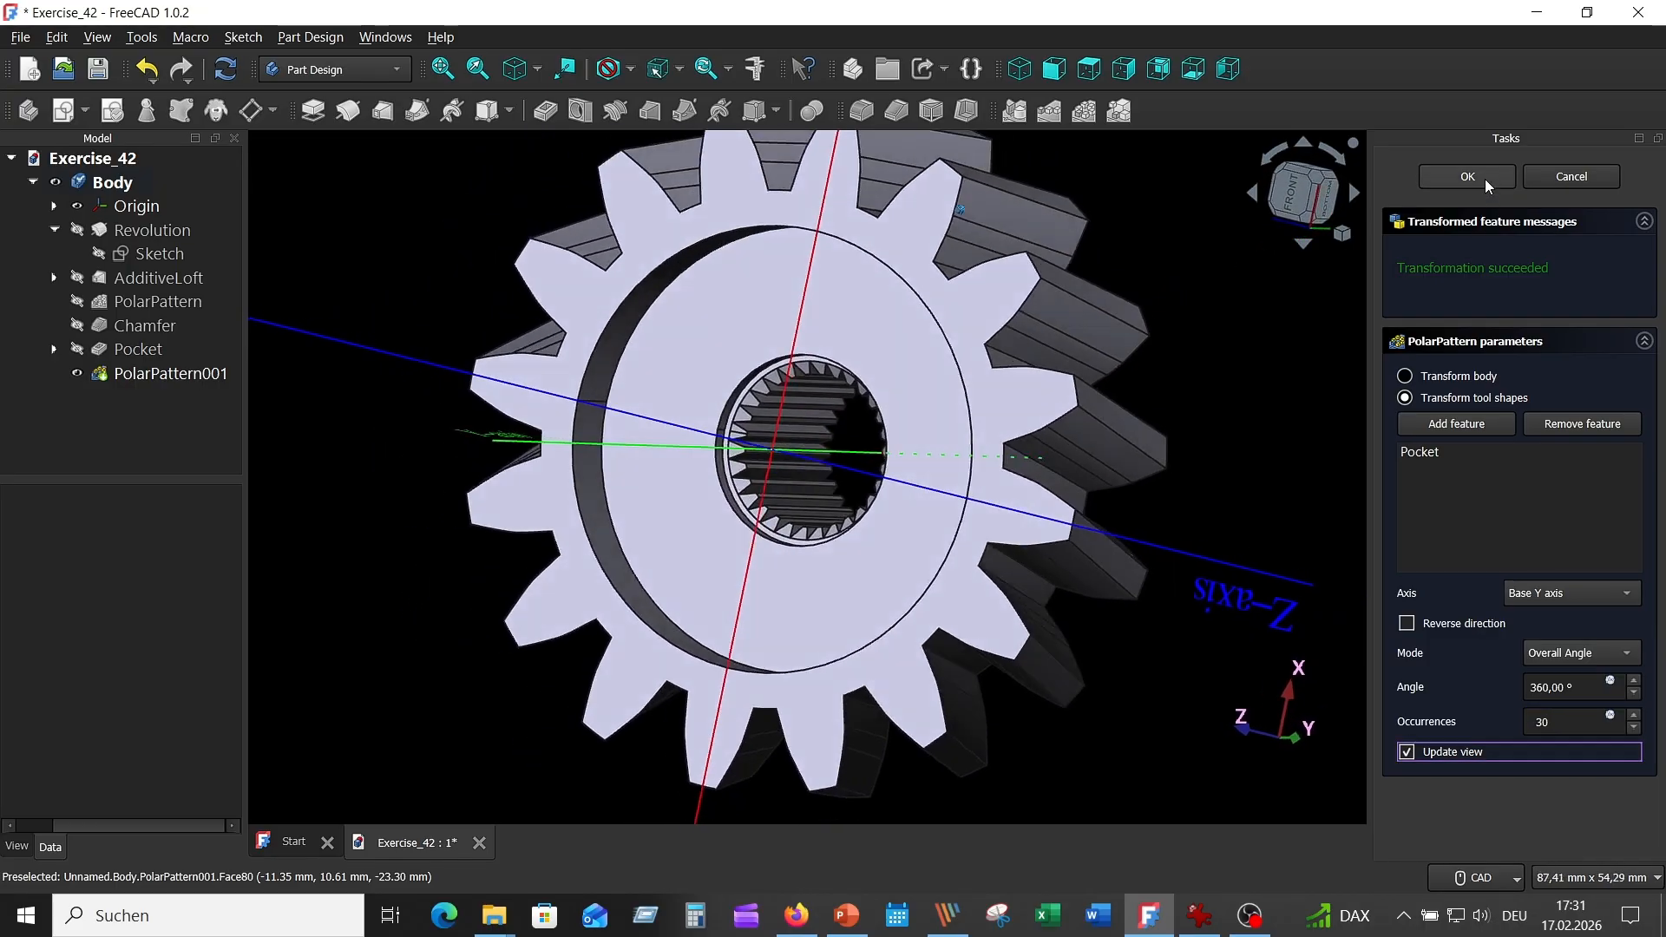
click(1468, 177)
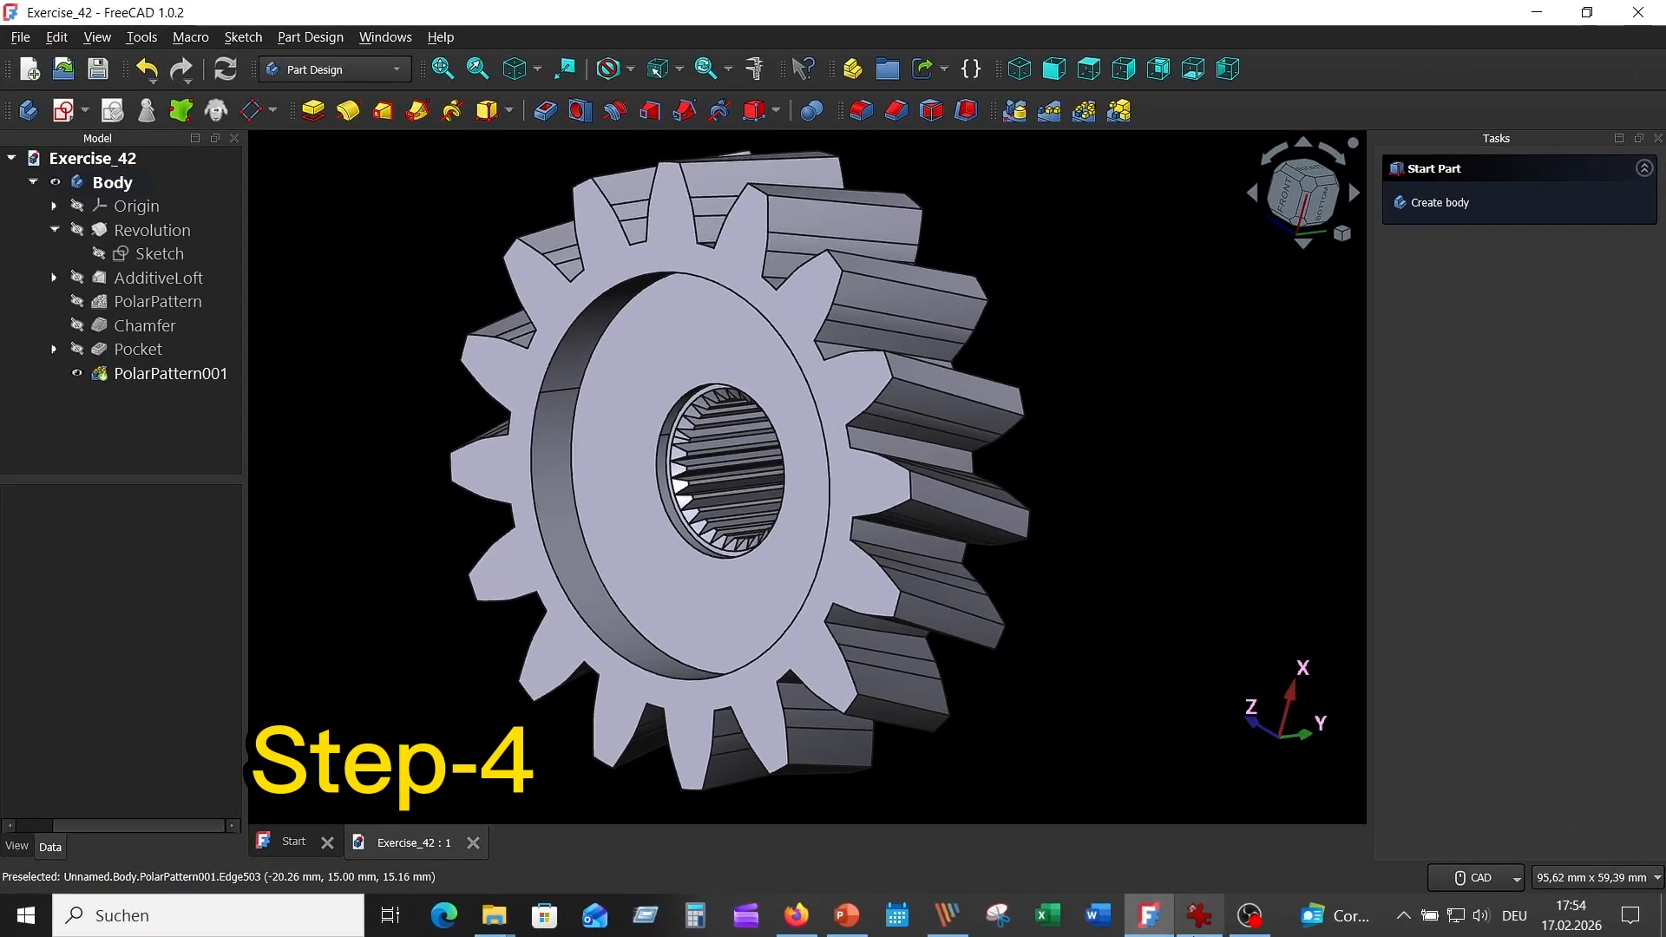
Step: Check the fillet radii in the reference drawing and fillet the circular floor edge of the large front recess with a 2 mm radius
click(1200, 915)
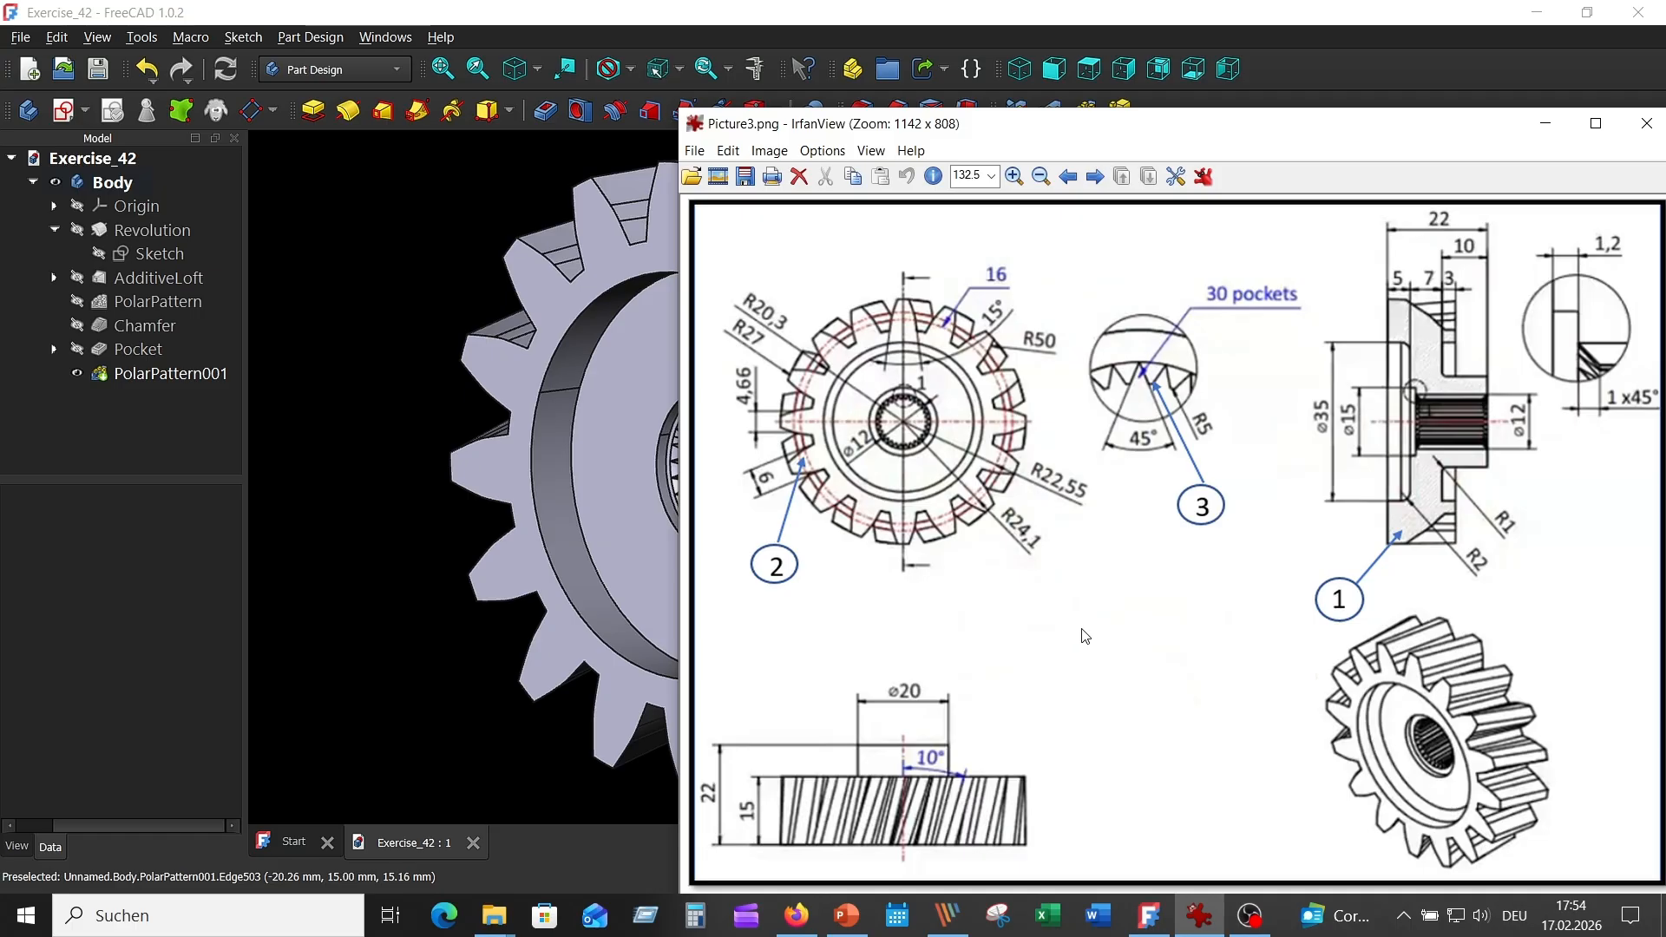
click(424, 625)
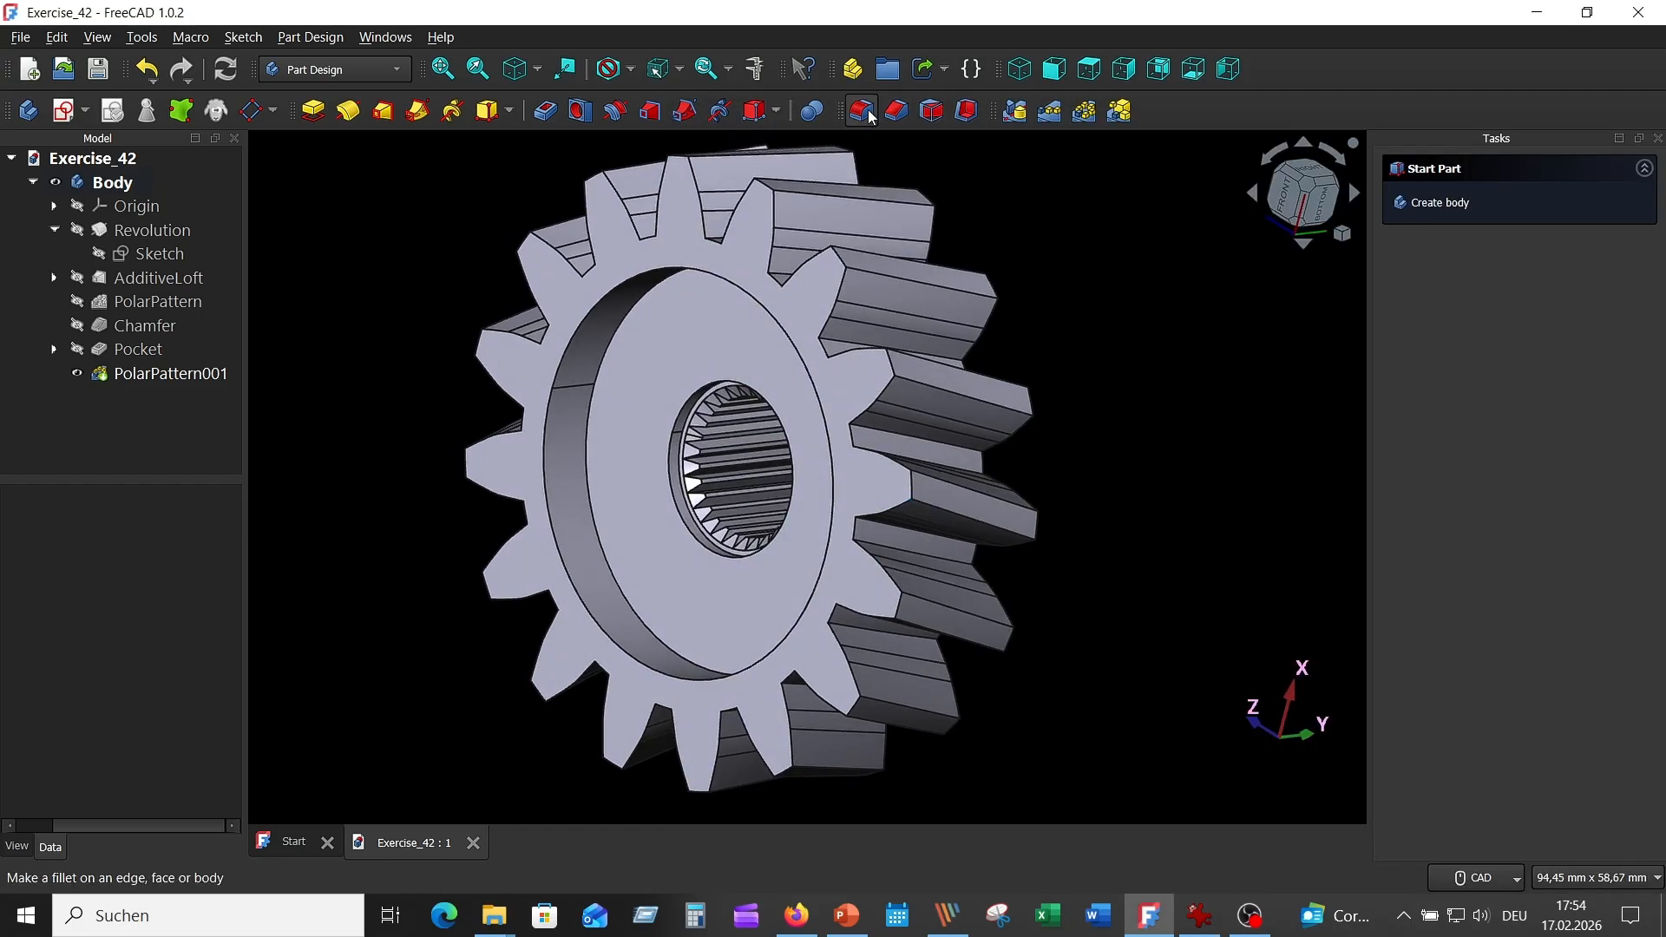
click(589, 417)
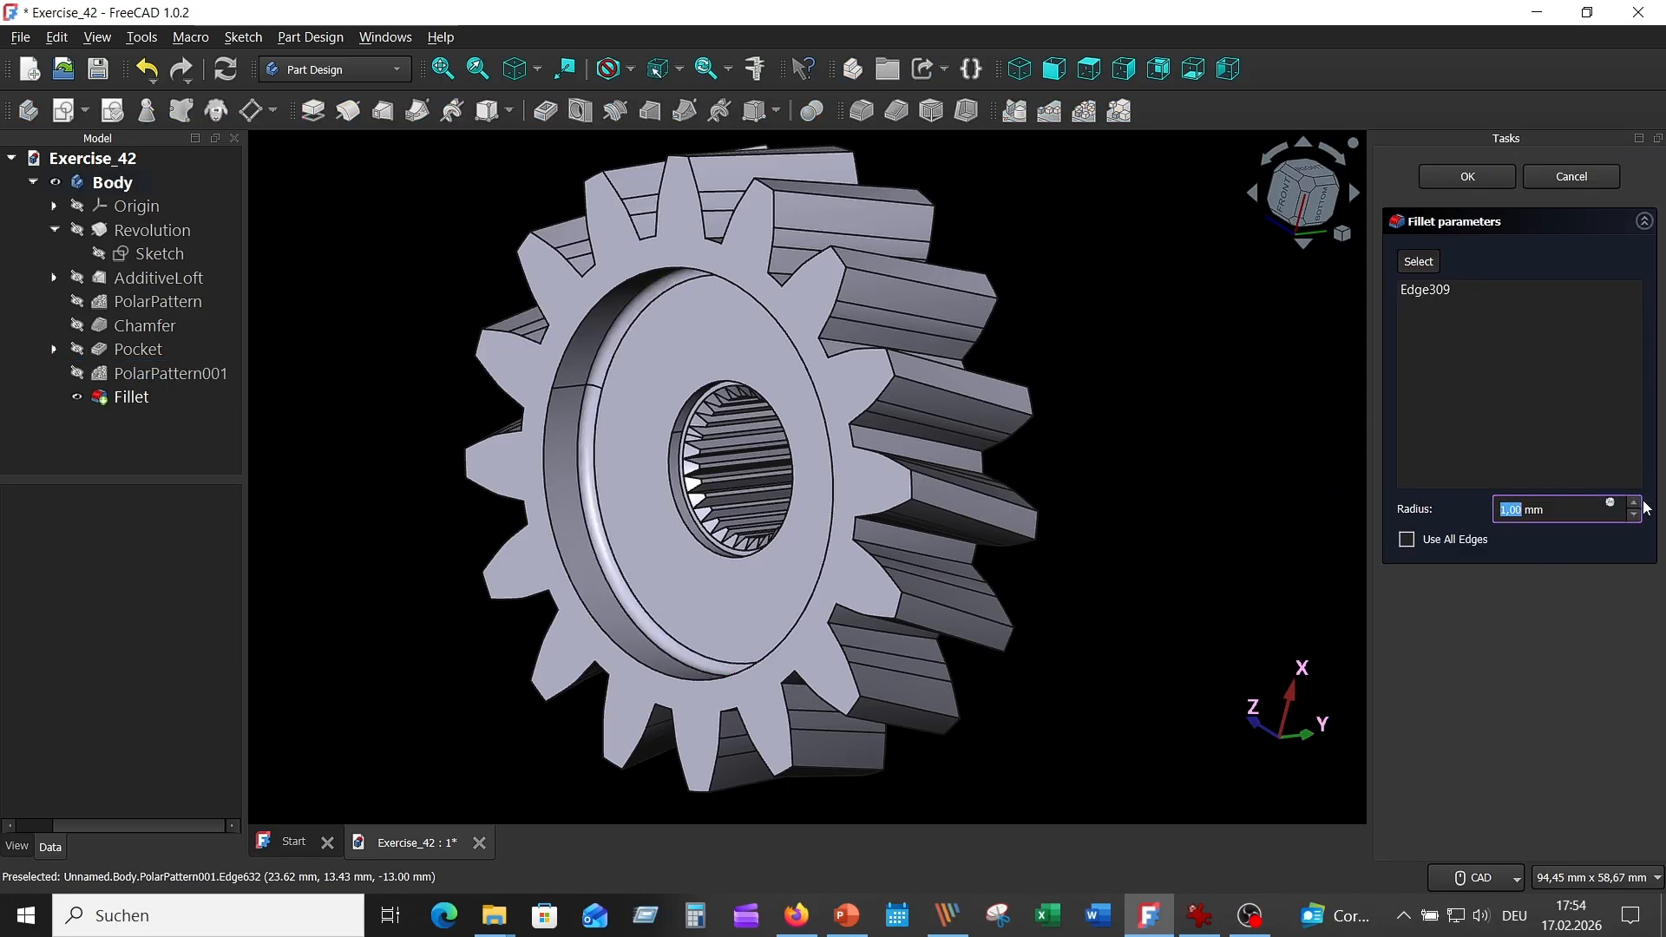
click(1633, 503)
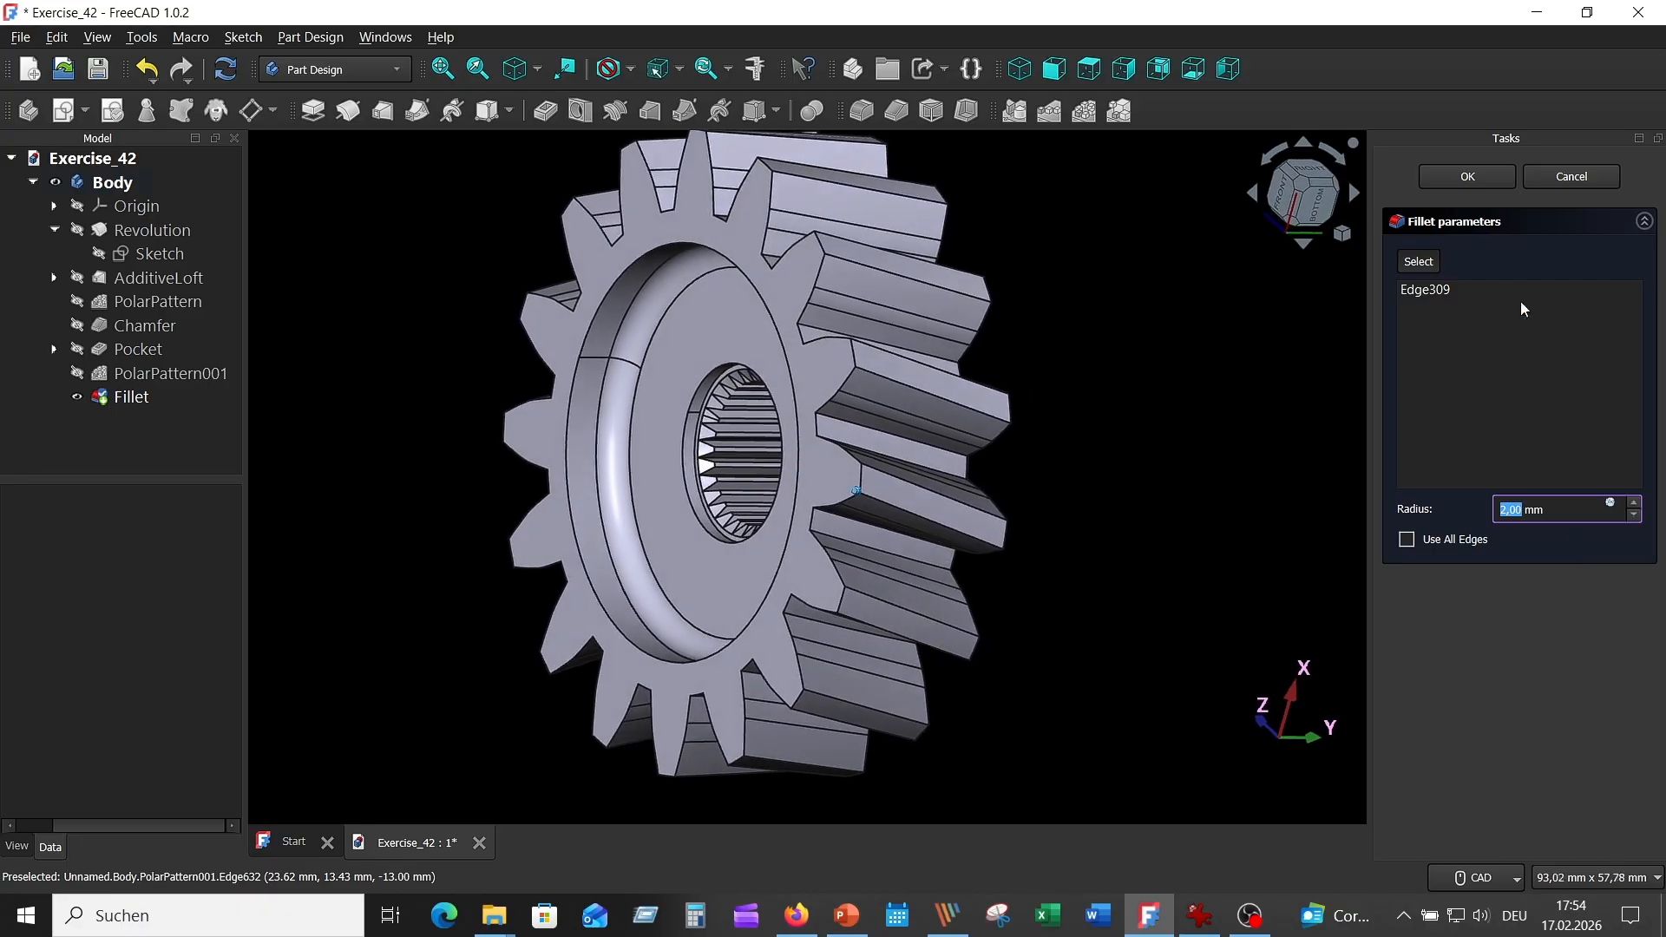
click(1476, 179)
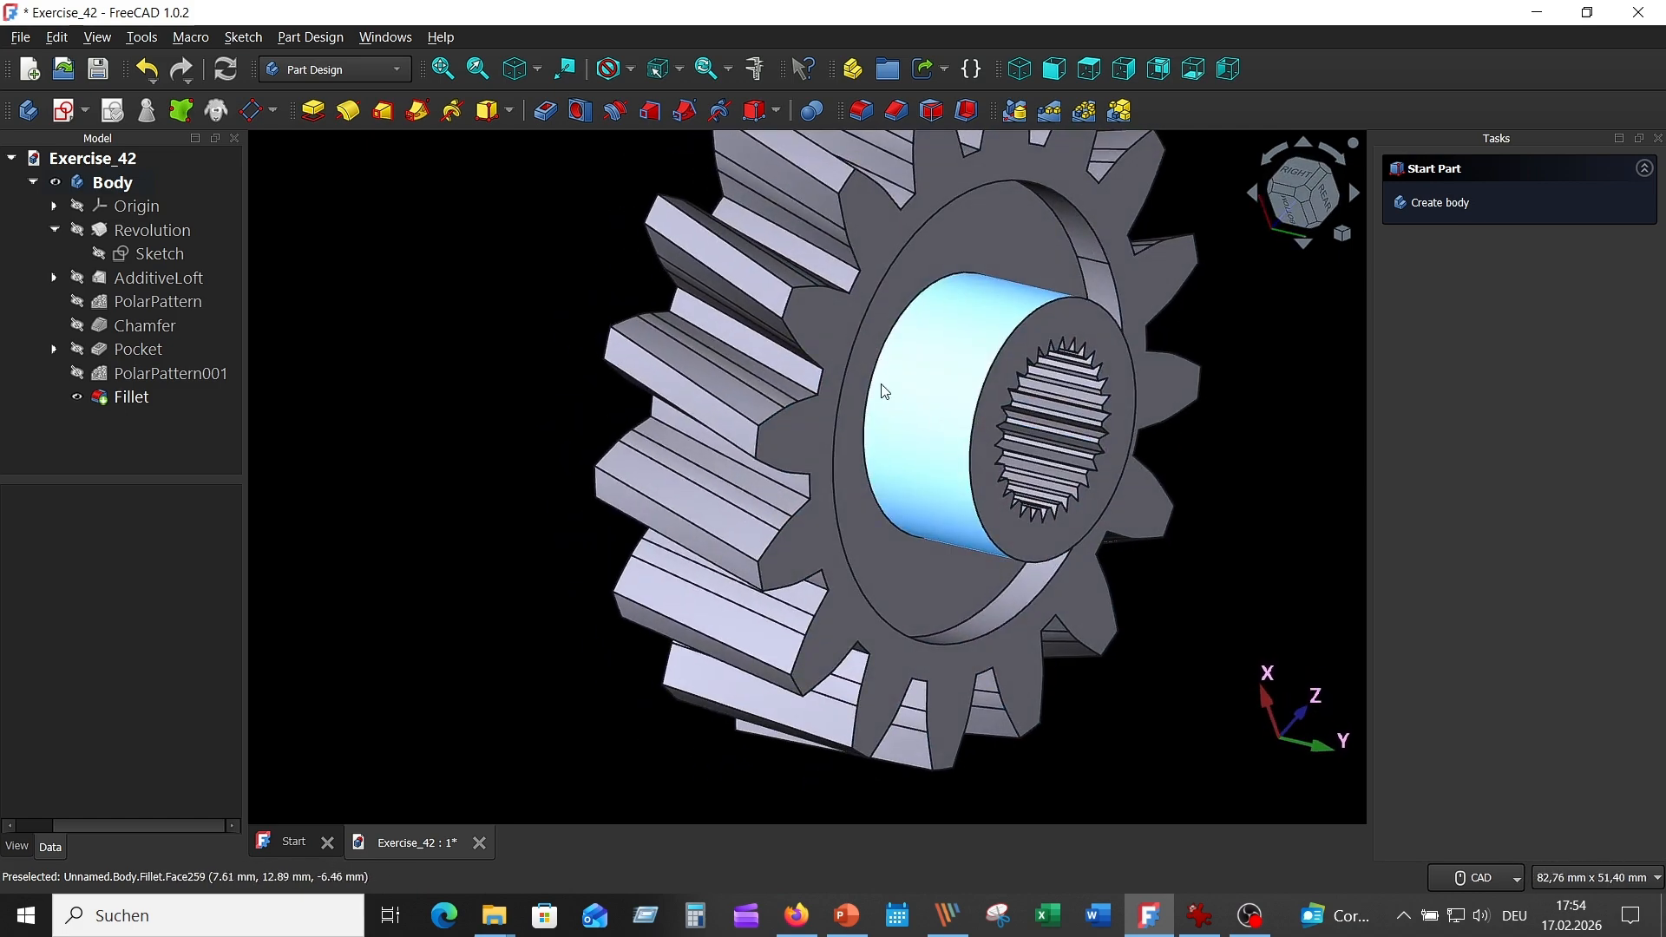
Step: Fillet the edge where the cylindrical hub meets the recessed rear face with a 1 mm radius
click(877, 369)
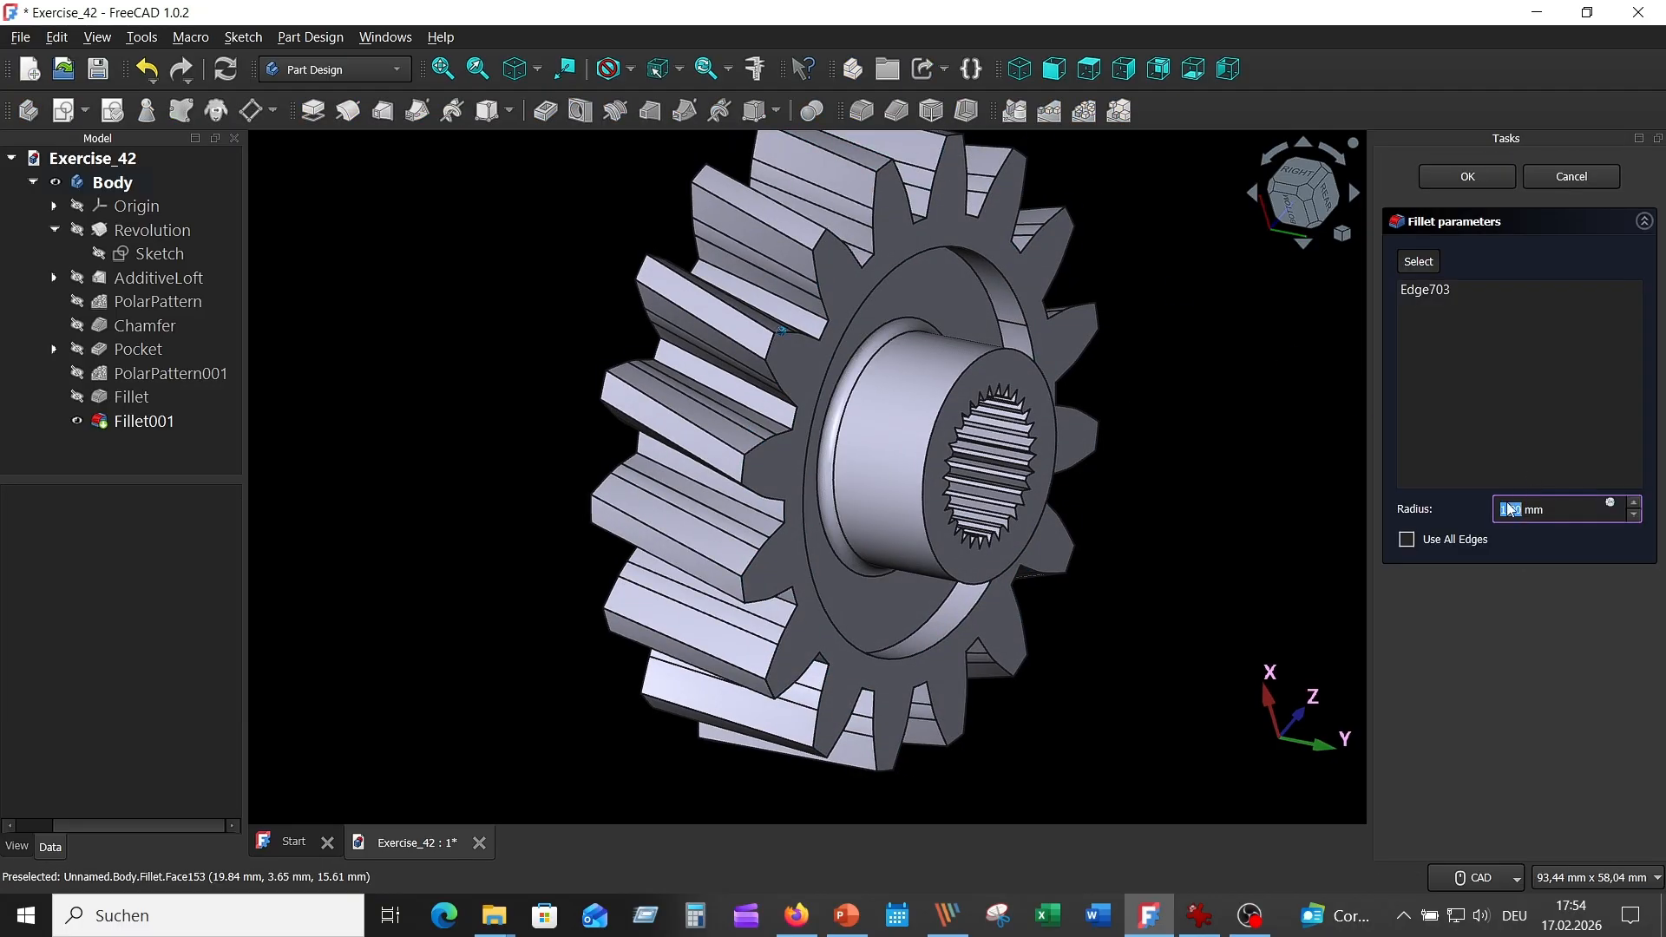
click(1574, 508)
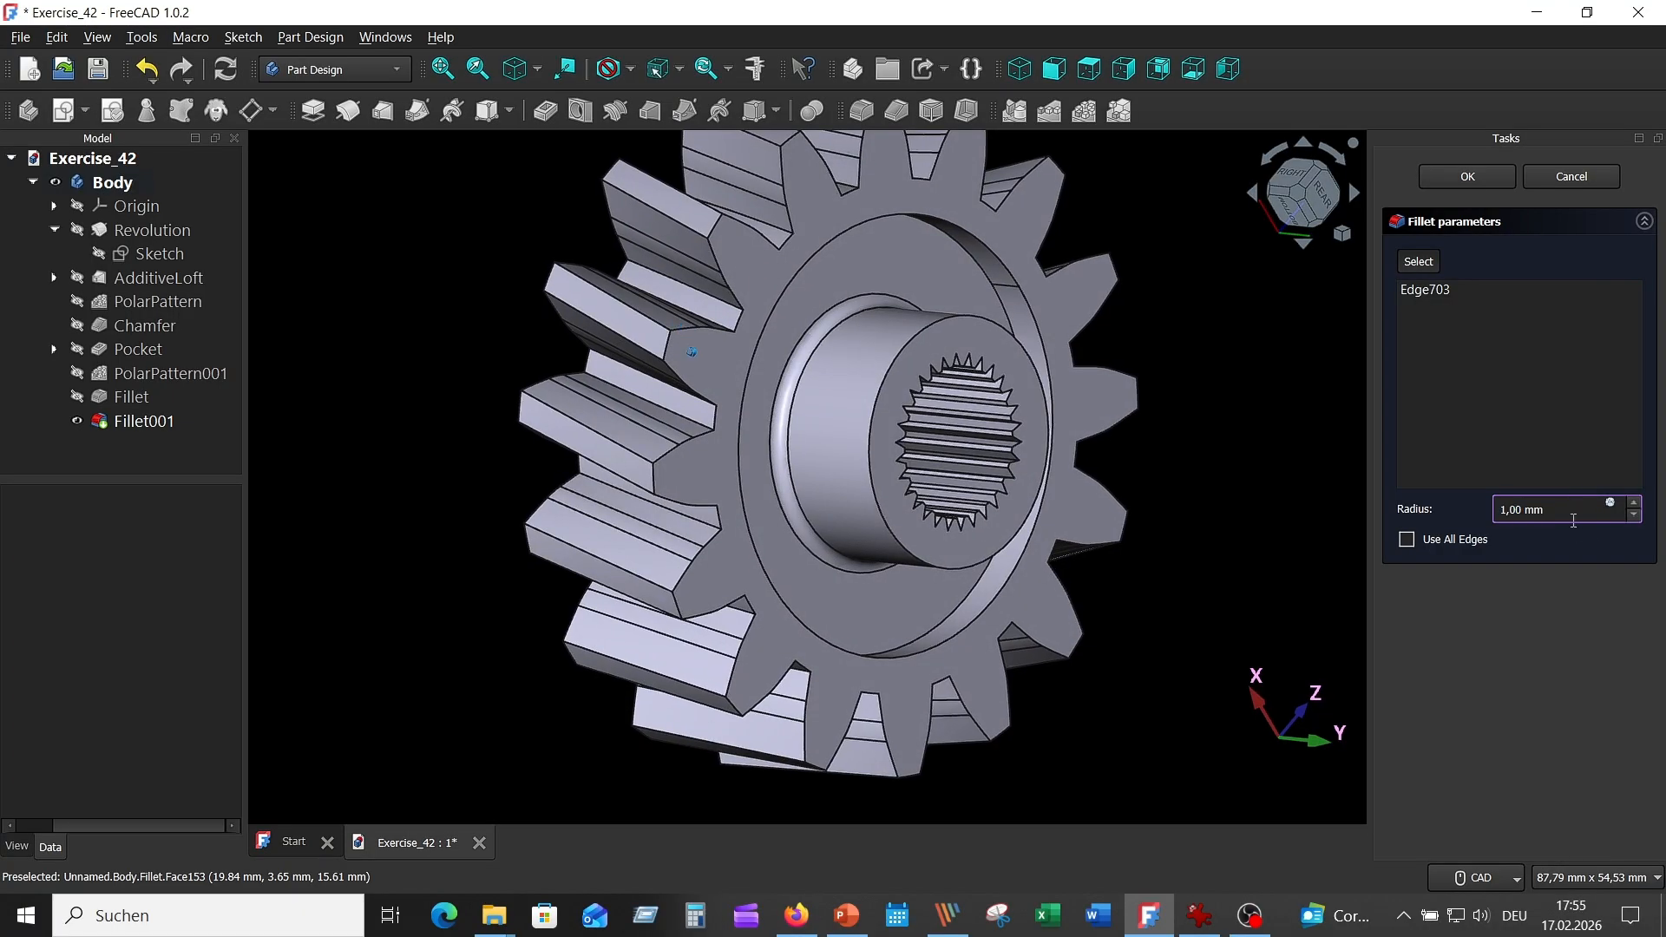
click(1464, 178)
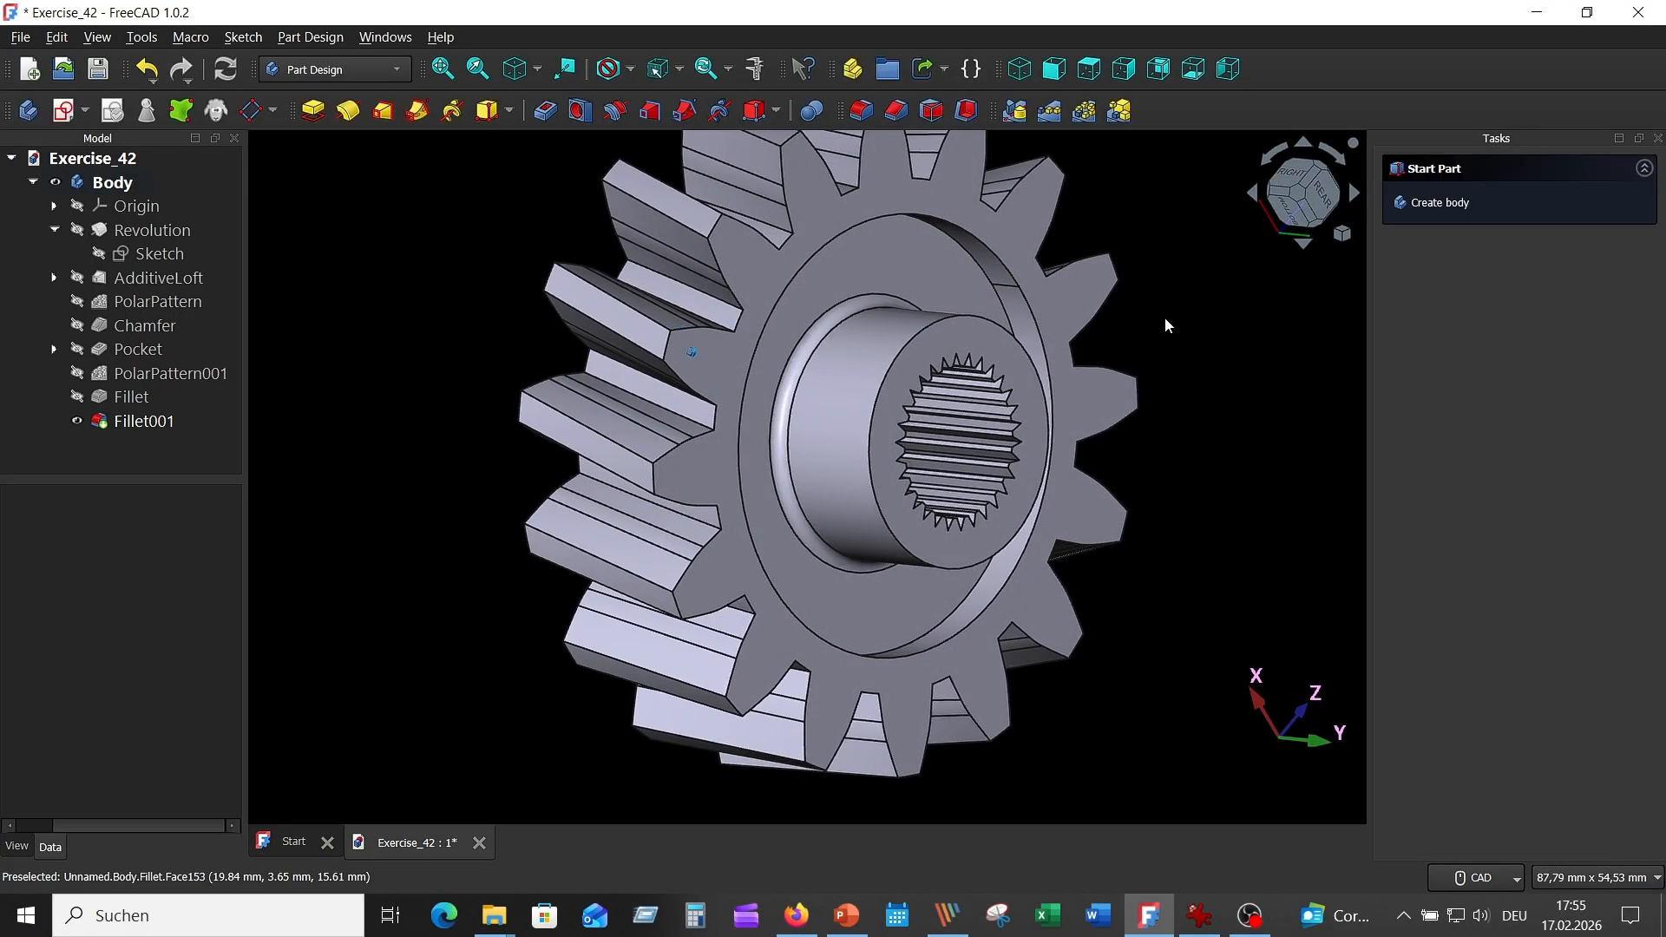
middle_drag(1164, 317, 1052, 383)
scroll(1209, 288, down, 3)
scroll(1047, 391, up, 3)
scroll(1046, 397, up, 1)
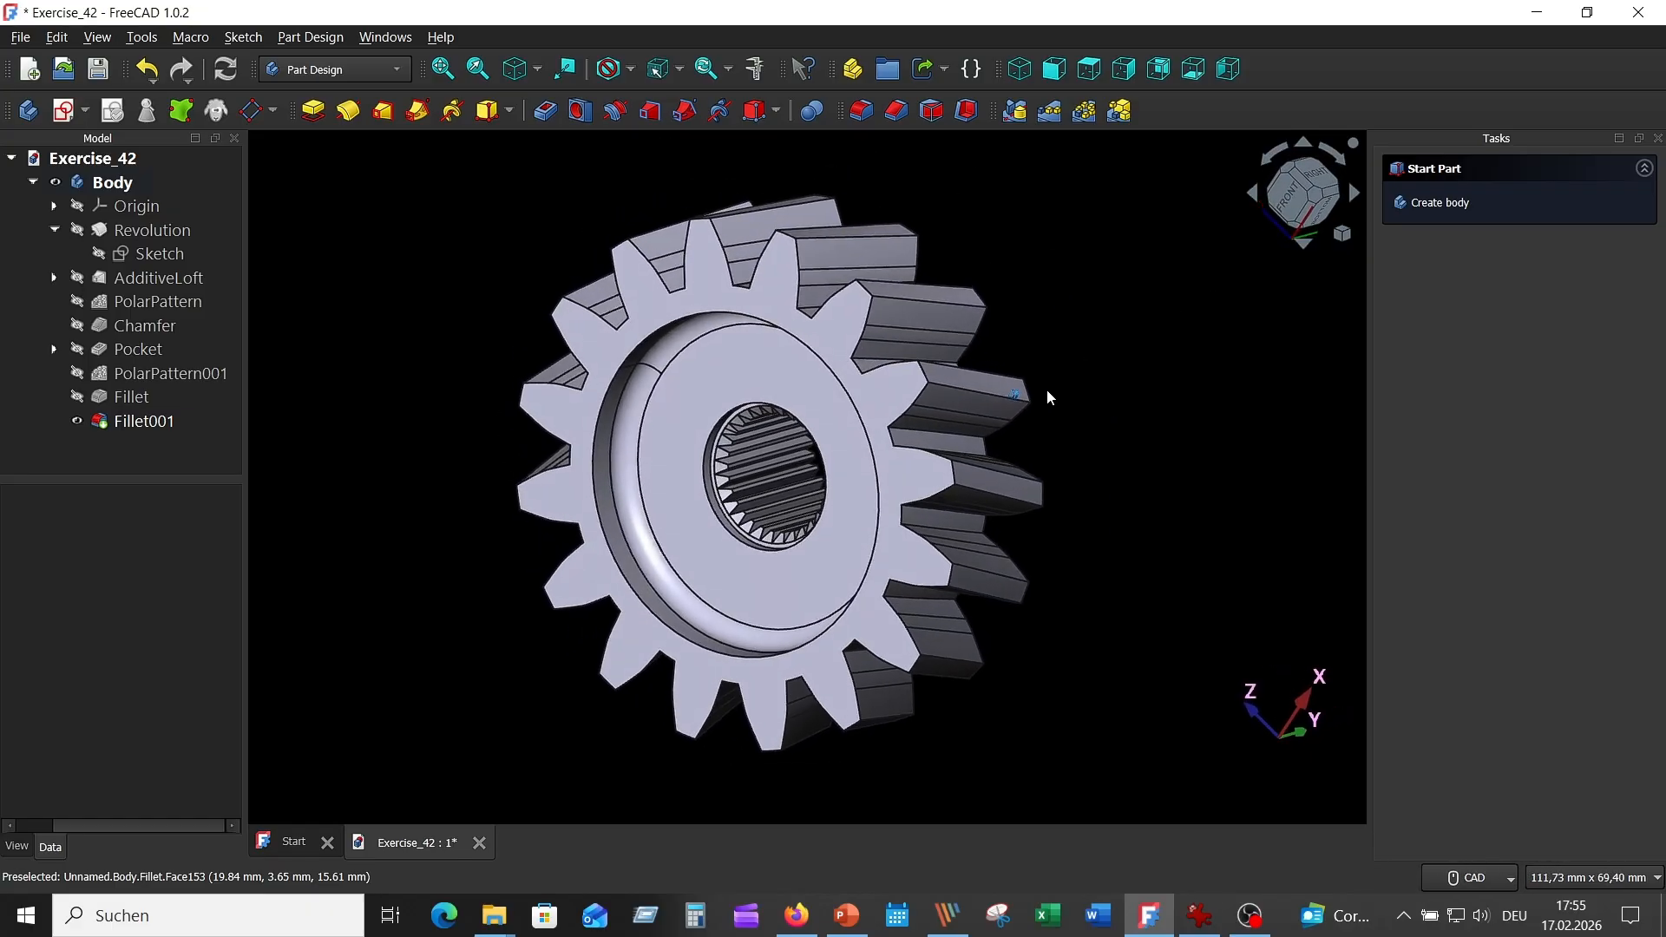